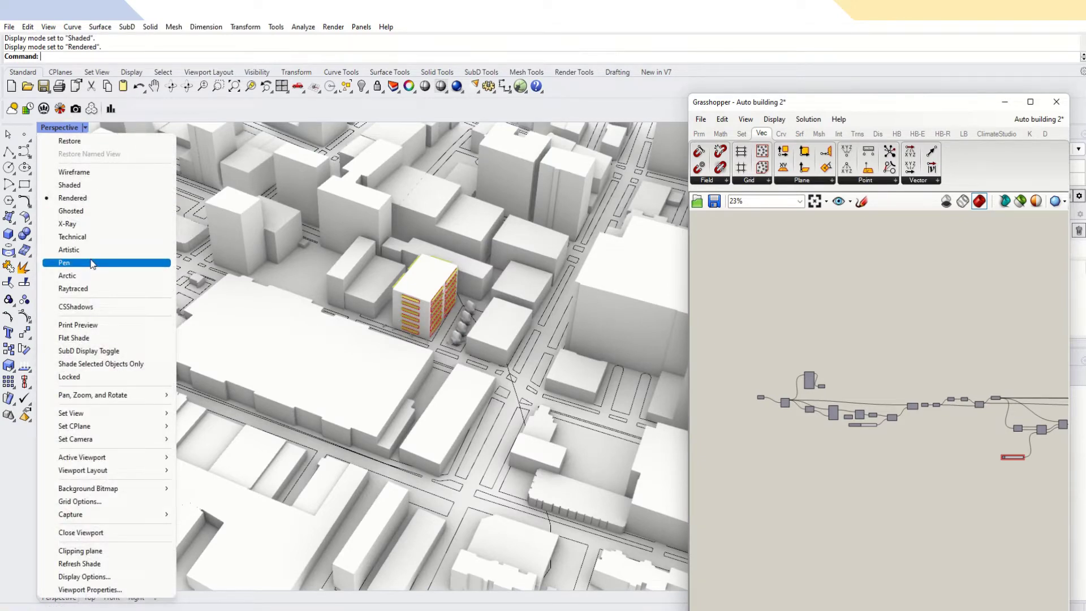
# Switch the Perspective viewport to Pen display mode and inspect the building within the city blocks.
pyautogui.click(92, 263)
pyautogui.doubleClick(83, 128)
pyautogui.doubleClick(433, 132)
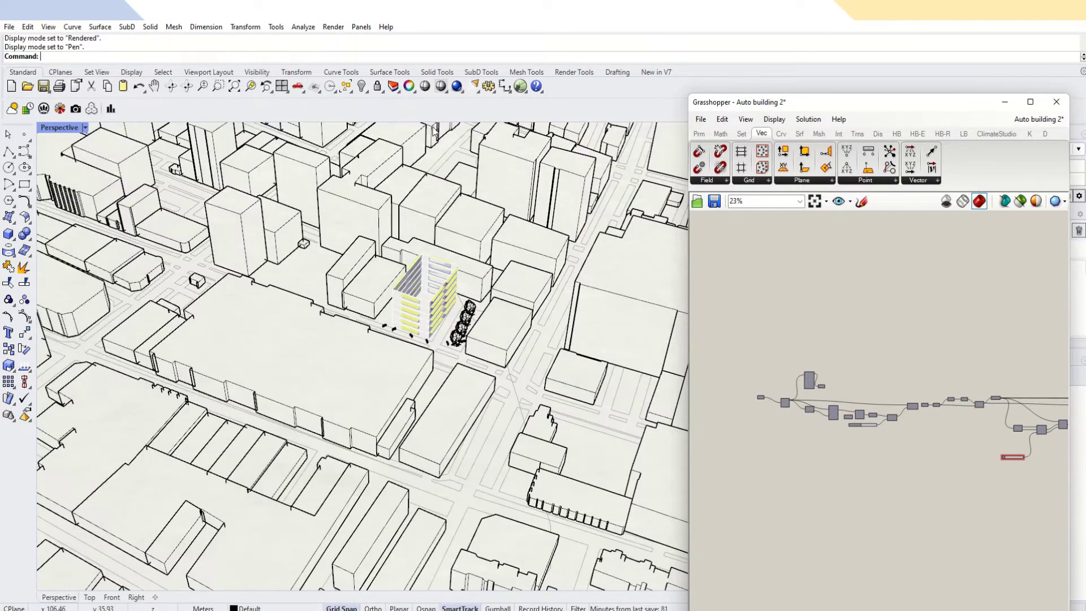
pyautogui.scroll(-5, 445, 362)
pyautogui.scroll(5, 445, 362)
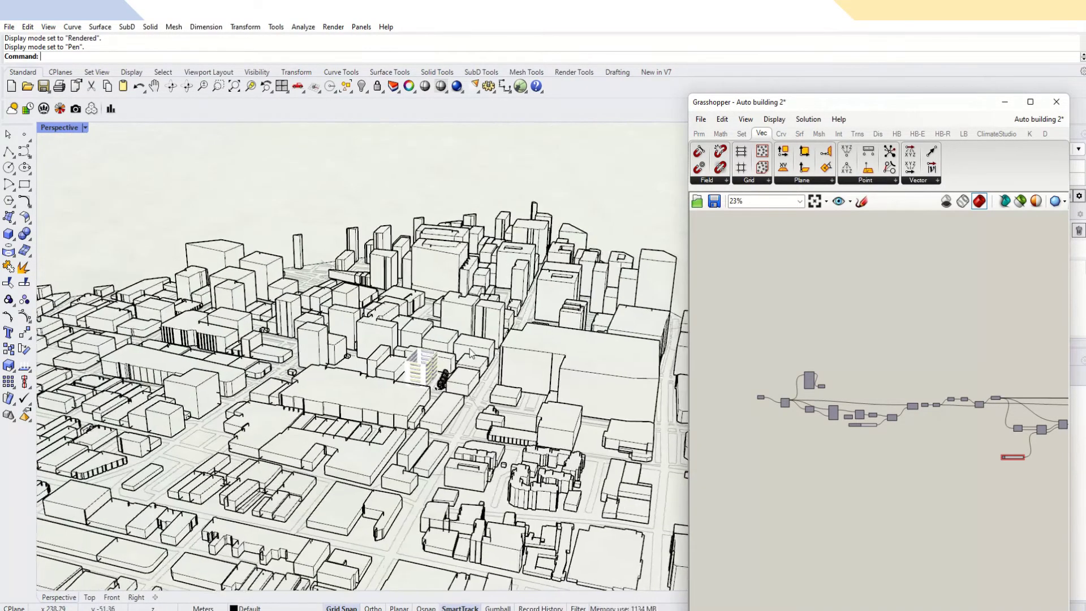
pyautogui.scroll(2, 572, 416)
pyautogui.scroll(2, 358, 357)
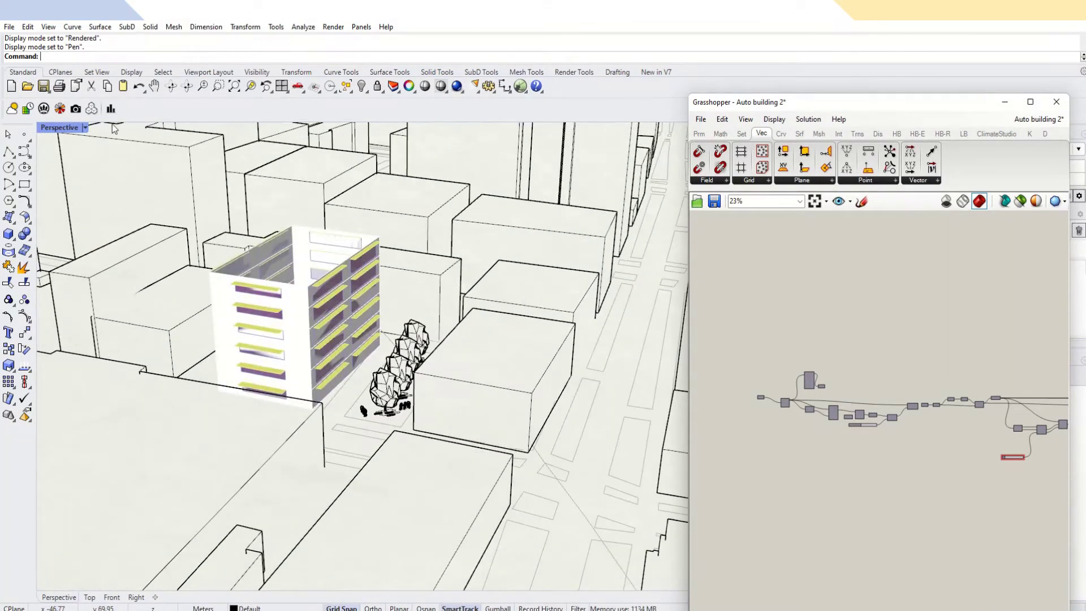
# Switch the Perspective viewport to Arctic display mode and examine the building's window facades from several sides.
pyautogui.click(86, 128)
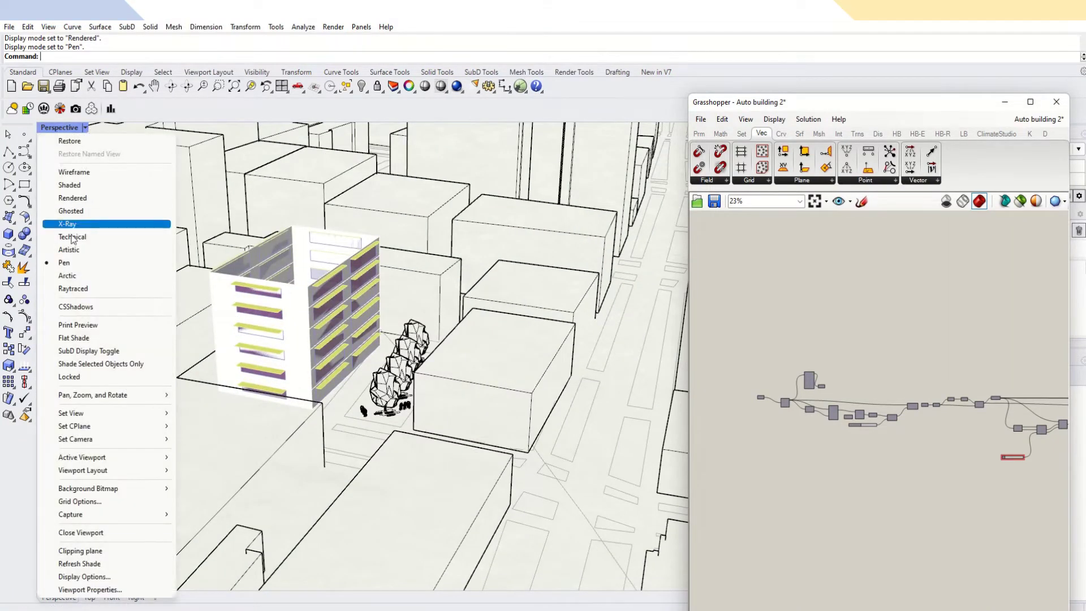
pyautogui.click(71, 276)
pyautogui.scroll(-2, 362, 311)
pyautogui.scroll(-1, 696, 337)
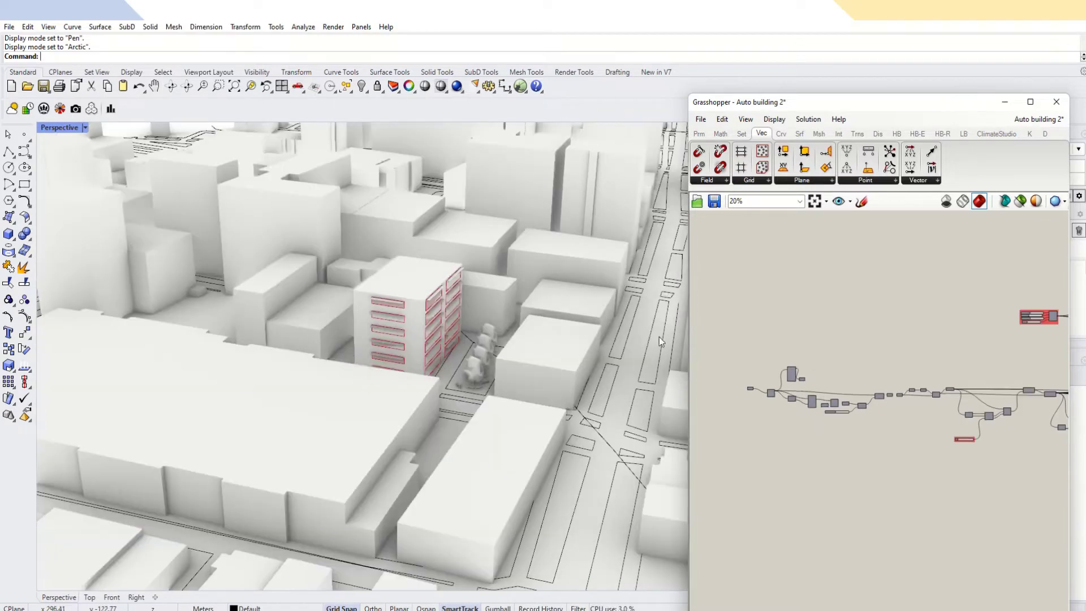
pyautogui.scroll(-5, 548, 318)
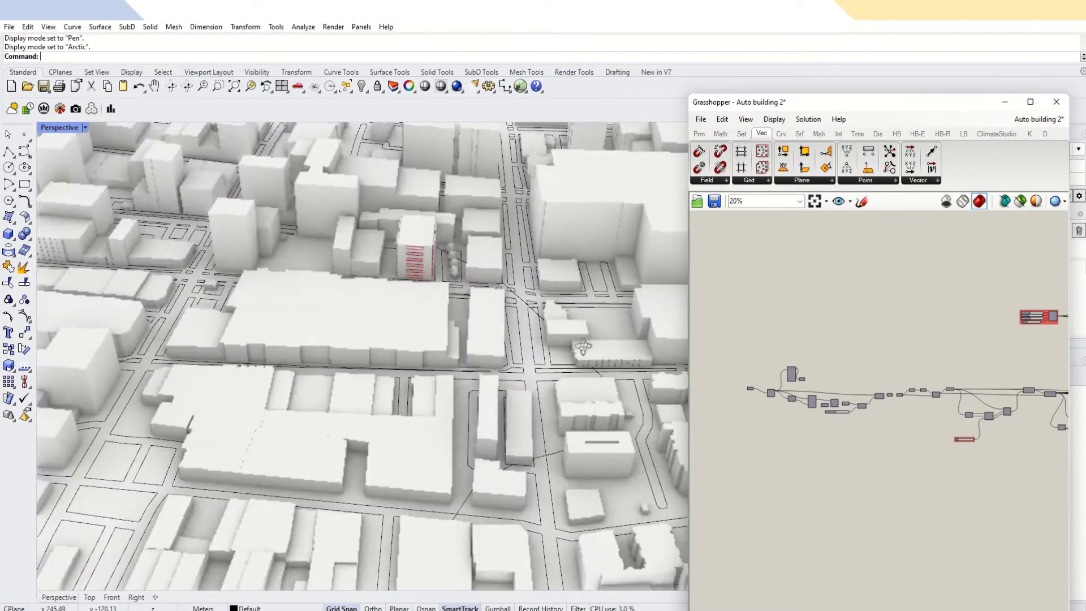
pyautogui.moveTo(583, 347); pyautogui.dragTo(569, 336, button='right')
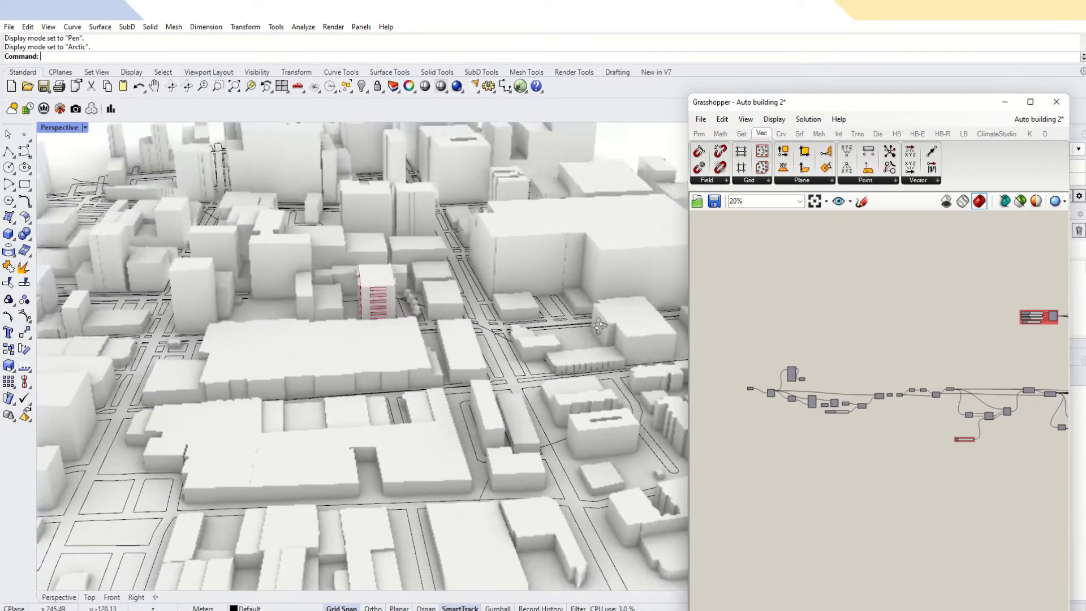
pyautogui.scroll(5, 552, 323)
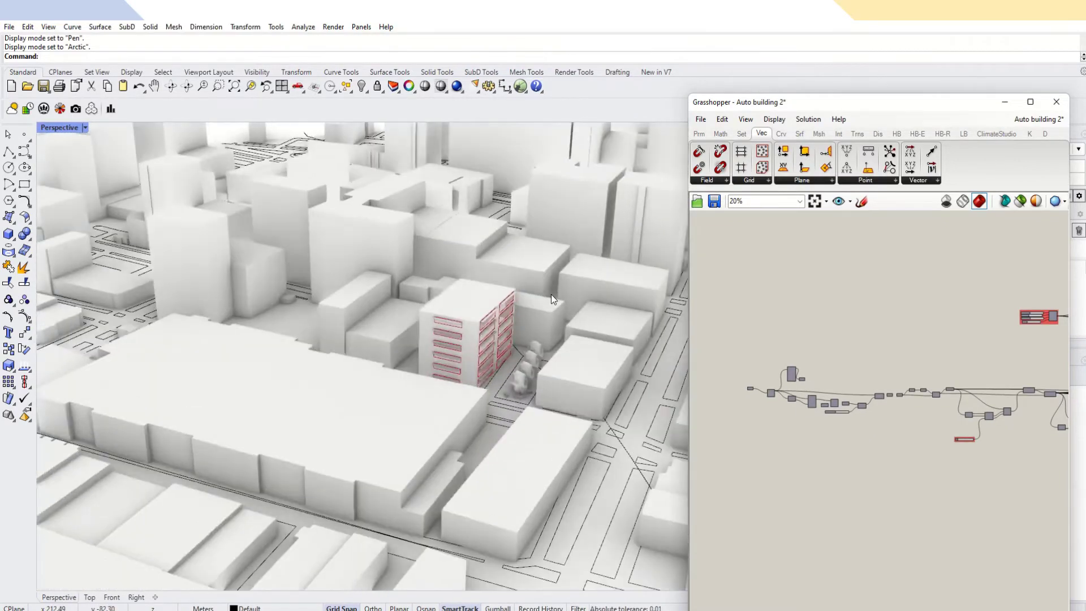
pyautogui.moveTo(551, 294); pyautogui.dragTo(676, 284, button='right')
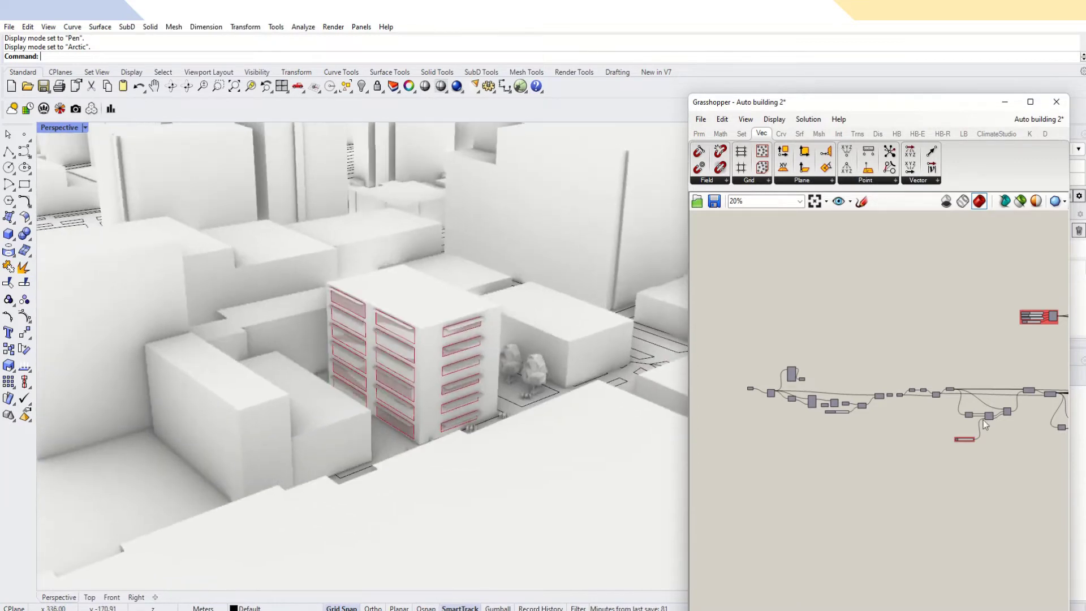
# Set the window sliders to 39 for NORTH WALL, 21 for SOUTH WALL and 53 for Data 4.
pyautogui.scroll(-4, 889, 399)
pyautogui.scroll(10, 851, 360)
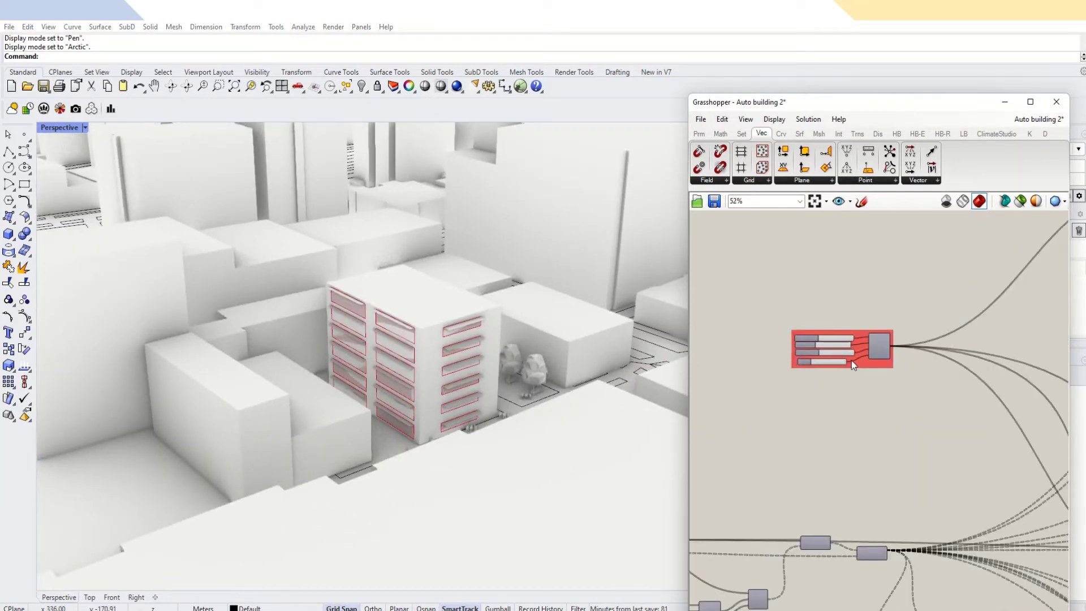
pyautogui.moveTo(807, 308)
pyautogui.mouseDown()
pyautogui.moveTo(820, 310)
pyautogui.moveTo(797, 306)
pyautogui.mouseUp()
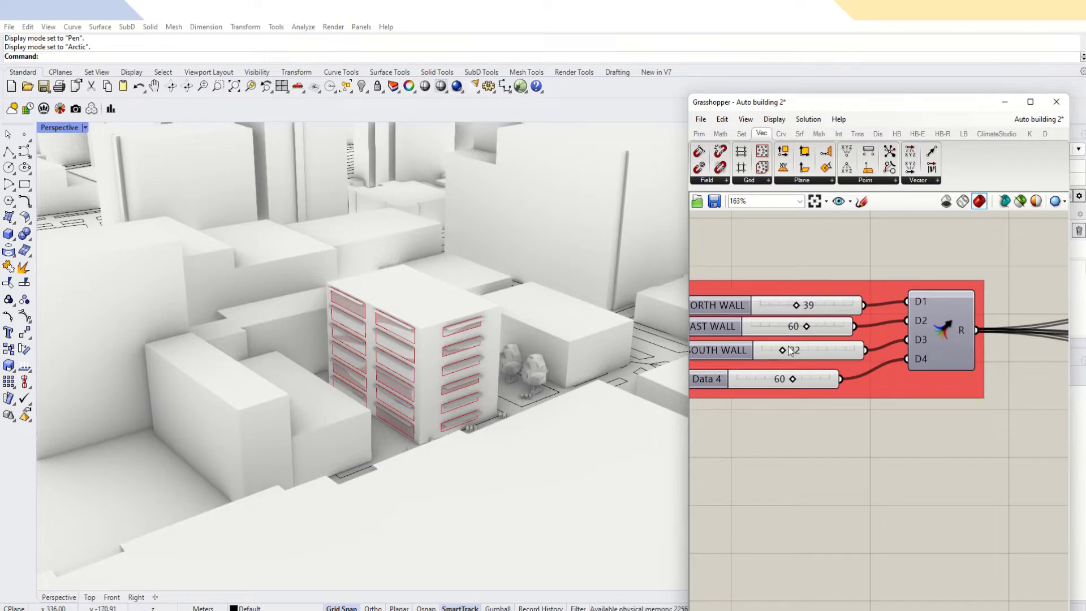
pyautogui.moveTo(784, 352); pyautogui.dragTo(787, 382)
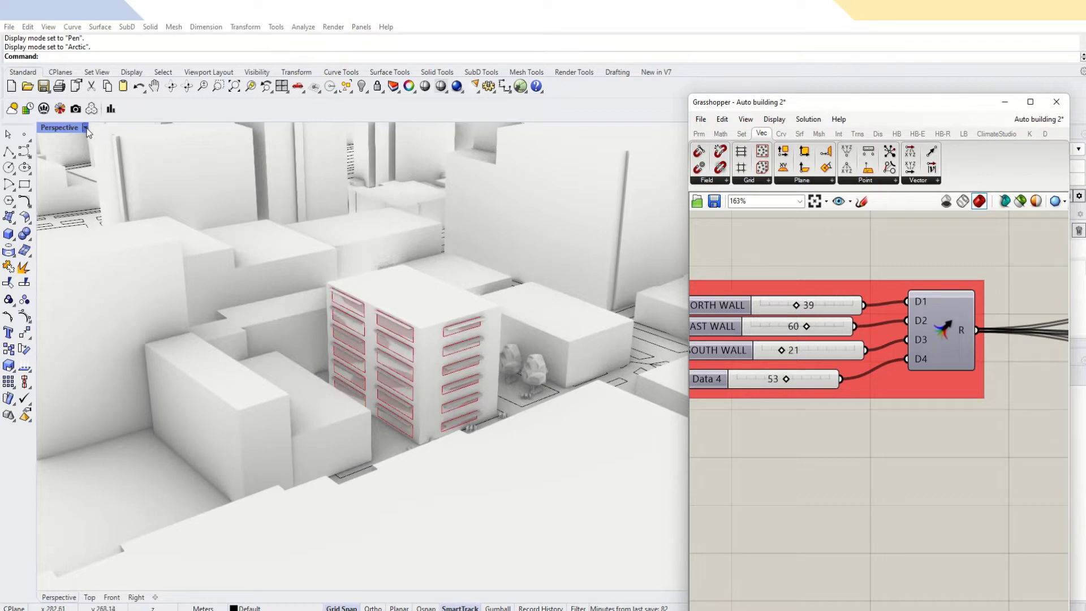
# Switch the Perspective viewport to Shaded display mode and set the Data 4 wall slider to 36.
pyautogui.click(86, 129)
pyautogui.click(63, 189)
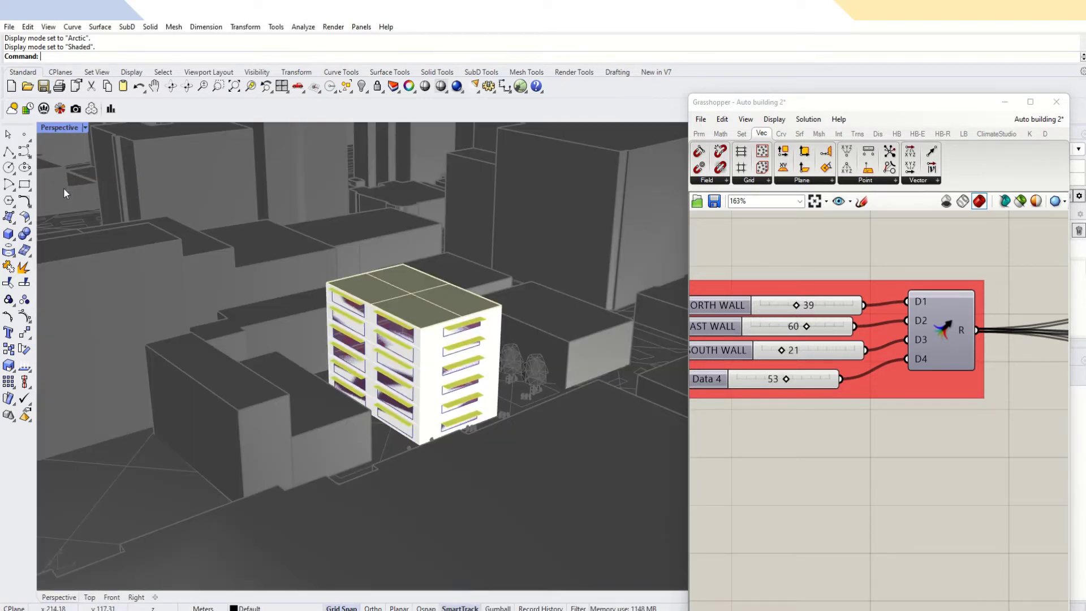
pyautogui.moveTo(787, 379)
pyautogui.mouseDown()
pyautogui.moveTo(823, 383)
pyautogui.moveTo(782, 382)
pyautogui.mouseUp()
# Try a lower value on the x slider feeding the C# component, ending with it set to 20.
pyautogui.scroll(-4, 844, 302)
pyautogui.scroll(-4, 844, 303)
pyautogui.scroll(8, 740, 514)
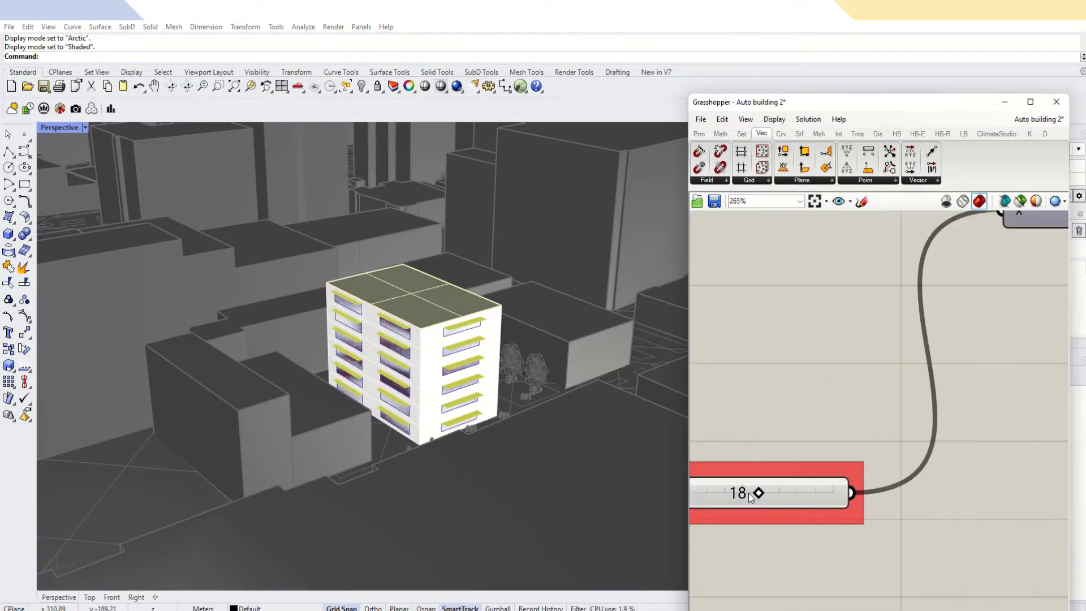
pyautogui.moveTo(758, 496); pyautogui.dragTo(708, 493)
pyautogui.scroll(-5, 739, 346)
pyautogui.scroll(-2, 738, 344)
pyautogui.scroll(5, 737, 339)
pyautogui.moveTo(748, 354); pyautogui.dragTo(788, 357)
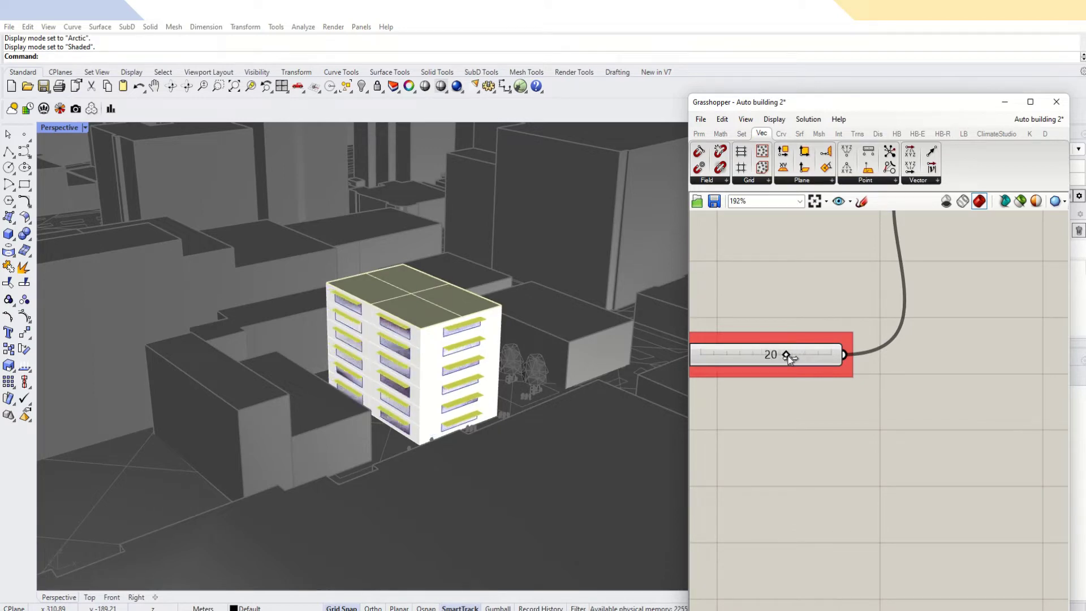
# In the red group of N sliders, set the D2 slider to 1.18, D3 to 3.00 and D4 to 1.74.
pyautogui.scroll(-15, 786, 379)
pyautogui.moveTo(860, 396); pyautogui.dragTo(797, 393, button='right')
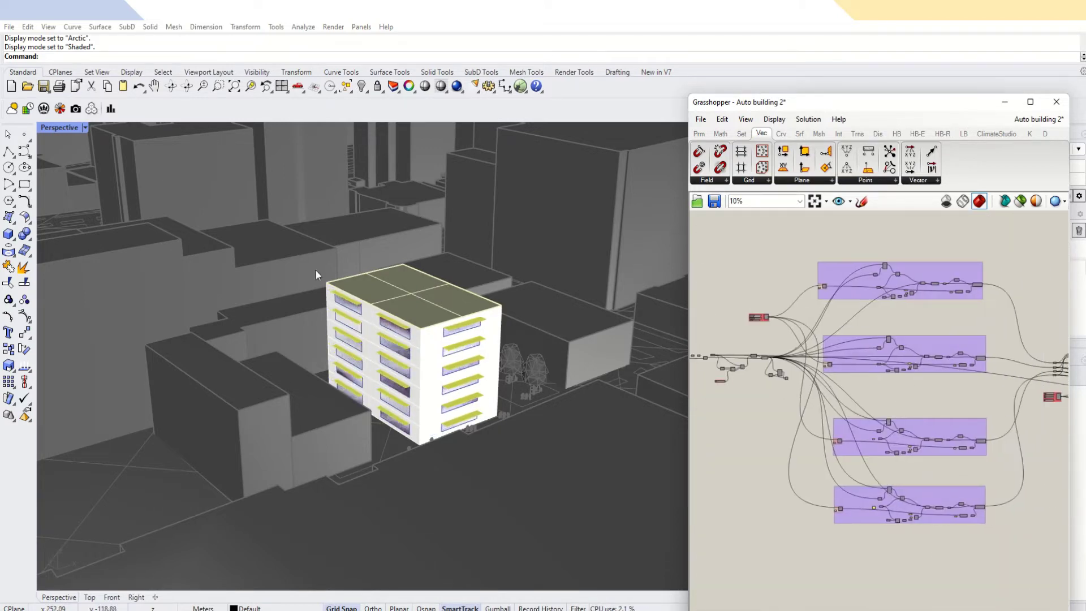
pyautogui.click(85, 127)
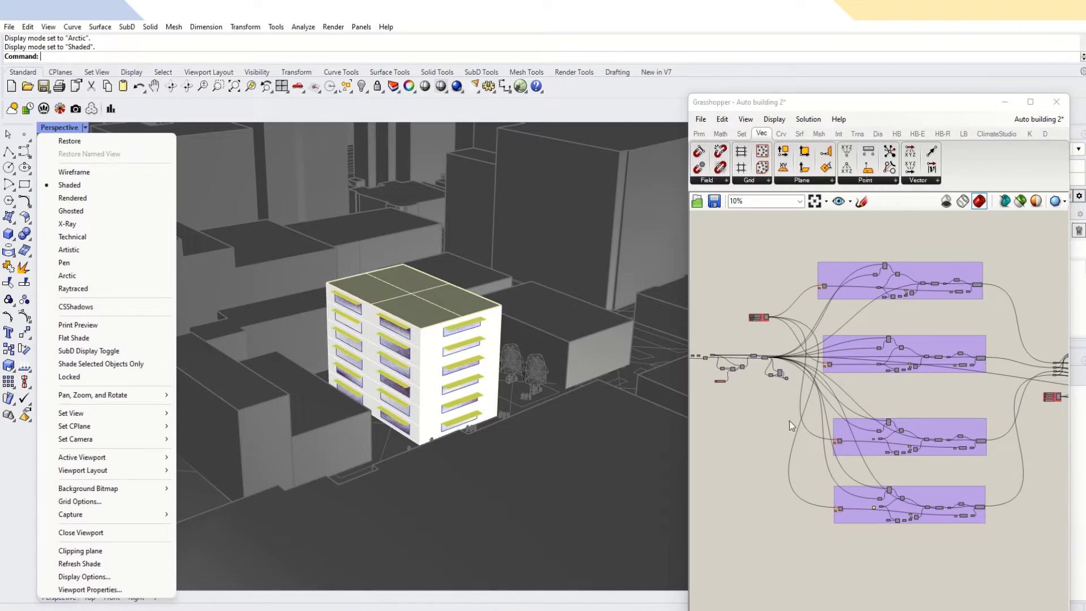
pyautogui.click(847, 423)
pyautogui.scroll(10, 849, 418)
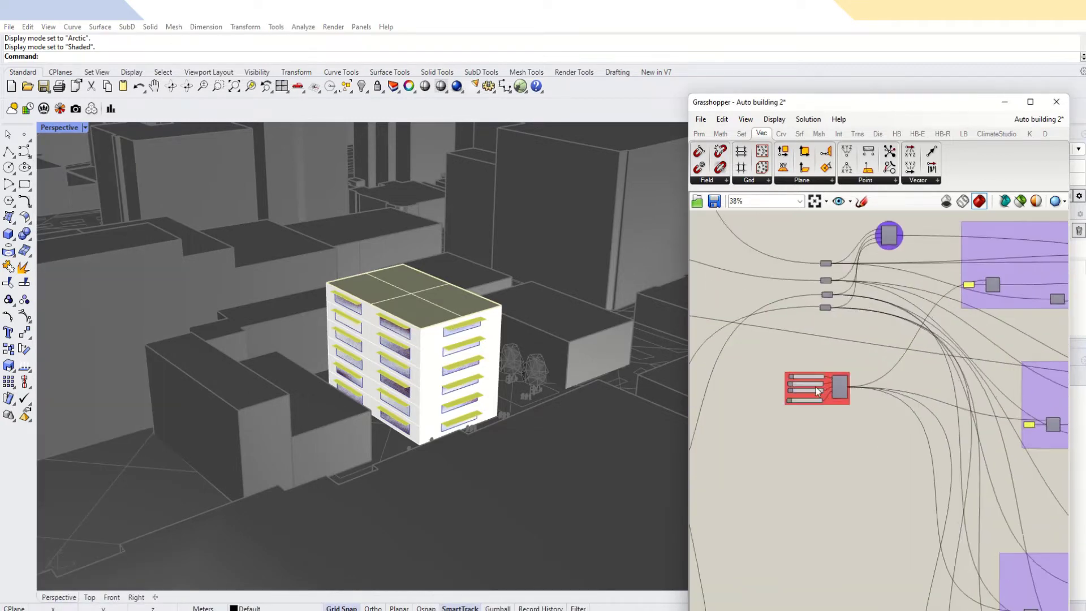
pyautogui.moveTo(802, 373); pyautogui.dragTo(797, 374)
pyautogui.moveTo(838, 407); pyautogui.dragTo(877, 402)
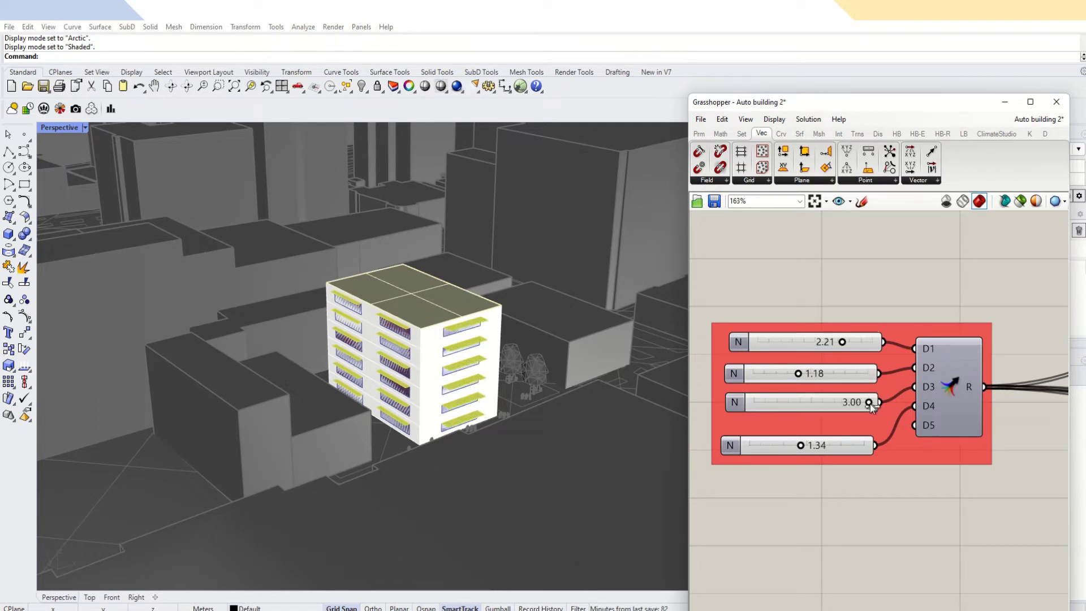
pyautogui.moveTo(801, 445)
pyautogui.mouseDown()
pyautogui.moveTo(857, 447)
pyautogui.moveTo(735, 447)
pyautogui.moveTo(914, 452)
pyautogui.moveTo(738, 446)
pyautogui.moveTo(873, 447)
pyautogui.moveTo(816, 446)
pyautogui.mouseUp()
pyautogui.moveTo(869, 403); pyautogui.dragTo(916, 406)
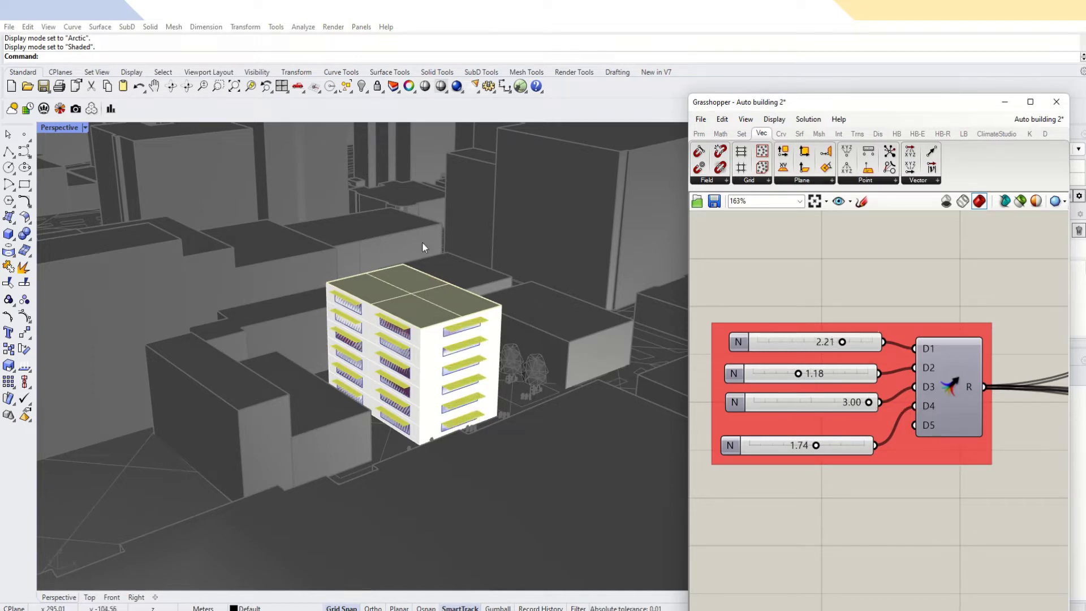
# Switch the Perspective viewport to Rendered display mode and view the building's opposite facades with their yellow shades.
pyautogui.click(85, 127)
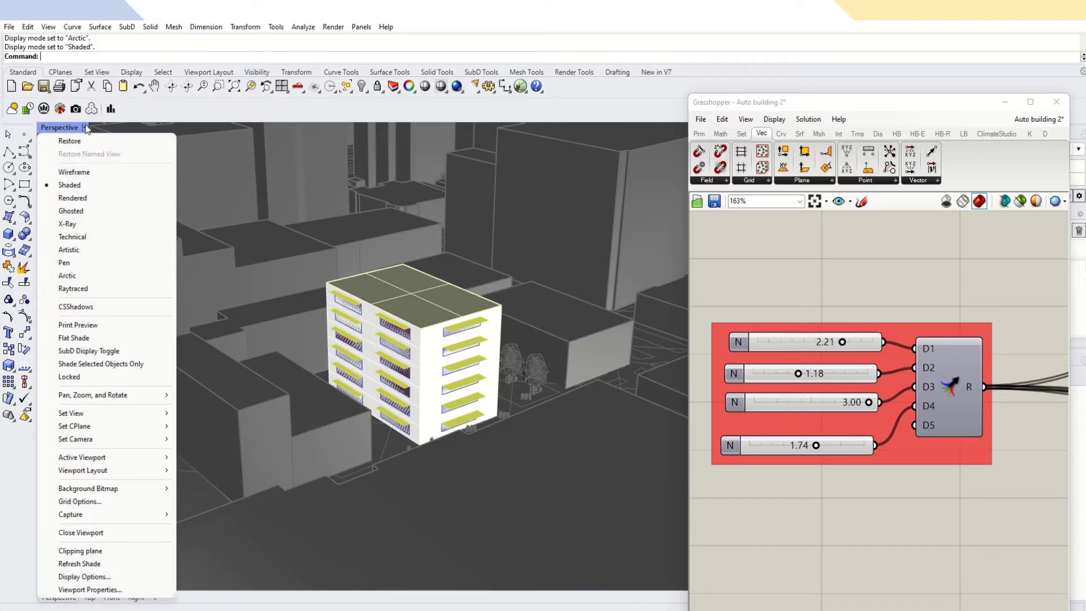
pyautogui.click(85, 198)
pyautogui.scroll(-5, 552, 297)
pyautogui.moveTo(552, 297); pyautogui.dragTo(579, 426, button='right')
pyautogui.scroll(3, 576, 430)
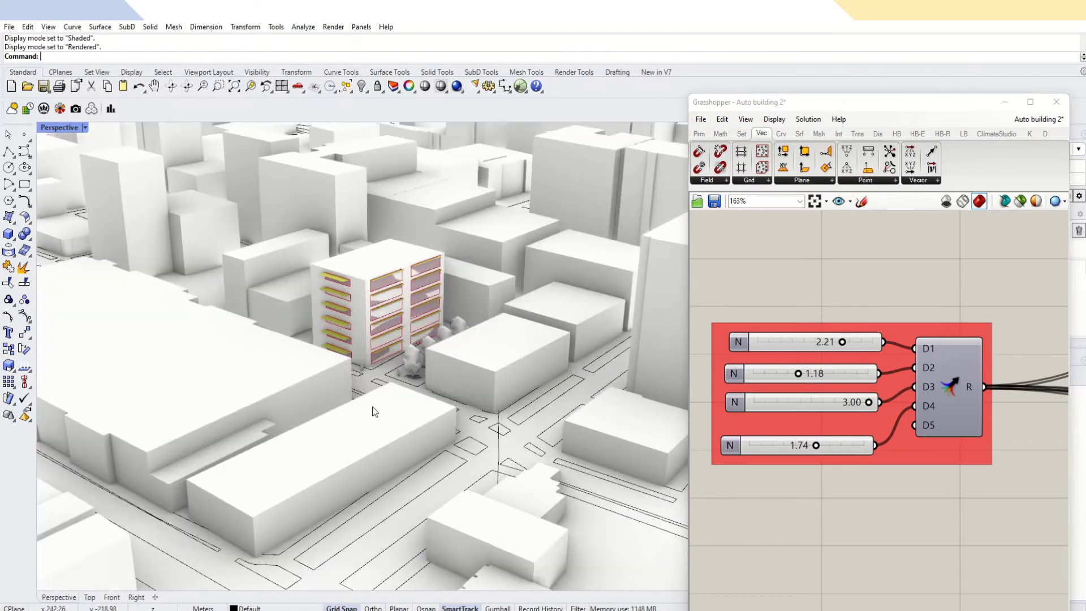
pyautogui.scroll(5, 371, 407)
pyautogui.moveTo(368, 298); pyautogui.dragTo(929, 436, button='right')
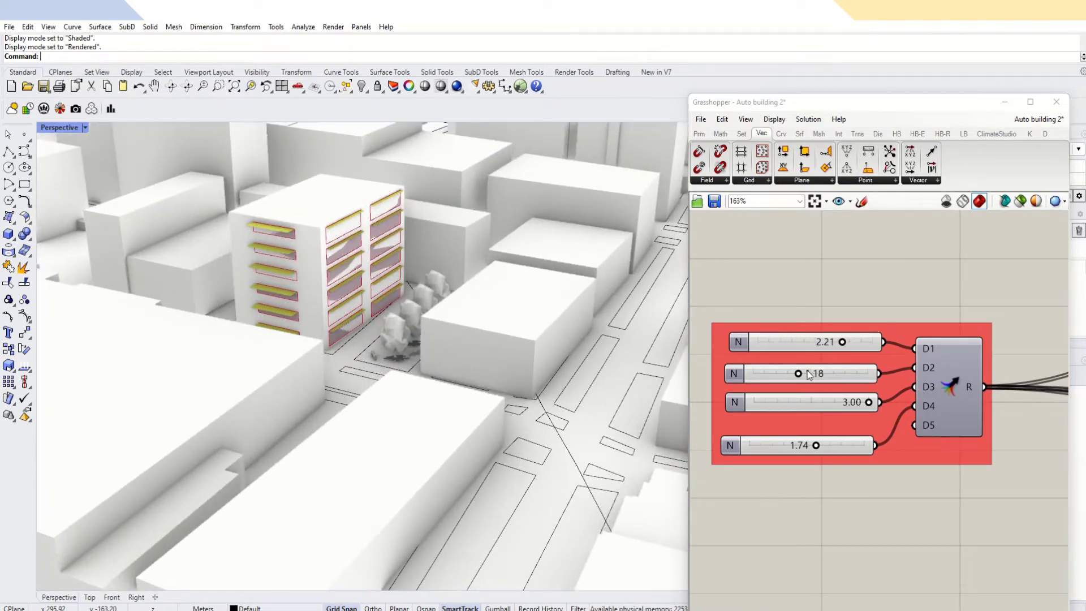
# Set the D2 slider of the N group to 1.91 and the D1 slider to about 0.5.
pyautogui.moveTo(801, 374); pyautogui.dragTo(778, 342)
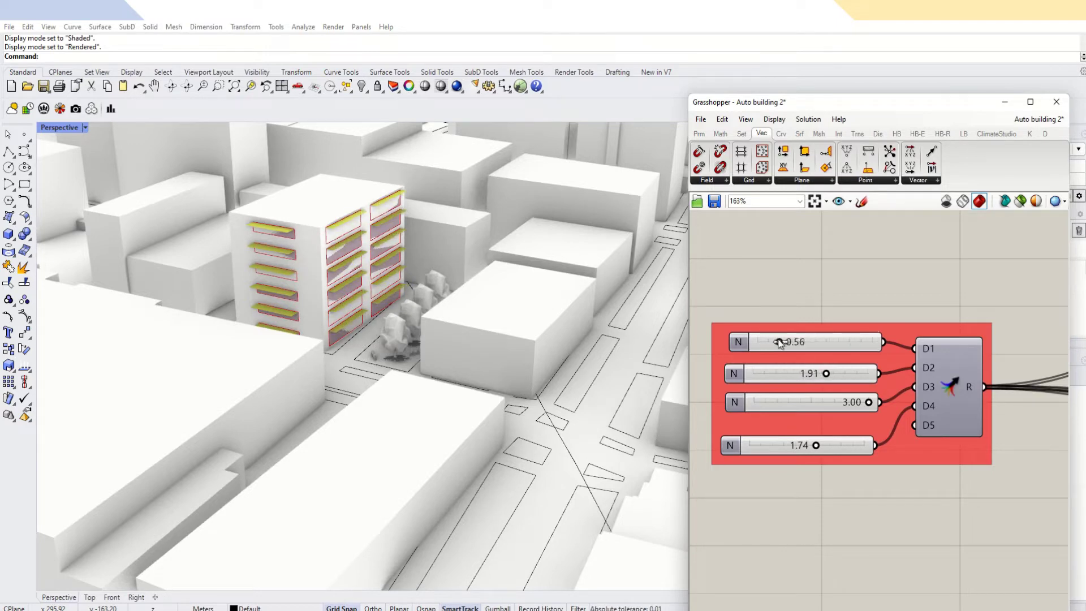
pyautogui.scroll(-3, 575, 339)
pyautogui.scroll(3, 570, 340)
pyautogui.scroll(-6, 852, 344)
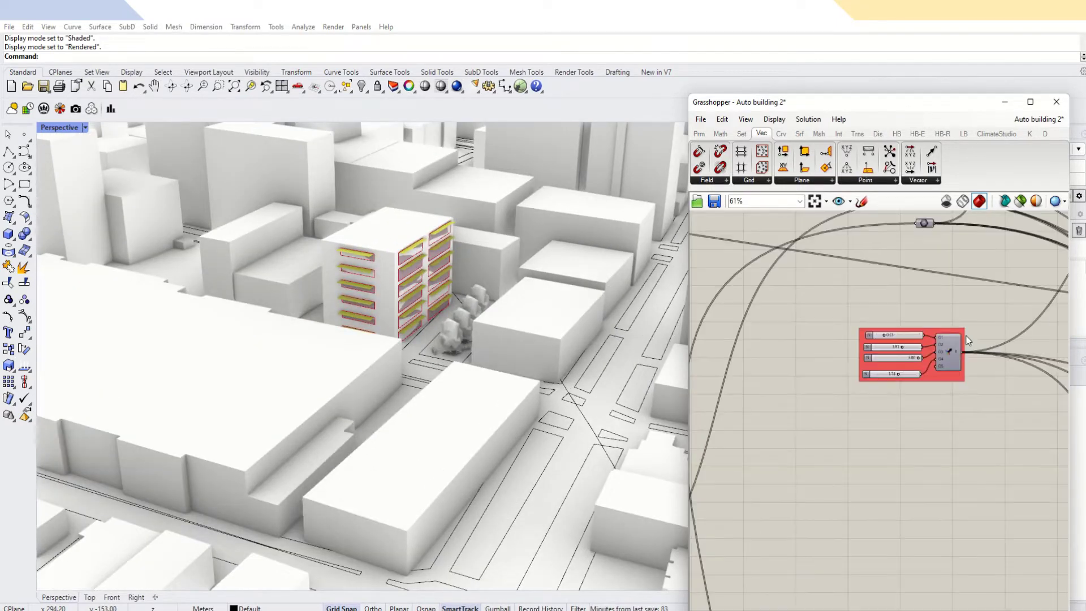
# Set the NORTH WALL slider to 69 and readjust the SOUTH WALL, Data 4 and EAST WALL sliders to resize the windows.
pyautogui.moveTo(857, 382); pyautogui.dragTo(810, 285, button='right')
pyautogui.scroll(3, 810, 285)
pyautogui.scroll(3, 565, 326)
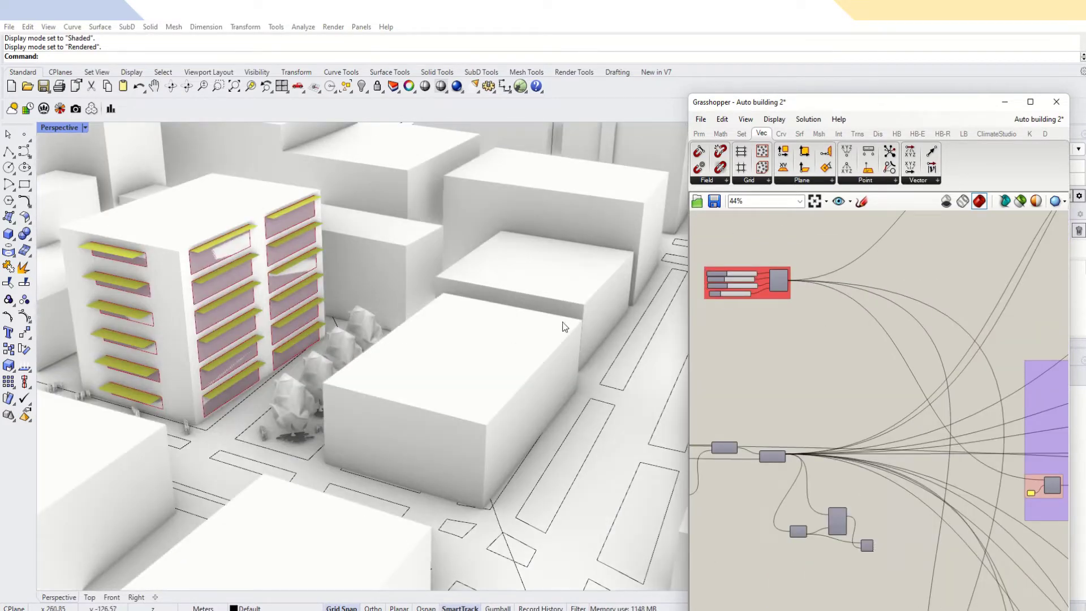
pyautogui.scroll(4, 124, 279)
pyautogui.moveTo(124, 283); pyautogui.dragTo(243, 326, button='right')
pyautogui.click(722, 269)
pyautogui.scroll(6, 730, 271)
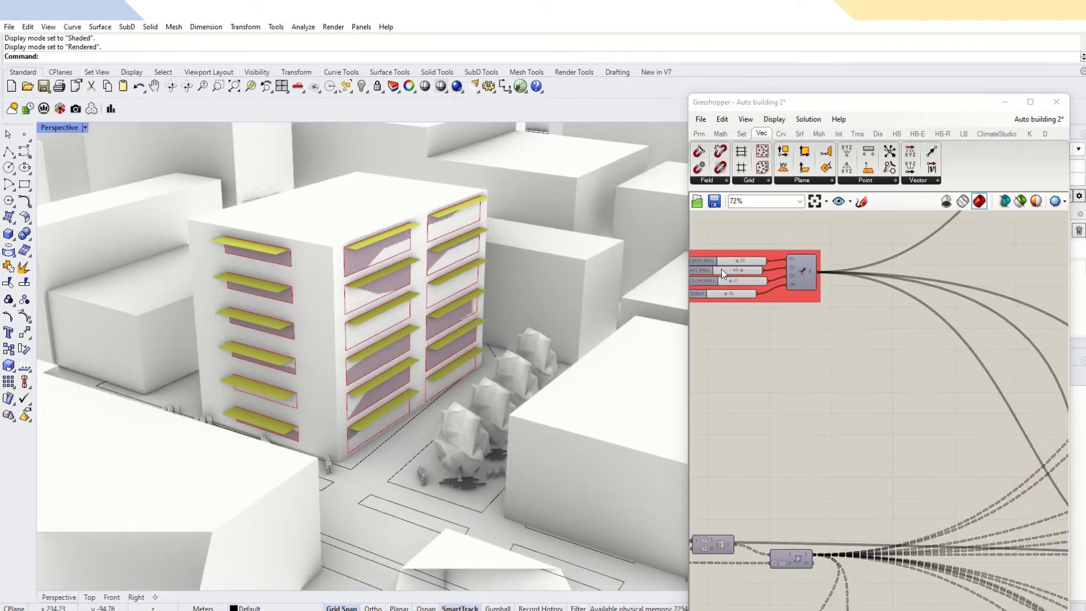
pyautogui.moveTo(742, 265); pyautogui.dragTo(784, 260)
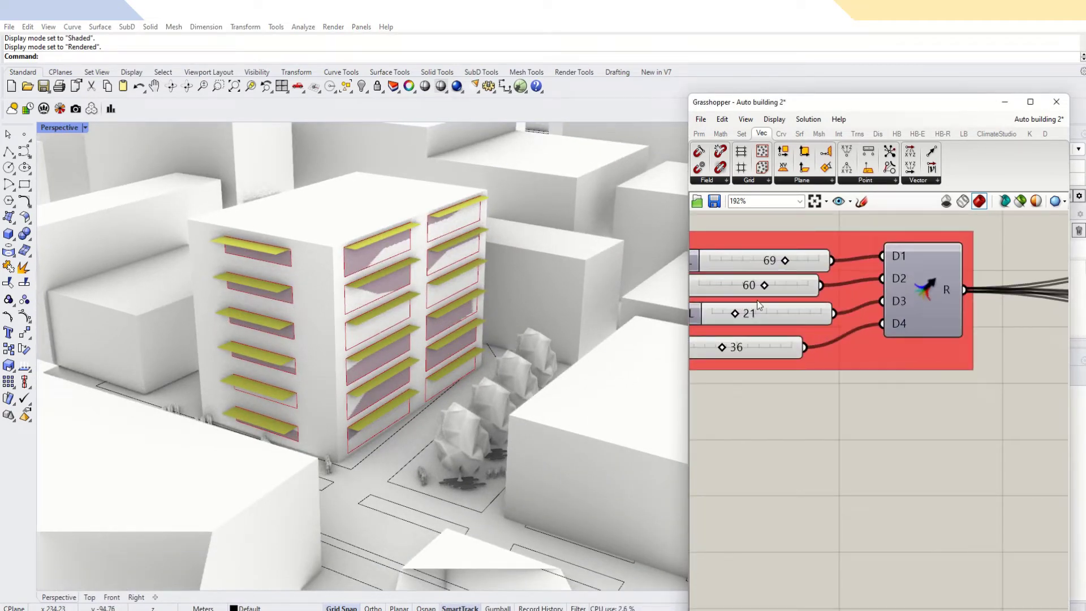
pyautogui.moveTo(739, 316); pyautogui.dragTo(726, 345)
pyautogui.moveTo(762, 286)
pyautogui.mouseDown()
pyautogui.moveTo(711, 288)
pyautogui.moveTo(770, 286)
pyautogui.mouseUp()
# Lower the x slider feeding the C# component to about 8, giving each facade more windows, and fine-tune it slightly upward.
pyautogui.scroll(-5, 929, 416)
pyautogui.moveTo(899, 492); pyautogui.dragTo(824, 439, button='right')
pyautogui.scroll(5, 824, 439)
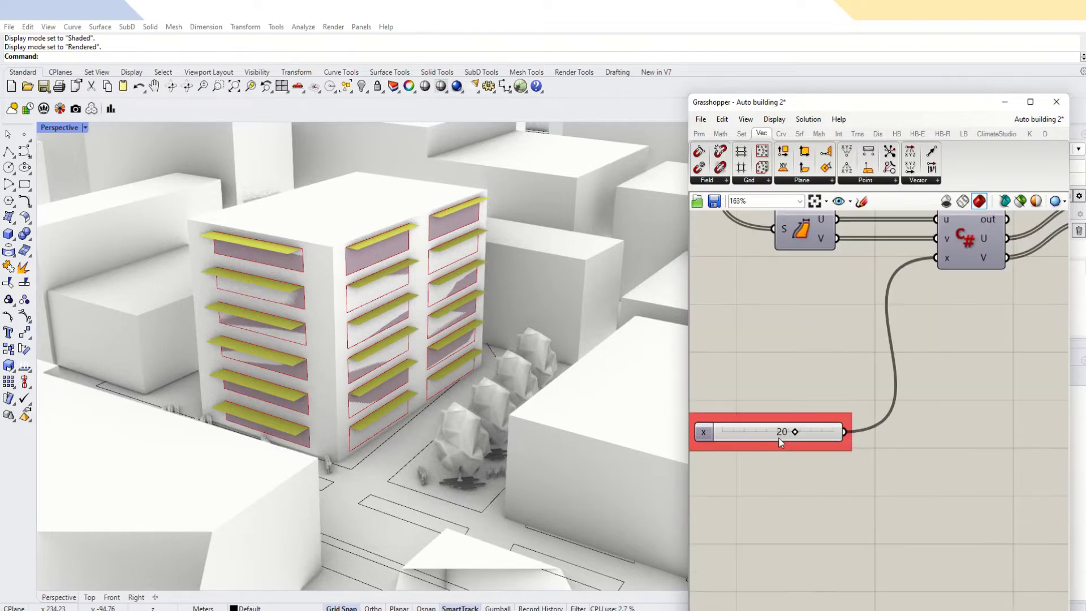
pyautogui.moveTo(770, 430); pyautogui.dragTo(725, 427)
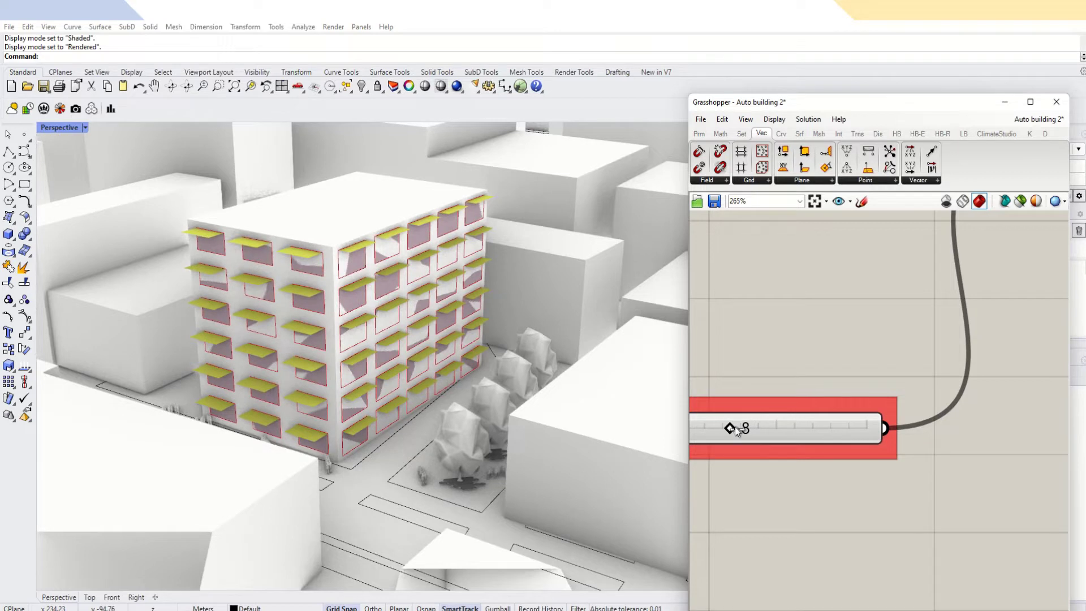
pyautogui.moveTo(738, 430); pyautogui.dragTo(751, 429)
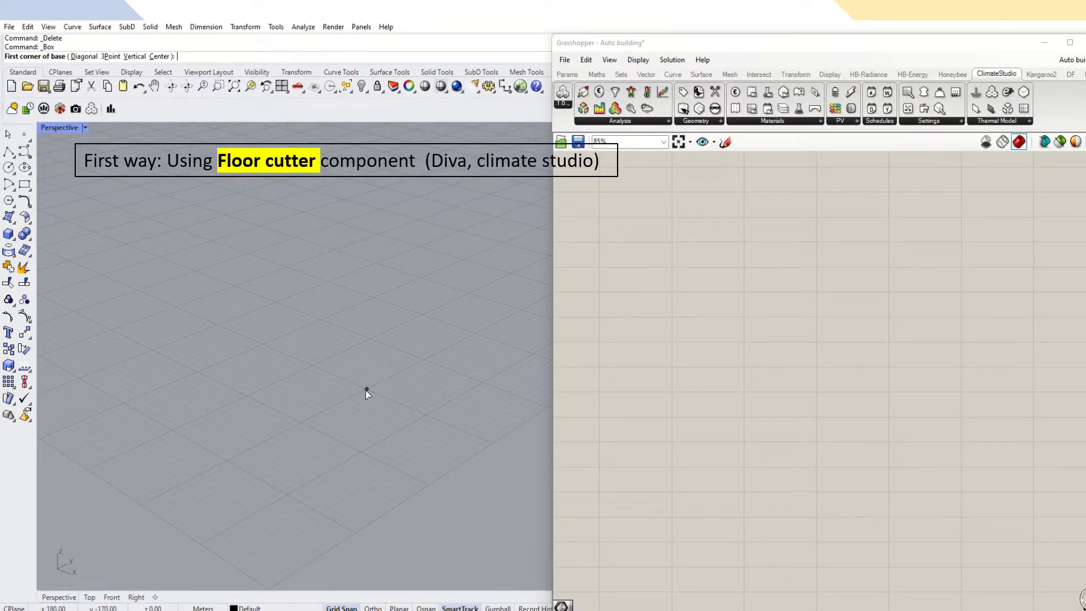
# Draw a box with a base of about 20 by 30 m and a height of 30 m.
pyautogui.click(365, 384)
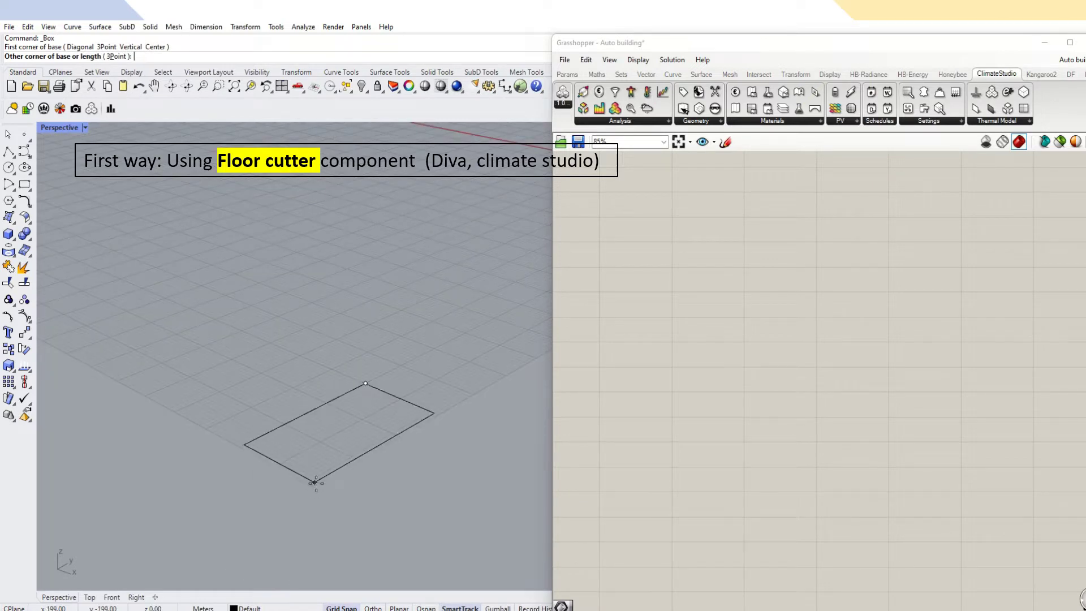
pyautogui.scroll(5, 315, 485)
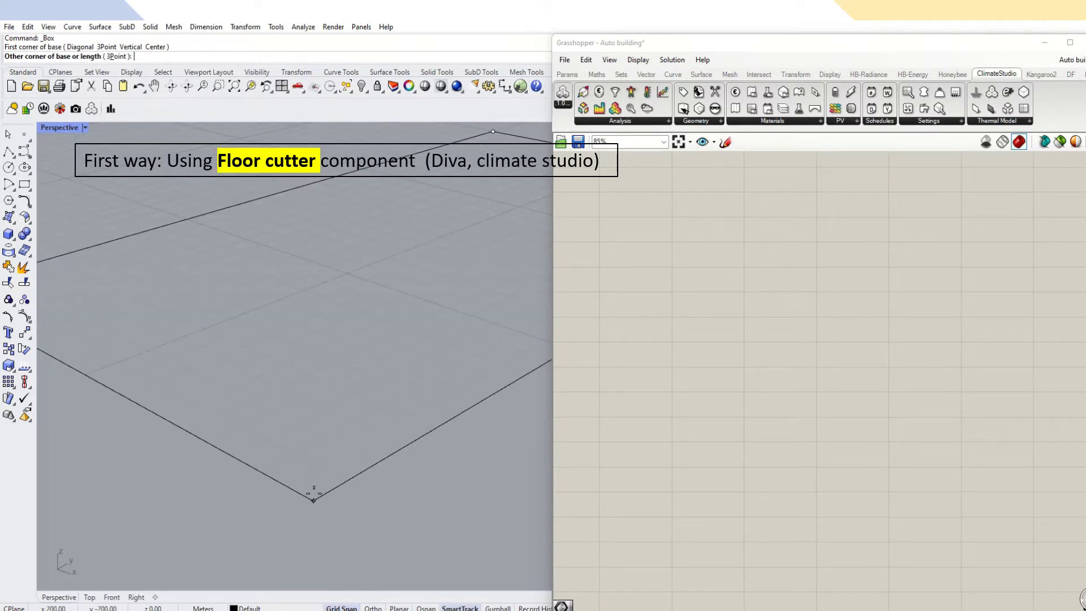
pyautogui.click(315, 490)
pyautogui.scroll(-5, 314, 490)
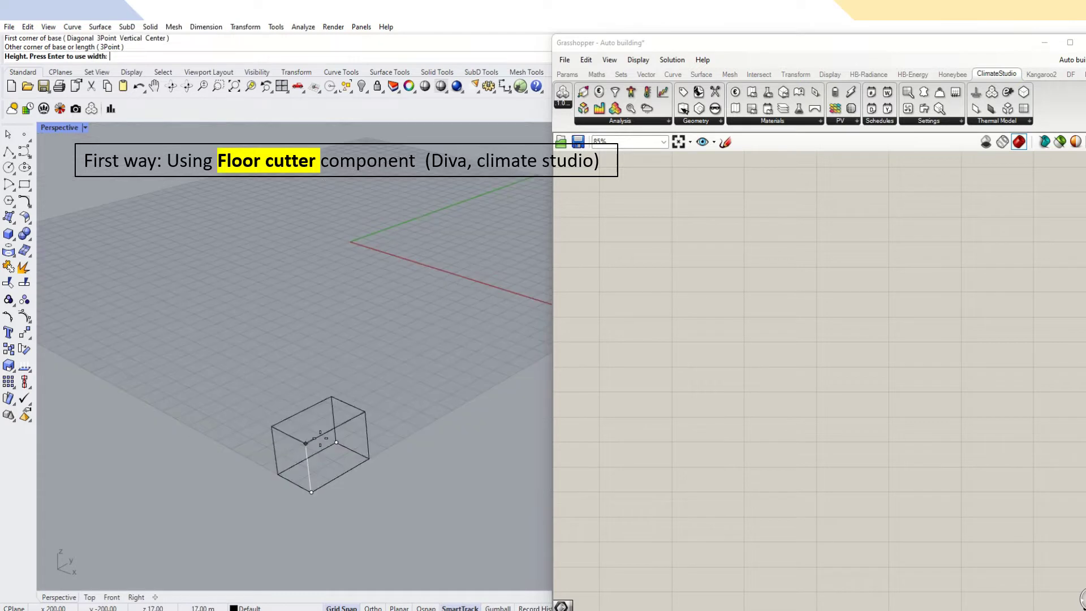
pyautogui.write('30')
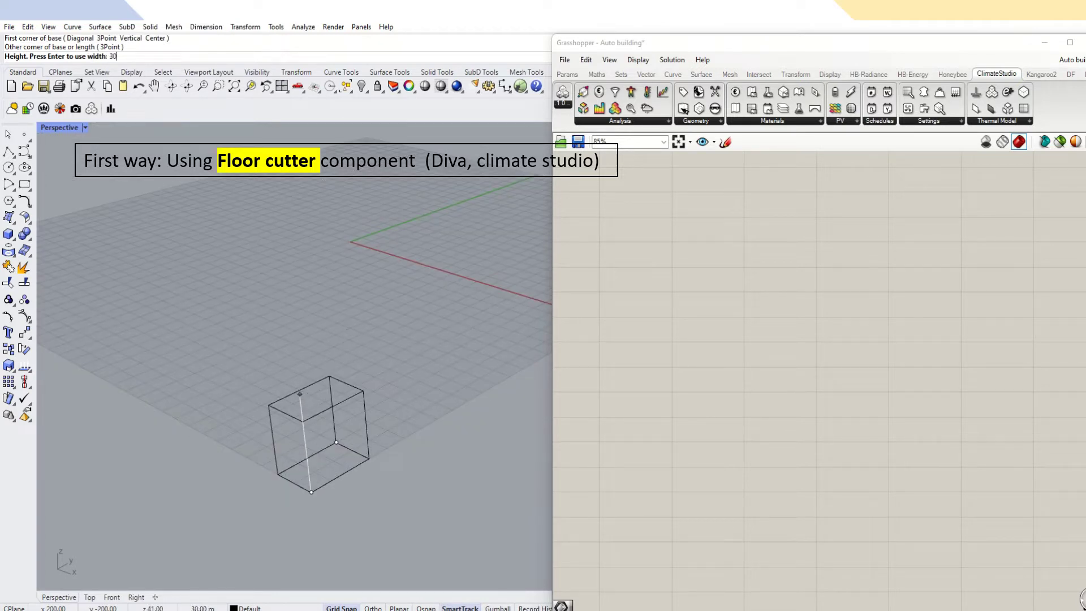
pyautogui.press('Return')
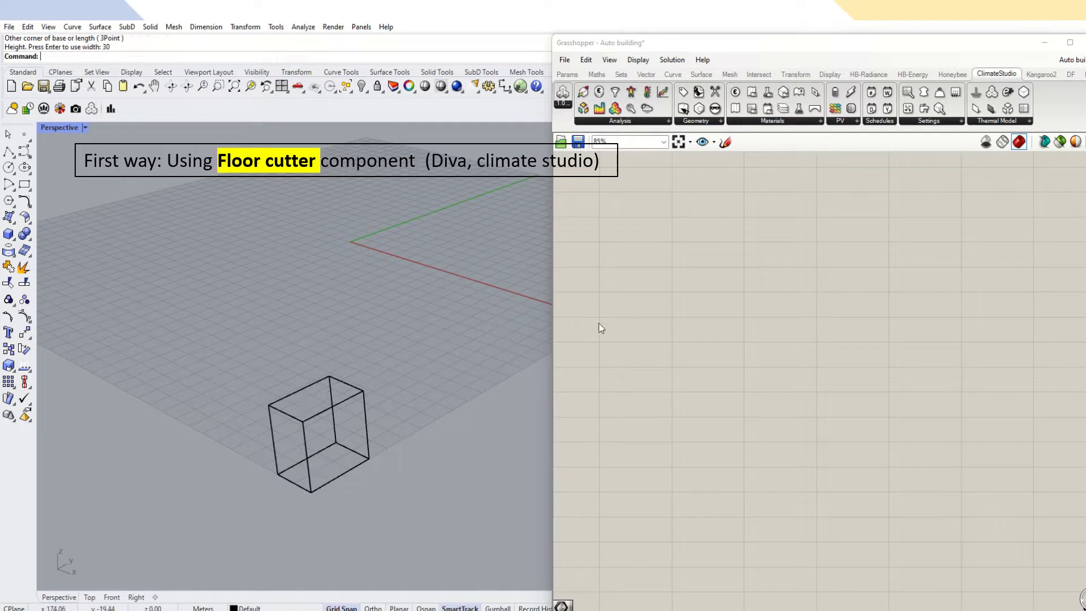
# Add a Brep parameter to the Grasshopper canvas and set the Rhino box as its single Brep.
pyautogui.doubleClick(630, 338)
pyautogui.write('brep')
pyautogui.click(612, 323)
pyautogui.scroll(5, 658, 338)
pyautogui.rightClick(595, 339)
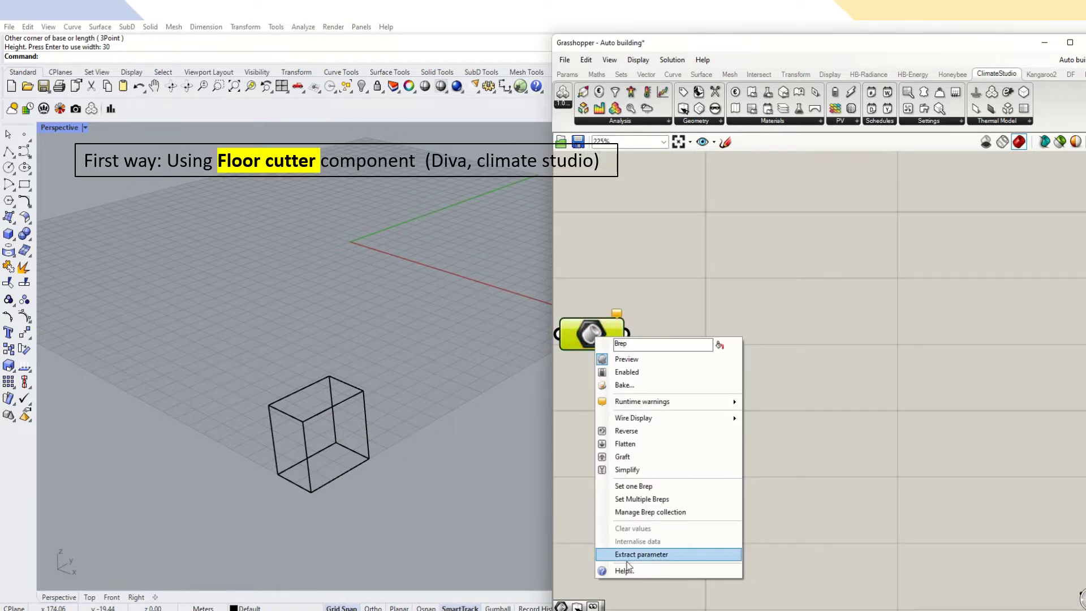
pyautogui.click(628, 486)
pyautogui.click(320, 406)
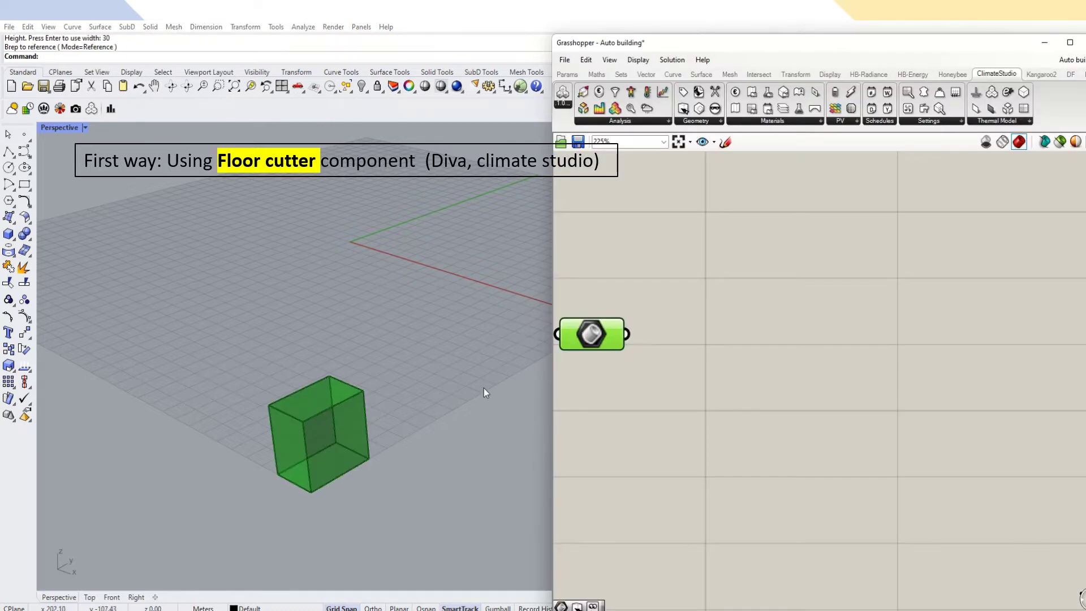
# Internalise the Brep parameter's data and delete the original box from the Rhino model.
pyautogui.rightClick(600, 342)
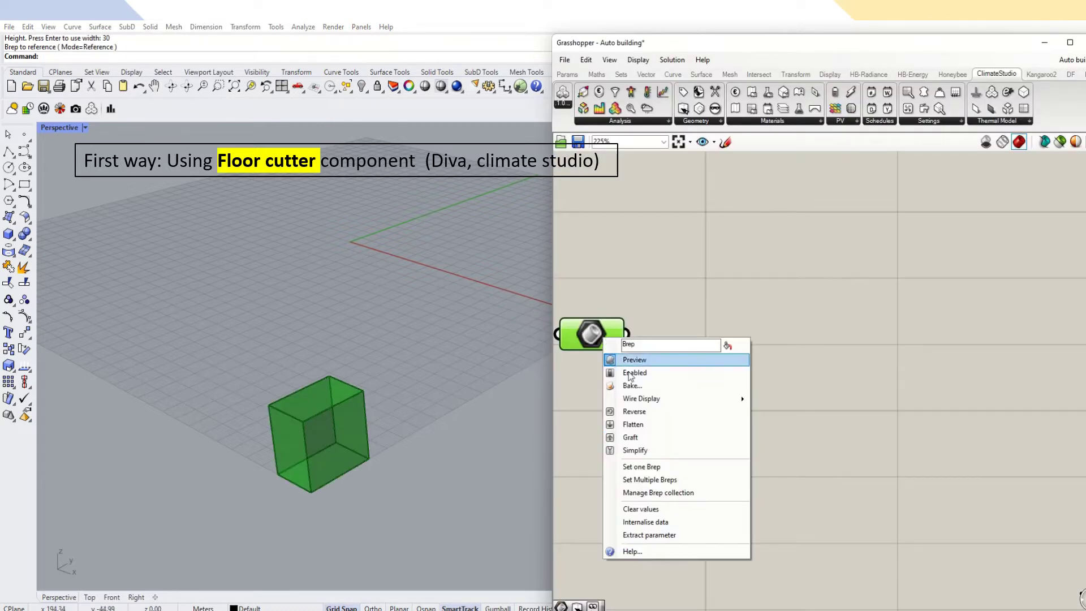
pyautogui.click(646, 521)
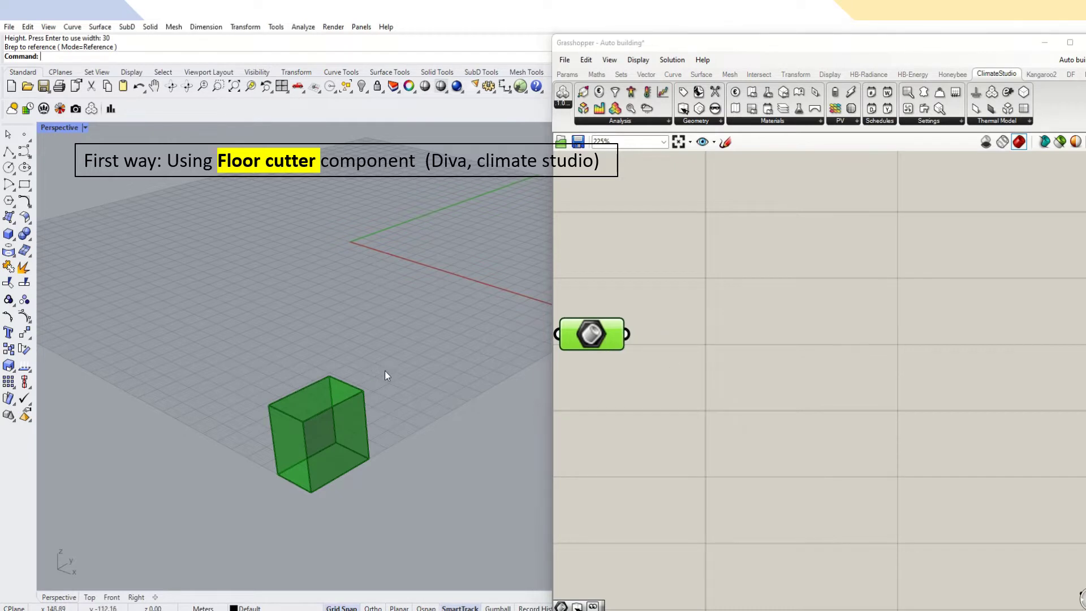
pyautogui.press('Return')
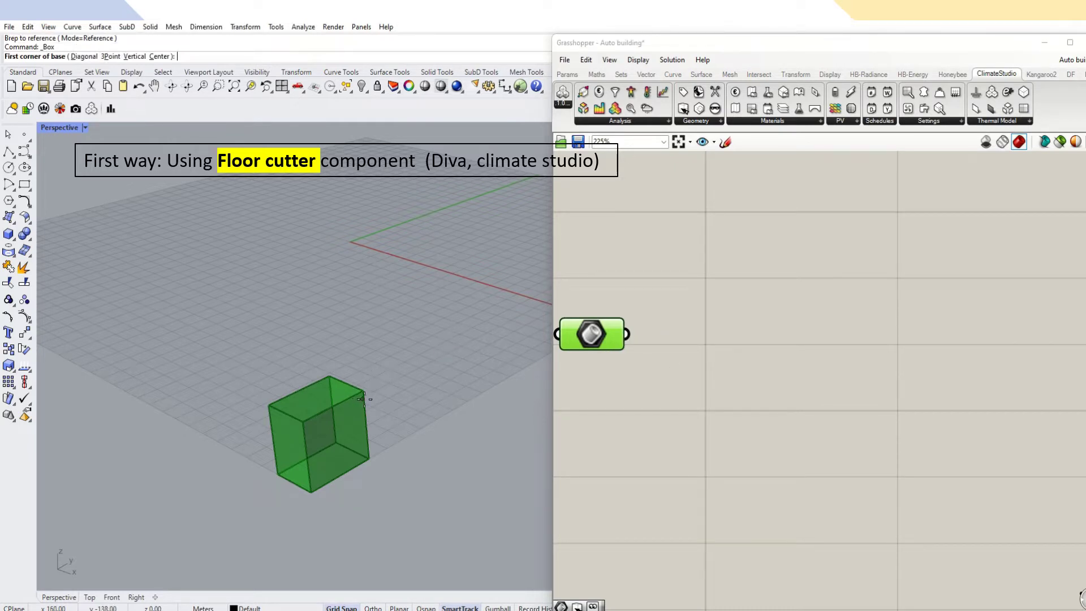
pyautogui.press('Escape')
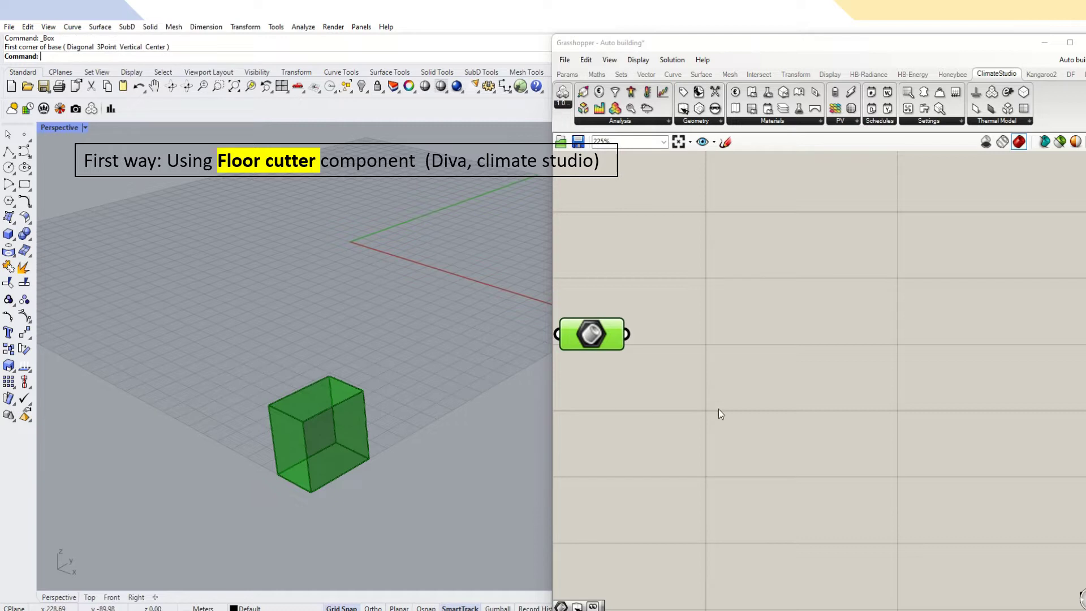
pyautogui.click(622, 414)
pyautogui.click(313, 414)
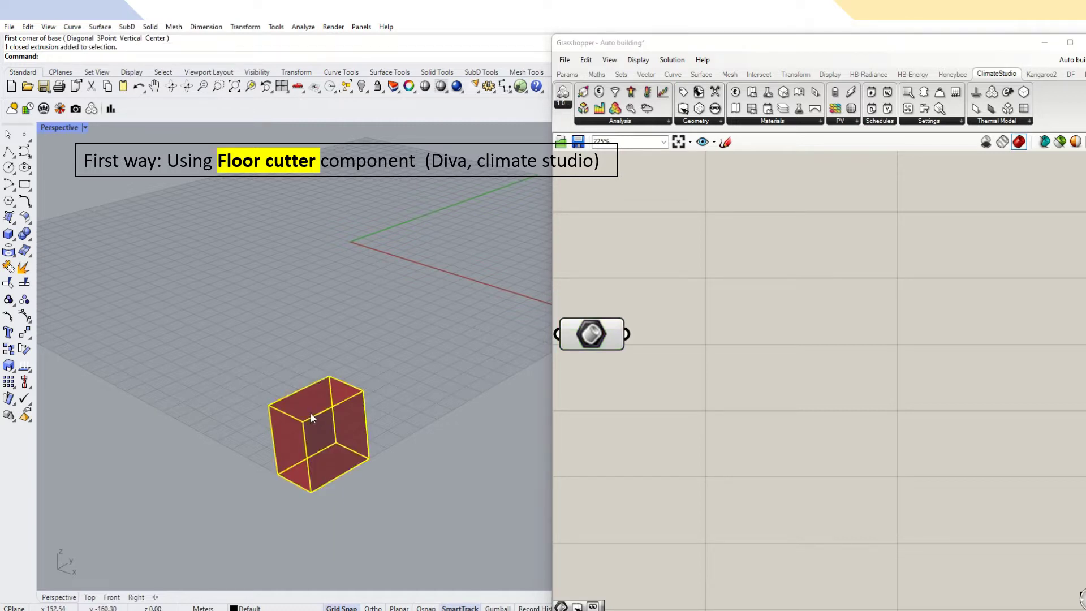
pyautogui.press('Delete')
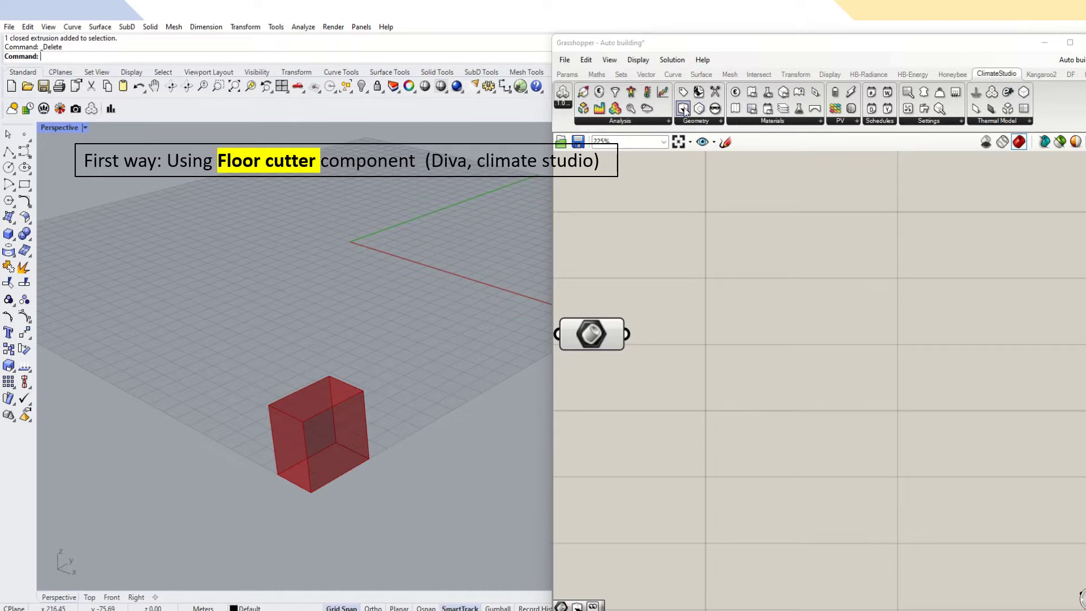
# Add the ClimateStudio floor cutter component and connect the Brep parameter to its Building volume input.
pyautogui.doubleClick(696, 304)
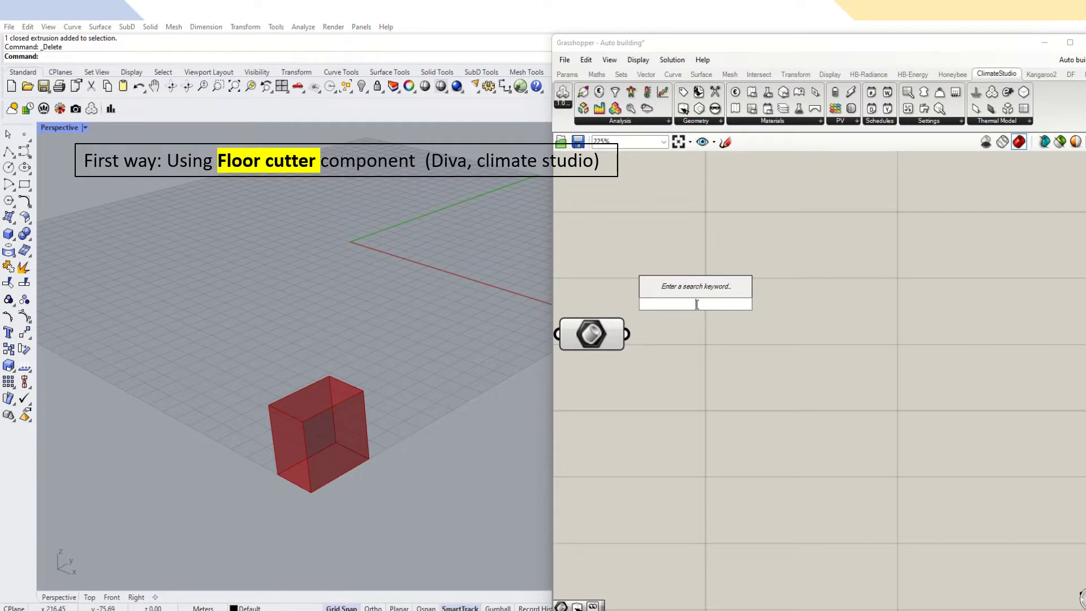
pyautogui.write('floor')
pyautogui.click(690, 289)
pyautogui.moveTo(691, 293); pyautogui.dragTo(891, 319)
pyautogui.moveTo(627, 334); pyautogui.dragTo(766, 317)
pyautogui.scroll(-2, 833, 342)
# Add a panel below the Brep parameter and enter the floor heights 5, 4, 4, 4, 4, 4 on separate lines.
pyautogui.click(662, 400)
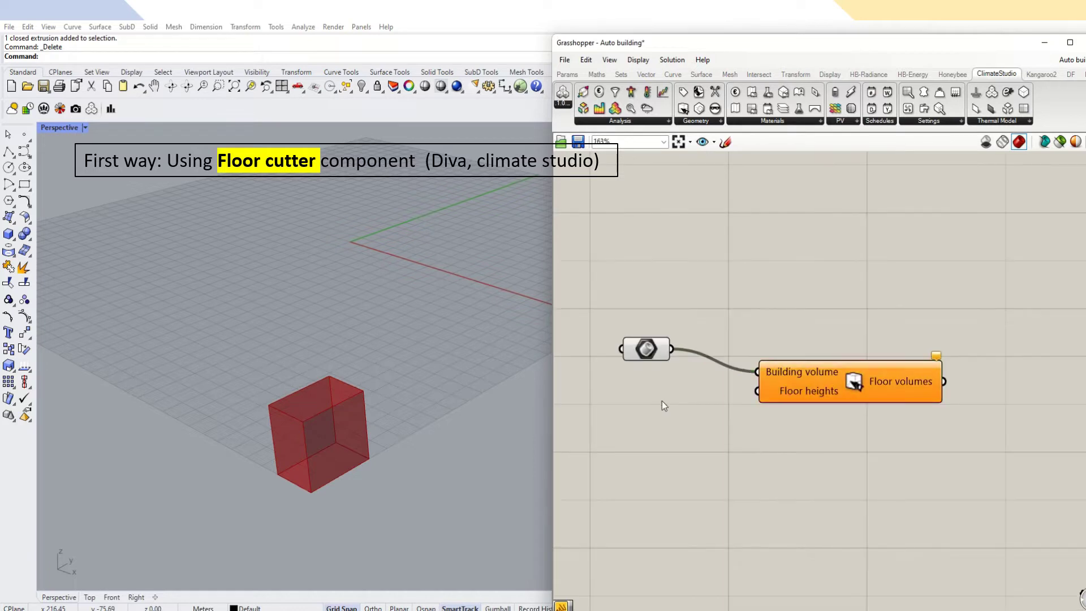
pyautogui.doubleClick(662, 401)
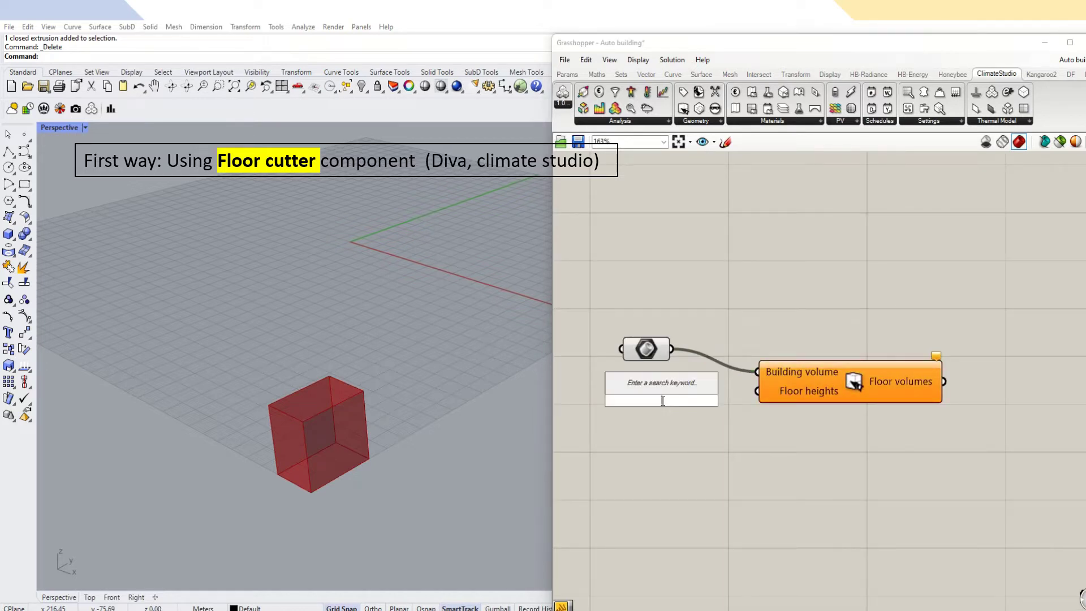
pyautogui.write('Panel')
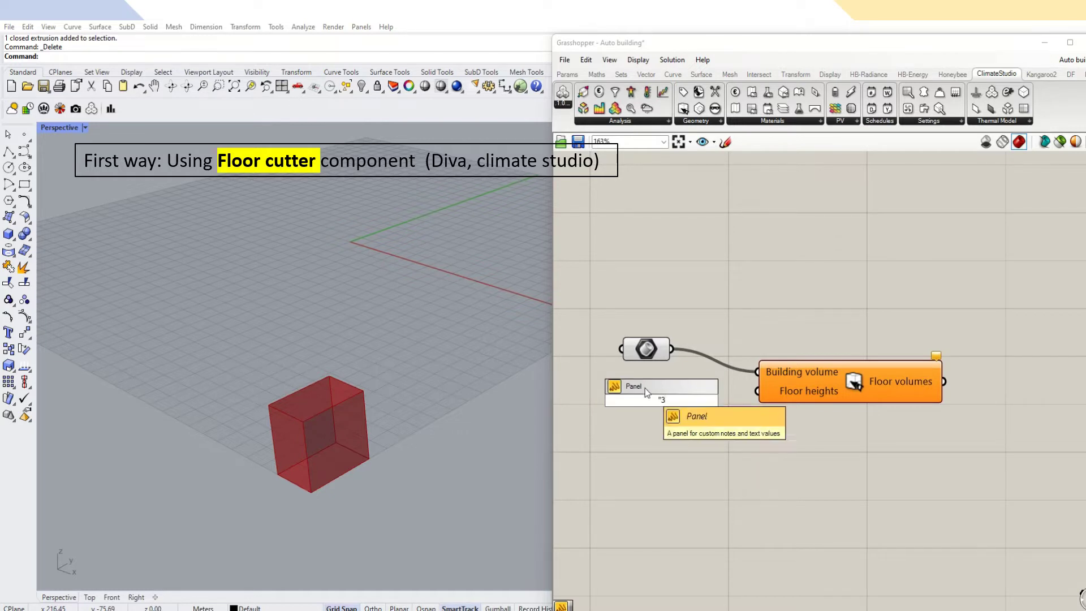
pyautogui.scroll(4, 663, 404)
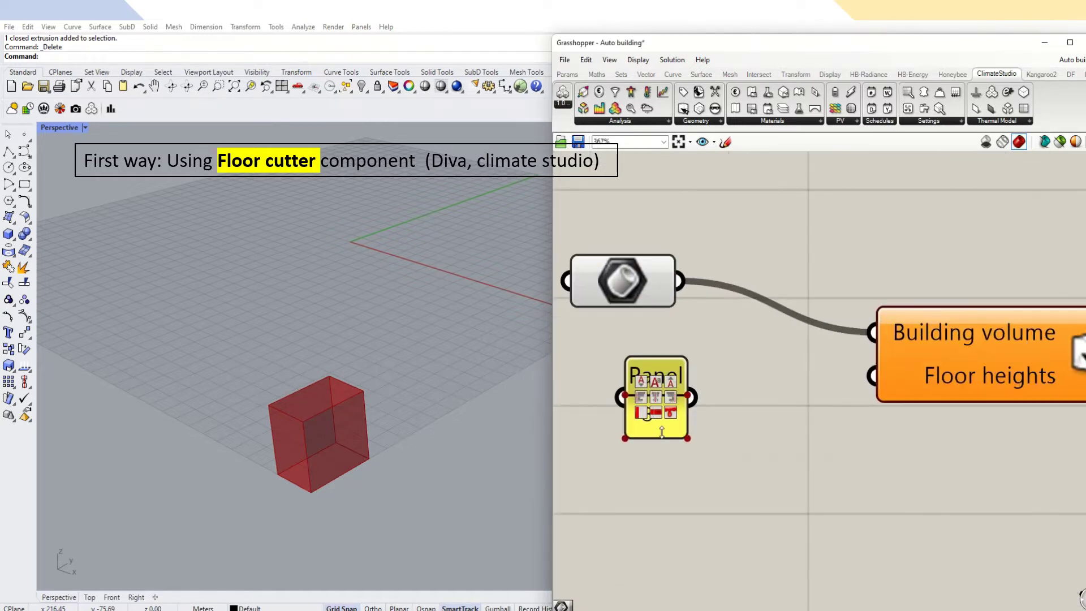
pyautogui.scroll(-3, 700, 443)
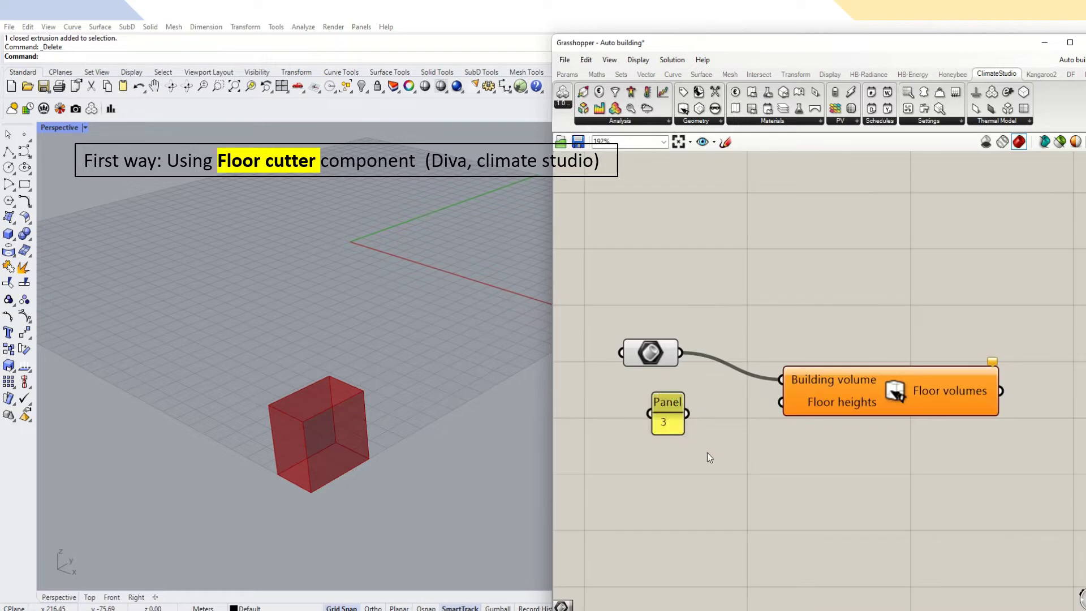
pyautogui.doubleClick(669, 422)
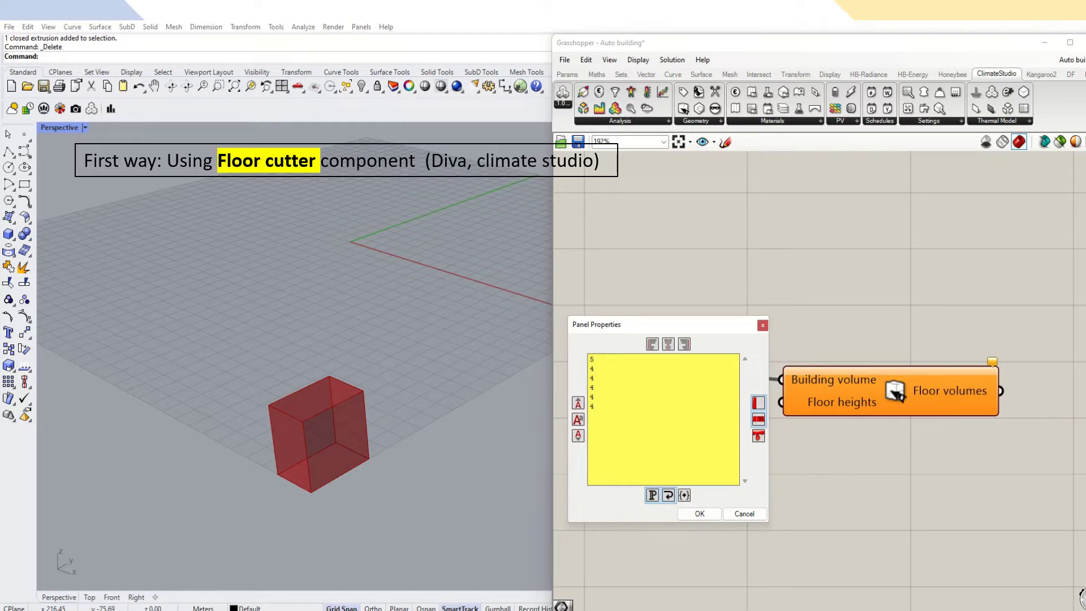
pyautogui.write('5')
pyautogui.click(741, 512)
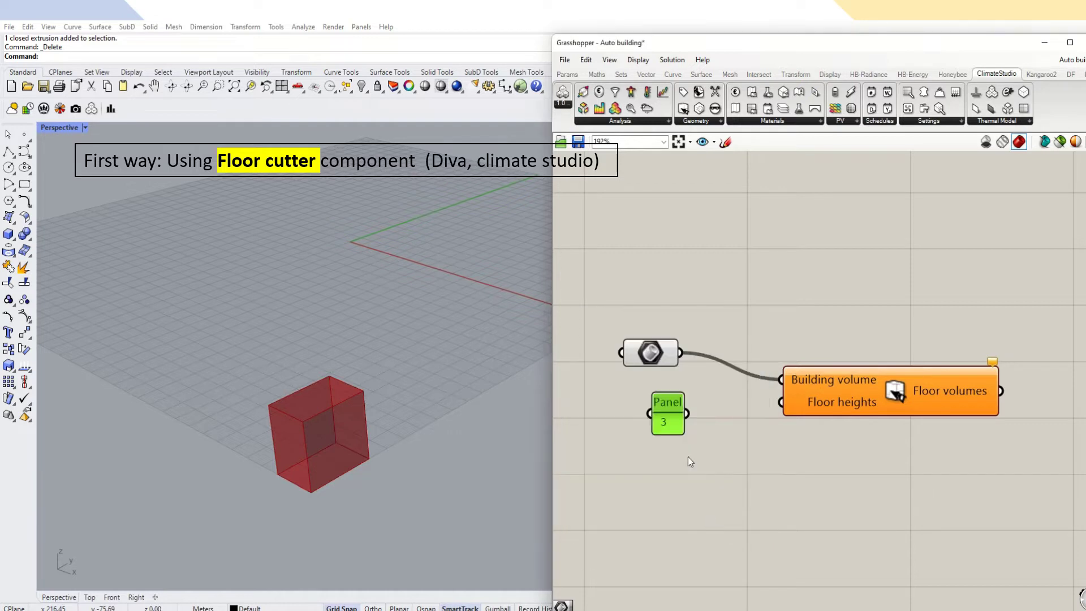
# Disable Multiline Data on the floor heights panel and connect it to the component's Floor heights input.
pyautogui.rightClick(669, 400)
pyautogui.rightClick(663, 404)
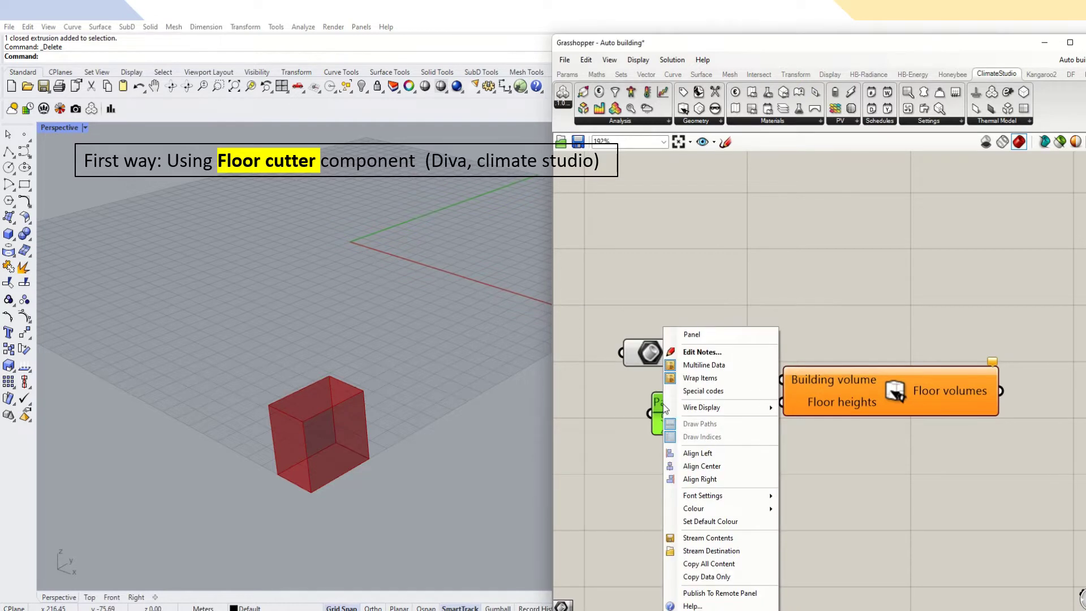
pyautogui.click(684, 378)
pyautogui.moveTo(687, 414); pyautogui.dragTo(781, 402)
pyautogui.click(781, 456)
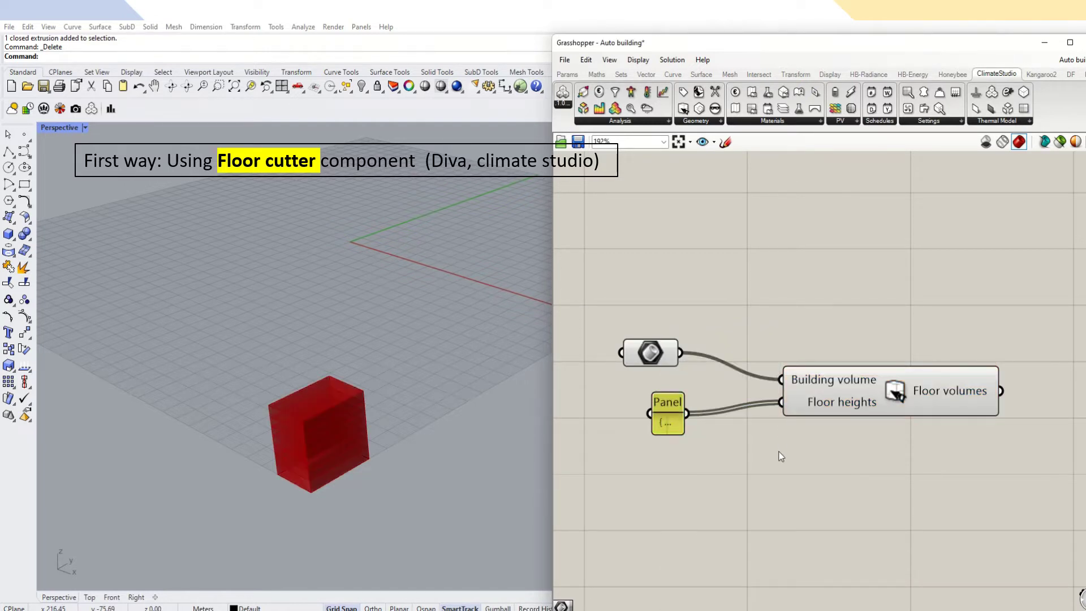
pyautogui.scroll(5, 301, 428)
pyautogui.scroll(-4, 299, 423)
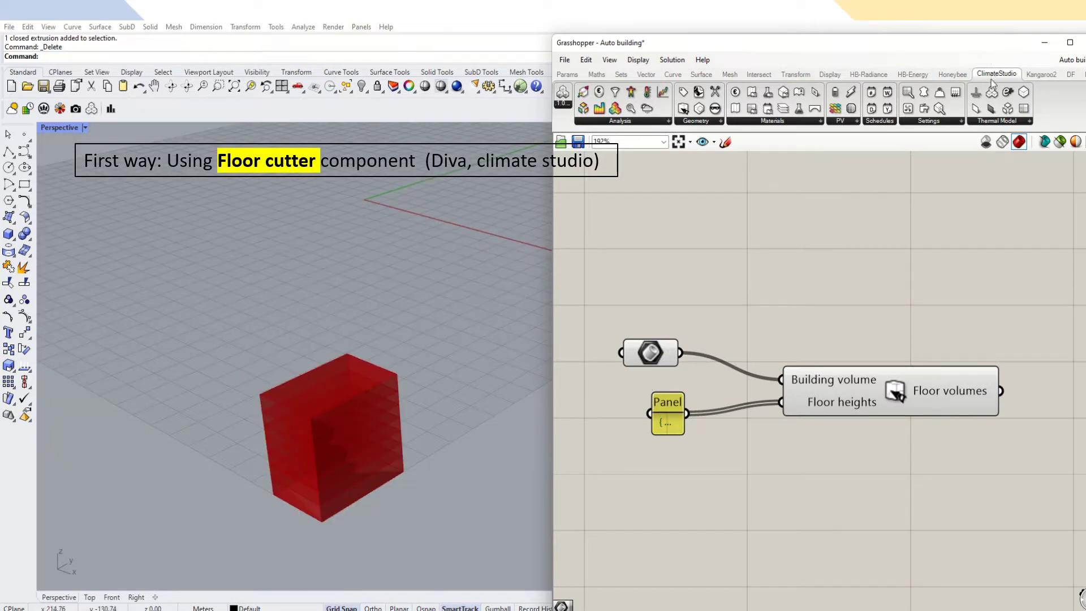
pyautogui.scroll(-2, 651, 277)
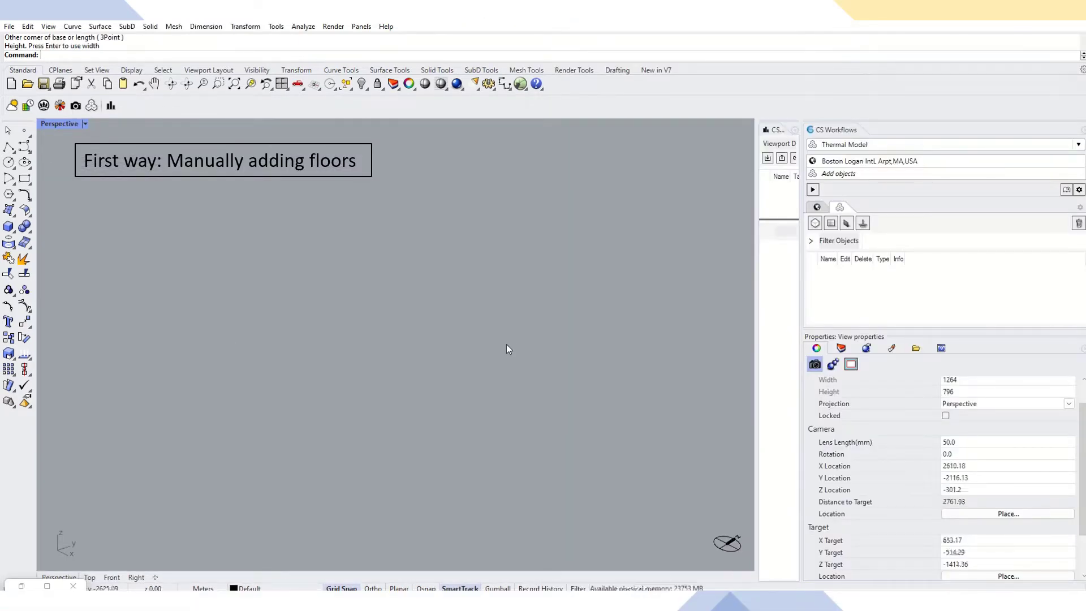
# Unlock all locked objects in the city model.
pyautogui.click(9, 227)
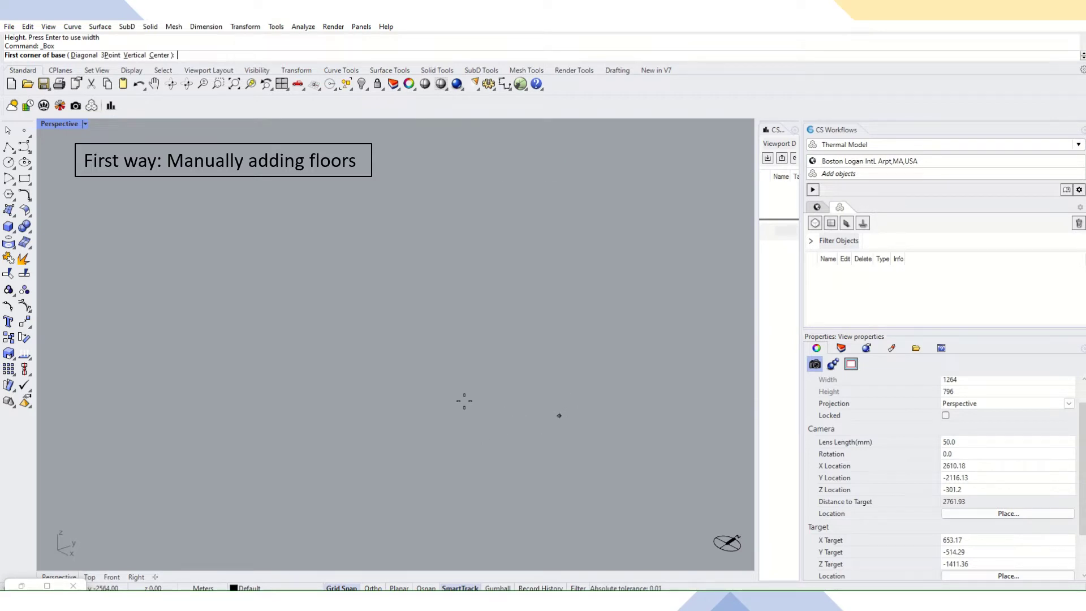
pyautogui.rightClick(382, 91)
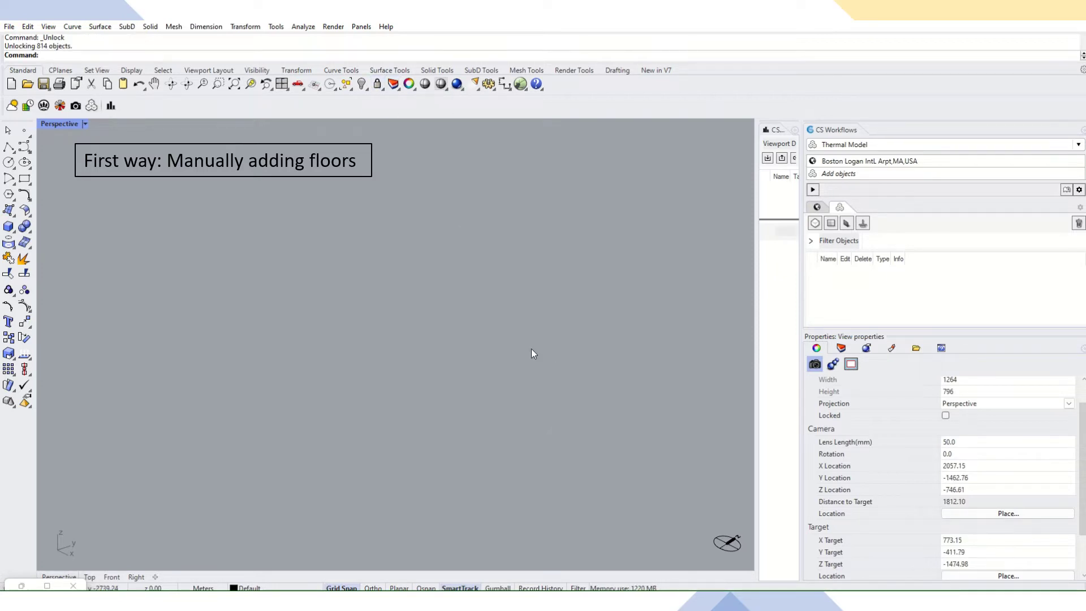
# Draw a rectangular box 5 m high on the empty ground in front of the city buildings.
pyautogui.click(8, 227)
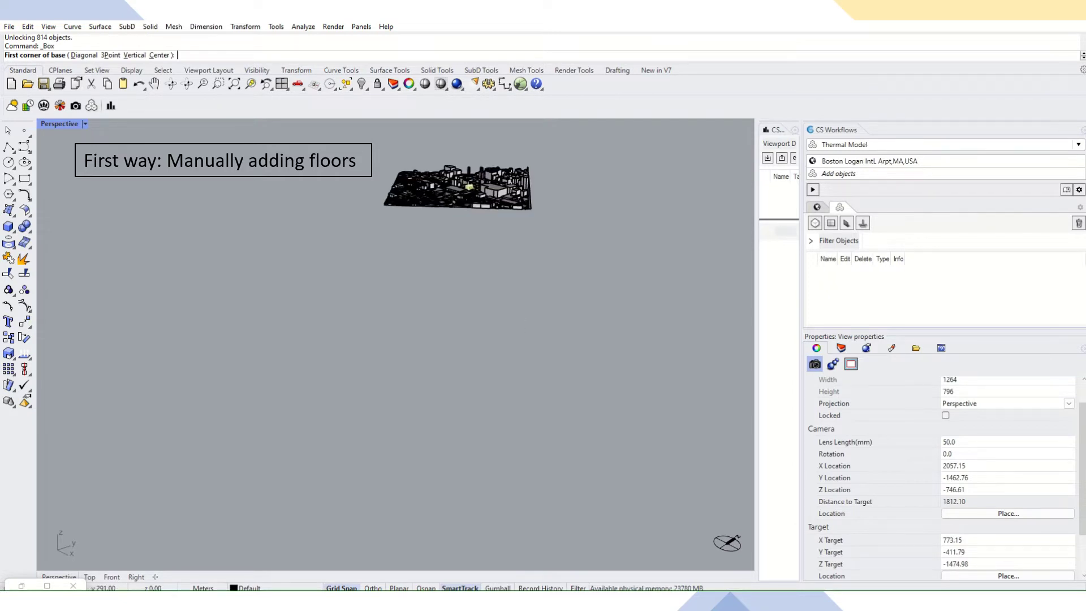
pyautogui.click(538, 350)
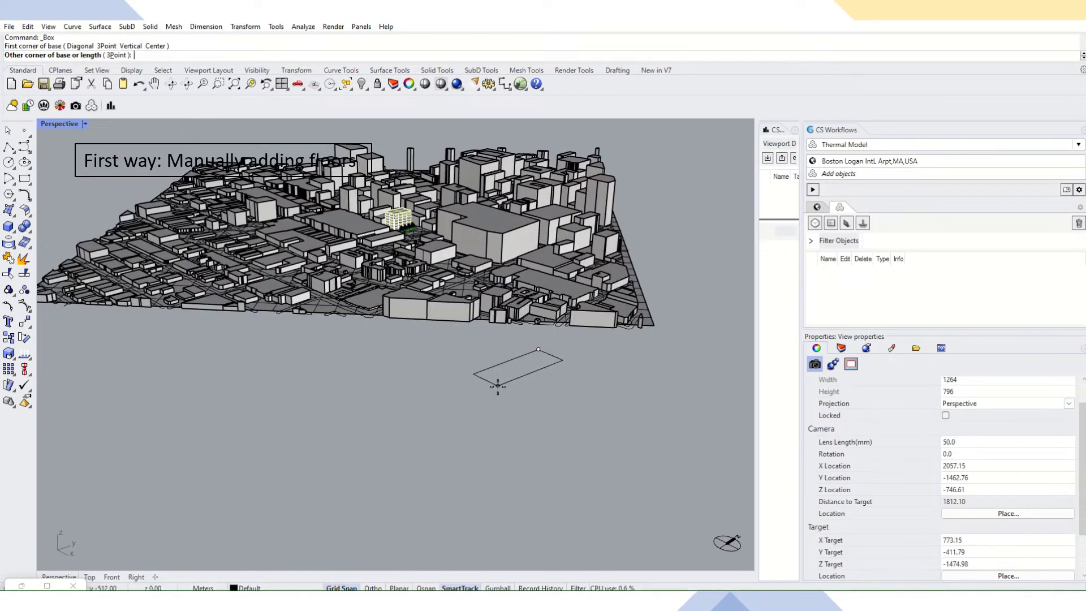
pyautogui.scroll(5, 509, 381)
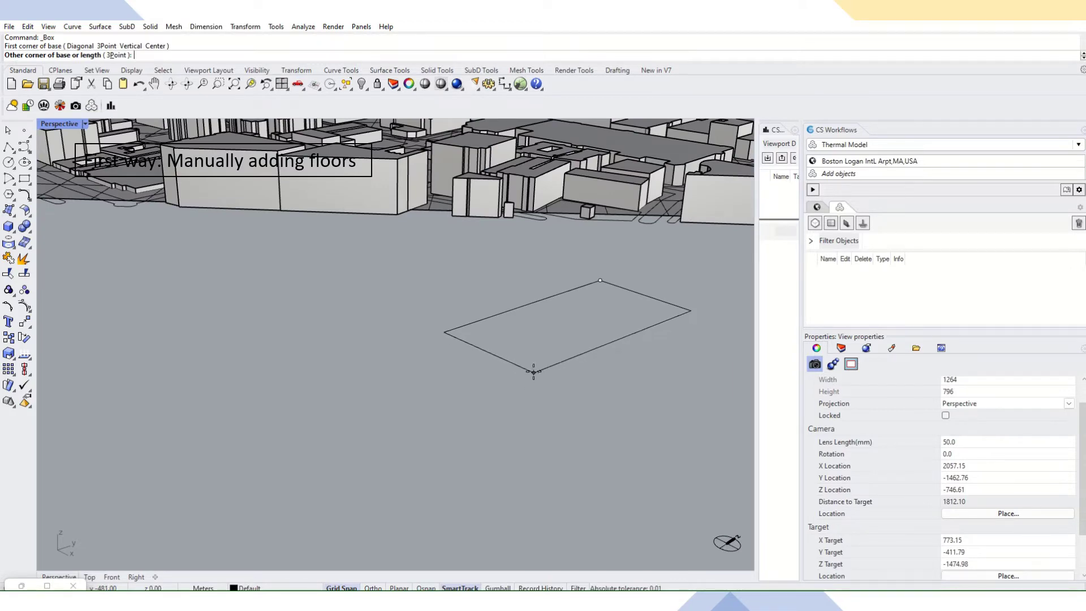
pyautogui.scroll(3, 560, 369)
pyautogui.scroll(-3, 553, 369)
pyautogui.scroll(2, 553, 368)
pyautogui.scroll(-2, 583, 369)
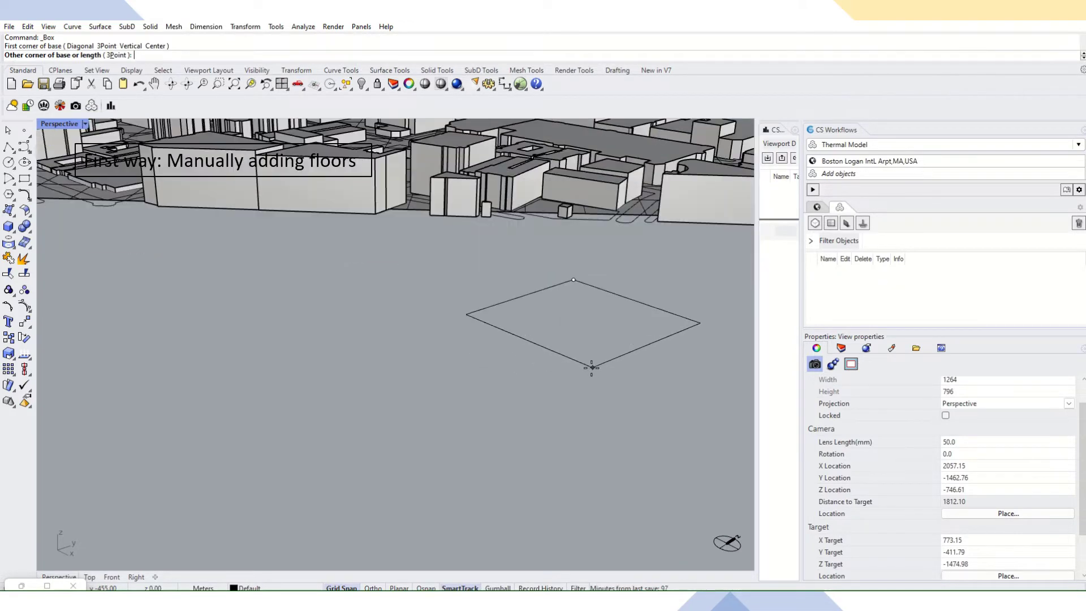
pyautogui.click(516, 352)
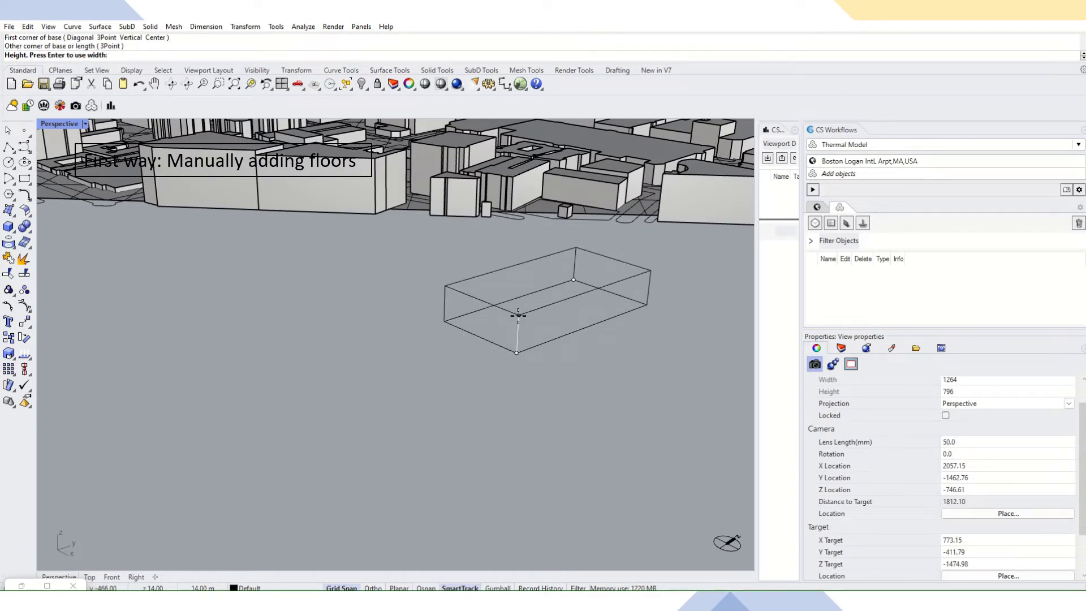
pyautogui.write('5')
pyautogui.press('Return')
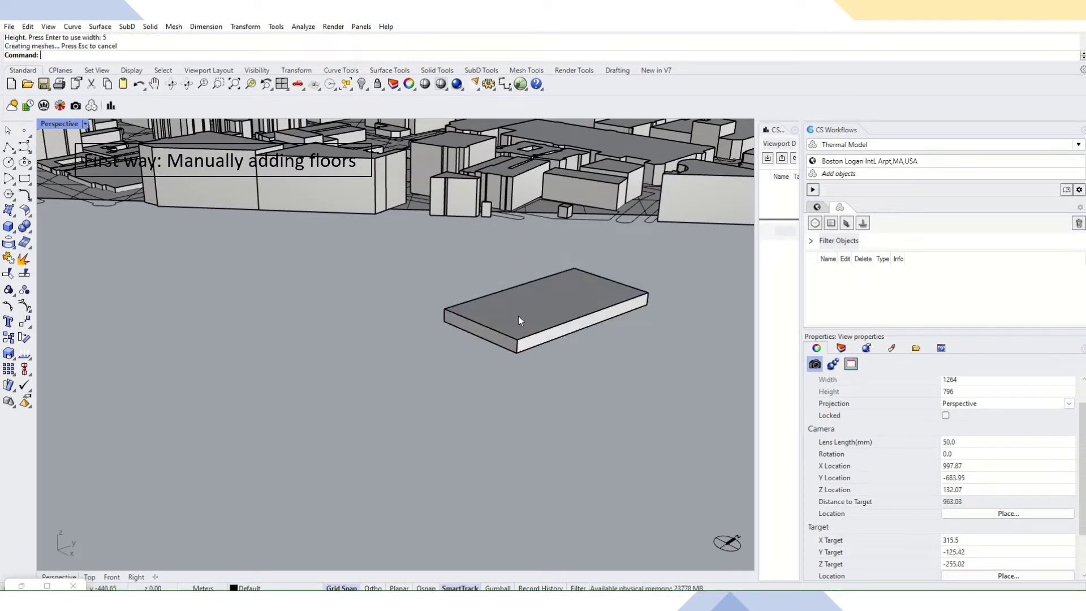
# Copy the 5 m high box and paste the duplicate in place.
pyautogui.scroll(3, 619, 270)
pyautogui.click(640, 327)
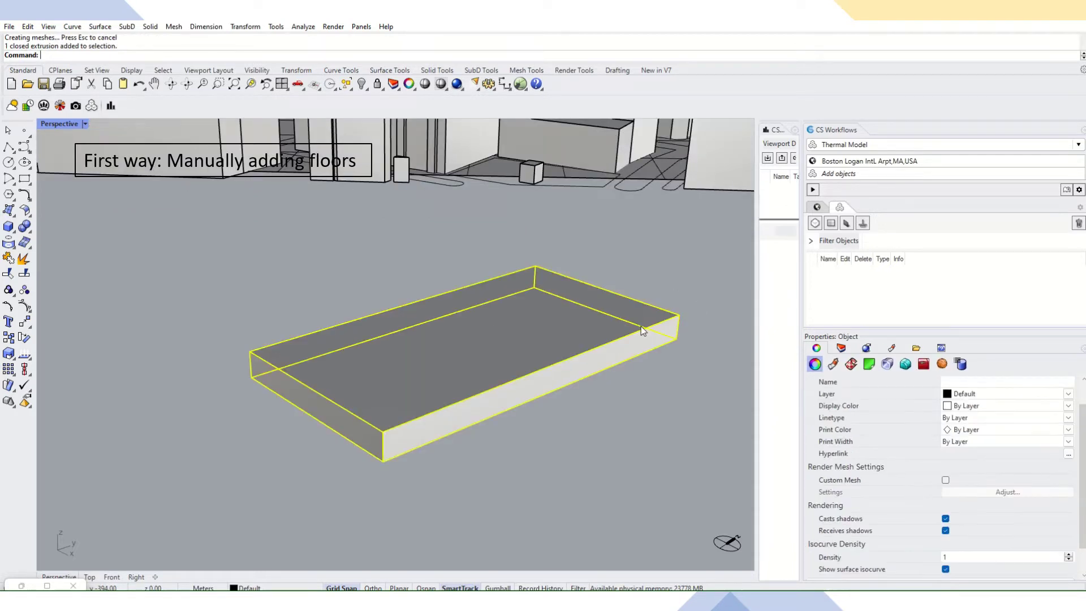
pyautogui.hotkey('ctrl', 'v')
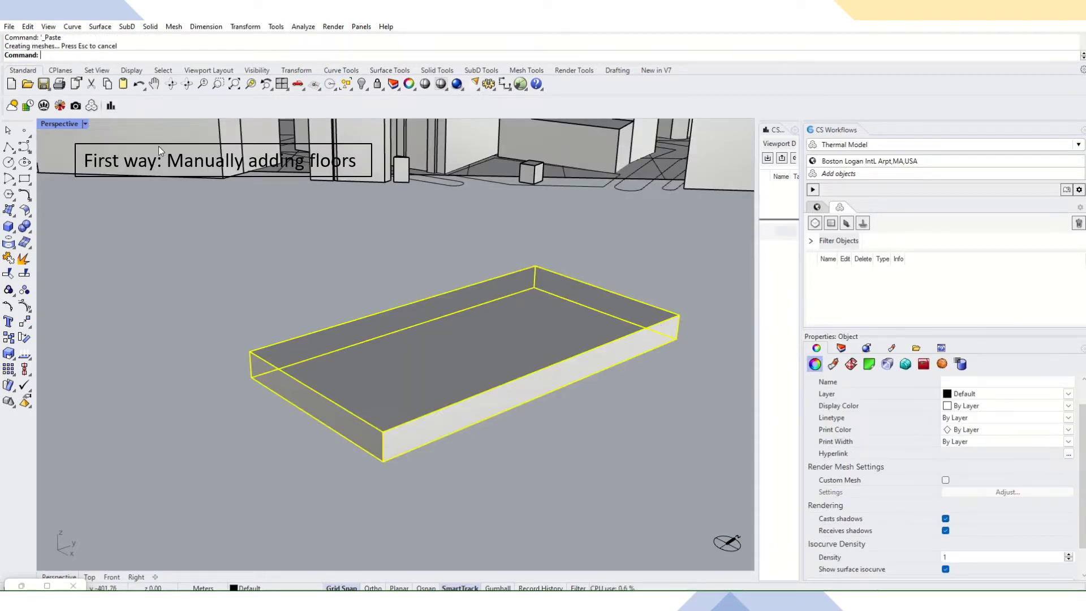
# Move the duplicated box vertically so it sits directly on top of the original box.
pyautogui.rightClick(39, 55)
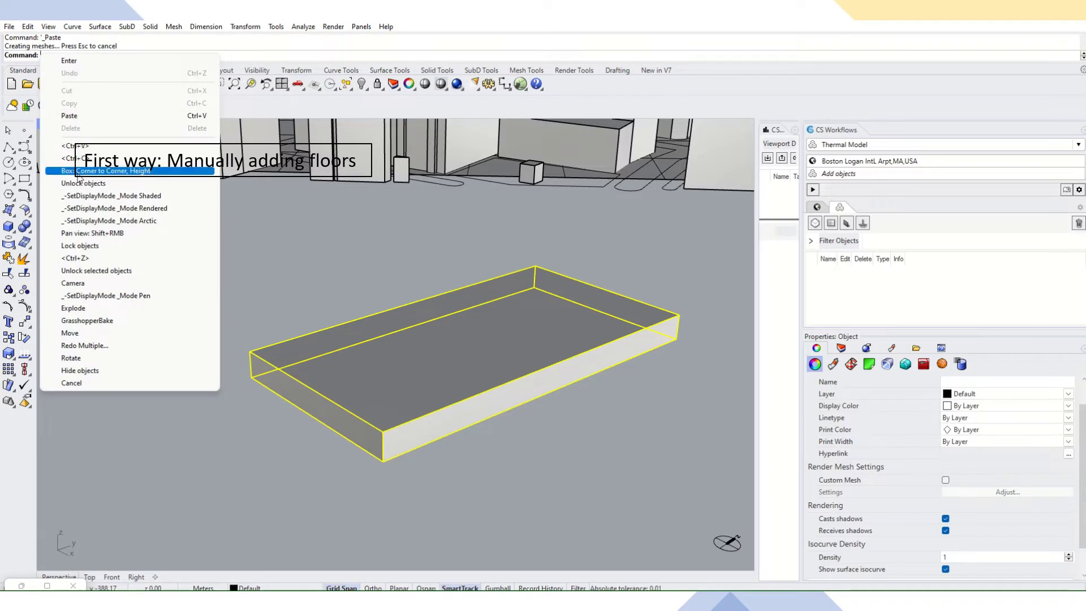
pyautogui.click(99, 333)
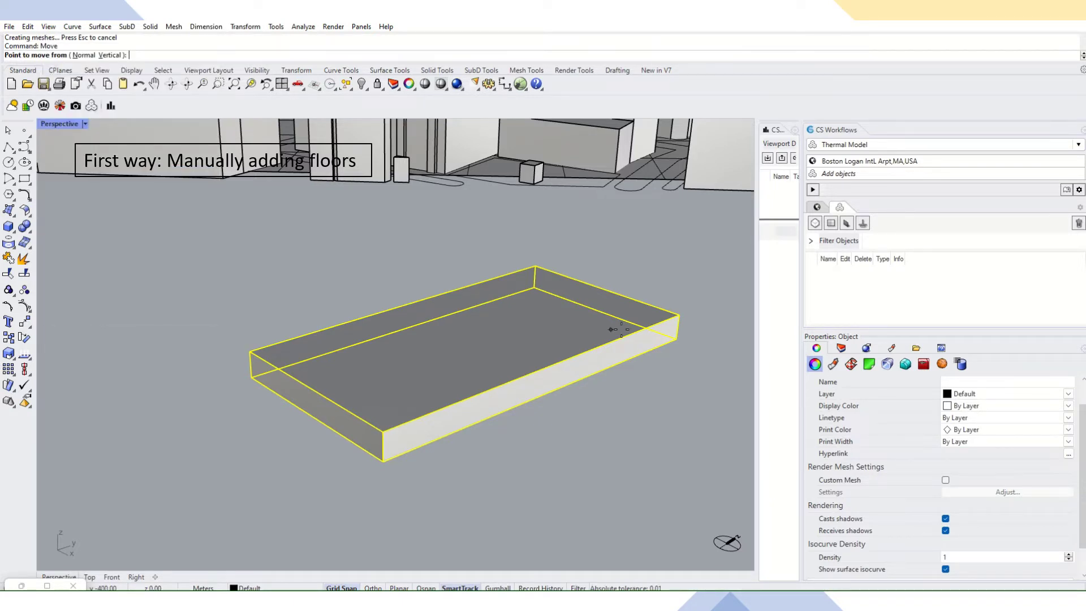
pyautogui.click(109, 55)
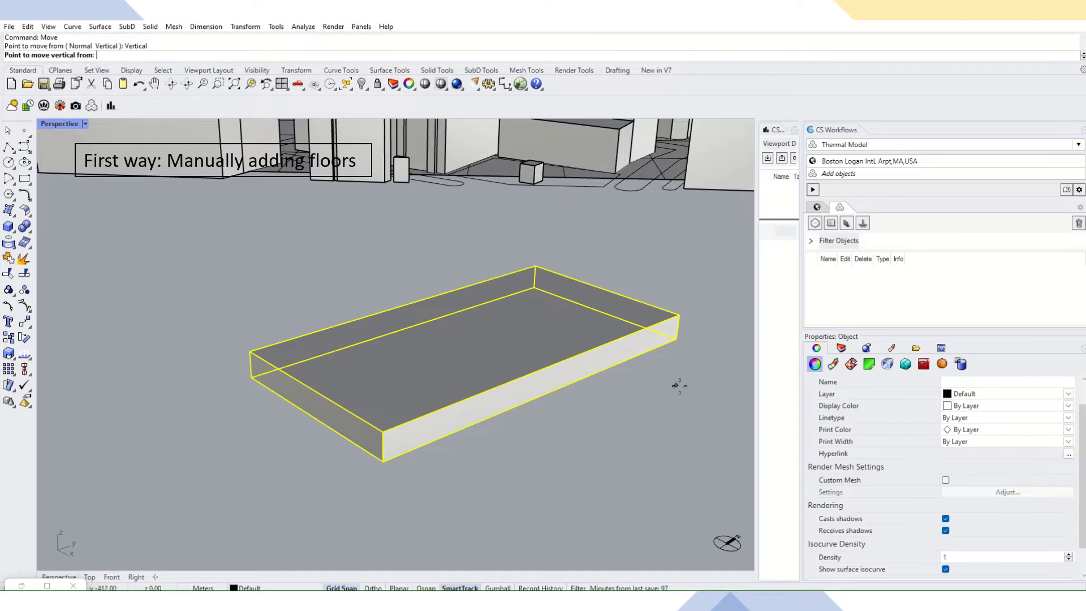
pyautogui.click(611, 358)
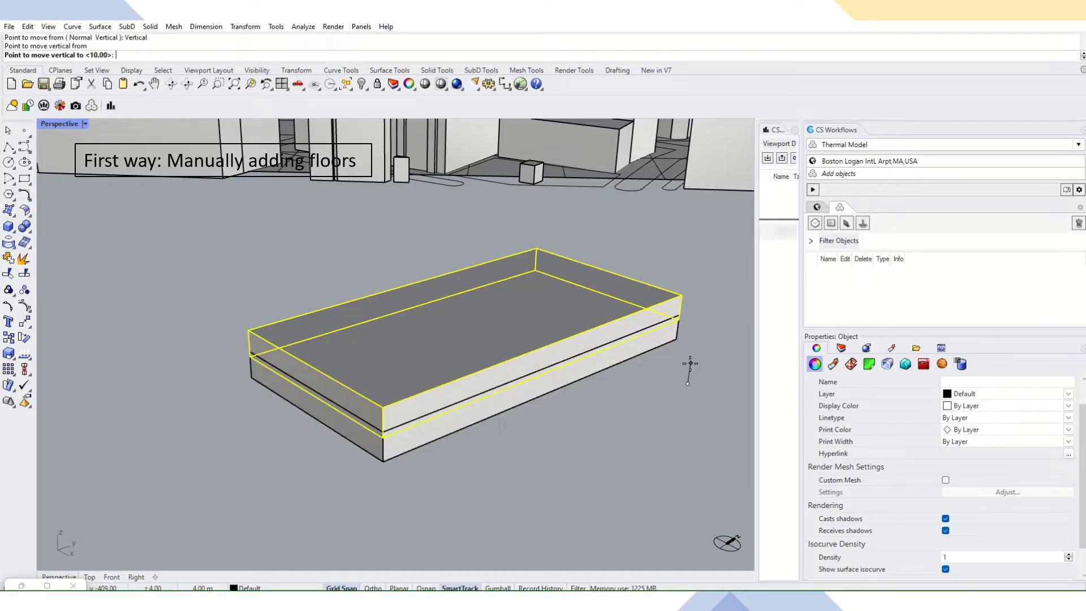
pyautogui.write('4')
pyautogui.press('Return')
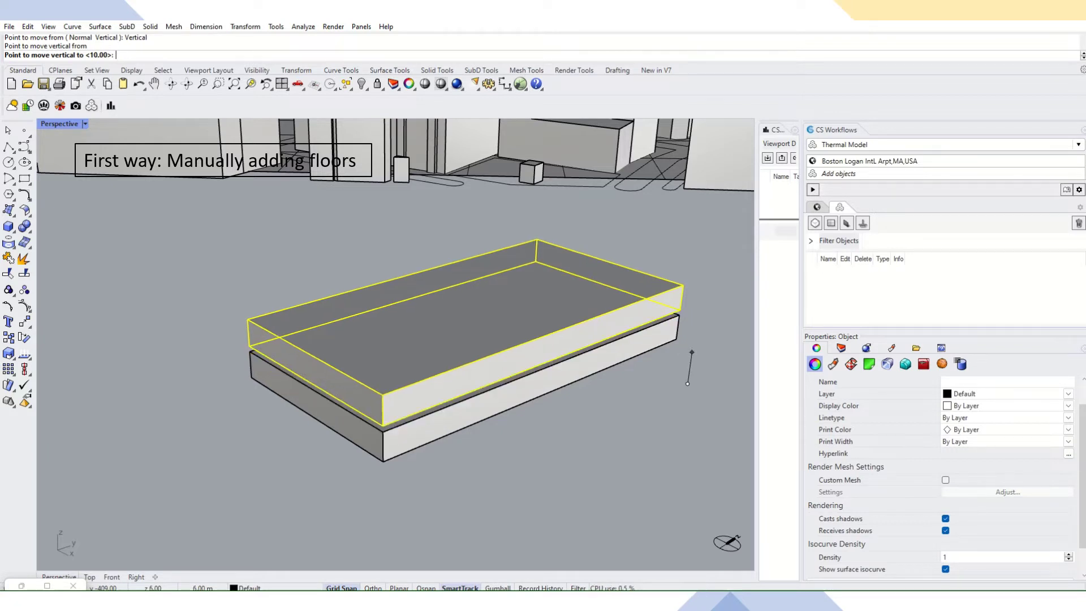
# Copy both stacked boxes and paste the duplicates in place.
pyautogui.moveTo(681, 296); pyautogui.dragTo(654, 373)
pyautogui.hotkey('ctrl', 'c')
pyautogui.hotkey('ctrl', 'v')
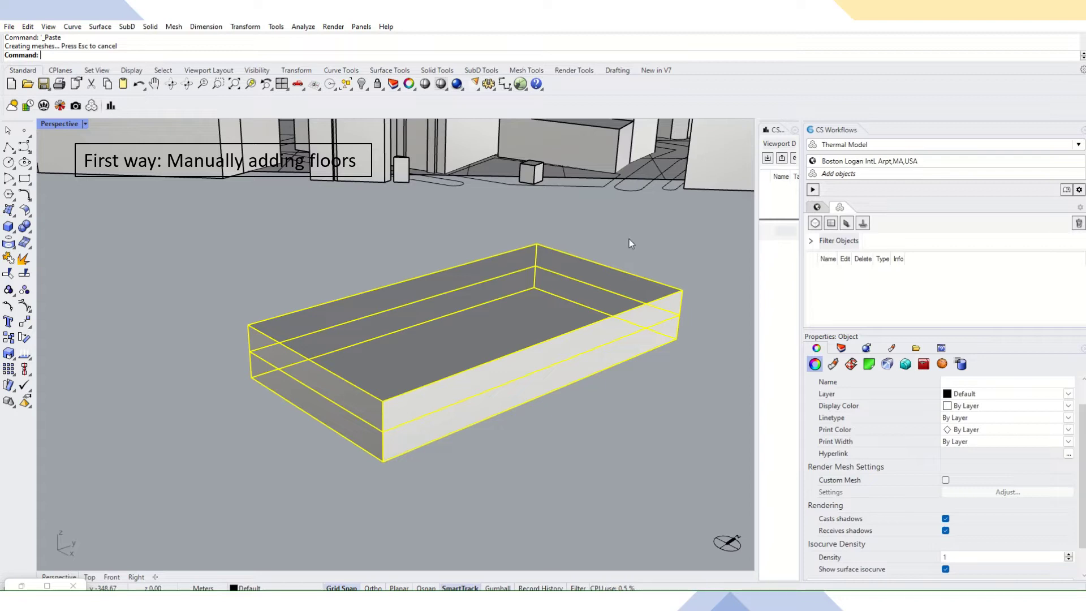
# Move the pasted pair of boxes vertically up by 10 m to form four stacked floors.
pyautogui.rightClick(63, 56)
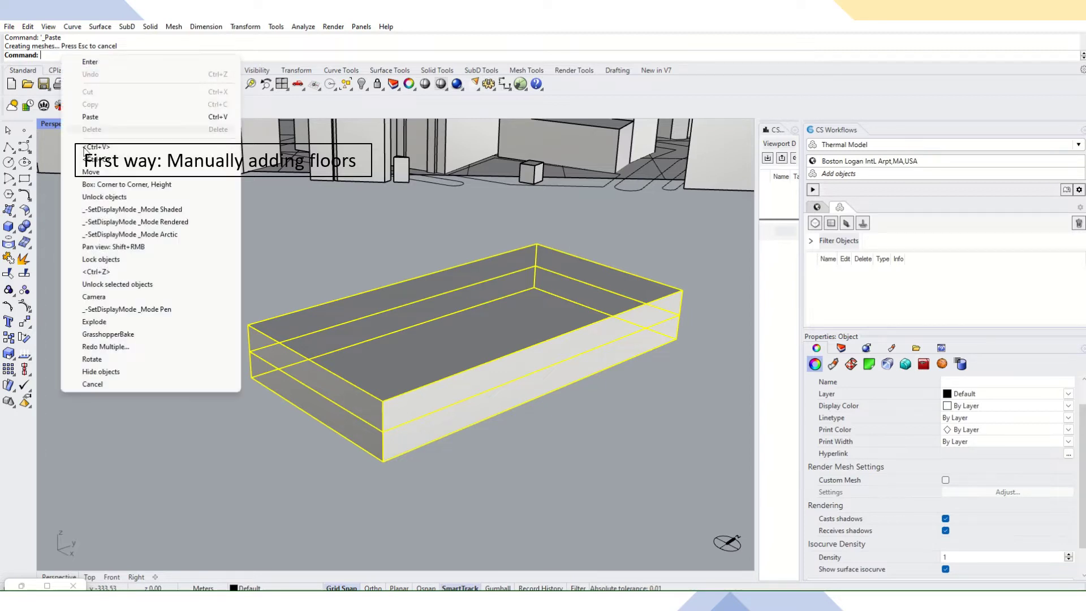
pyautogui.click(89, 173)
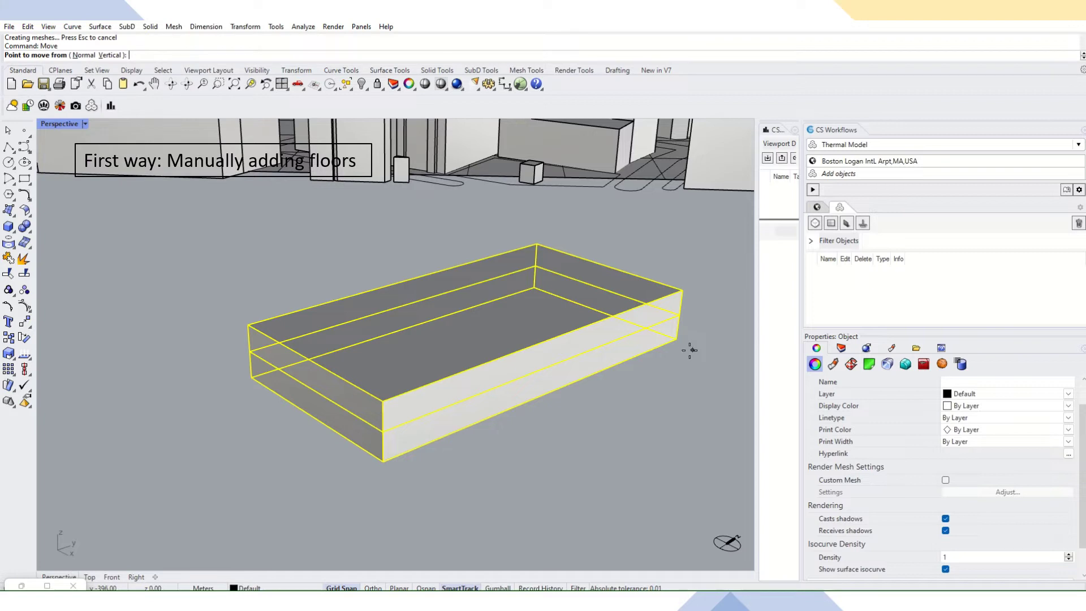
pyautogui.click(106, 55)
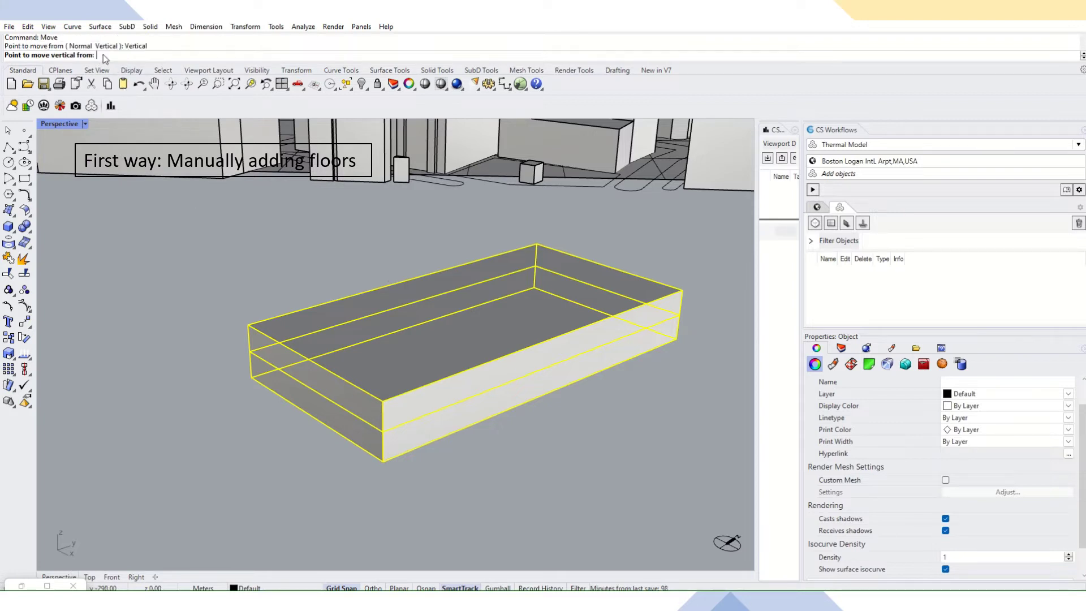
pyautogui.click(668, 346)
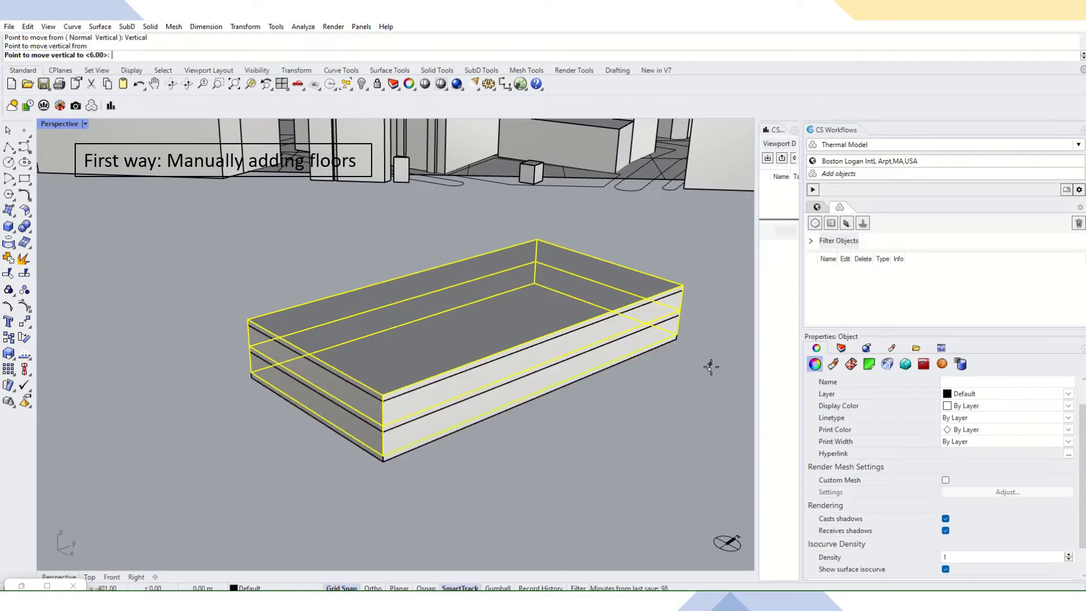
pyautogui.write('10')
pyautogui.press('Return')
pyautogui.click(712, 328)
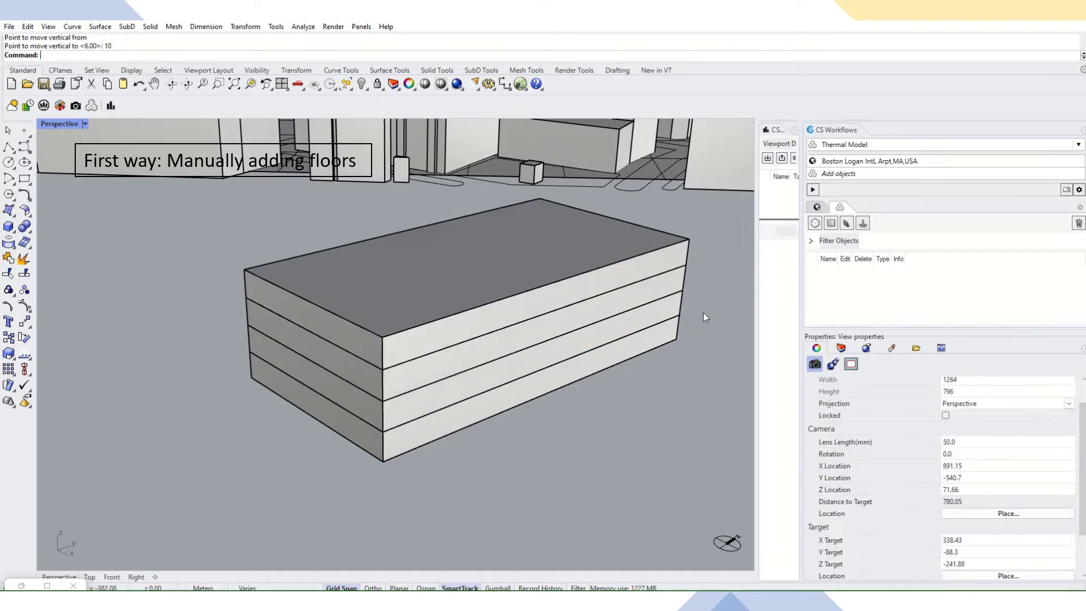
# Copy the upper two boxes of the four-floor stack and paste the duplicates in place.
pyautogui.moveTo(704, 225); pyautogui.dragTo(657, 360)
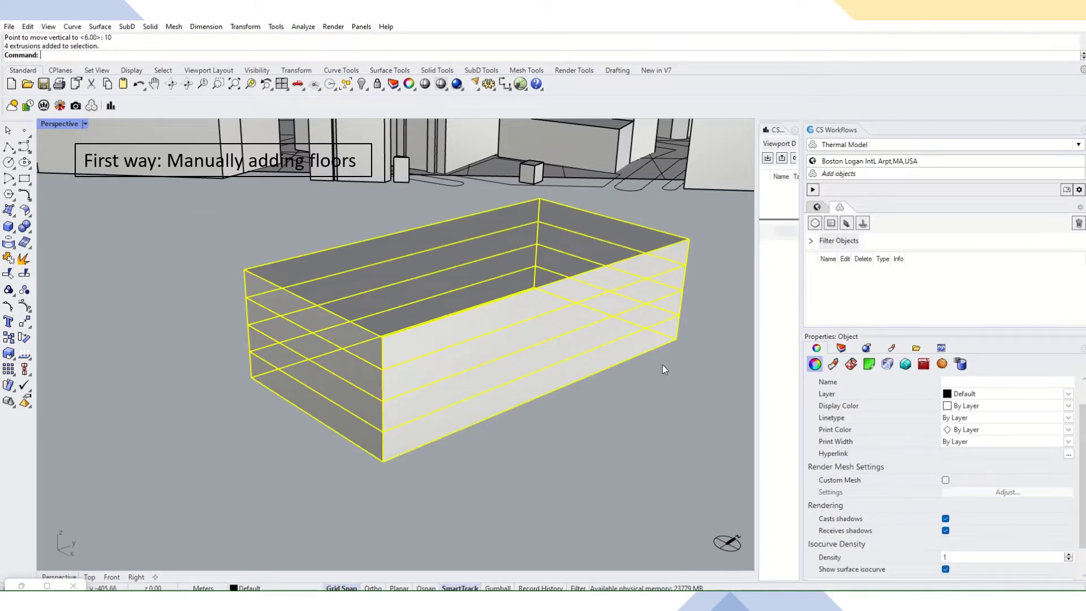
pyautogui.press('Escape')
pyautogui.moveTo(680, 274); pyautogui.dragTo(685, 274)
pyautogui.hotkey('ctrl', 'c')
pyautogui.hotkey('ctrl', 'v')
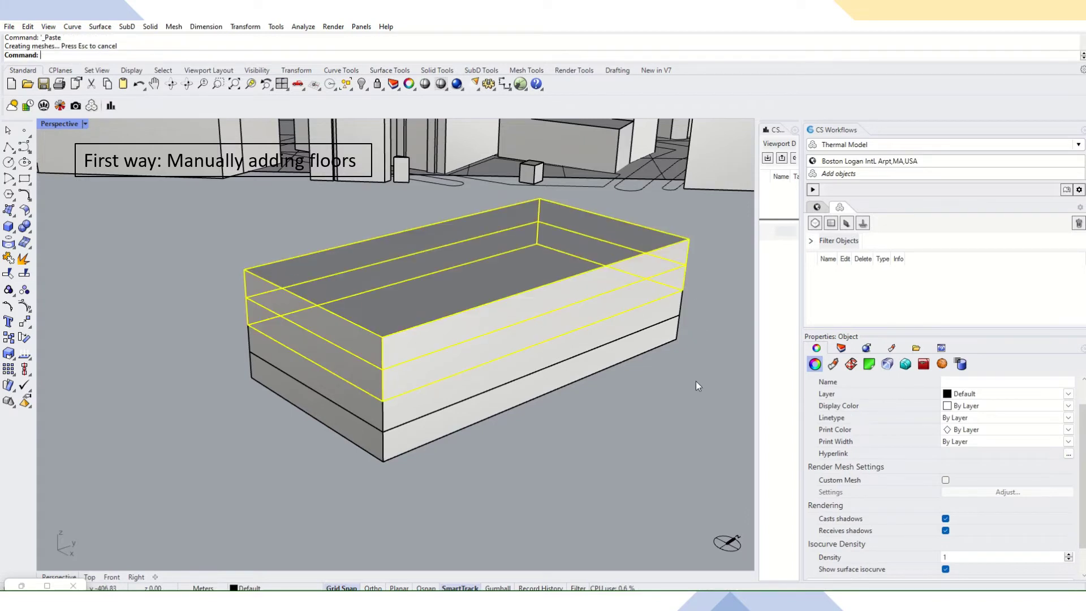
pyautogui.rightClick(73, 56)
pyautogui.click(101, 170)
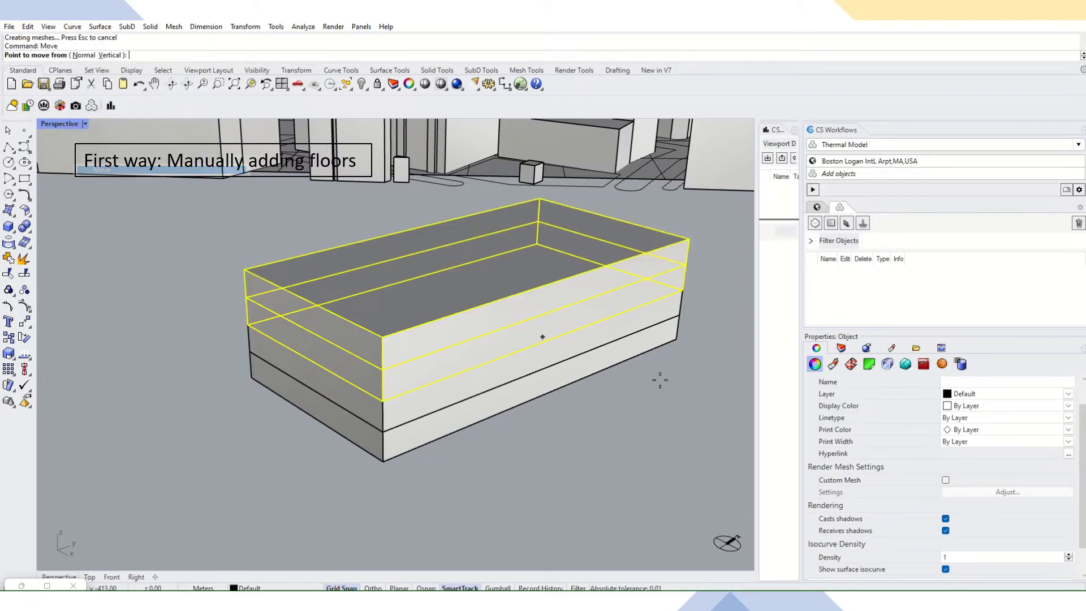
pyautogui.click(686, 448)
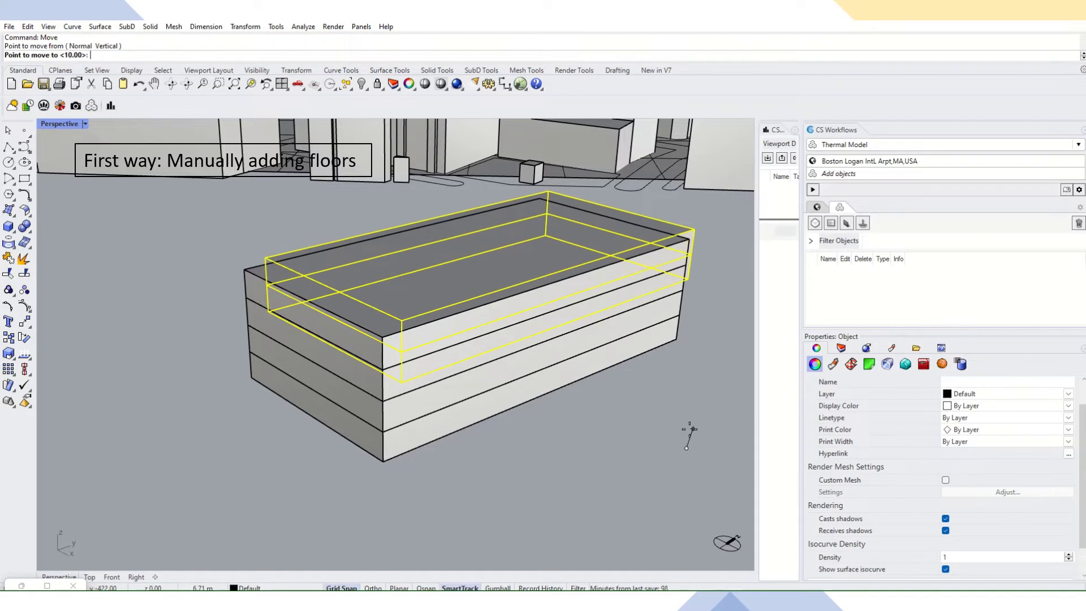
pyautogui.click(689, 417)
# Move the two newly pasted boxes vertically up by 10 m to complete a six-floor stack.
pyautogui.rightClick(73, 57)
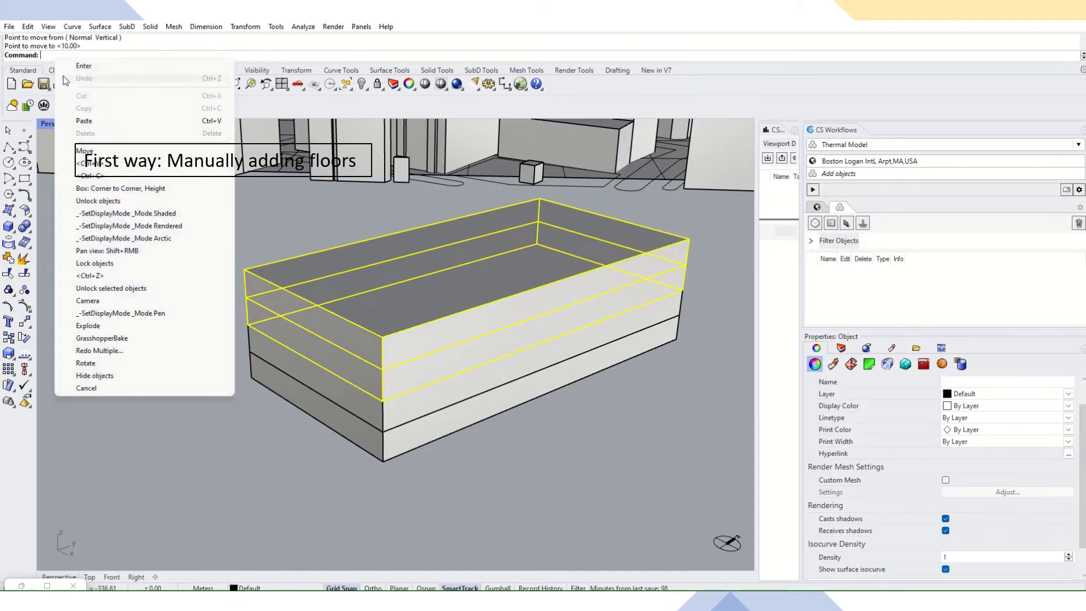
pyautogui.click(79, 150)
pyautogui.click(110, 55)
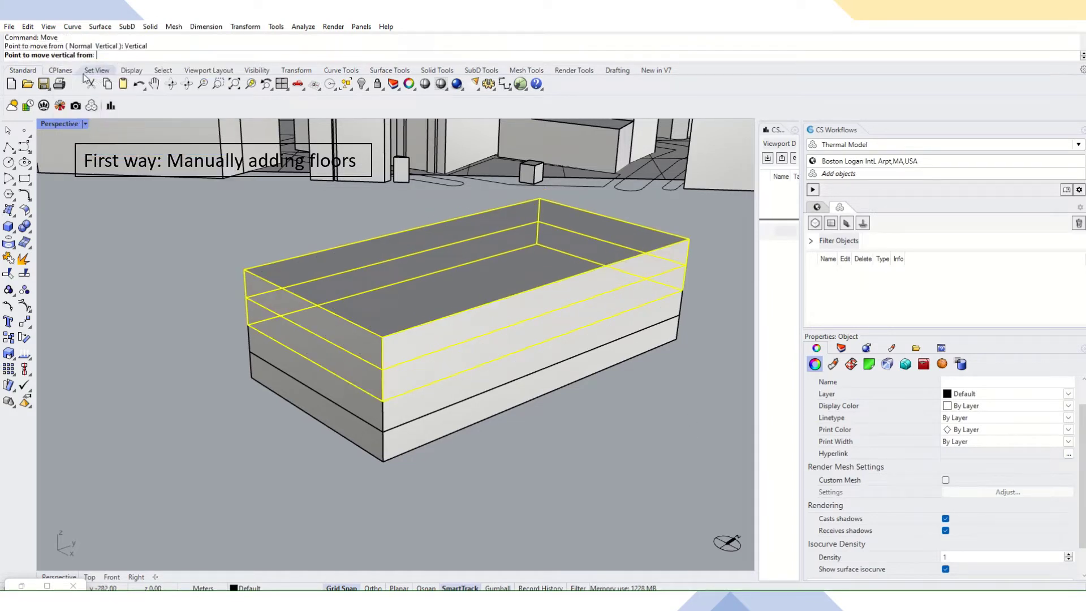
pyautogui.click(690, 411)
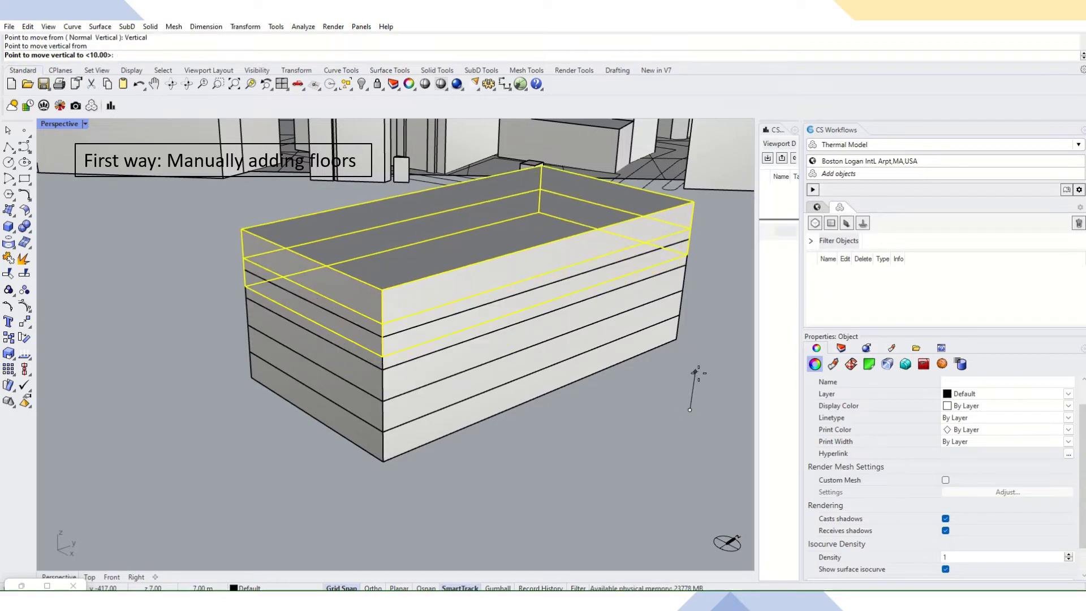
pyautogui.write('10')
pyautogui.press('Return')
pyautogui.click(700, 376)
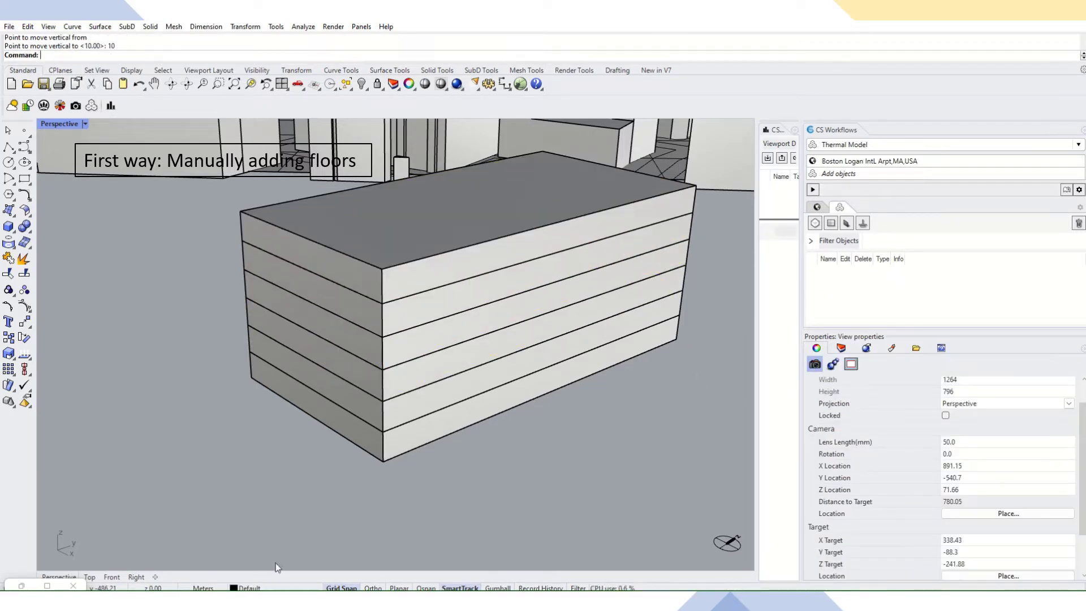
# Switch to Grasshopper and reference all six stacked boxes in the Brep parameter as multiple Breps.
pyautogui.click(512, 31)
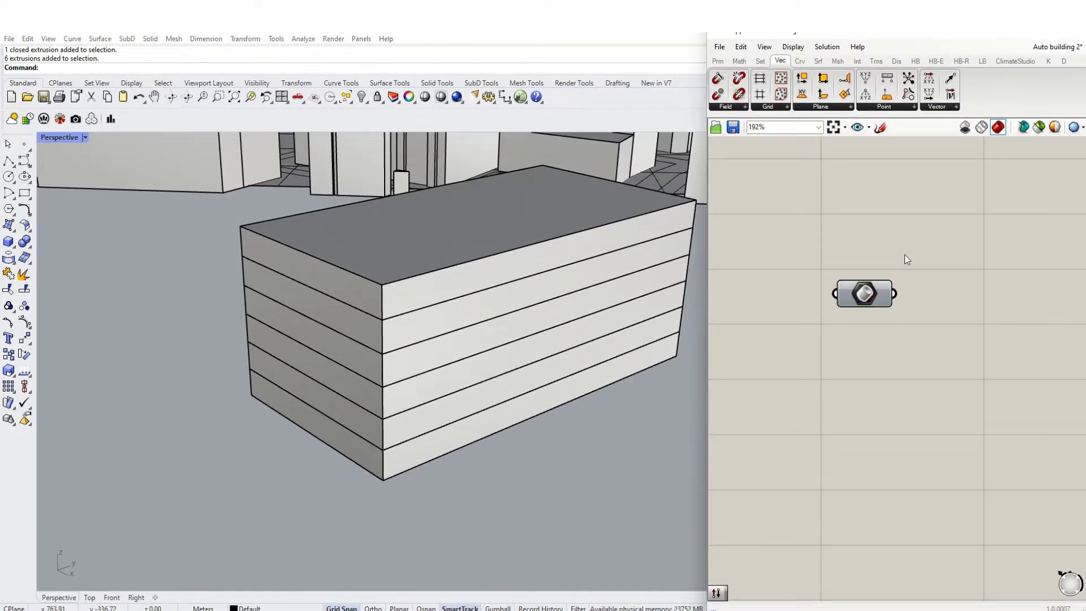
pyautogui.rightClick(861, 291)
pyautogui.click(900, 431)
pyautogui.moveTo(453, 497); pyautogui.dragTo(347, 281)
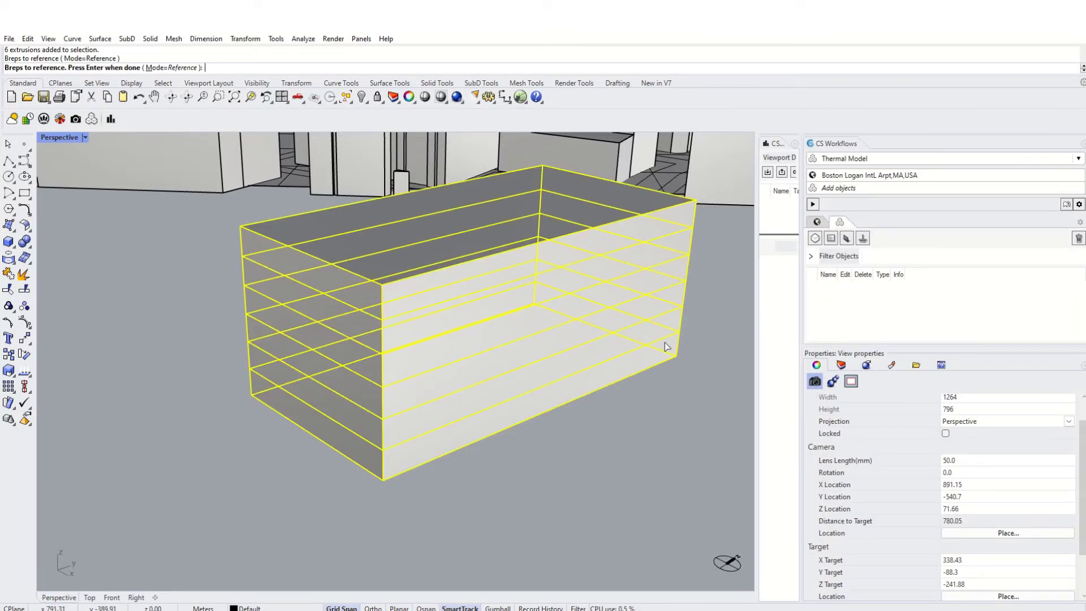
pyautogui.press('Return')
# Enable the preview of the Brep parameter on the Grasshopper canvas.
pyautogui.rightClick(854, 293)
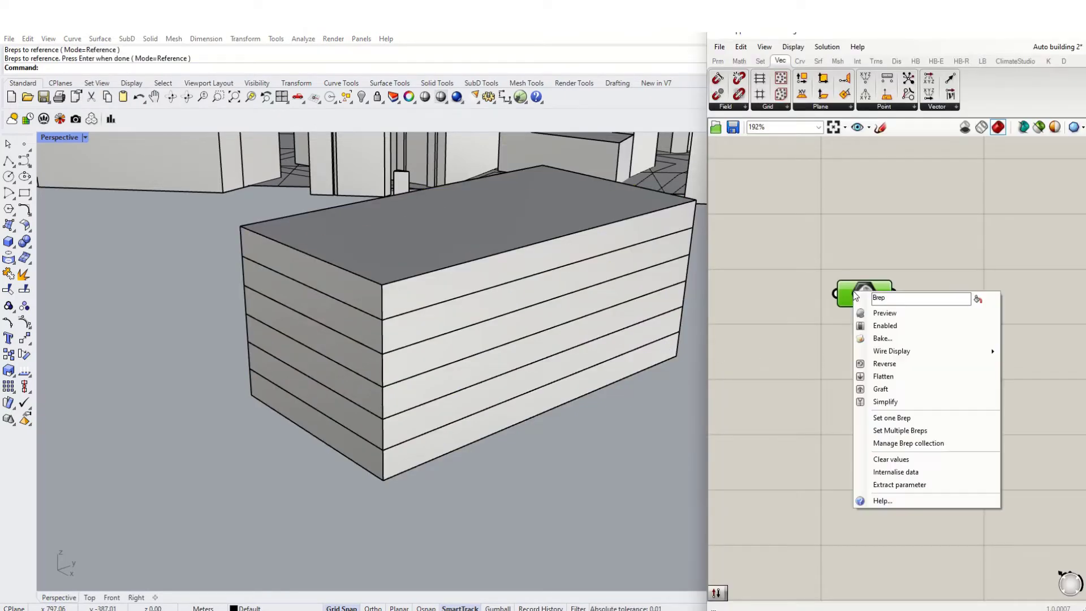
pyautogui.click(797, 335)
pyautogui.middleClick(866, 291)
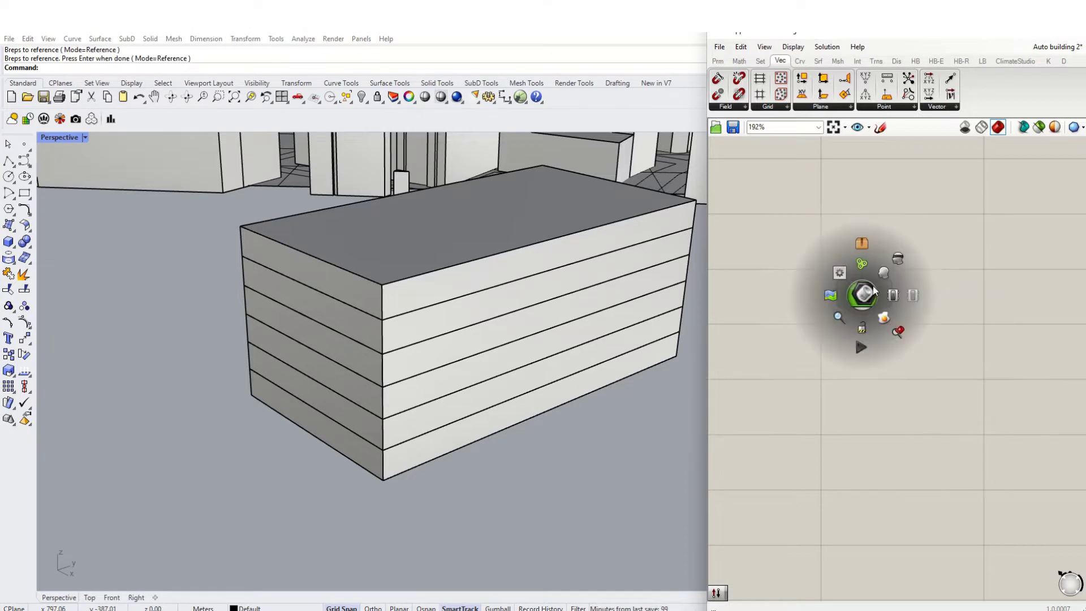
pyautogui.click(880, 274)
# Delete the six referenced boxes from the Rhino model and undo the deletion.
pyautogui.moveTo(396, 525); pyautogui.dragTo(351, 282)
pyautogui.press('Delete')
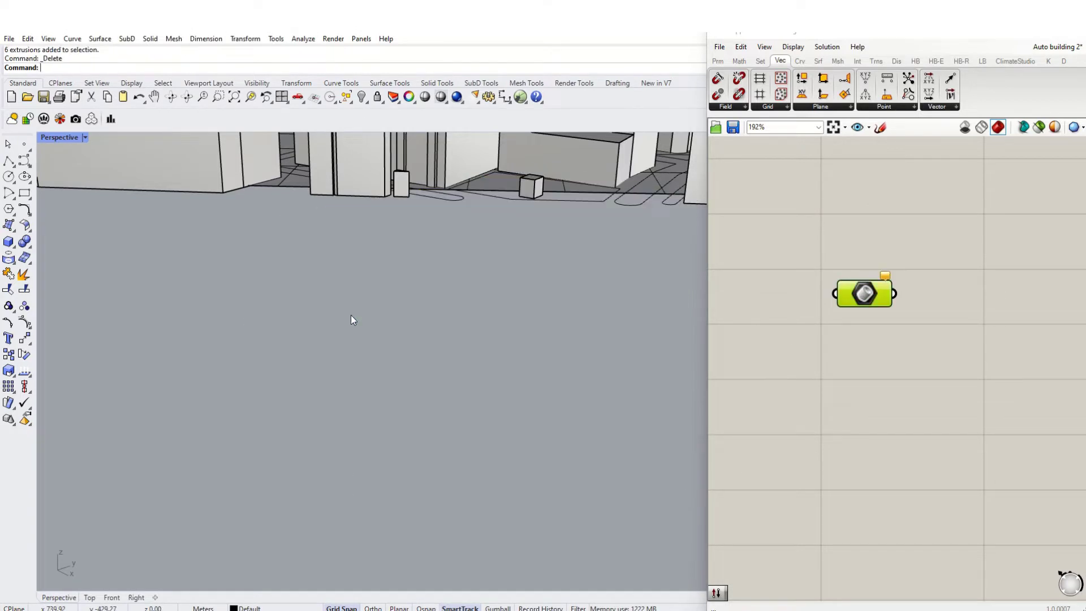
pyautogui.hotkey('ctrl', 'z')
# Internalise the box geometry in the Brep parameter.
pyautogui.rightClick(847, 296)
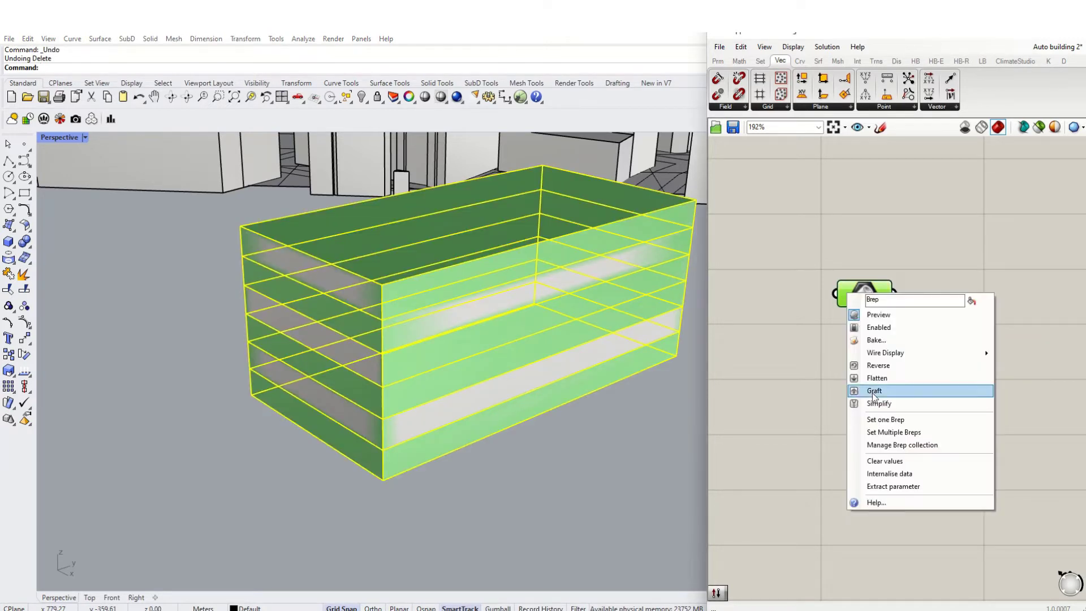
pyautogui.click(887, 475)
pyautogui.click(887, 475)
# Delete the six original stacked boxes from the Rhino model.
pyautogui.moveTo(497, 483); pyautogui.dragTo(344, 280)
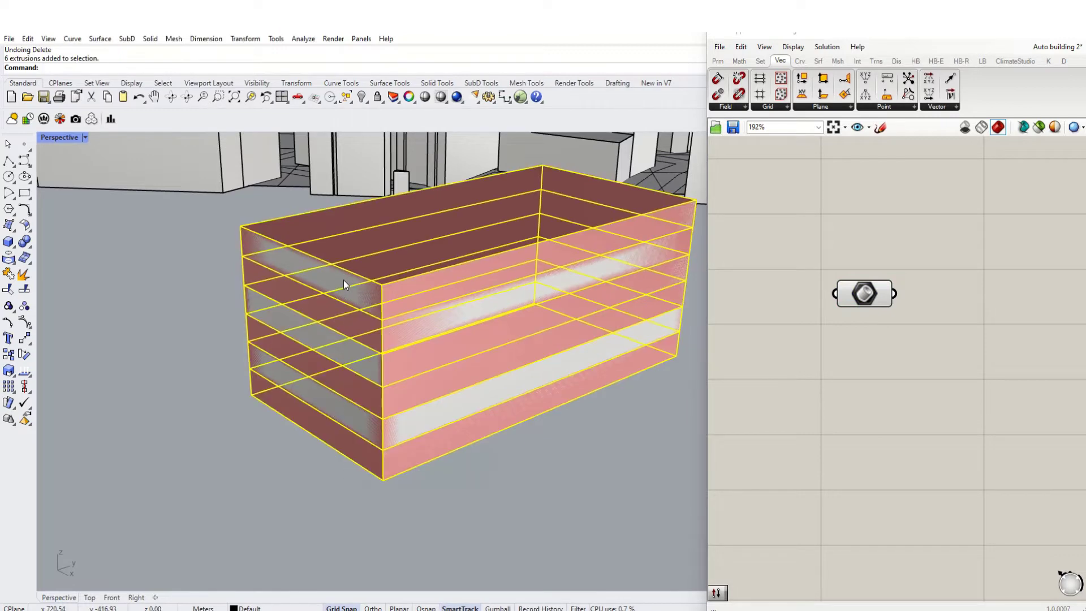
pyautogui.press('Delete')
pyautogui.moveTo(406, 313); pyautogui.dragTo(372, 219, button='right')
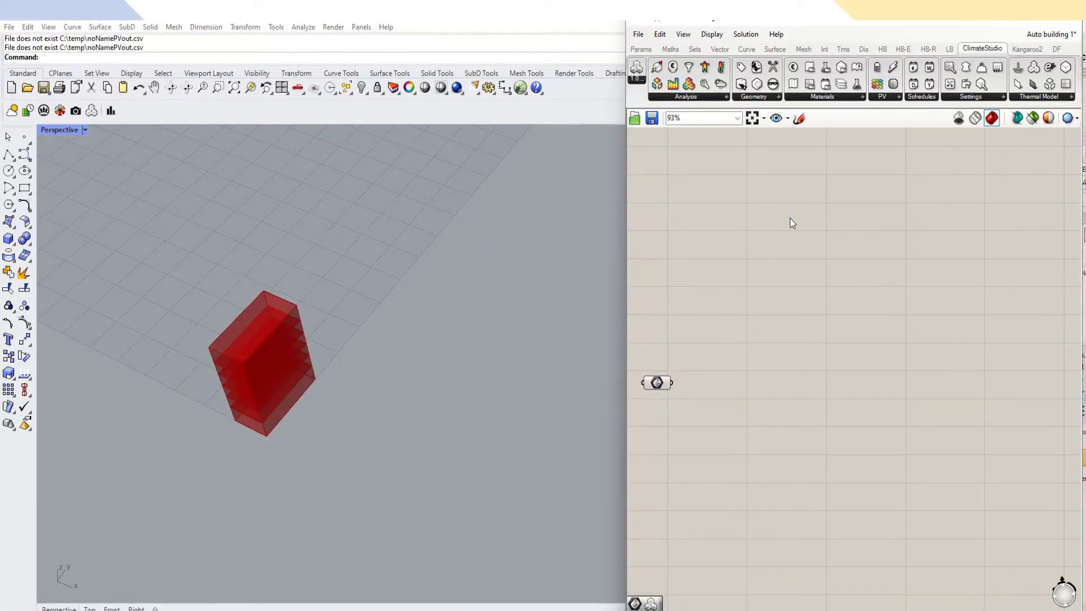
# Place a Deconstruct Brep component on the canvas beside the Brep parameter.
pyautogui.click(774, 49)
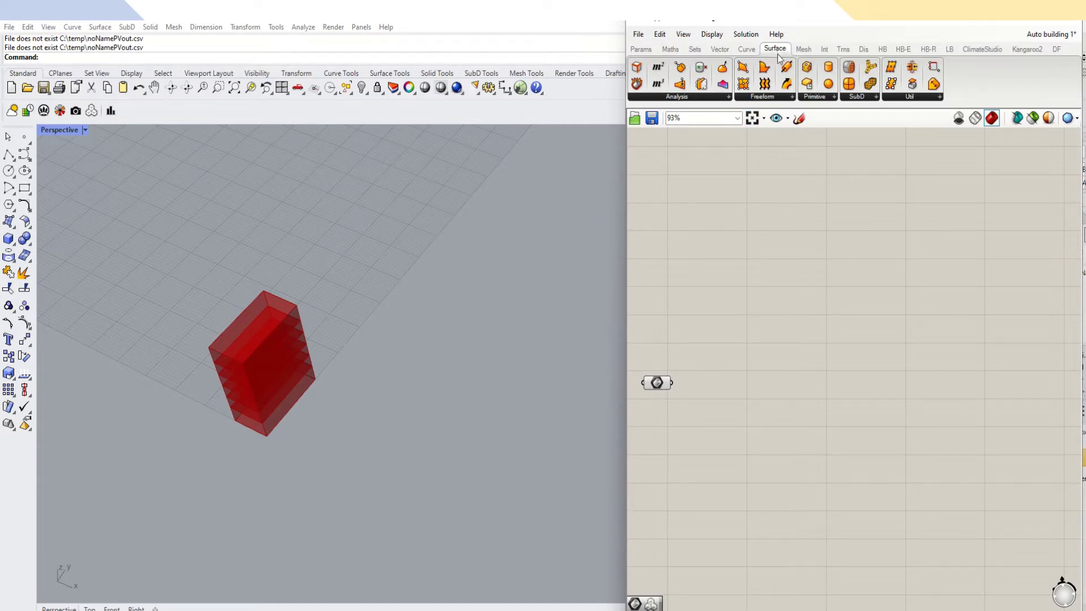
pyautogui.moveTo(641, 86); pyautogui.dragTo(771, 393)
pyautogui.scroll(2, 769, 396)
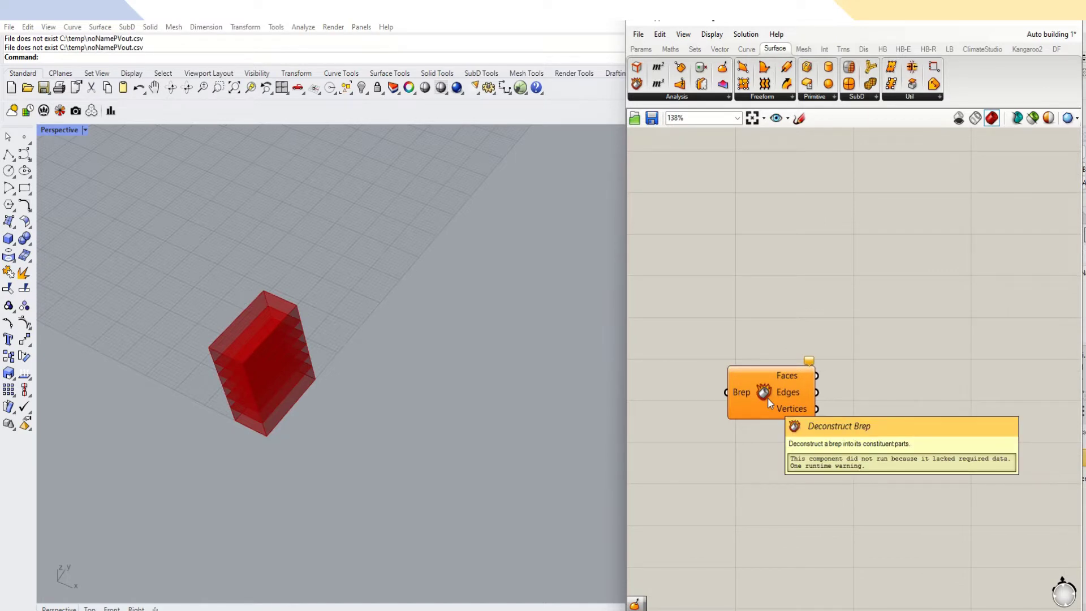
# Search the Grasshopper components with the keyword "de" to find Deconstruct Brep, then dismiss the search.
pyautogui.doubleClick(877, 343)
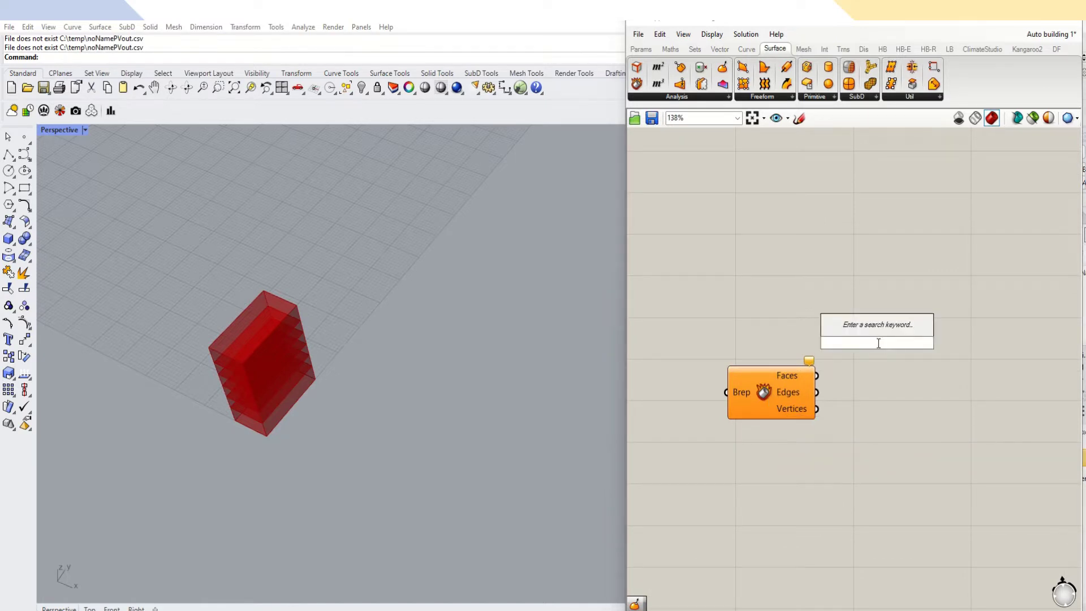
pyautogui.write('de')
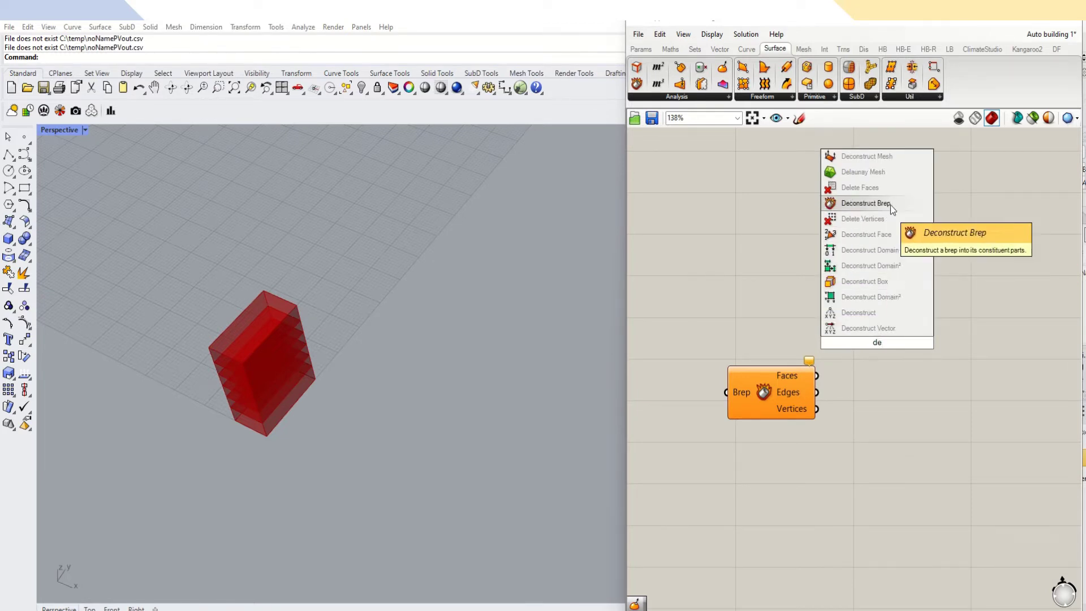
pyautogui.click(839, 374)
# Place Deconstruct Brep level with the Brep parameter and connect the parameter's output to its Brep input.
pyautogui.scroll(-3, 840, 374)
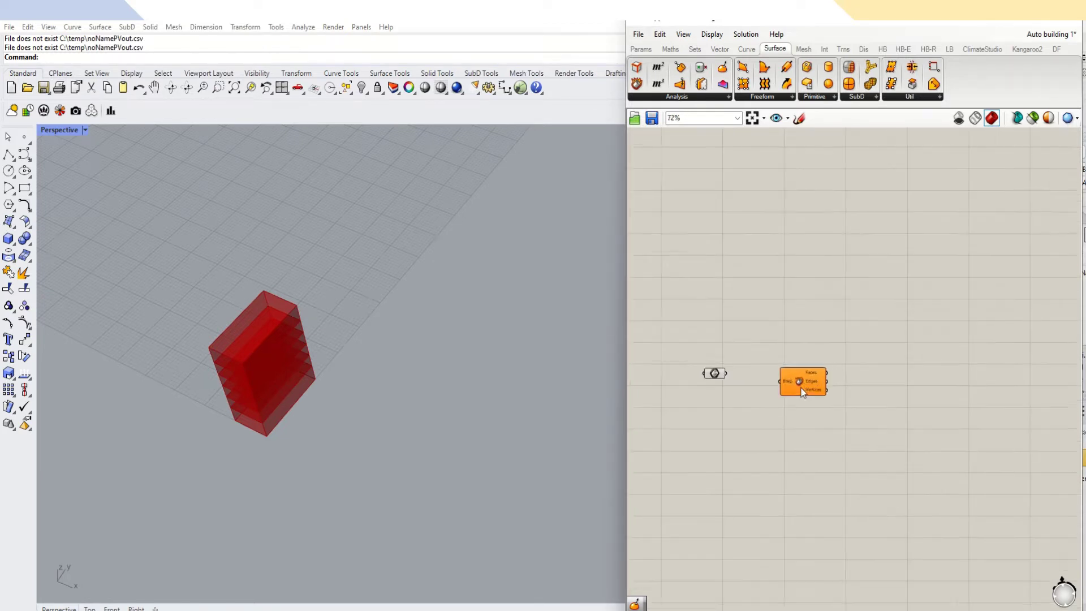
pyautogui.moveTo(801, 388); pyautogui.dragTo(772, 369)
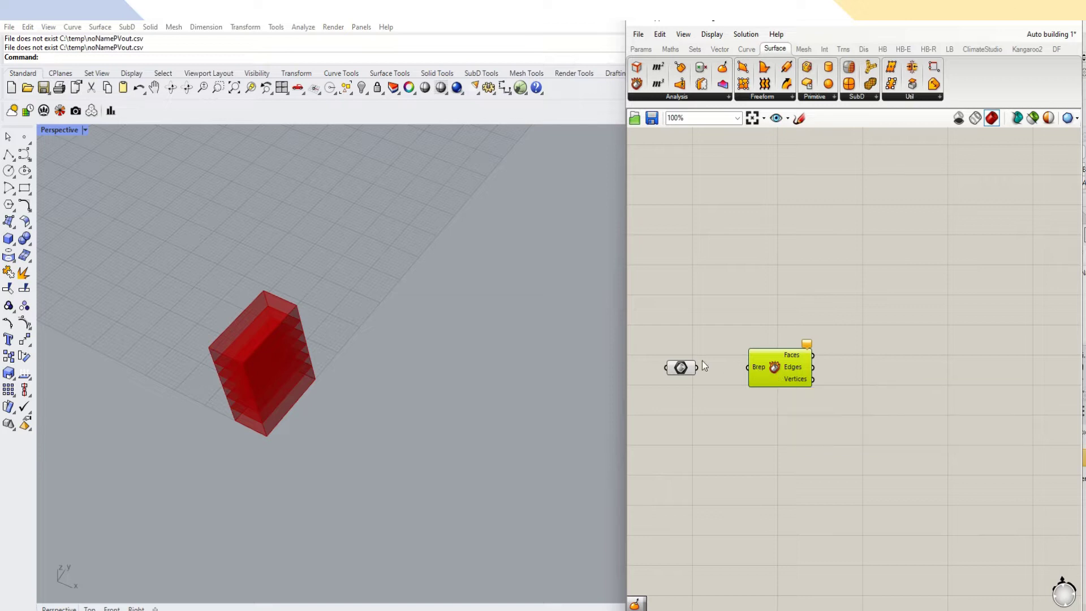
pyautogui.moveTo(706, 372); pyautogui.dragTo(748, 368)
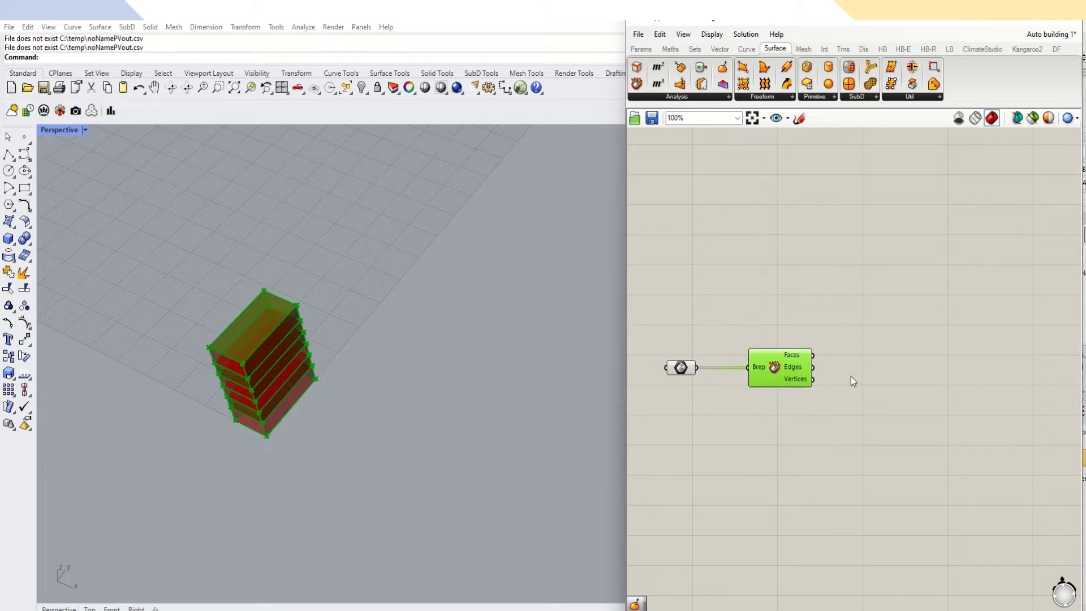
pyautogui.click(852, 376)
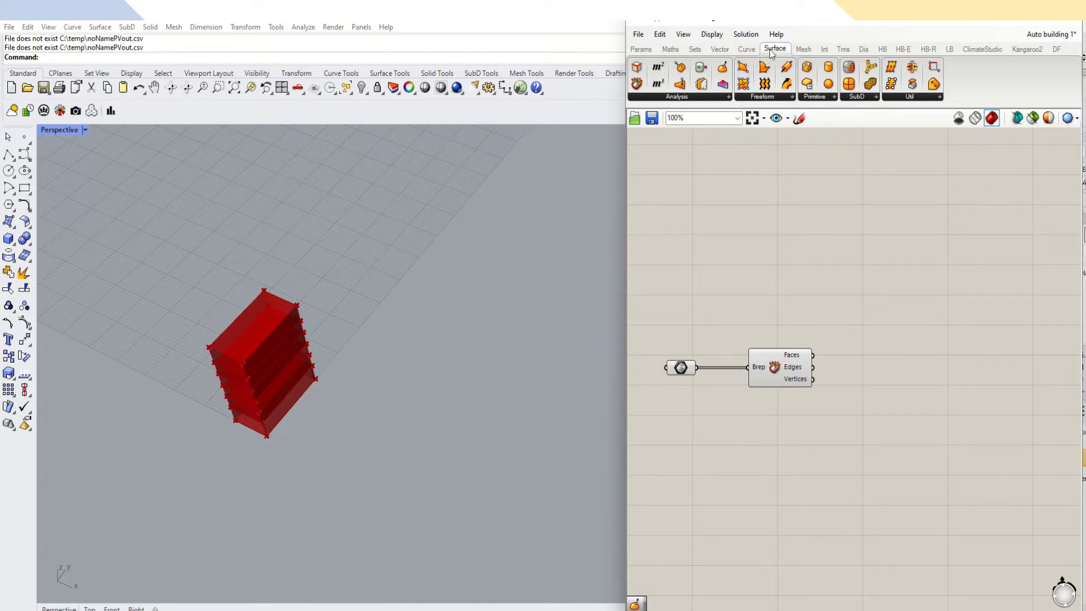
# Place an Evaluate Surface component on the canvas beside Deconstruct Brep.
pyautogui.click(691, 97)
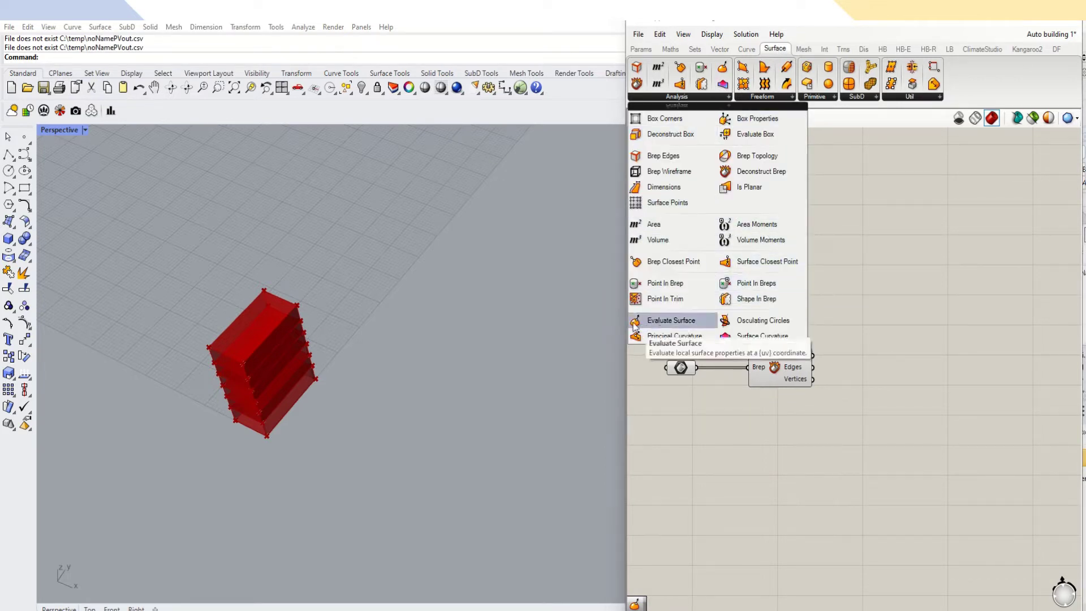
pyautogui.moveTo(667, 321); pyautogui.dragTo(871, 376)
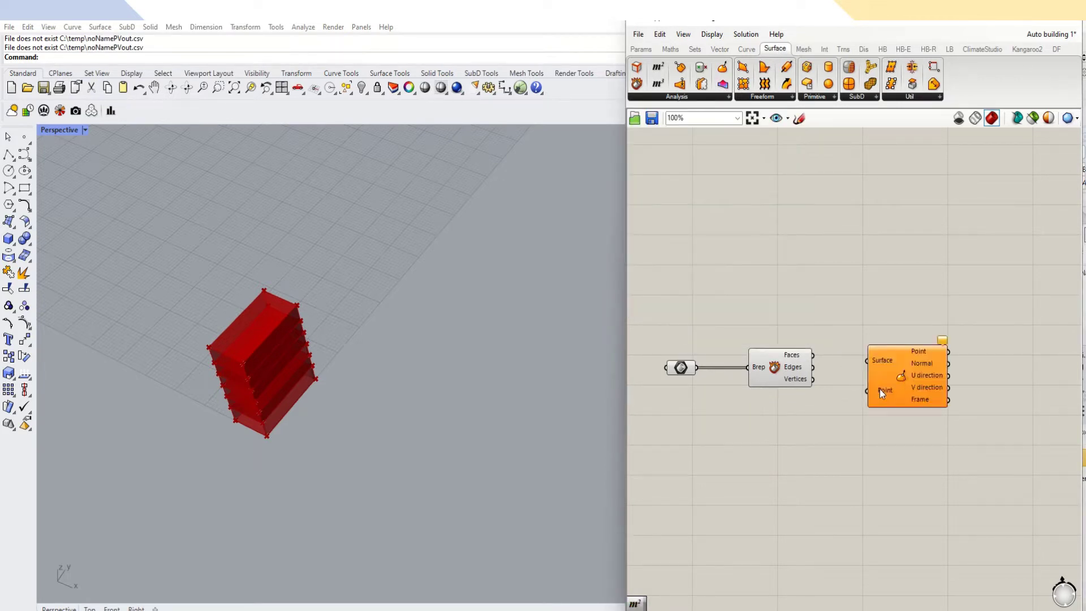
# Search the Grasshopper components with the keyword "eval" to find Evaluate Surface, then dismiss the search.
pyautogui.doubleClick(895, 269)
pyautogui.write('eval')
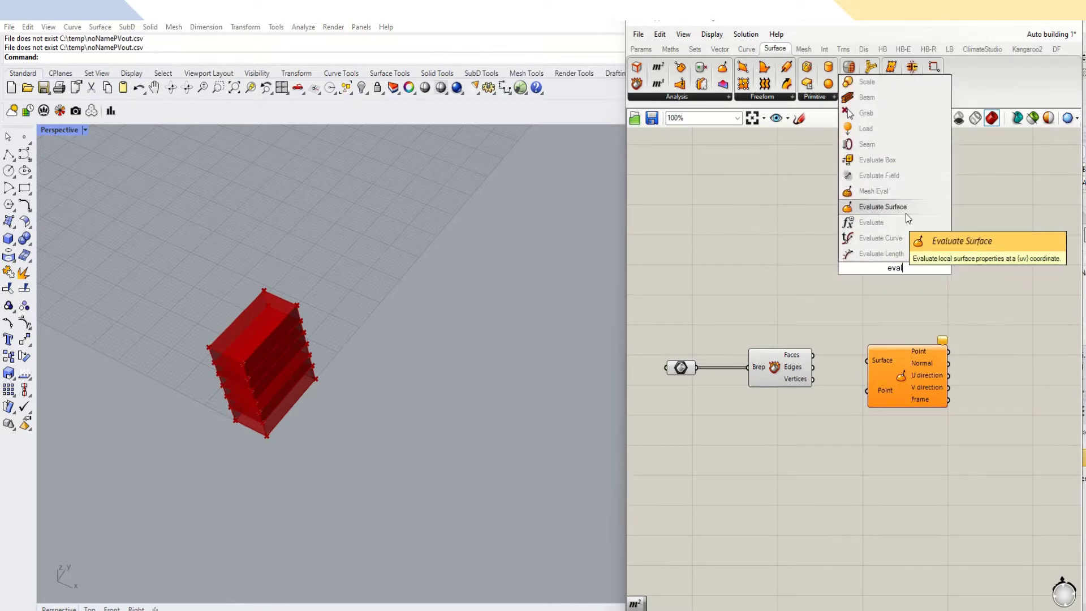
pyautogui.click(936, 325)
# Connect Deconstruct Brep's Faces output to Evaluate Surface's Surface input and move Evaluate Surface up, clear of Deconstruct Brep.
pyautogui.moveTo(918, 378)
pyautogui.mouseDown()
pyautogui.moveTo(894, 364)
pyautogui.moveTo(917, 395)
pyautogui.mouseUp()
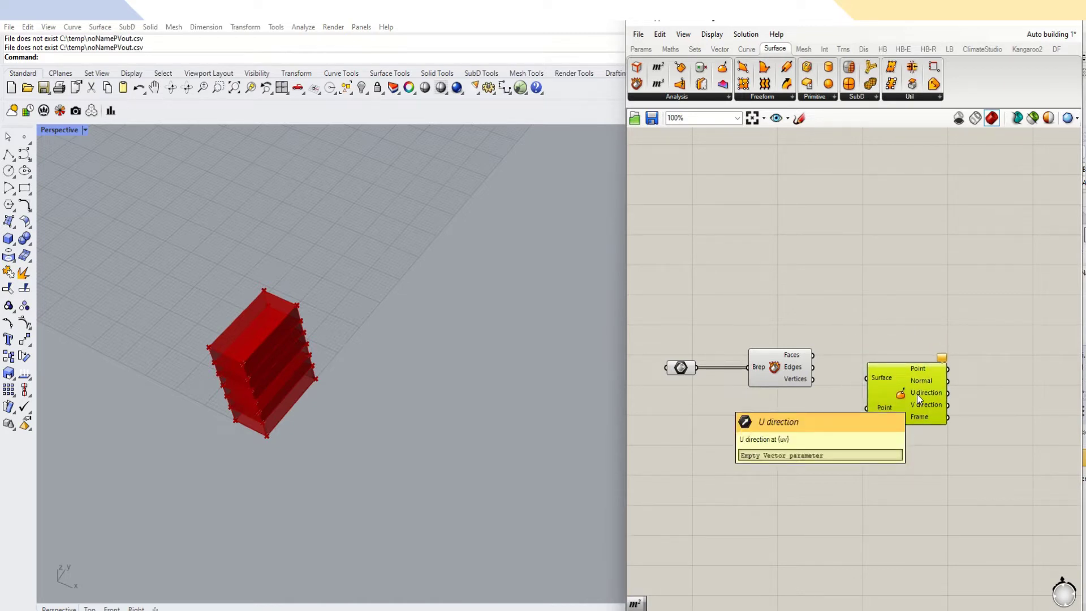
pyautogui.moveTo(813, 355); pyautogui.dragTo(866, 378)
pyautogui.moveTo(924, 402); pyautogui.dragTo(951, 339)
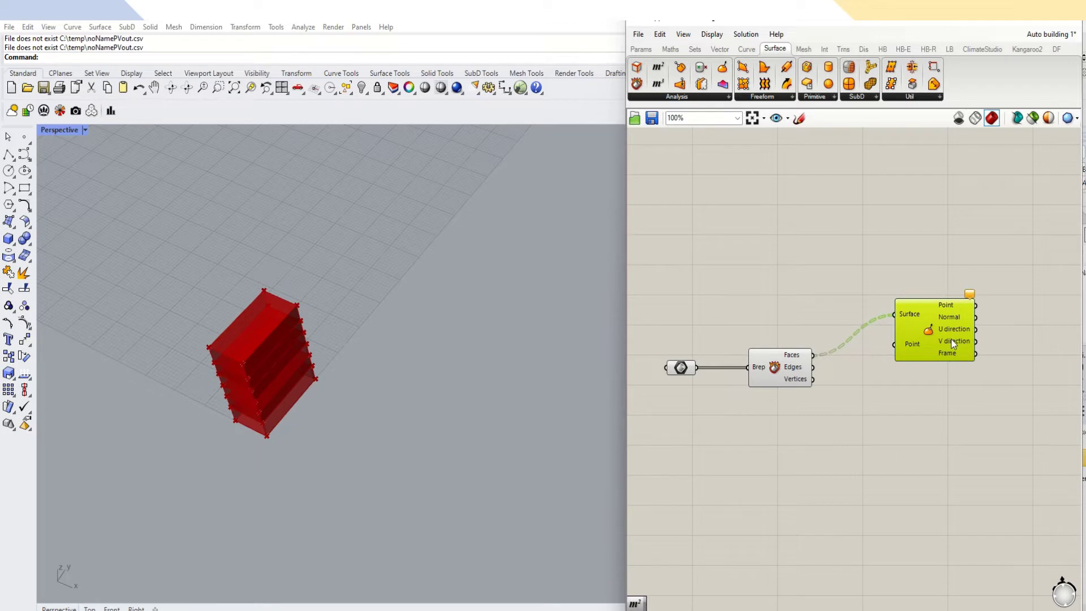
# Add an Area component below Deconstruct Brep and connect the Faces output to its Geometry input.
pyautogui.doubleClick(836, 416)
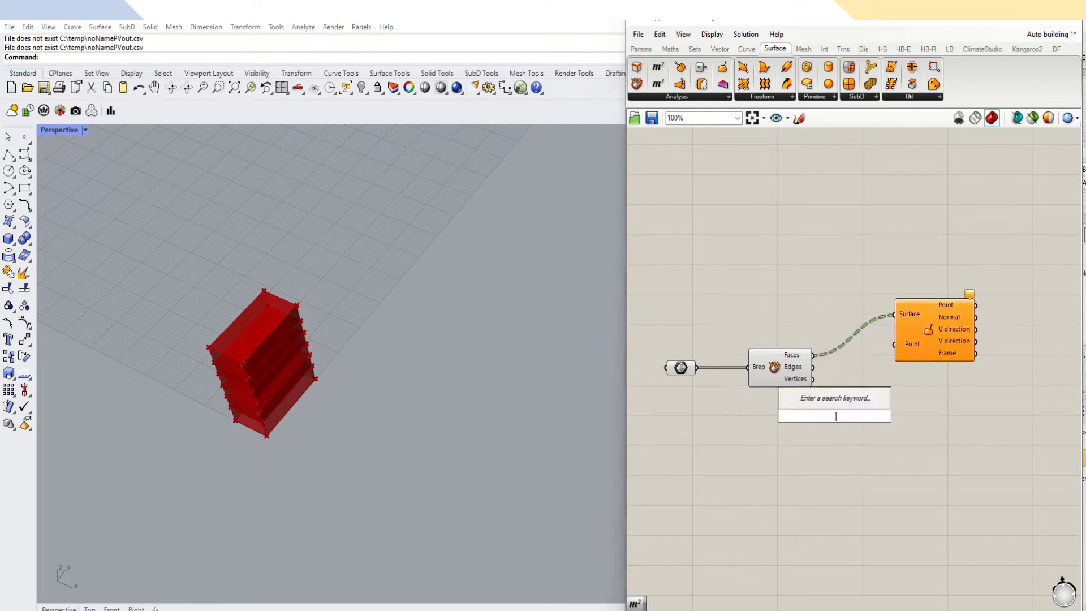
pyautogui.write('area')
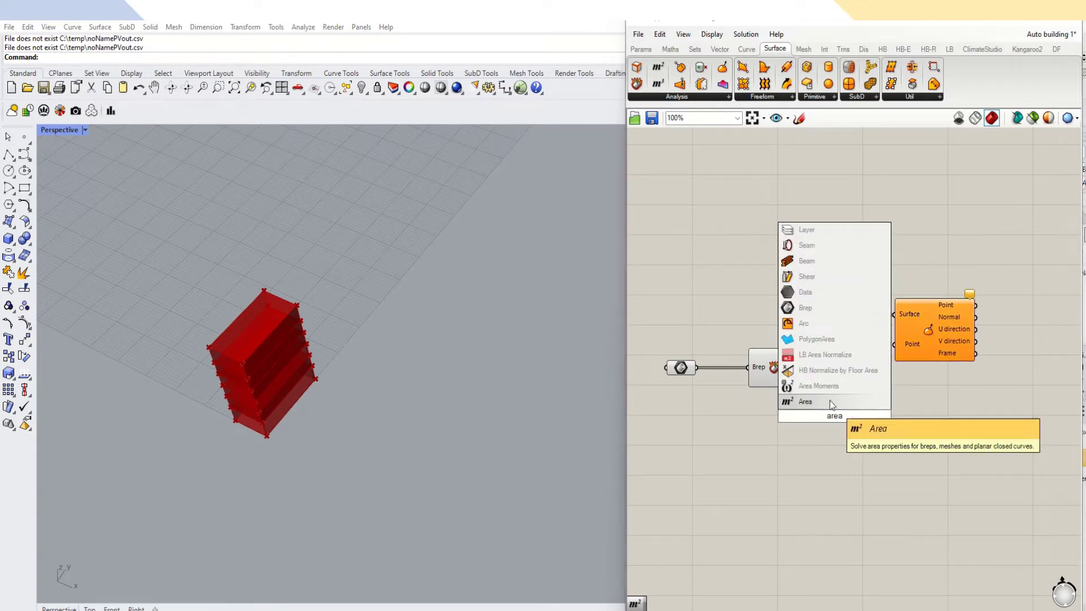
pyautogui.click(829, 401)
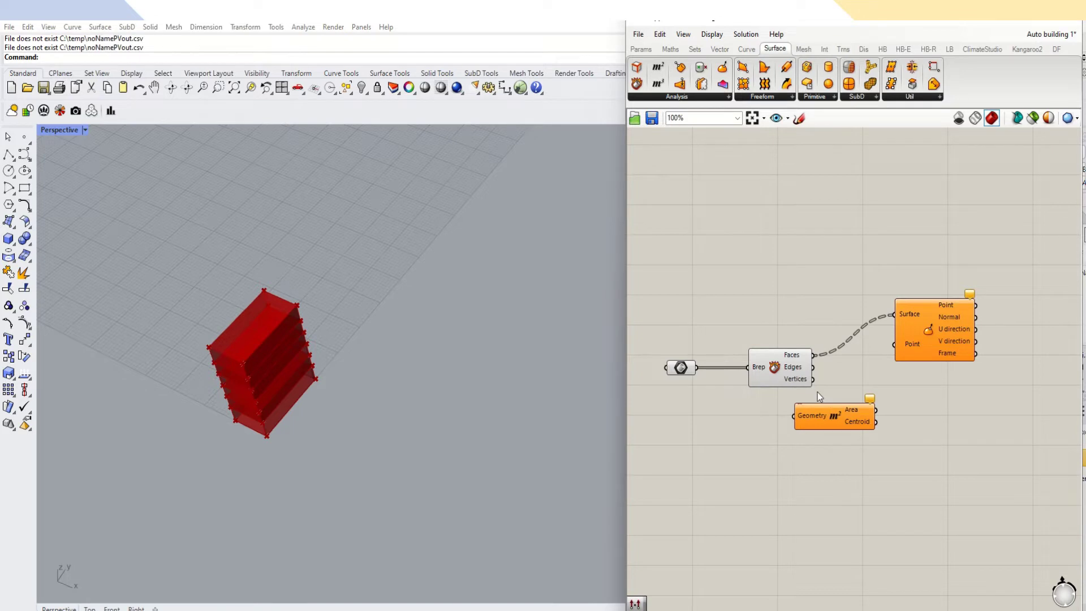
pyautogui.moveTo(814, 357); pyautogui.dragTo(859, 438)
# Move Evaluate Surface farther along the canvas and connect Area's Centroid output to its Point input.
pyautogui.moveTo(942, 339); pyautogui.dragTo(986, 354)
pyautogui.moveTo(891, 434); pyautogui.dragTo(938, 359)
pyautogui.click(946, 409)
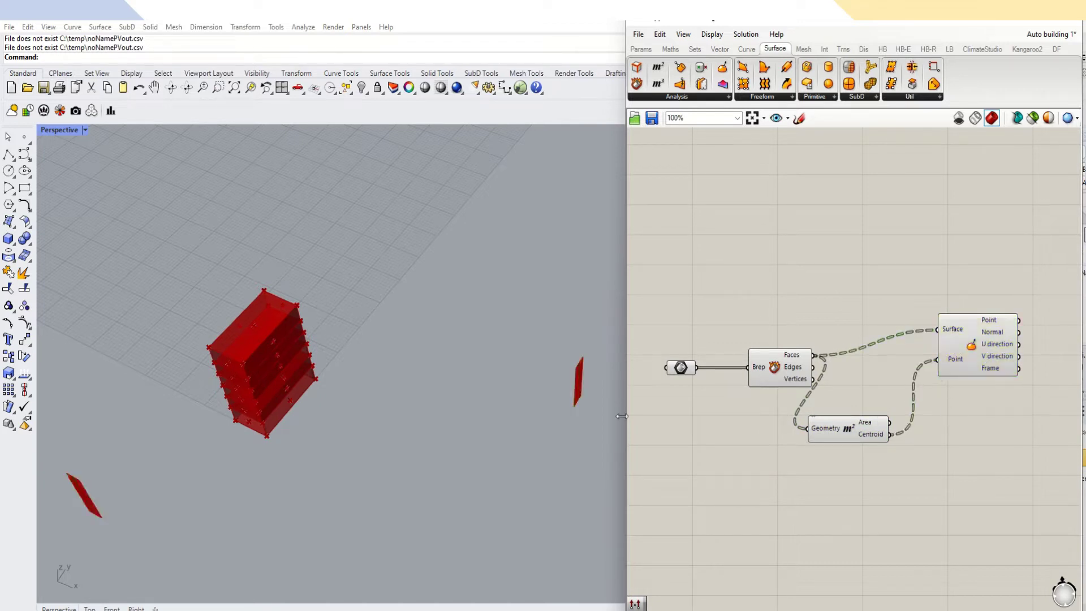
# Examine the Evaluate Surface preview geometry in the Rhino viewport, selecting the component to highlight its output.
pyautogui.scroll(-6, 347, 345)
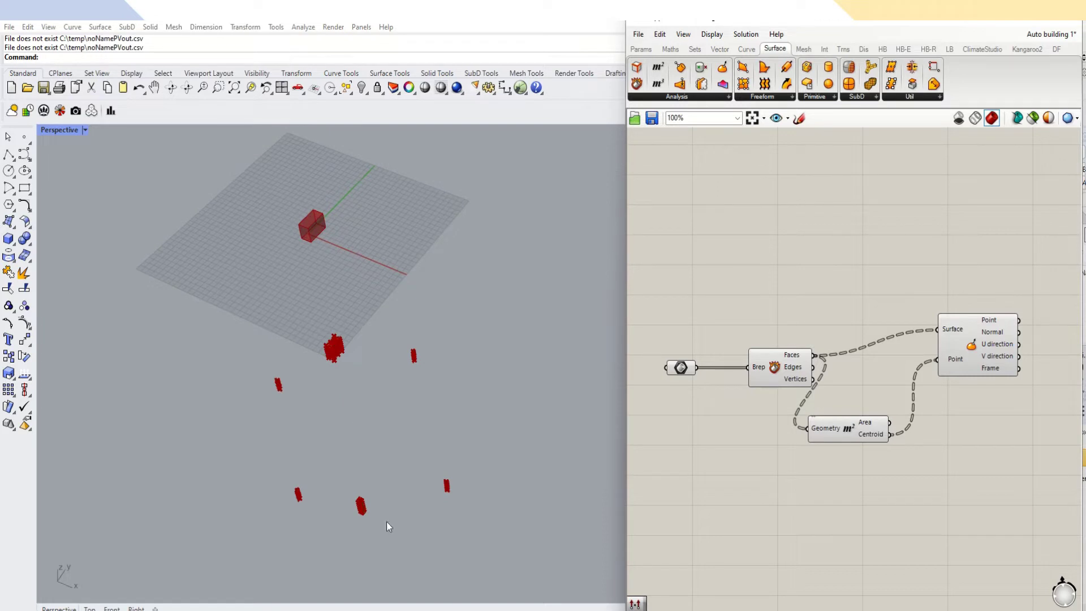
pyautogui.scroll(3, 371, 551)
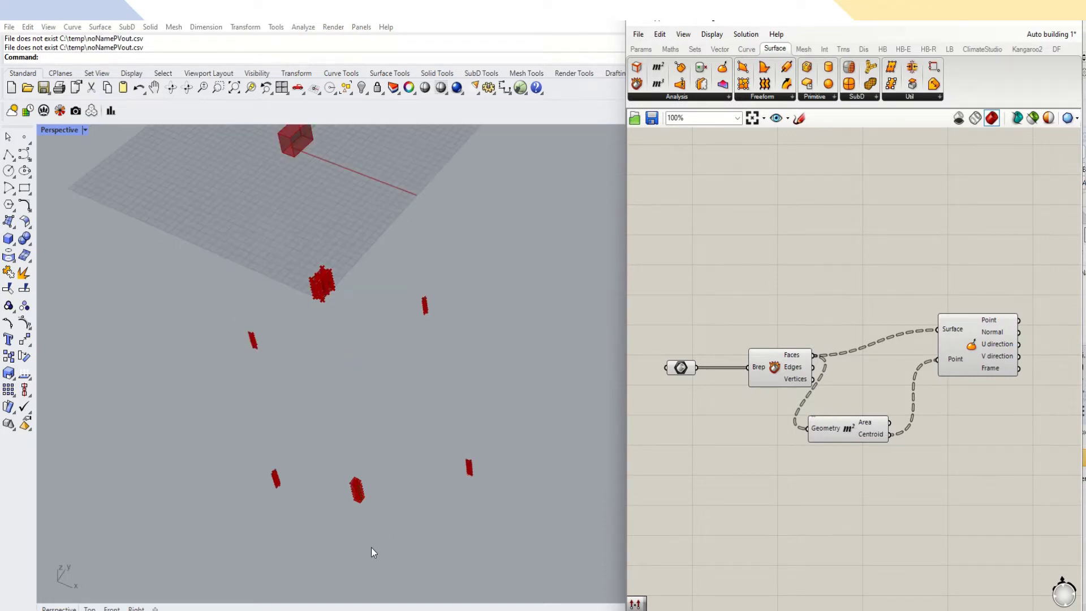
pyautogui.scroll(2, 340, 497)
pyautogui.scroll(3, 305, 177)
pyautogui.scroll(5, 338, 238)
pyautogui.scroll(-5, 338, 238)
pyautogui.scroll(-3, 878, 328)
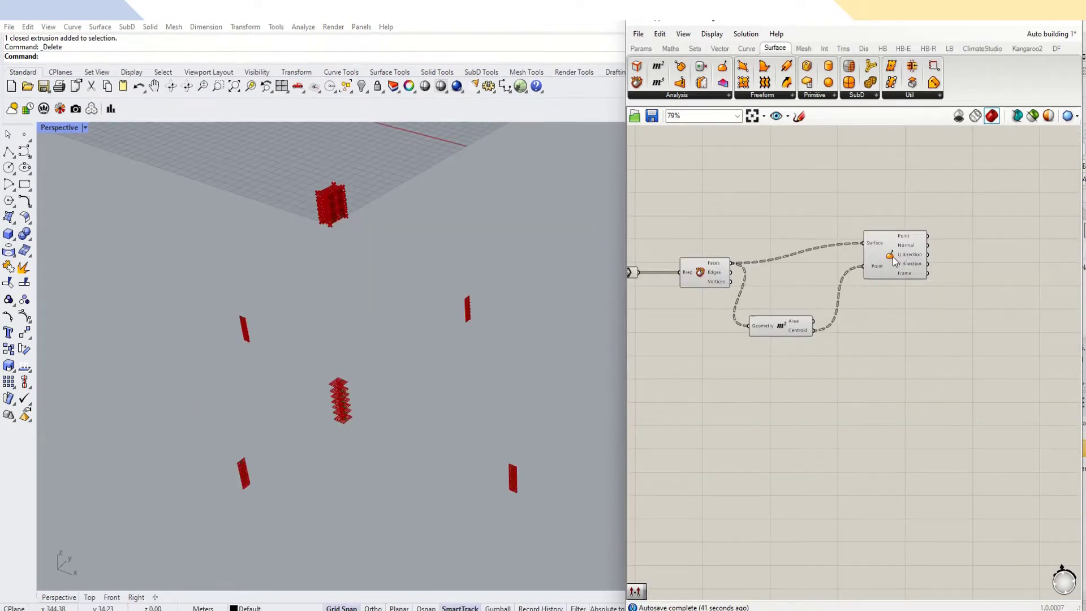
pyautogui.click(891, 263)
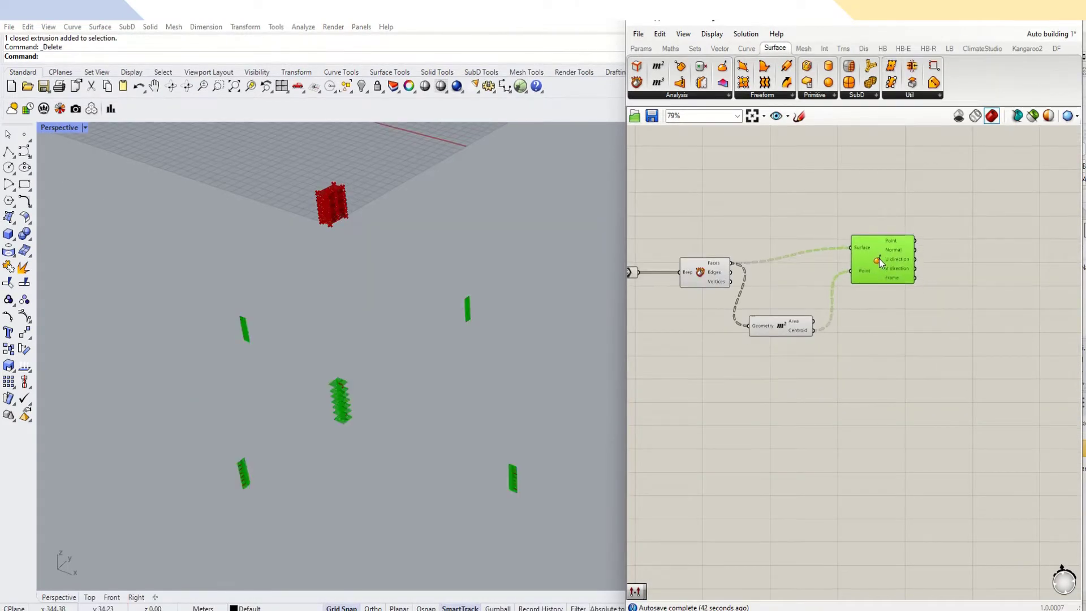
pyautogui.scroll(2, 877, 260)
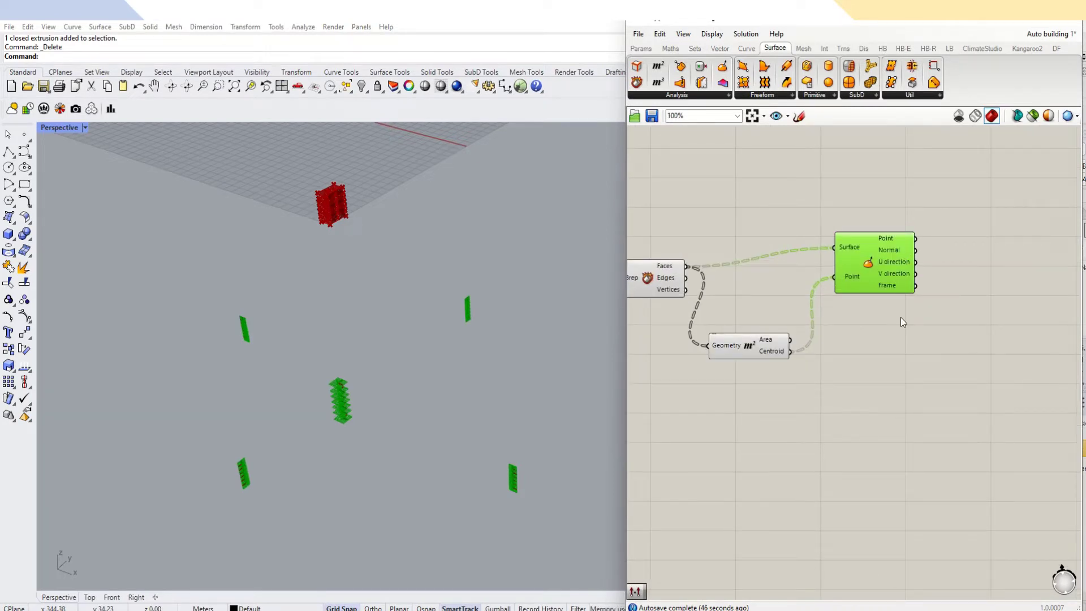
# Find the Dot Product component with the keyword "dot" and place it beyond Evaluate Surface.
pyautogui.click(696, 48)
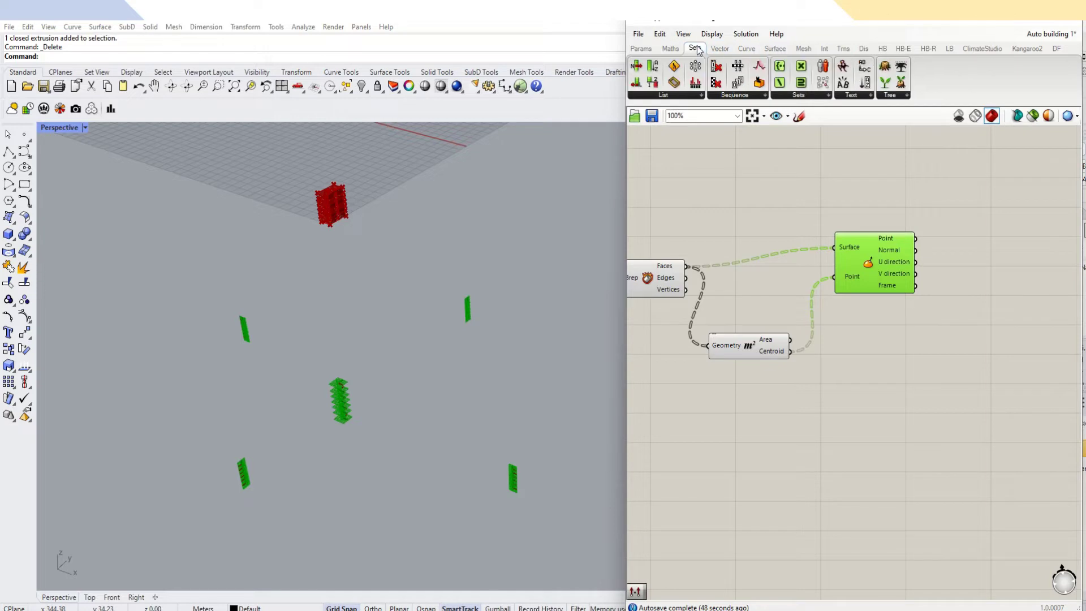
pyautogui.click(668, 96)
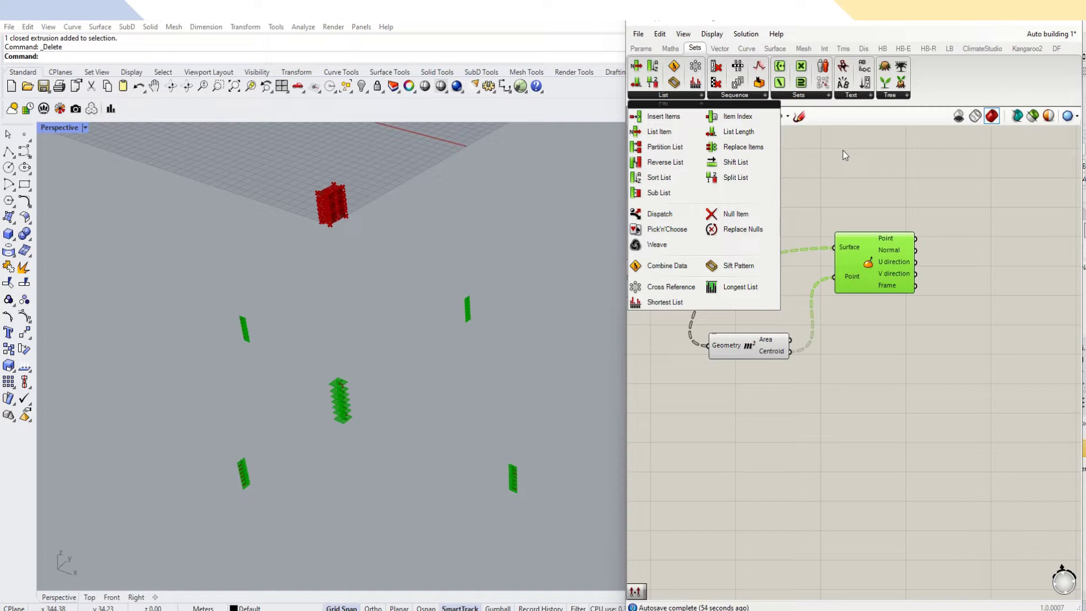
pyautogui.doubleClick(846, 180)
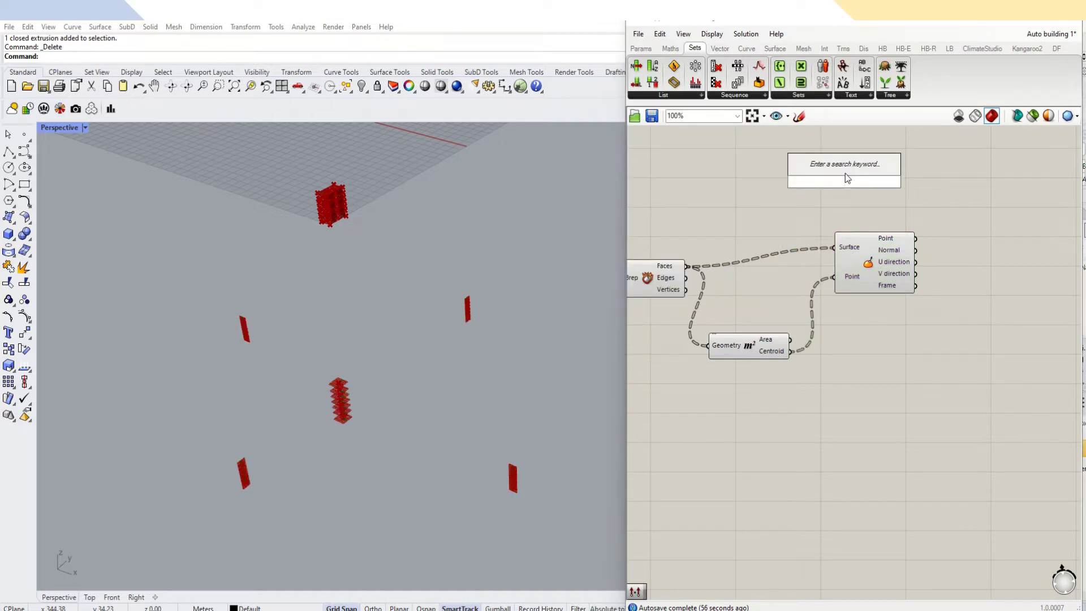
pyautogui.write('dot')
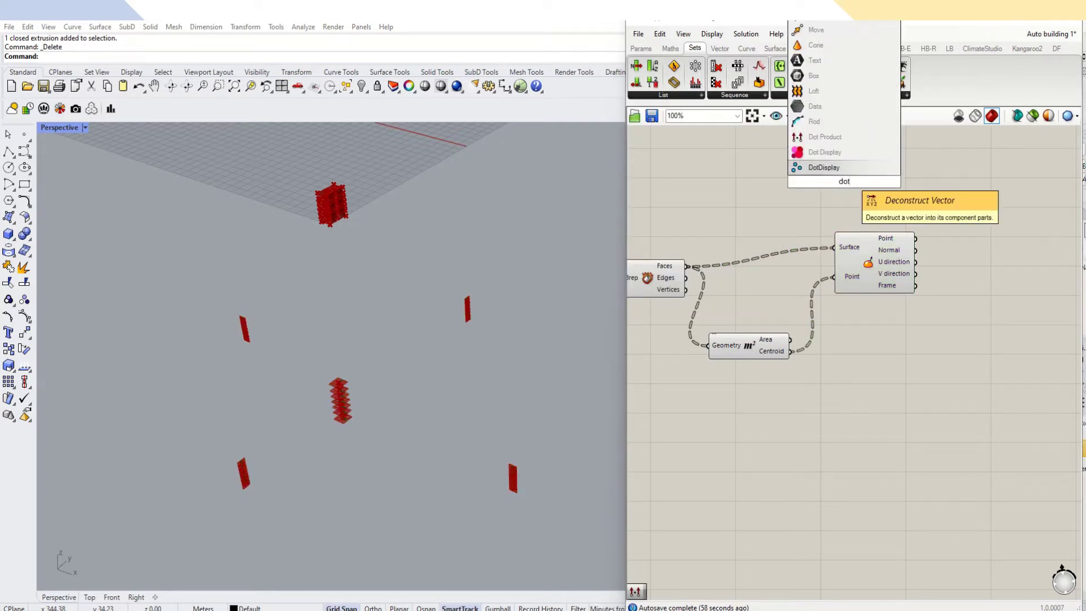
pyautogui.click(832, 138)
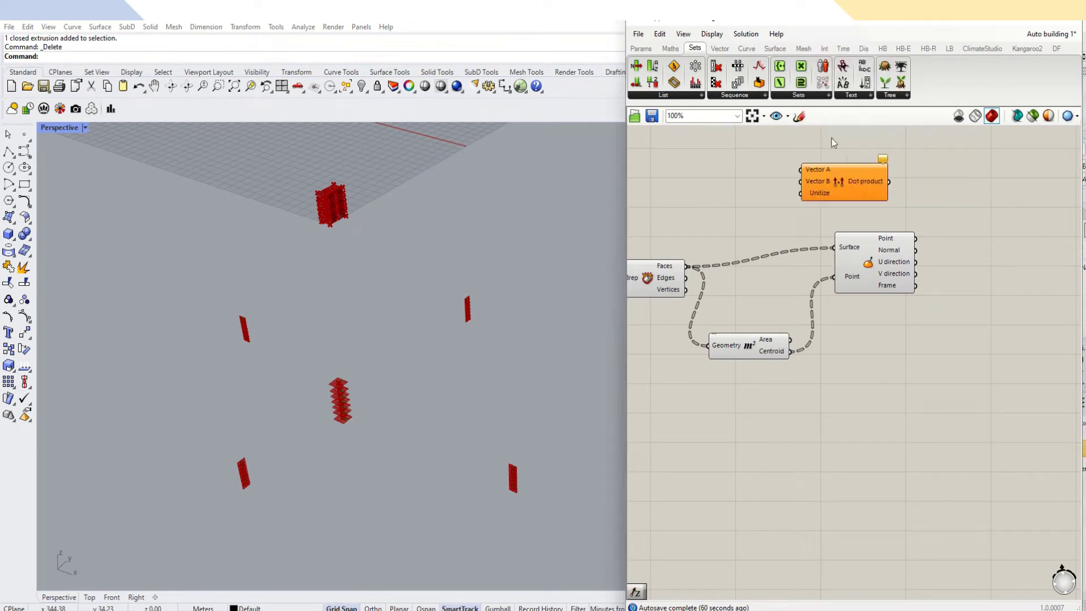
pyautogui.moveTo(871, 185); pyautogui.dragTo(1027, 323)
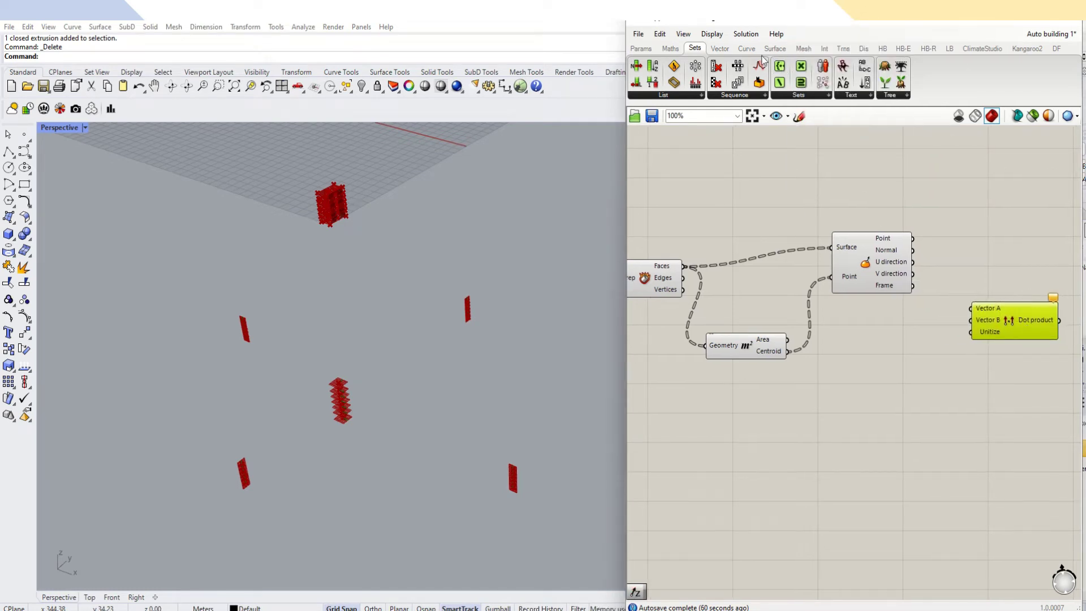
pyautogui.click(720, 49)
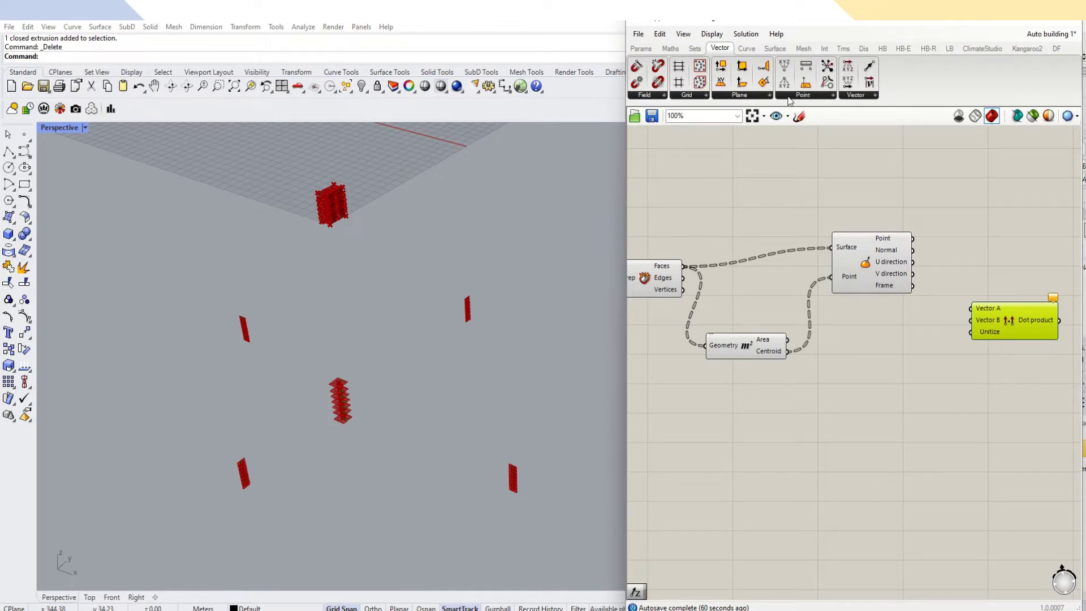
pyautogui.click(760, 95)
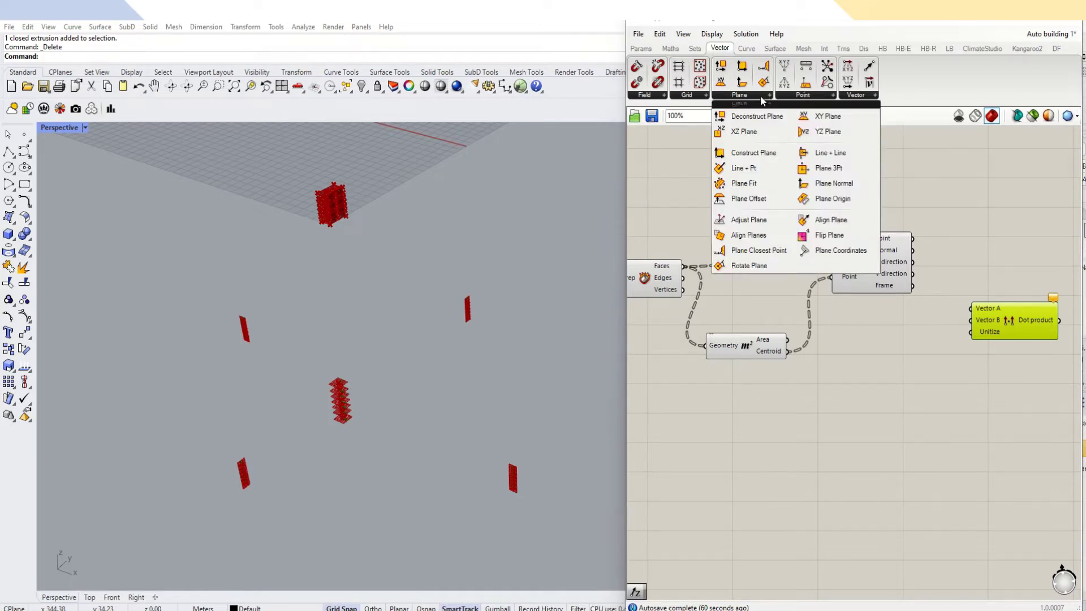
pyautogui.moveTo(650, 96)
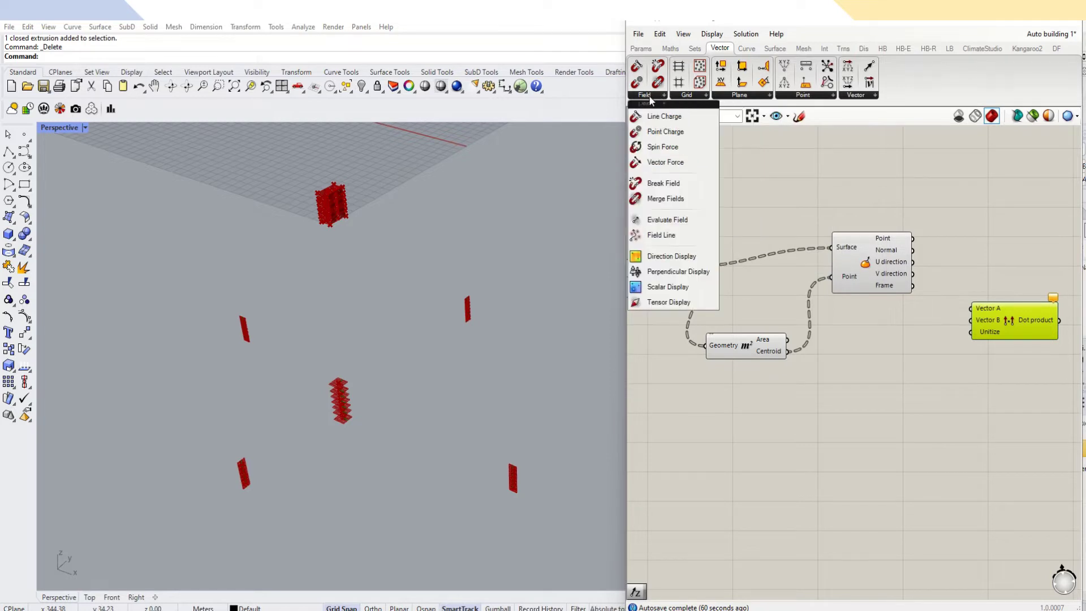
pyautogui.click(1016, 334)
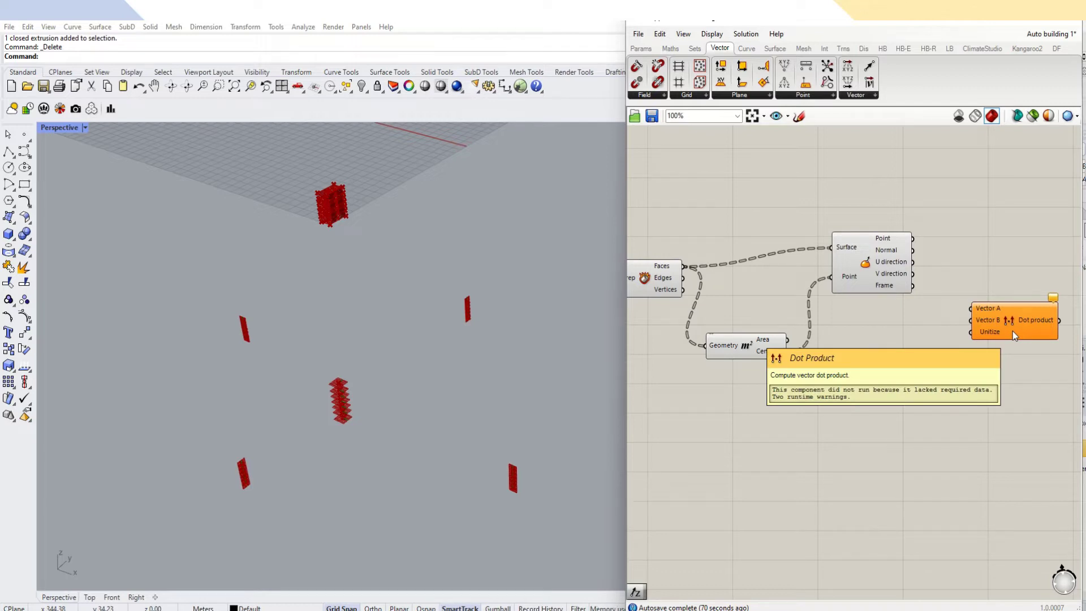
# Connect Evaluate Surface's Normal output to Dot Product's Vector A and a new Unit Z component's output to Vector B.
pyautogui.moveTo(686, 267); pyautogui.dragTo(937, 316)
pyautogui.moveTo(912, 250); pyautogui.dragTo(971, 309)
pyautogui.doubleClick(903, 349)
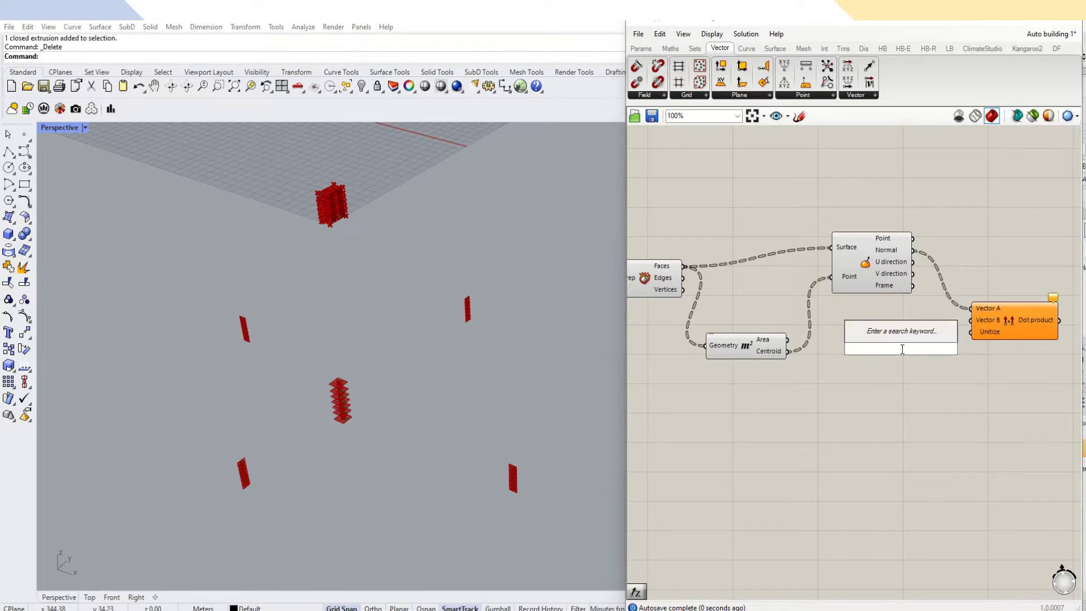
pyautogui.write('z')
pyautogui.click(873, 335)
pyautogui.moveTo(940, 348); pyautogui.dragTo(969, 324)
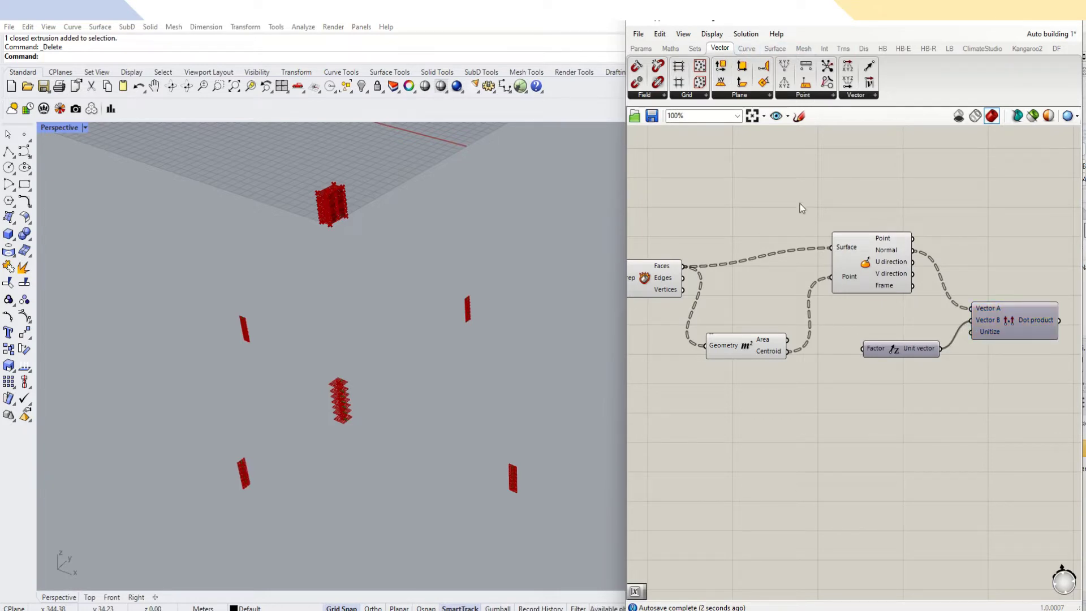
# Place an Absolute component beyond Dot Product and connect the Dot Product output to its Value input.
pyautogui.click(845, 97)
pyautogui.scroll(-3, 852, 377)
pyautogui.click(670, 48)
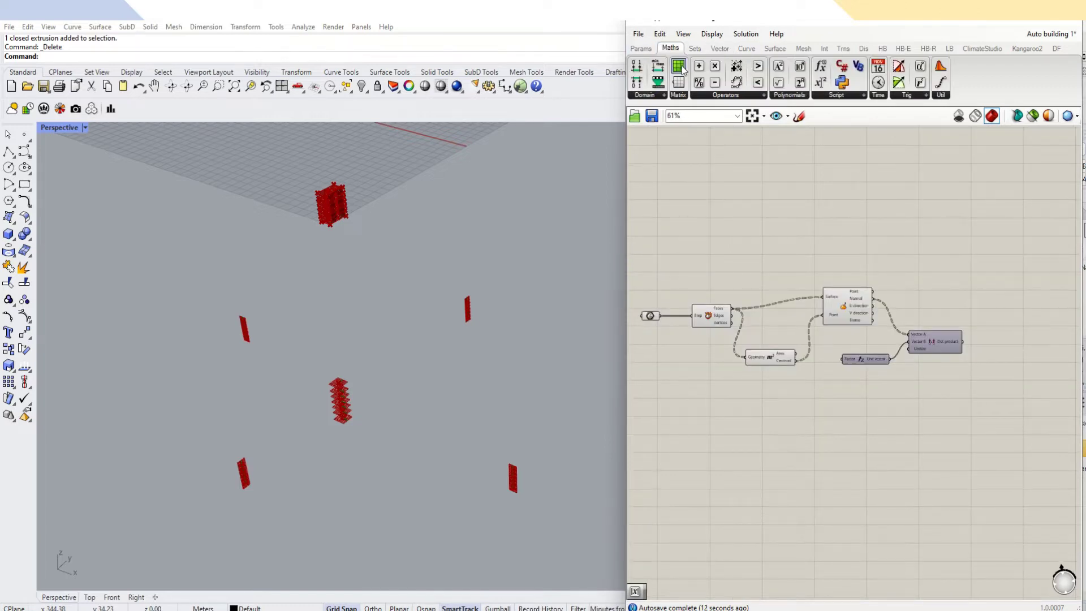
pyautogui.click(788, 95)
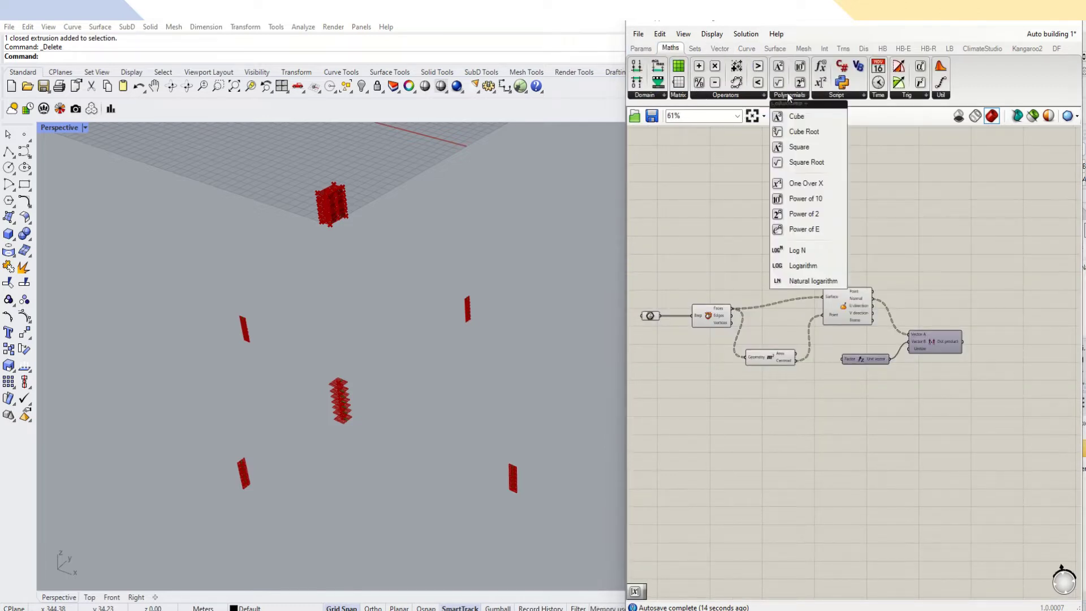
pyautogui.click(726, 95)
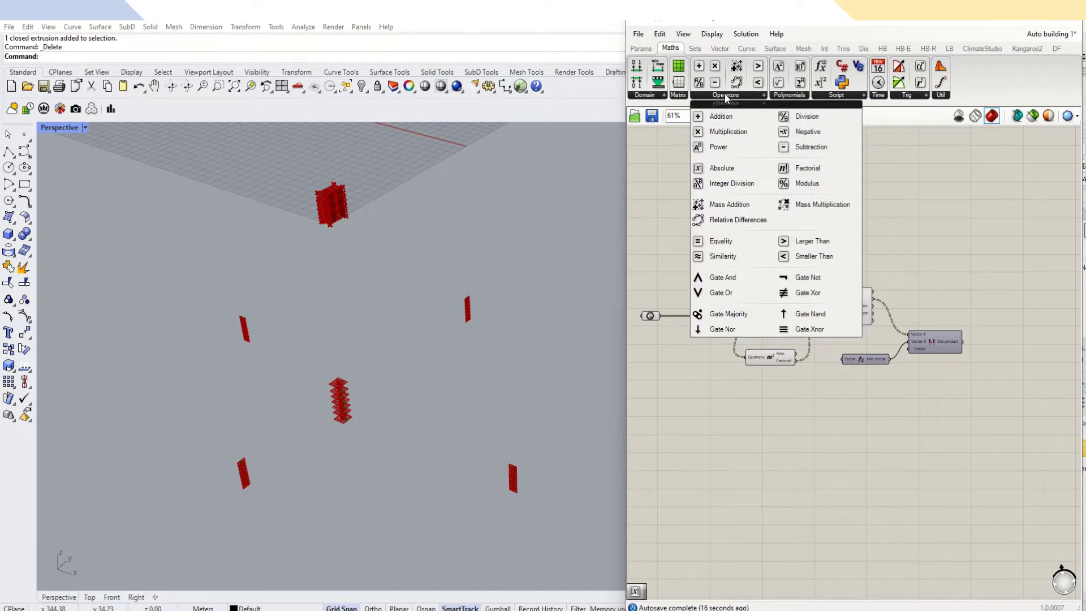
pyautogui.moveTo(718, 168); pyautogui.dragTo(997, 289)
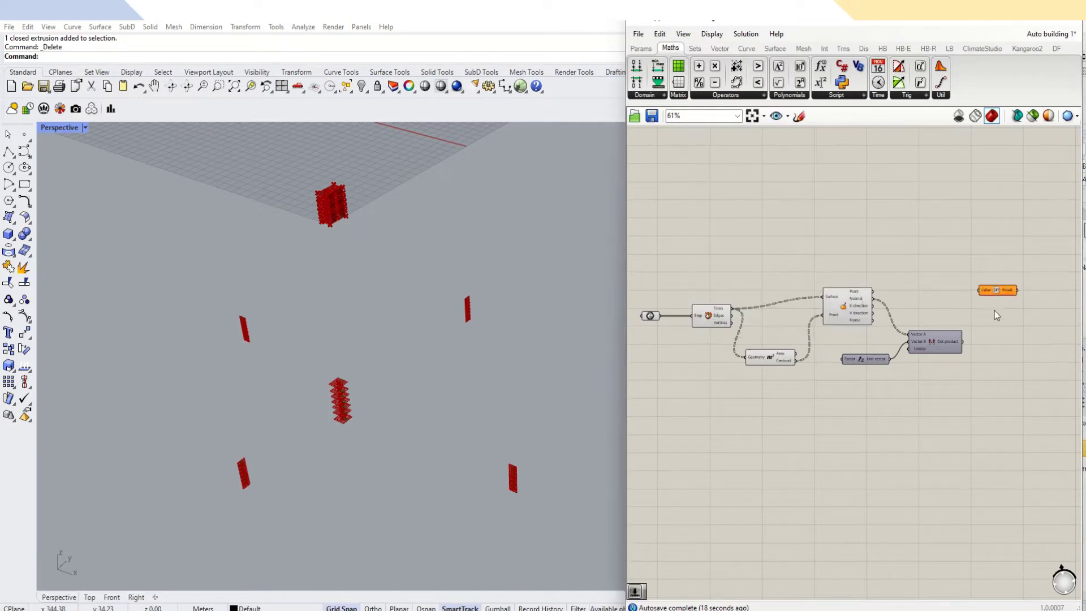
pyautogui.scroll(3, 989, 285)
pyautogui.click(996, 316)
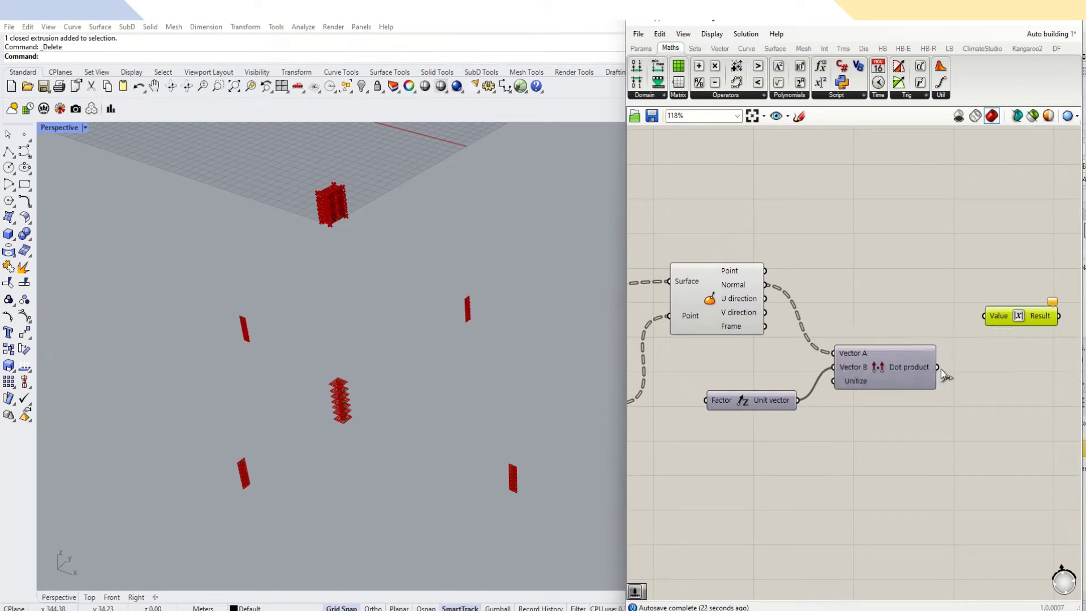
pyautogui.moveTo(939, 367); pyautogui.dragTo(983, 318)
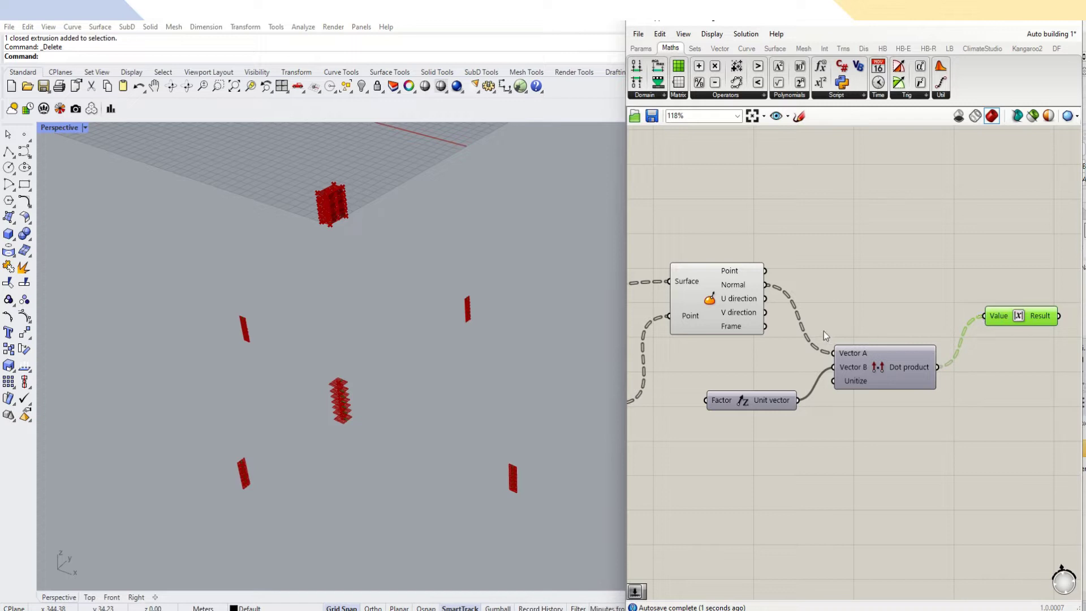
# Place a Smaller Than component on the canvas below the Absolute component.
pyautogui.click(750, 96)
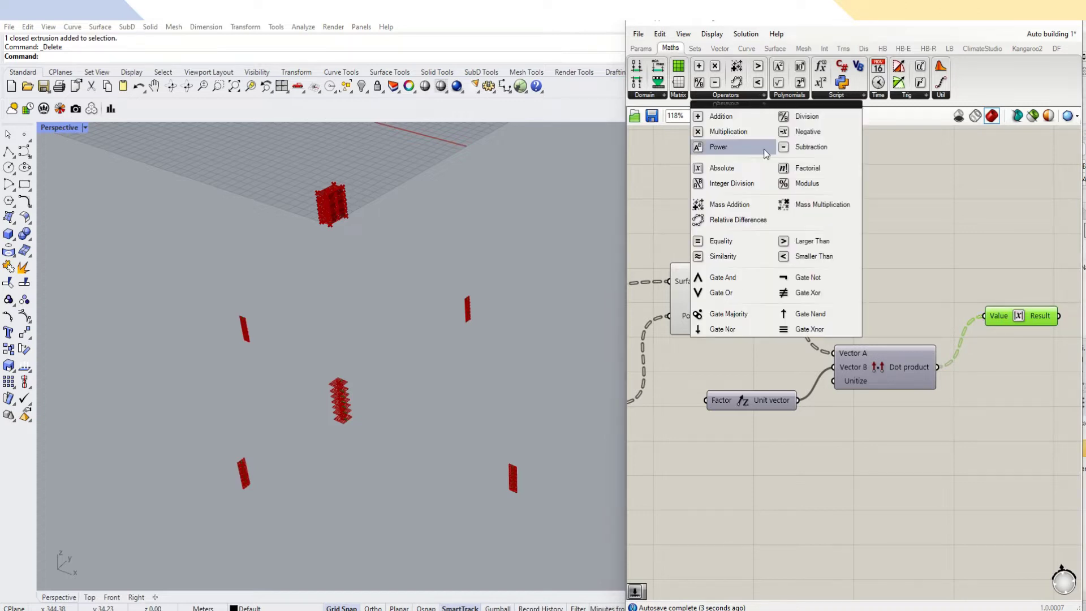
pyautogui.click(814, 256)
pyautogui.click(1024, 469)
pyautogui.moveTo(1024, 460); pyautogui.dragTo(1027, 460)
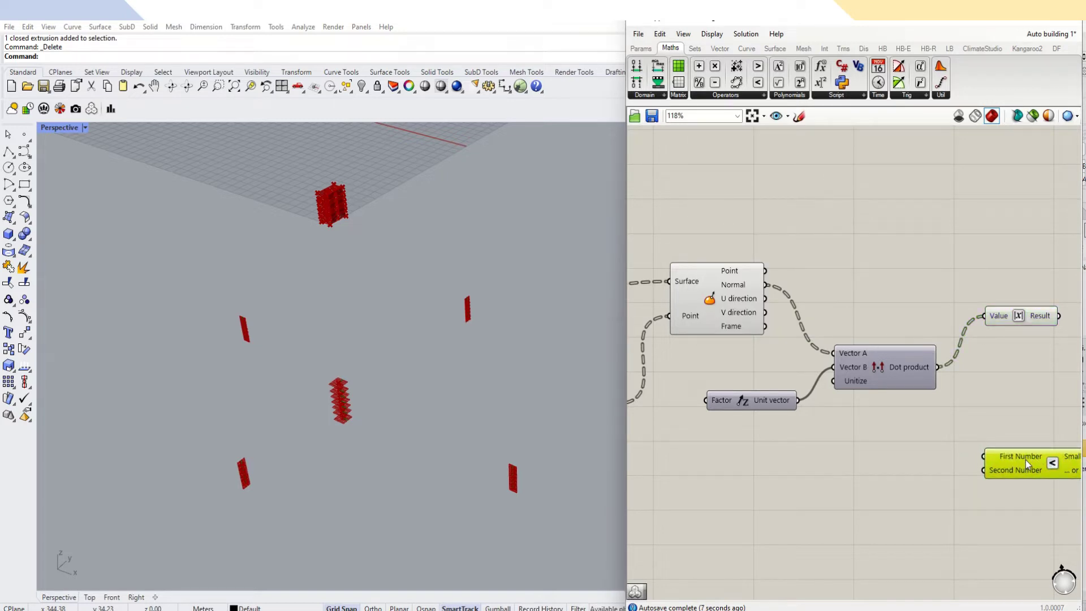
pyautogui.scroll(-3, 1026, 460)
pyautogui.scroll(3, 874, 416)
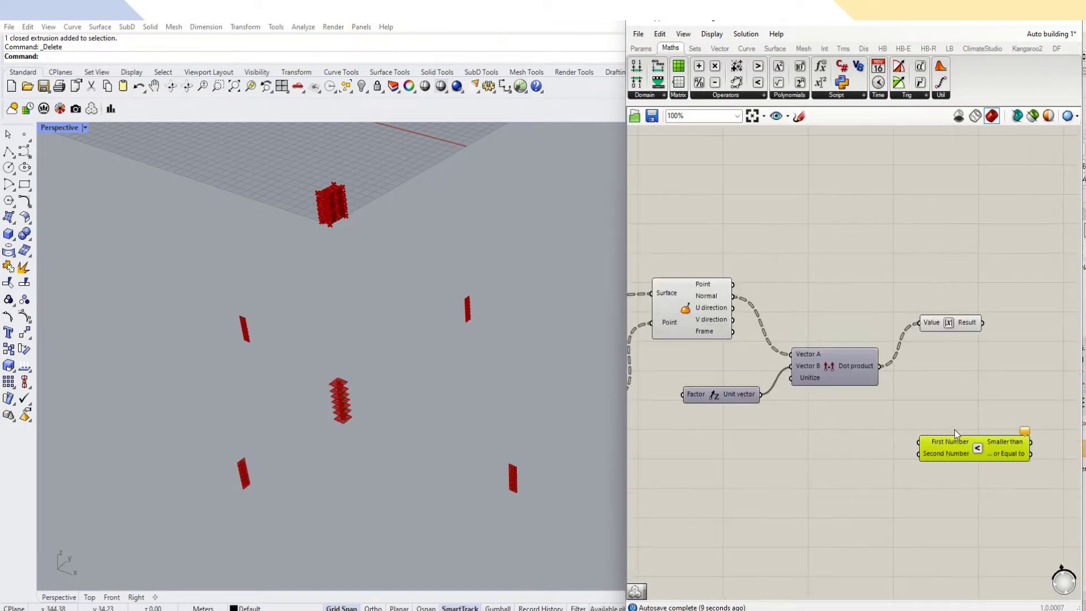
# Connect the Absolute Result to Smaller Than's First Number and a new 0.9 number slider to its Second Number.
pyautogui.moveTo(984, 322); pyautogui.dragTo(1020, 400)
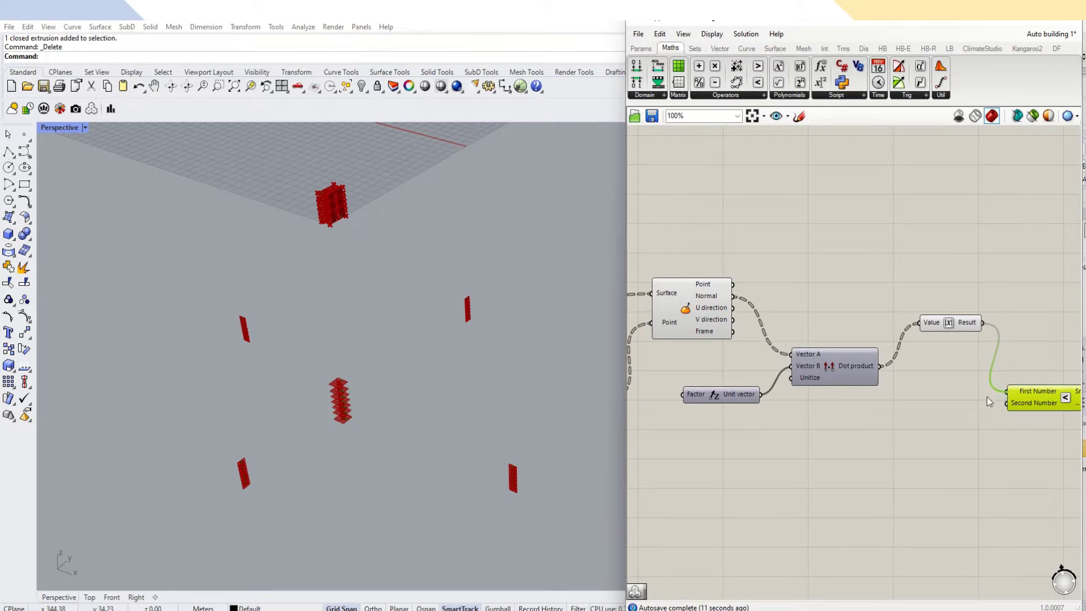
pyautogui.scroll(-3, 858, 371)
pyautogui.scroll(5, 903, 381)
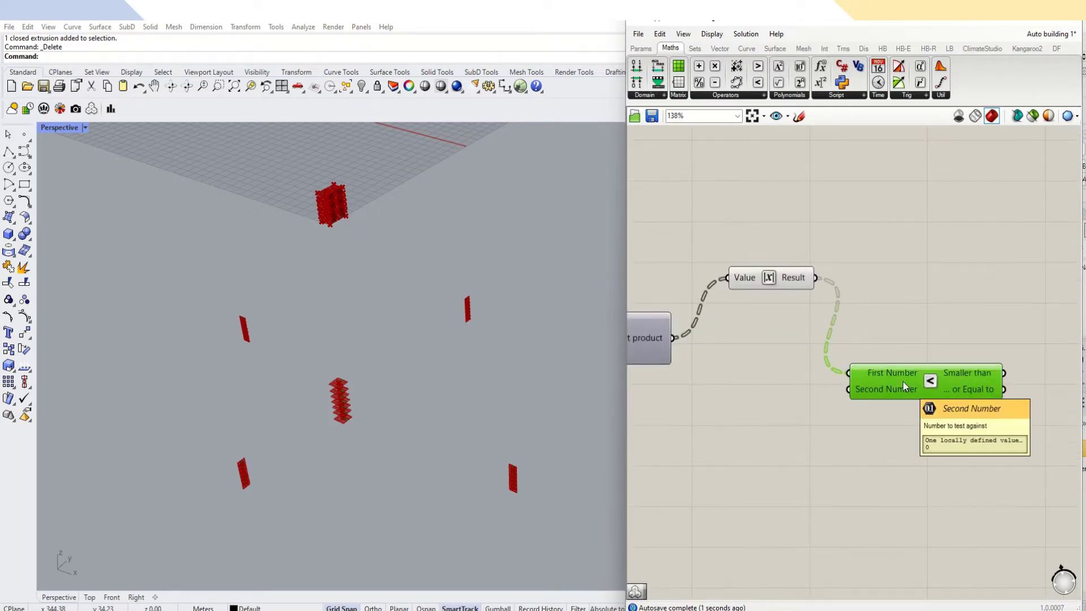
pyautogui.doubleClick(752, 416)
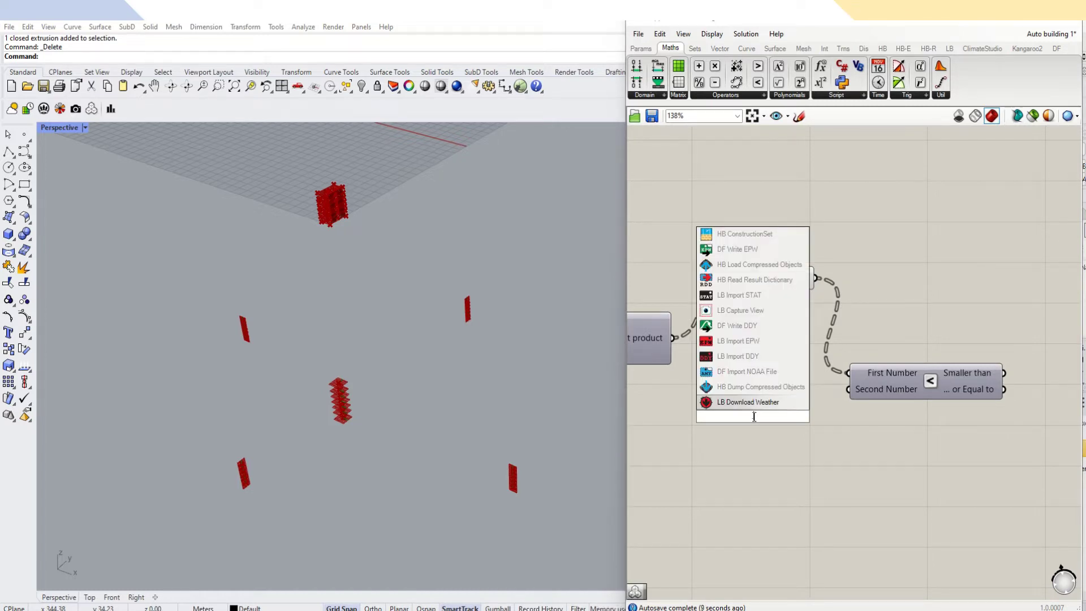
pyautogui.write('0.9')
pyautogui.press('Return')
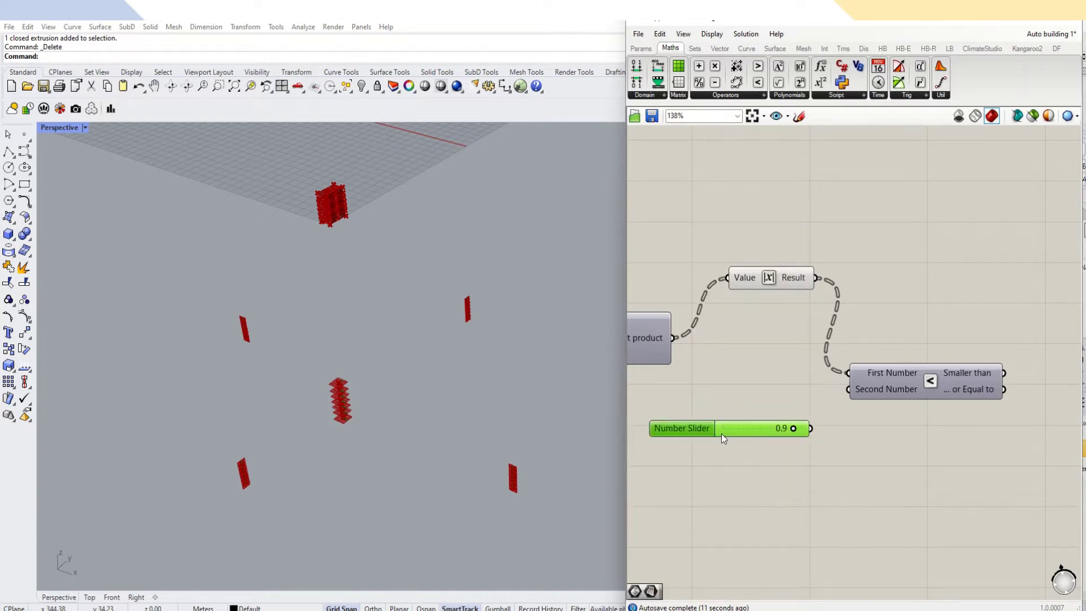
pyautogui.moveTo(793, 435); pyautogui.dragTo(841, 396)
pyautogui.click(858, 456)
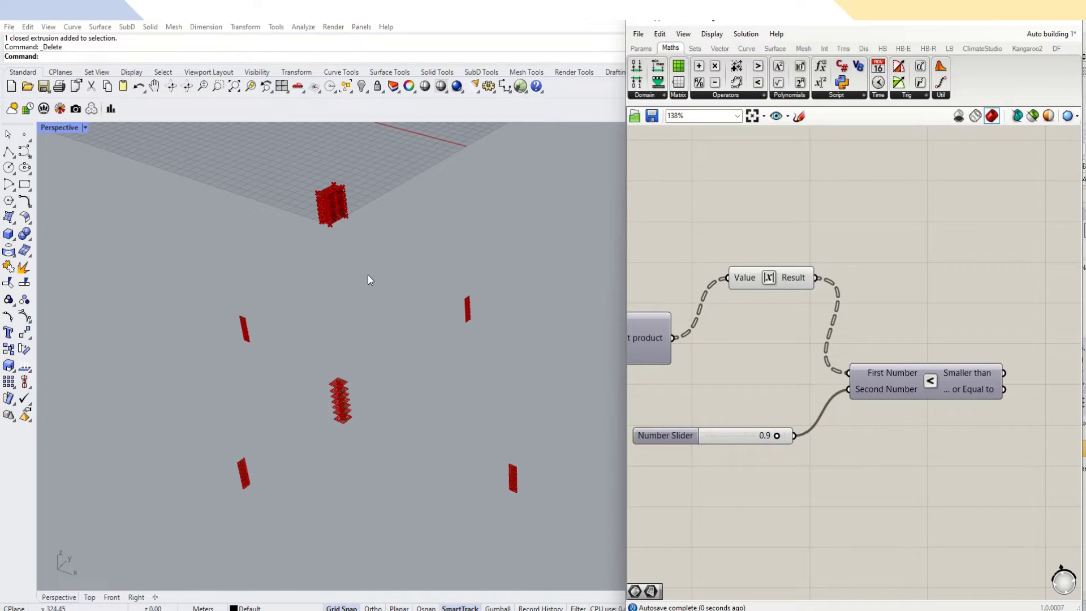
# Place a Dispatch component on the canvas beyond the Smaller Than component.
pyautogui.scroll(6, 345, 224)
pyautogui.scroll(-6, 347, 228)
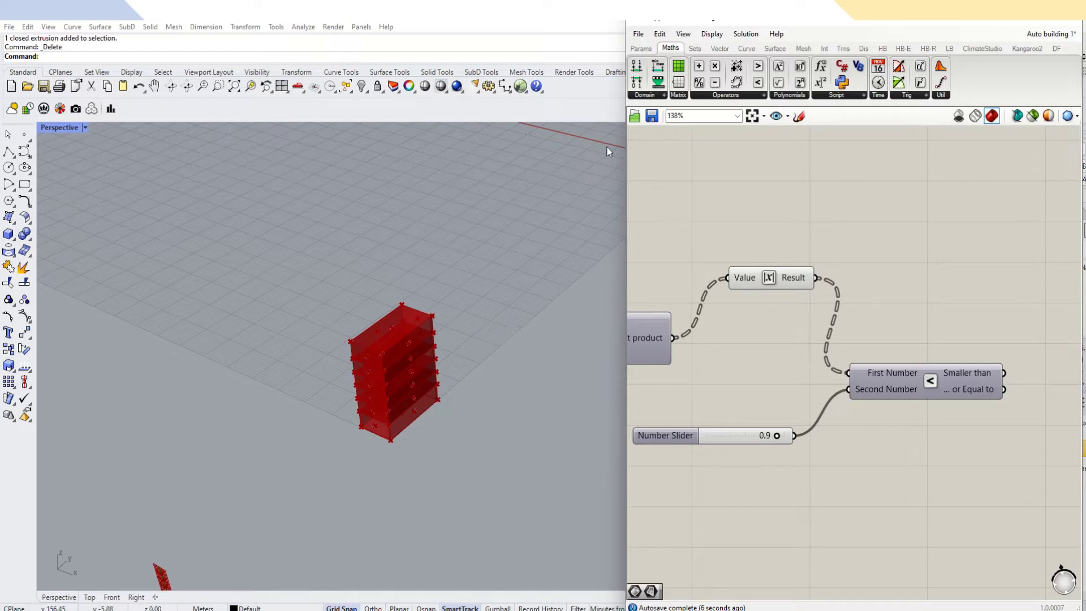
pyautogui.click(694, 48)
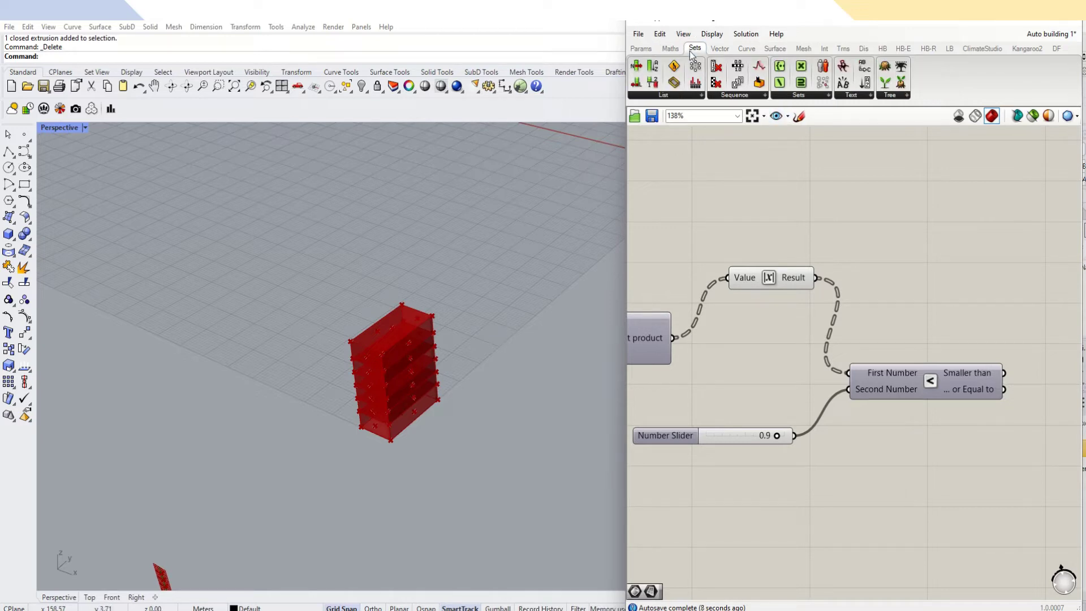
pyautogui.click(688, 95)
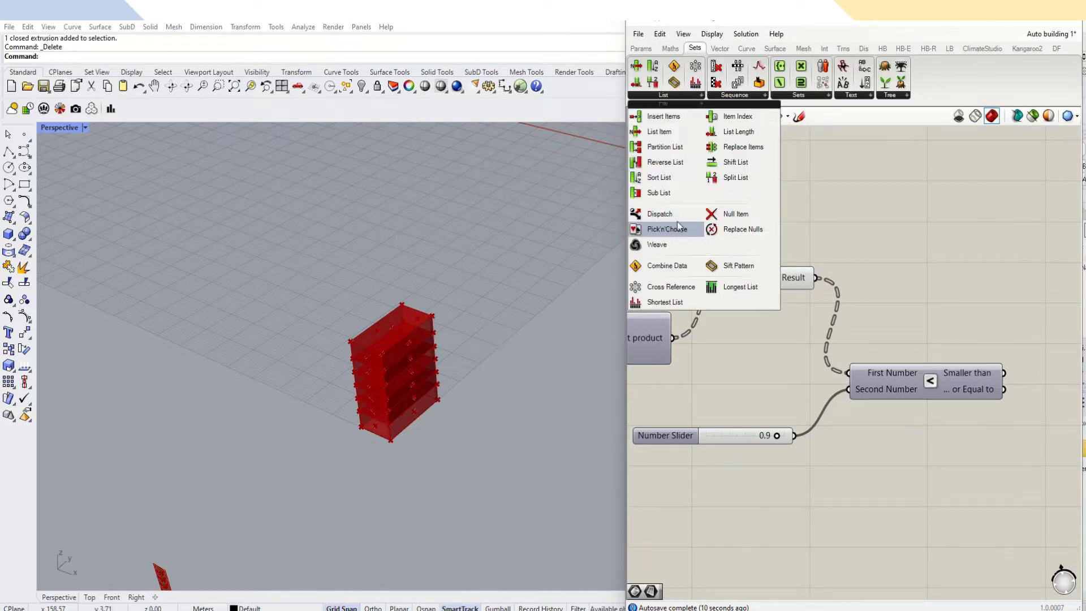
pyautogui.moveTo(652, 215); pyautogui.dragTo(956, 435)
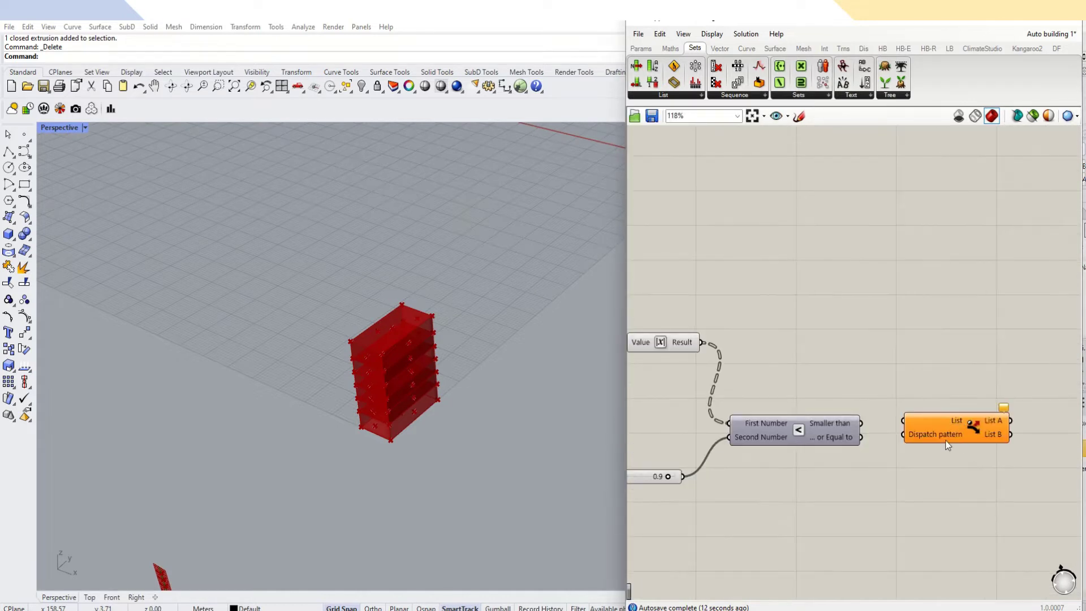
pyautogui.scroll(2, 942, 442)
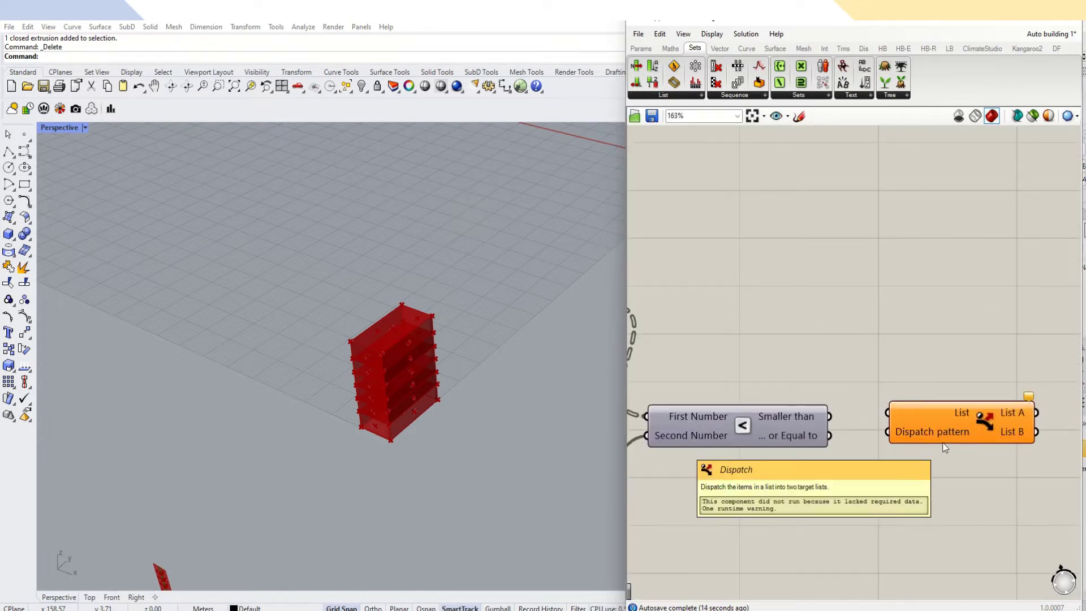
pyautogui.scroll(-3, 943, 442)
# Connect the Smaller Than output to Dispatch's Dispatch pattern input and the deconstructed brep's Faces output to its List input.
pyautogui.moveTo(928, 429); pyautogui.dragTo(936, 450)
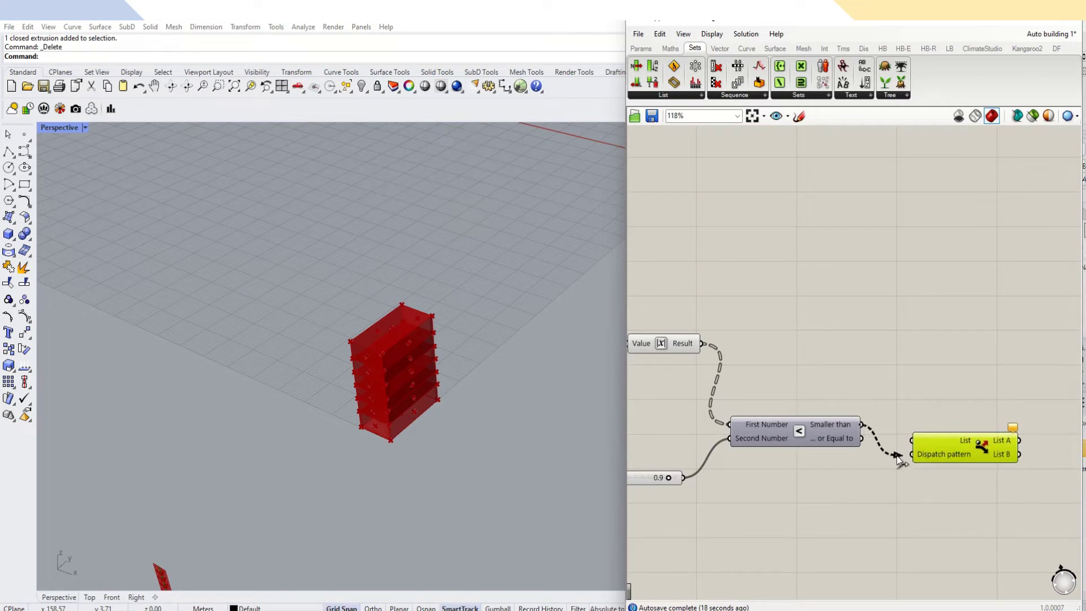
pyautogui.scroll(-6, 965, 453)
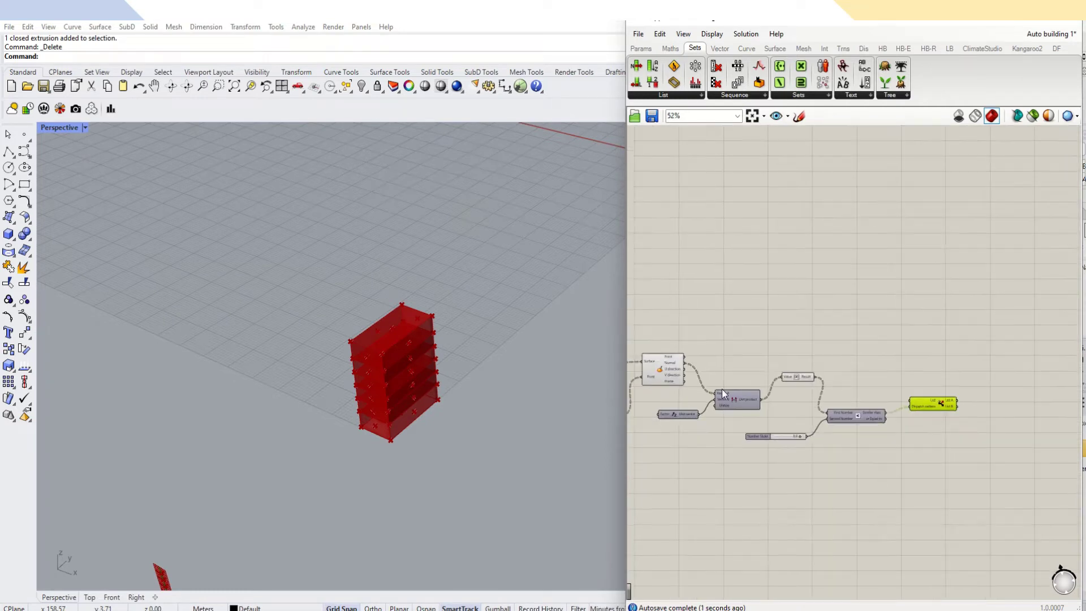
pyautogui.scroll(6, 651, 385)
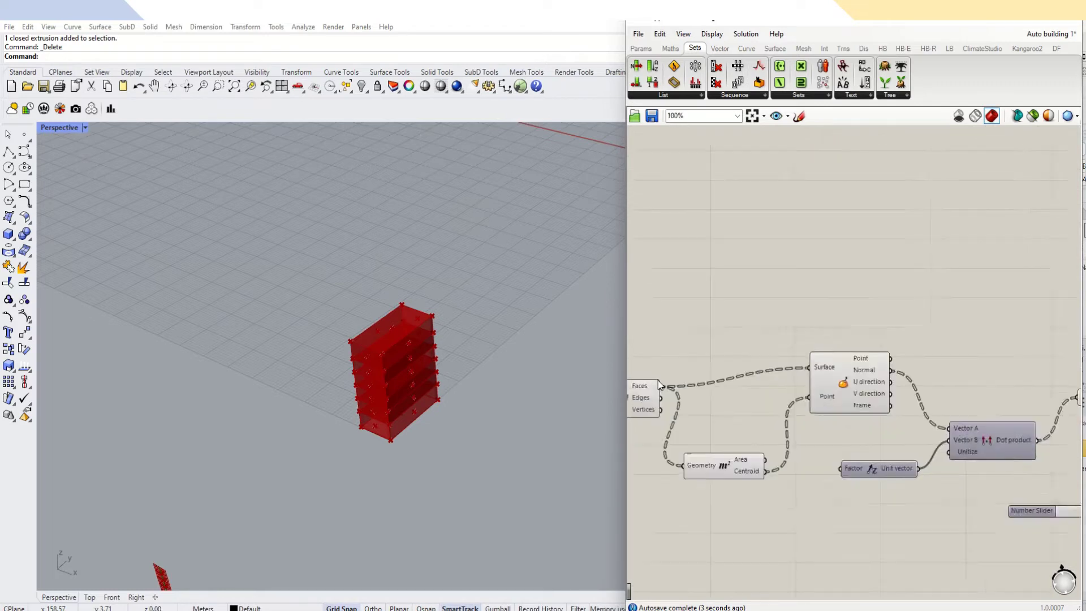
pyautogui.scroll(-6, 658, 391)
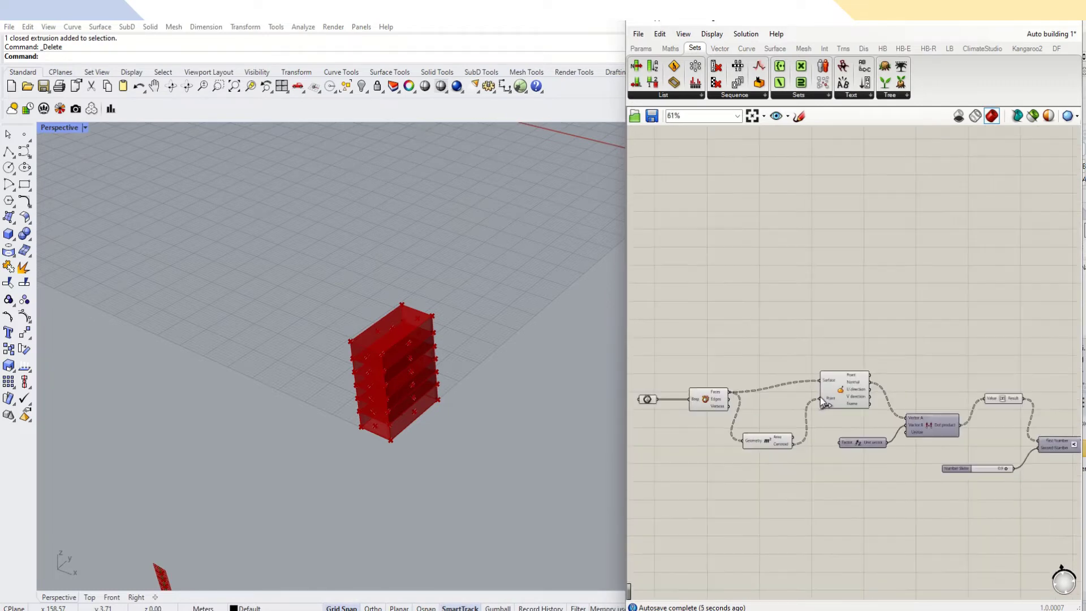
pyautogui.scroll(5, 724, 392)
pyautogui.scroll(-4, 724, 392)
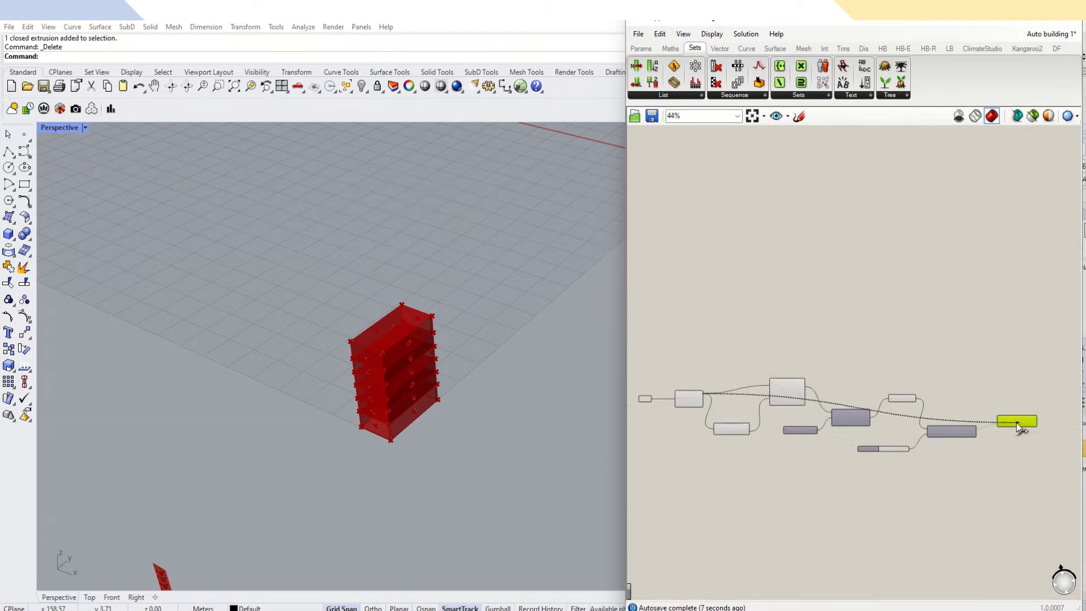
pyautogui.scroll(6, 1007, 422)
pyautogui.moveTo(991, 421); pyautogui.dragTo(973, 413)
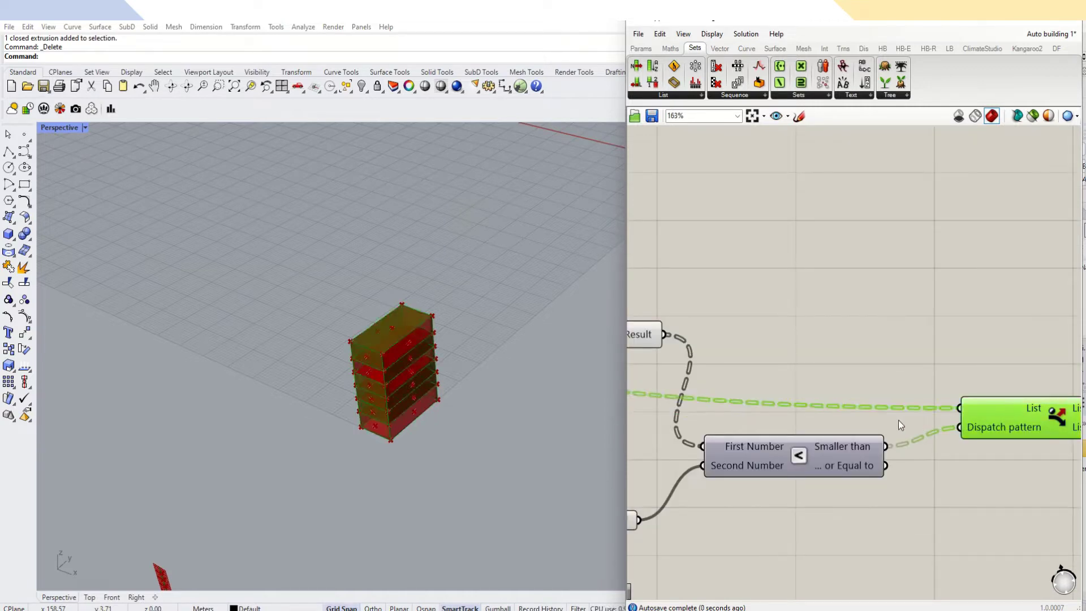
# Turn off the preview of all components upstream of Dispatch and highlight only the Dispatch geometry.
pyautogui.scroll(3, 376, 371)
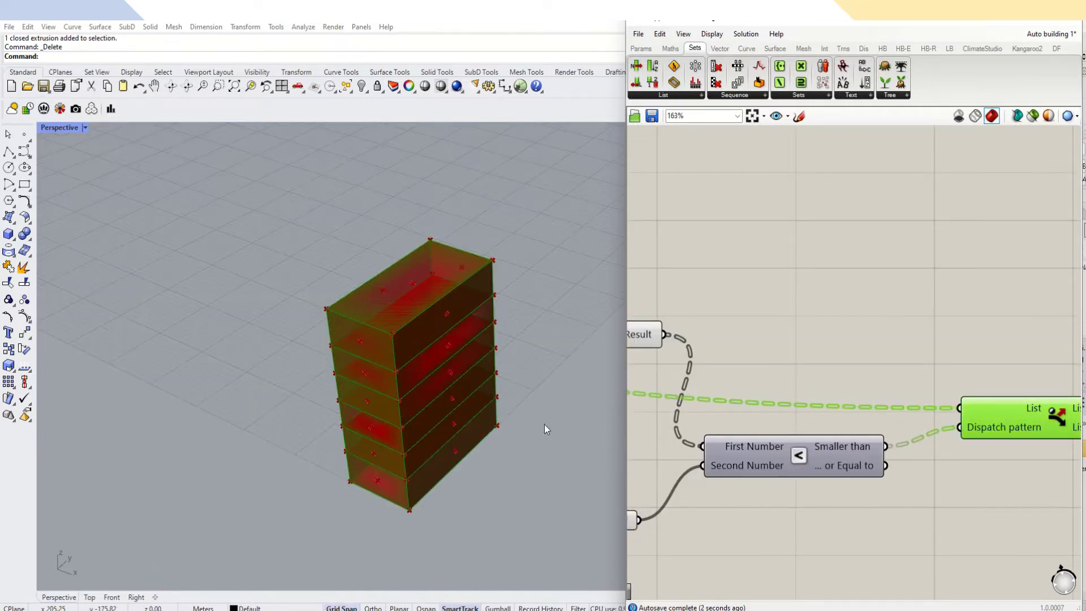
pyautogui.scroll(-3, 1010, 382)
pyautogui.scroll(-6, 1007, 376)
pyautogui.moveTo(958, 344); pyautogui.dragTo(629, 438)
pyautogui.press('space')
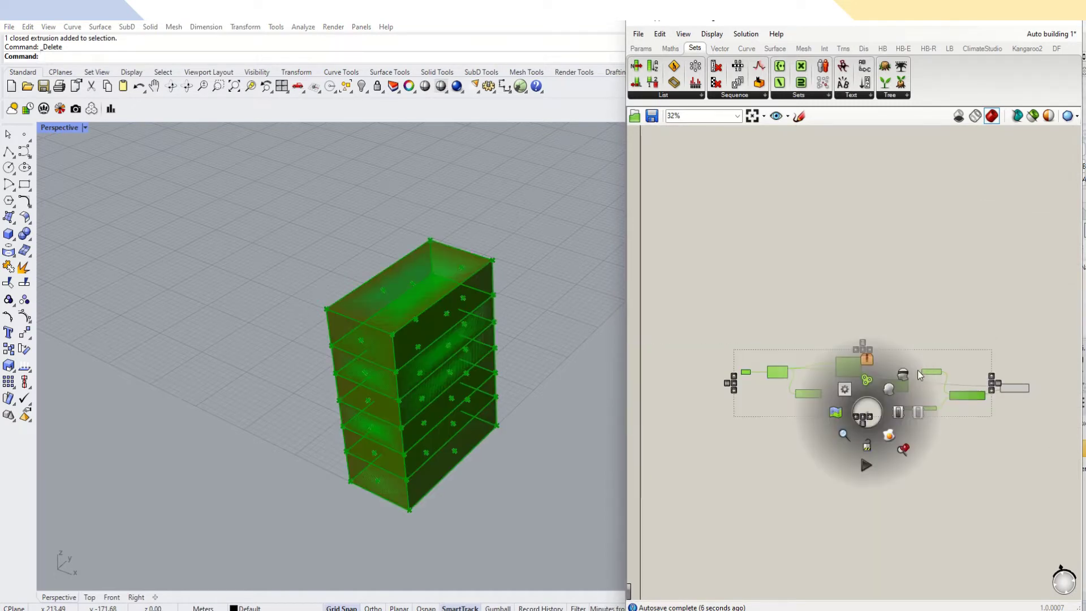
pyautogui.click(854, 379)
pyautogui.click(1012, 388)
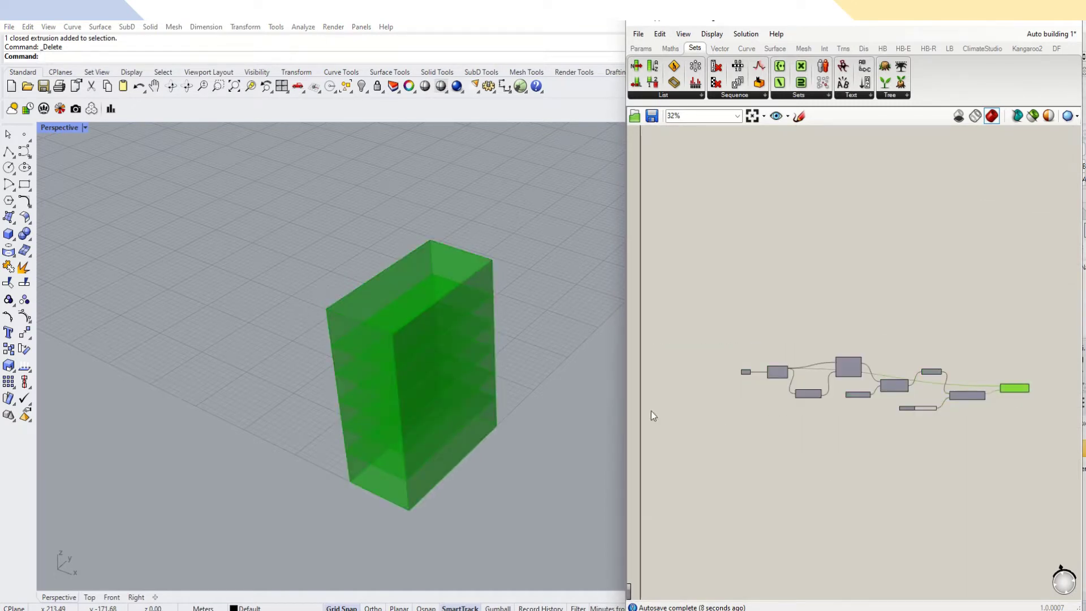
# Check which geometry the Dot Product and Evaluate Surface components display in the viewport.
pyautogui.scroll(5, 985, 404)
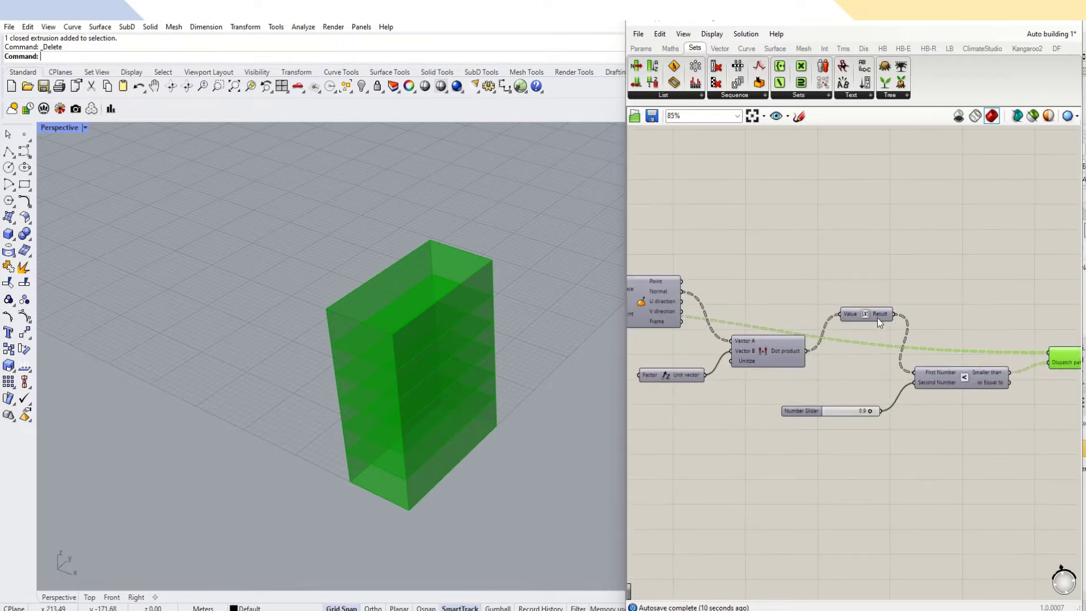
pyautogui.click(777, 350)
pyautogui.press('space')
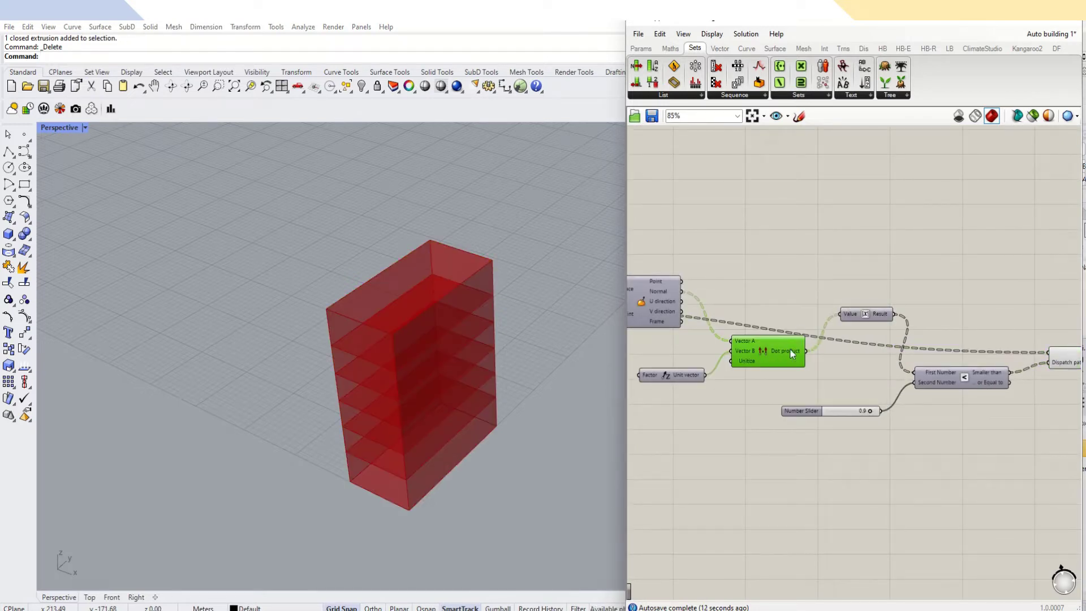
pyautogui.press('space')
pyautogui.press('space')
pyautogui.click(663, 315)
pyautogui.press('space')
pyautogui.click(701, 455)
pyautogui.scroll(-4, 815, 427)
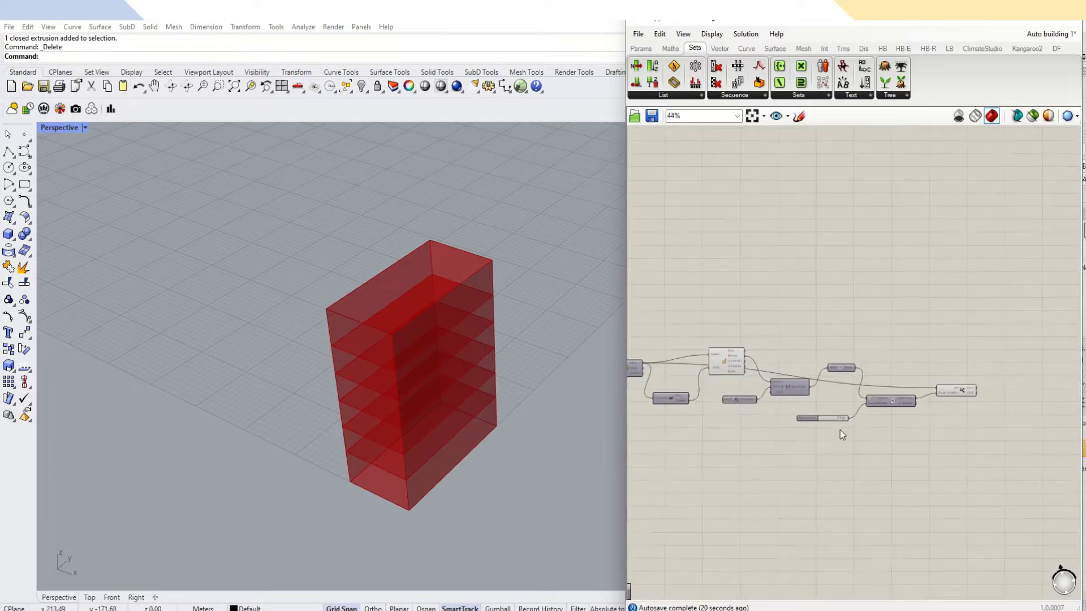
# Compare the viewport geometry of the source building container, the deconstructed brep and the Dispatch component.
pyautogui.scroll(5, 694, 418)
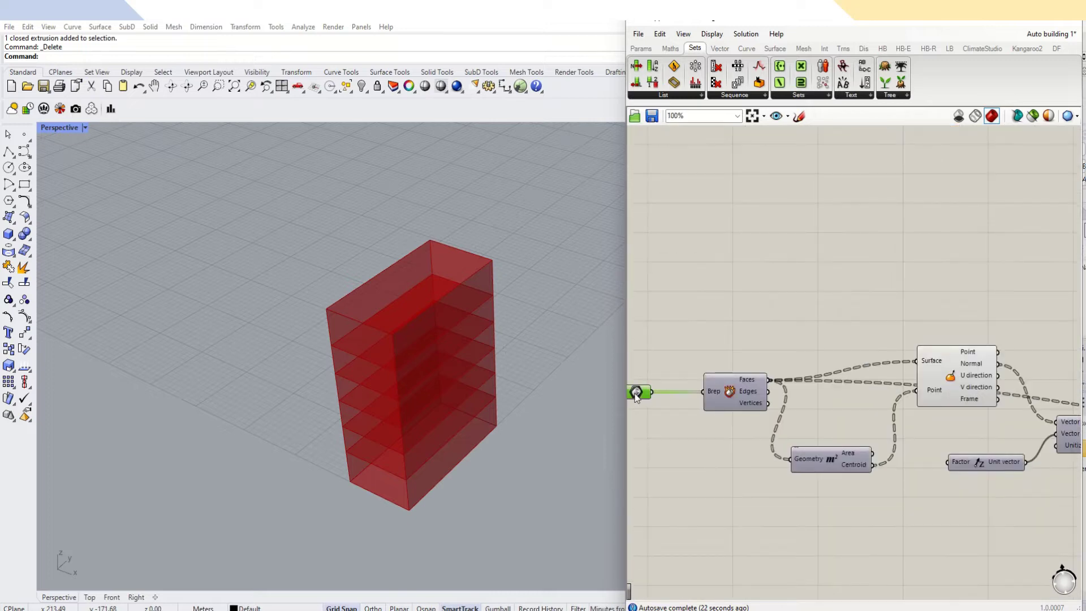
pyautogui.press('space')
pyautogui.click(658, 372)
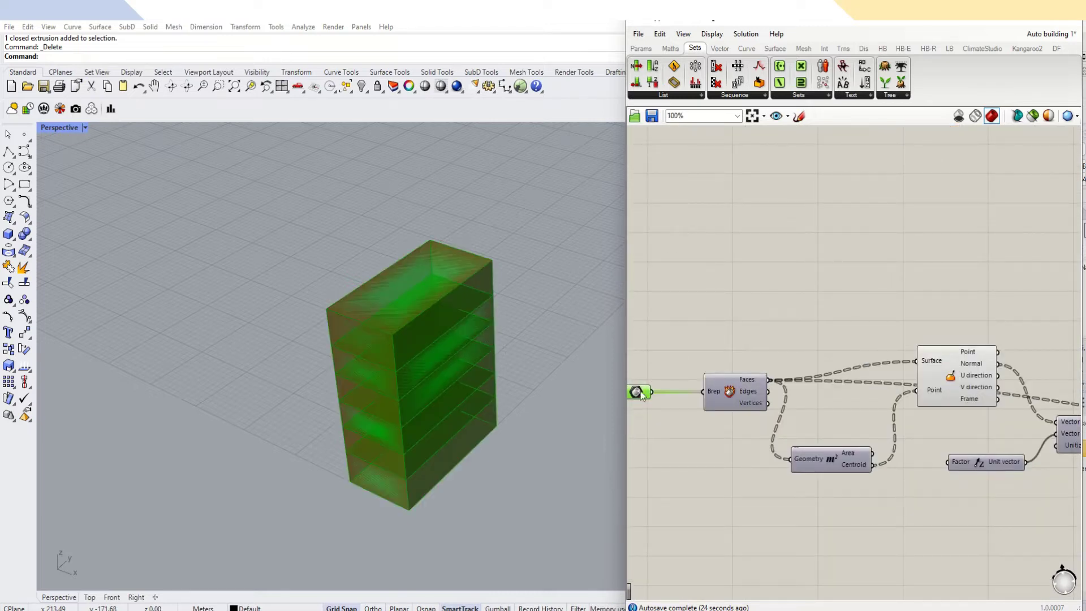
pyautogui.press('space')
pyautogui.click(662, 368)
pyautogui.press('space')
pyautogui.click(746, 395)
pyautogui.press('space')
pyautogui.click(792, 356)
pyautogui.scroll(-5, 728, 323)
pyautogui.scroll(6, 941, 348)
pyautogui.click(884, 348)
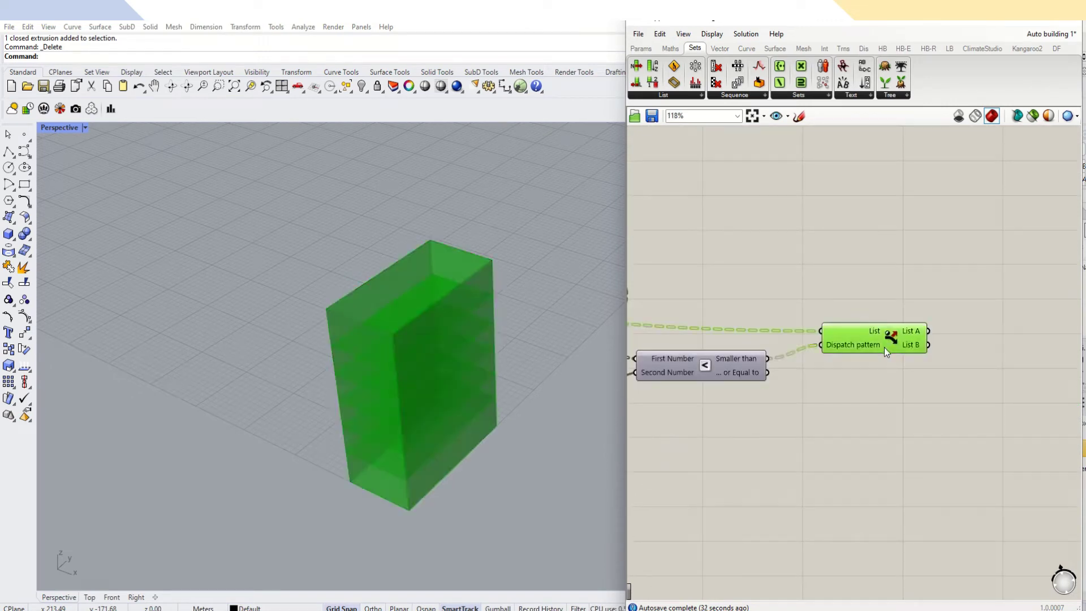
# Find the Surface parameter with the keyword "sur", place it beyond Dispatch and connect List A to it.
pyautogui.doubleClick(978, 399)
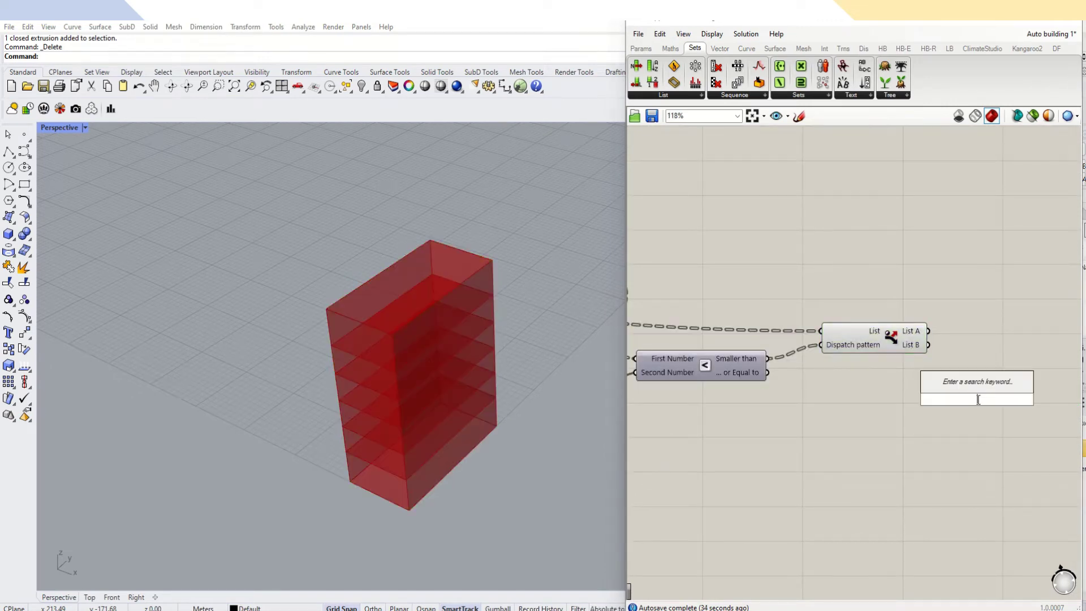
pyautogui.write('sur')
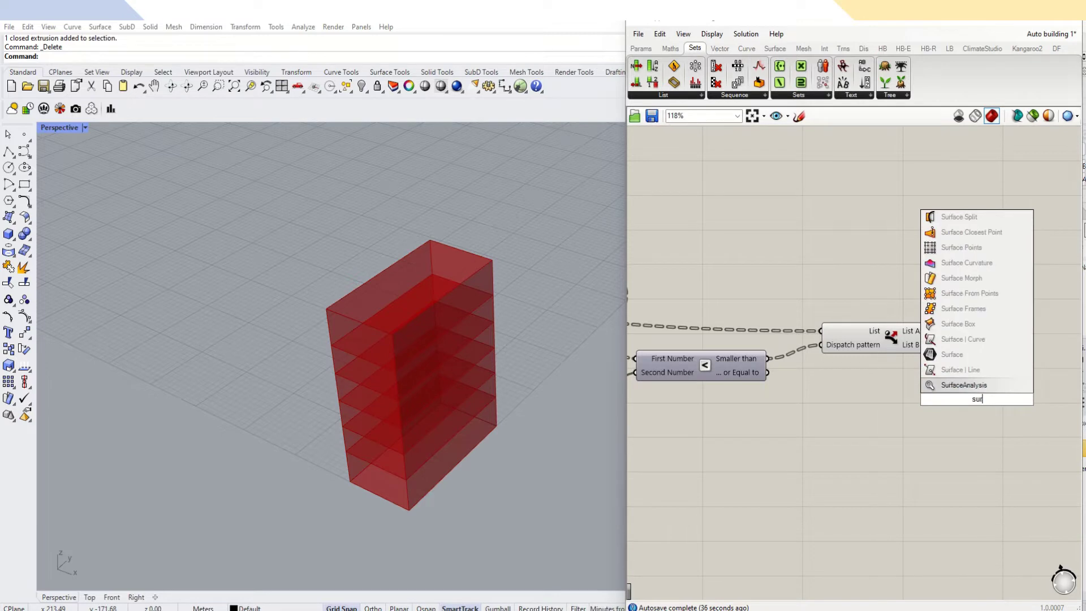
pyautogui.click(956, 355)
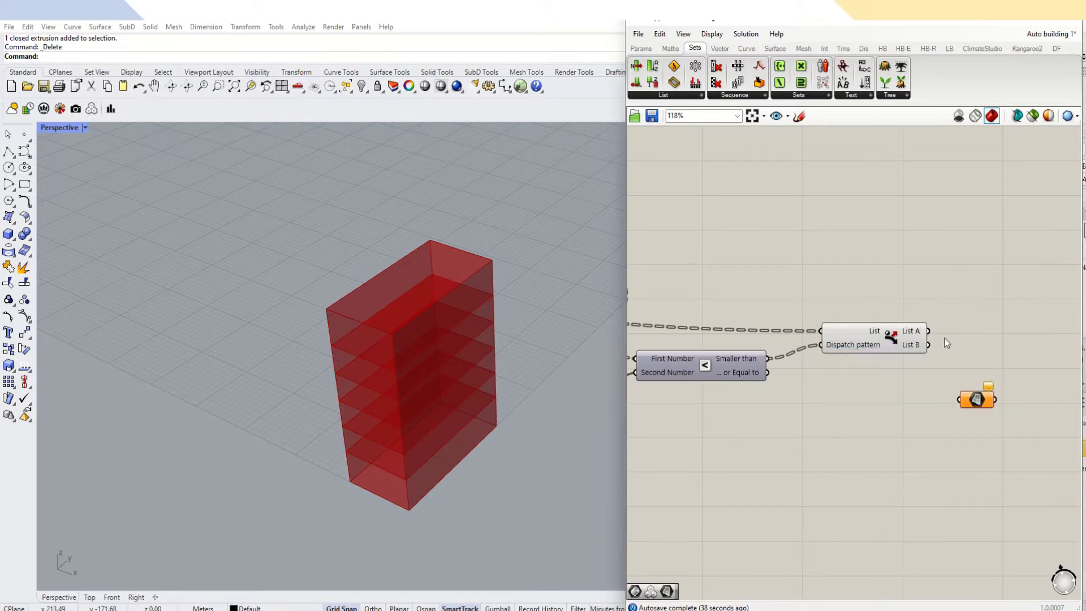
pyautogui.moveTo(931, 333); pyautogui.dragTo(960, 399)
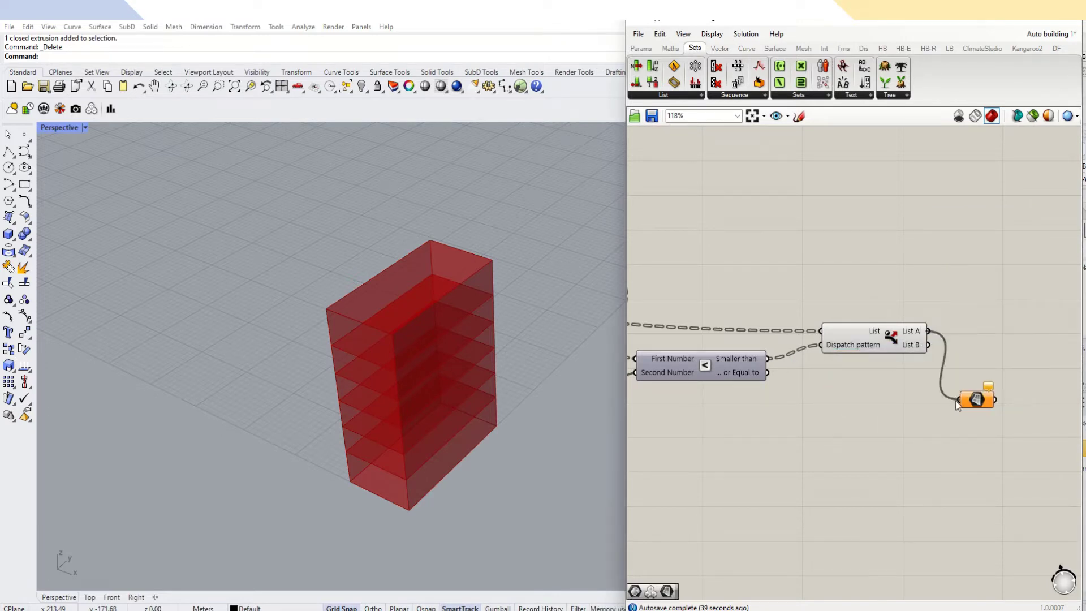
# Turn off the preview of the Dispatch component.
pyautogui.click(883, 346)
pyautogui.middleClick(893, 338)
pyautogui.click(929, 304)
pyautogui.click(977, 359)
# Examine the surfaces held by the new Surface parameter on the building in the perspective viewport.
pyautogui.click(984, 402)
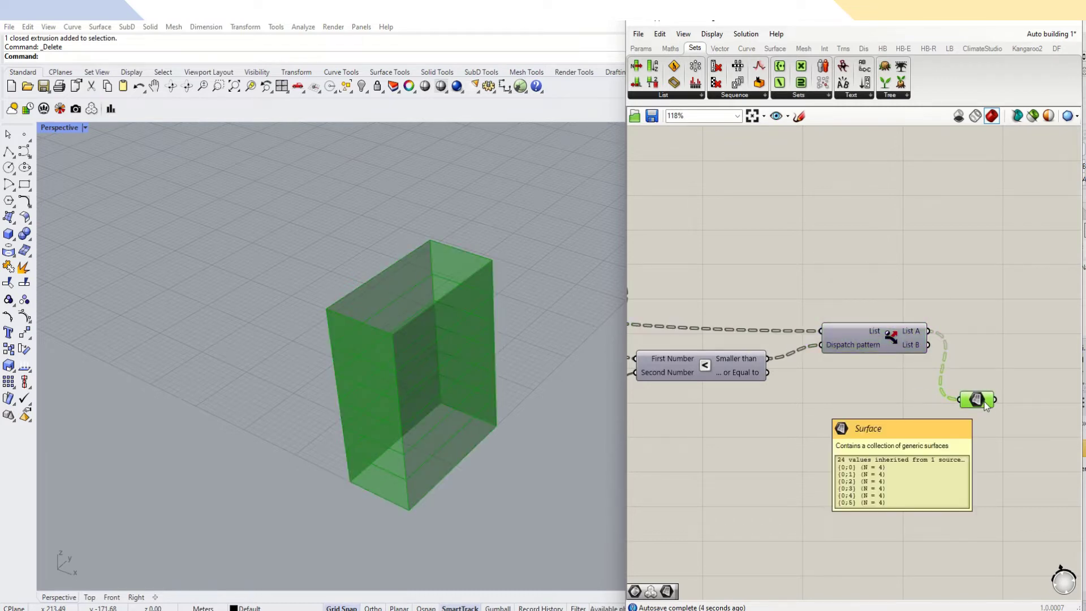
pyautogui.click(983, 420)
pyautogui.click(978, 401)
pyautogui.click(981, 411)
pyautogui.click(982, 408)
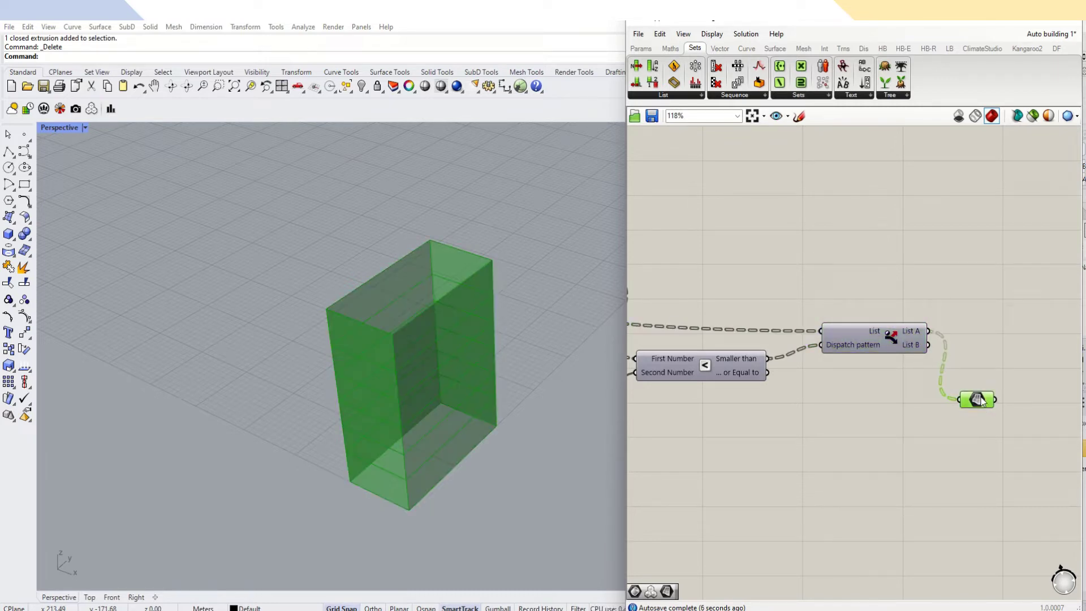
pyautogui.scroll(5, 498, 412)
pyautogui.scroll(-5, 455, 426)
pyautogui.scroll(3, 457, 418)
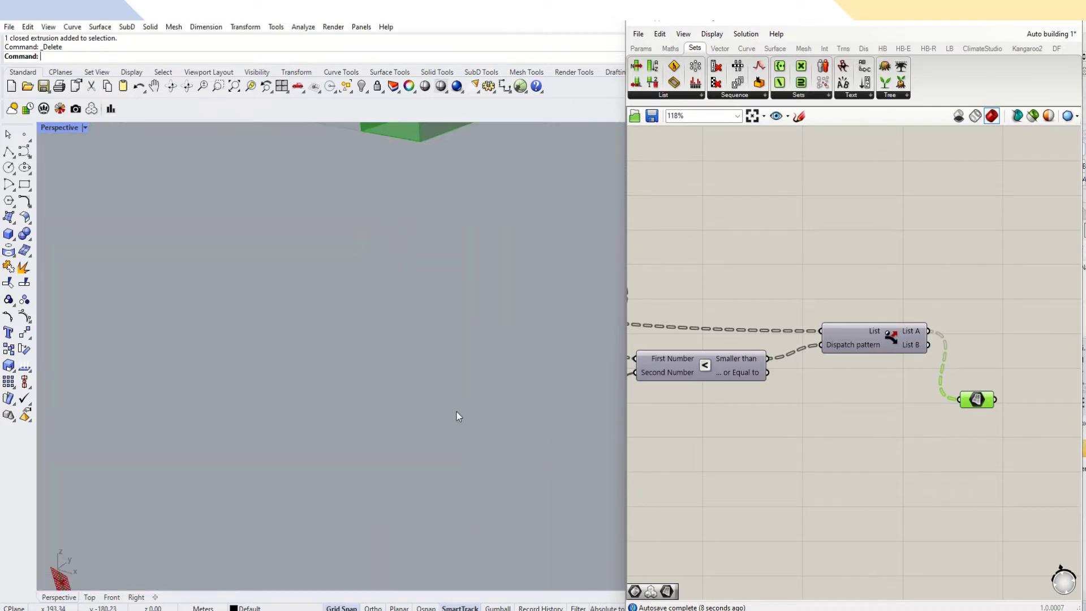
pyautogui.scroll(-5, 438, 407)
pyautogui.scroll(8, 457, 344)
pyautogui.scroll(-6, 457, 319)
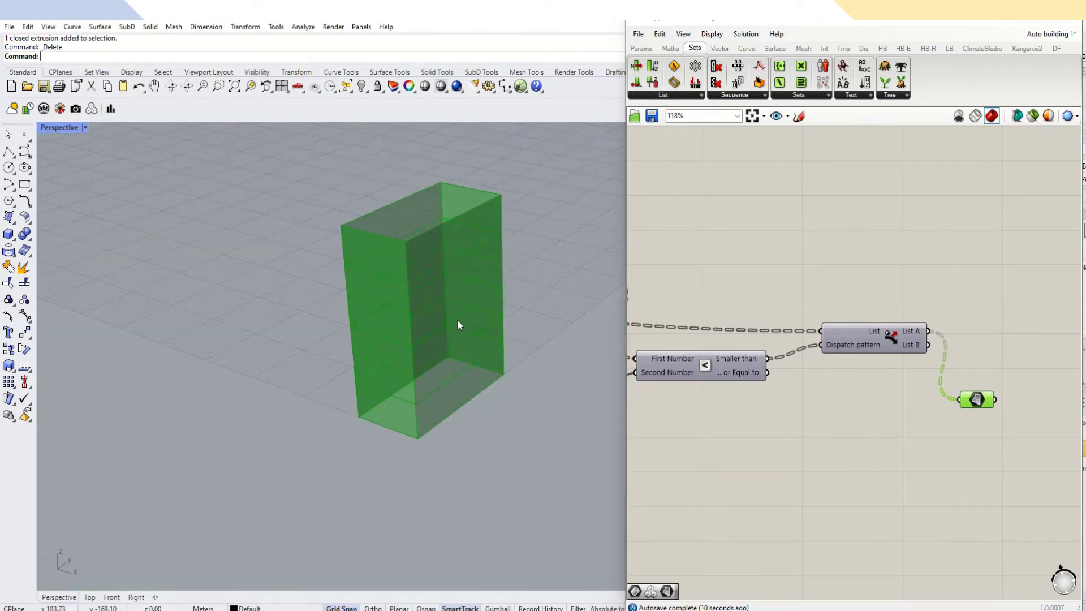
# Place a Curve parameter beyond the Surface parameter fed by Dispatch and connect that Surface parameter to it.
pyautogui.click(939, 413)
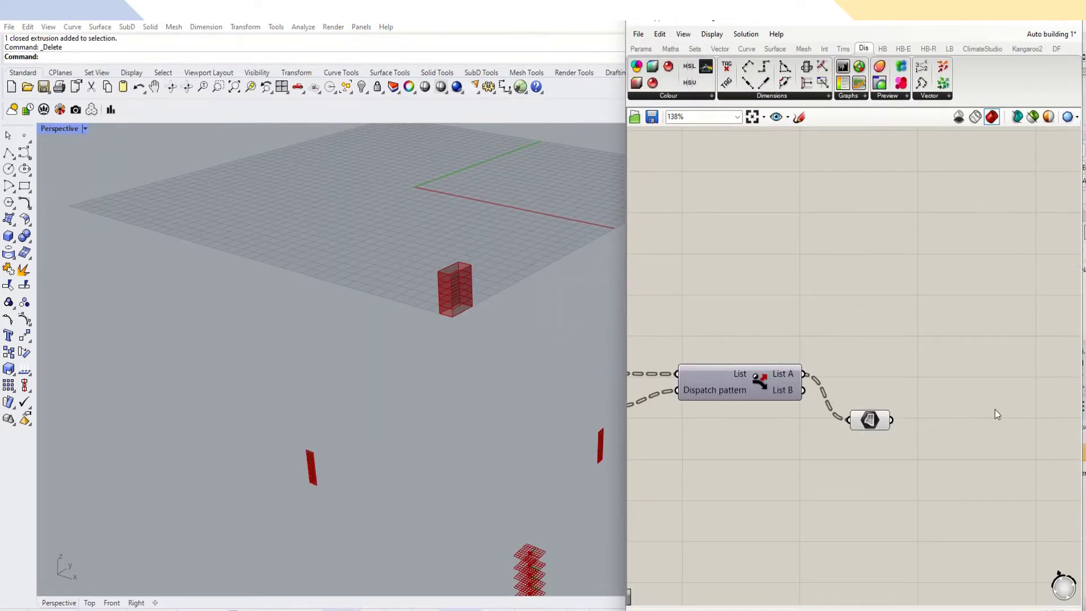
pyautogui.doubleClick(943, 378)
pyautogui.click(641, 48)
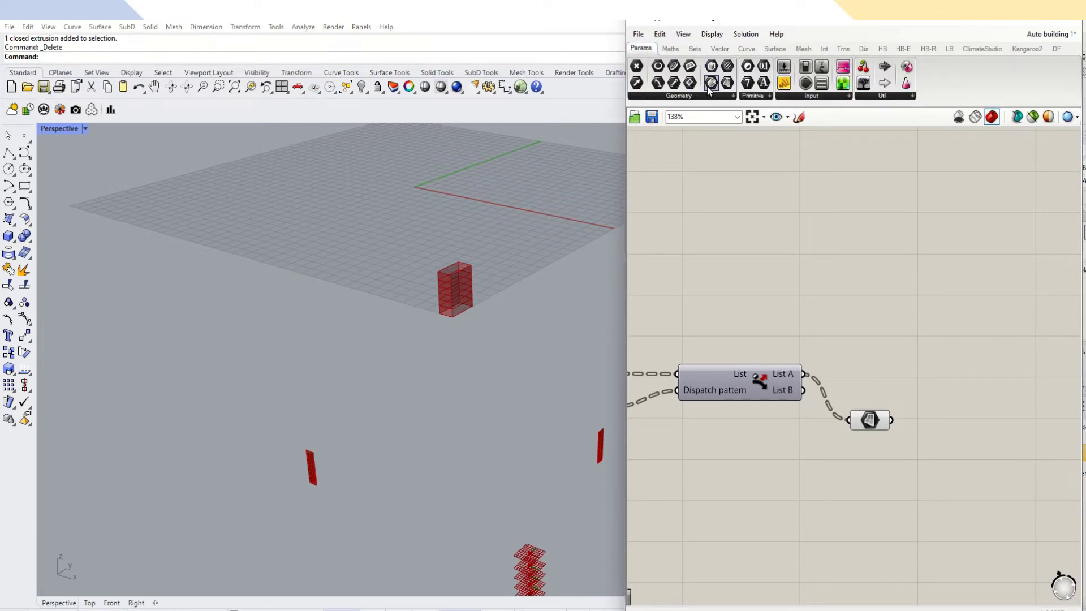
pyautogui.moveTo(673, 66); pyautogui.dragTo(937, 411)
pyautogui.scroll(1, 919, 427)
pyautogui.moveTo(1005, 413); pyautogui.dragTo(928, 416, button='right')
# Find the Surface parameter with the keyword "sur", place it beyond the Curve parameter and connect the Curve output to it.
pyautogui.doubleClick(970, 392)
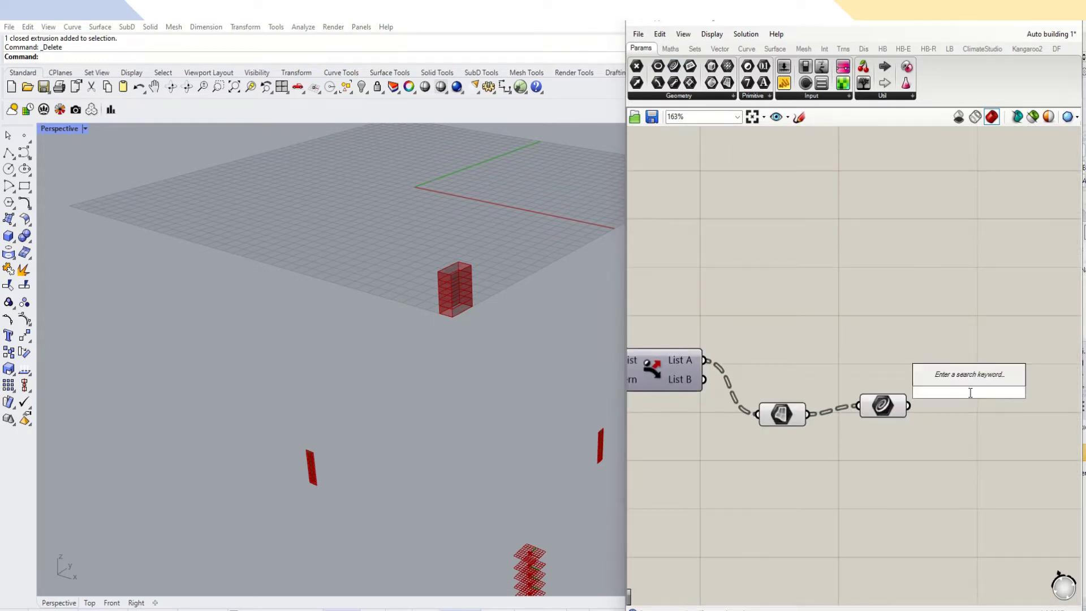
pyautogui.write('sur')
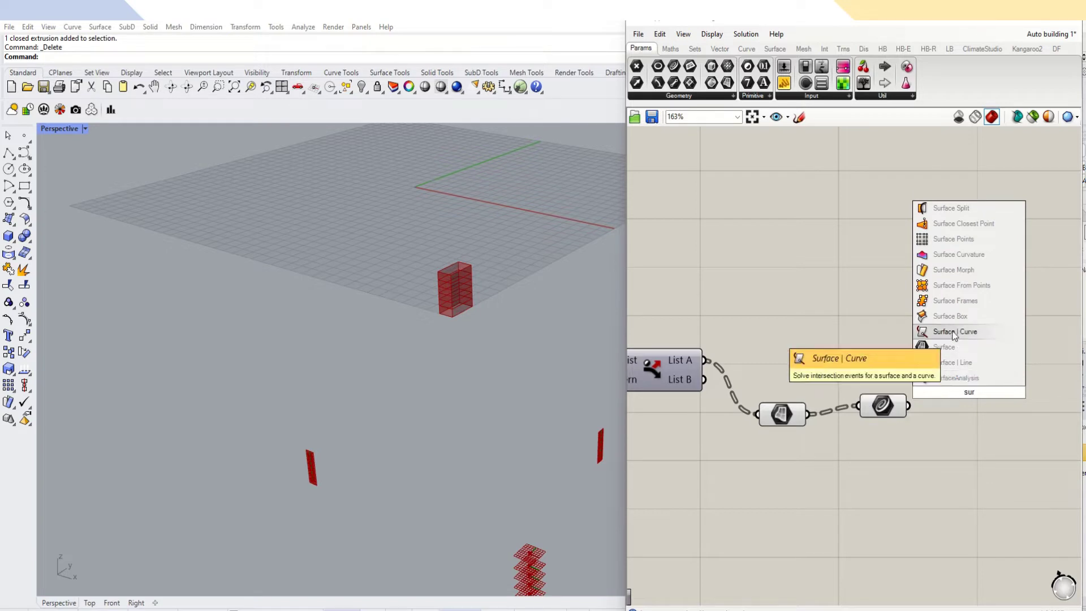
pyautogui.click(944, 346)
pyautogui.moveTo(908, 406); pyautogui.dragTo(943, 396)
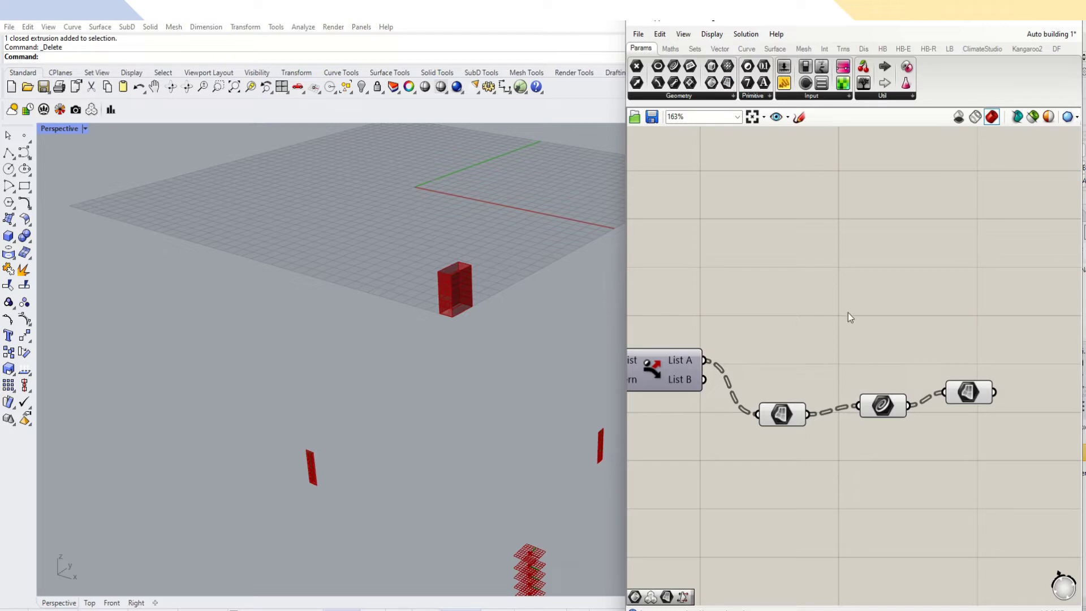
# Add a Flip component beyond the second Surface parameter and connect that parameter to its Surface input.
pyautogui.scroll(-4, 849, 316)
pyautogui.scroll(4, 942, 379)
pyautogui.doubleClick(945, 383)
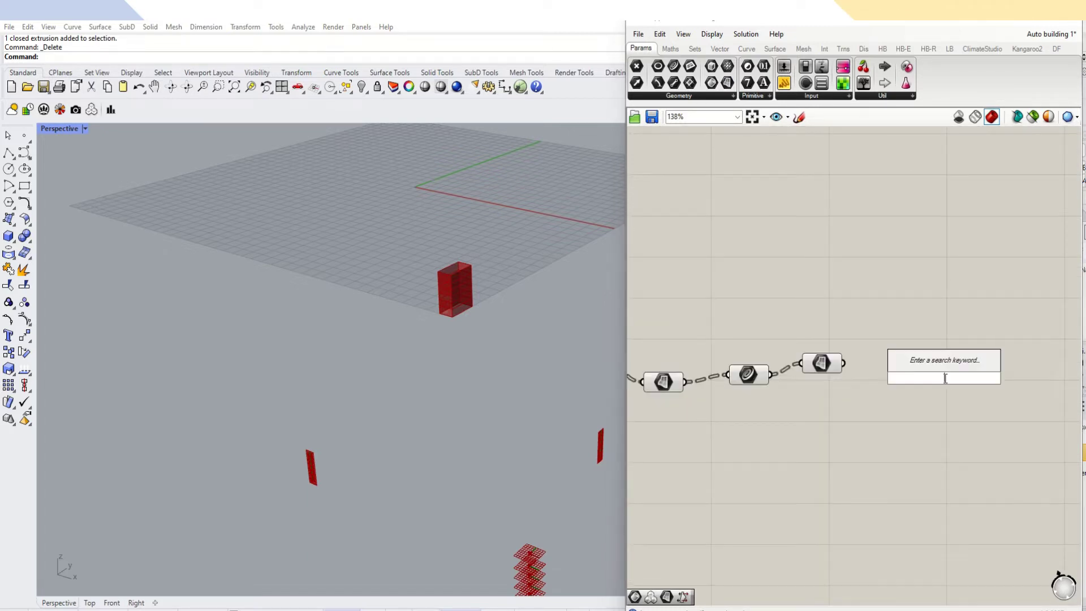
pyautogui.write('flip')
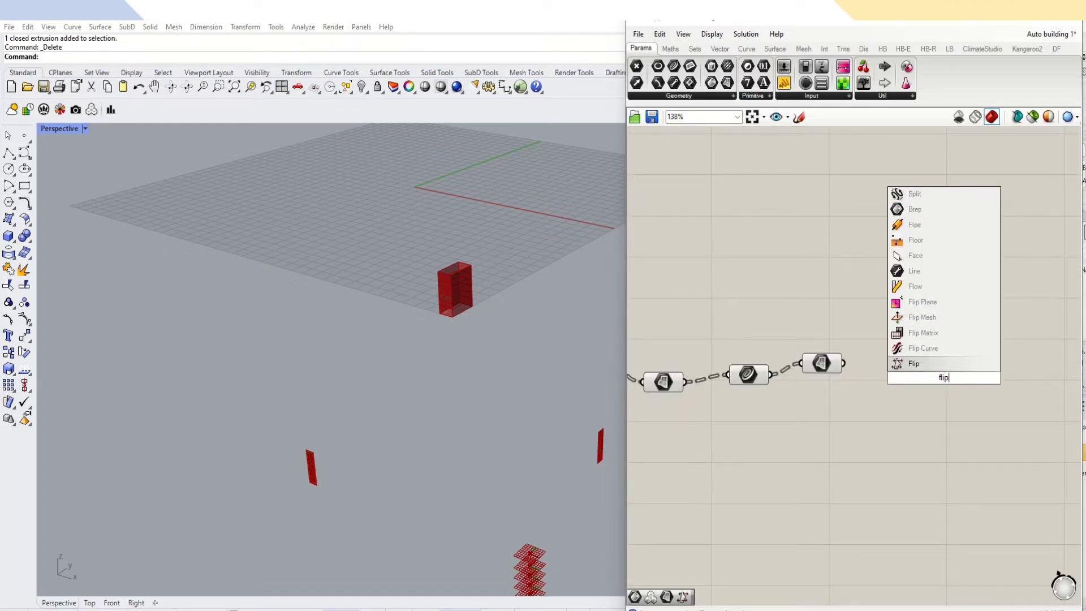
pyautogui.press('Return')
pyautogui.moveTo(844, 364); pyautogui.dragTo(904, 374)
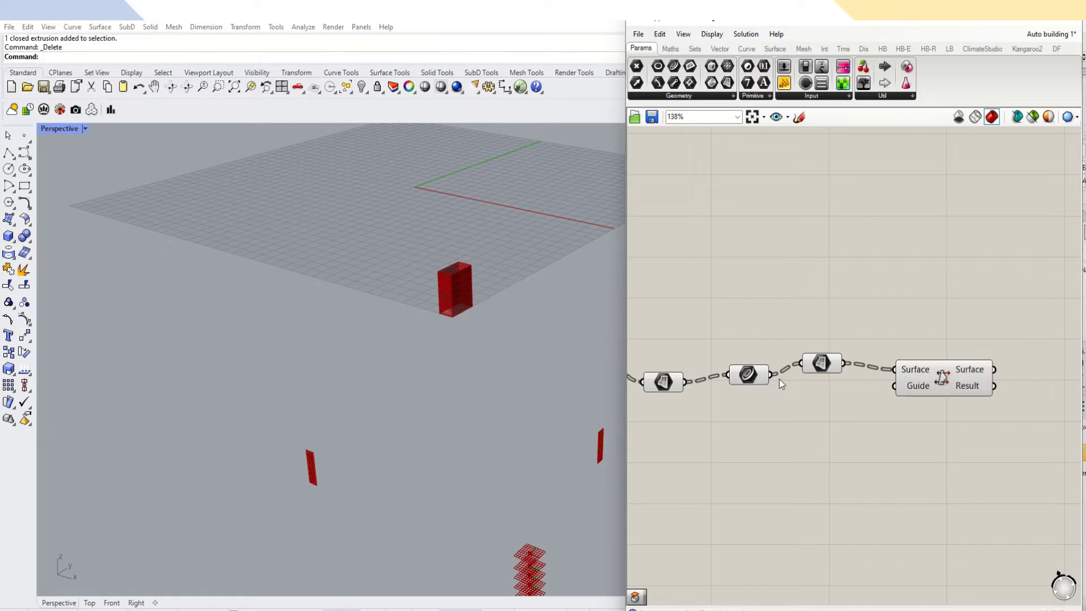
# Move the Curve parameter above the other components and connect the first Surface parameter to Flip's Guide input.
pyautogui.moveTo(758, 376); pyautogui.dragTo(719, 258)
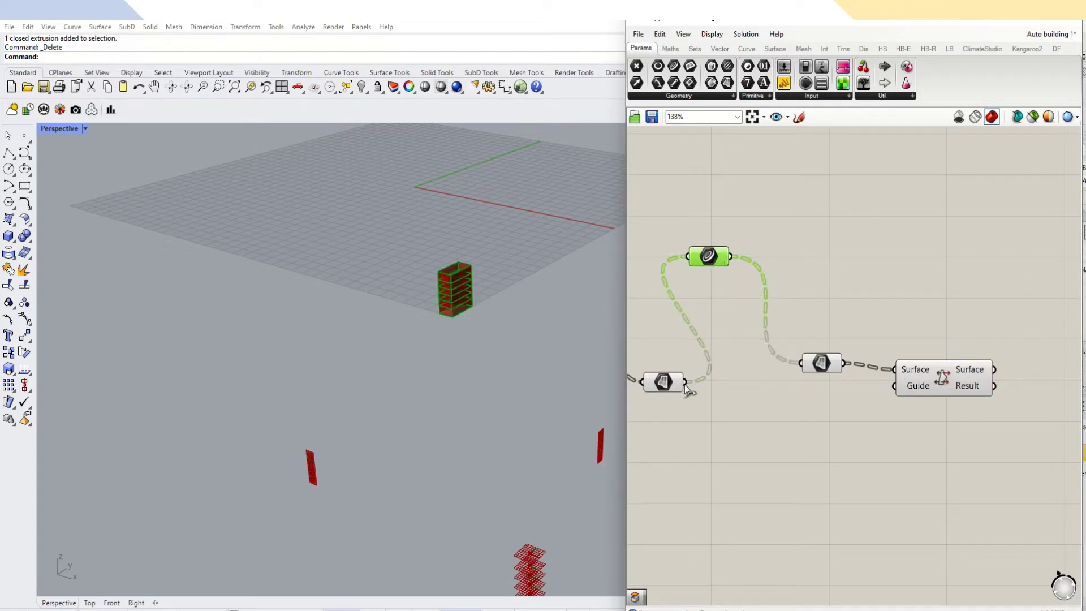
pyautogui.moveTo(684, 384); pyautogui.dragTo(892, 385)
pyautogui.click(840, 419)
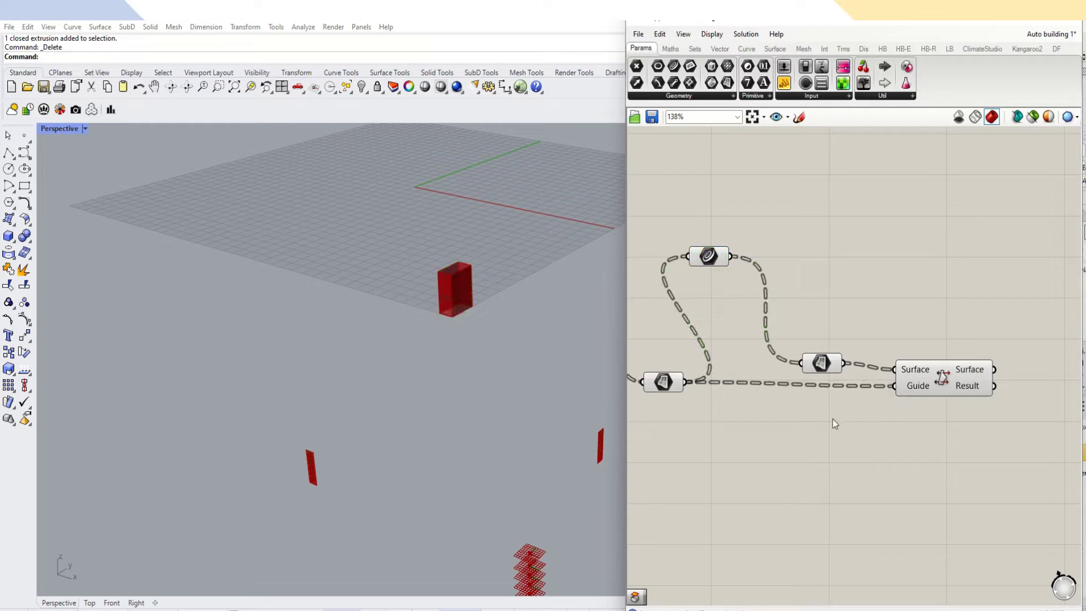
pyautogui.scroll(6, 461, 274)
pyautogui.scroll(-3, 464, 283)
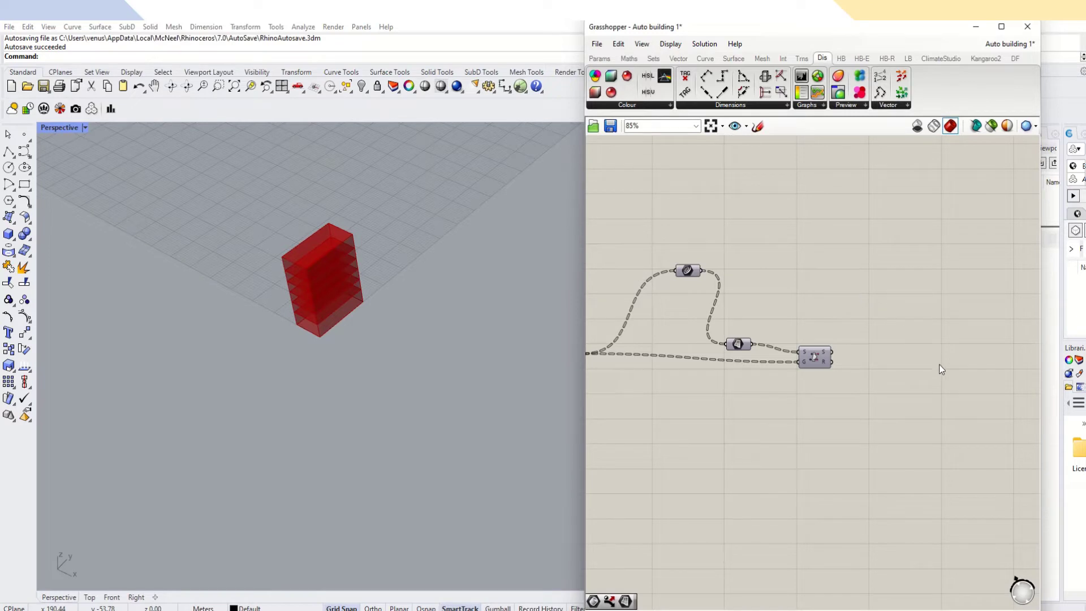
# Add another Surface parameter beyond Flip, set it to Flatten and connect Flip's Surface output to it.
pyautogui.scroll(3, 941, 367)
pyautogui.doubleClick(870, 325)
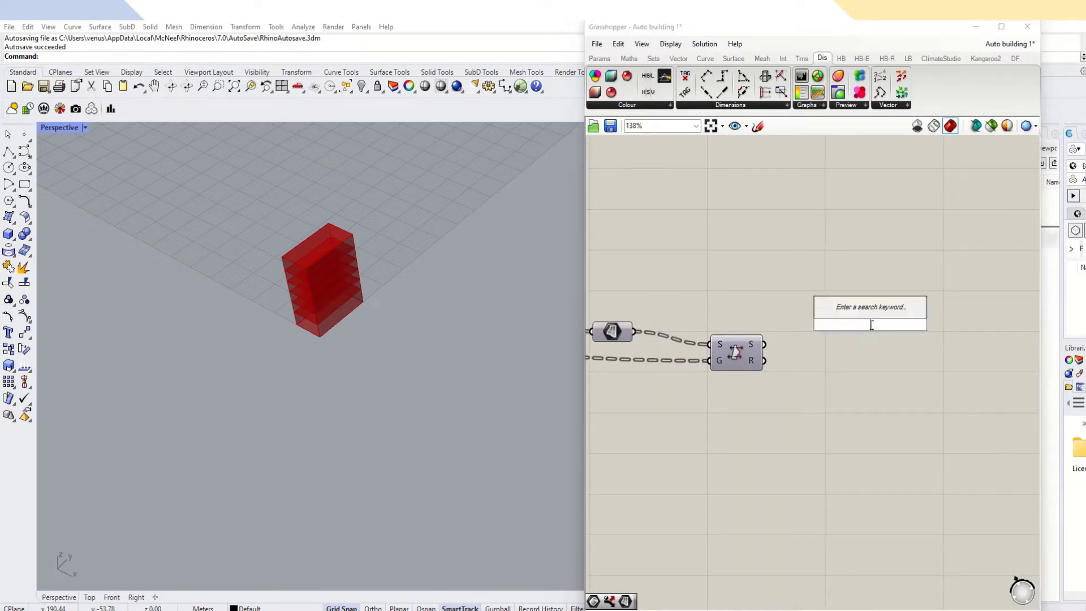
pyautogui.write('sur')
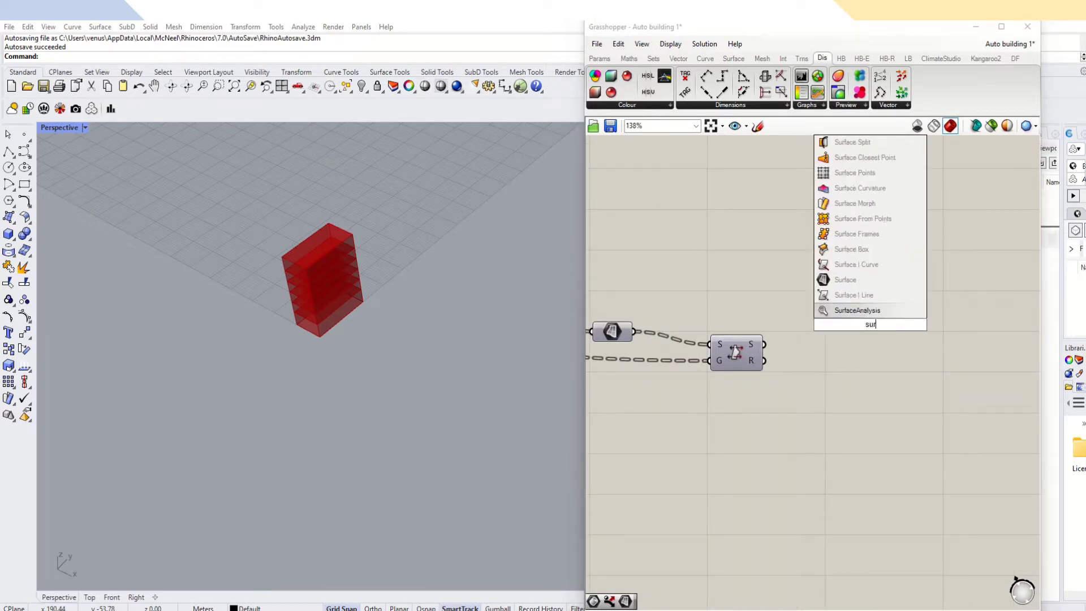
pyautogui.click(846, 276)
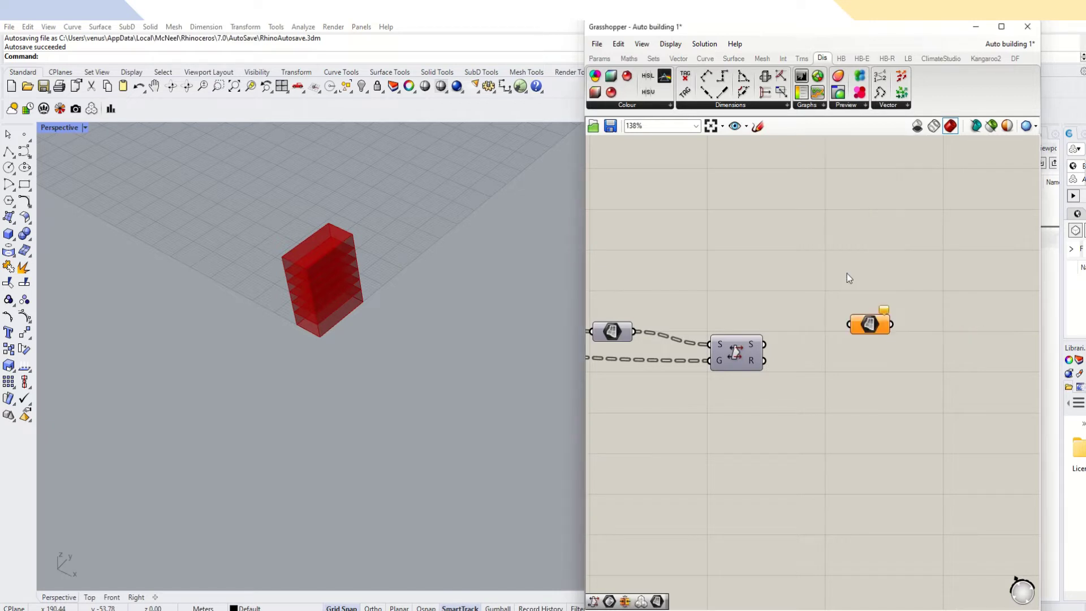
pyautogui.rightClick(865, 327)
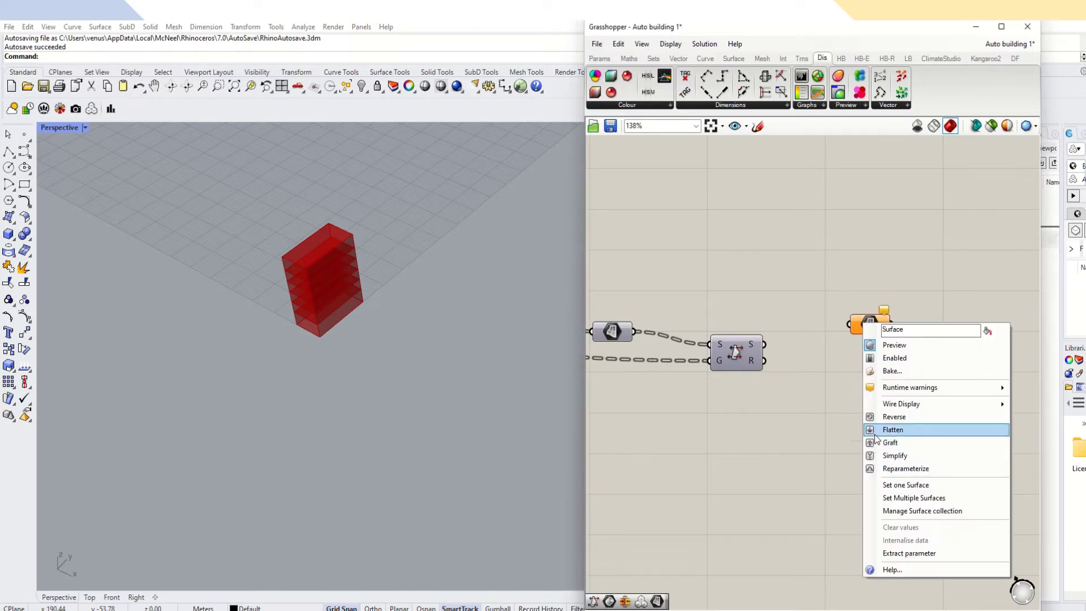
pyautogui.click(830, 403)
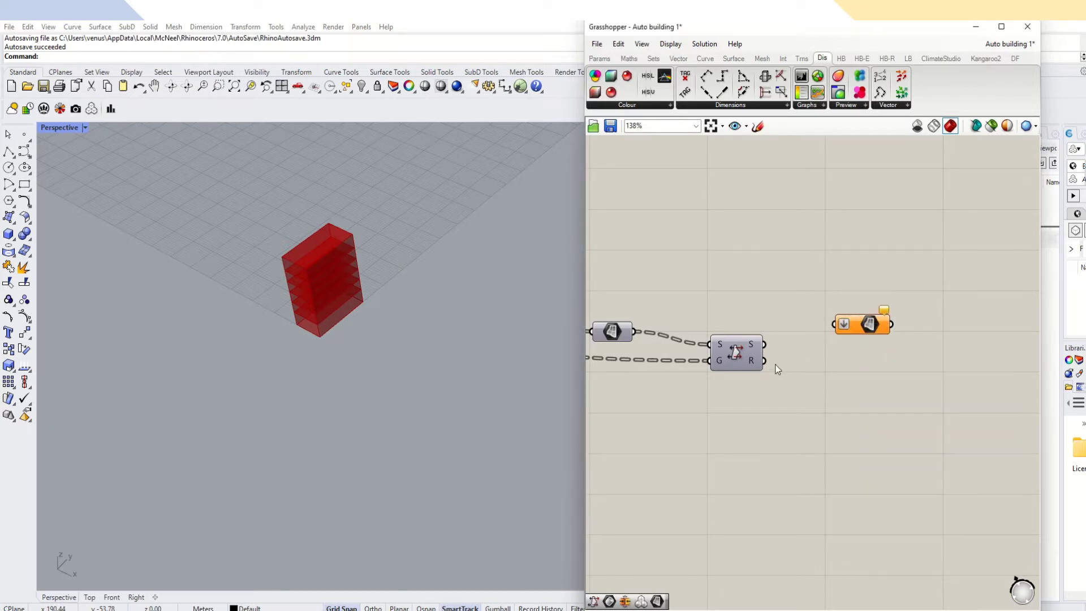
pyautogui.moveTo(764, 344); pyautogui.dragTo(858, 322)
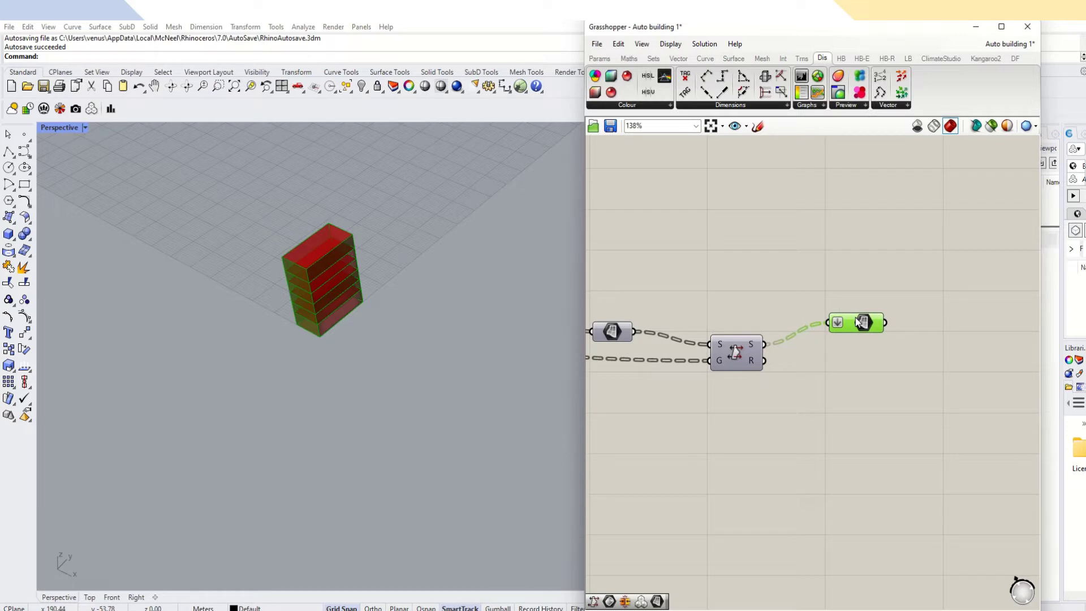
pyautogui.moveTo(863, 324)
# Place a Dimensions component above and beyond the flattened Surface parameter and connect that parameter to its Surface input.
pyautogui.click(733, 59)
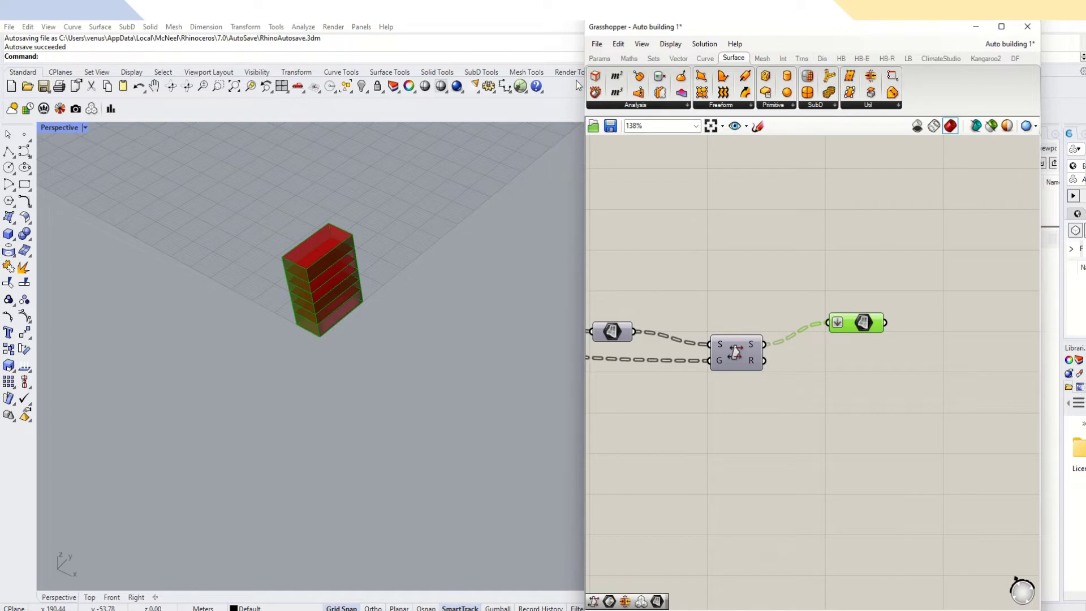
pyautogui.click(650, 106)
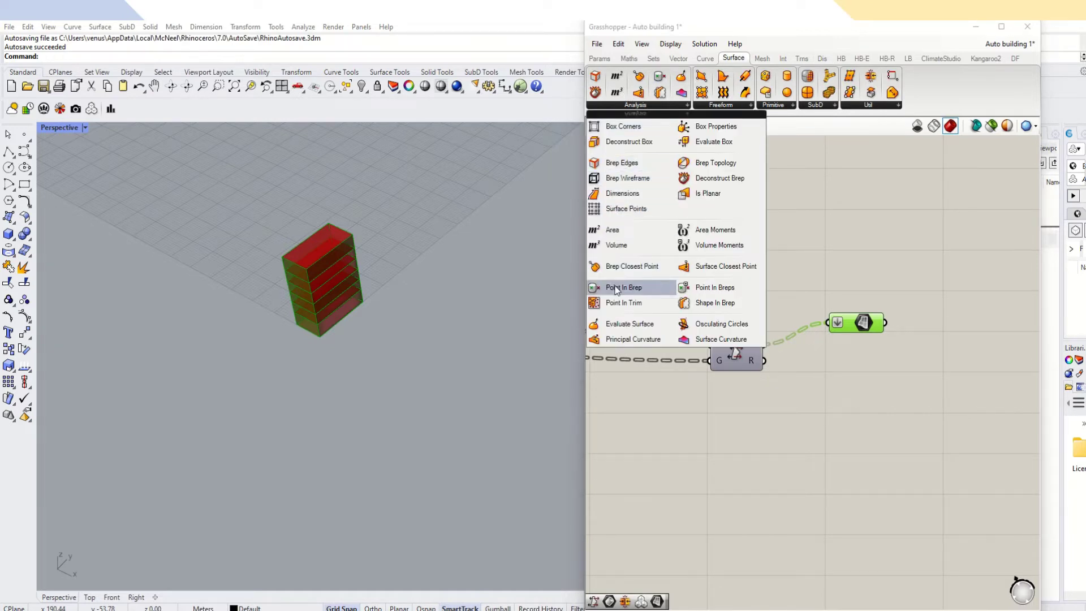
pyautogui.click(623, 193)
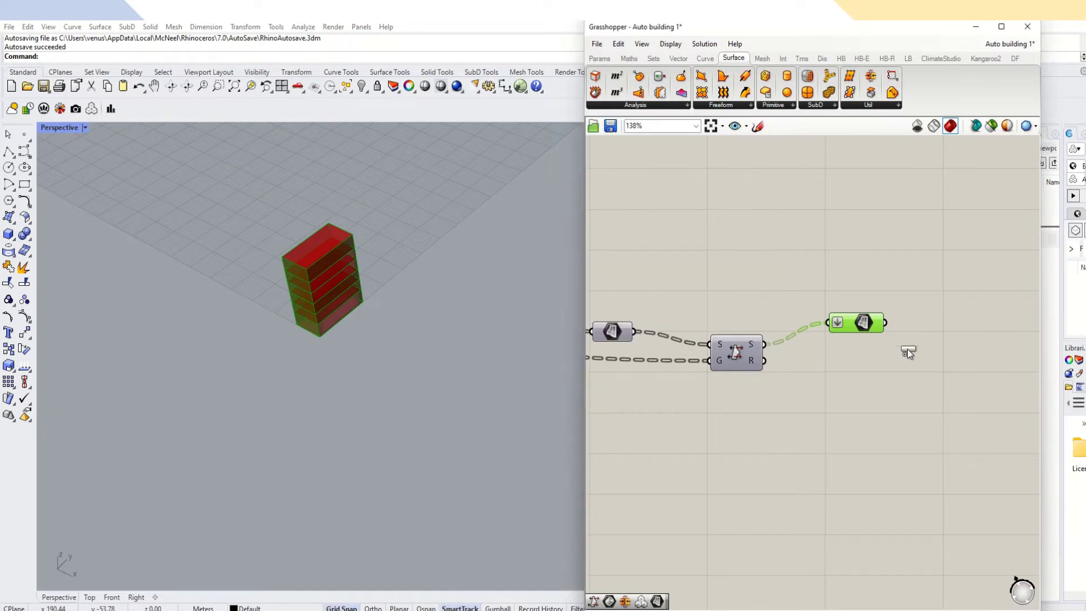
pyautogui.click(946, 362)
pyautogui.scroll(-1, 907, 362)
pyautogui.scroll(-1, 875, 349)
pyautogui.scroll(3, 921, 346)
pyautogui.click(939, 298)
pyautogui.moveTo(939, 294); pyautogui.dragTo(938, 243)
pyautogui.moveTo(815, 336); pyautogui.dragTo(863, 262)
pyautogui.scroll(-1, 849, 306)
pyautogui.scroll(2, 933, 356)
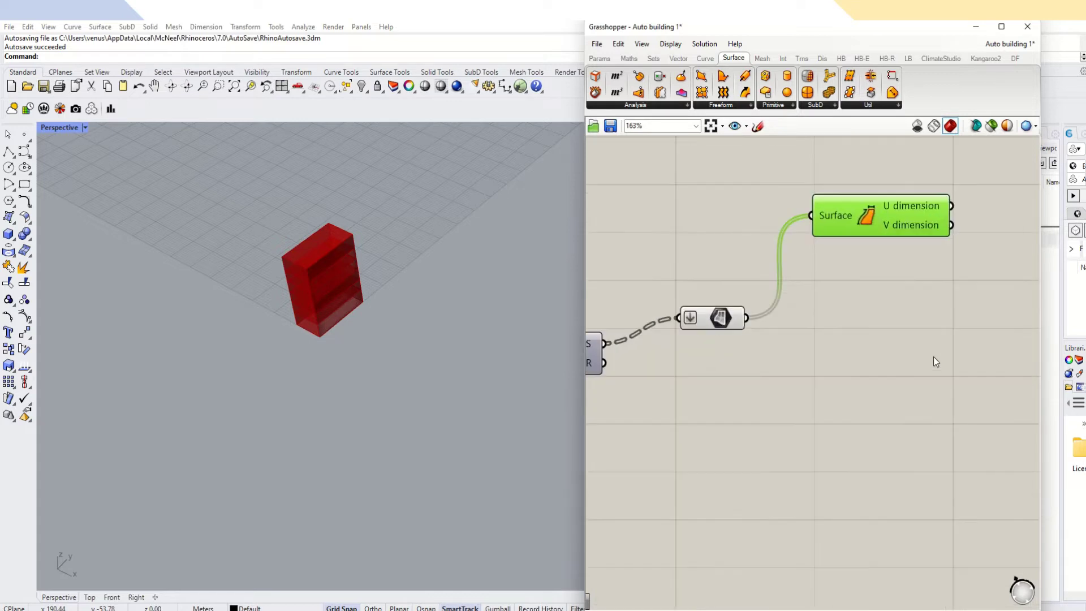
pyautogui.scroll(-1, 806, 321)
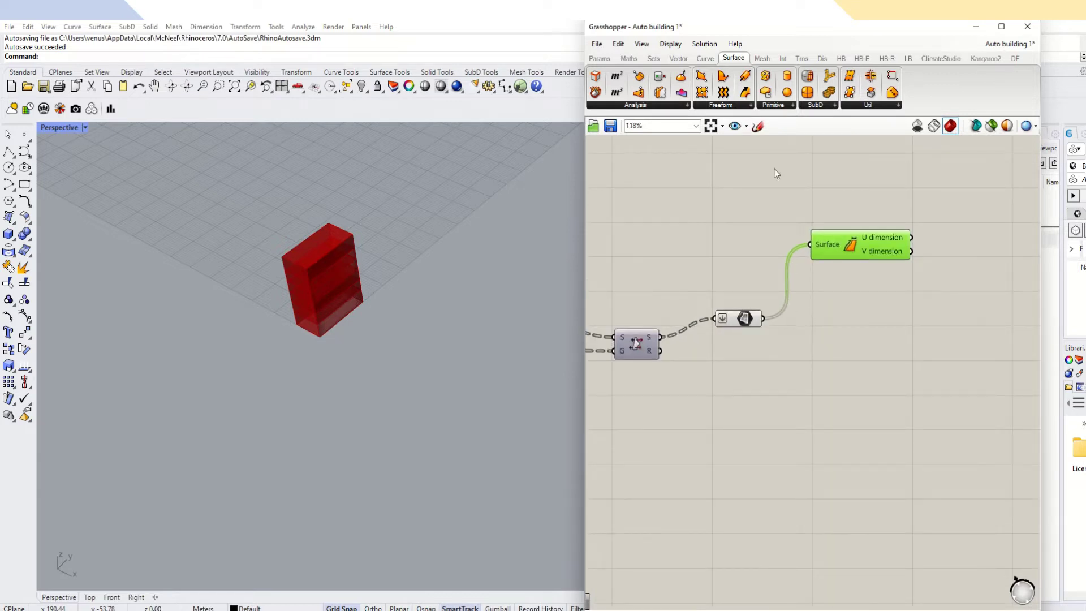
# Place a C# Script component and connect the U dimension output to its x input and V dimension to y.
pyautogui.click(629, 58)
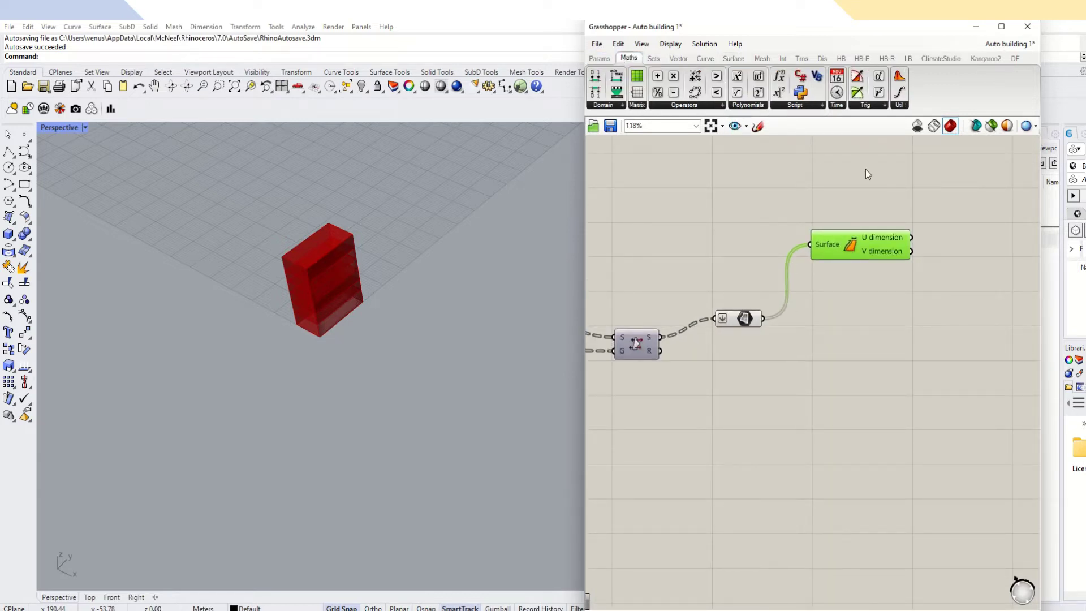
pyautogui.click(795, 106)
pyautogui.moveTo(792, 163); pyautogui.dragTo(975, 331)
pyautogui.click(973, 328)
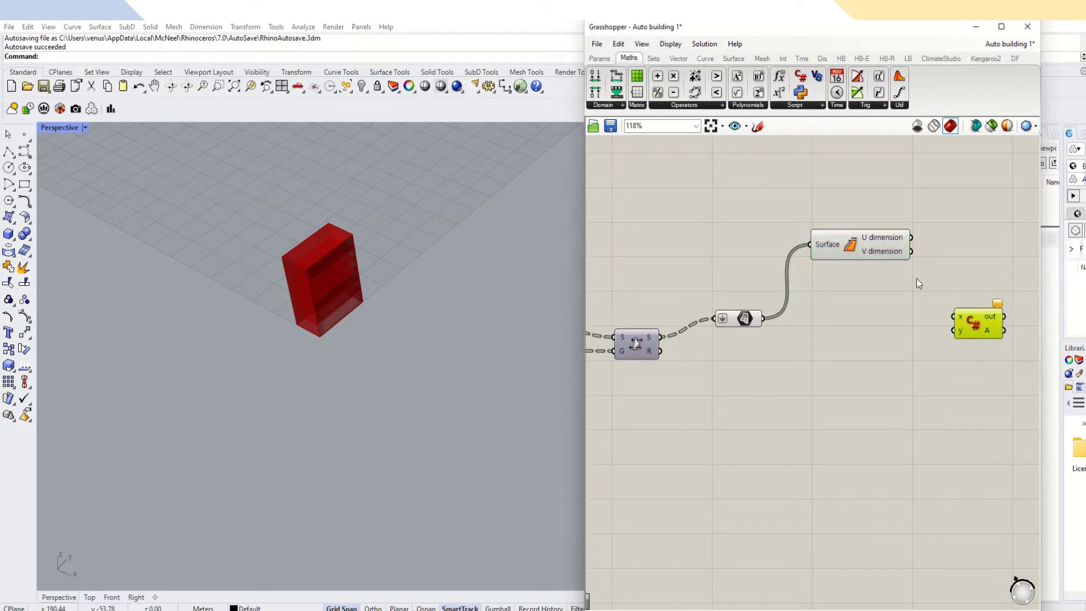
pyautogui.moveTo(923, 262); pyautogui.dragTo(955, 317)
pyautogui.moveTo(912, 251); pyautogui.dragTo(955, 331)
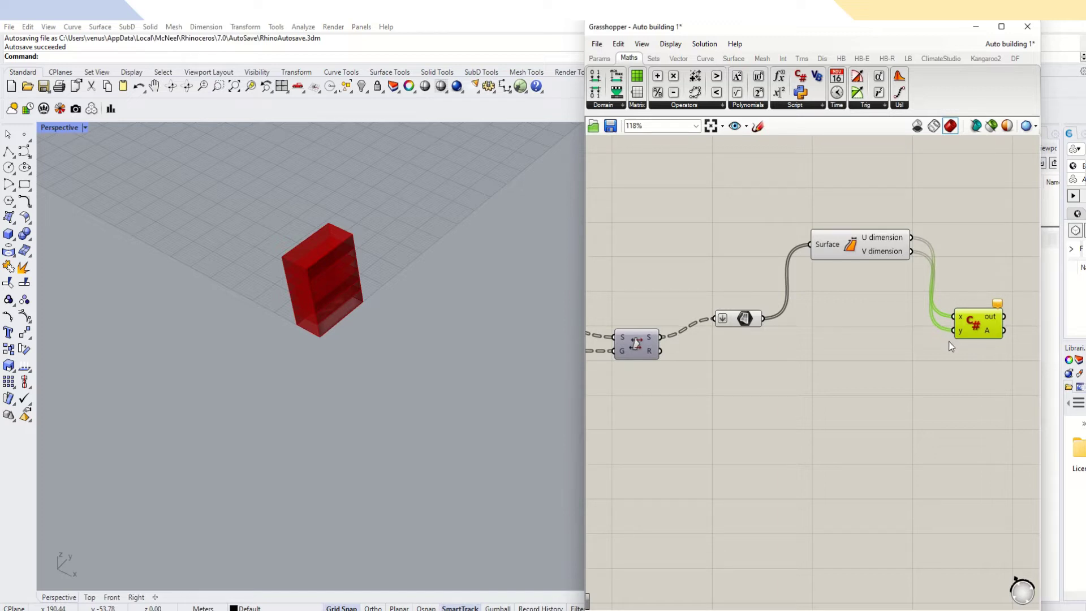
pyautogui.scroll(2, 982, 325)
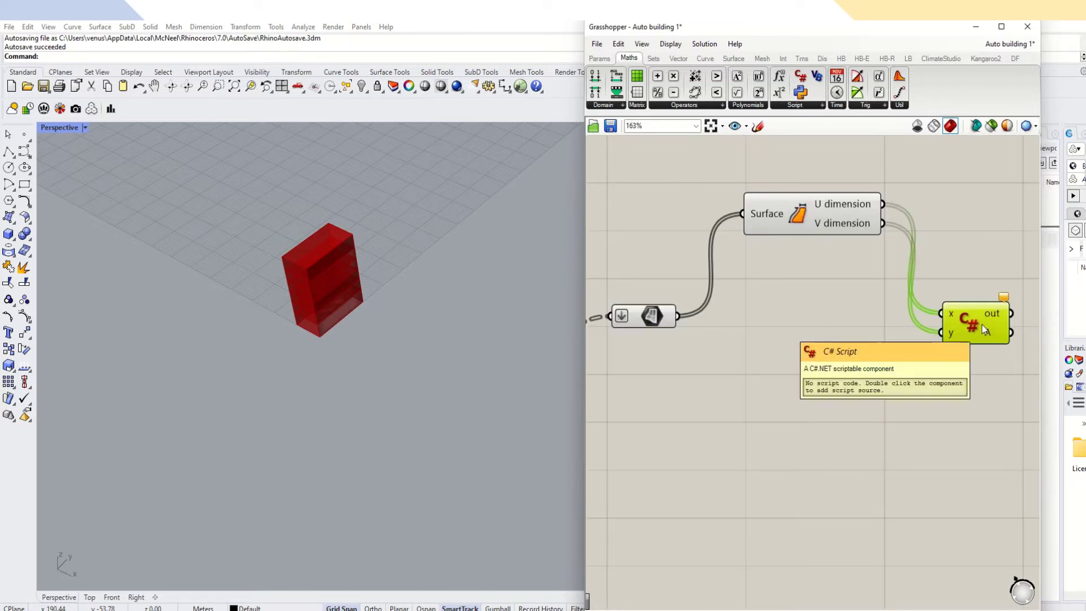
pyautogui.click(819, 106)
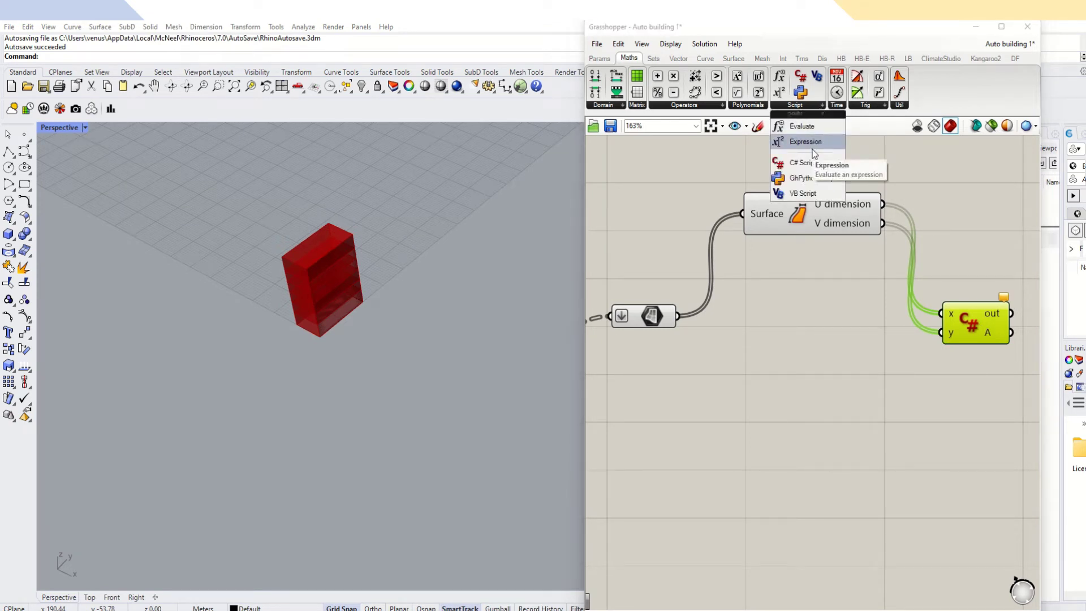
pyautogui.click(856, 374)
pyautogui.moveTo(1005, 303)
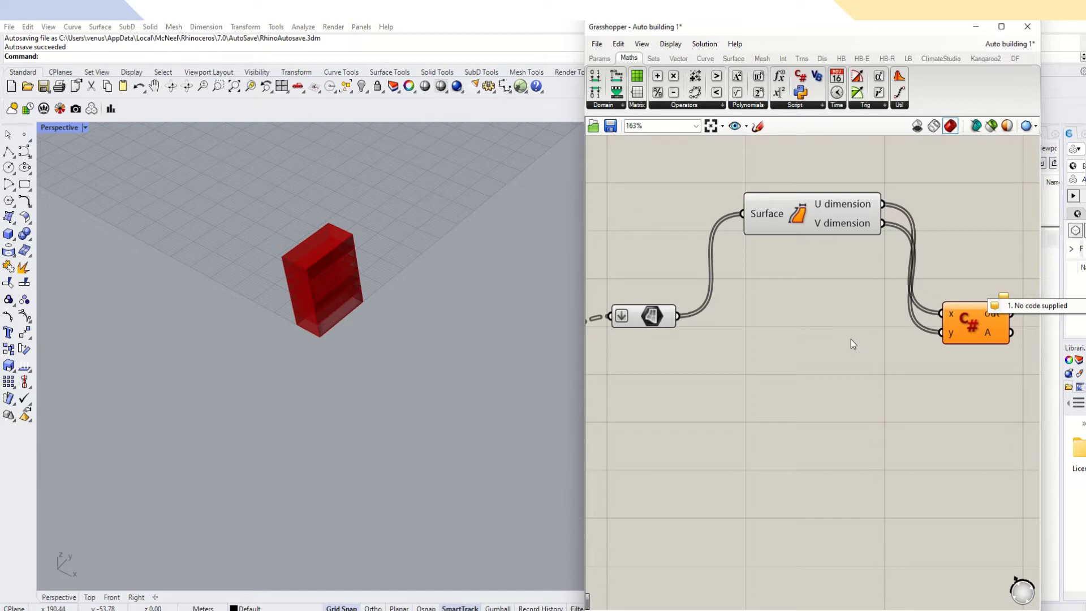
# Place a Divide Domain² component on the canvas.
pyautogui.click(612, 106)
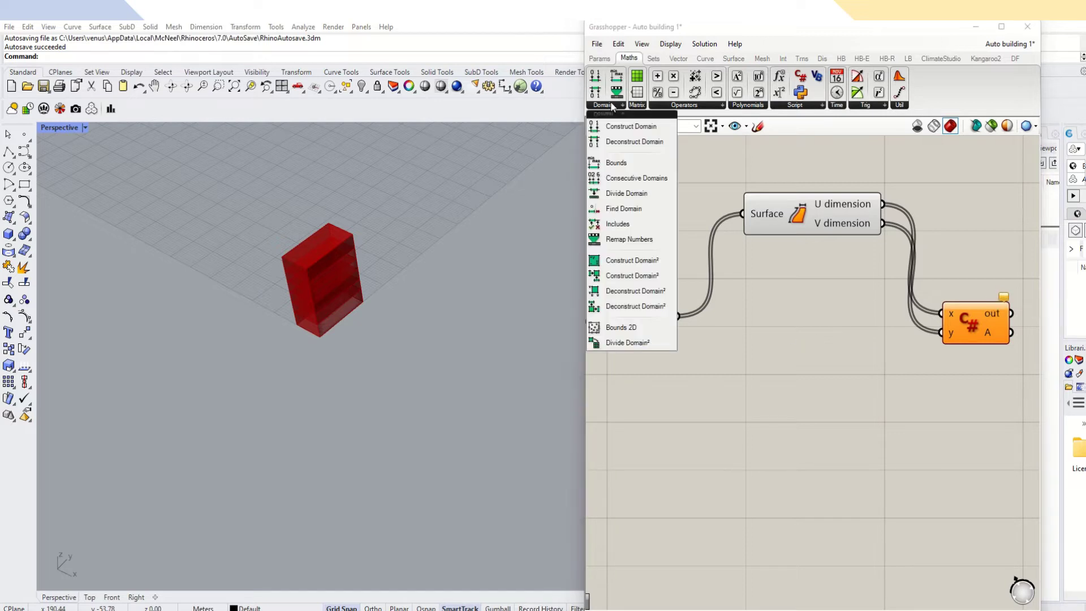
pyautogui.scroll(-3, 798, 415)
pyautogui.moveTo(628, 342); pyautogui.dragTo(816, 354)
pyautogui.scroll(2, 871, 350)
pyautogui.scroll(4, 816, 354)
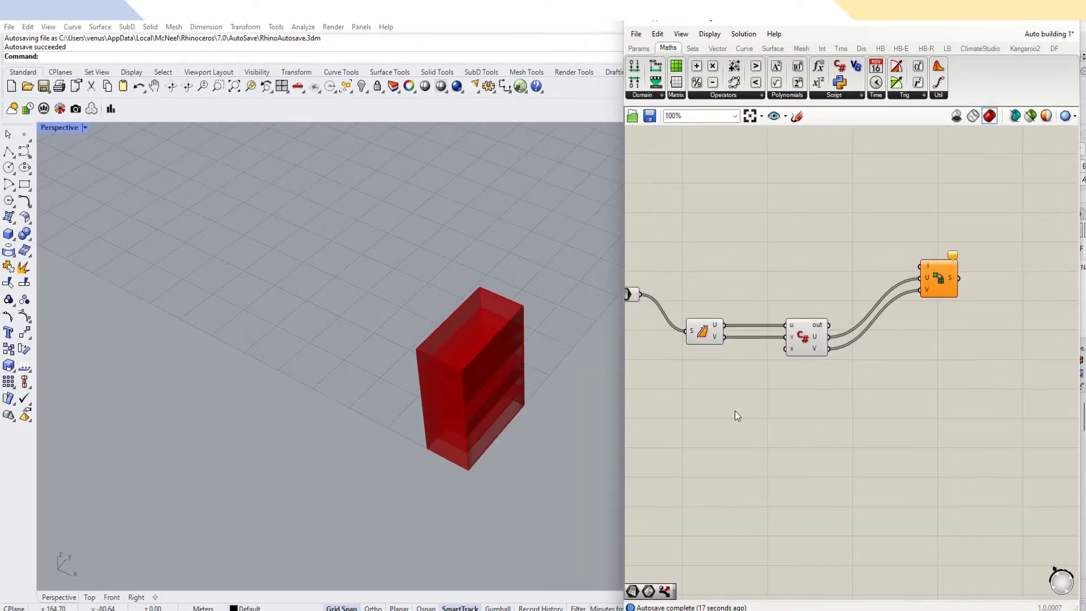
# Add a number slider with the value 30 below the Dimensions component.
pyautogui.scroll(-2, 735, 411)
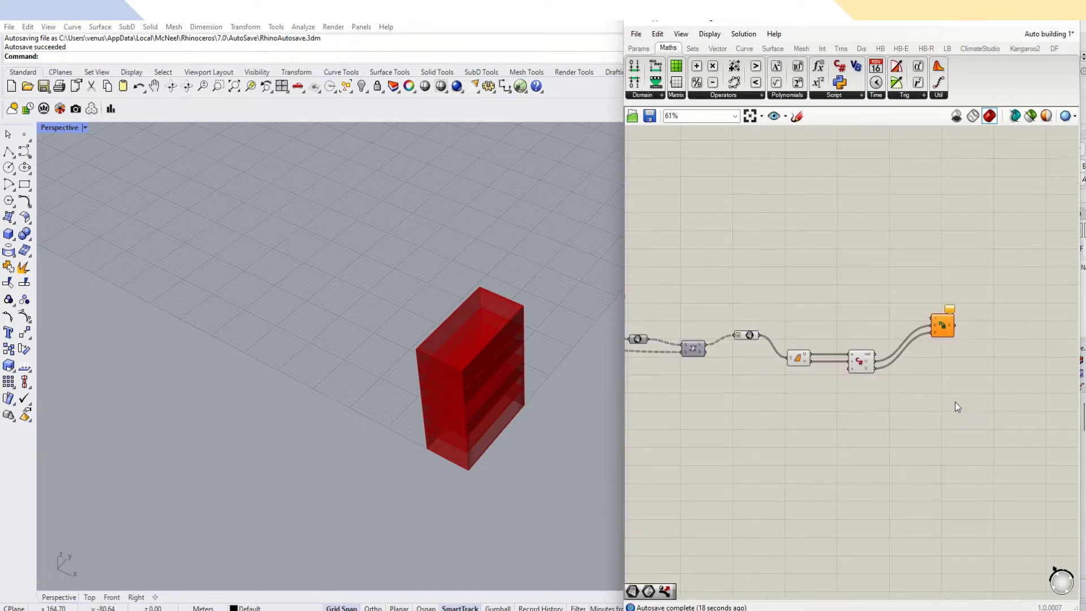
pyautogui.doubleClick(780, 389)
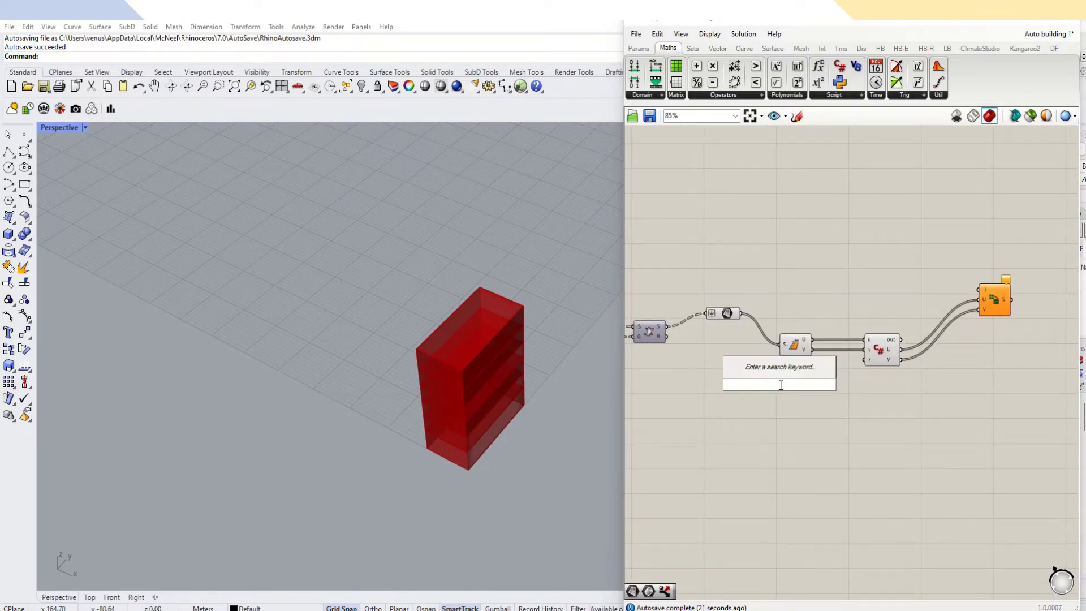
pyautogui.write('30')
pyautogui.click(774, 369)
# Set the new slider's minimum to 1 and its maximum to 30.
pyautogui.rightClick(786, 387)
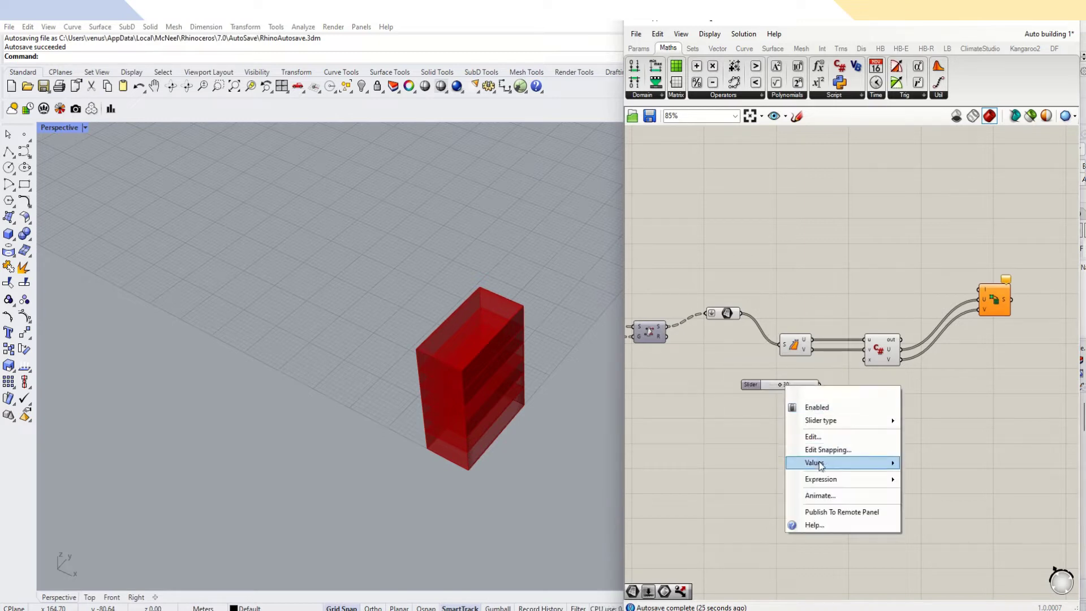
pyautogui.moveTo(827, 463)
pyautogui.click(1001, 465)
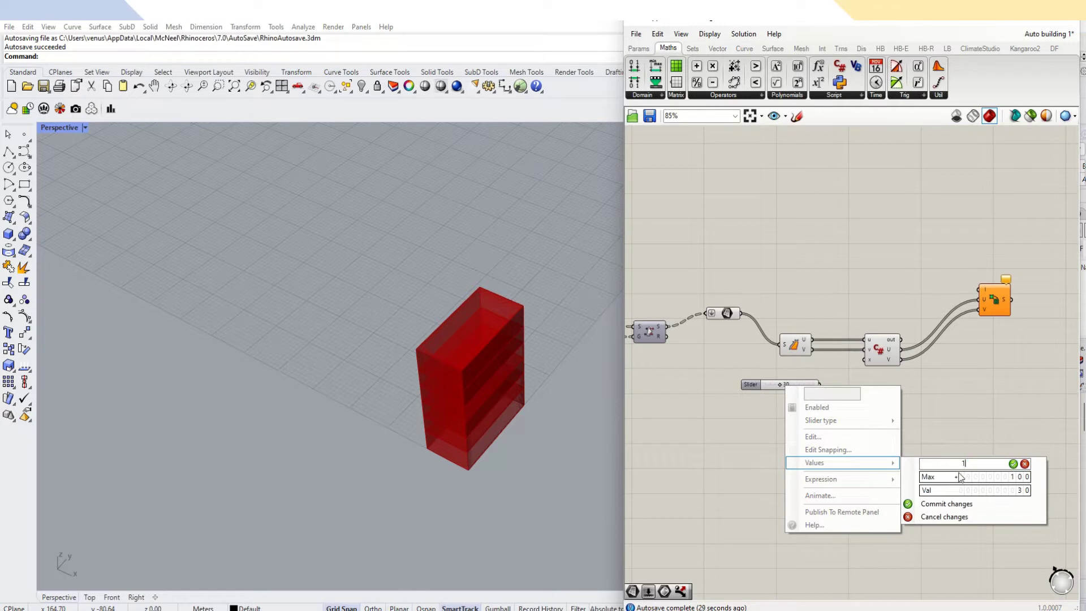
pyautogui.click(977, 476)
pyautogui.write('30')
pyautogui.press('Return')
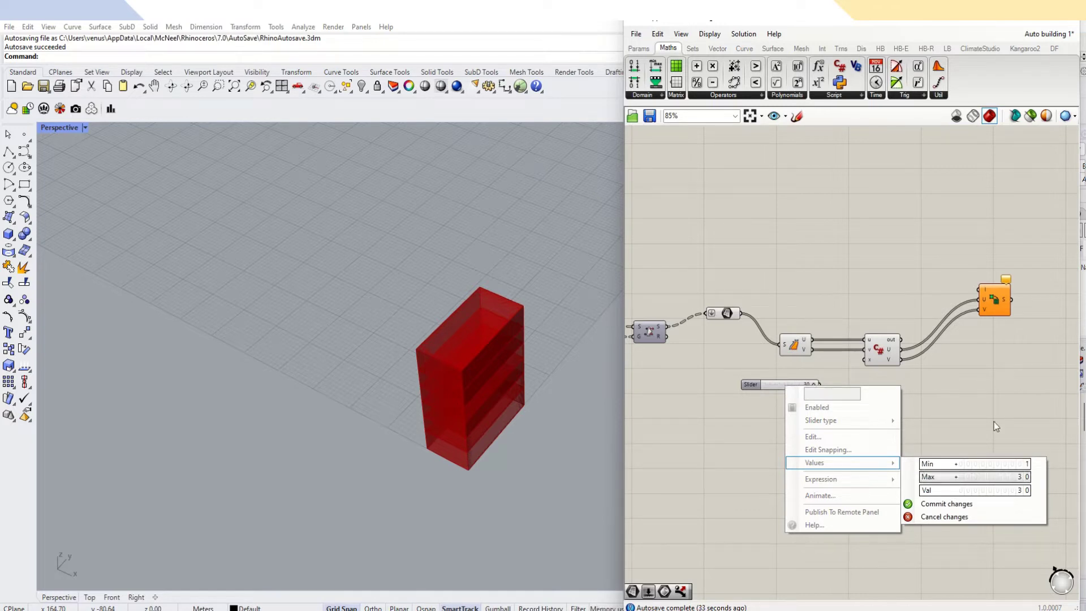
# Connect the slider to the C# Script's x input and the flipped-surface parameter to the Divide Domain² I input.
pyautogui.click(996, 427)
pyautogui.moveTo(820, 384); pyautogui.dragTo(866, 359)
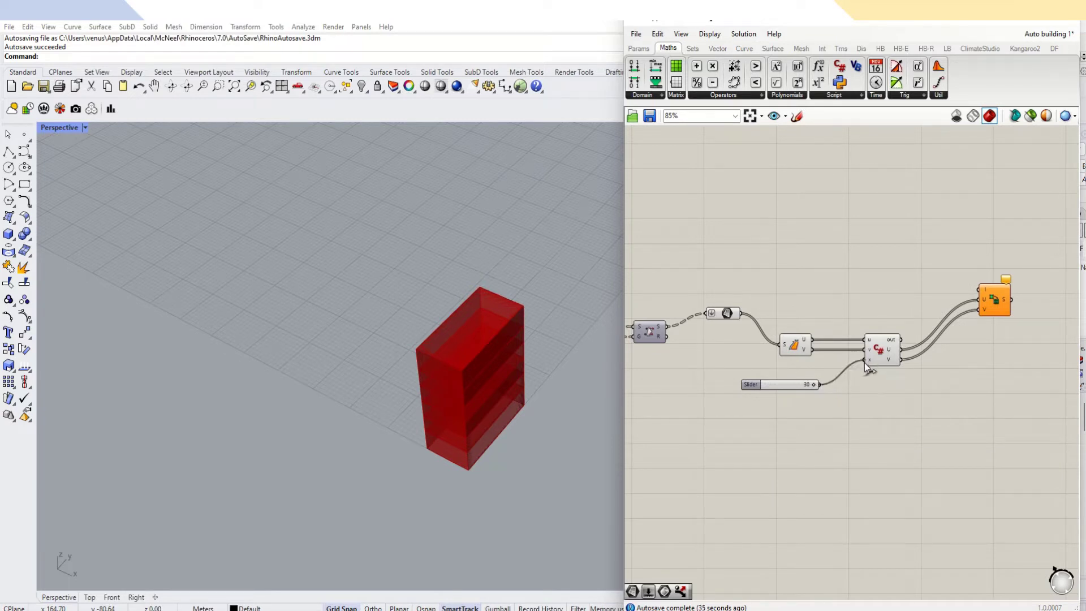
pyautogui.moveTo(741, 313); pyautogui.dragTo(959, 334)
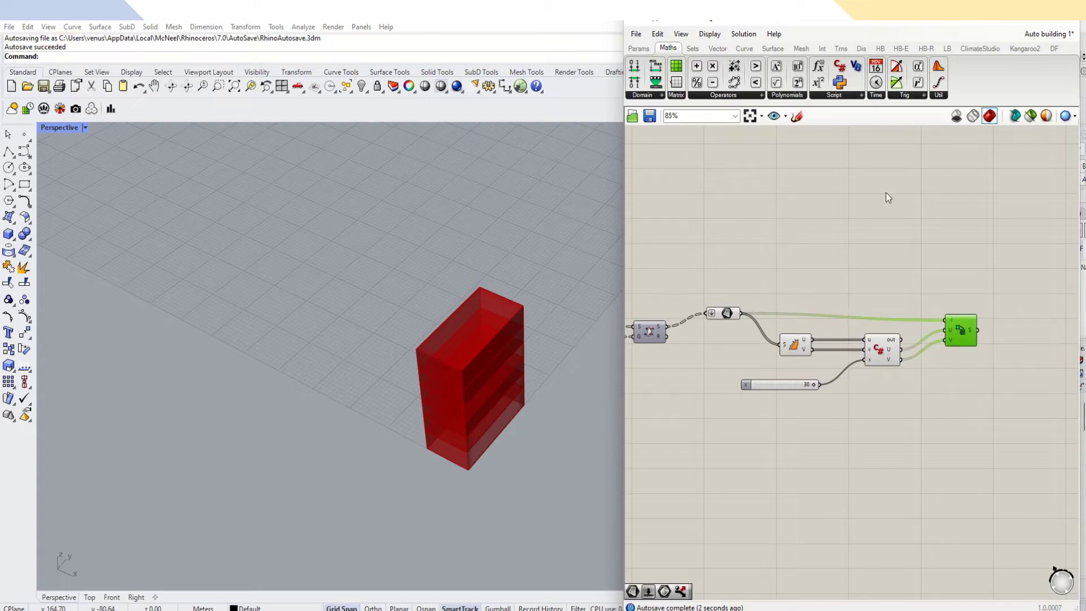
# Place an Isotrim component after the Divide Domain² component.
pyautogui.click(772, 48)
pyautogui.click(905, 92)
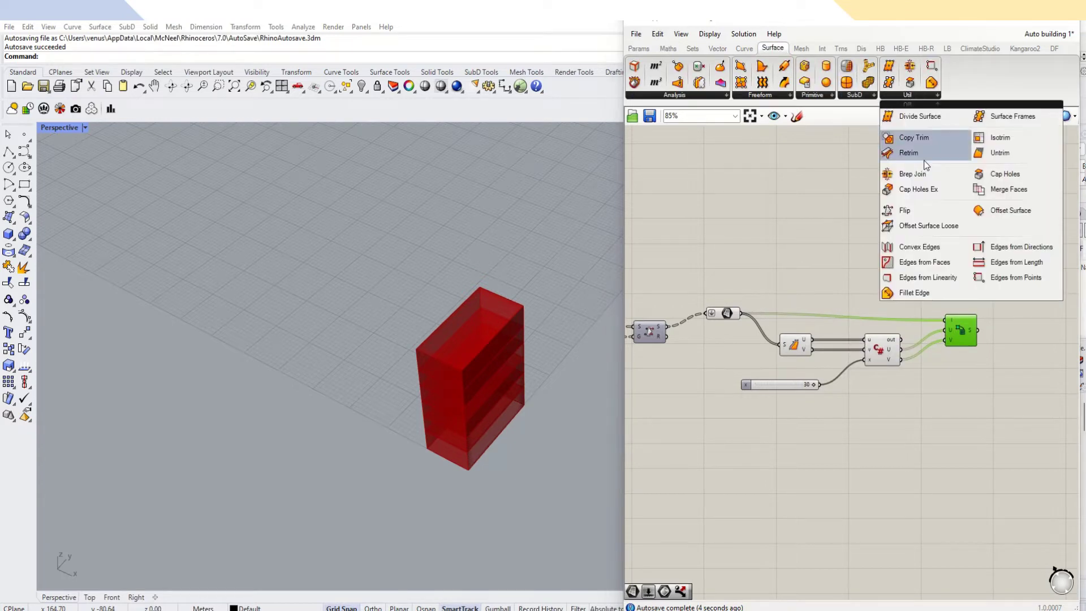
pyautogui.moveTo(1000, 141); pyautogui.dragTo(1031, 370)
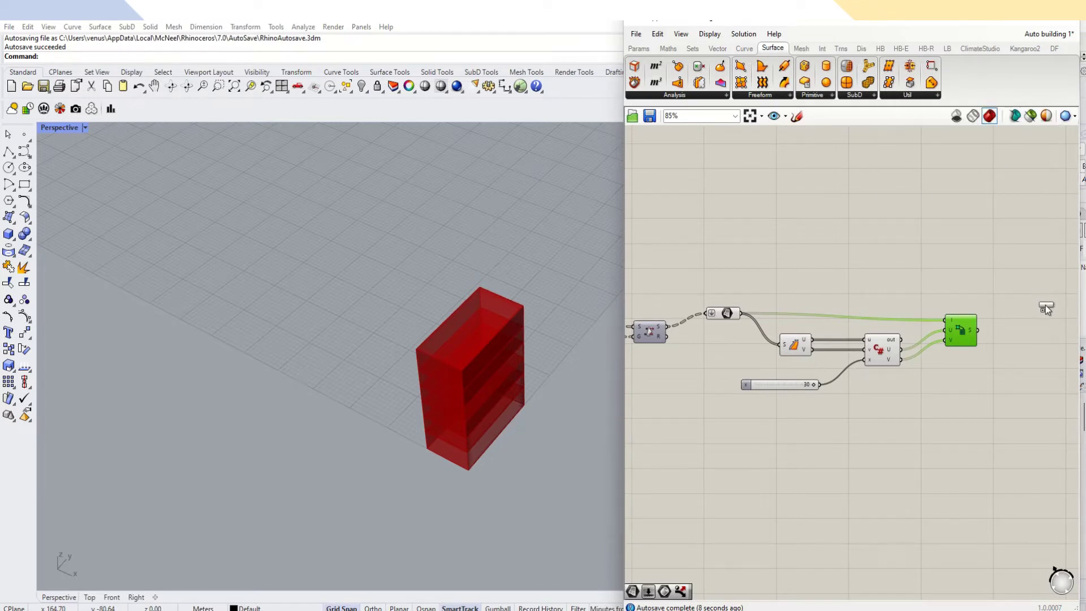
pyautogui.moveTo(1031, 308); pyautogui.dragTo(1029, 309)
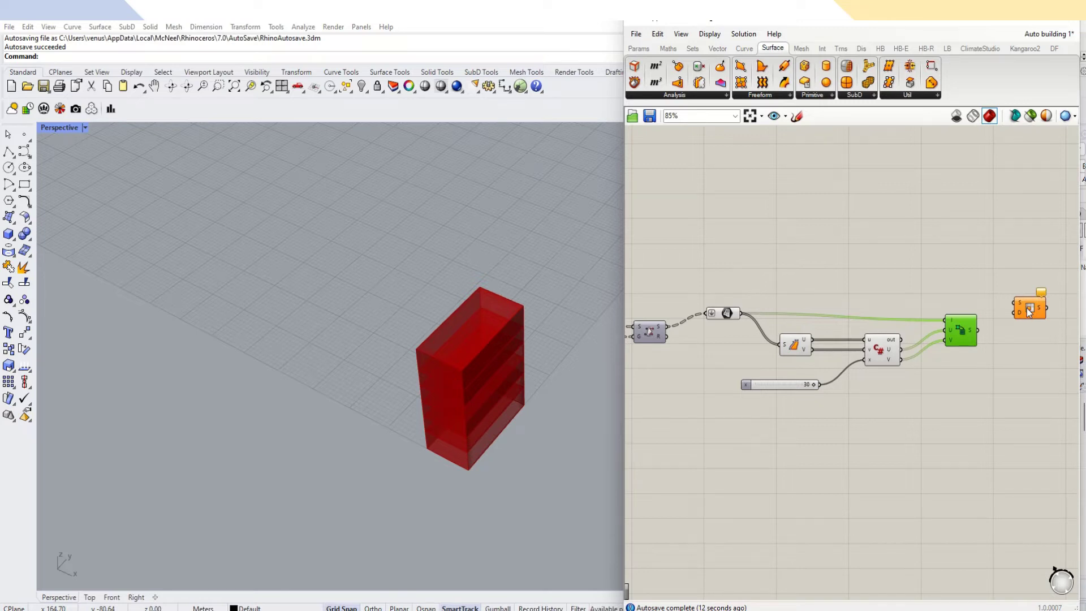
# Apply Simplify and Graft to the S input of the Isotrim component.
pyautogui.scroll(2, 1028, 311)
pyautogui.rightClick(1021, 299)
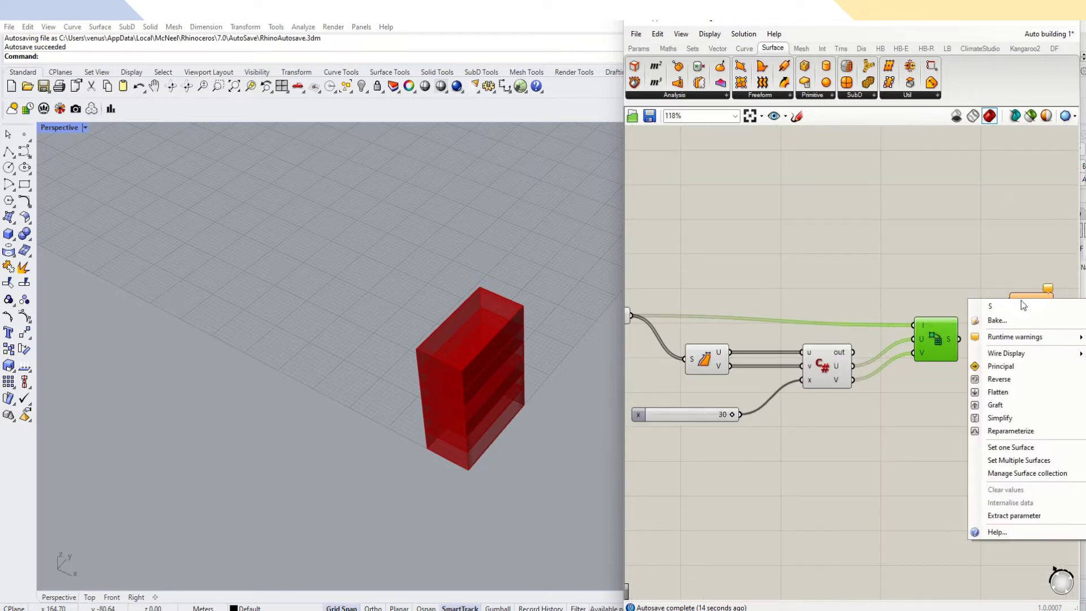
pyautogui.click(998, 418)
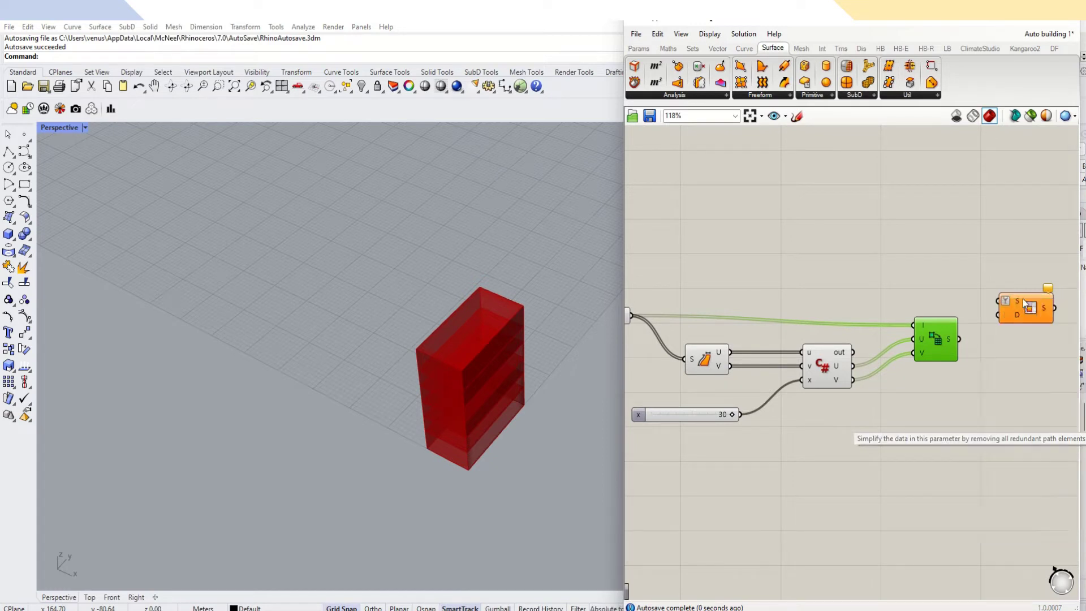
pyautogui.rightClick(1020, 299)
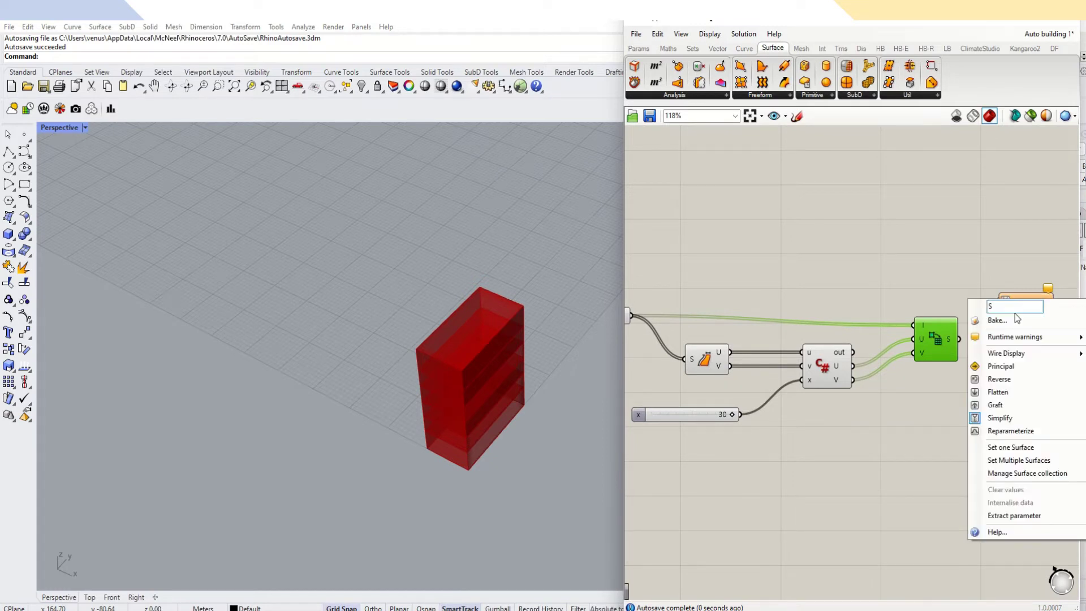
pyautogui.click(1013, 402)
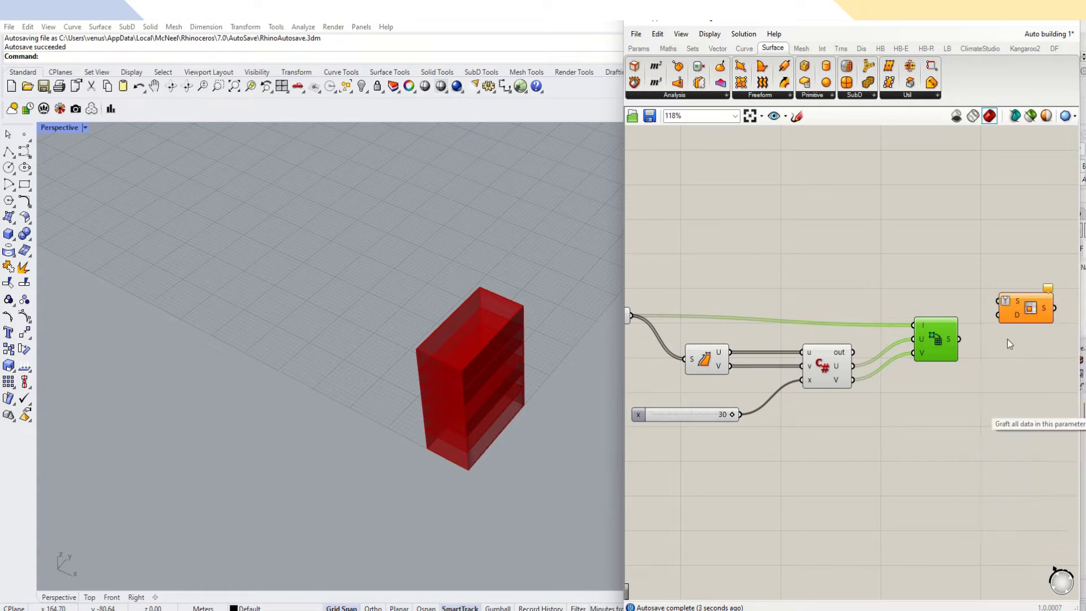
# Connect the flipped-surface parameter to Isotrim's S input and the Divide Domain² output to its D input.
pyautogui.scroll(-3, 1022, 352)
pyautogui.moveTo(782, 330); pyautogui.dragTo(1047, 334)
pyautogui.click(1044, 361)
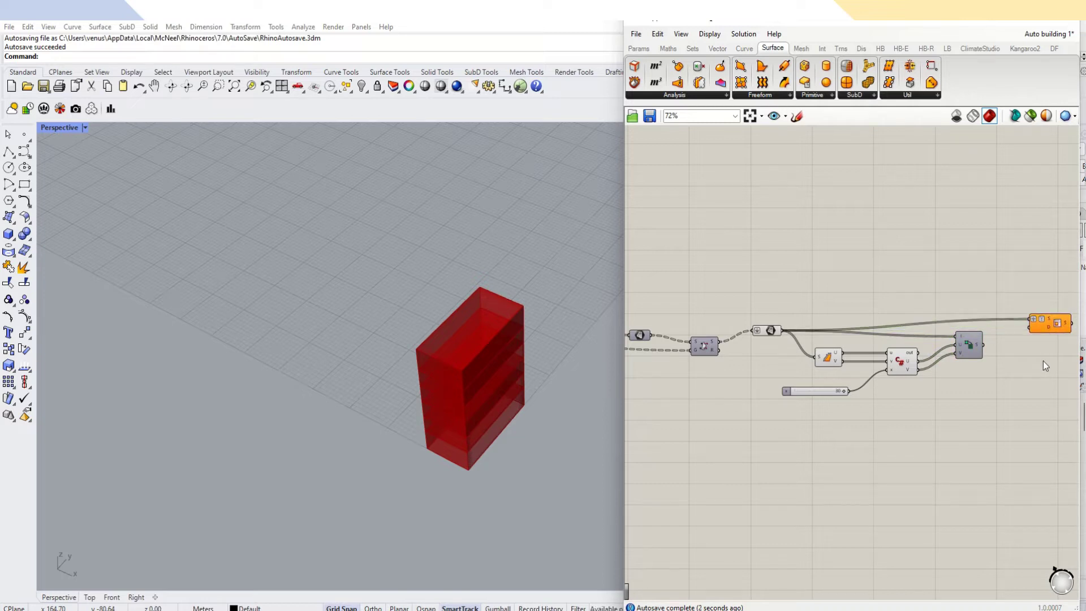
pyautogui.moveTo(984, 345); pyautogui.dragTo(1015, 337)
pyautogui.moveTo(1013, 341); pyautogui.dragTo(848, 372, button='right')
pyautogui.scroll(4, 986, 361)
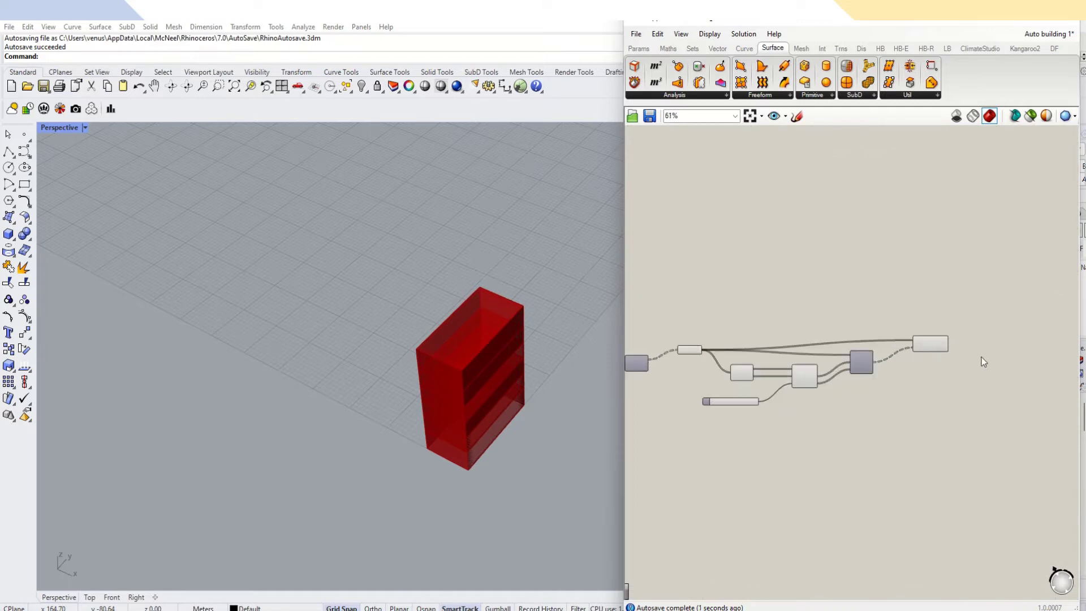
pyautogui.moveTo(890, 336); pyautogui.dragTo(893, 311)
pyautogui.scroll(3, 491, 422)
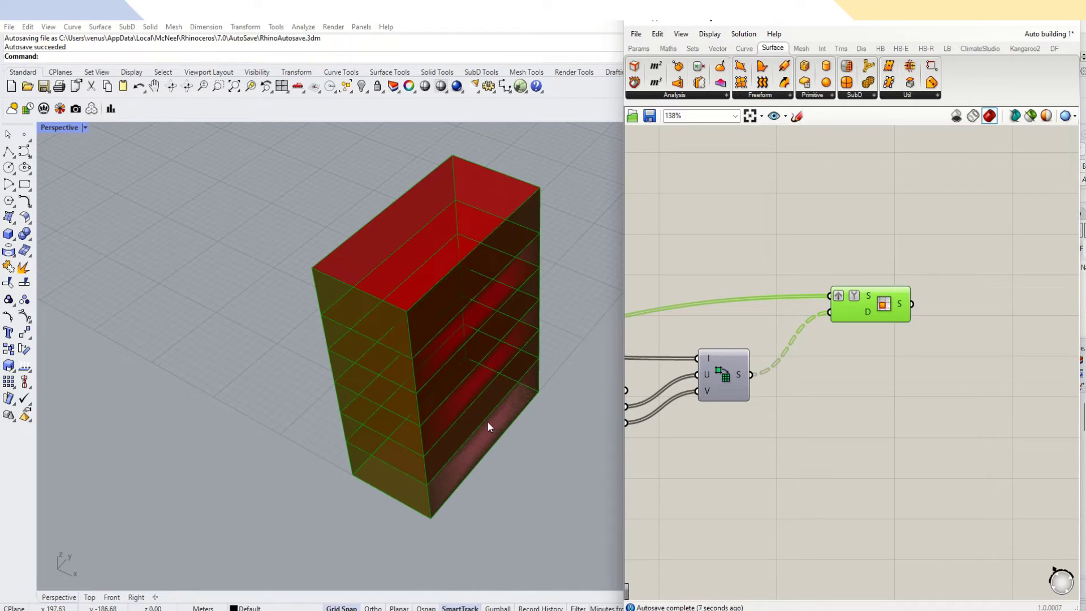
pyautogui.scroll(-3, 487, 424)
pyautogui.scroll(-5, 881, 335)
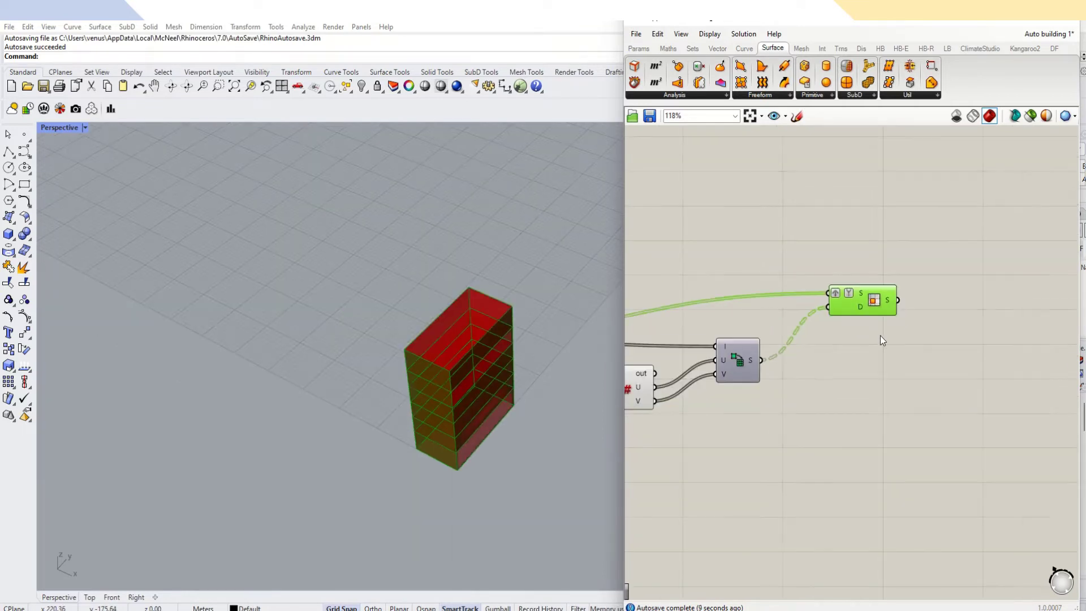
pyautogui.scroll(3, 1035, 381)
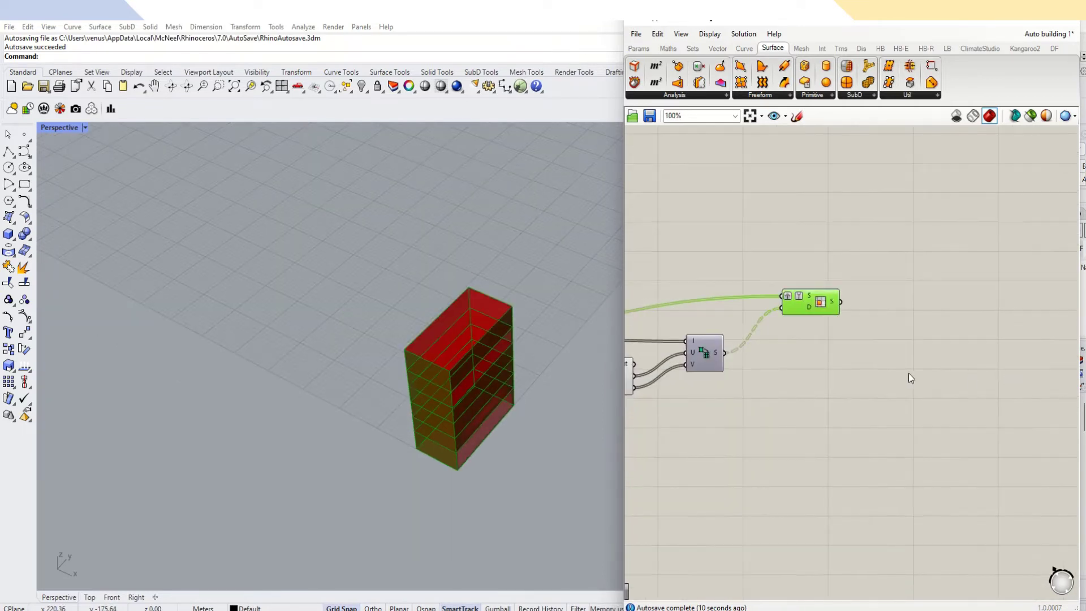
# Place an Area component below the Isotrim component.
pyautogui.doubleClick(857, 364)
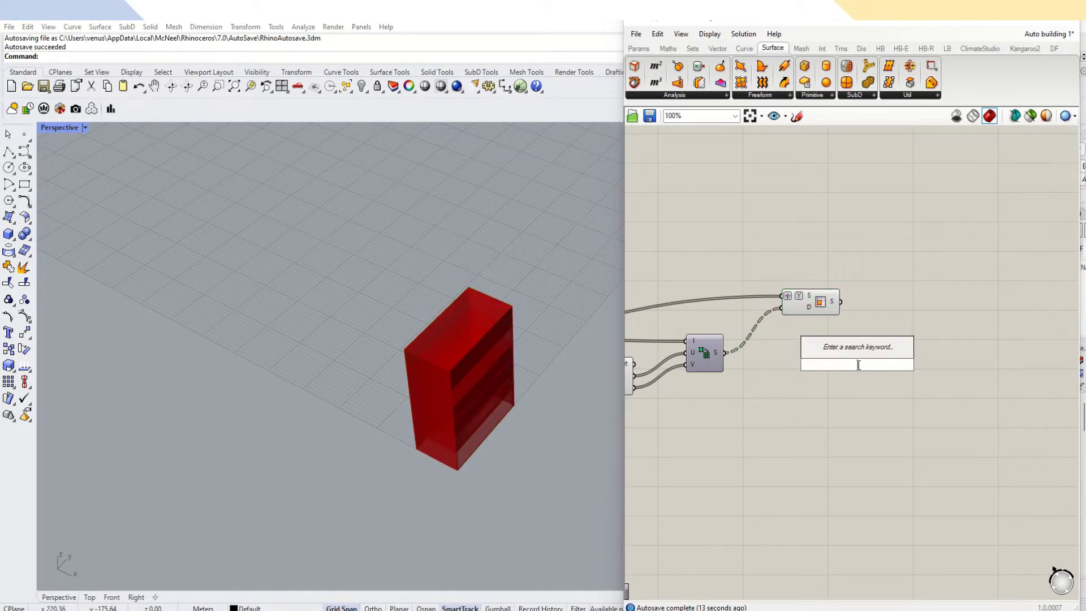
pyautogui.write('ar')
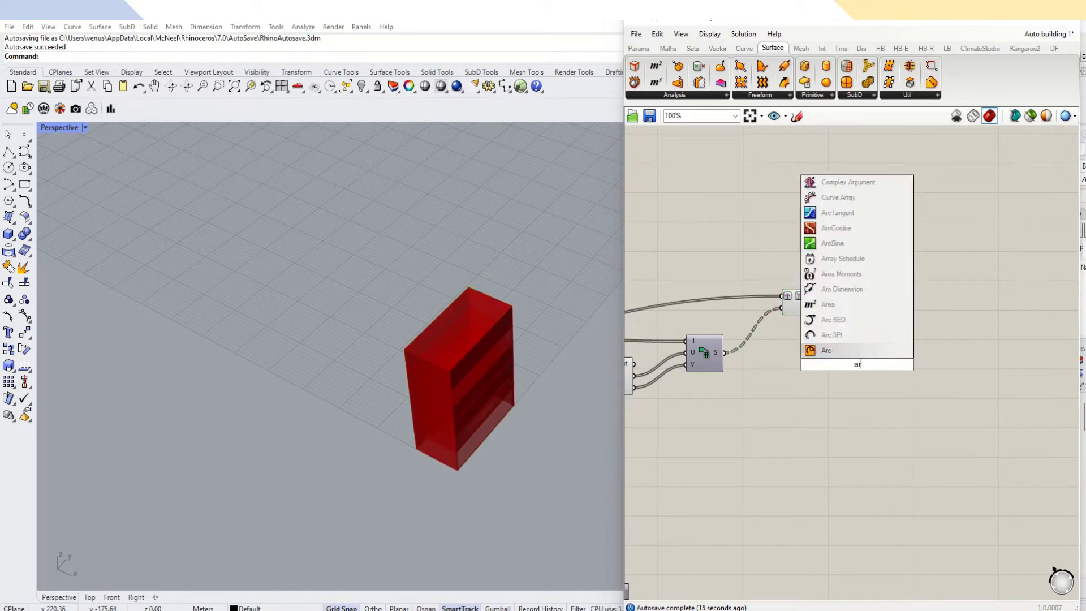
pyautogui.click(849, 304)
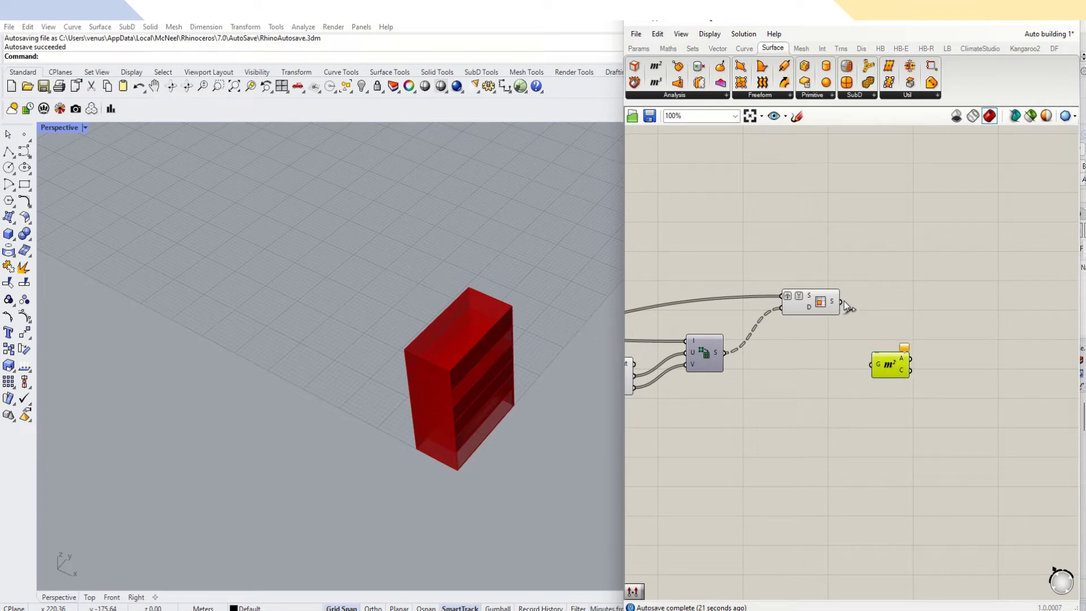
pyautogui.moveTo(892, 373); pyautogui.dragTo(925, 398)
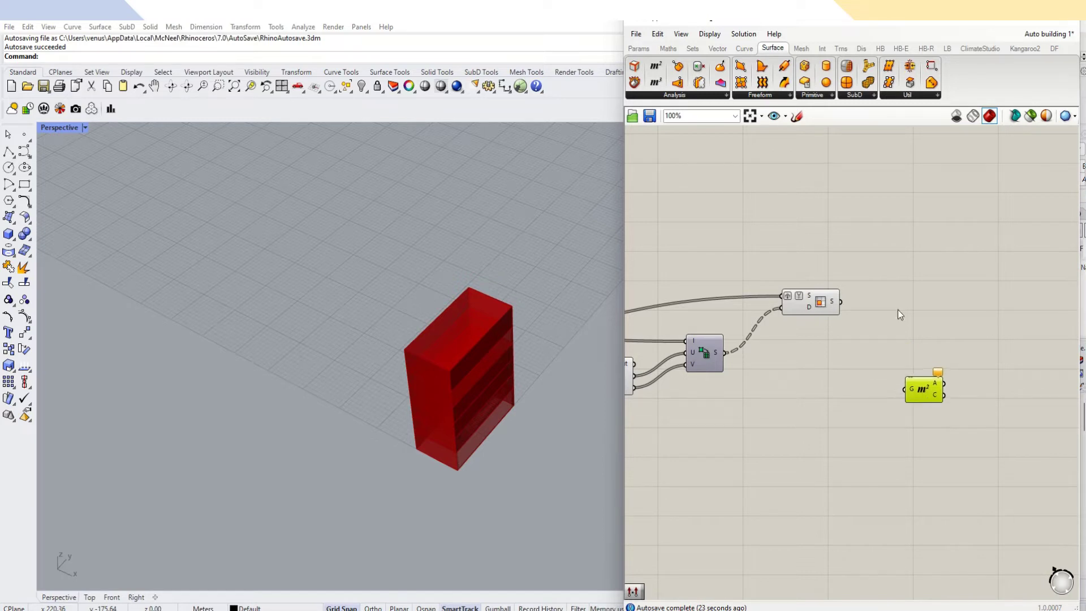
# Place a surface Flip component after Isotrim and connect Isotrim's S output to its S input.
pyautogui.doubleClick(904, 276)
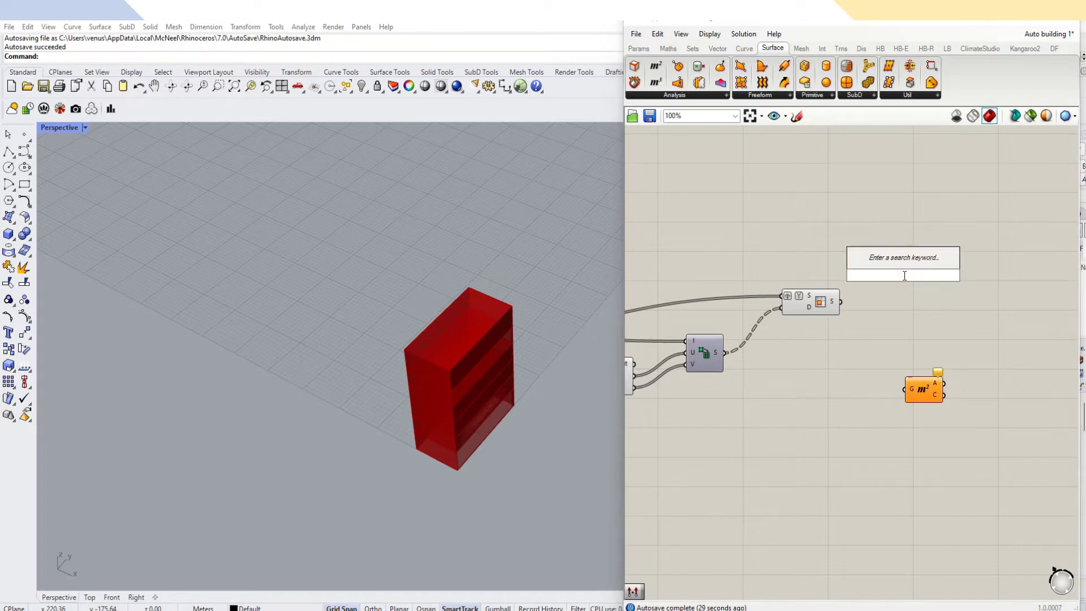
pyautogui.write('flip')
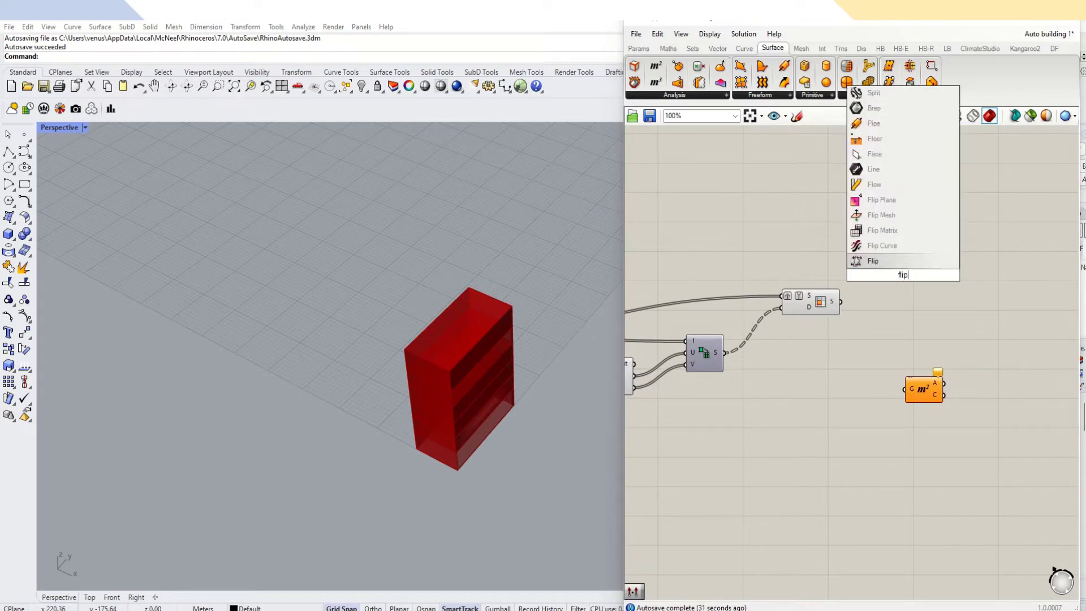
pyautogui.press('Return')
pyautogui.moveTo(903, 275); pyautogui.dragTo(912, 316)
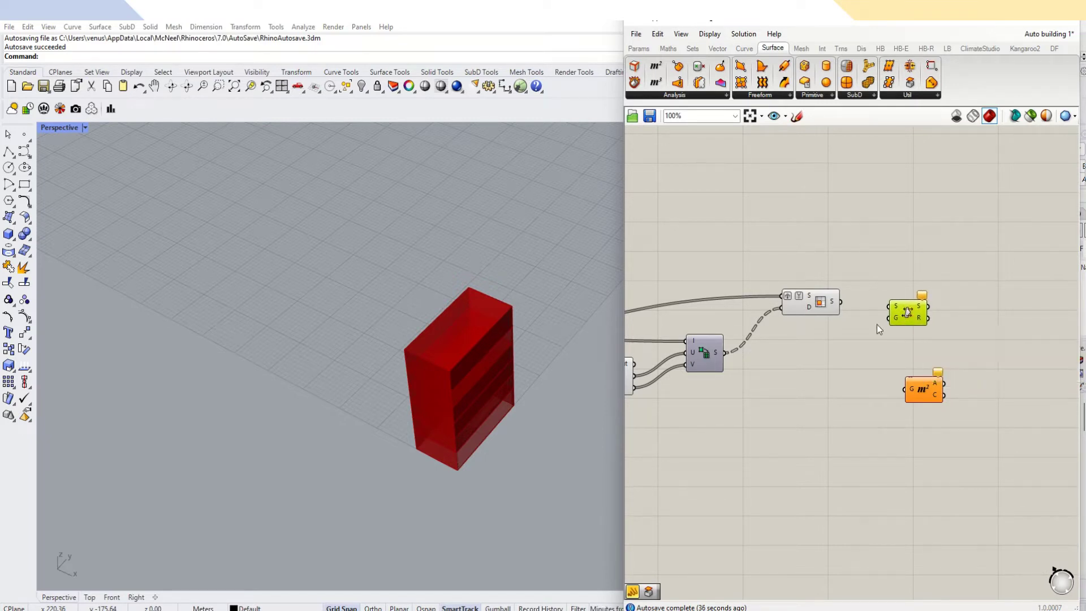
pyautogui.moveTo(845, 310); pyautogui.dragTo(889, 306)
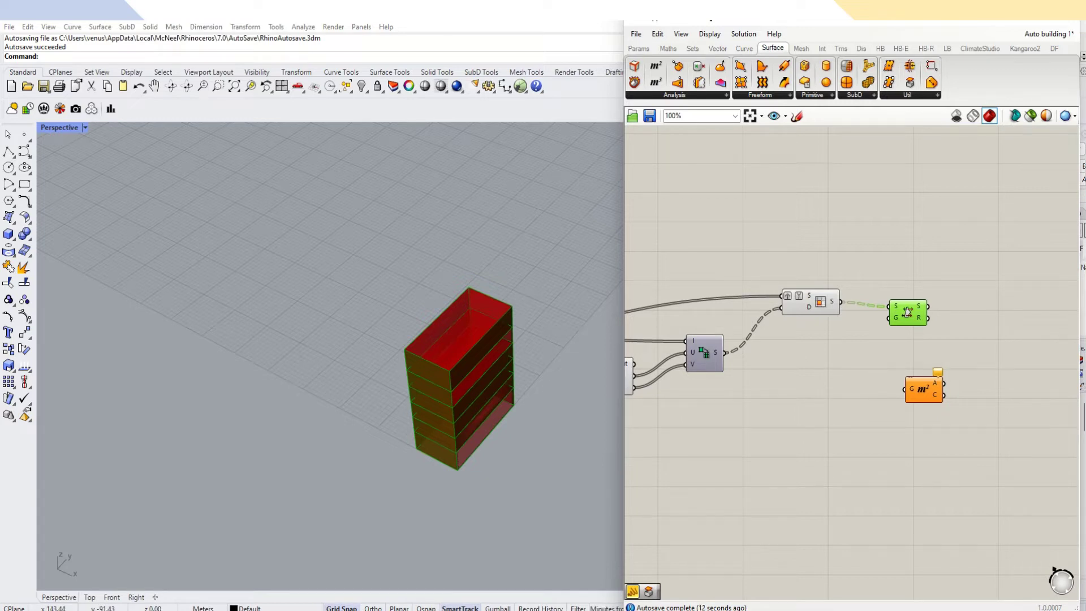
pyautogui.moveTo(607, 22)
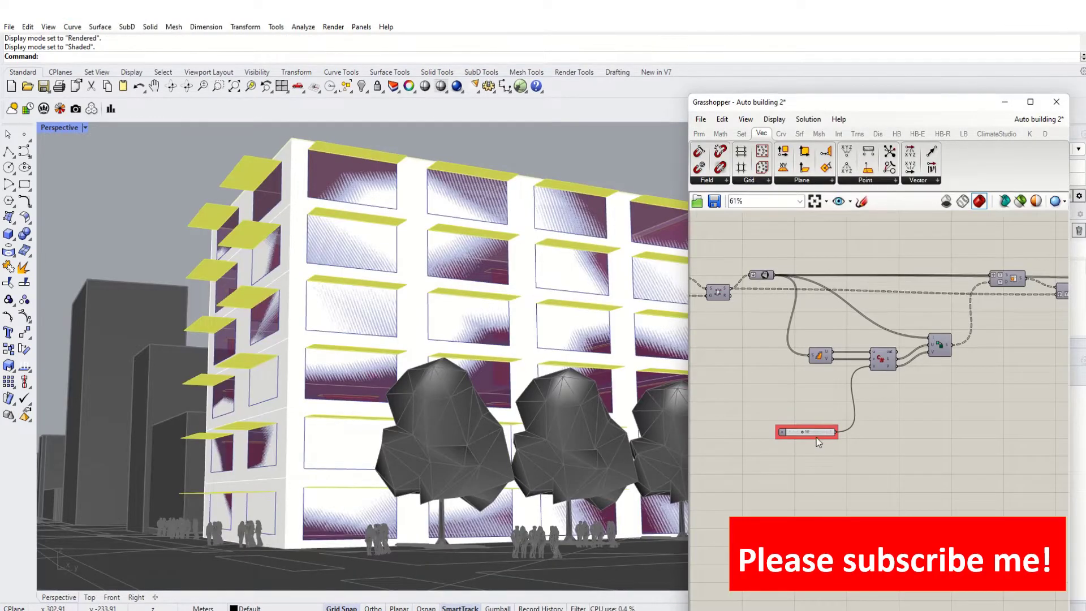
pyautogui.scroll(3, 800, 430)
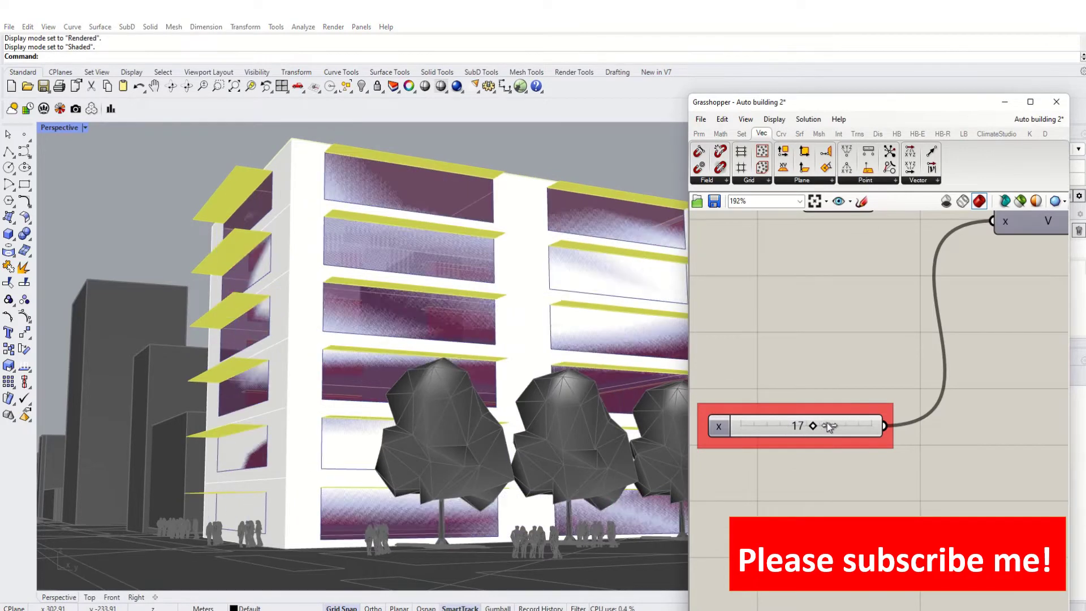
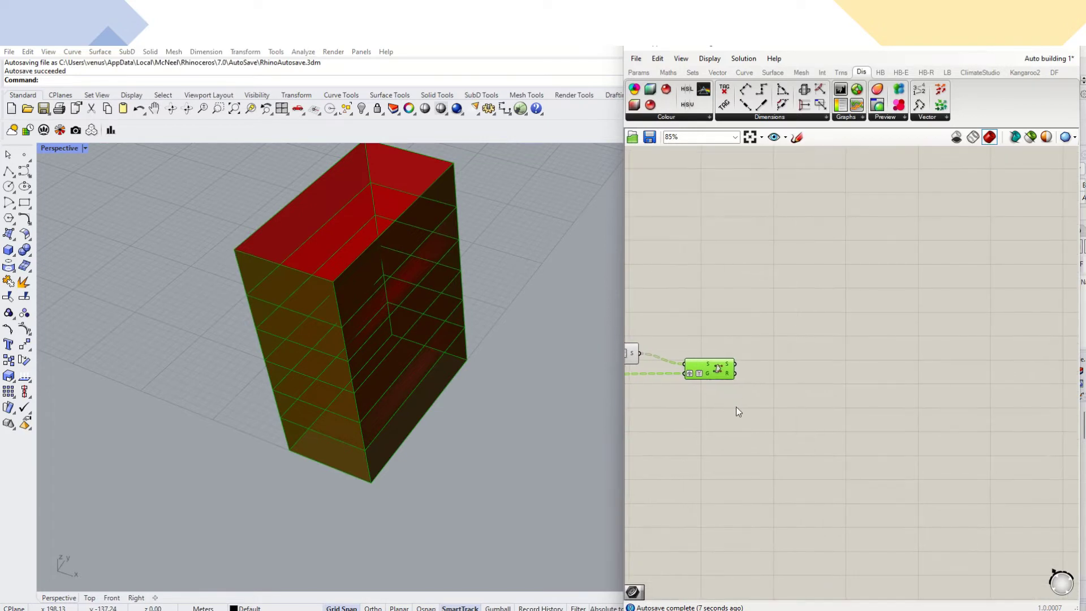
# Add an Area component below Flip and connect Flip's S output to its G input.
pyautogui.doubleClick(693, 434)
pyautogui.write('gradient')
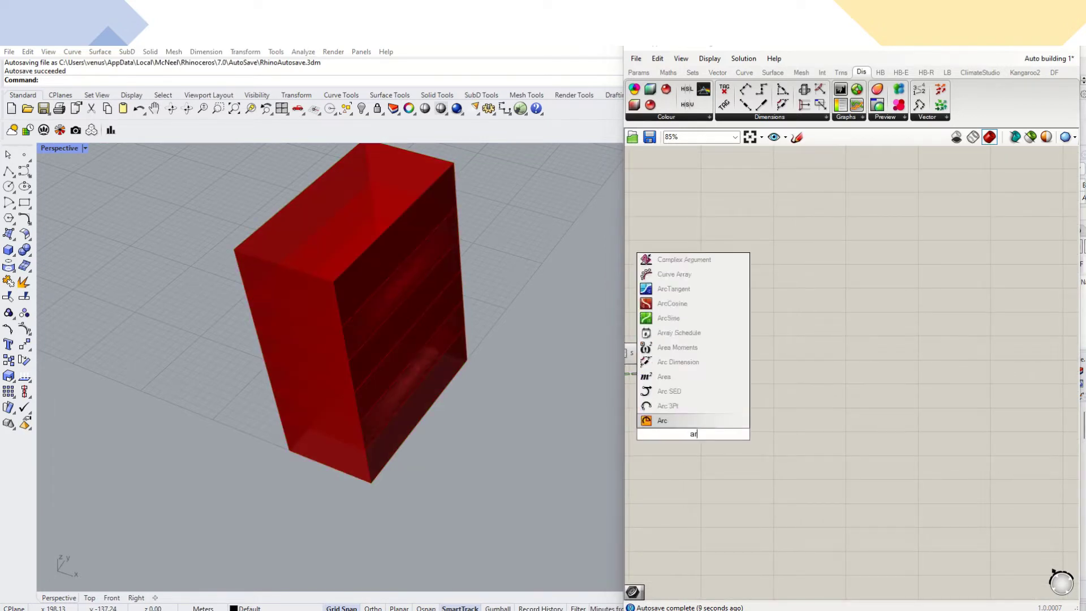
pyautogui.press('Return')
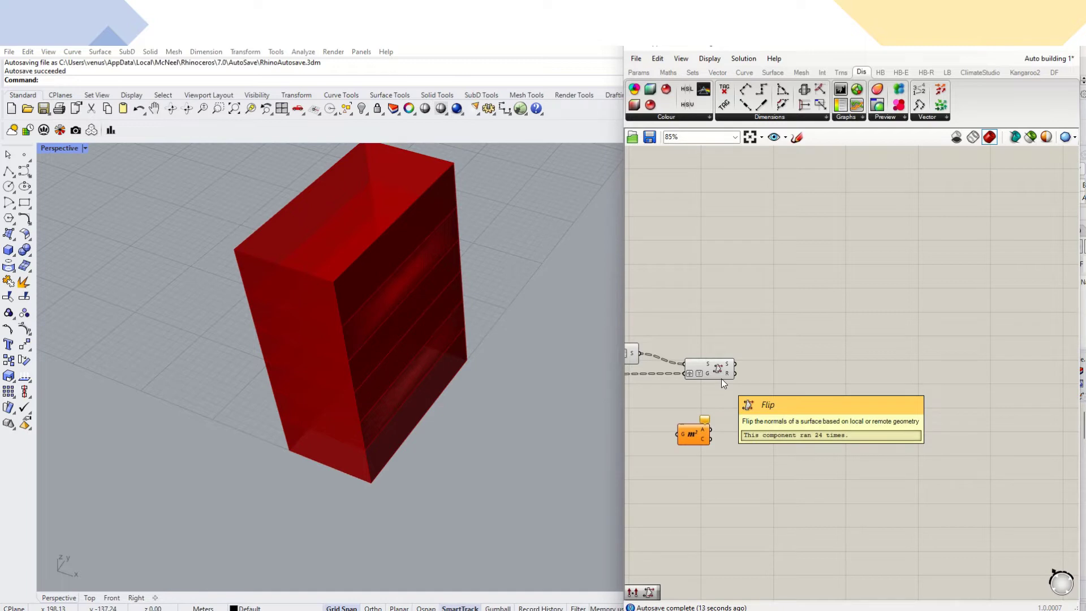
pyautogui.moveTo(702, 429); pyautogui.dragTo(761, 416)
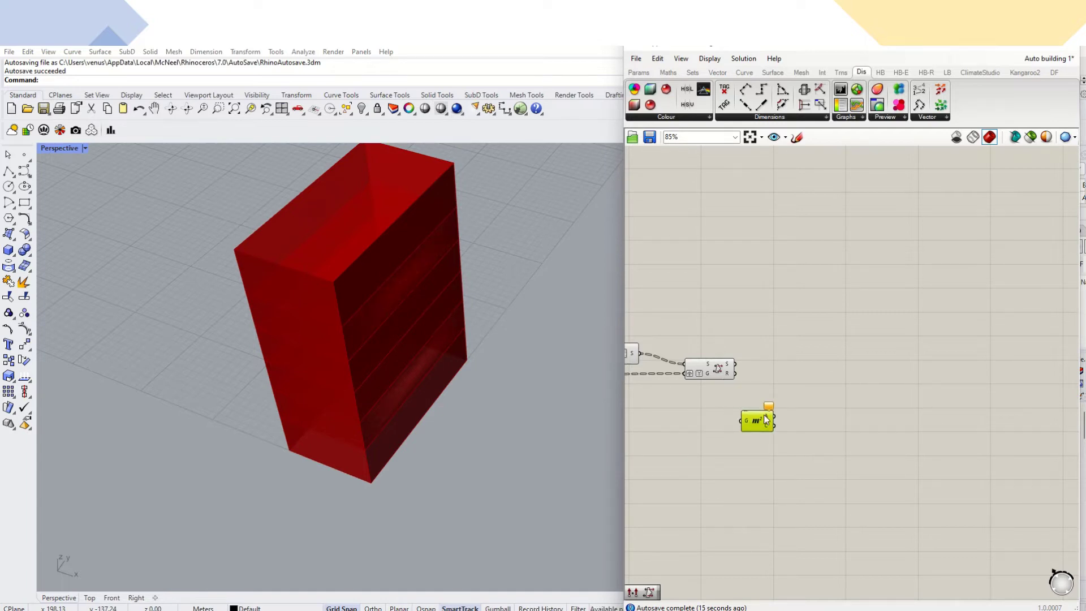
pyautogui.moveTo(854, 396); pyautogui.dragTo(907, 375, button='right')
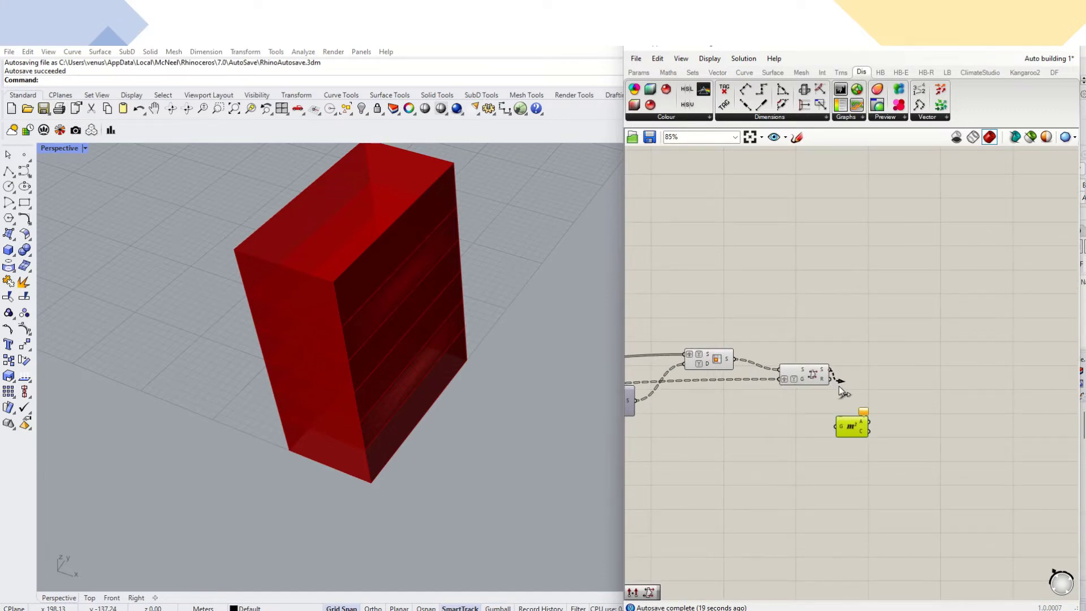
pyautogui.moveTo(829, 428); pyautogui.dragTo(829, 427)
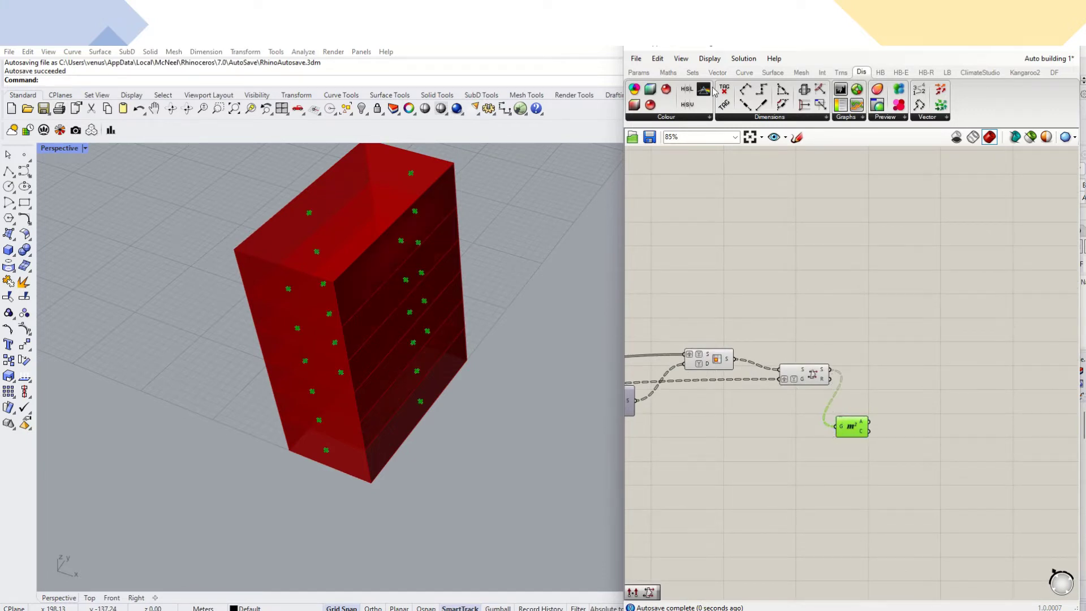
# Place an Evaluate Surface component, connecting Flip's S output to its S input and Area's C output to its uv input.
pyautogui.click(773, 72)
pyautogui.click(673, 118)
pyautogui.moveTo(722, 88); pyautogui.dragTo(922, 392)
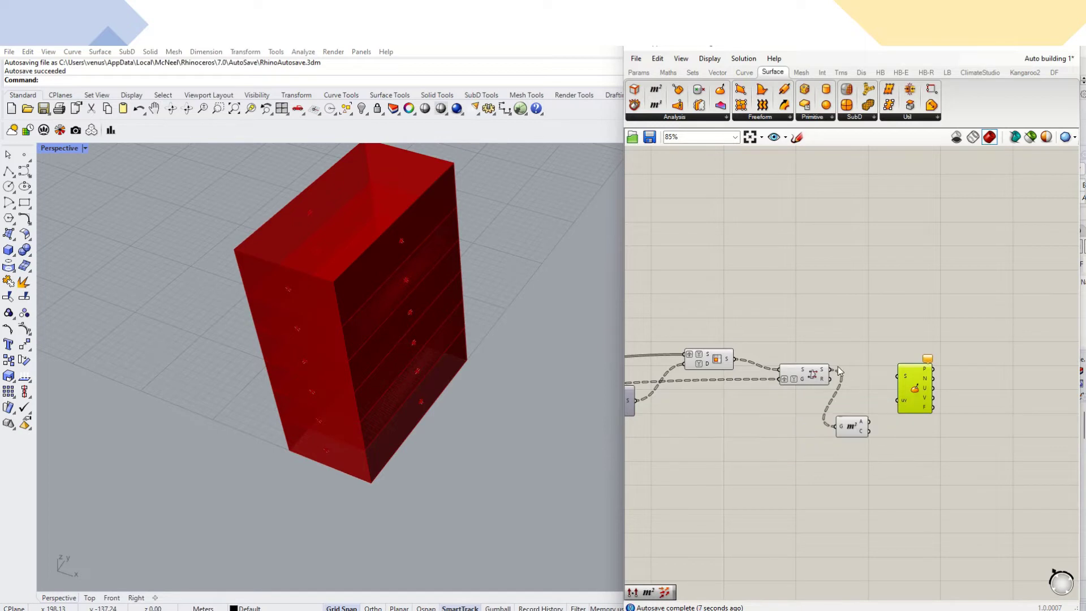
pyautogui.moveTo(837, 369); pyautogui.dragTo(905, 372)
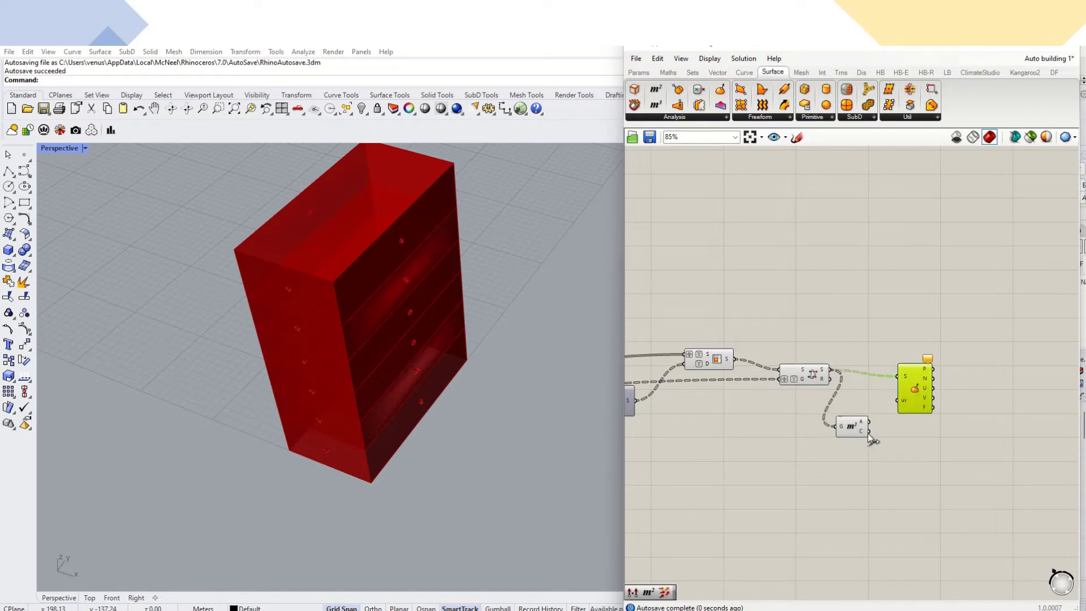
pyautogui.moveTo(869, 431); pyautogui.dragTo(894, 398)
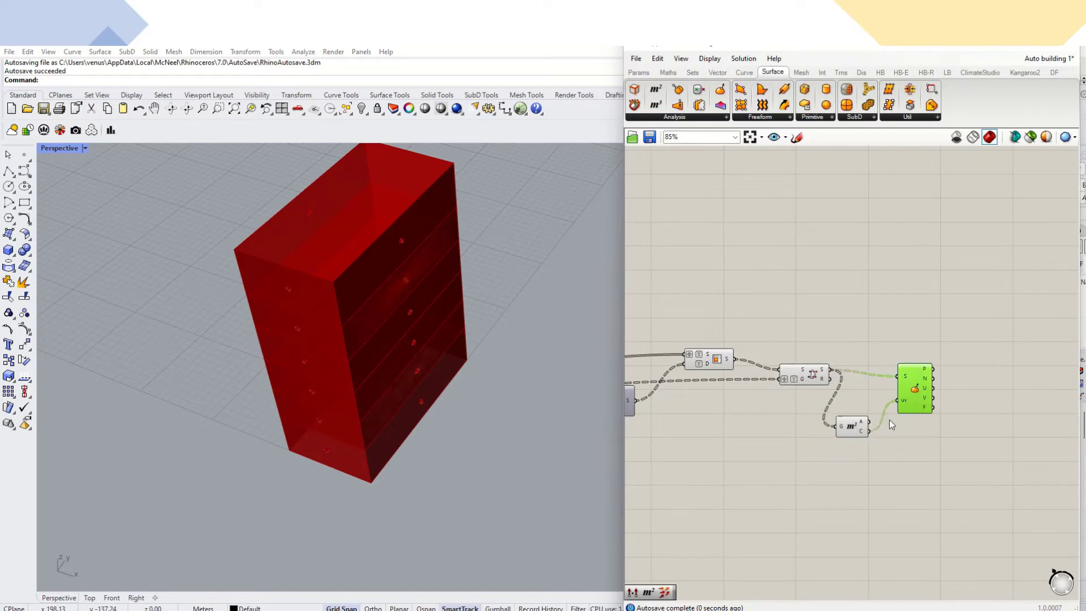
# Place a Vector Display component, connecting Evaluate Surface's N output to its V input and Area's C output to its A input, and inspect the normals.
pyautogui.click(861, 72)
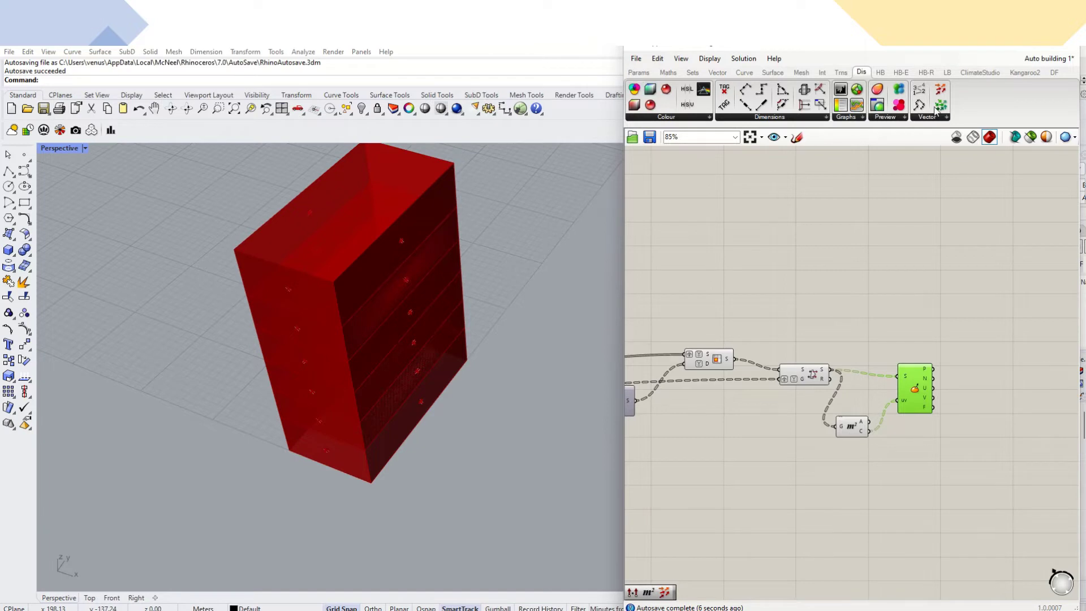
pyautogui.moveTo(940, 105); pyautogui.dragTo(970, 404)
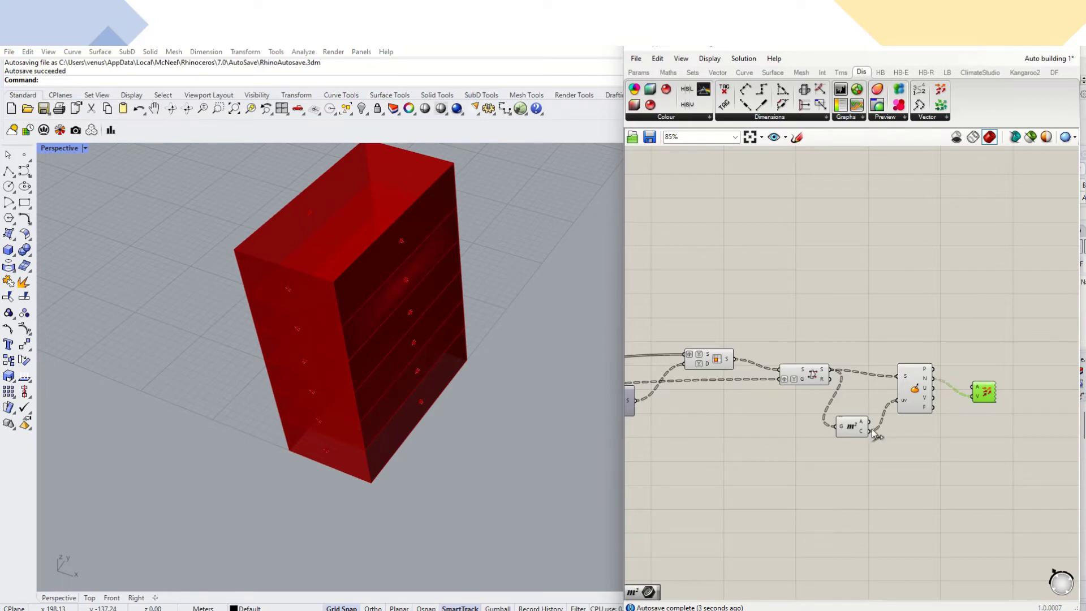
pyautogui.moveTo(871, 431); pyautogui.dragTo(975, 390)
pyautogui.moveTo(500, 425); pyautogui.dragTo(466, 389, button='right')
pyautogui.scroll(-6, 452, 379)
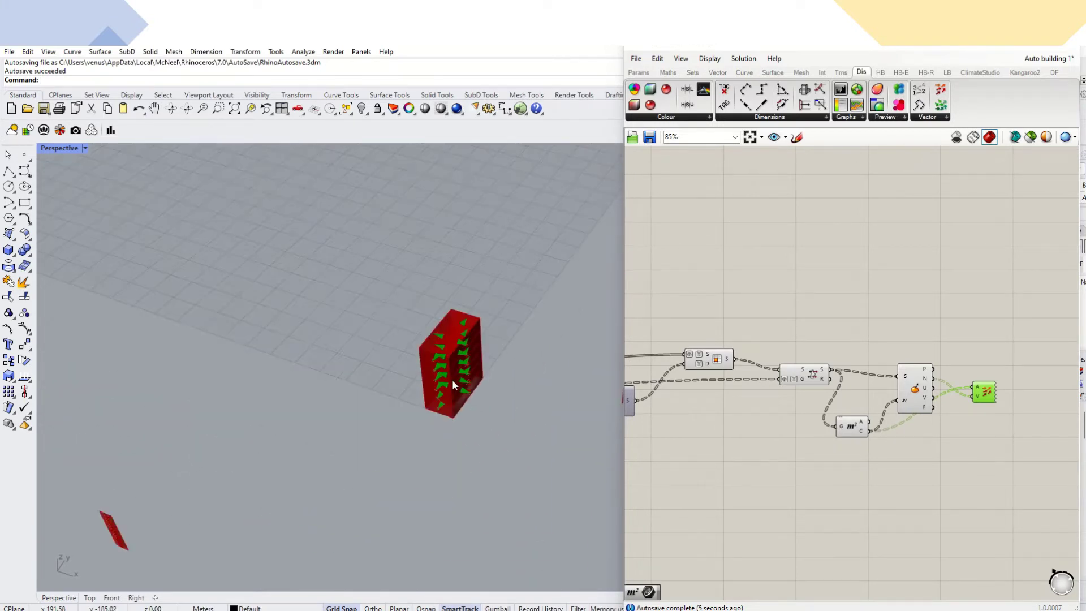
pyautogui.scroll(2, 453, 379)
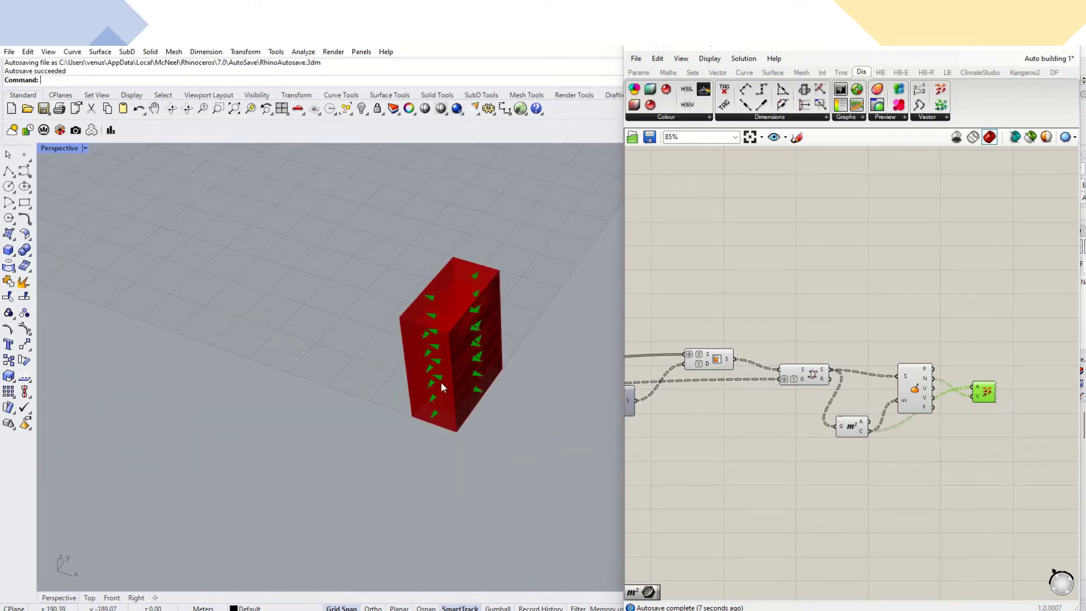
pyautogui.moveTo(448, 419); pyautogui.dragTo(407, 304, button='right')
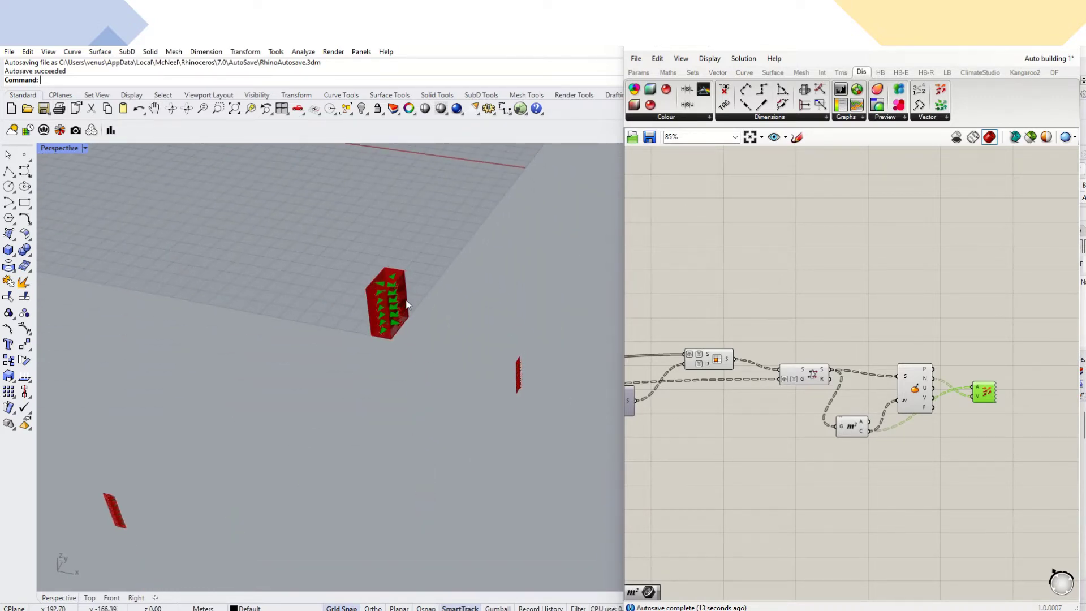
pyautogui.scroll(5, 407, 304)
# Place a second Evaluate Surface component above the existing group and connect Flip's S output to its S input.
pyautogui.click(833, 270)
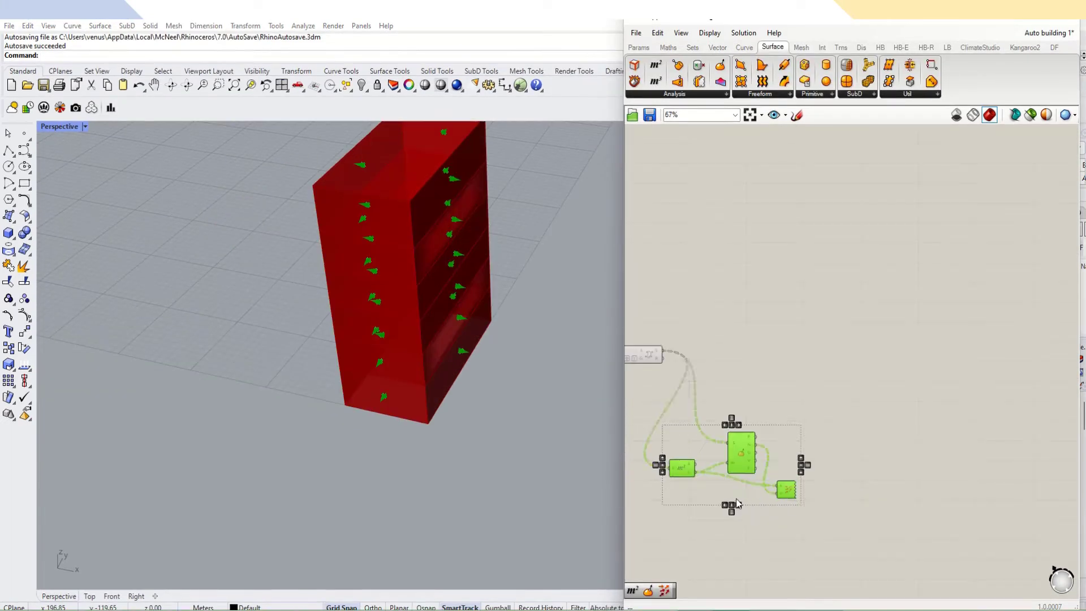
pyautogui.moveTo(721, 63); pyautogui.dragTo(831, 249)
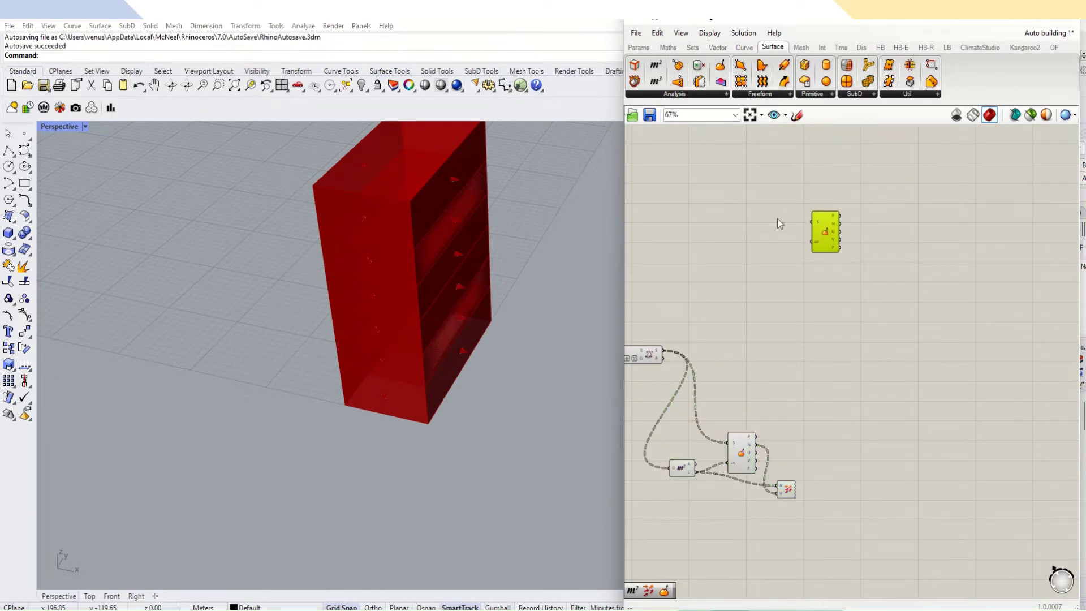
pyautogui.moveTo(665, 352); pyautogui.dragTo(809, 226)
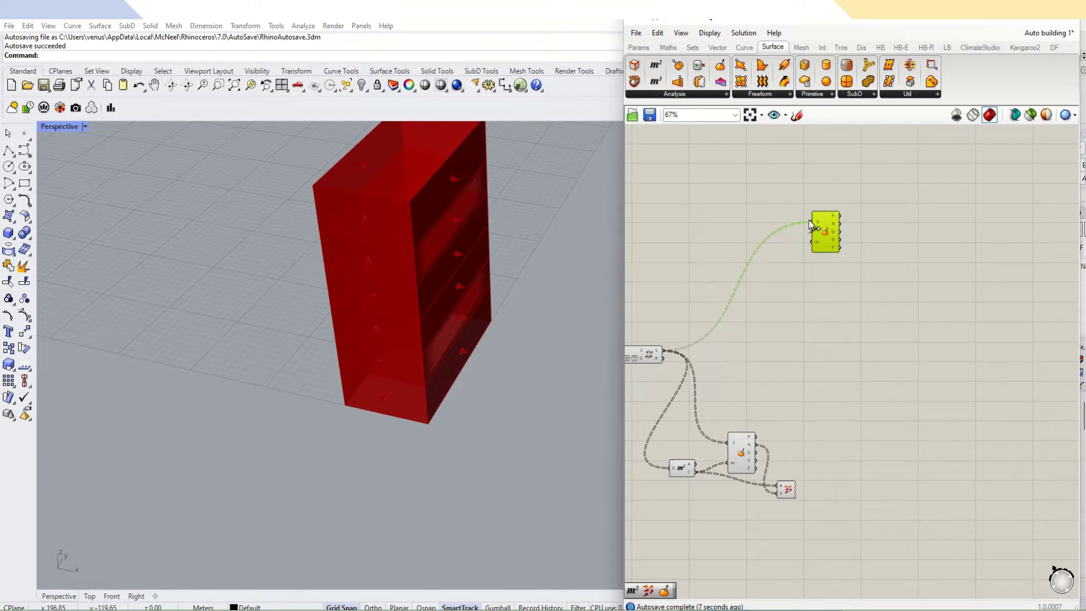
# Add an Area component below the upper Evaluate Surface, connecting Flip's S output to its G input and its C output to the uv input.
pyautogui.scroll(1, 771, 303)
pyautogui.doubleClick(773, 298)
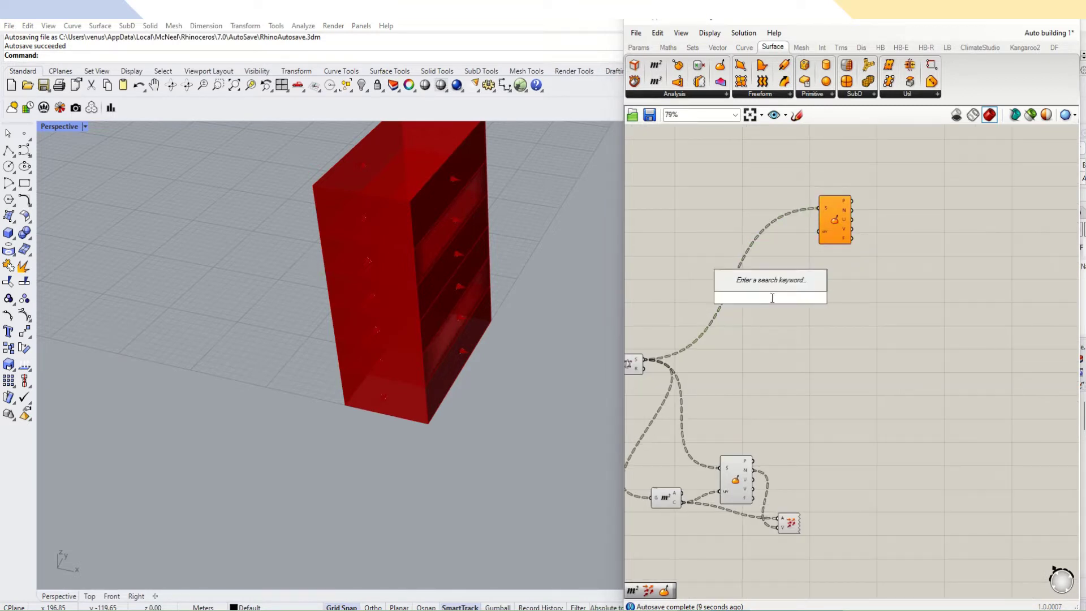
pyautogui.write('are')
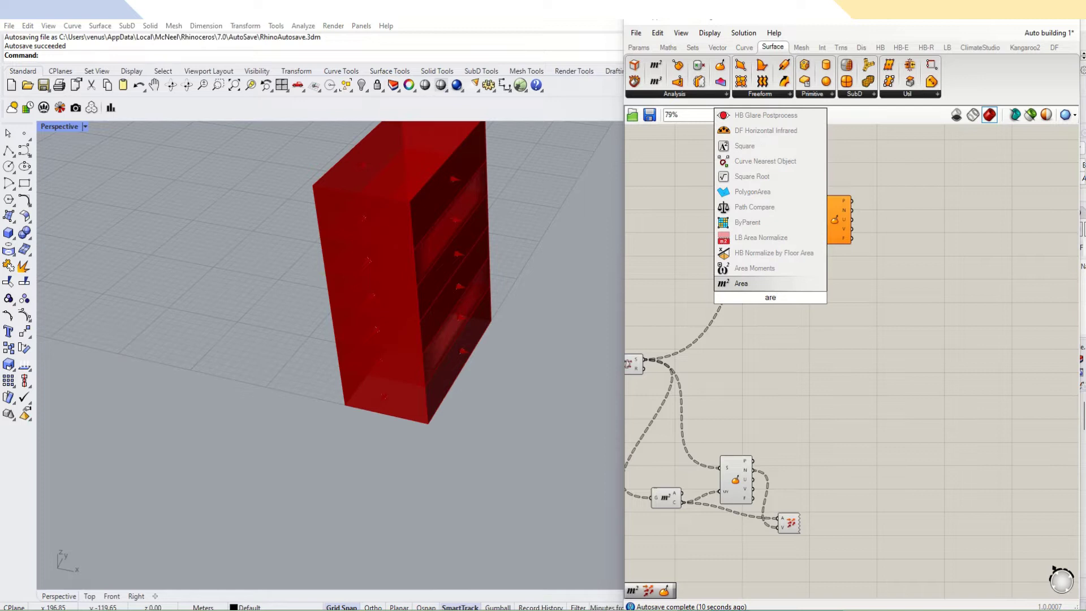
pyautogui.click(773, 286)
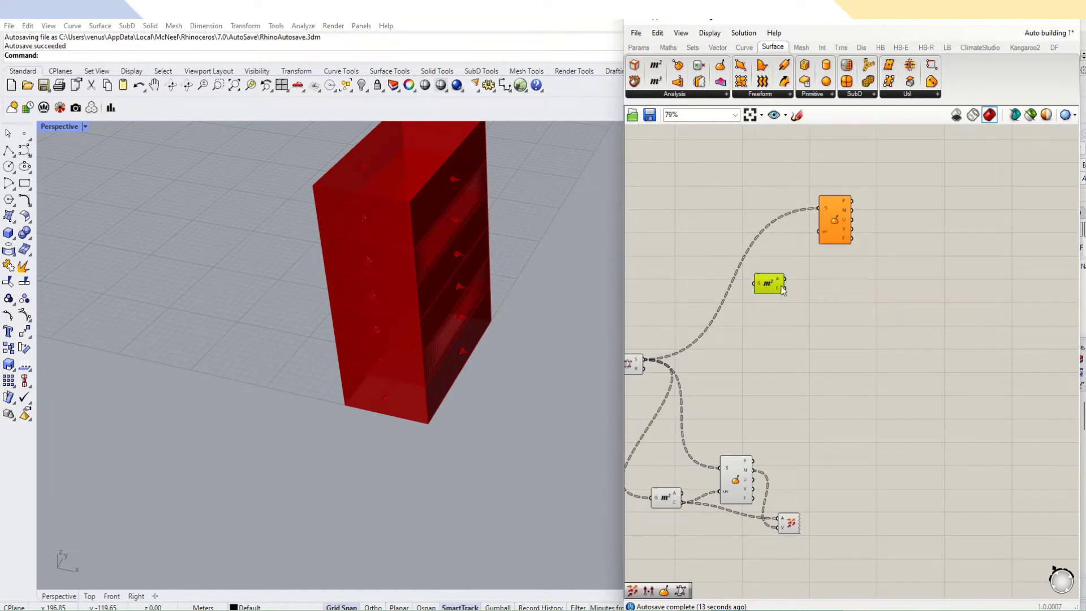
pyautogui.moveTo(784, 288); pyautogui.dragTo(820, 231)
pyautogui.moveTo(643, 359); pyautogui.dragTo(793, 297)
pyautogui.click(831, 244)
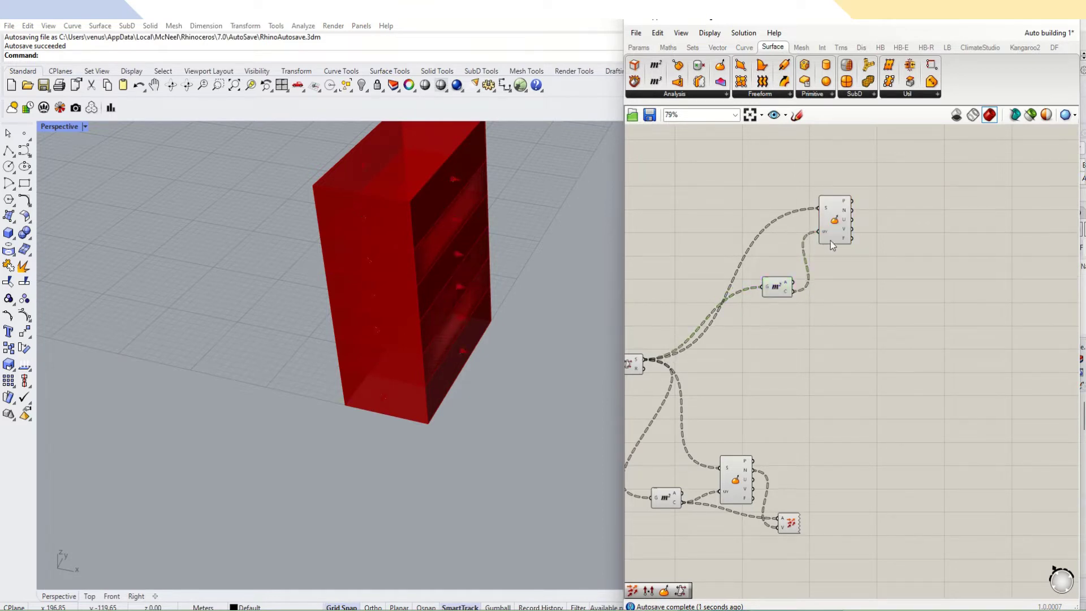
pyautogui.moveTo(832, 245); pyautogui.dragTo(857, 243)
pyautogui.moveTo(777, 291); pyautogui.dragTo(786, 291)
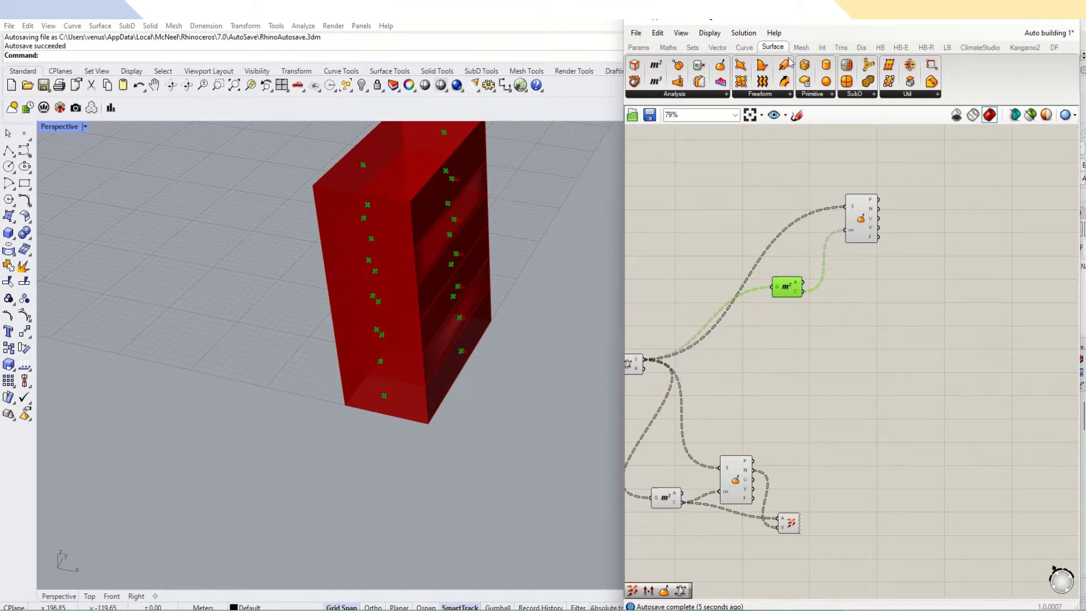
# Place a Dot Product component after the upper Evaluate Surface and connect the N output to its A input.
pyautogui.click(718, 47)
pyautogui.click(868, 95)
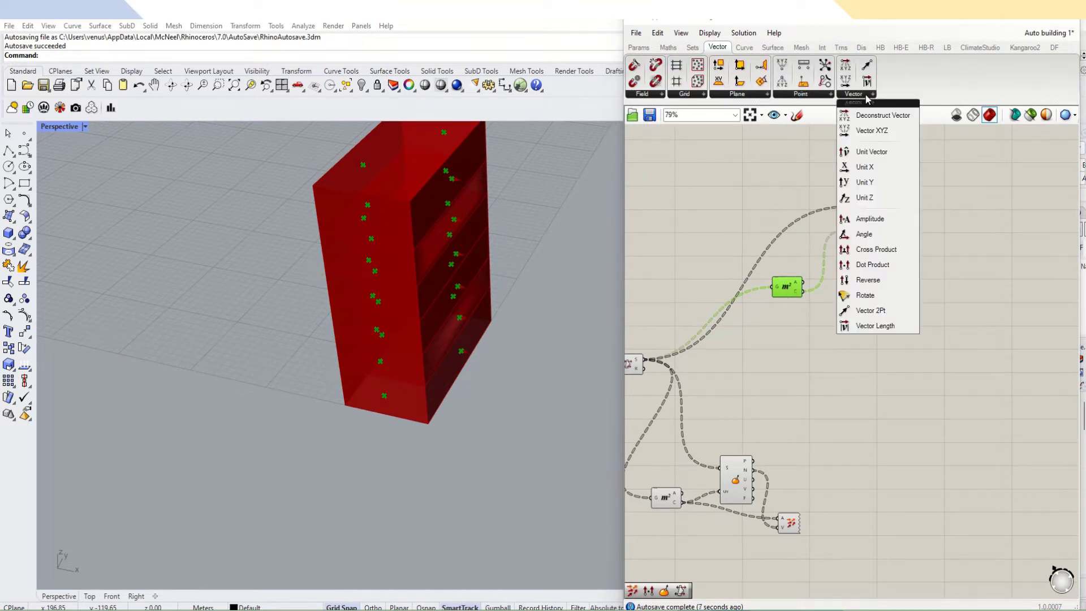
pyautogui.click(862, 265)
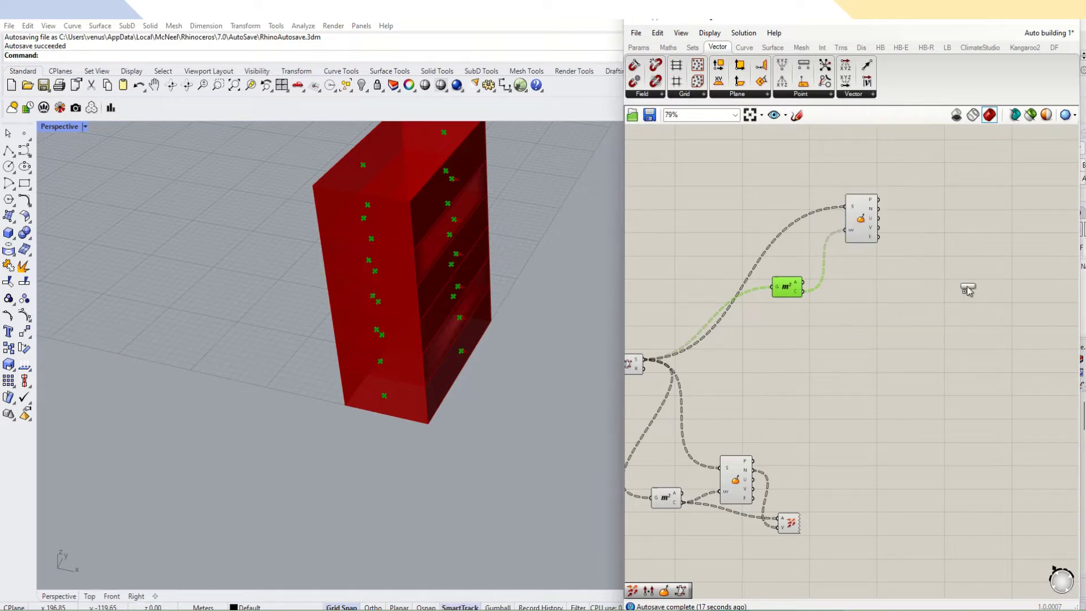
pyautogui.click(956, 243)
pyautogui.moveTo(957, 247); pyautogui.dragTo(960, 238)
pyautogui.moveTo(878, 209); pyautogui.dragTo(942, 233)
pyautogui.moveTo(885, 211); pyautogui.dragTo(945, 228)
pyautogui.click(960, 250)
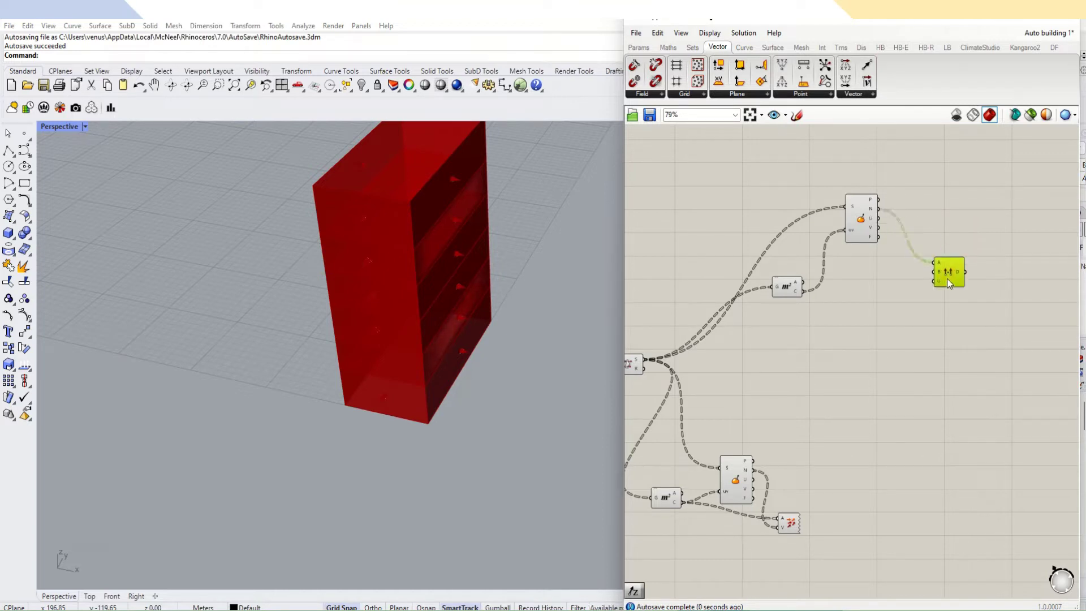
# Add a Unit Z component, connect it to the Dot Product's B input, and move it below the Area component.
pyautogui.doubleClick(900, 289)
pyautogui.write('z')
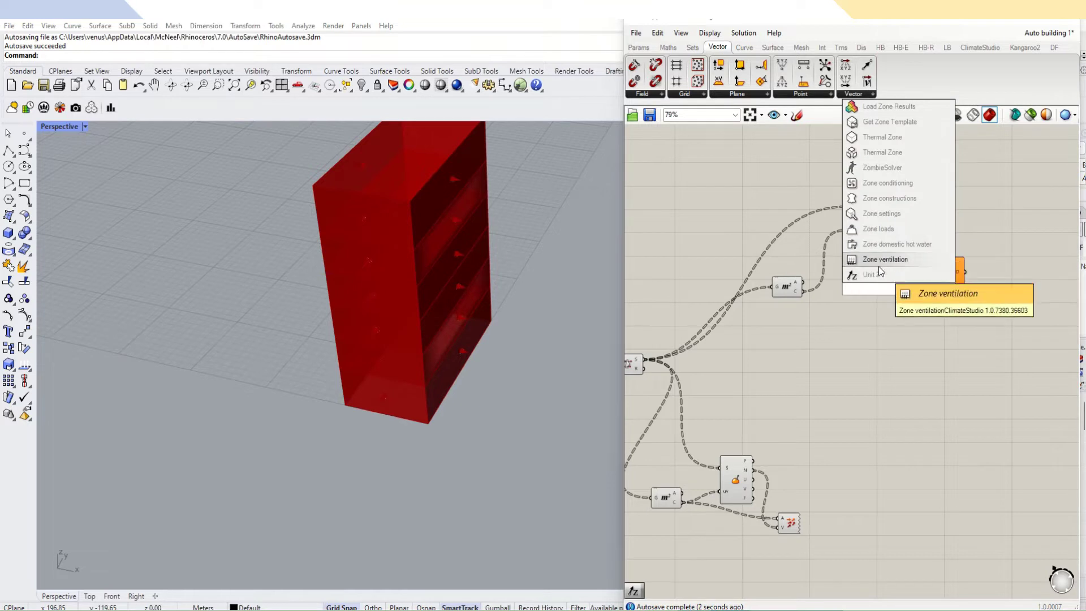
pyautogui.press('Return')
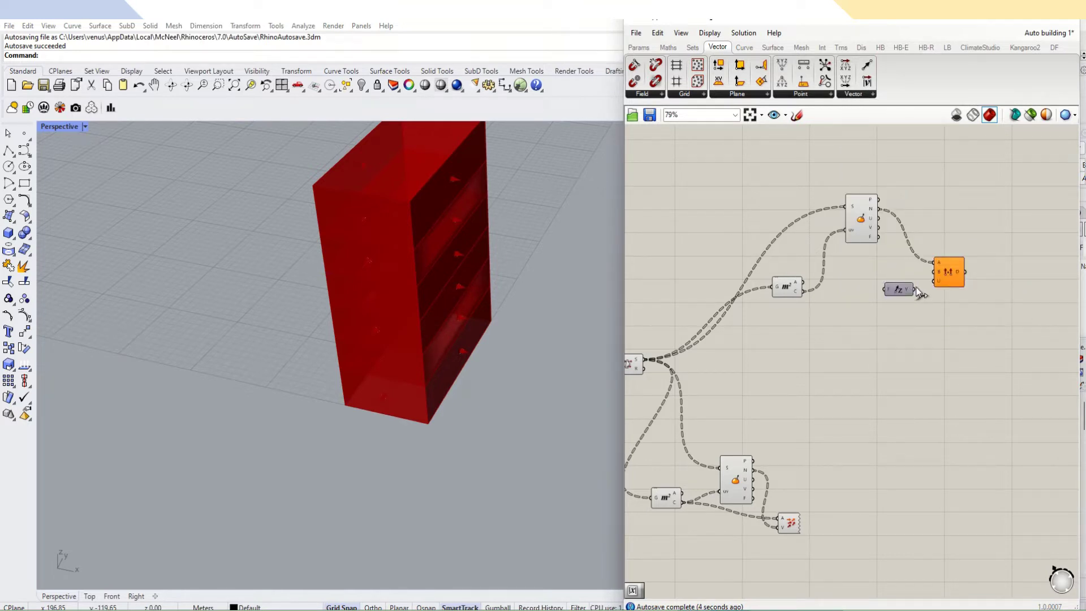
pyautogui.moveTo(914, 289); pyautogui.dragTo(885, 297)
pyautogui.click(896, 297)
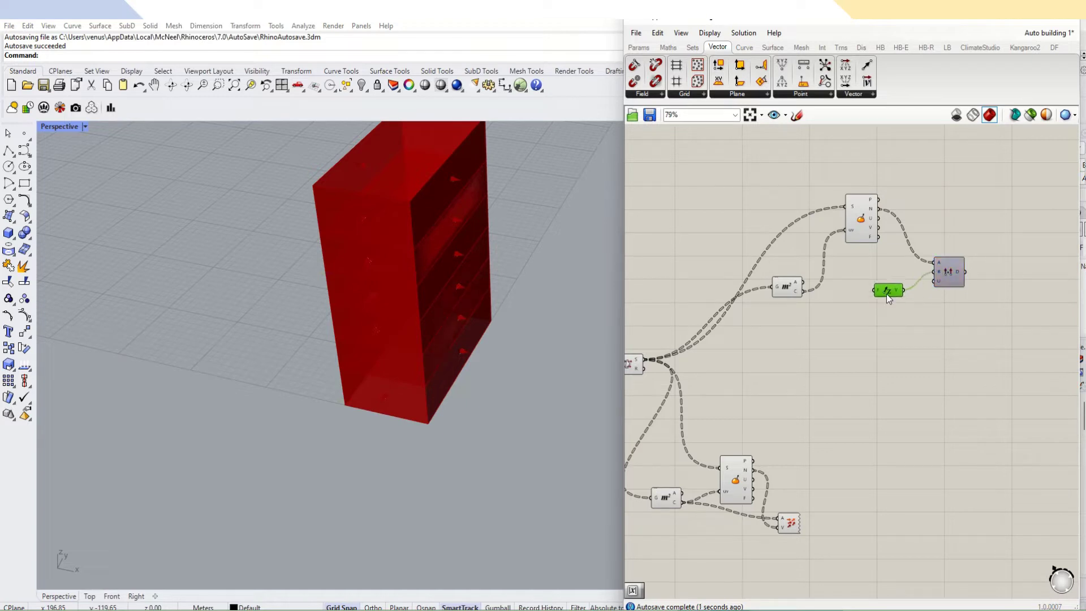
pyautogui.click(960, 277)
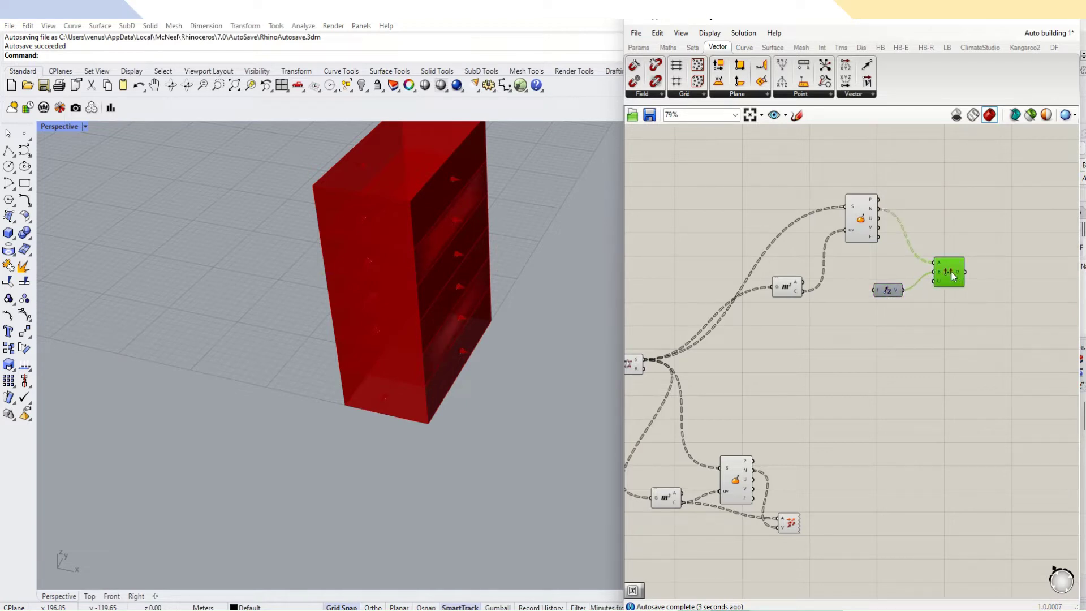
pyautogui.moveTo(953, 275); pyautogui.dragTo(961, 283)
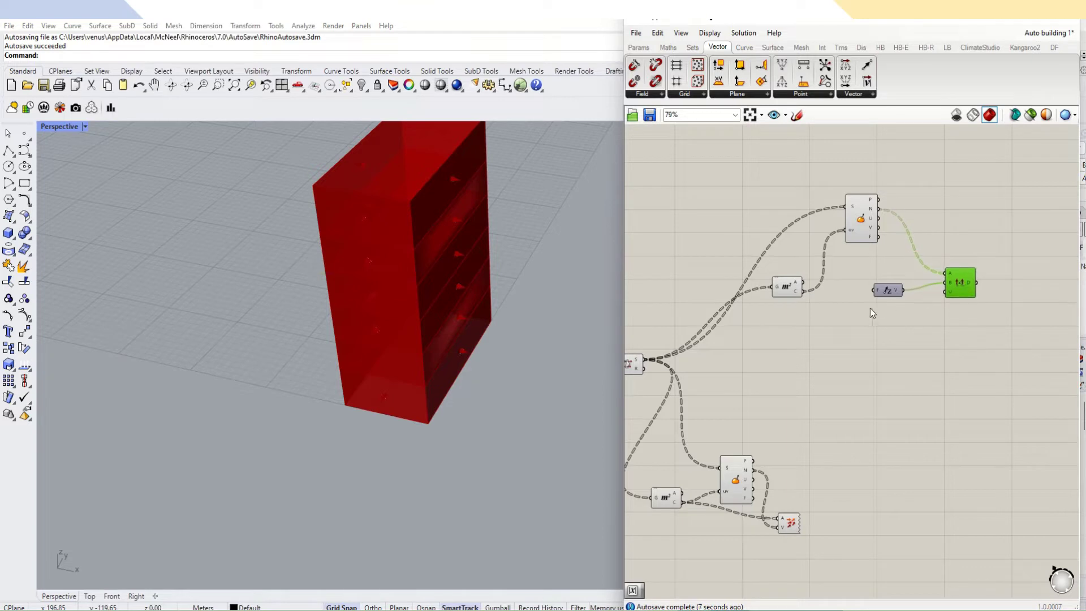
pyautogui.moveTo(888, 296); pyautogui.dragTo(819, 358)
# Place a second Dot Product component below the first and connect Unit Z's output to its A input.
pyautogui.click(853, 95)
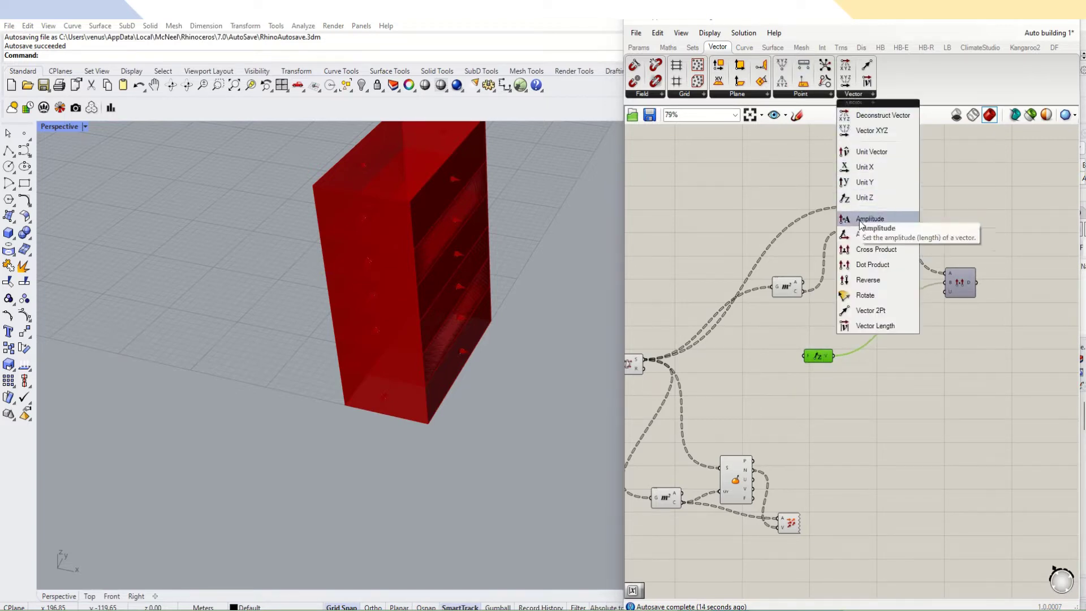
pyautogui.click(873, 264)
pyautogui.click(906, 405)
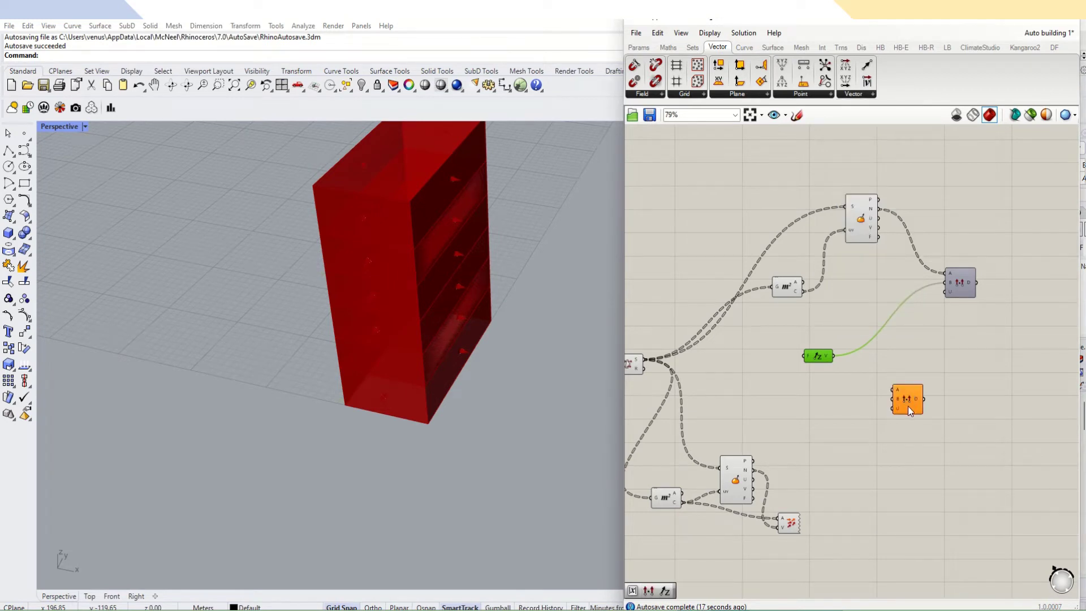
pyautogui.moveTo(910, 411); pyautogui.dragTo(916, 391)
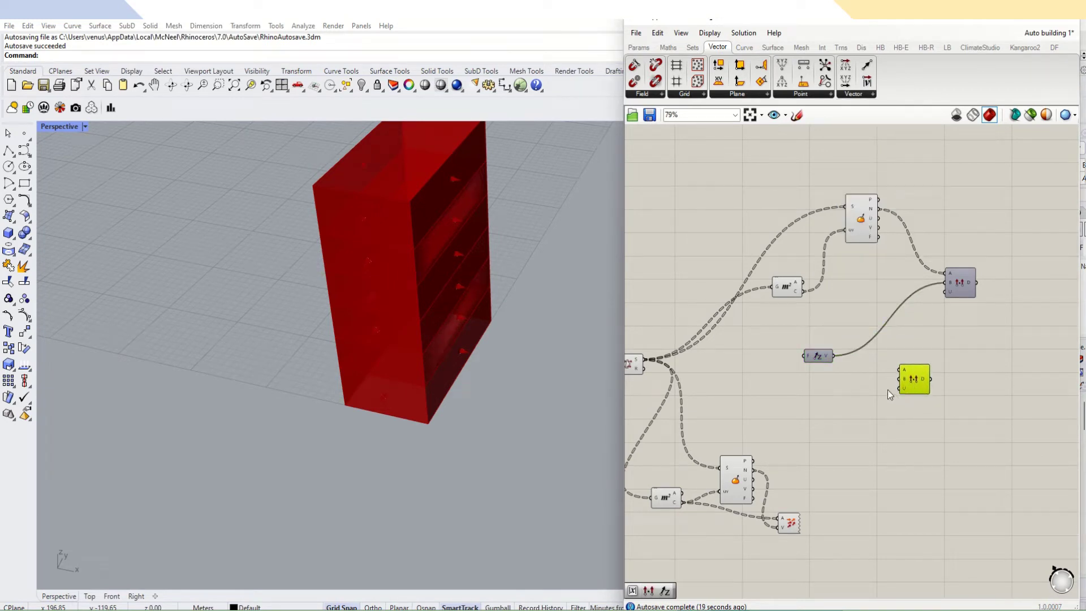
pyautogui.moveTo(835, 356); pyautogui.dragTo(918, 433)
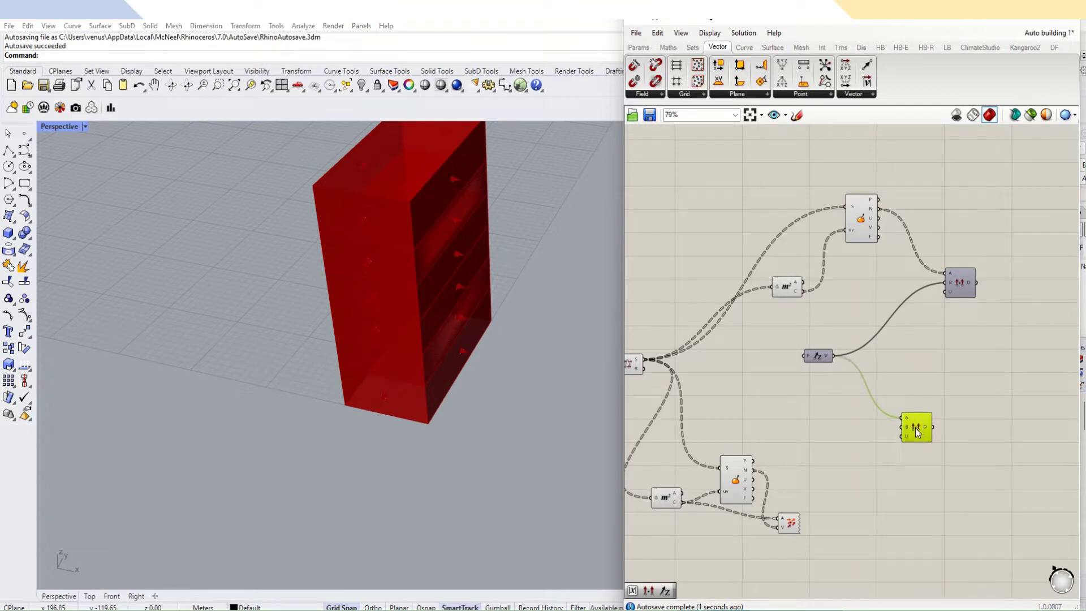
# Add a Unit Y component and connect its output to the lower Dot Product's B input.
pyautogui.doubleClick(827, 430)
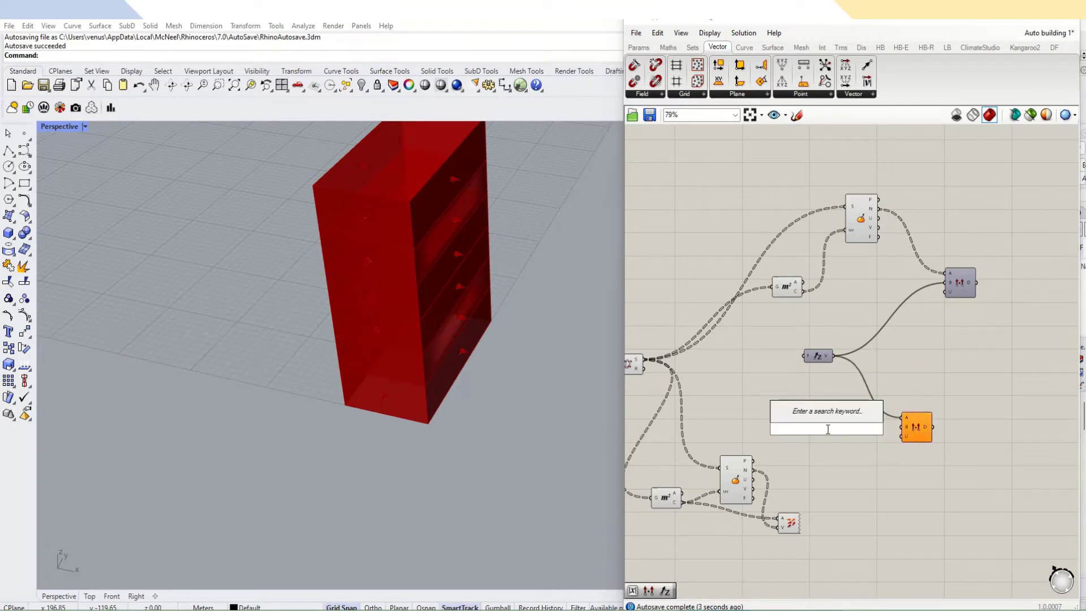
pyautogui.write('unit y')
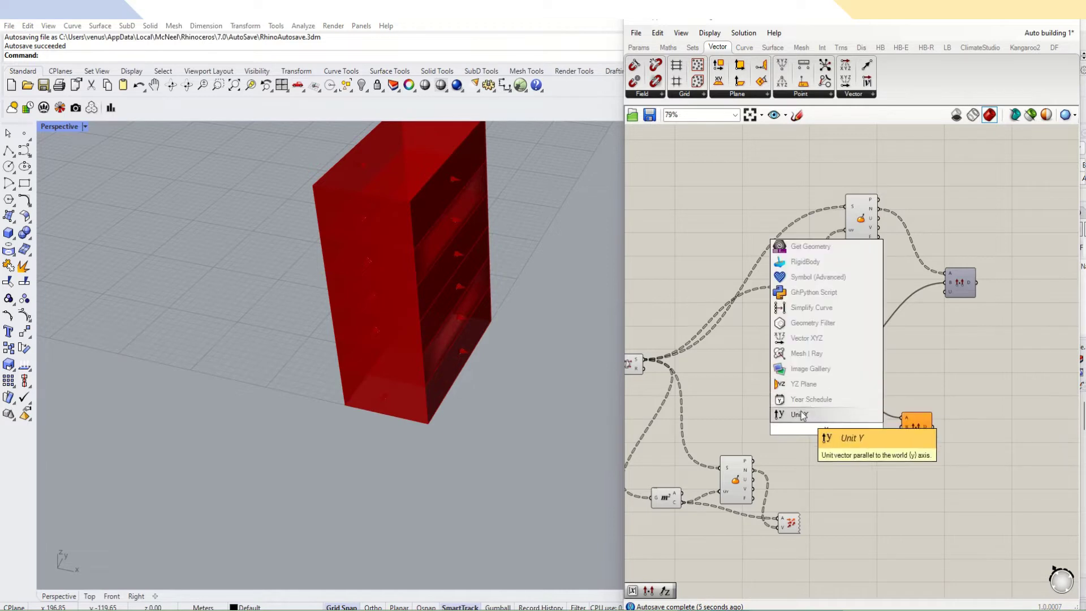
pyautogui.click(843, 436)
pyautogui.moveTo(842, 431); pyautogui.dragTo(894, 428)
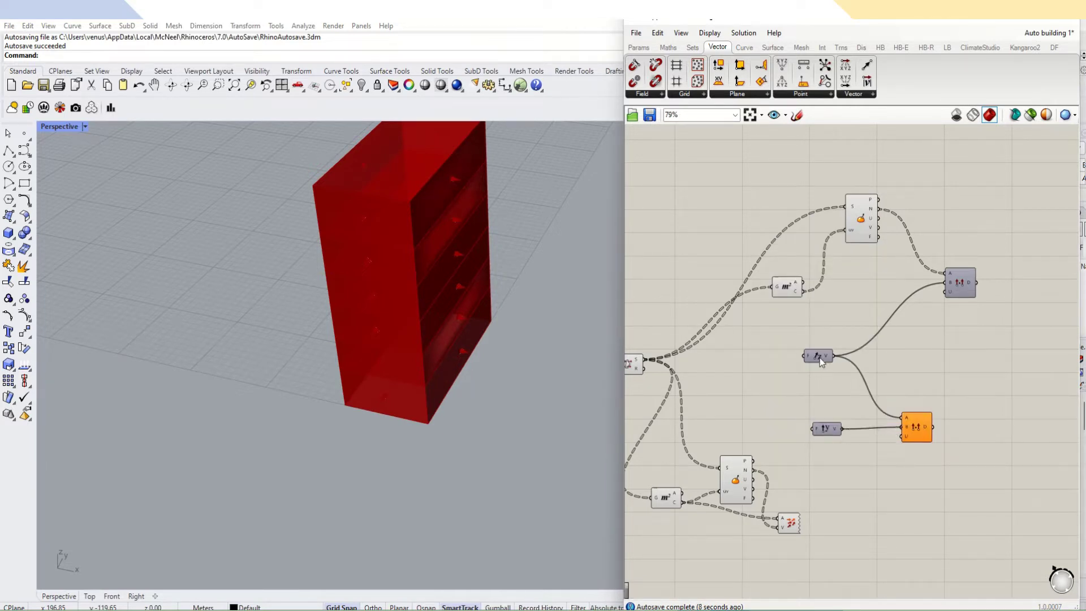
# Replace Unit Z with another Unit Y component, transferring its two output wires to the new component and deleting Unit Z.
pyautogui.doubleClick(813, 385)
pyautogui.write('unit y')
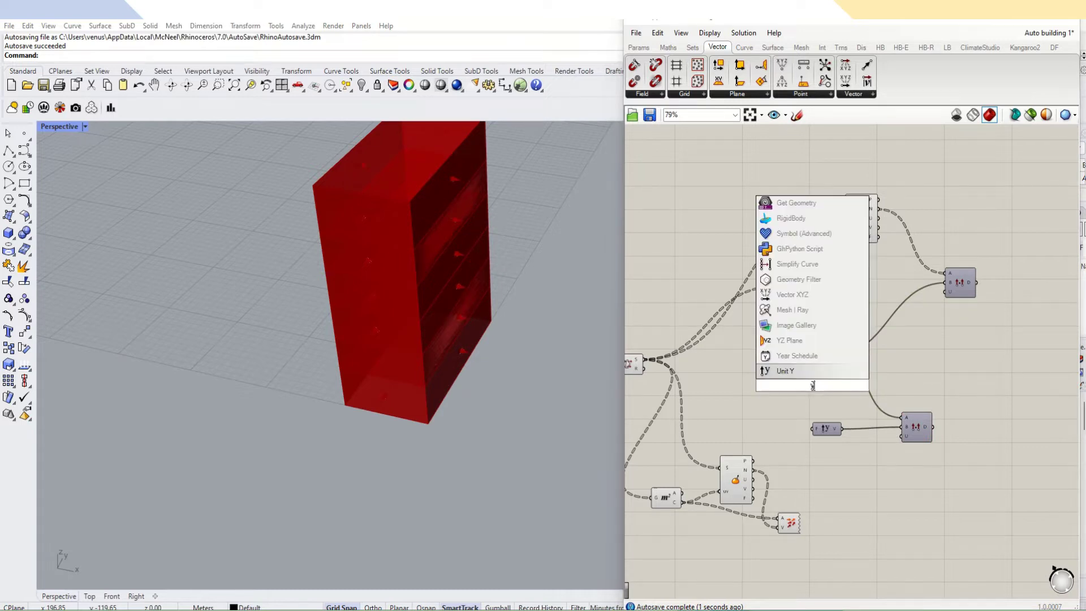
pyautogui.press('Return')
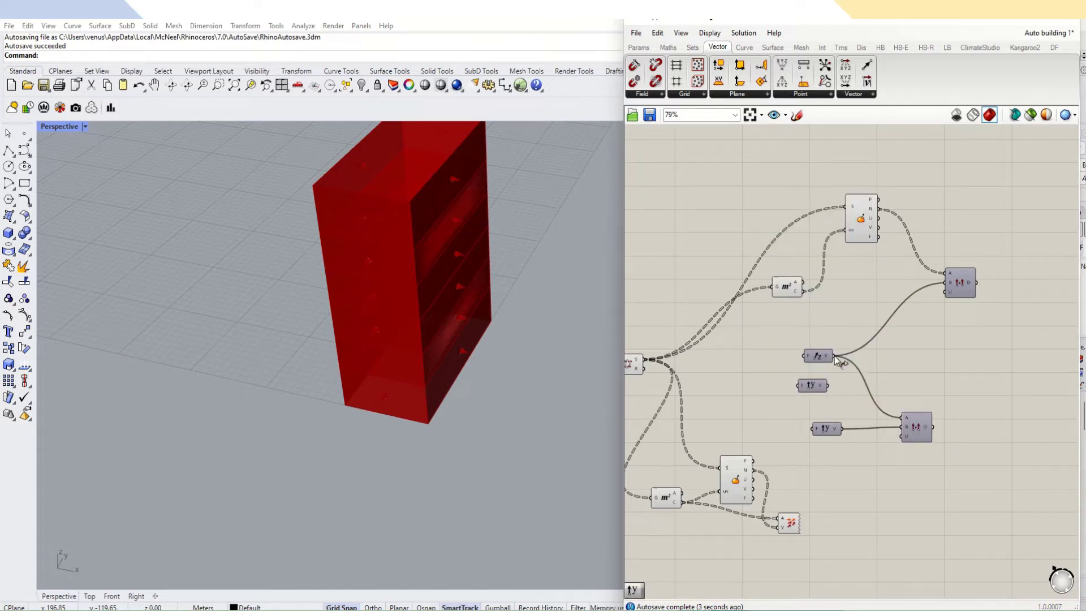
pyautogui.keyDown('ctrl'); pyautogui.keyDown('shift'); pyautogui.moveTo(836, 356); pyautogui.dragTo(828, 386); pyautogui.keyUp('shift'); pyautogui.keyUp('ctrl')
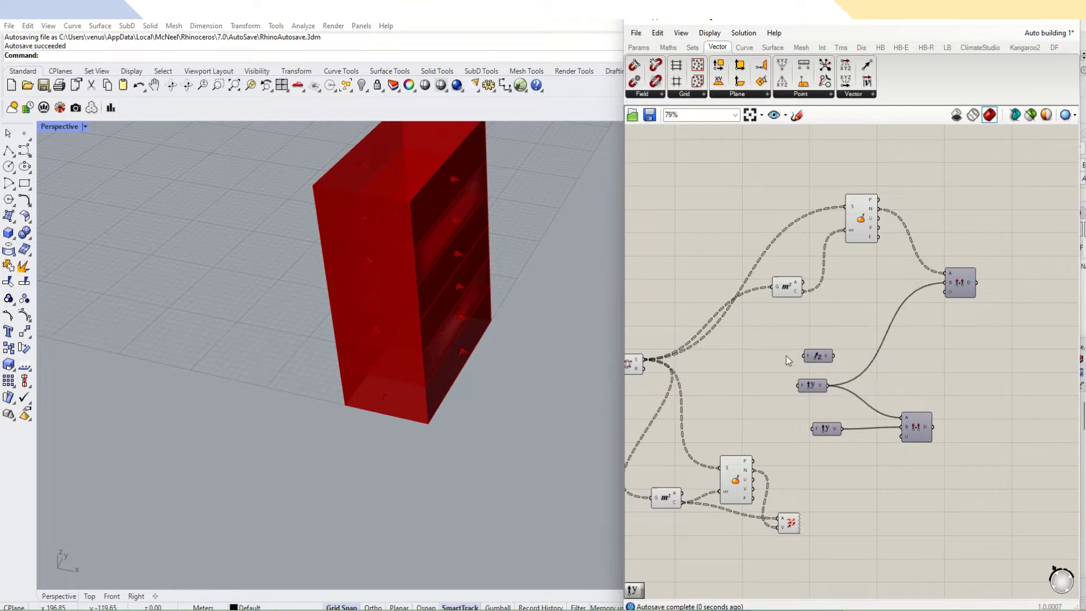
pyautogui.click(812, 355)
pyautogui.press('Delete')
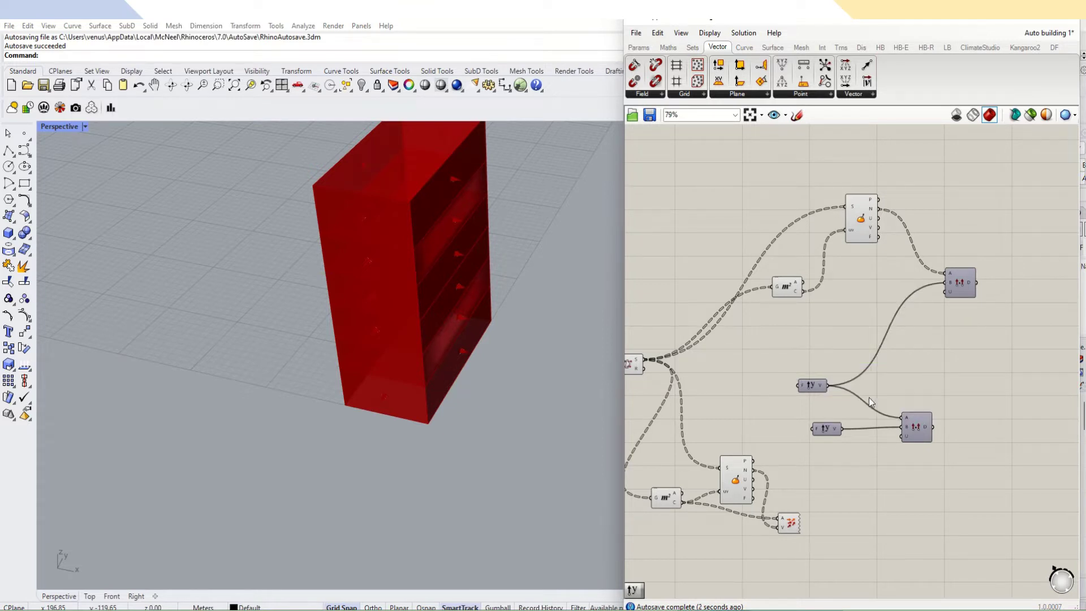
# Move the lower Dot Product and the Unit Y component feeding its B input farther away from the upper Unit Y.
pyautogui.moveTo(931, 426); pyautogui.dragTo(955, 433)
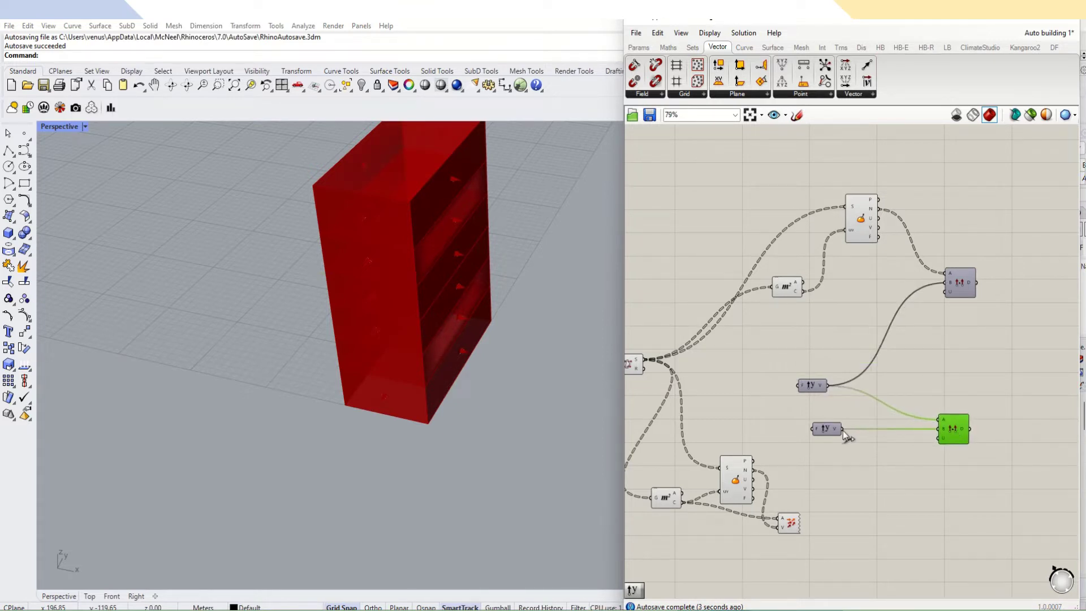
pyautogui.moveTo(834, 430); pyautogui.dragTo(894, 434)
pyautogui.scroll(-2, 807, 418)
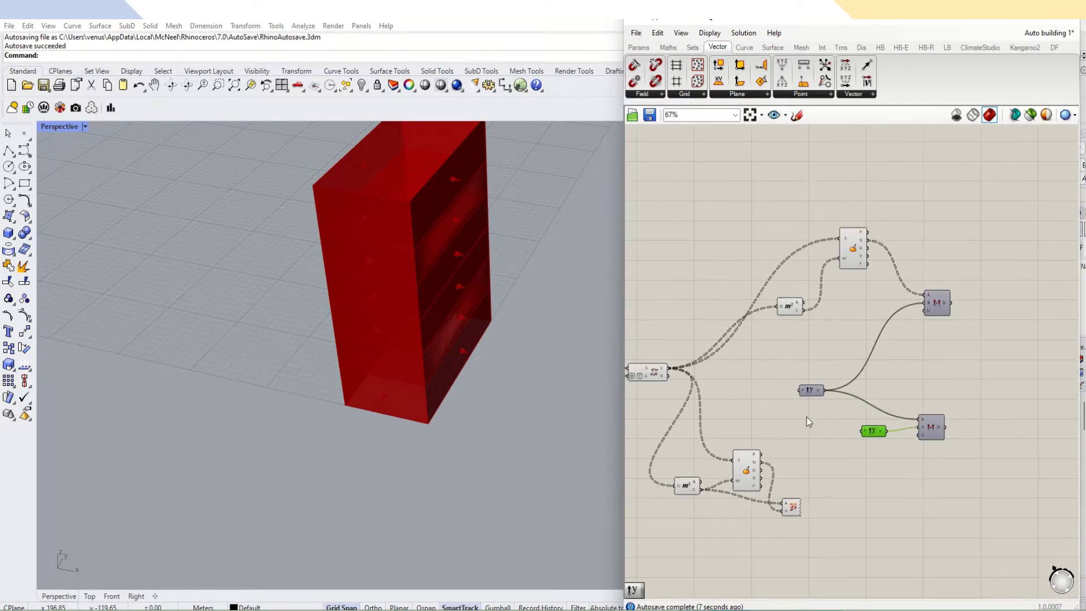
pyautogui.scroll(2, 995, 286)
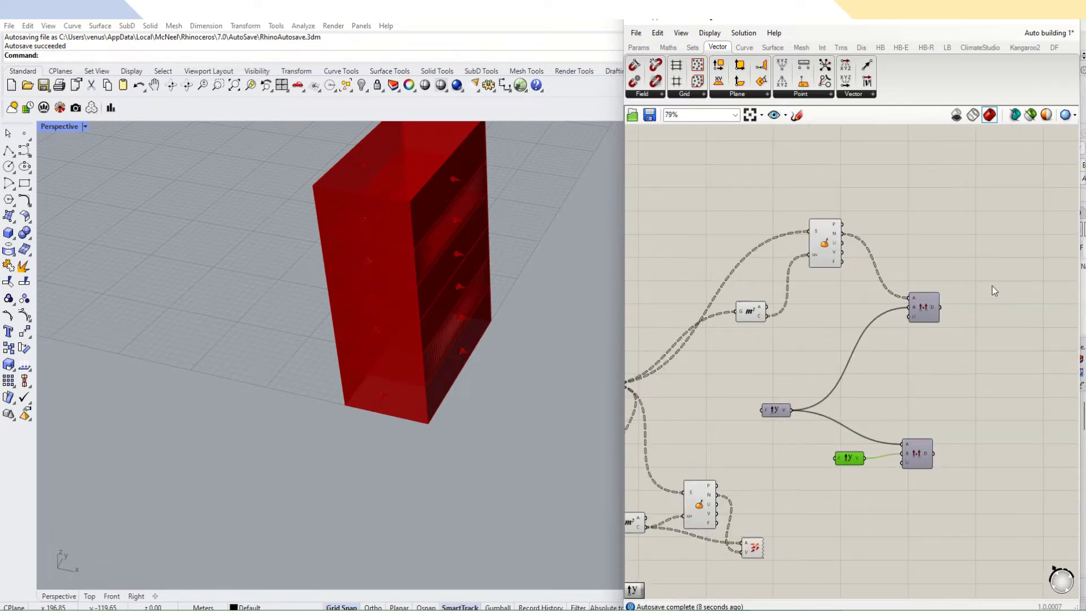
# Add a Larger Than component and connect the upper Dot Product's D output to its A input.
pyautogui.click(638, 47)
pyautogui.click(668, 47)
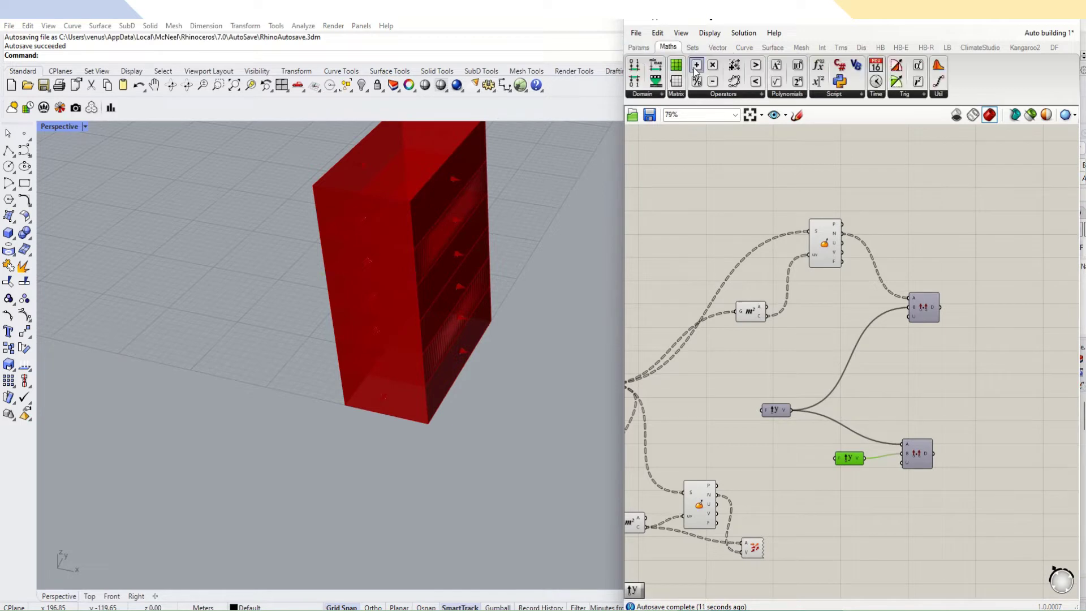
pyautogui.click(753, 94)
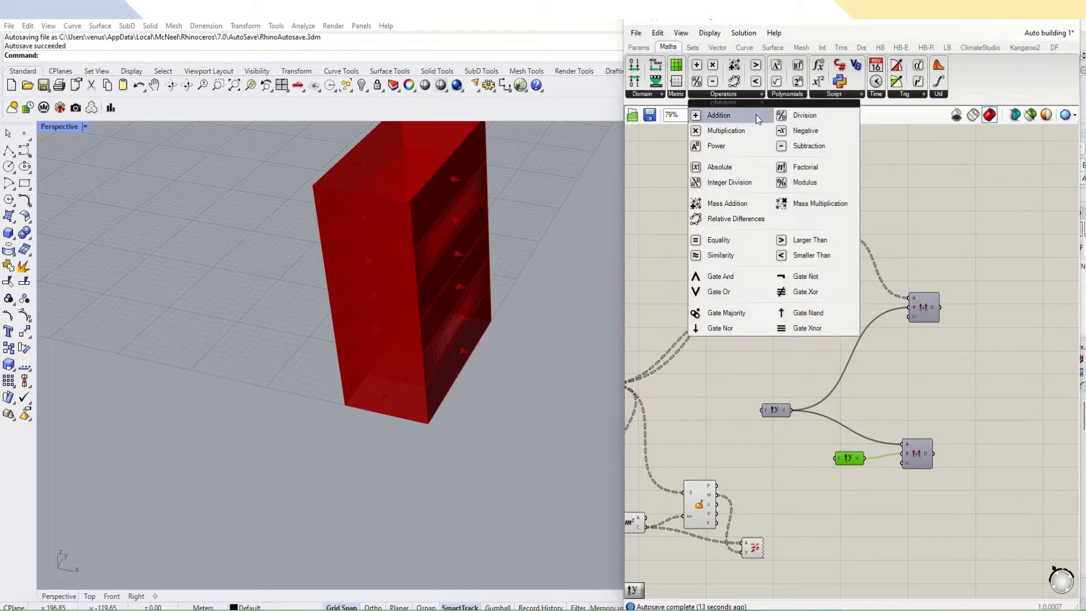
pyautogui.moveTo(799, 241); pyautogui.dragTo(1015, 319)
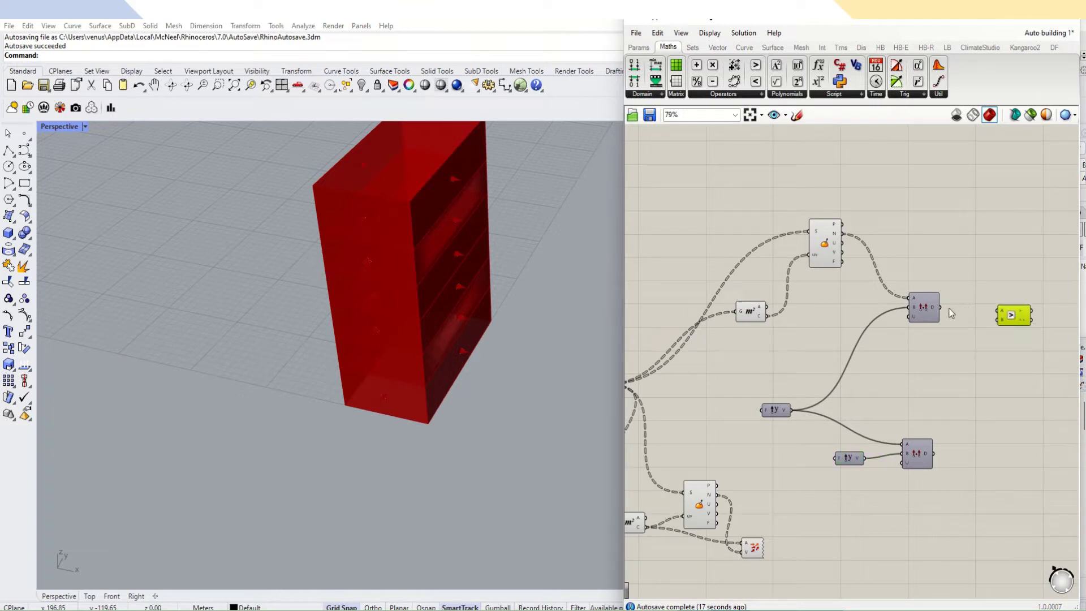
pyautogui.moveTo(941, 307); pyautogui.dragTo(993, 318)
pyautogui.scroll(2, 926, 400)
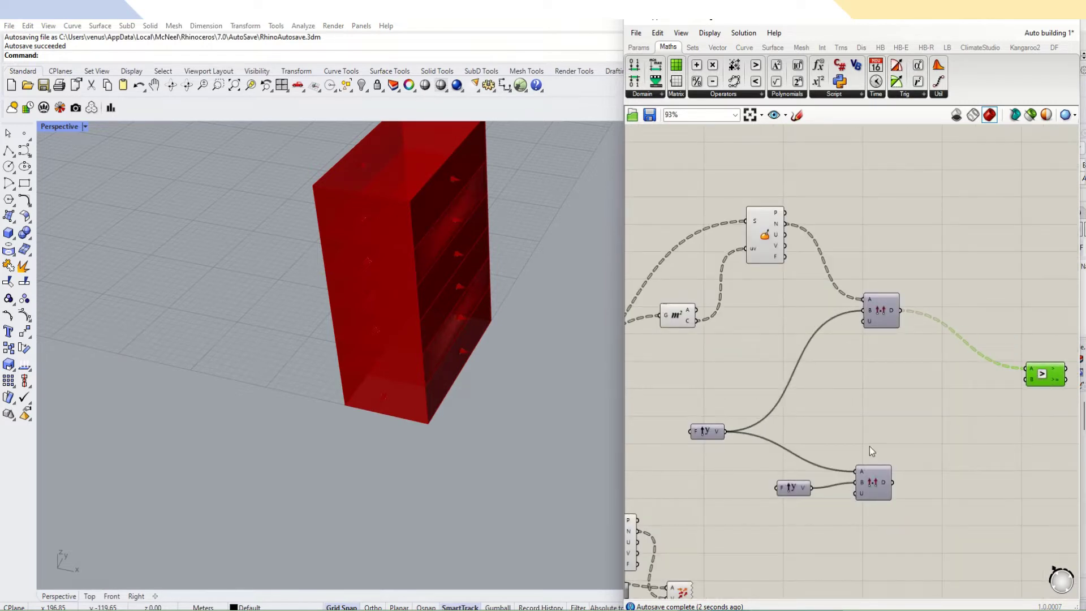
# Add an Absolute component beside the lower Dot Product and connect that Dot Product's D output to its x input.
pyautogui.click(737, 95)
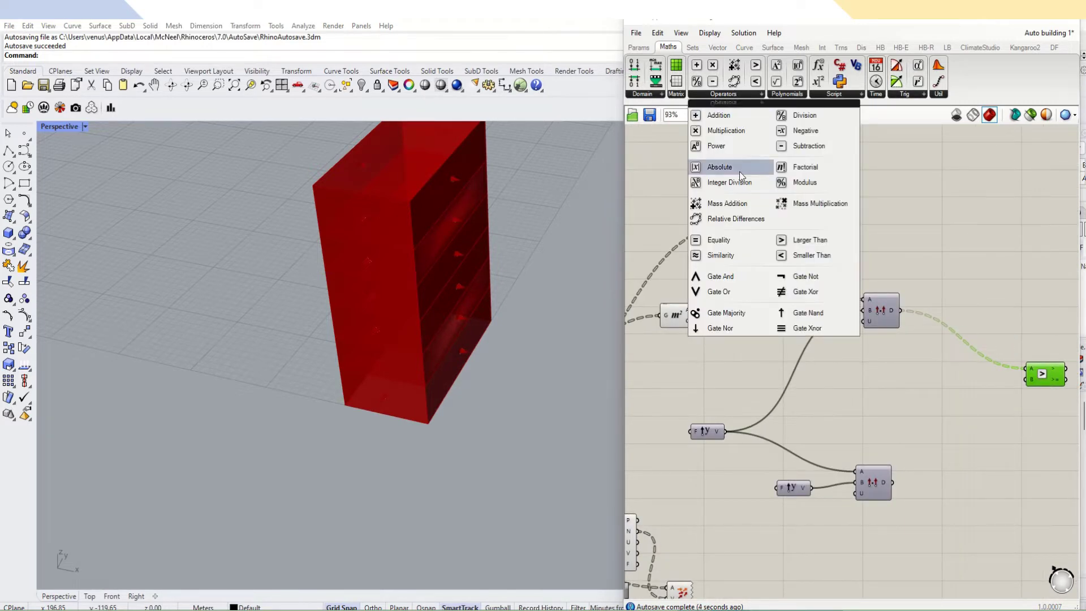
pyautogui.click(718, 166)
pyautogui.click(943, 484)
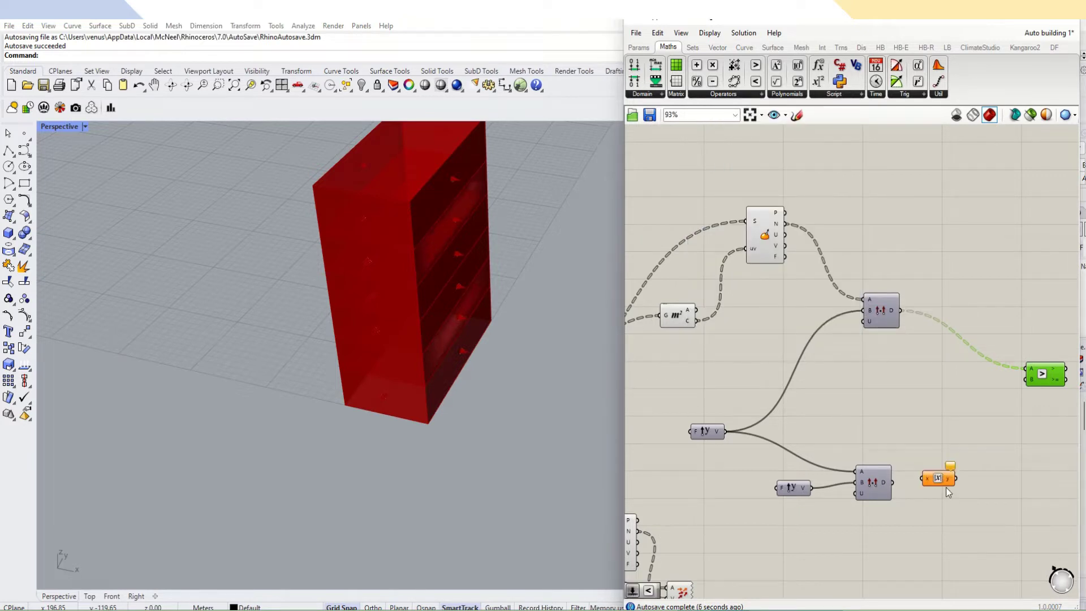
pyautogui.moveTo(944, 484); pyautogui.dragTo(933, 439)
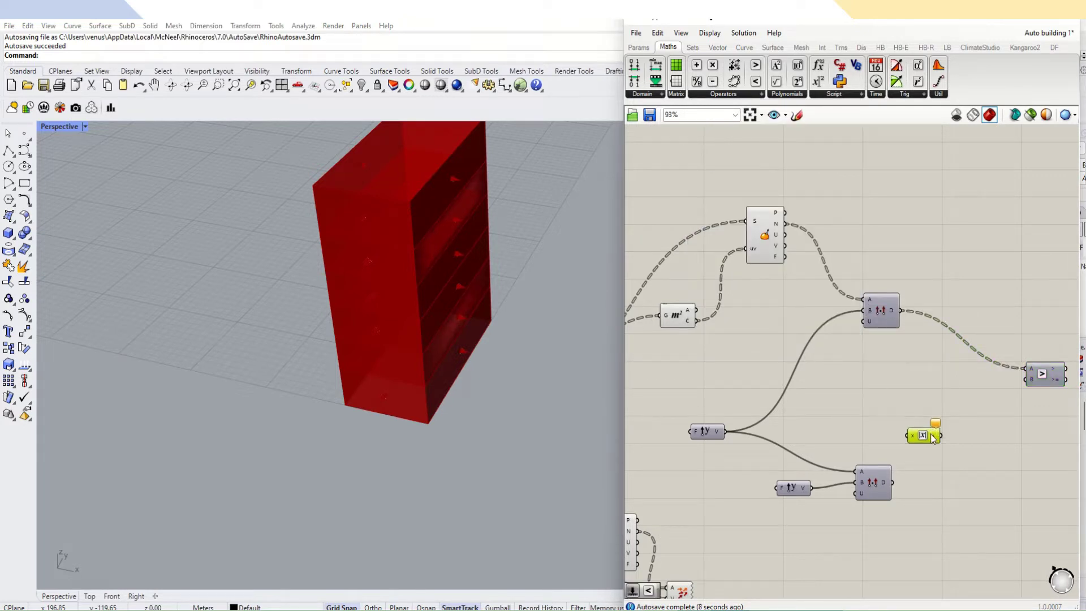
pyautogui.moveTo(893, 482); pyautogui.dragTo(941, 487)
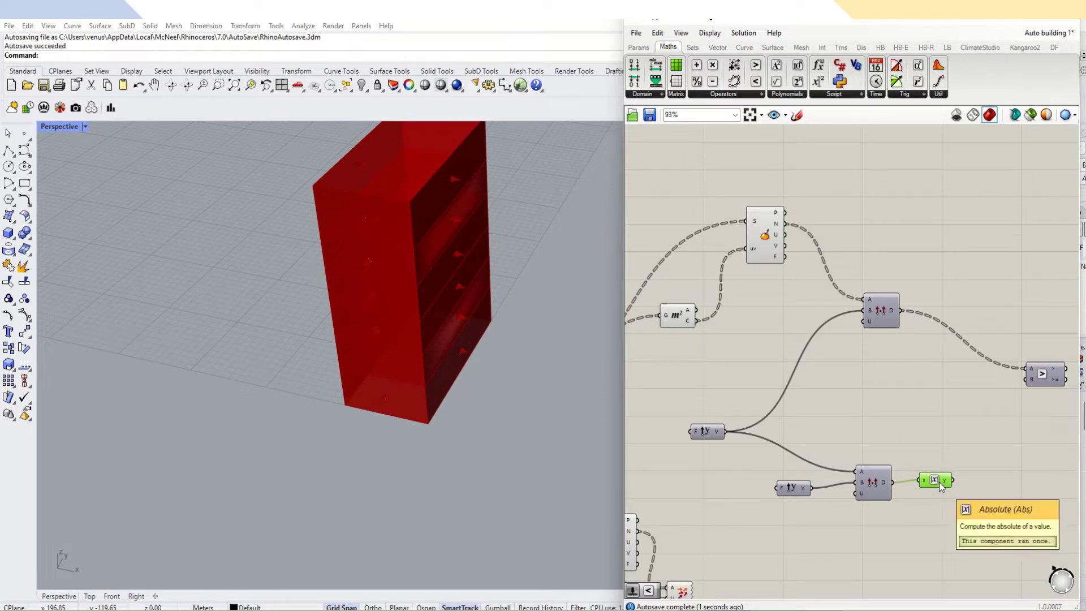
# Add an Integer parameter after the Absolute component and connect the Absolute output to it.
pyautogui.click(714, 96)
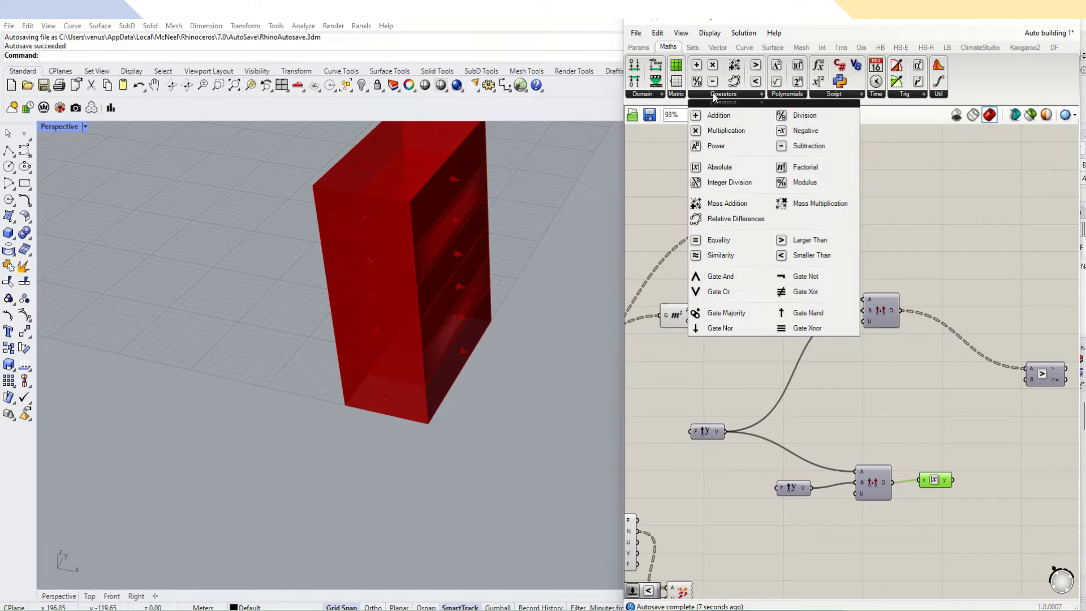
pyautogui.click(788, 94)
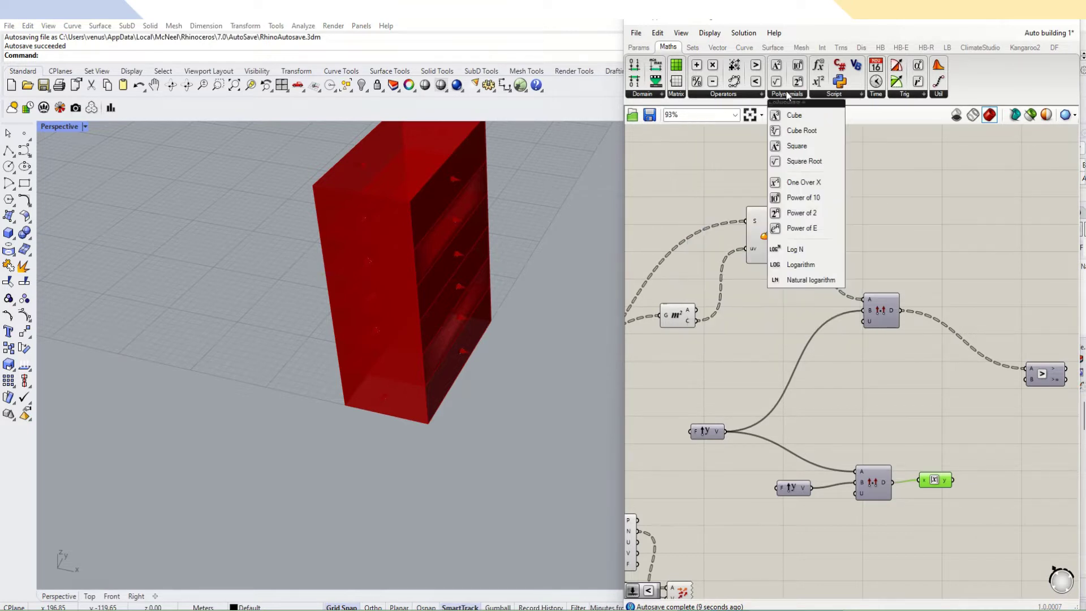
pyautogui.click(638, 47)
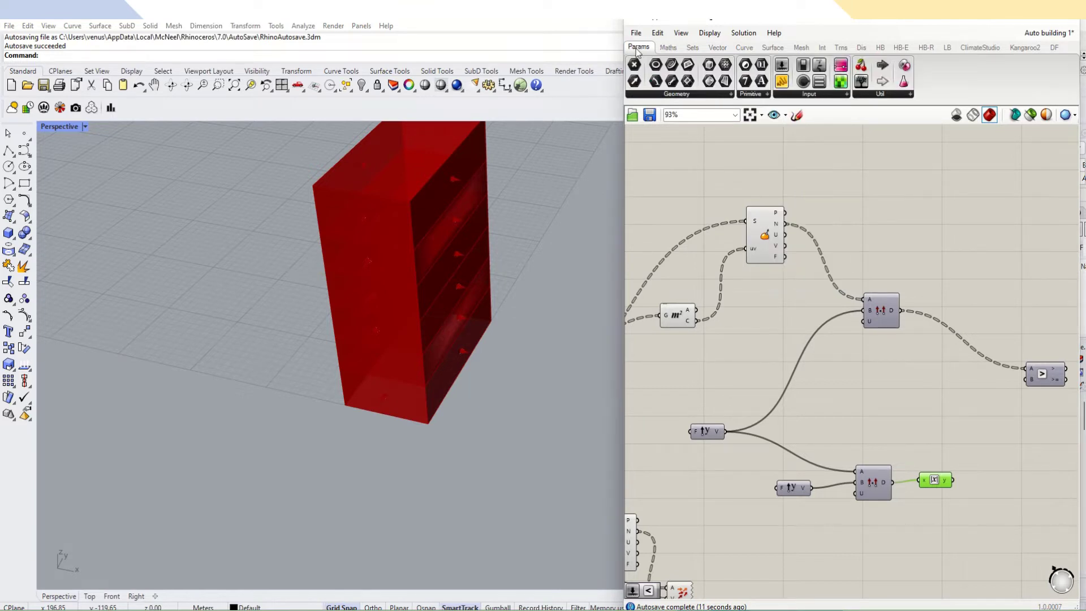
pyautogui.moveTo(746, 81); pyautogui.dragTo(973, 472)
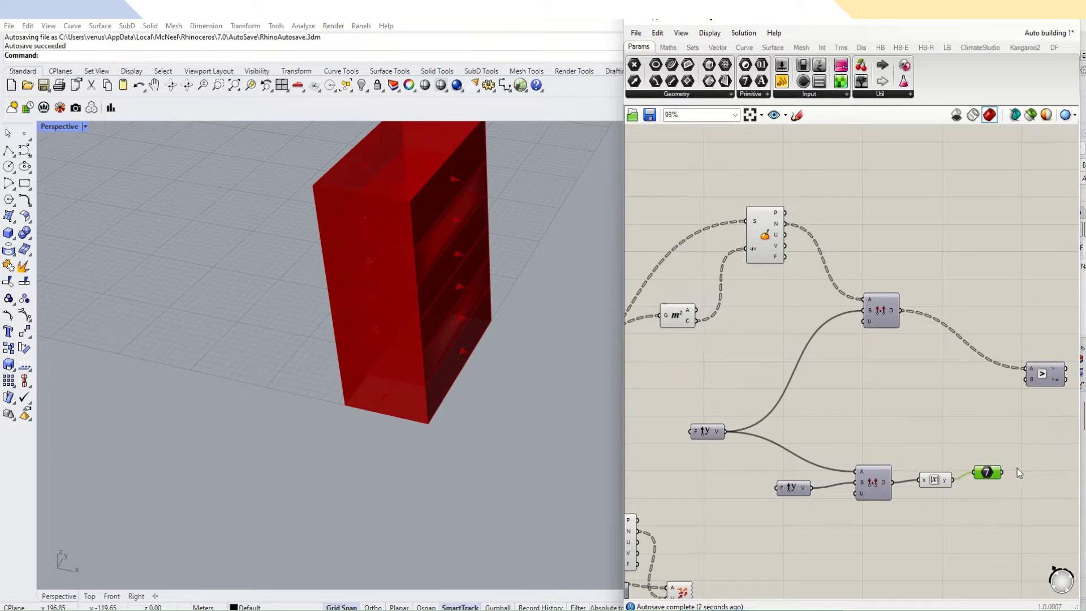
# Add a List Item component near the Integer parameter.
pyautogui.click(1031, 447)
pyautogui.doubleClick(1030, 446)
pyautogui.write('it')
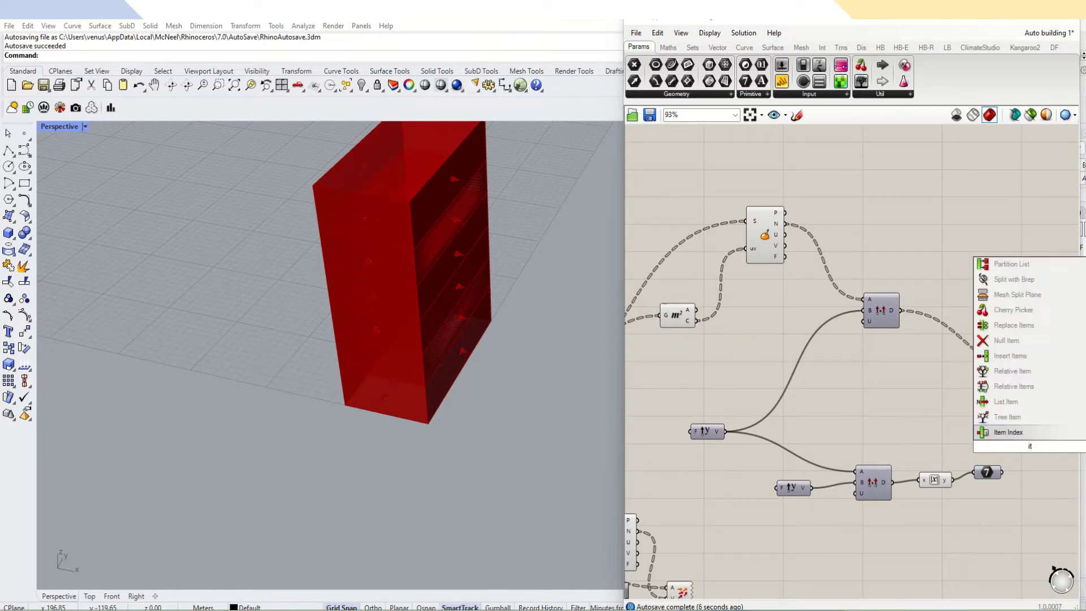
pyautogui.click(1024, 402)
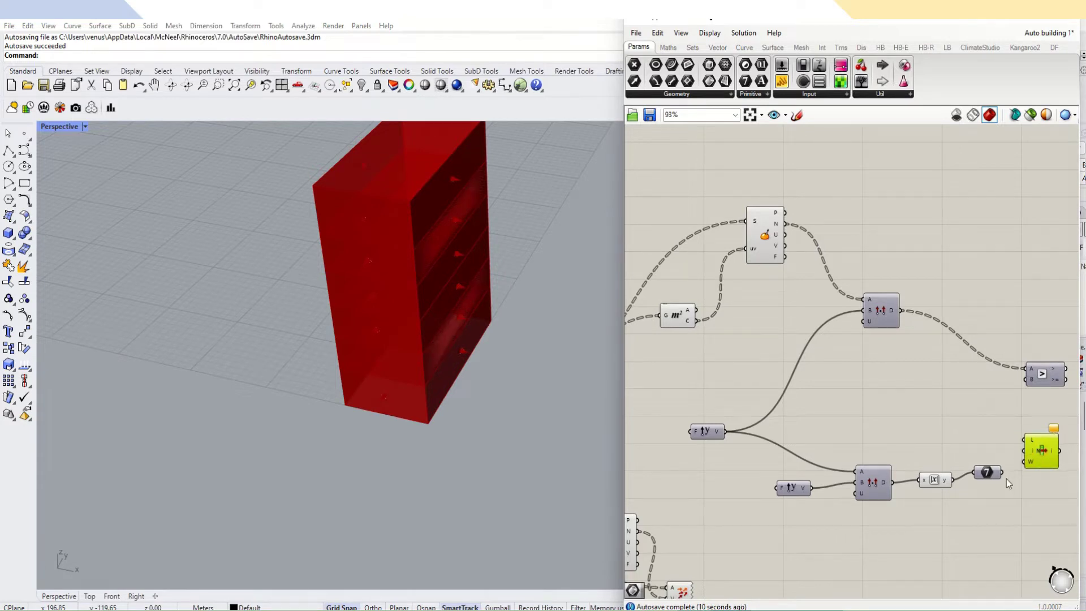
# Move the lower Unit Y, Dot Product, Absolute and Integer group down and connect the Integer to List Item's i input.
pyautogui.scroll(-3, 905, 424)
pyautogui.scroll(3, 905, 429)
pyautogui.moveTo(933, 433); pyautogui.dragTo(728, 501)
pyautogui.moveTo(817, 470); pyautogui.dragTo(787, 498)
pyautogui.click(930, 489)
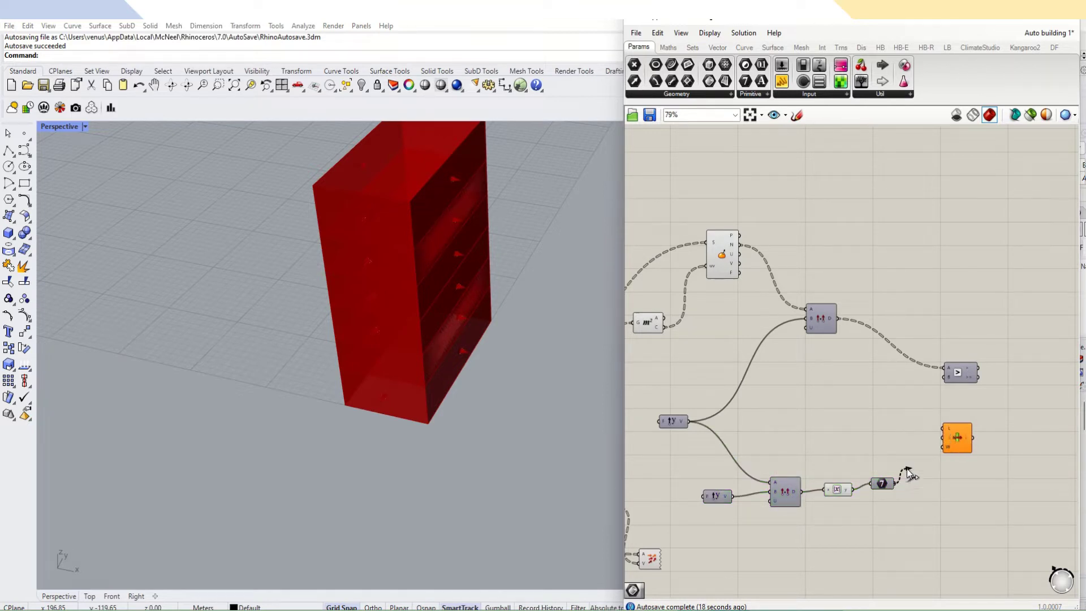
pyautogui.moveTo(932, 442); pyautogui.dragTo(931, 474)
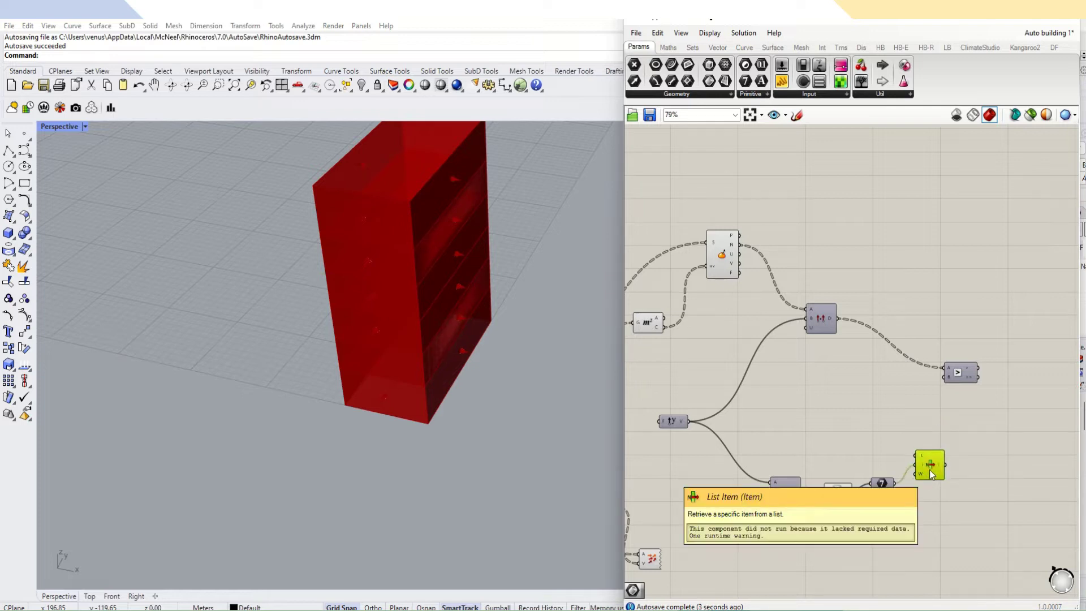
# Add a panel containing .61 above the Integer parameter.
pyautogui.doubleClick(882, 440)
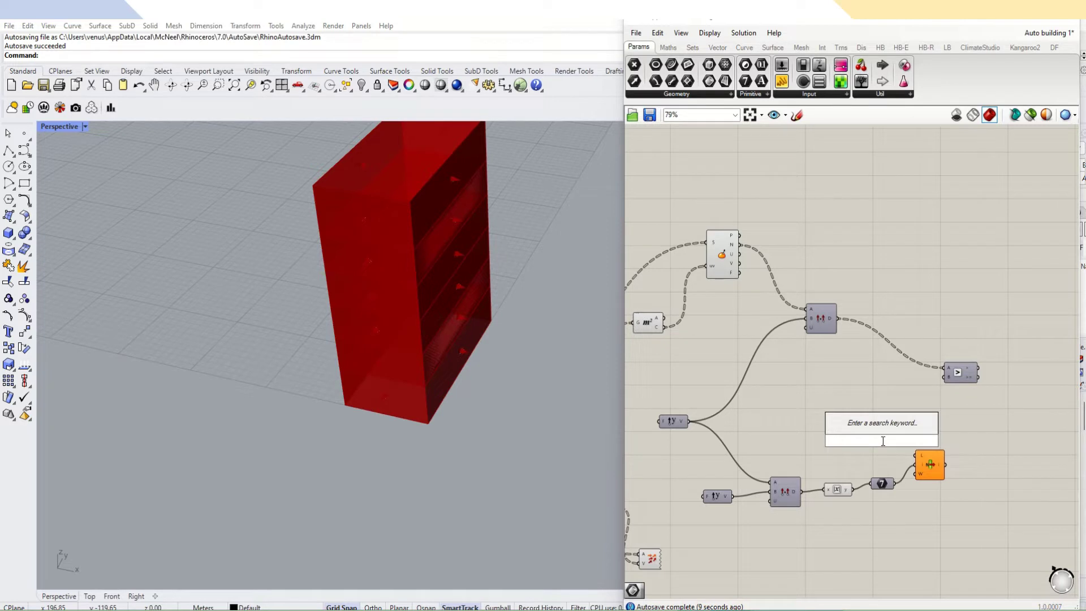
pyautogui.write('we')
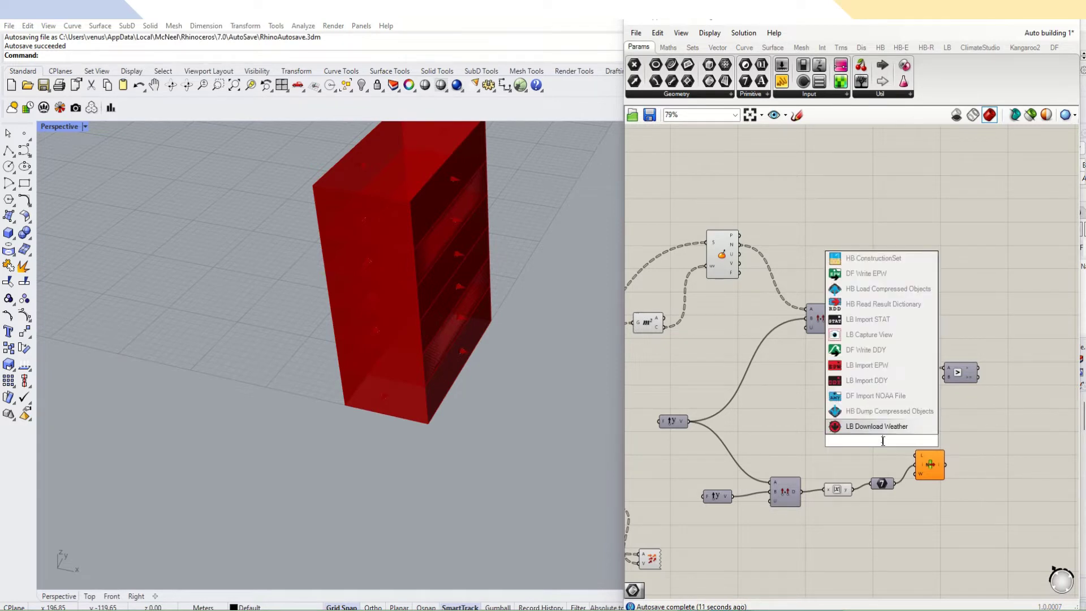
pyautogui.press('BackSpace')
pyautogui.press('BackSpace')
pyautogui.write('1')
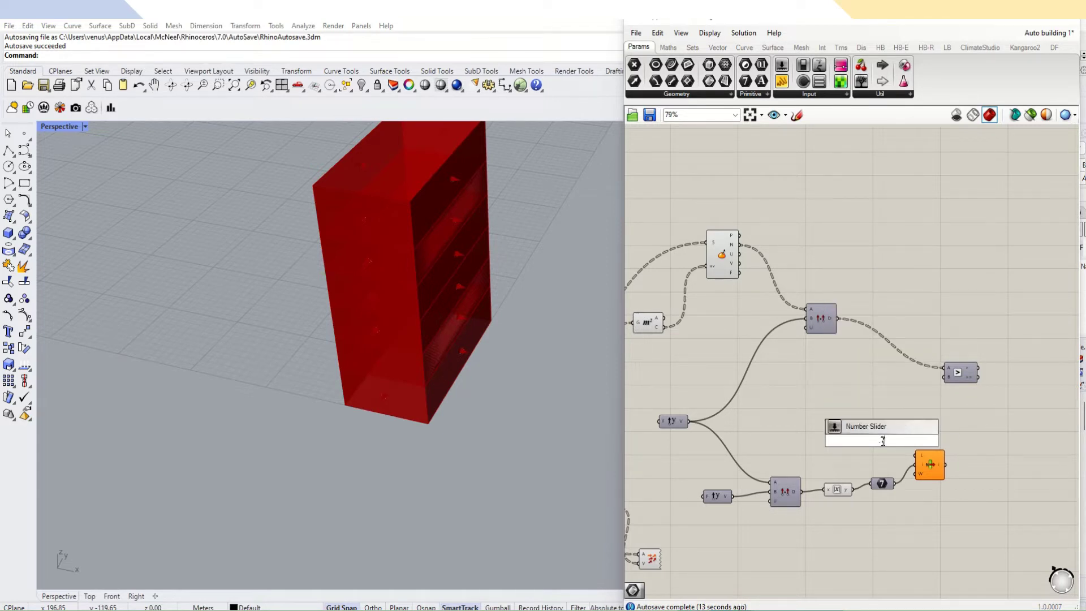
pyautogui.press('BackSpace')
pyautogui.write('panel')
pyautogui.write('.61')
pyautogui.press('Return')
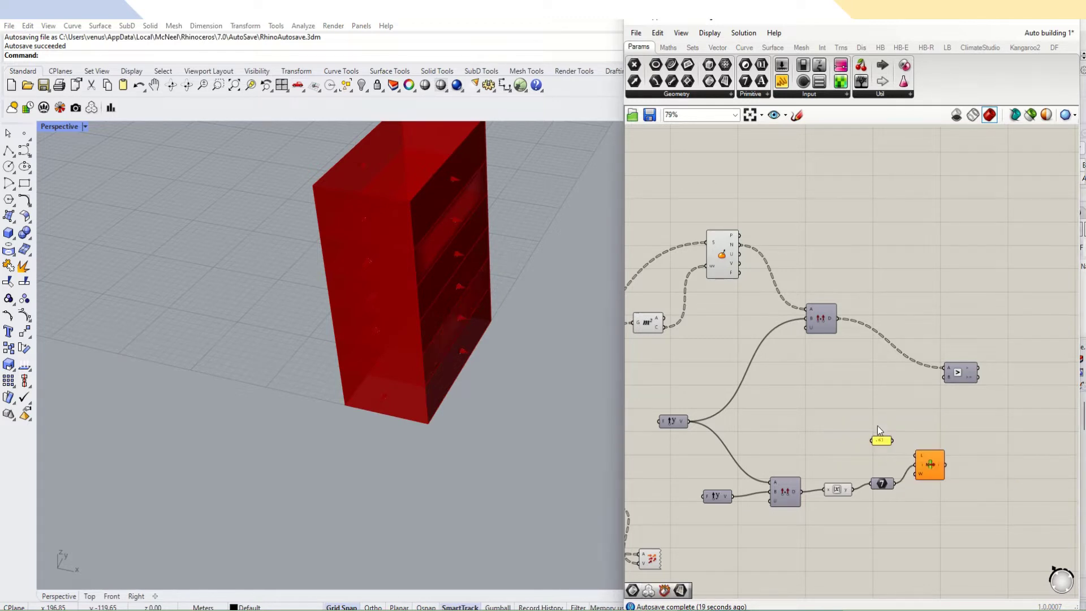
# Add a second panel containing .6 and connect both panels to the List Item's L input.
pyautogui.doubleClick(889, 466)
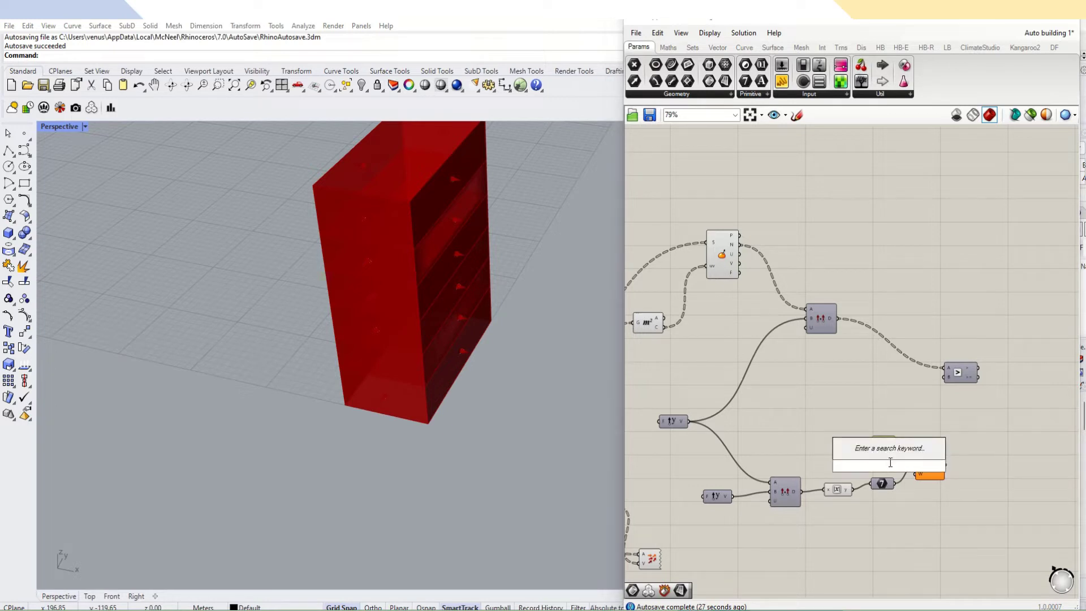
pyautogui.write('"')
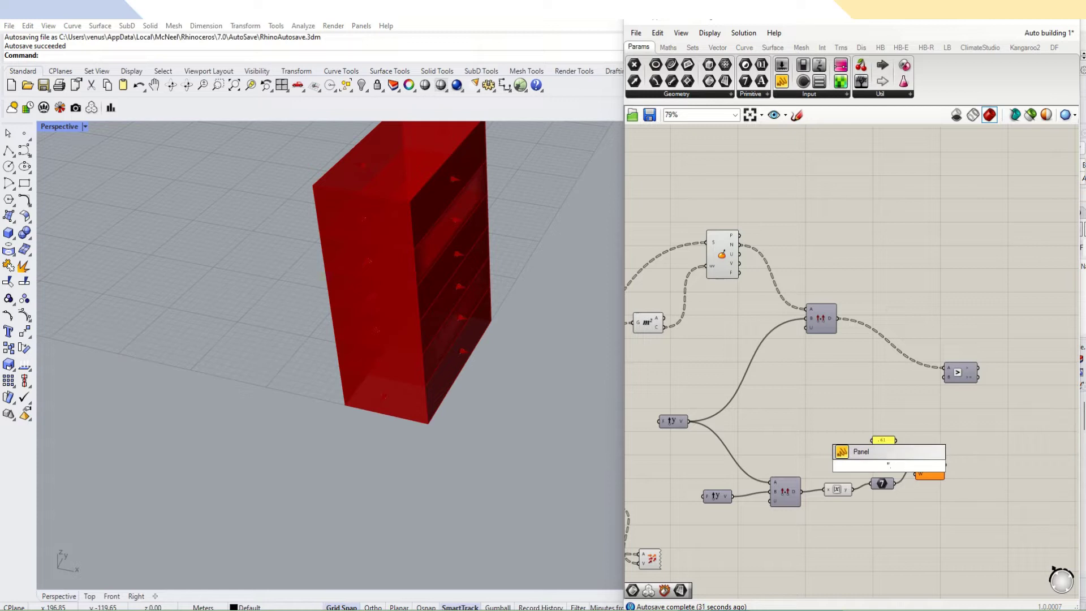
pyautogui.write('6')
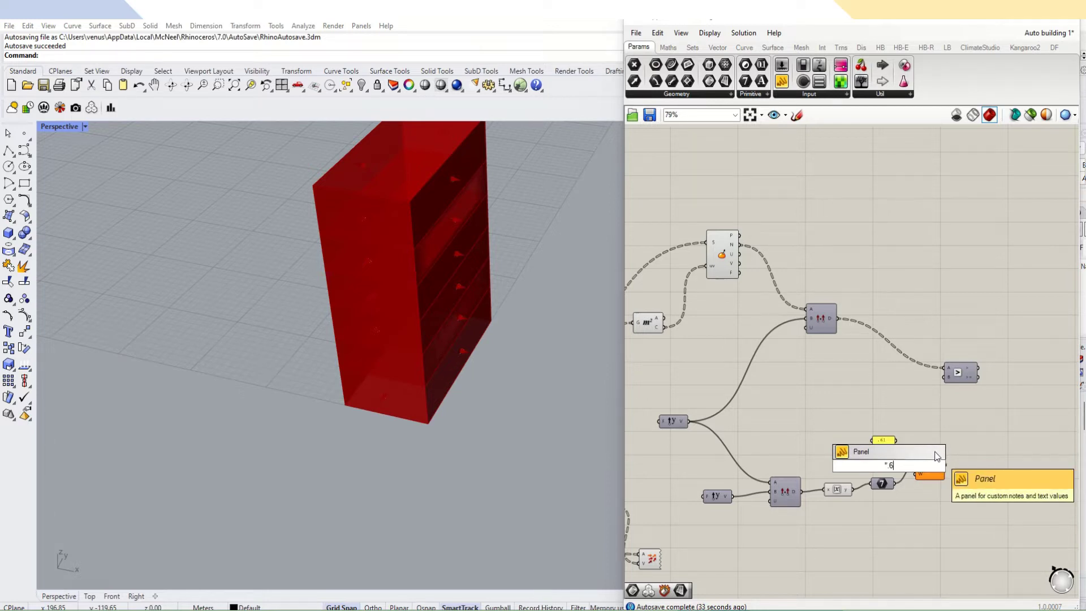
pyautogui.press('Return')
pyautogui.scroll(3, 896, 466)
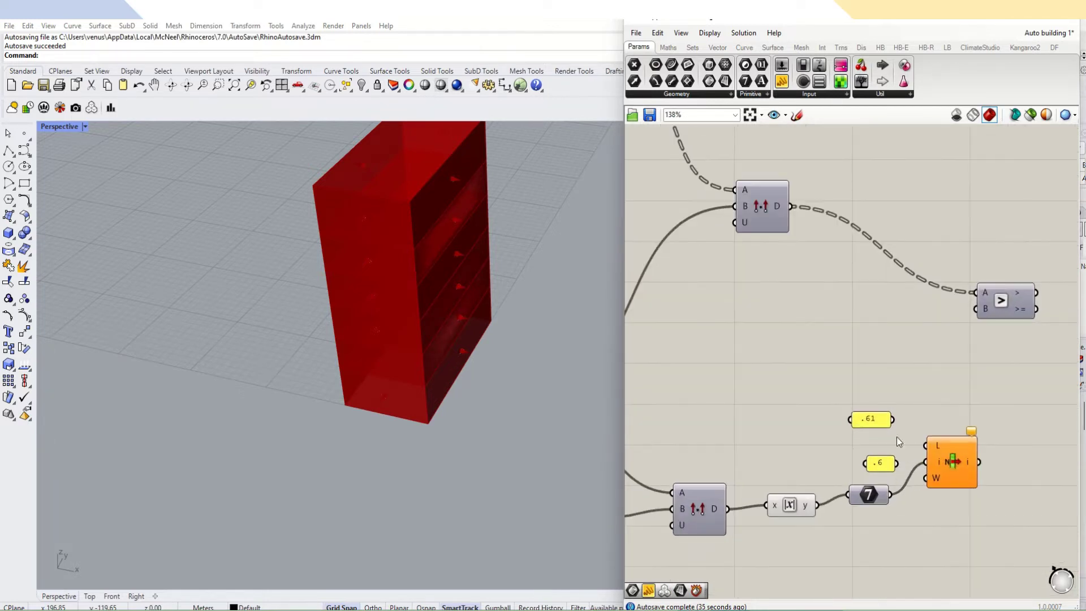
pyautogui.moveTo(893, 420); pyautogui.dragTo(927, 449)
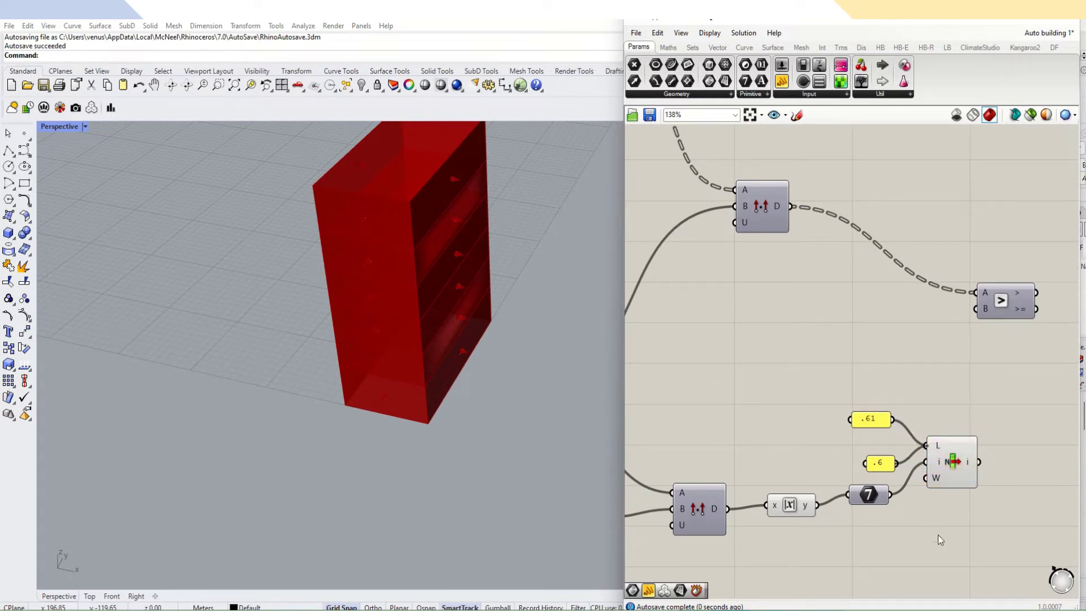
# Connect the List Item's output to the B input of the Larger Than component.
pyautogui.click(941, 461)
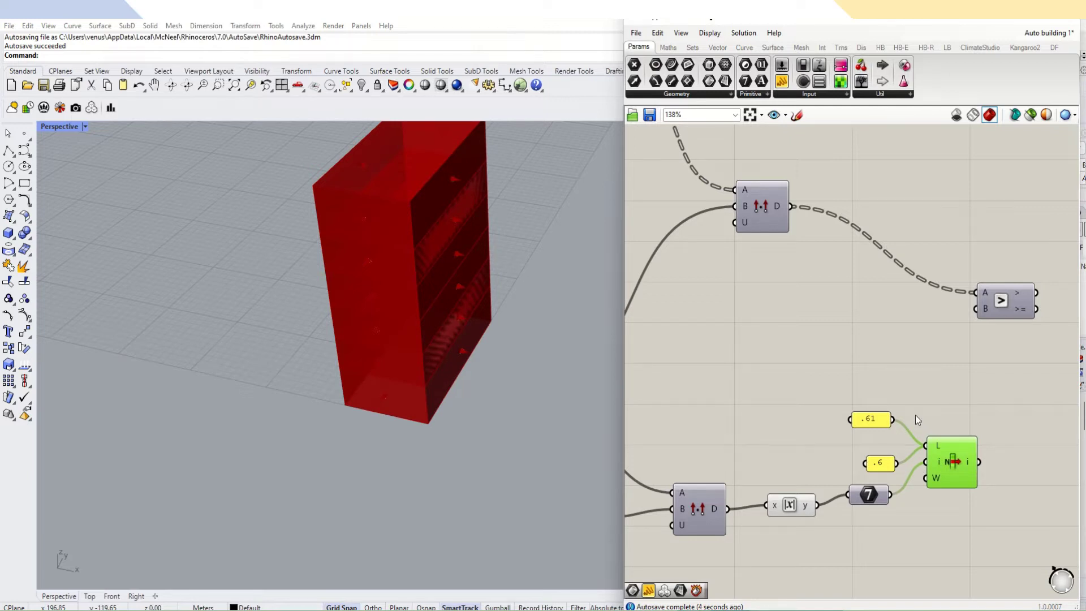
pyautogui.scroll(-3, 889, 430)
pyautogui.moveTo(948, 453); pyautogui.dragTo(1021, 372)
pyautogui.scroll(-1, 870, 341)
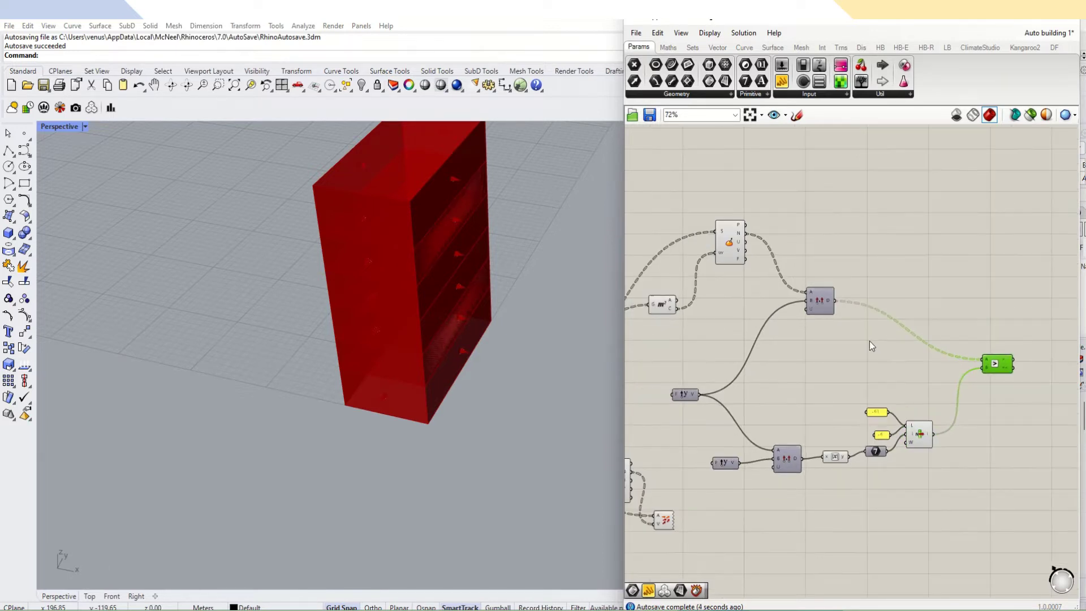
# Add a Dispatch component and connect Larger Than's >= output to its P input.
pyautogui.scroll(-1, 861, 324)
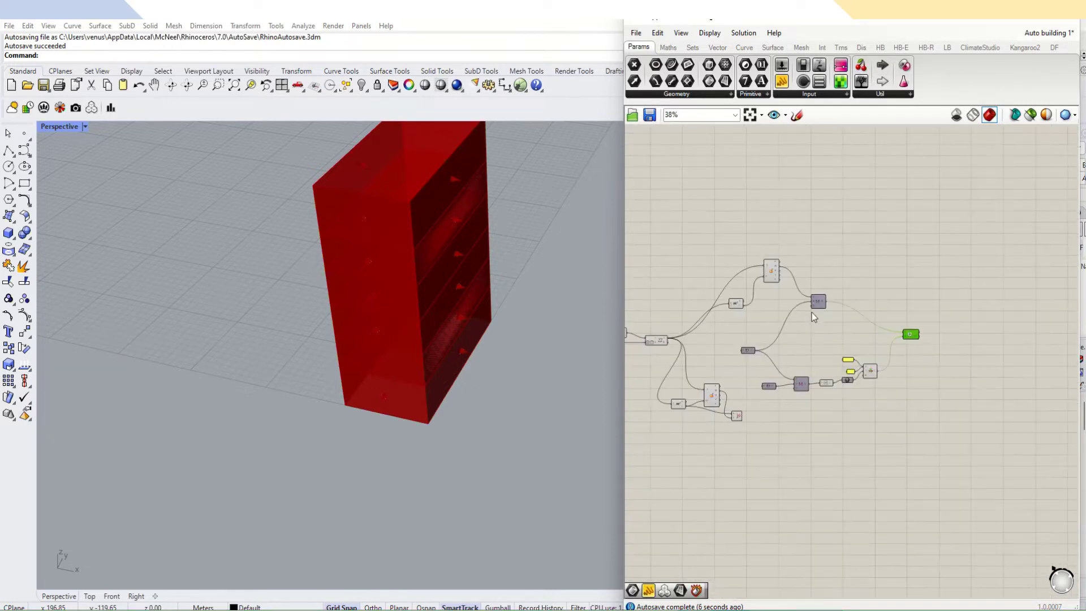
pyautogui.scroll(3, 1020, 355)
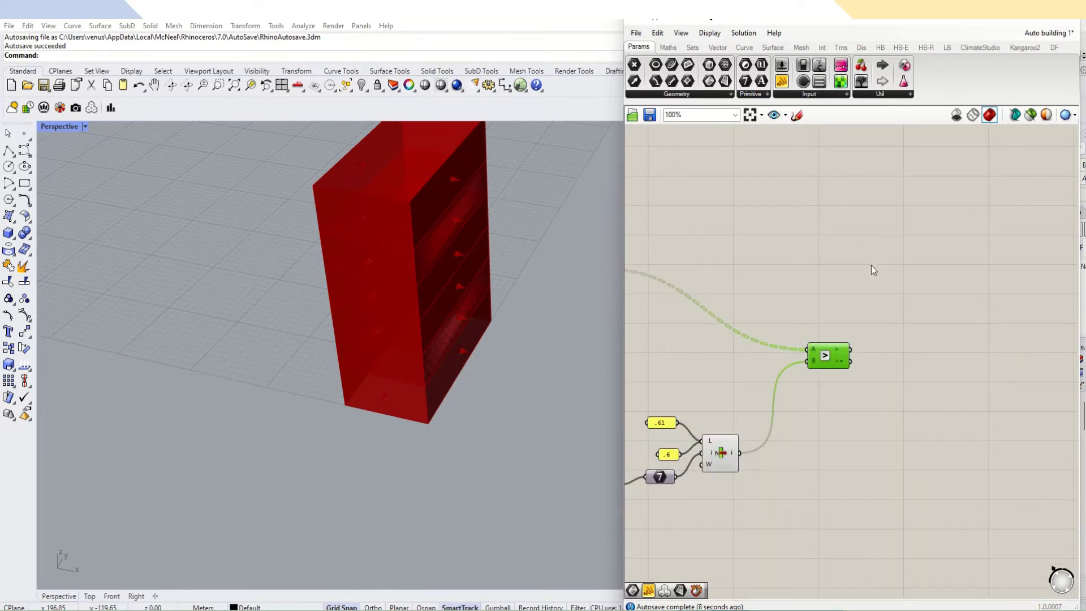
pyautogui.click(693, 48)
pyautogui.click(699, 94)
pyautogui.moveTo(648, 212); pyautogui.dragTo(928, 360)
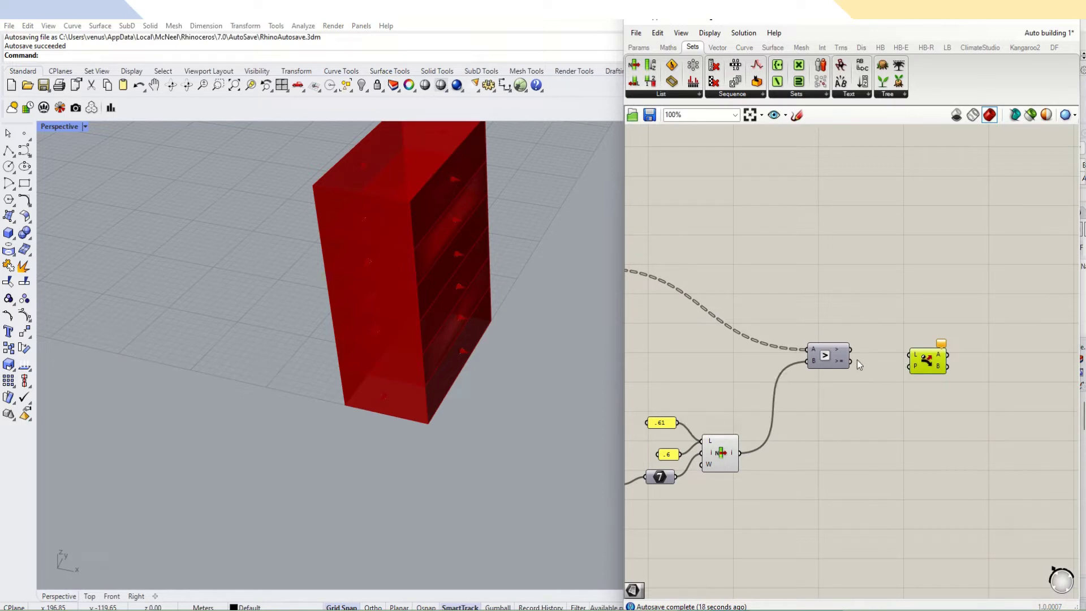
pyautogui.moveTo(857, 360); pyautogui.dragTo(911, 370)
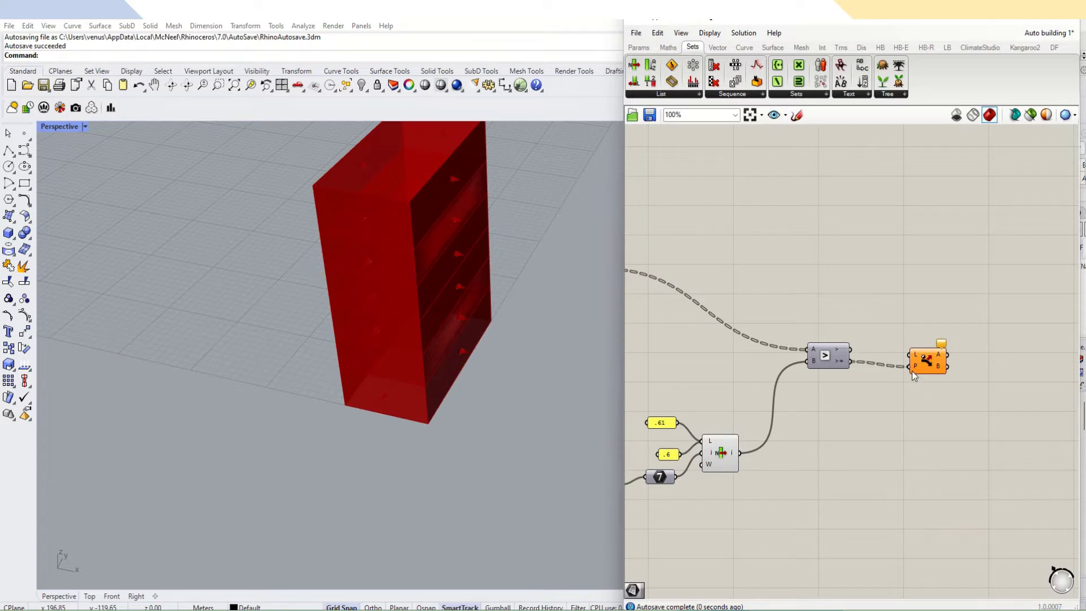
pyautogui.moveTo(912, 371)
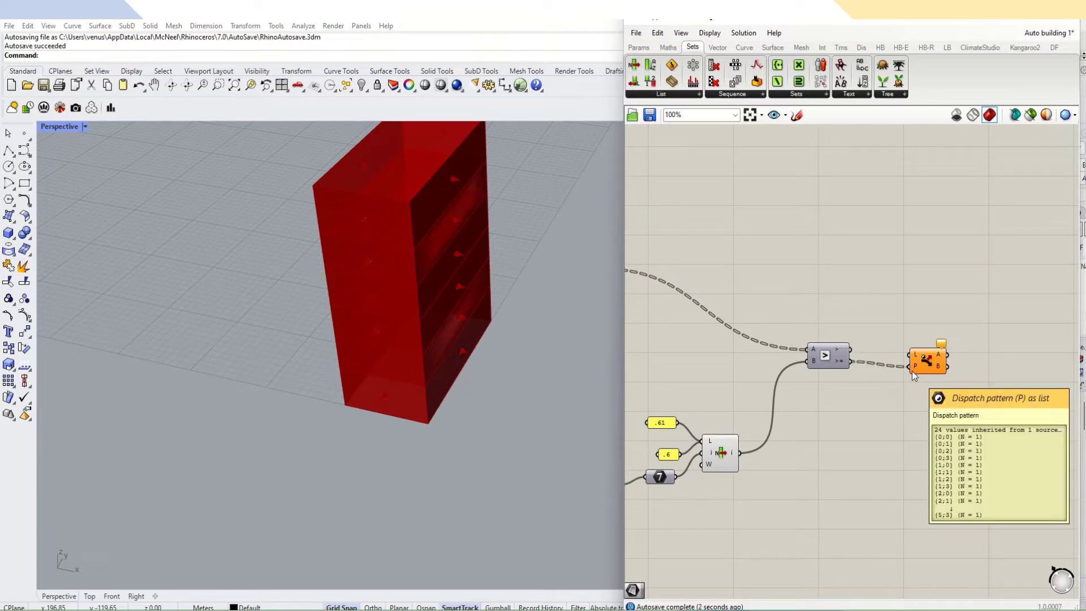
# Connect the shared S output that feeds the Area and Evaluate Surface components to the Dispatch component's L input.
pyautogui.scroll(-8, 945, 345)
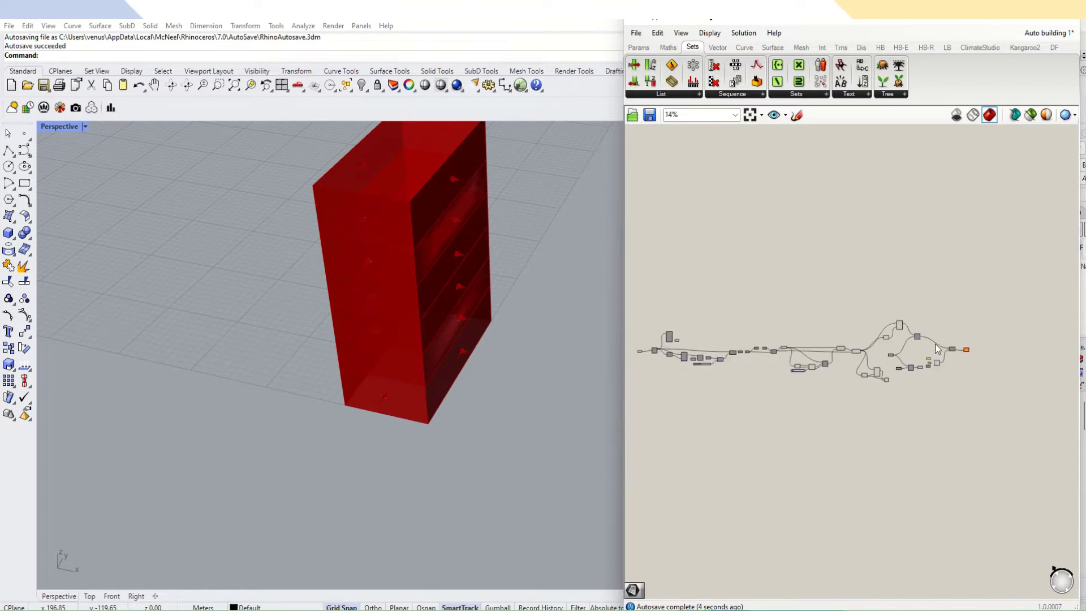
pyautogui.scroll(3, 847, 347)
pyautogui.scroll(4, 762, 366)
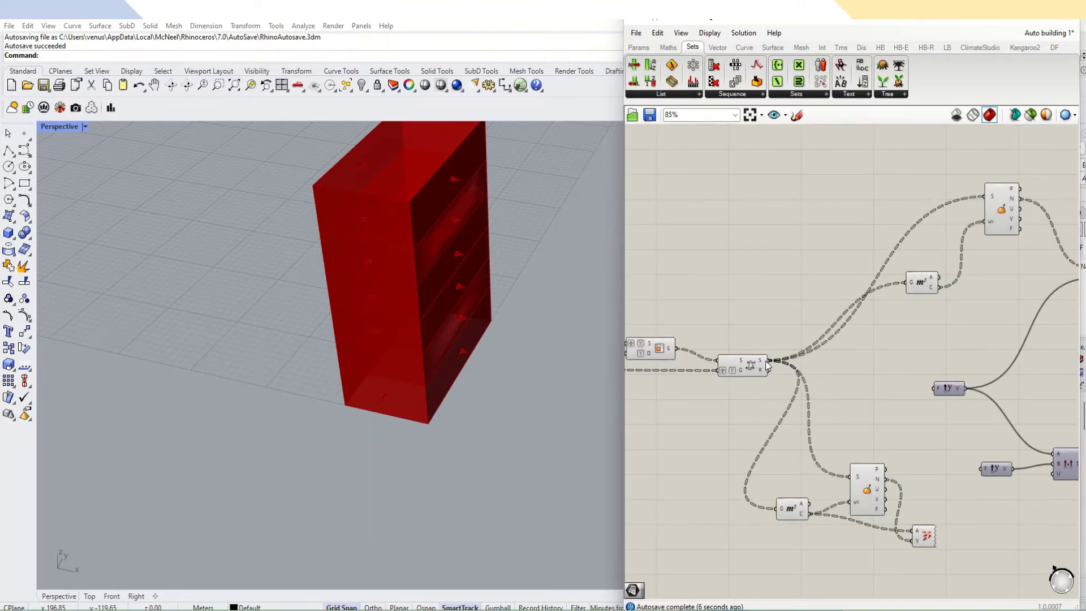
pyautogui.scroll(-3, 761, 366)
pyautogui.scroll(2, 999, 379)
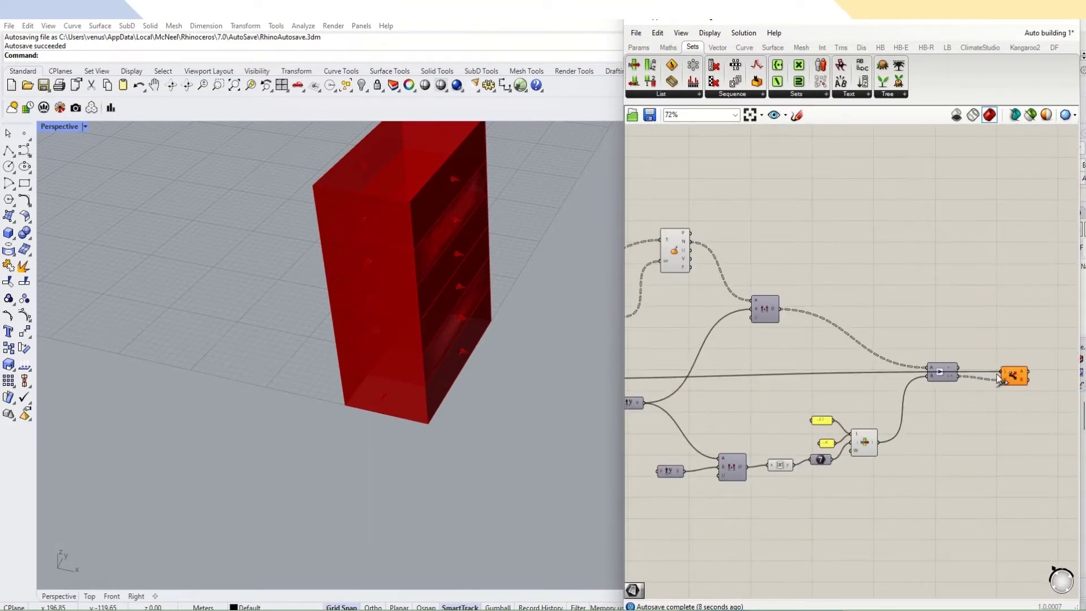
pyautogui.moveTo(998, 379); pyautogui.dragTo(1002, 378)
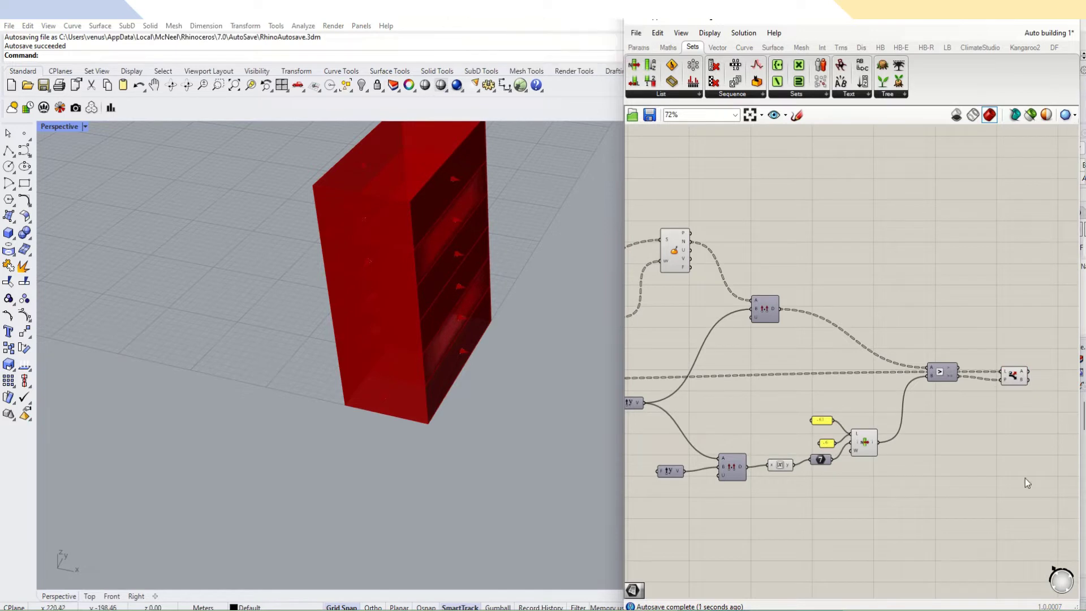
pyautogui.scroll(5, 446, 236)
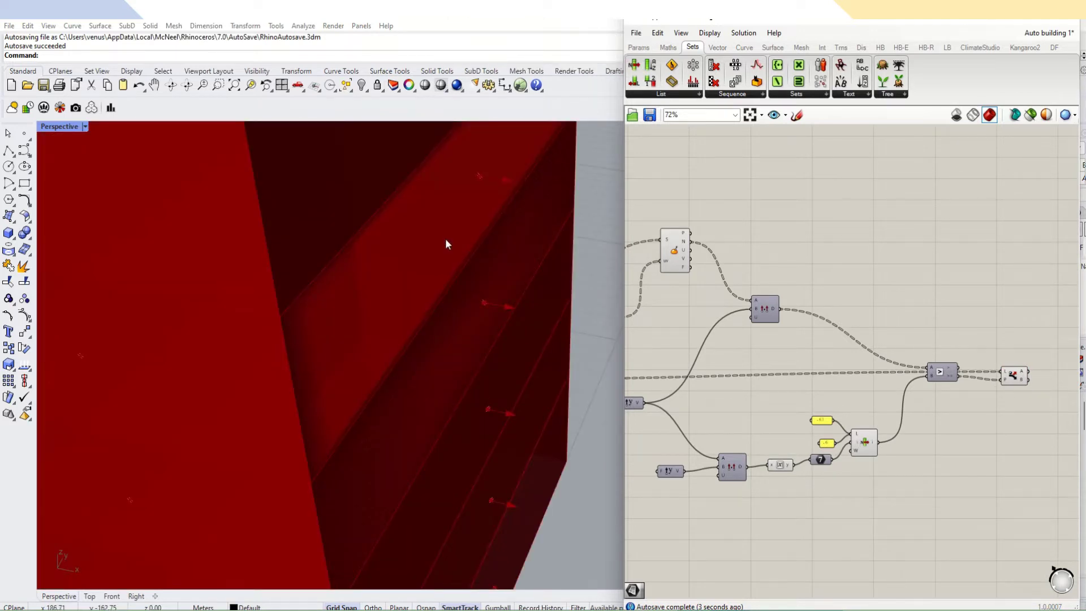
pyautogui.scroll(-5, 445, 243)
pyautogui.scroll(1, 1039, 388)
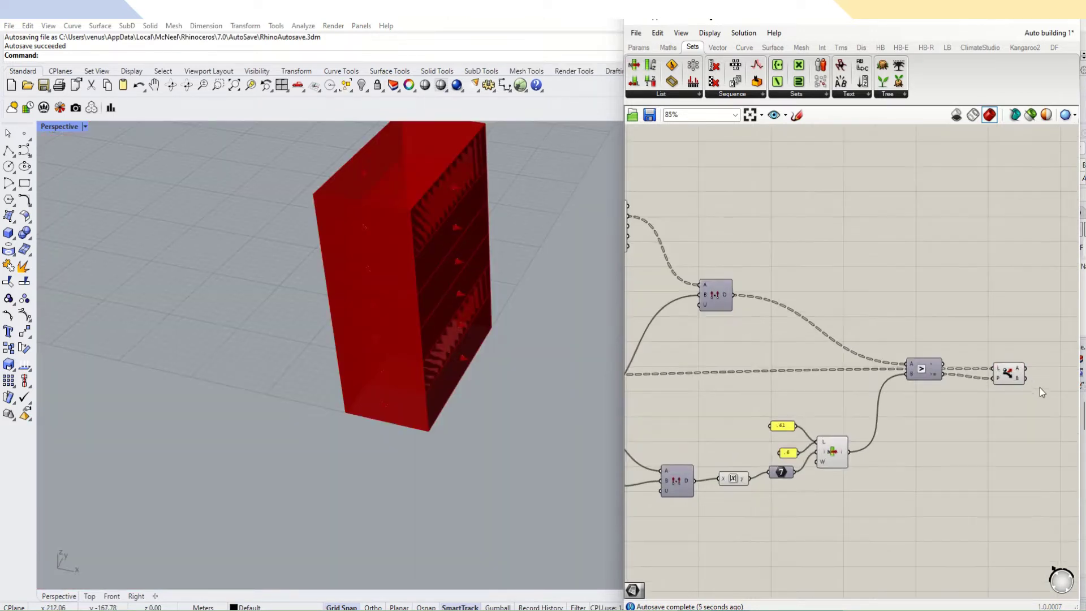
pyautogui.click(1012, 377)
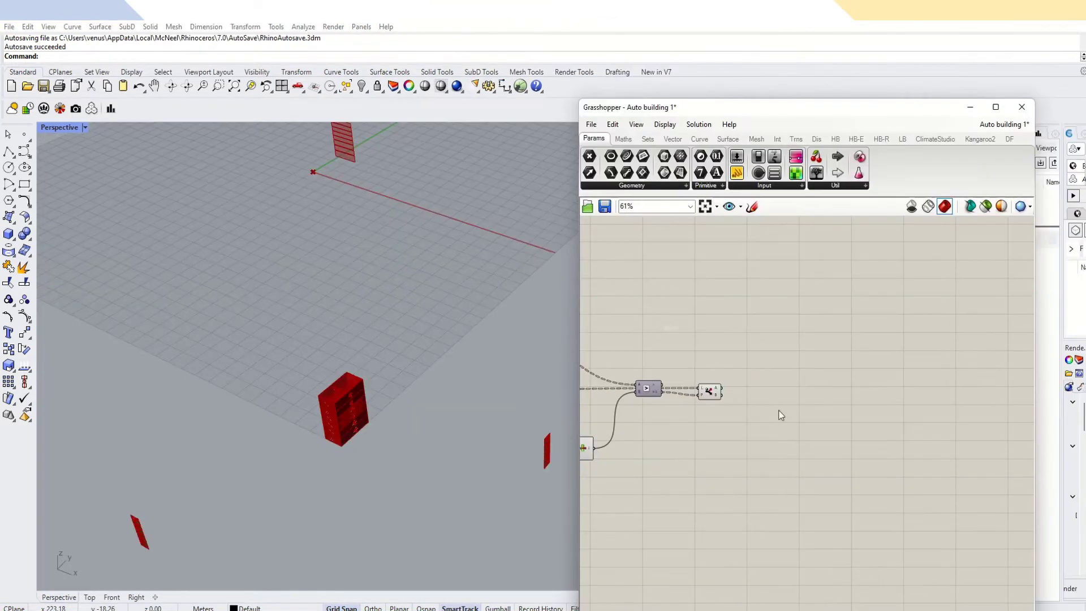
pyautogui.scroll(5, 748, 399)
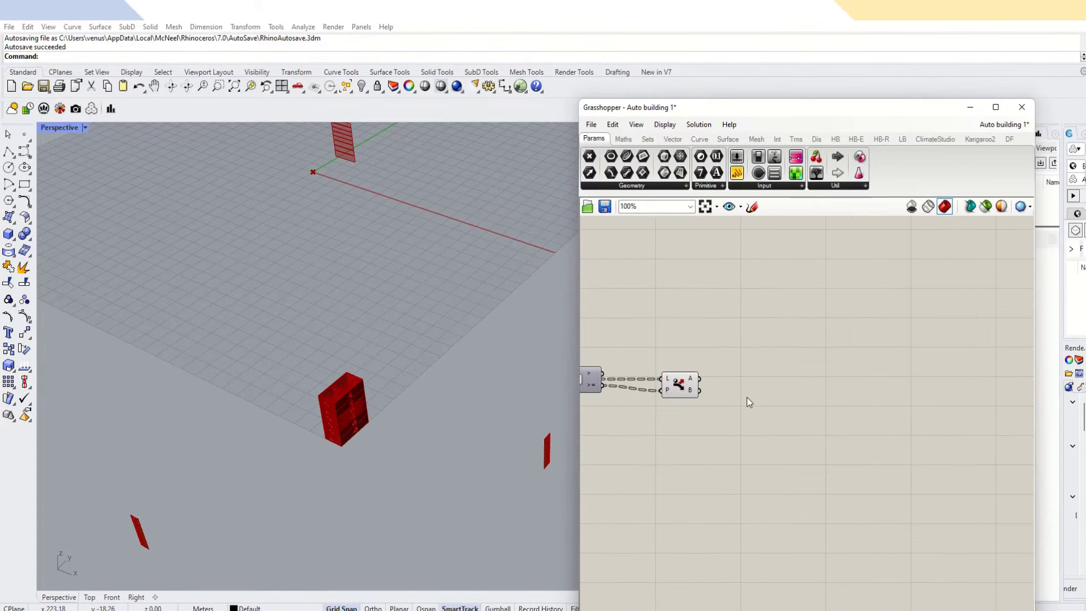
# Add a Brep parameter fed from the dispatch component's A output and line it up beside that output.
pyautogui.rightClick(674, 374)
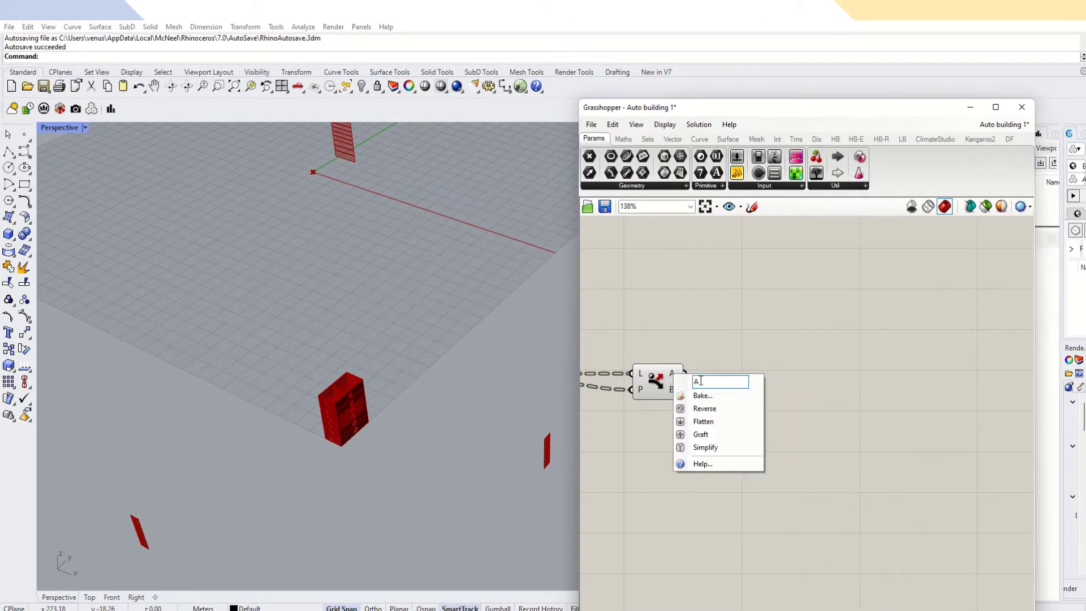
pyautogui.click(708, 327)
pyautogui.doubleClick(707, 328)
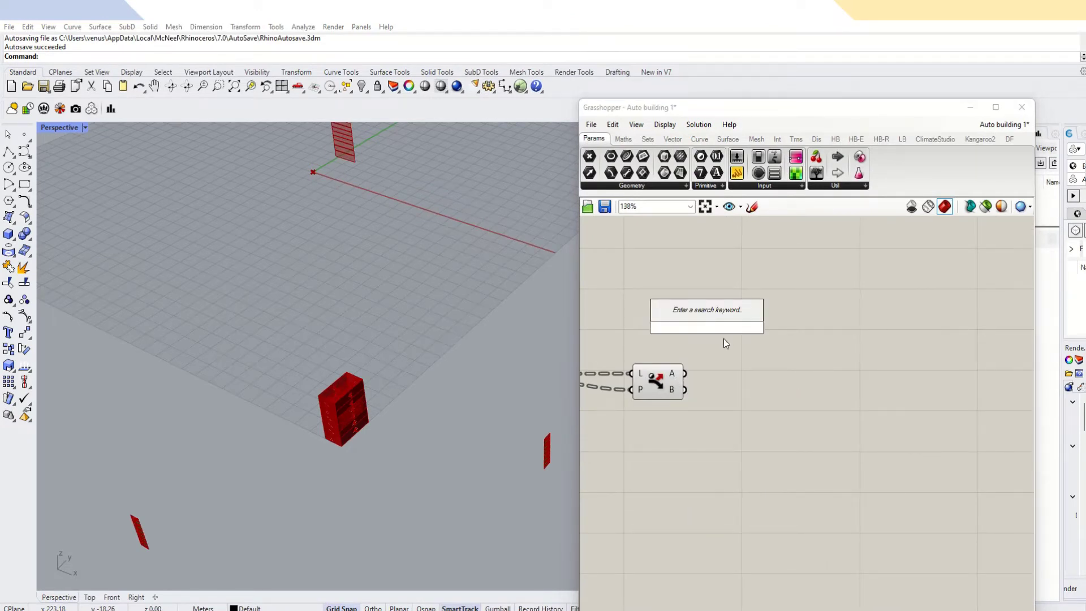
pyautogui.write('brep')
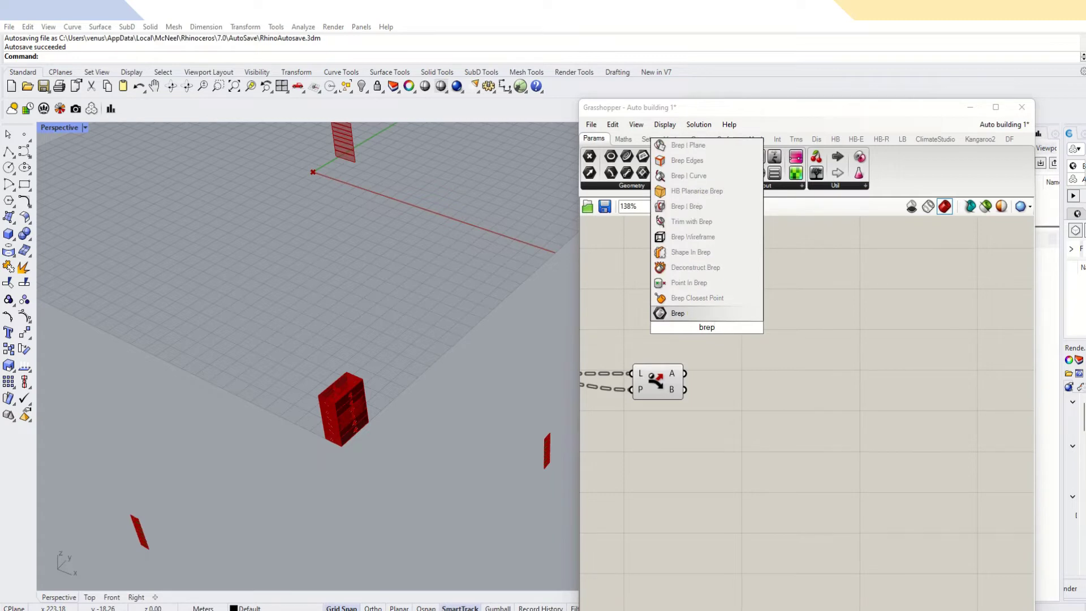
pyautogui.click(755, 313)
pyautogui.moveTo(685, 373); pyautogui.dragTo(700, 330)
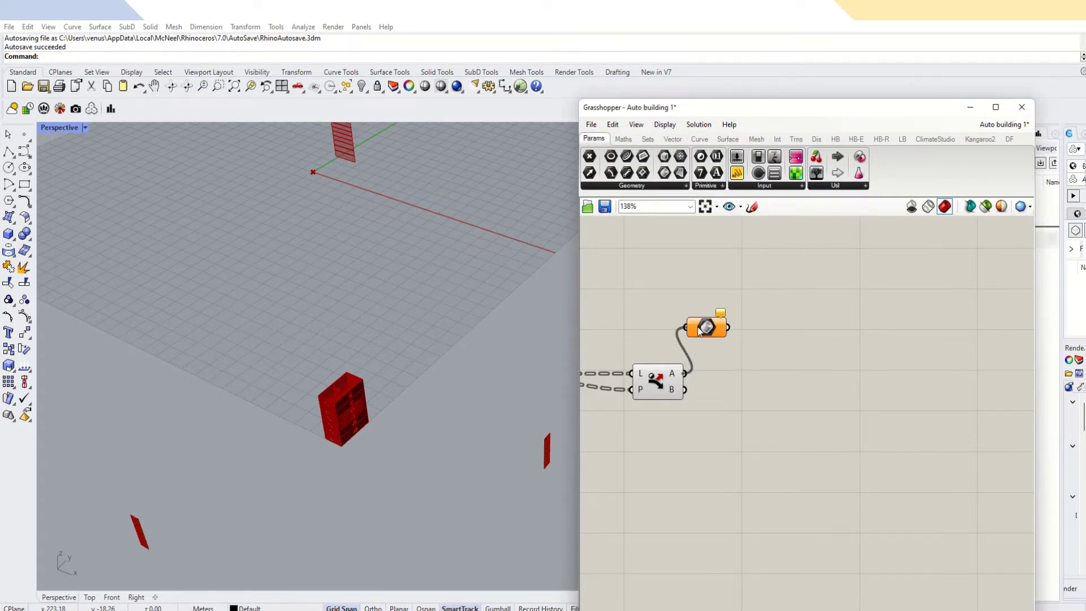
pyautogui.click(692, 332)
pyautogui.scroll(5, 371, 396)
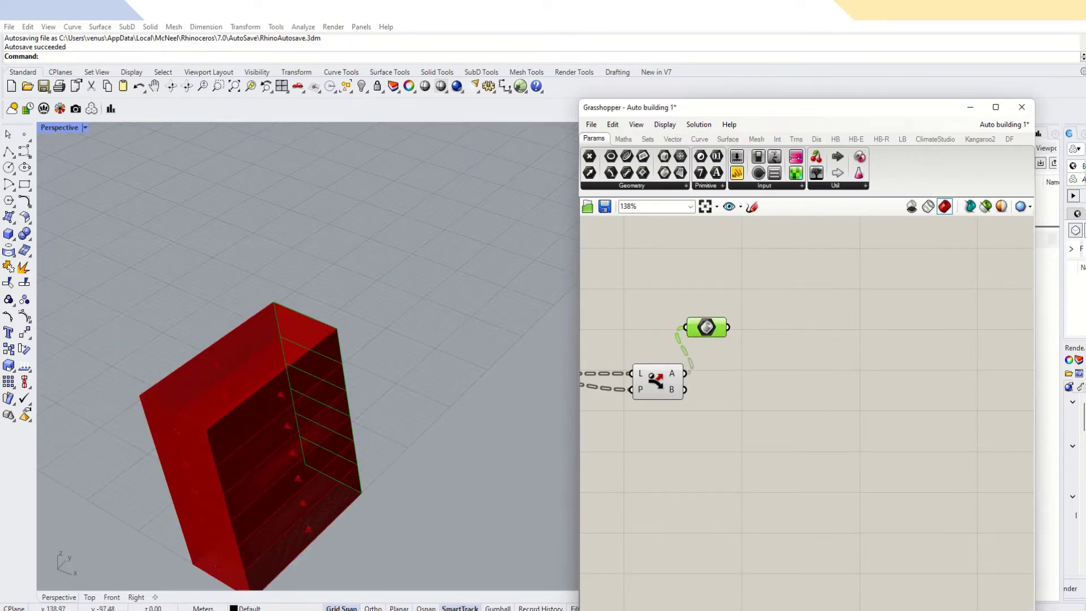
pyautogui.moveTo(706, 327); pyautogui.dragTo(853, 376)
# Rename the dispatch component's A output as NORTH WALL.
pyautogui.rightClick(674, 372)
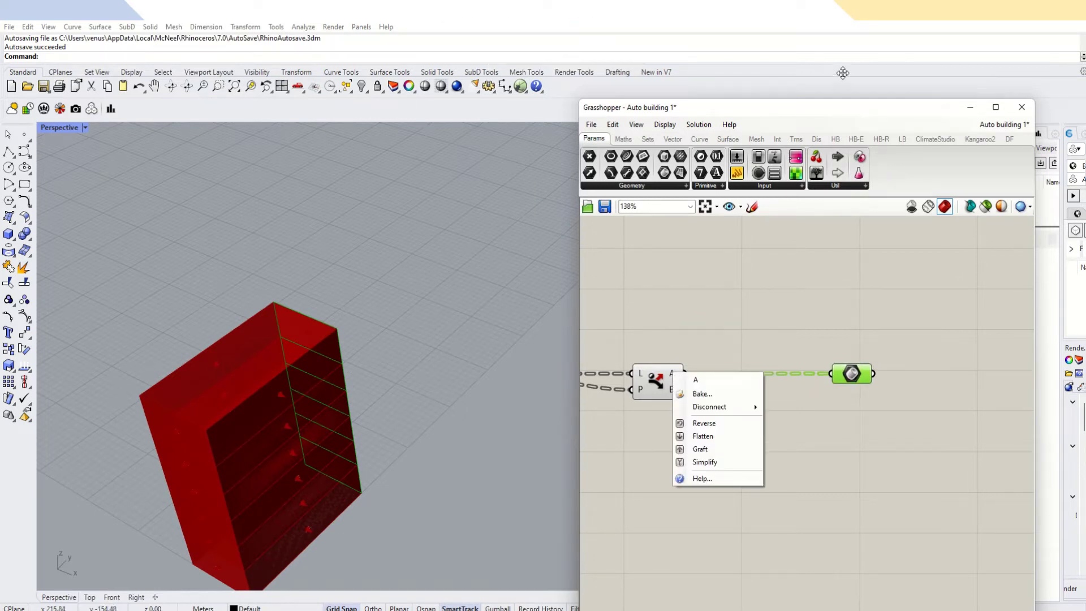
pyautogui.moveTo(814, 107); pyautogui.dragTo(819, 45)
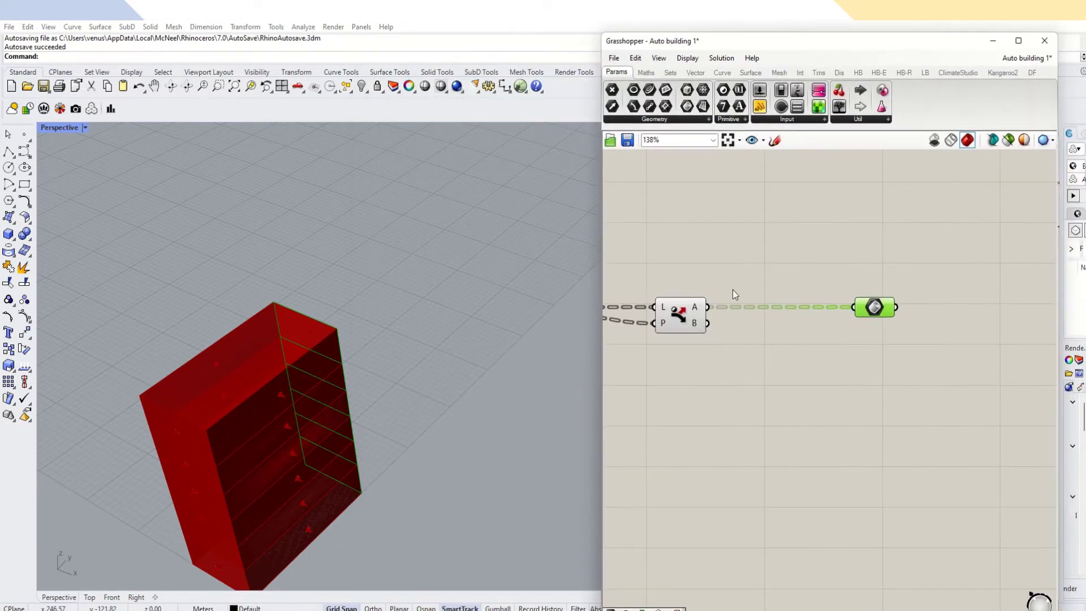
pyautogui.scroll(2, 734, 294)
pyautogui.rightClick(633, 308)
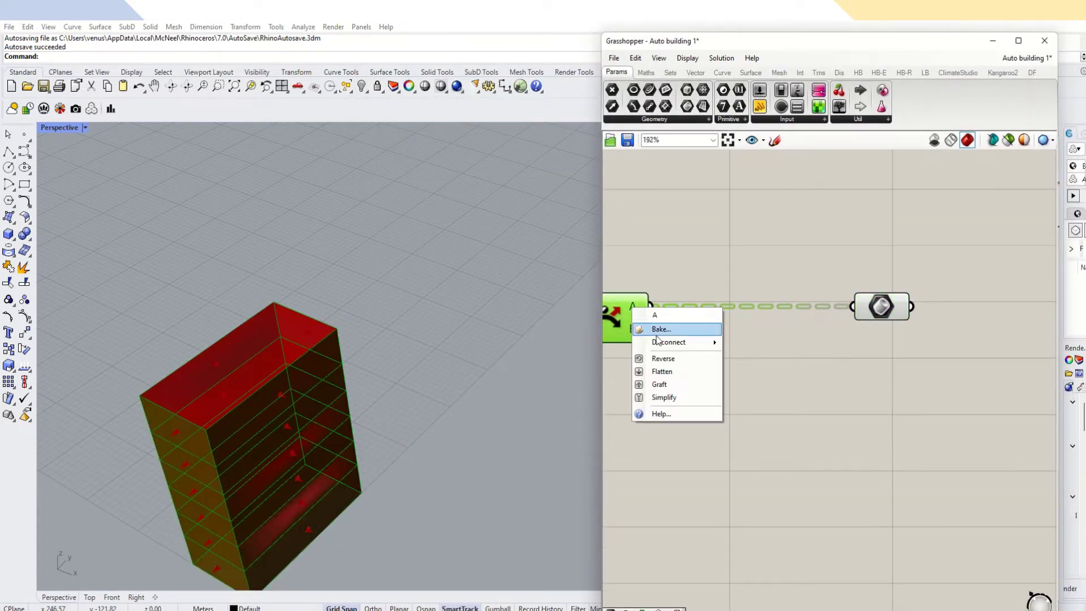
pyautogui.click(656, 314)
pyautogui.press('BackSpace')
pyautogui.write('NO')
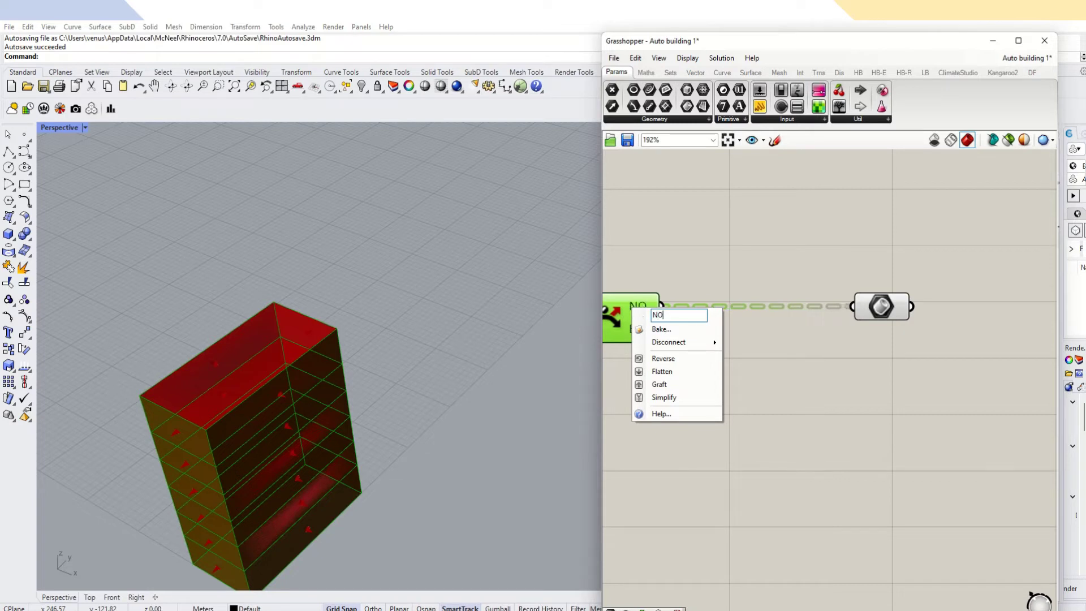
pyautogui.write('RTH WALL')
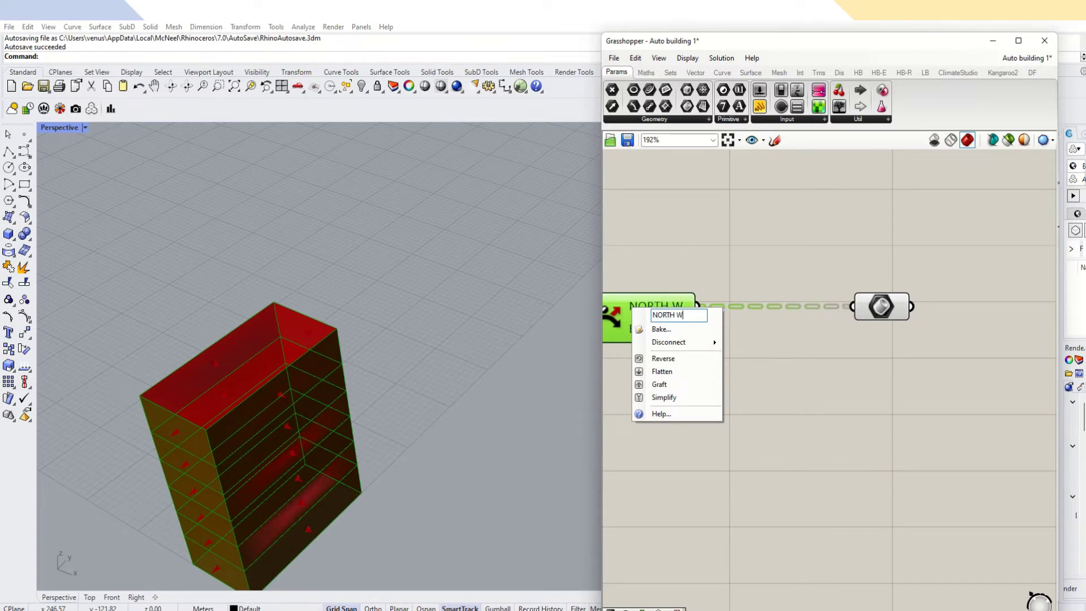
pyautogui.click(766, 383)
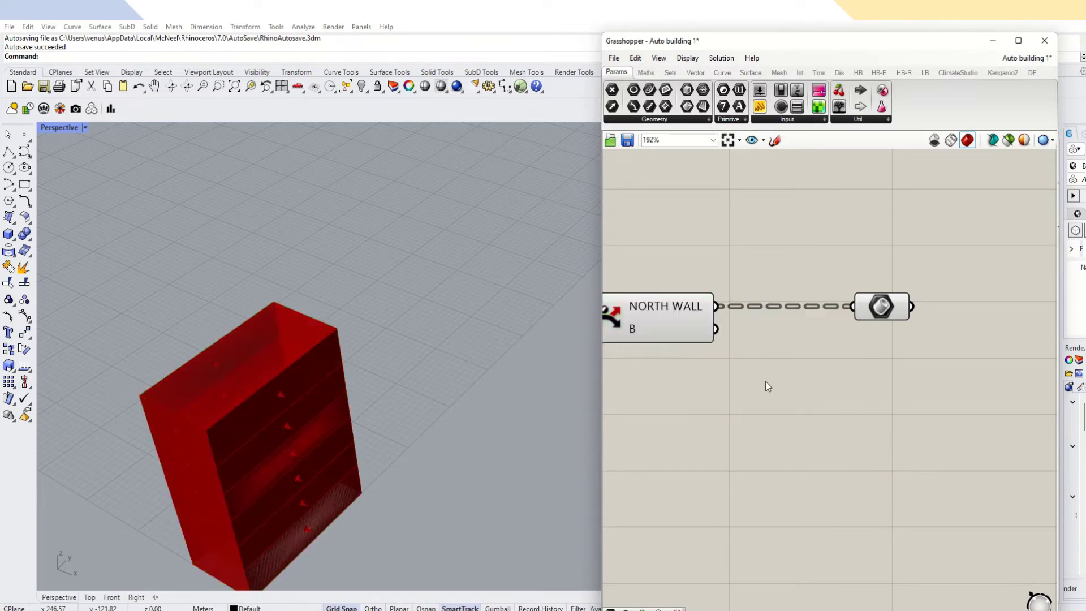
# Replace the Brep parameter with a Curve parameter fed from the NORTH WALL output.
pyautogui.click(871, 308)
pyautogui.press('Delete')
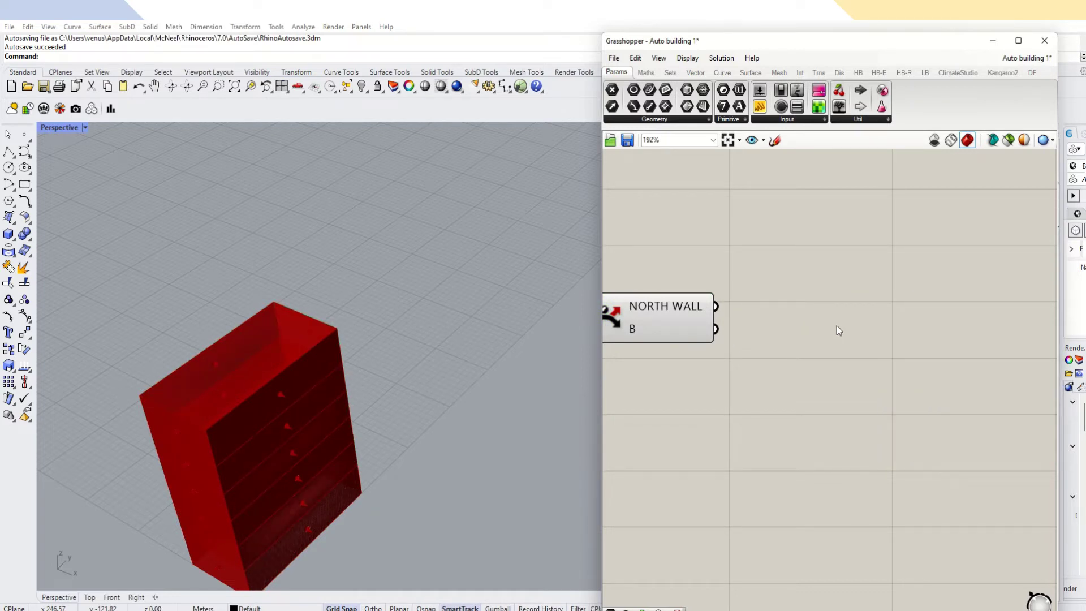
pyautogui.scroll(-2, 754, 361)
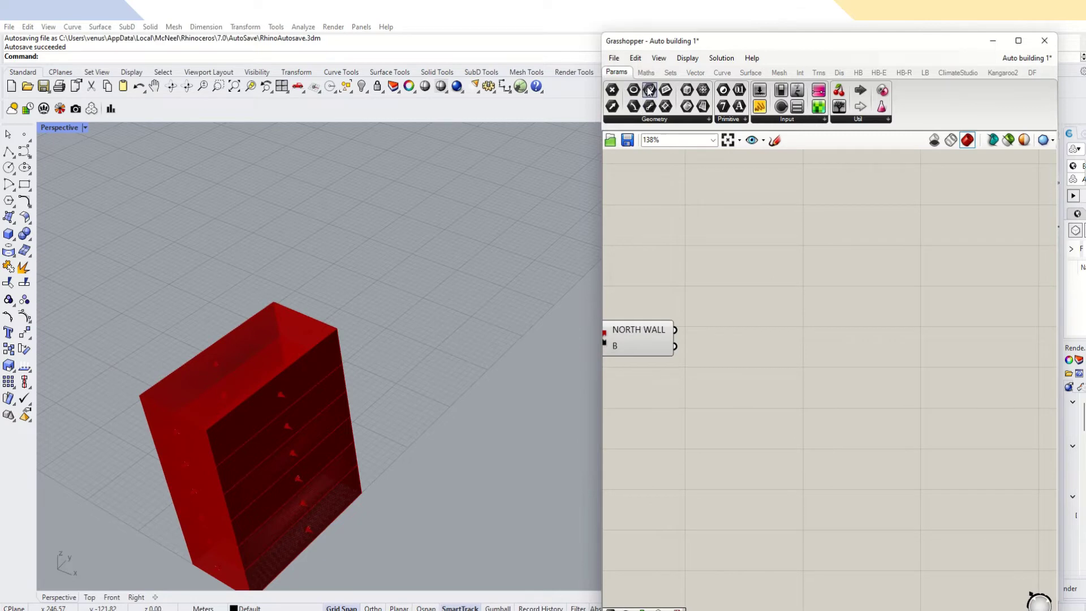
pyautogui.moveTo(649, 90); pyautogui.dragTo(770, 306)
pyautogui.moveTo(686, 329); pyautogui.dragTo(817, 325)
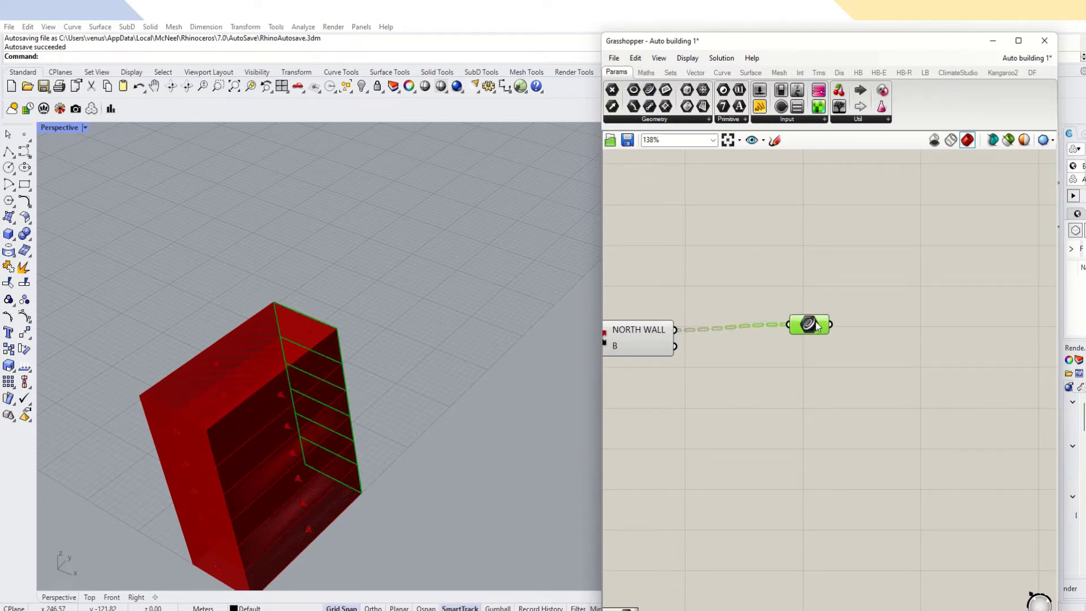
# Add an Area component and connect the Curve parameter to its geometry input.
pyautogui.doubleClick(925, 287)
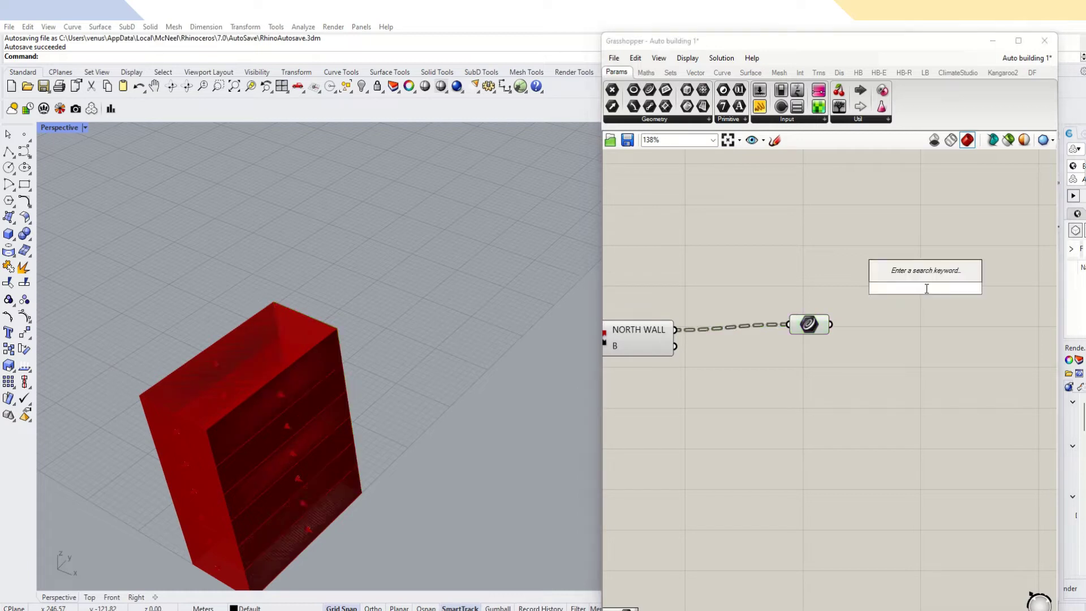
pyautogui.write('area')
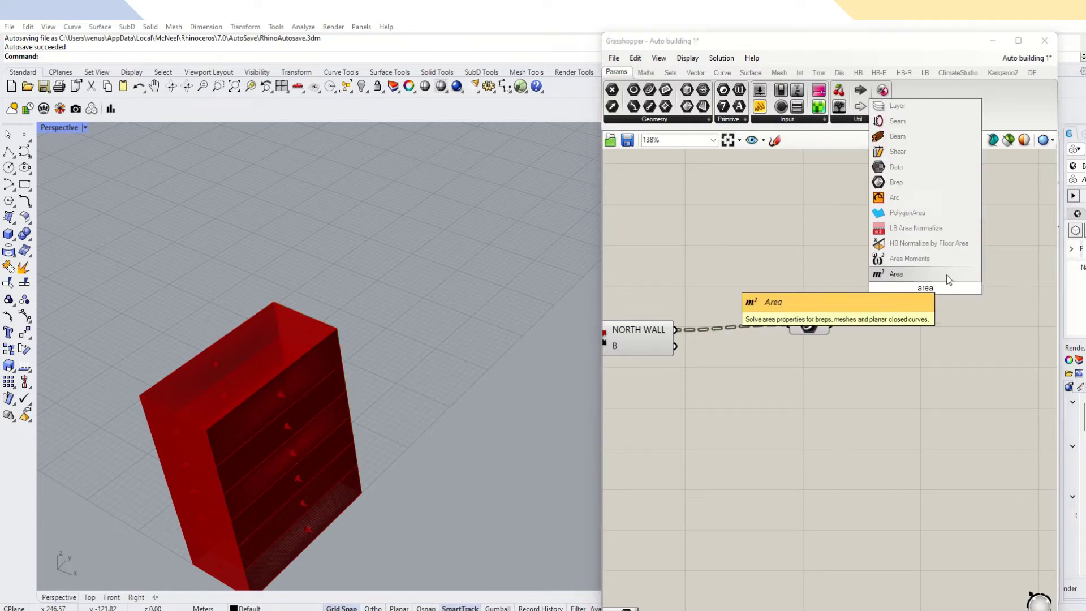
pyautogui.press('Return')
pyautogui.moveTo(819, 327); pyautogui.dragTo(863, 296)
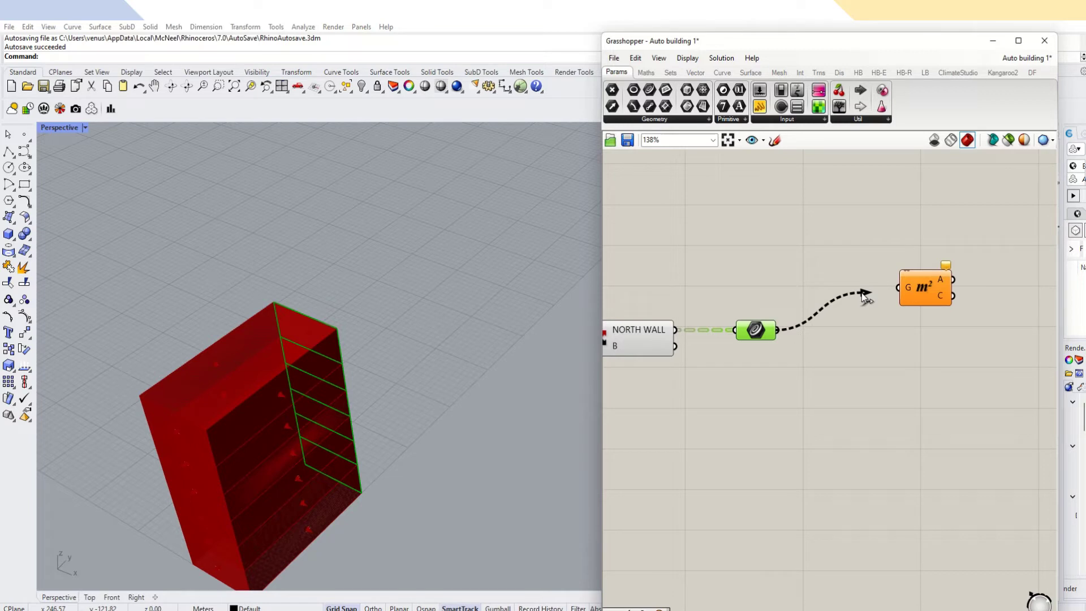
pyautogui.moveTo(864, 296); pyautogui.dragTo(890, 289)
# Rename the Area component's G input as Walls.
pyautogui.rightClick(910, 286)
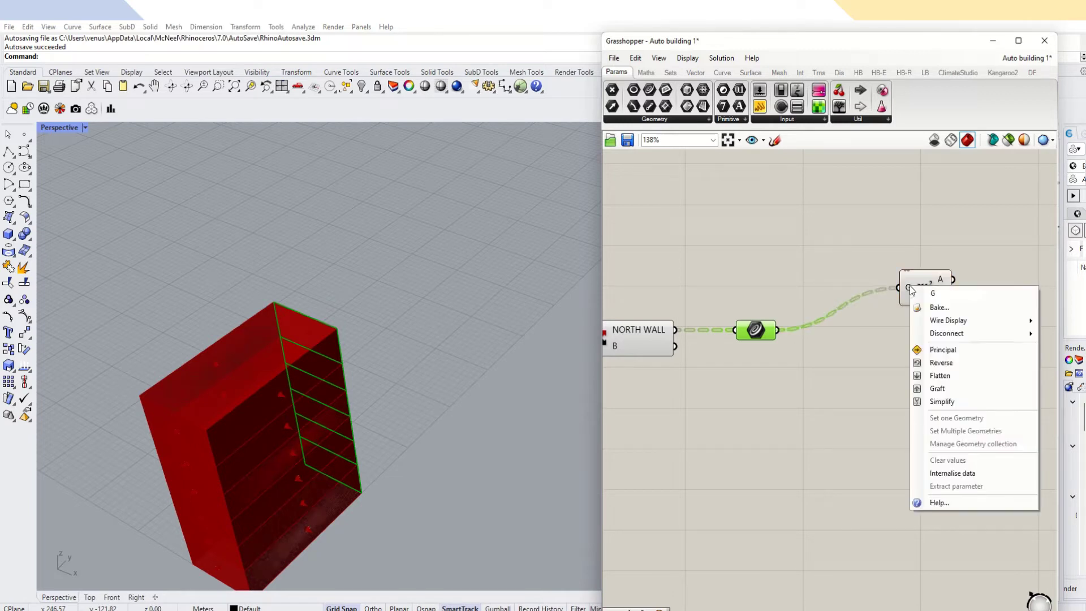
pyautogui.moveTo(915, 295)
pyautogui.write('Walls')
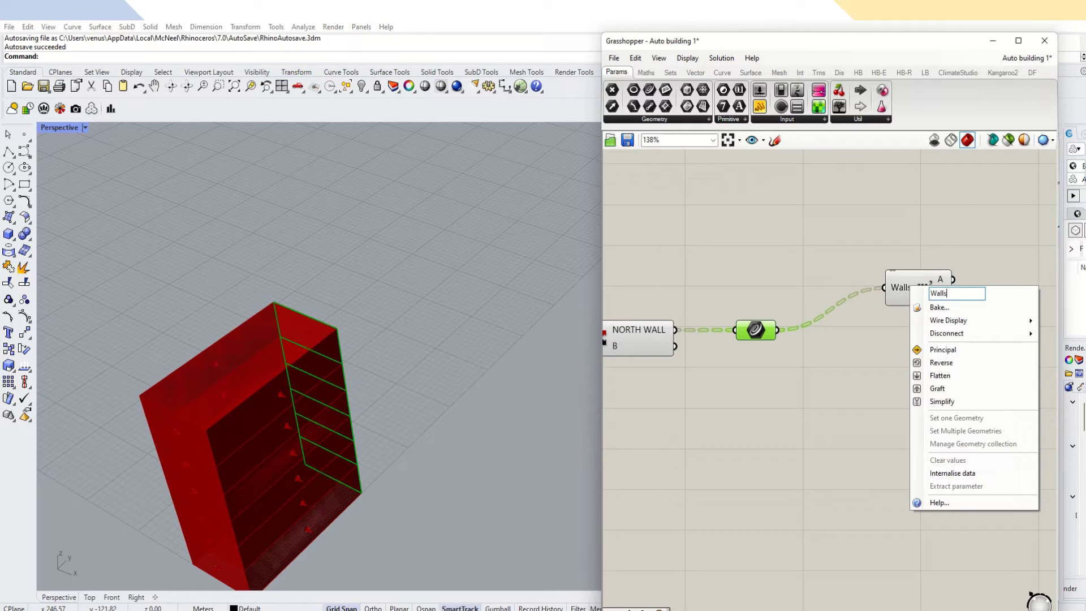
pyautogui.press('Return')
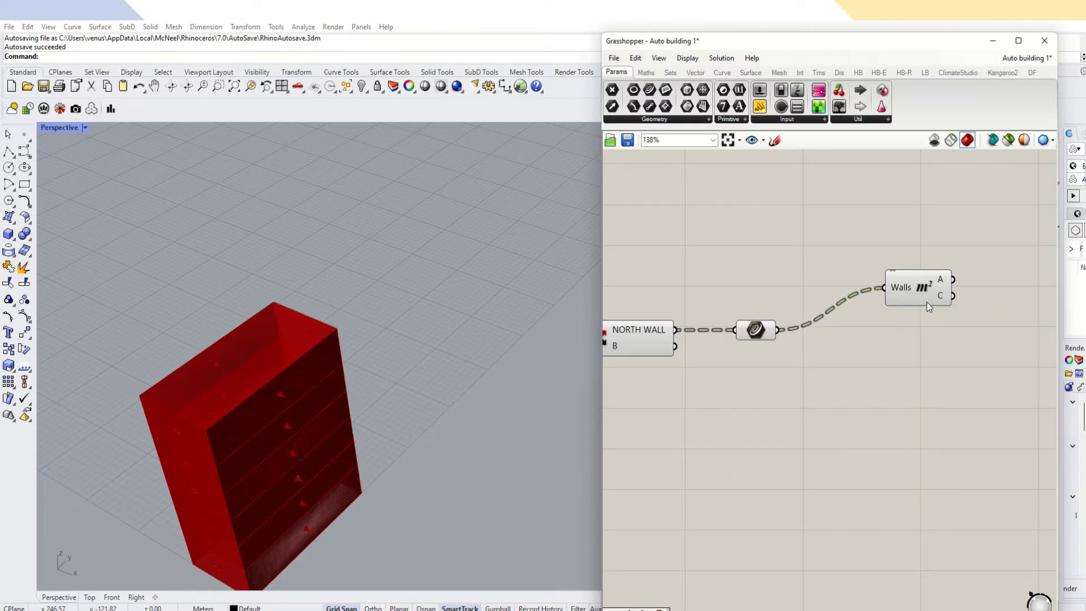
# Add a Scale component, feeding its center from the Area centroid and its geometry from the Curve parameter.
pyautogui.scroll(-3, 749, 257)
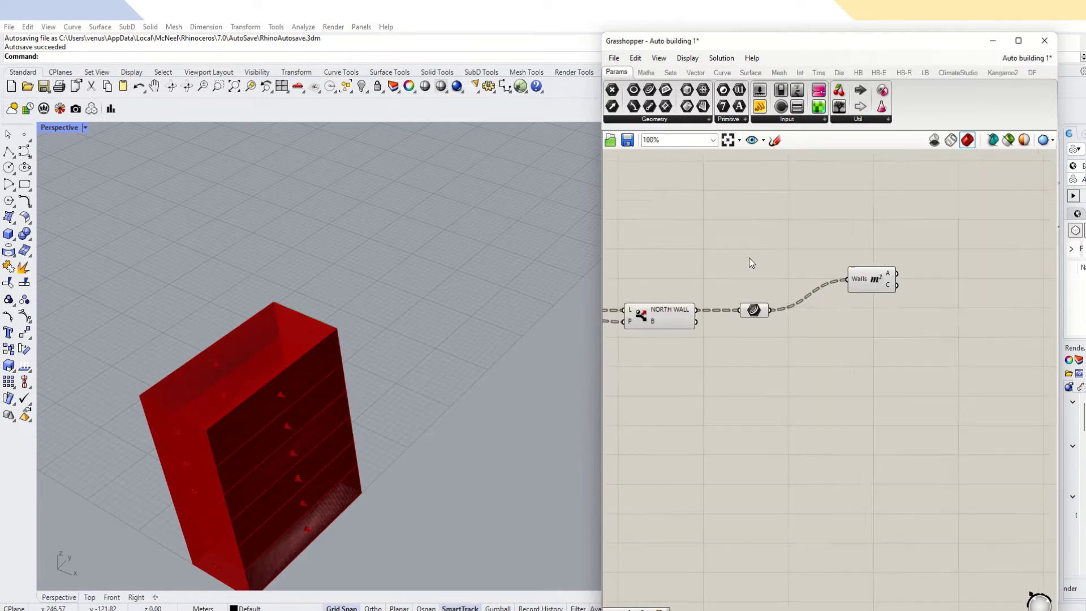
pyautogui.doubleClick(957, 334)
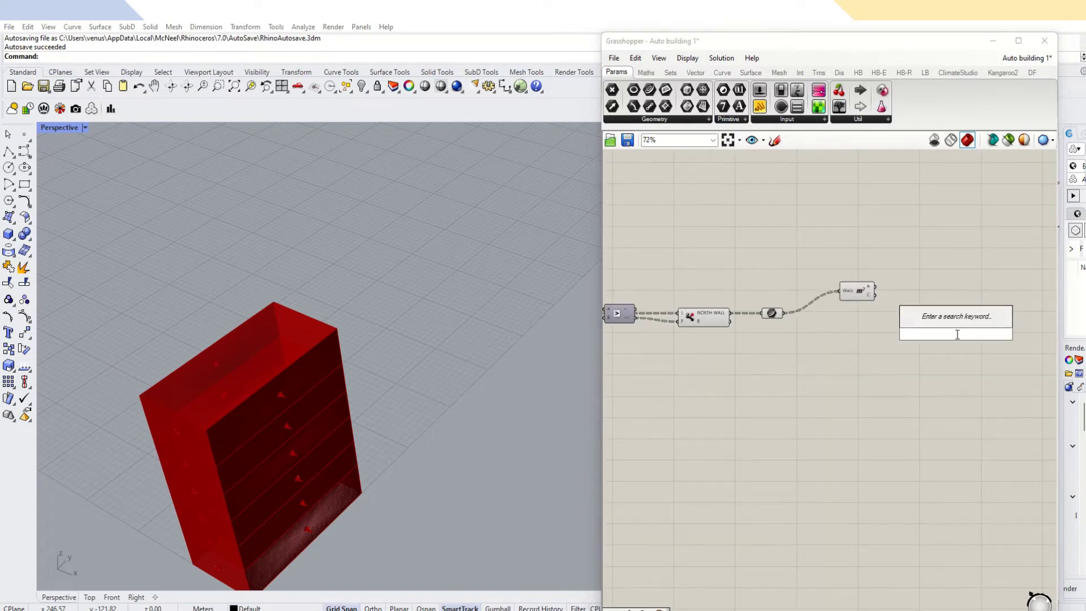
pyautogui.write('scale')
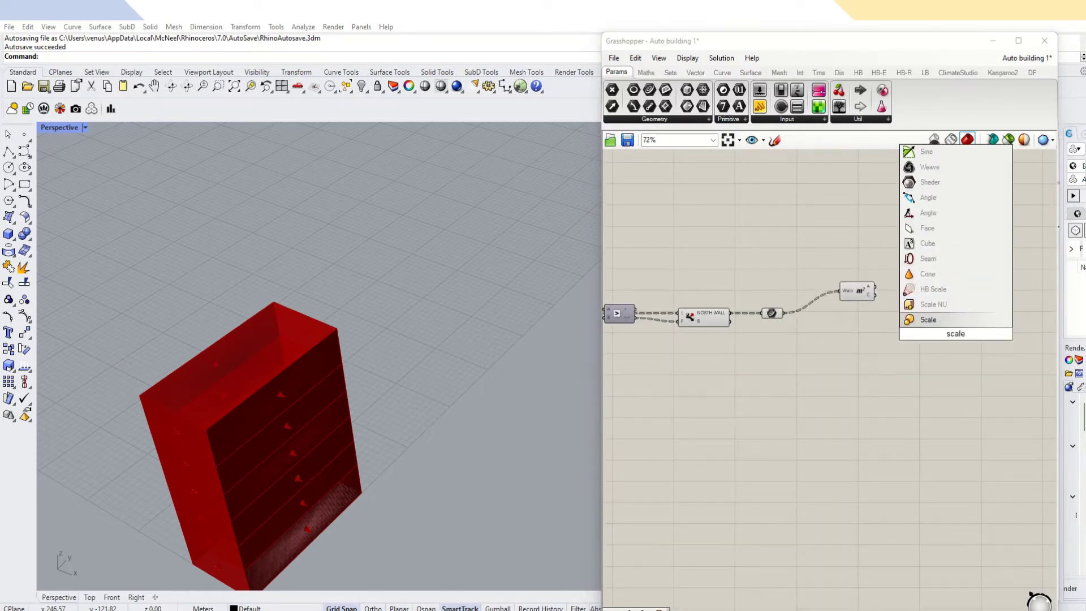
pyautogui.click(930, 320)
pyautogui.scroll(3, 939, 328)
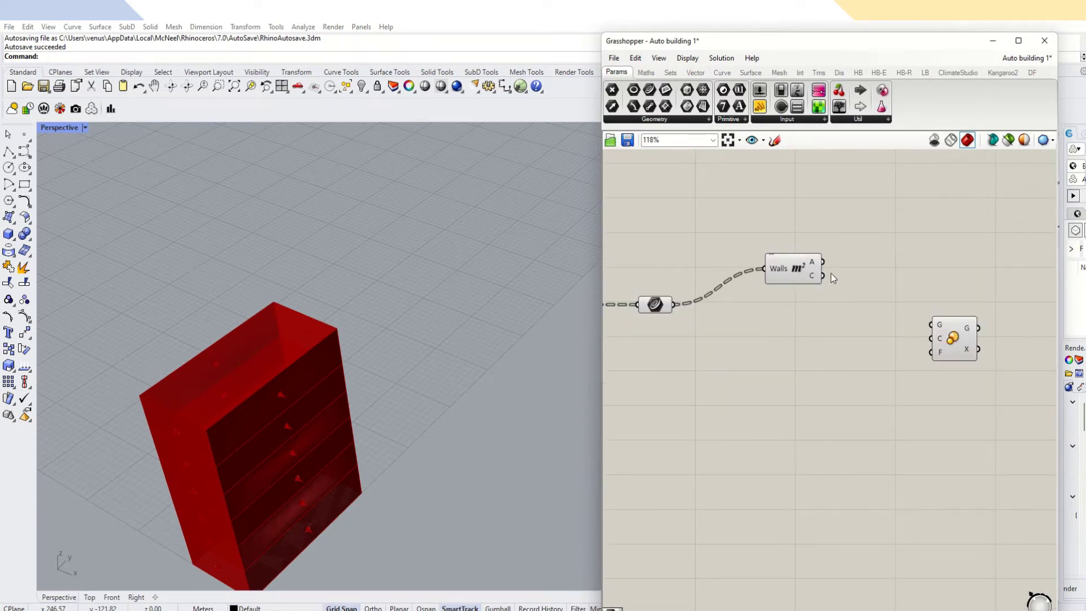
pyautogui.moveTo(823, 276); pyautogui.dragTo(932, 339)
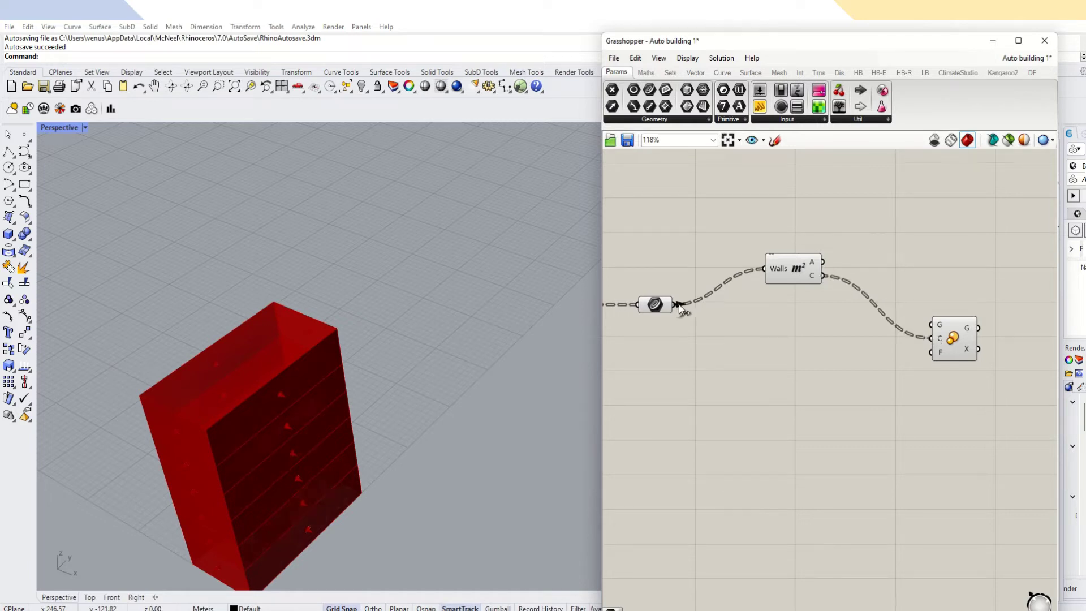
pyautogui.moveTo(674, 304); pyautogui.dragTo(940, 330)
pyautogui.click(941, 328)
# Rename the Scale component's geometry input as Walls.
pyautogui.scroll(2, 941, 326)
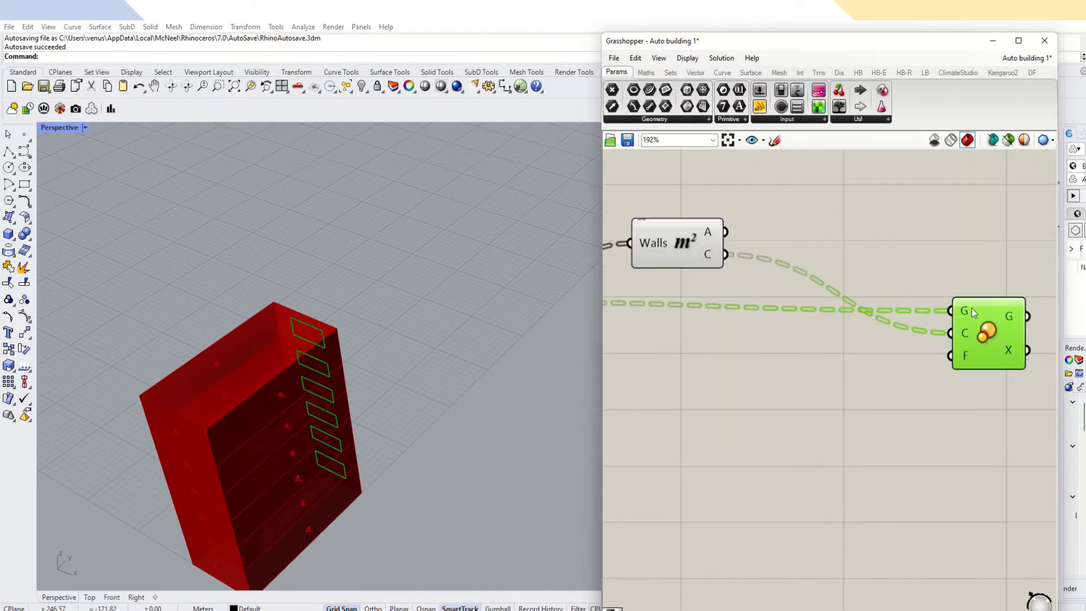
pyautogui.rightClick(968, 311)
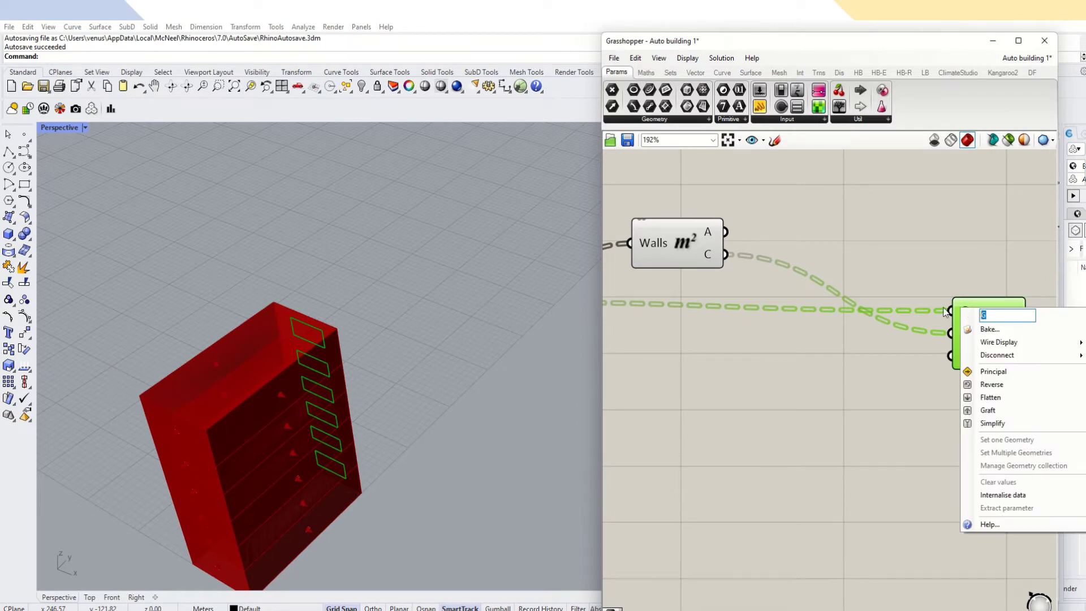
pyautogui.write('Walls')
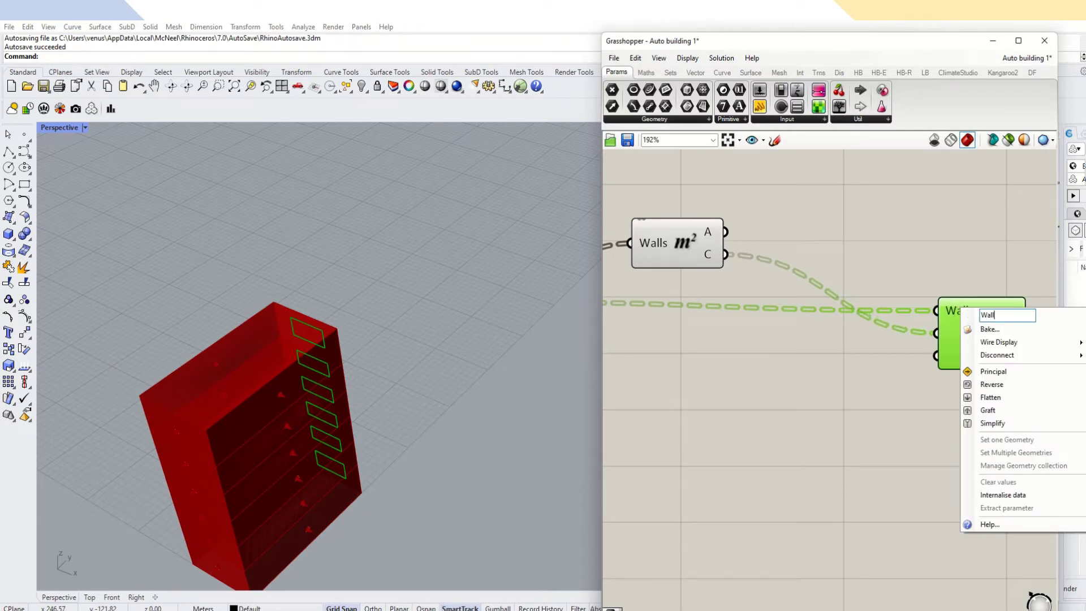
pyautogui.click(807, 403)
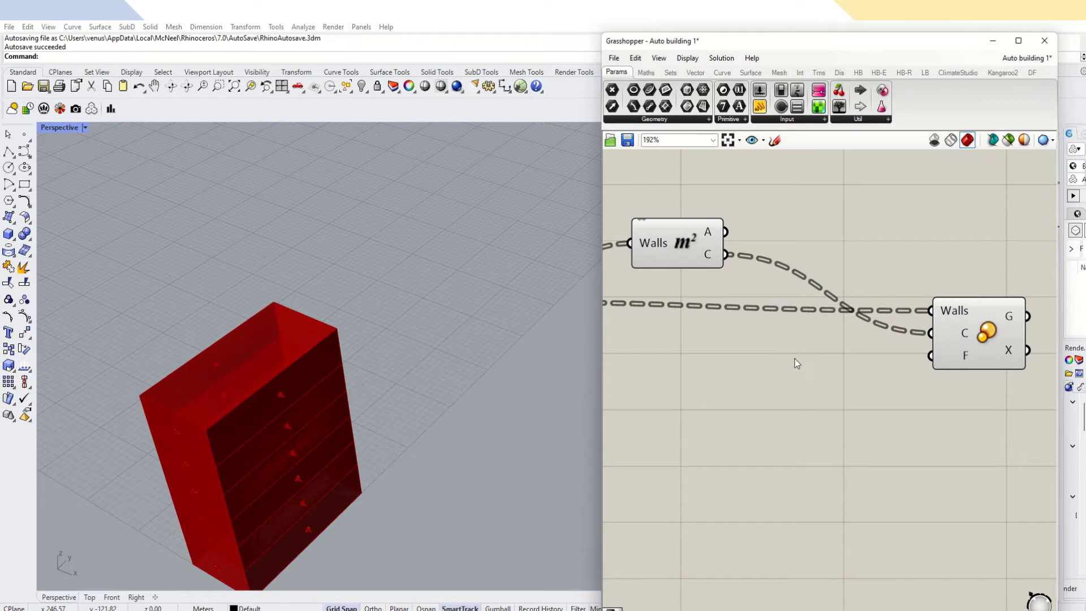
# Align the Curve parameter with the Scale component's Walls input so the connecting wire runs straight.
pyautogui.scroll(-4, 795, 359)
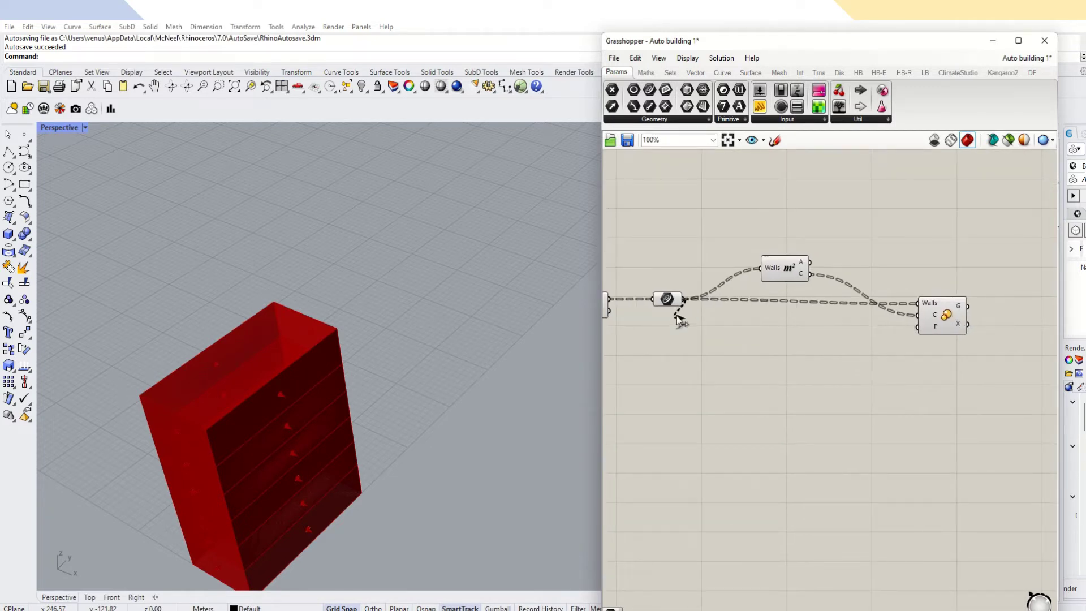
pyautogui.moveTo(668, 303); pyautogui.dragTo(667, 307)
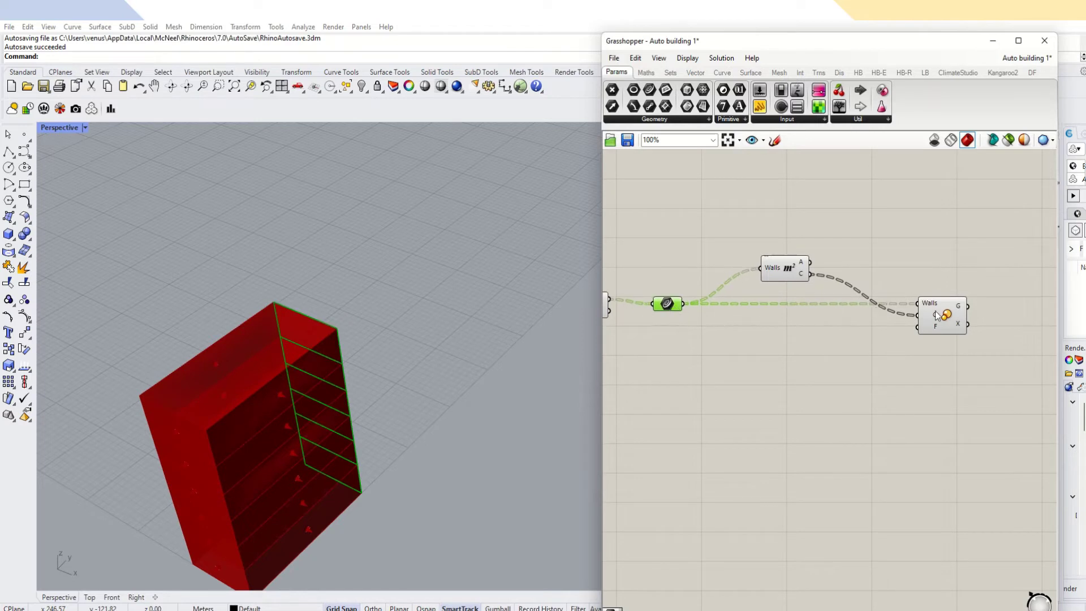
pyautogui.moveTo(941, 322); pyautogui.dragTo(942, 322)
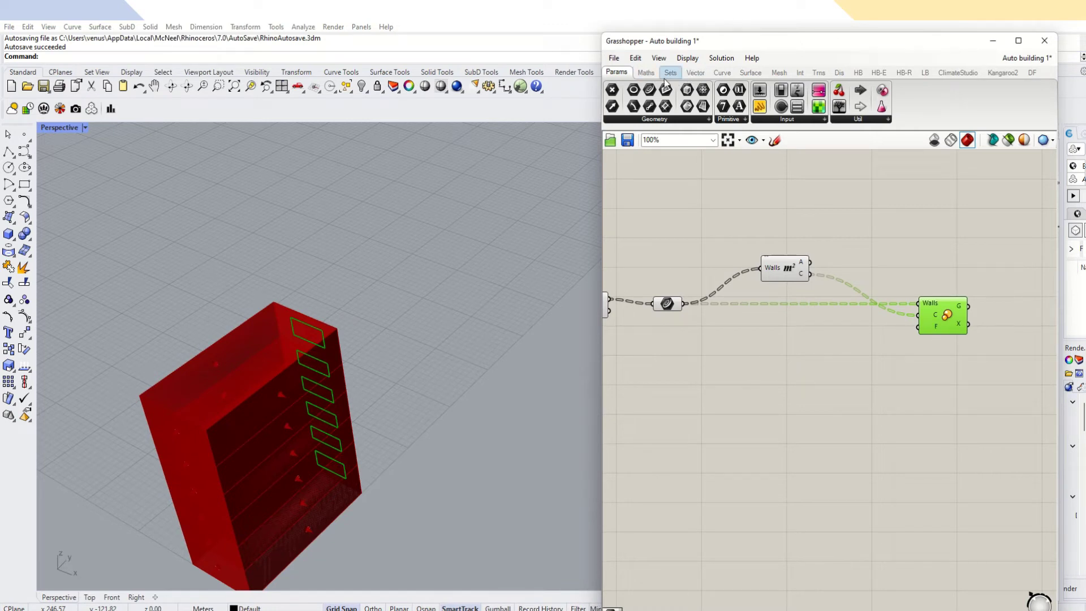
# Place a Division component on the canvas below the Area component.
pyautogui.click(646, 72)
pyautogui.click(720, 120)
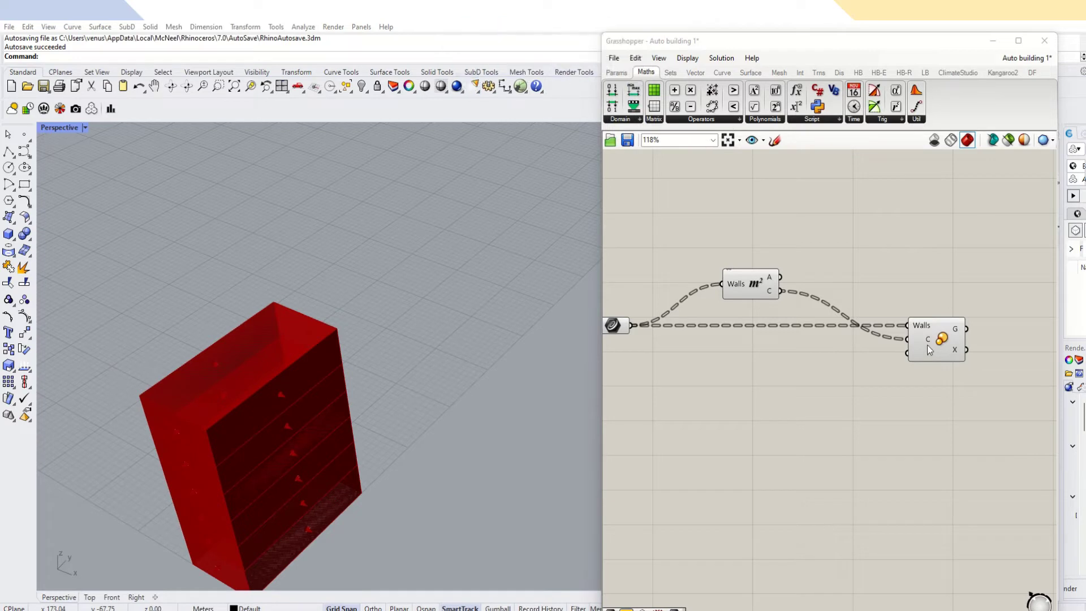
pyautogui.moveTo(928, 344)
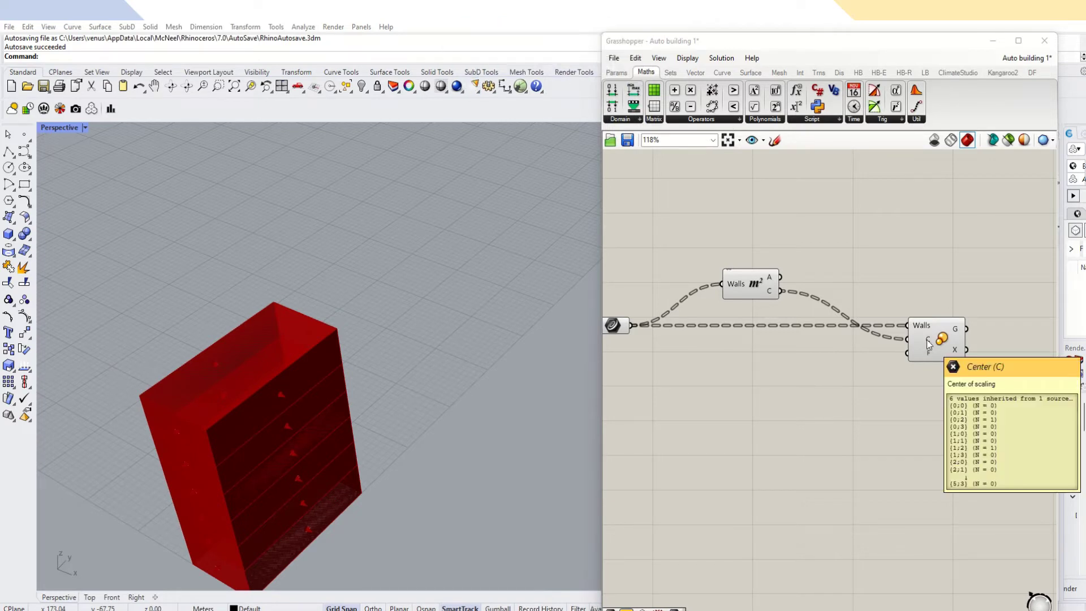
pyautogui.click(717, 120)
pyautogui.moveTo(765, 142); pyautogui.dragTo(715, 410)
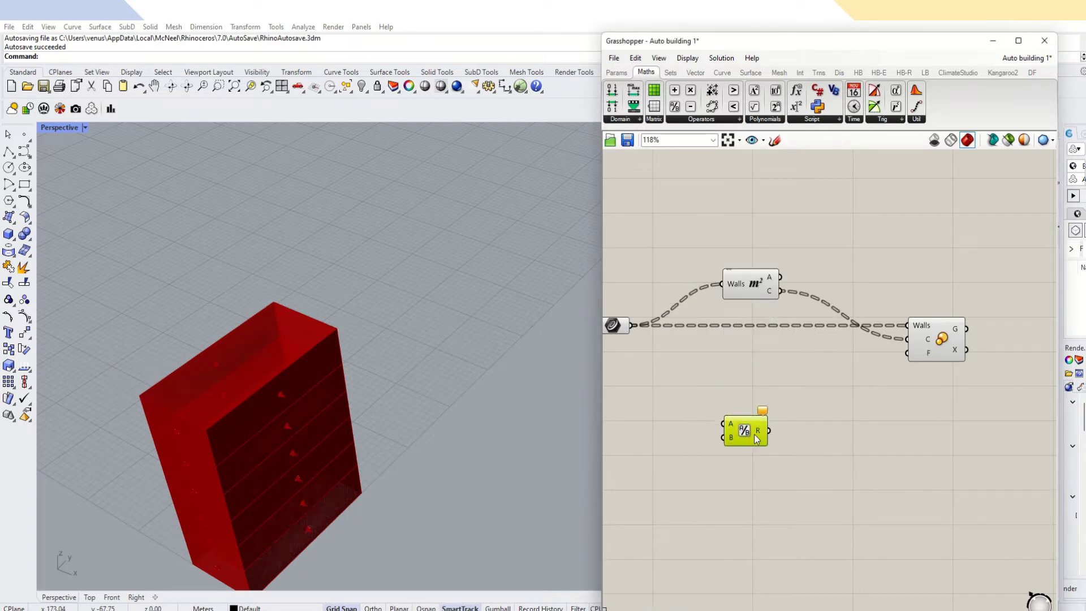
# Add a List Item component on the canvas, below and to the left of the Division component.
pyautogui.scroll(-2, 864, 434)
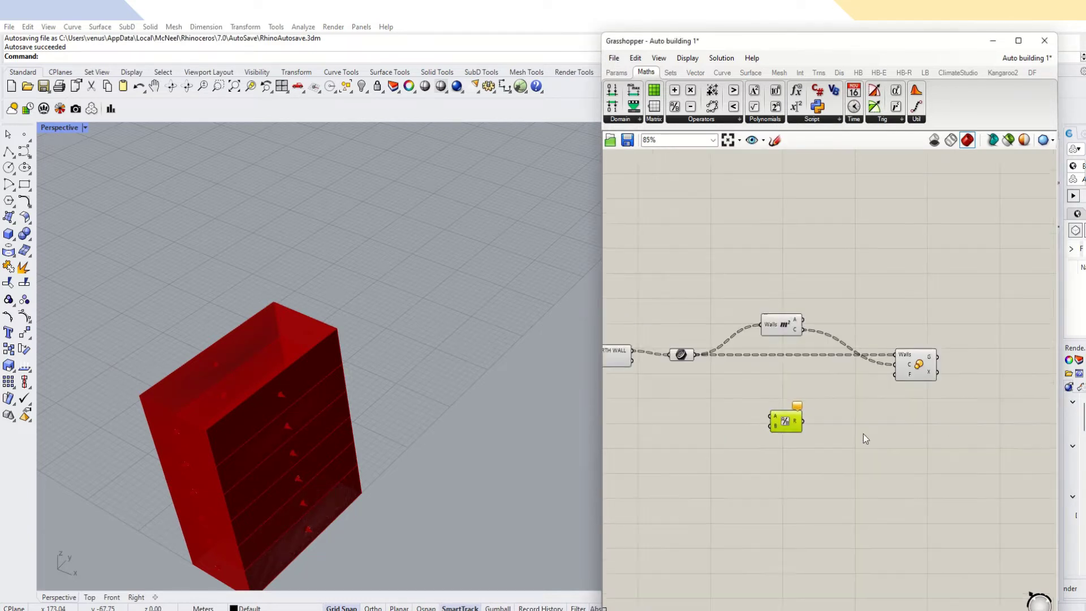
pyautogui.doubleClick(717, 456)
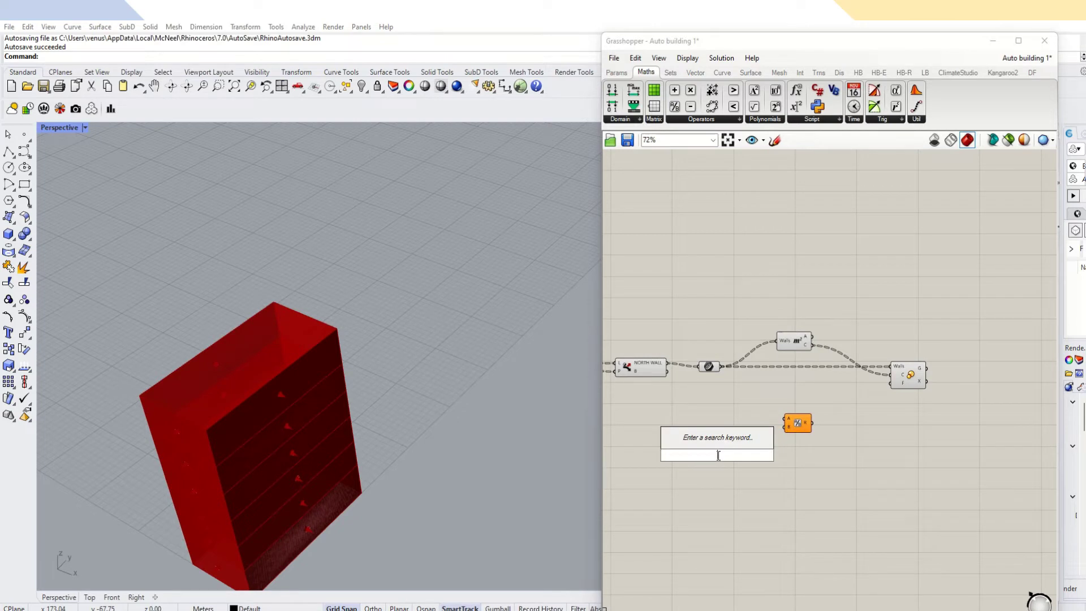
pyautogui.write('item')
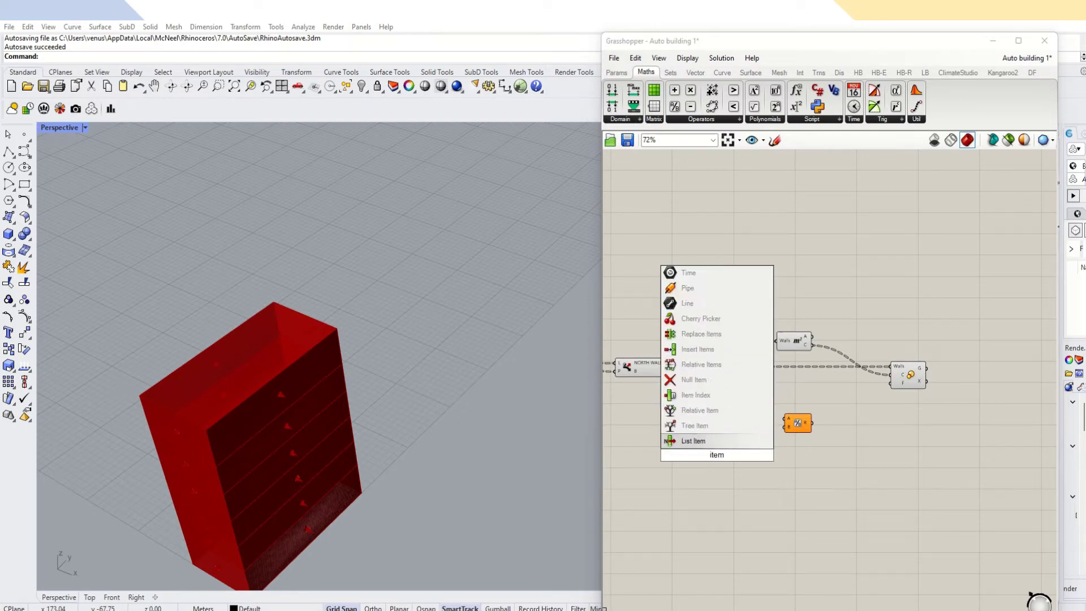
pyautogui.click(708, 440)
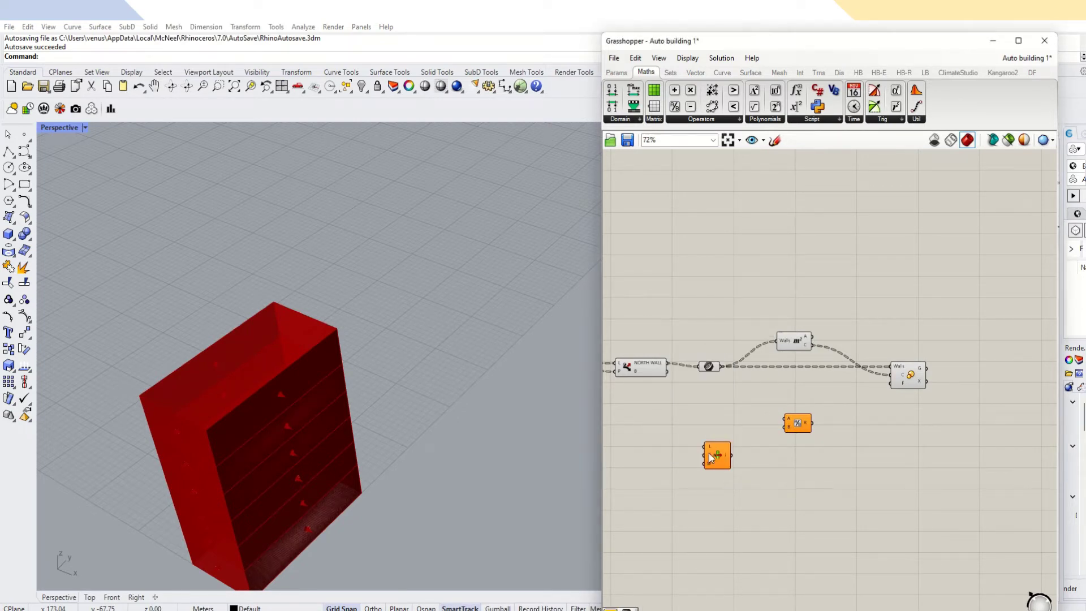
pyautogui.moveTo(719, 470); pyautogui.dragTo(735, 474)
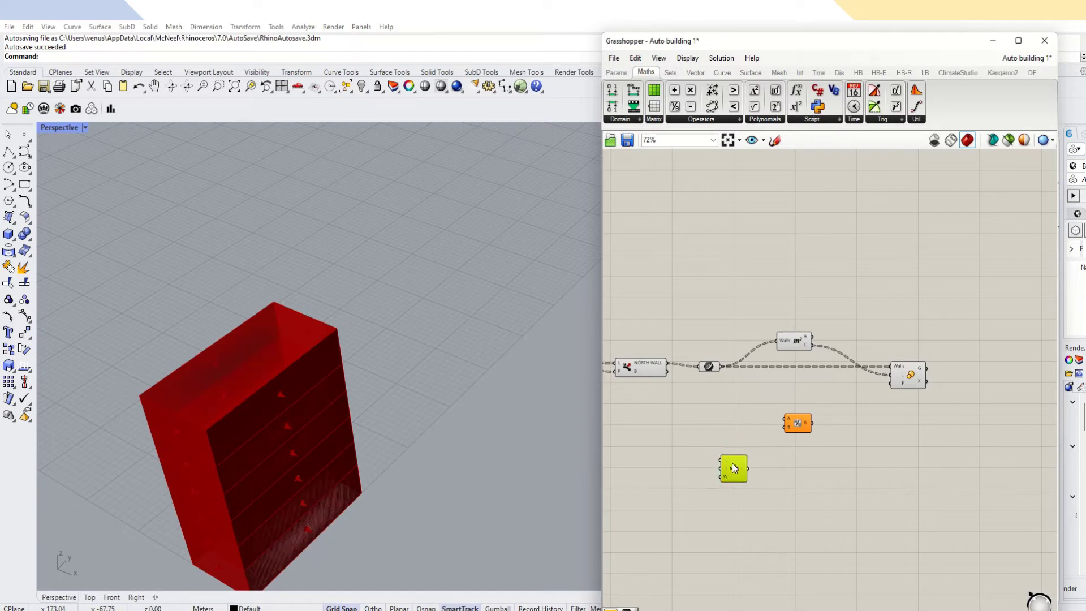
# Add a Merge component to the left of the new List Item component.
pyautogui.click(674, 469)
pyautogui.doubleClick(674, 469)
pyautogui.write('me')
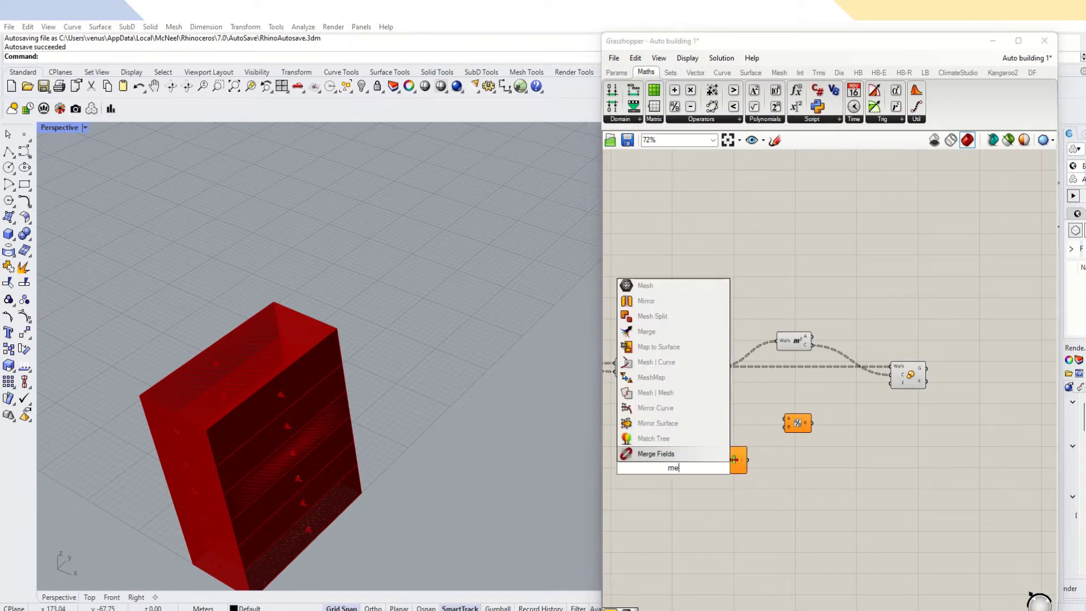
pyautogui.write('rge')
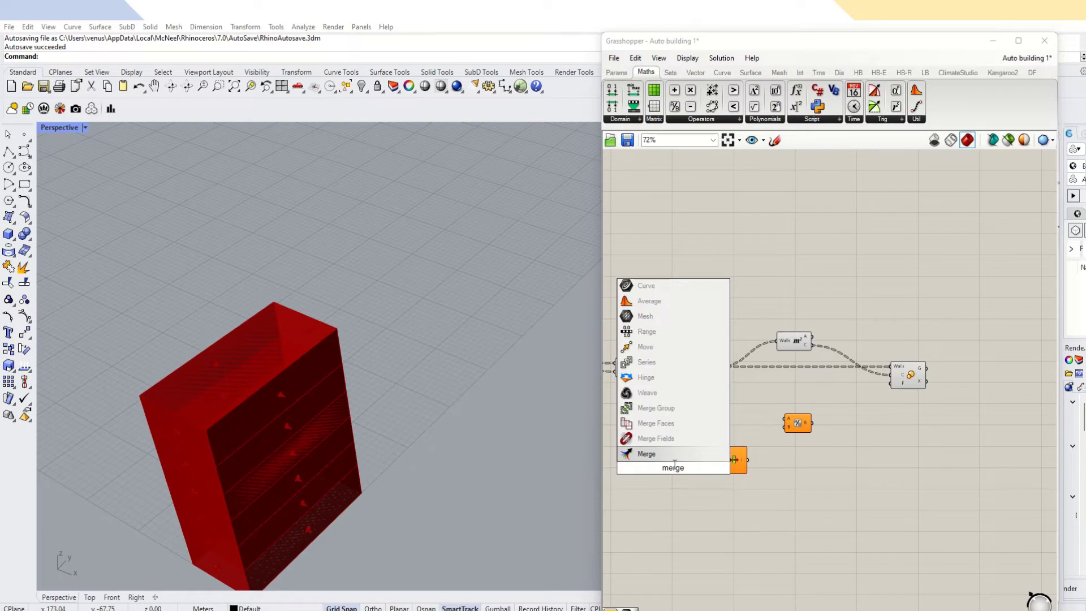
pyautogui.press('Return')
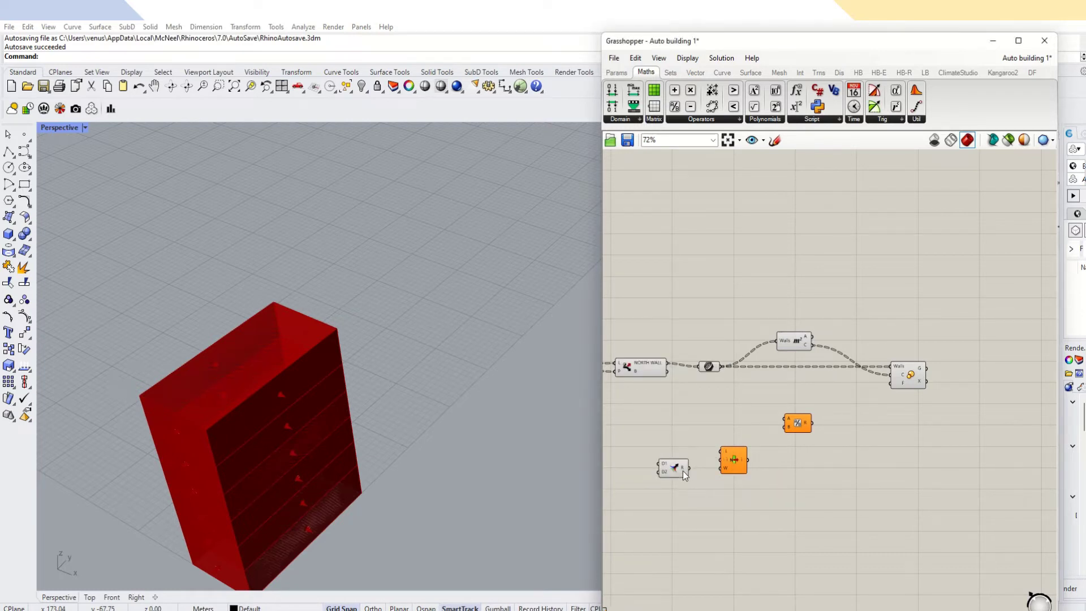
pyautogui.moveTo(675, 467); pyautogui.dragTo(676, 487)
# Extend the Merge component to four data inputs, D1 to D4.
pyautogui.scroll(5, 680, 490)
pyautogui.scroll(3, 680, 490)
pyautogui.click(670, 495)
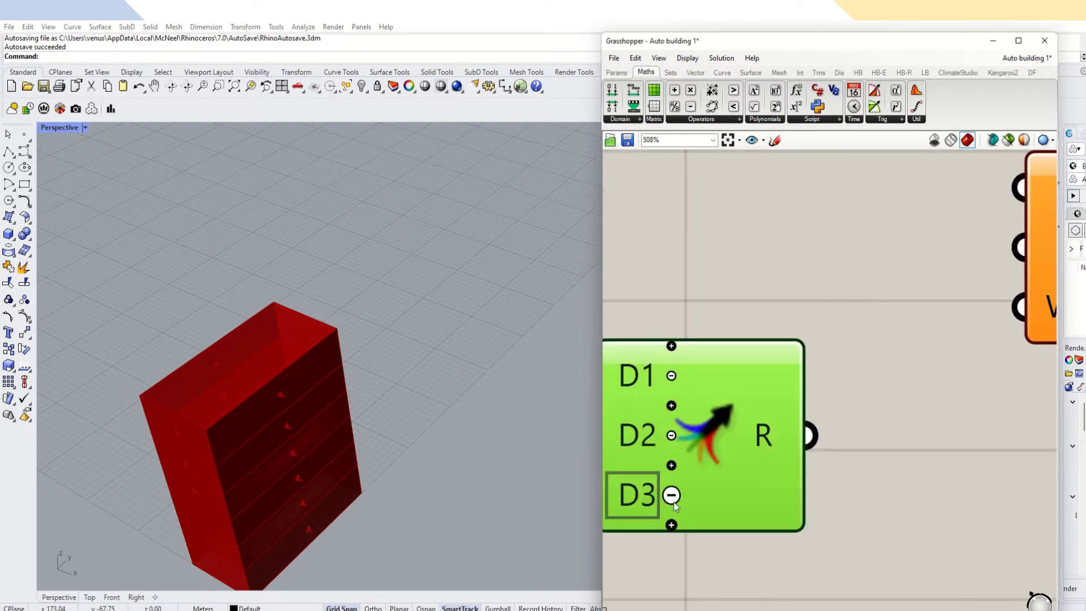
pyautogui.click(669, 521)
pyautogui.scroll(-4, 896, 480)
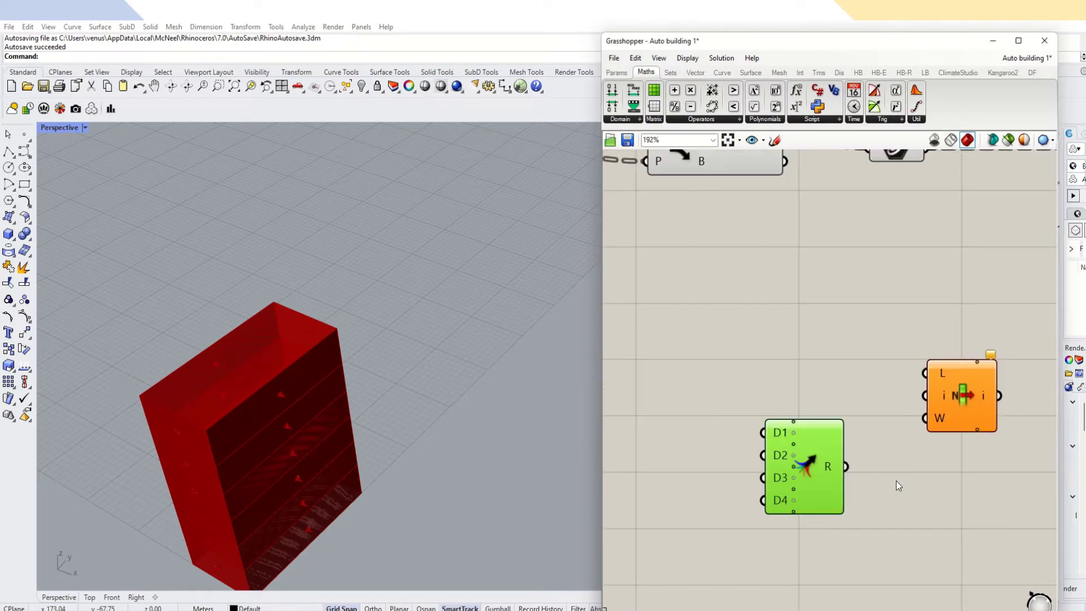
# Add a number slider set to 100 and connect it to the Merge component's D1 input.
pyautogui.doubleClick(681, 428)
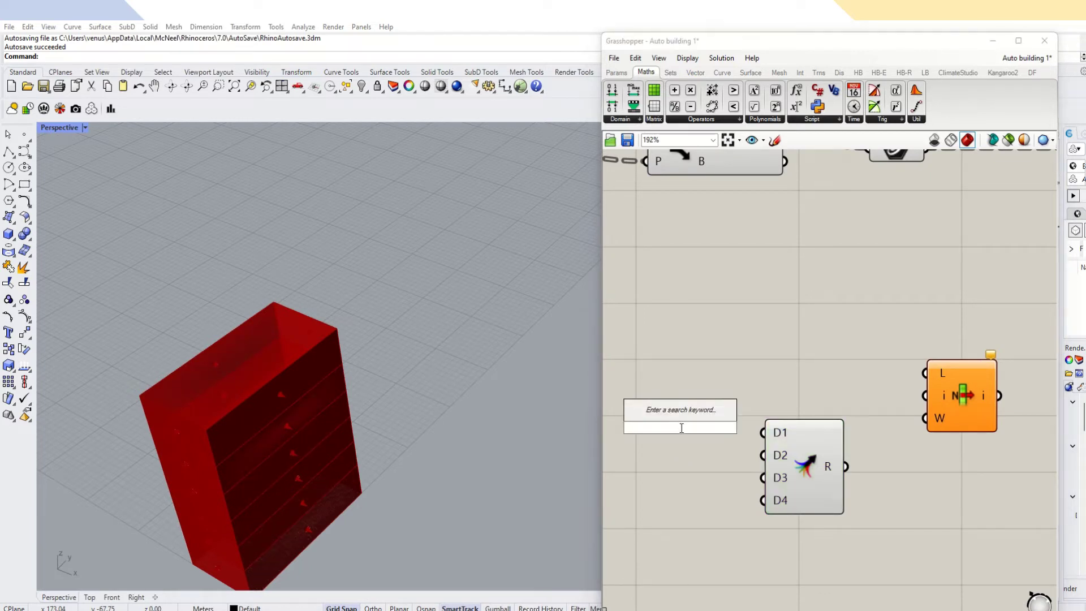
pyautogui.write('100')
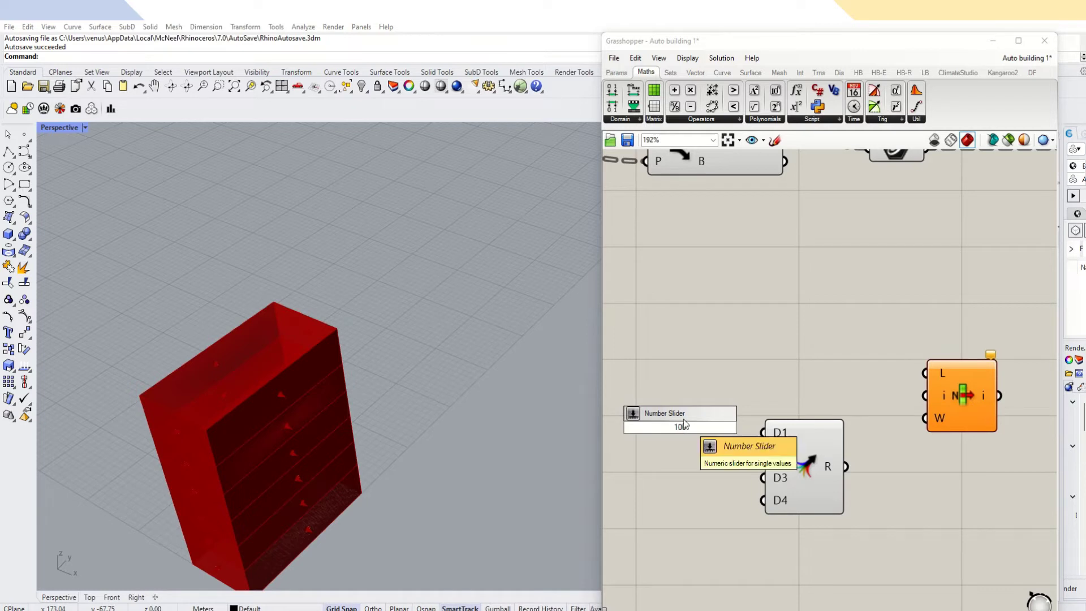
pyautogui.press('Return')
pyautogui.moveTo(683, 423); pyautogui.dragTo(762, 434)
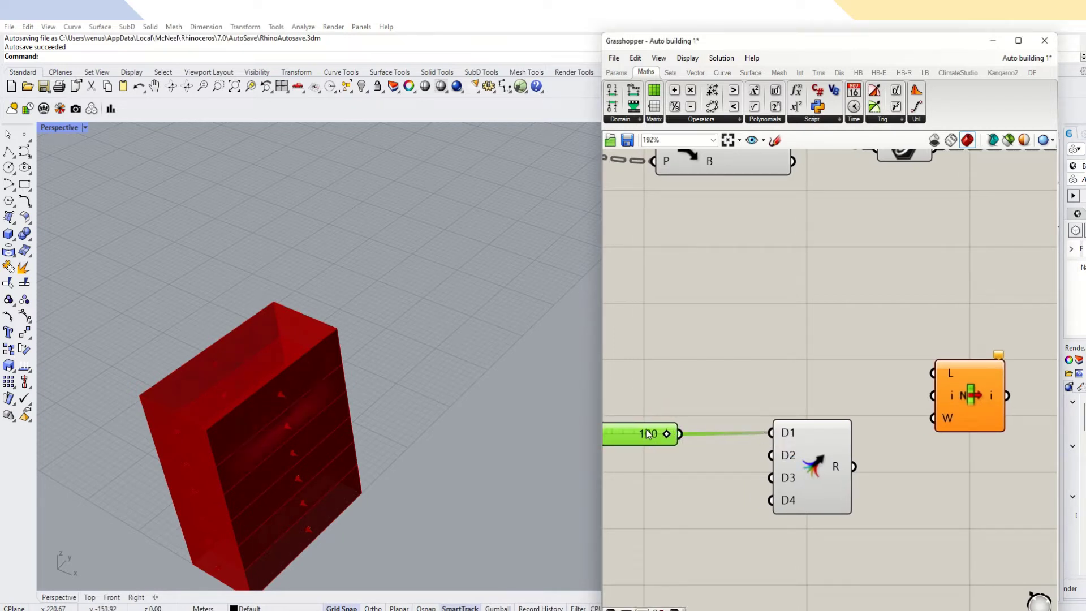
pyautogui.press('Delete')
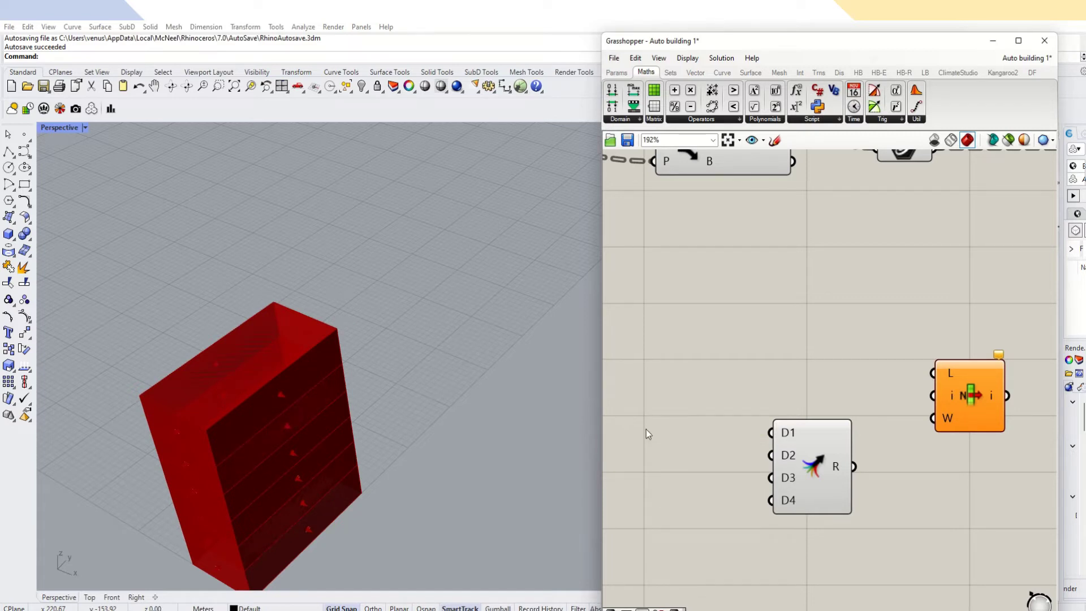
pyautogui.hotkey('ctrl', 'z')
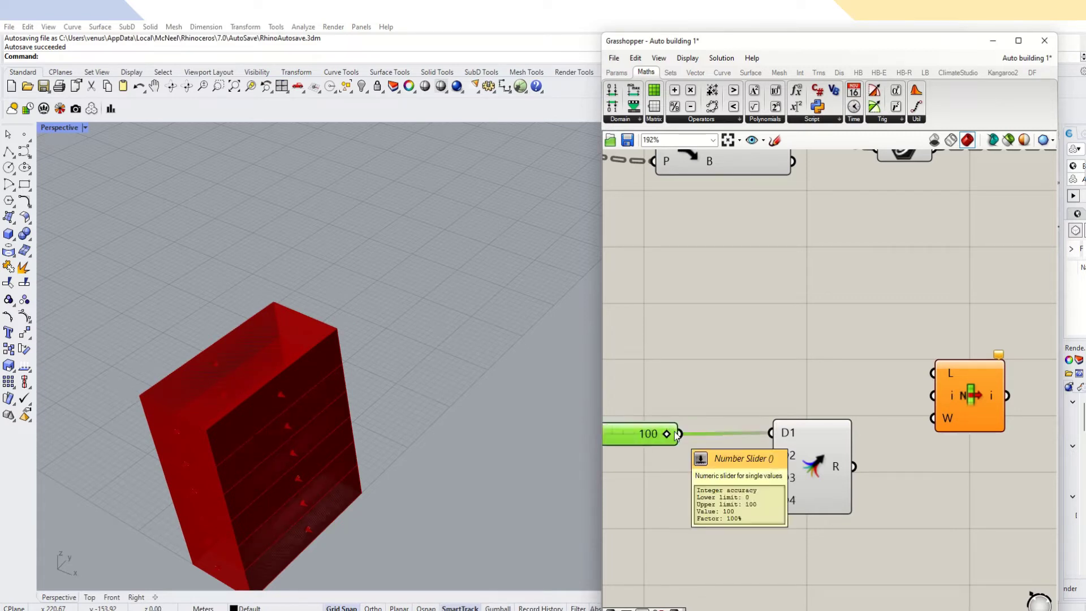
# Copy the 100 slider three times, connect the copies to Merge inputs D2, D3 and D4, and remove the spare D5 input.
pyautogui.keyDown('alt'); pyautogui.moveTo(664, 434); pyautogui.dragTo(771, 500); pyautogui.keyUp('alt')
pyautogui.moveTo(683, 487); pyautogui.dragTo(764, 470)
pyautogui.moveTo(683, 459); pyautogui.dragTo(771, 444)
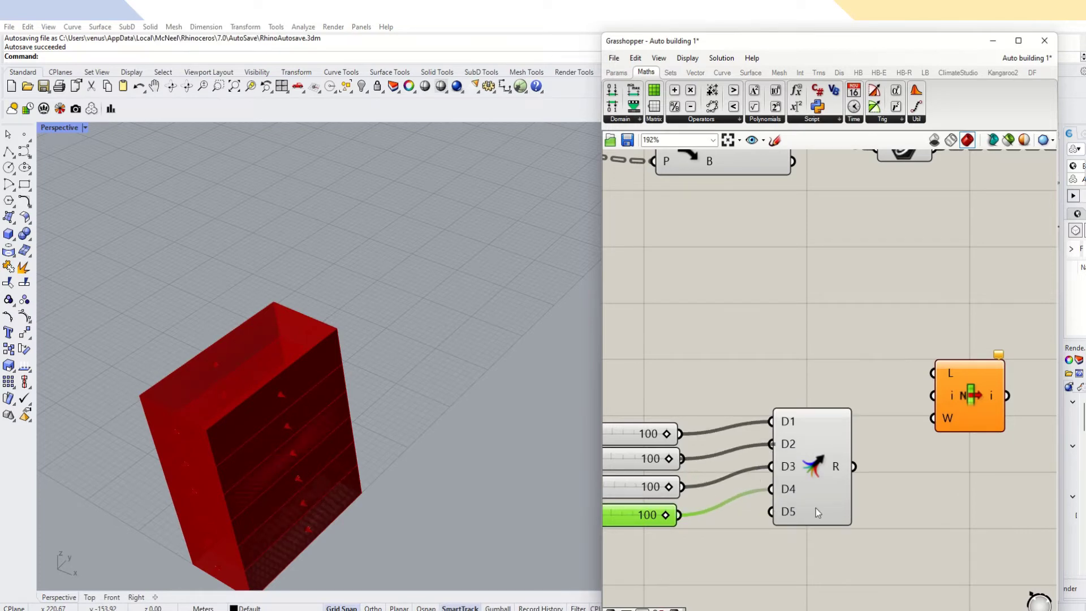
pyautogui.scroll(5, 814, 509)
pyautogui.click(764, 486)
pyautogui.scroll(-8, 770, 493)
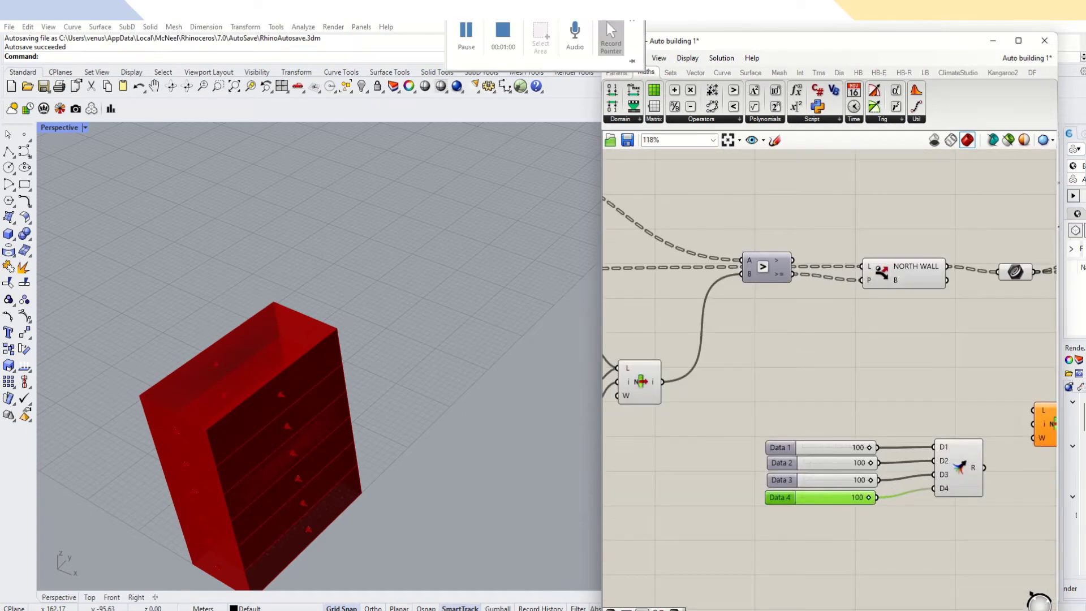
pyautogui.scroll(3, 755, 497)
pyautogui.click(804, 417)
pyautogui.rightClick(805, 418)
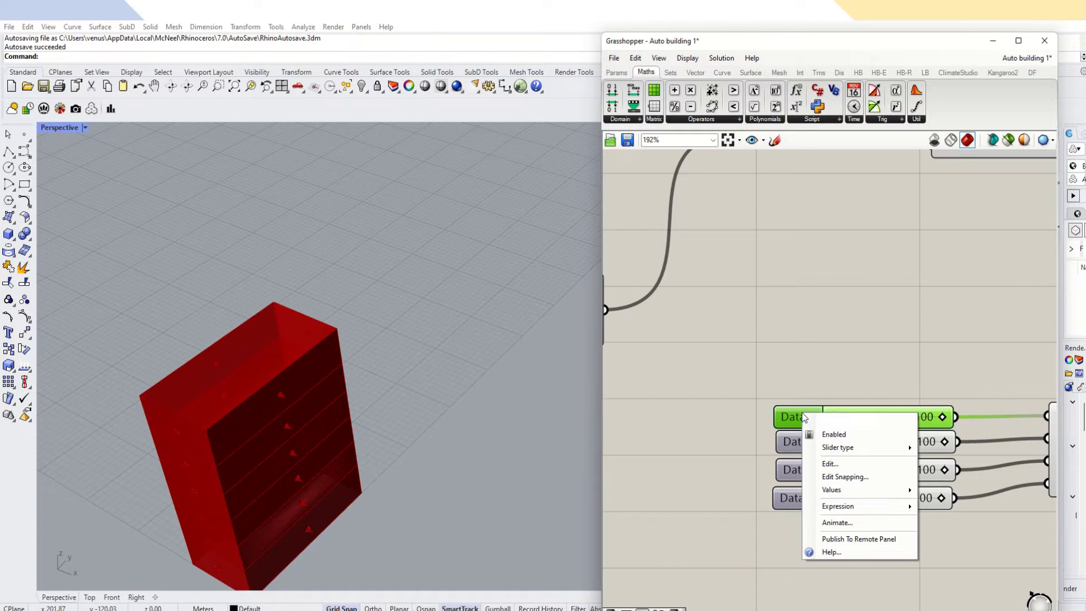
pyautogui.click(841, 338)
pyautogui.scroll(-3, 748, 344)
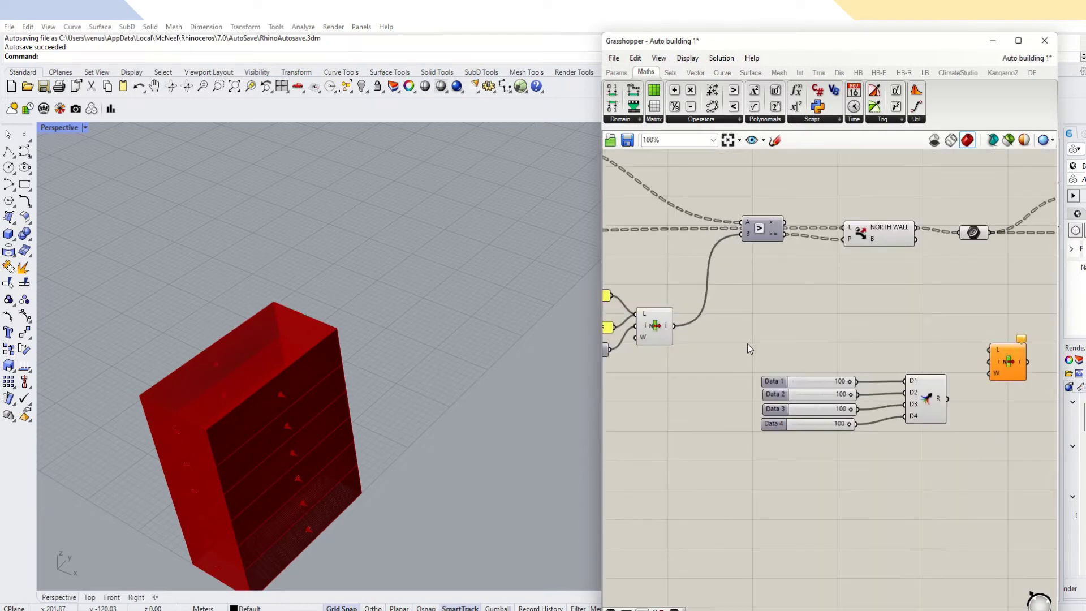
# Connect the Merge result to the List Item's list input and shift the List Item slightly away from the Merge component.
pyautogui.scroll(3, 993, 375)
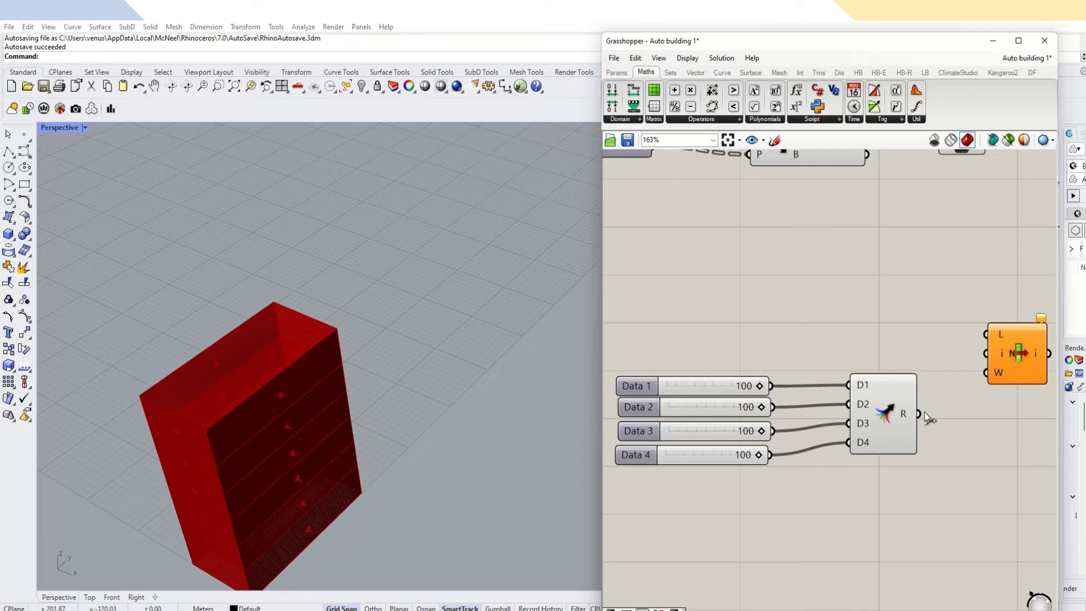
pyautogui.moveTo(919, 414); pyautogui.dragTo(1033, 373)
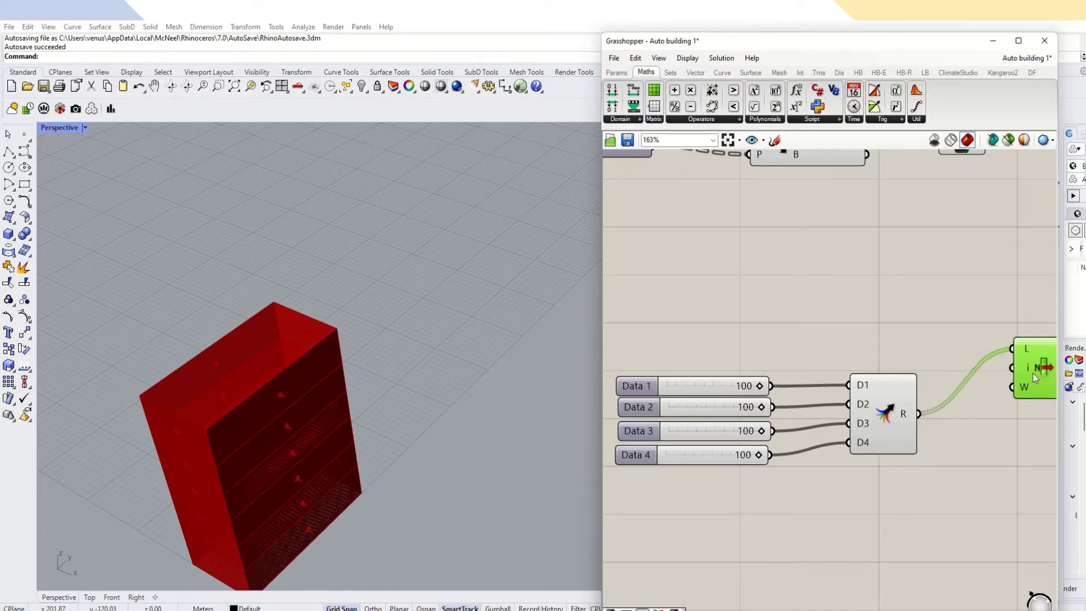
pyautogui.scroll(3, 1026, 378)
pyautogui.doubleClick(970, 399)
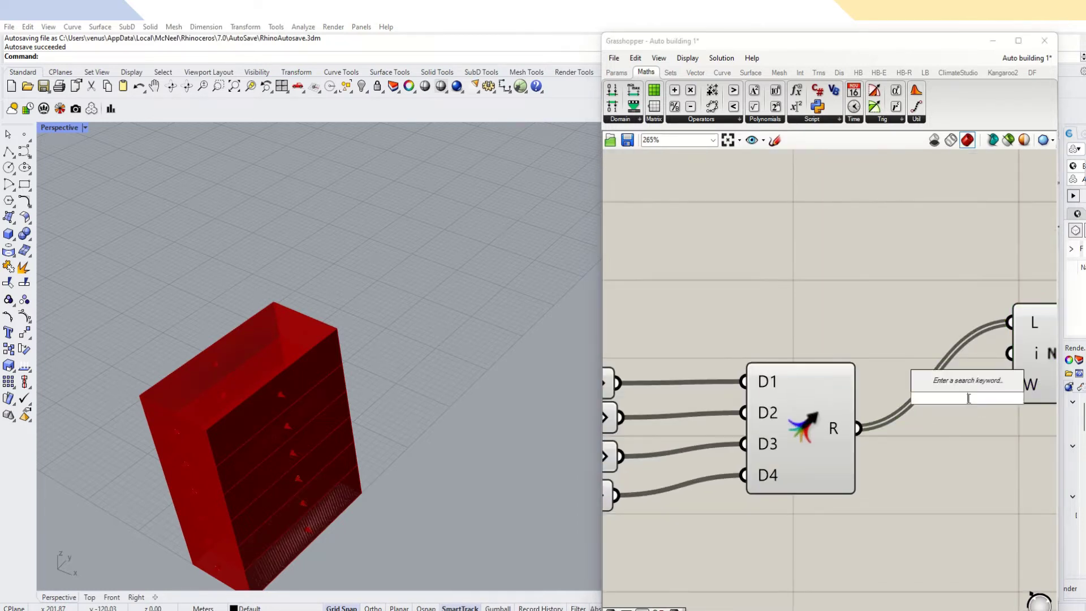
pyautogui.write('"0')
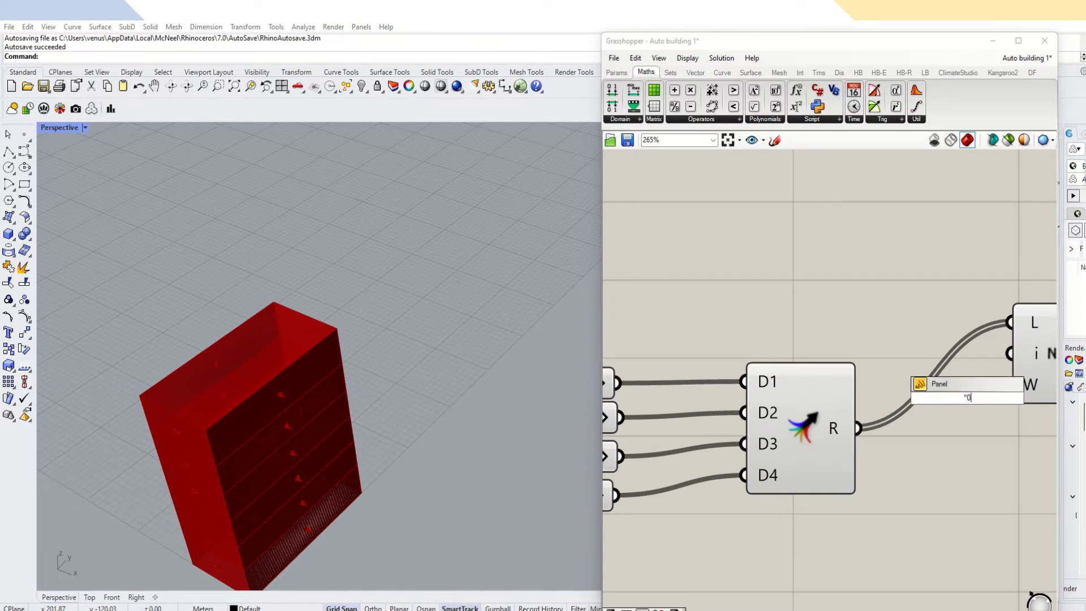
pyautogui.press('Escape')
# Add a panel containing 0 and connect it to the List Item's index input.
pyautogui.doubleClick(932, 400)
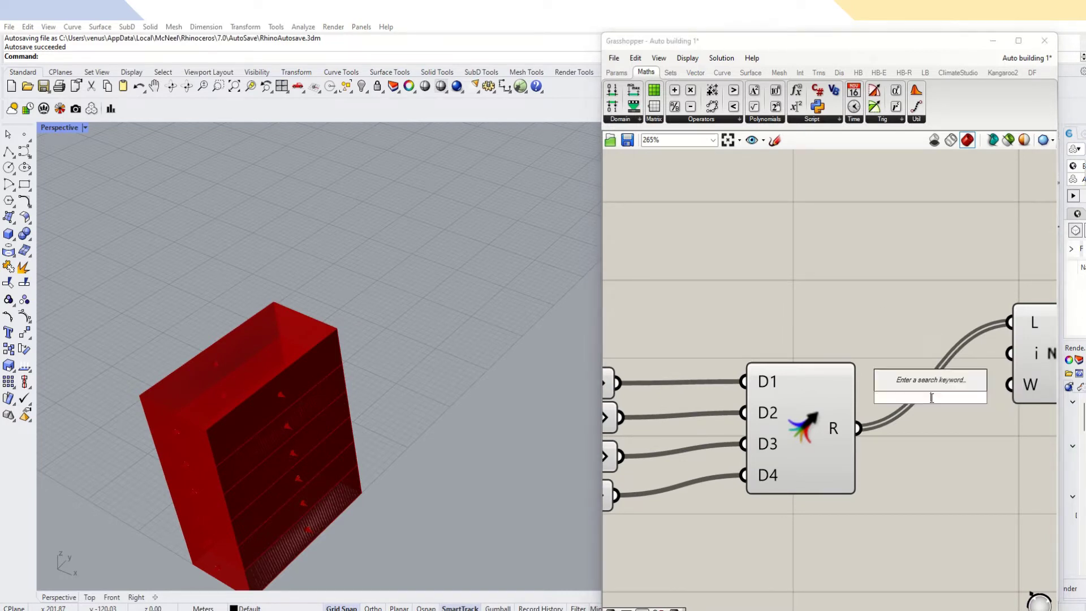
pyautogui.write('"0')
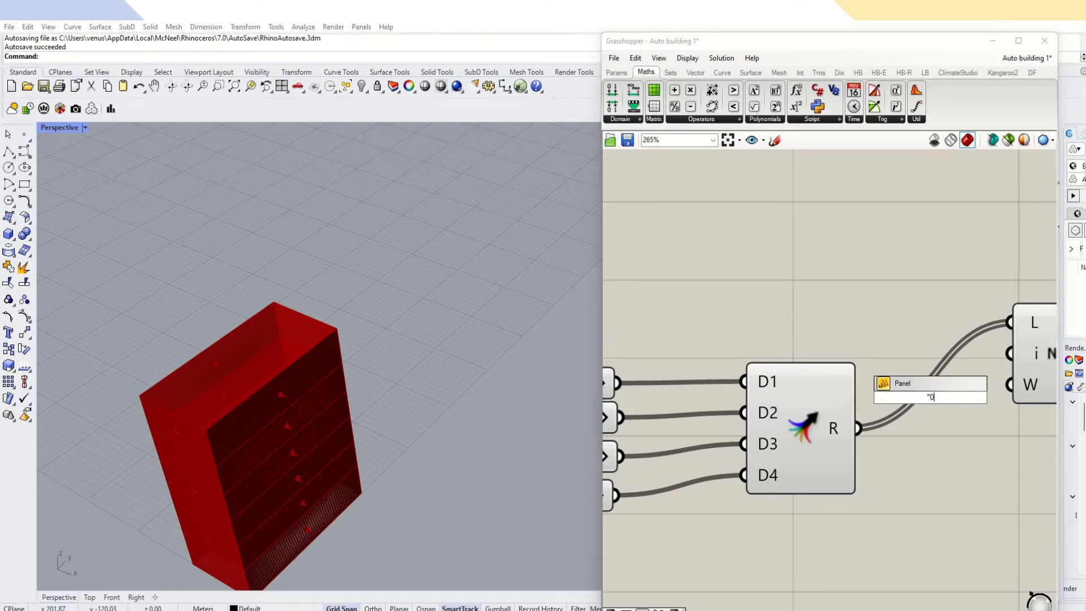
pyautogui.press('Return')
pyautogui.moveTo(955, 397); pyautogui.dragTo(1010, 354)
# Connect the List Item output to the Division component's A input and move Division further to the right.
pyautogui.scroll(-6, 881, 515)
pyautogui.scroll(2, 980, 389)
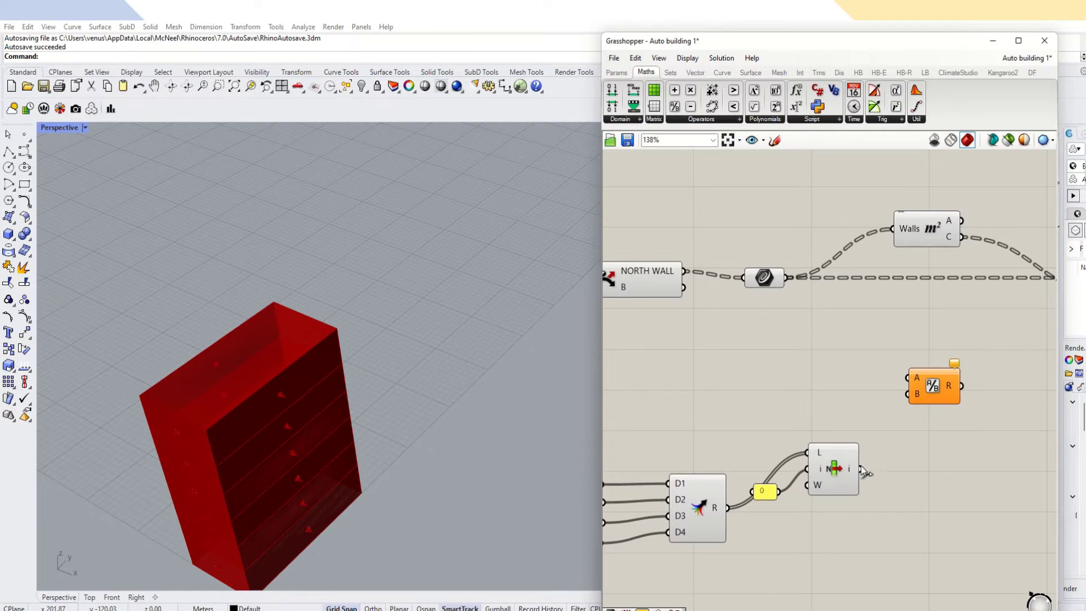
pyautogui.moveTo(861, 470); pyautogui.dragTo(908, 378)
pyautogui.moveTo(917, 380); pyautogui.dragTo(965, 380)
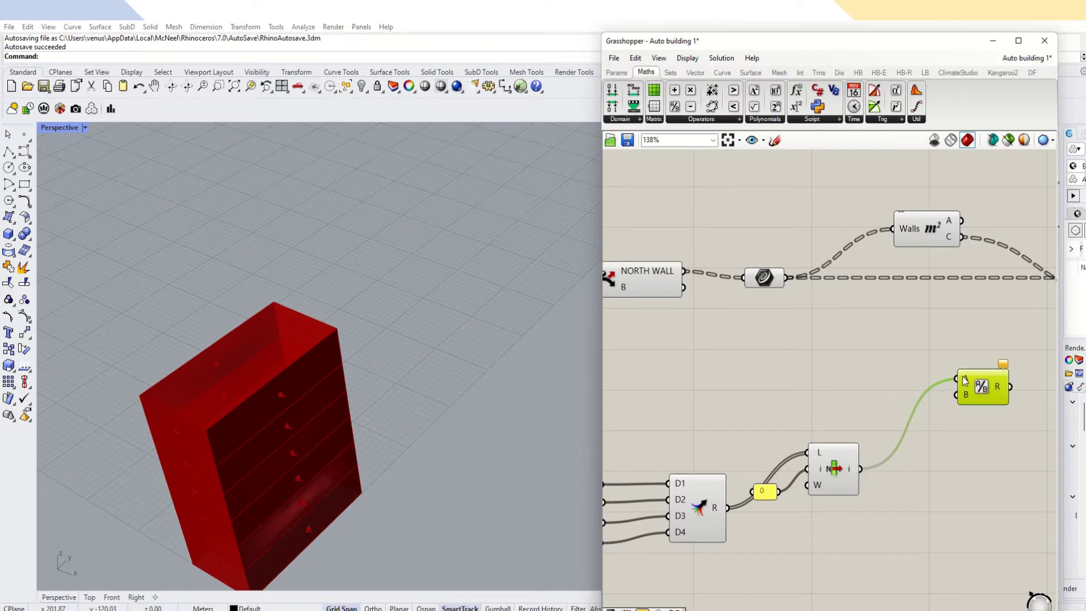
# Rename the Division component's A input as NORTH WALL.
pyautogui.scroll(3, 965, 380)
pyautogui.rightClick(964, 382)
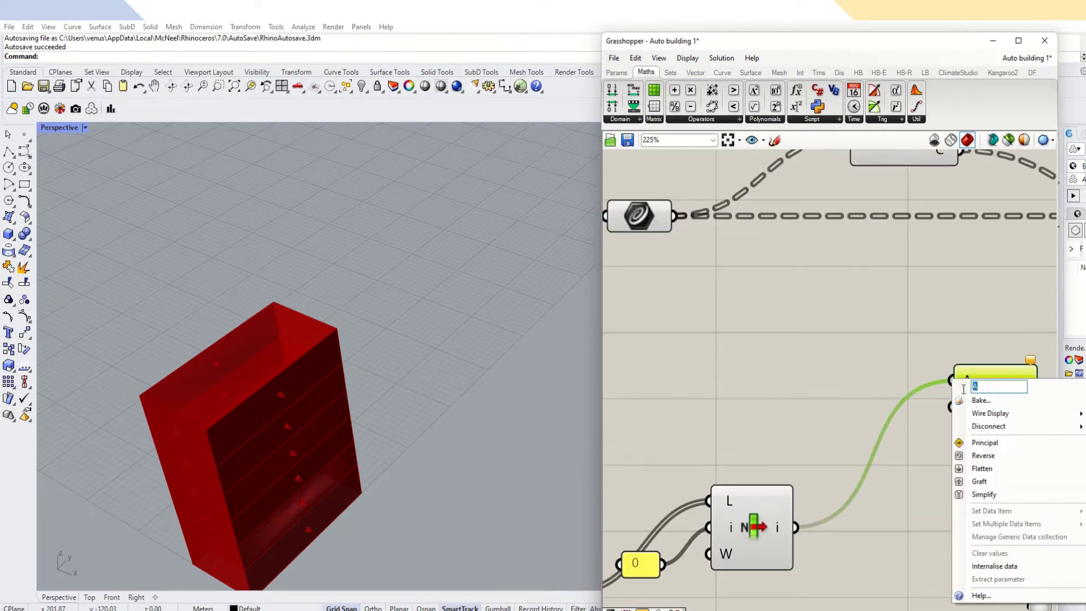
pyautogui.write('No')
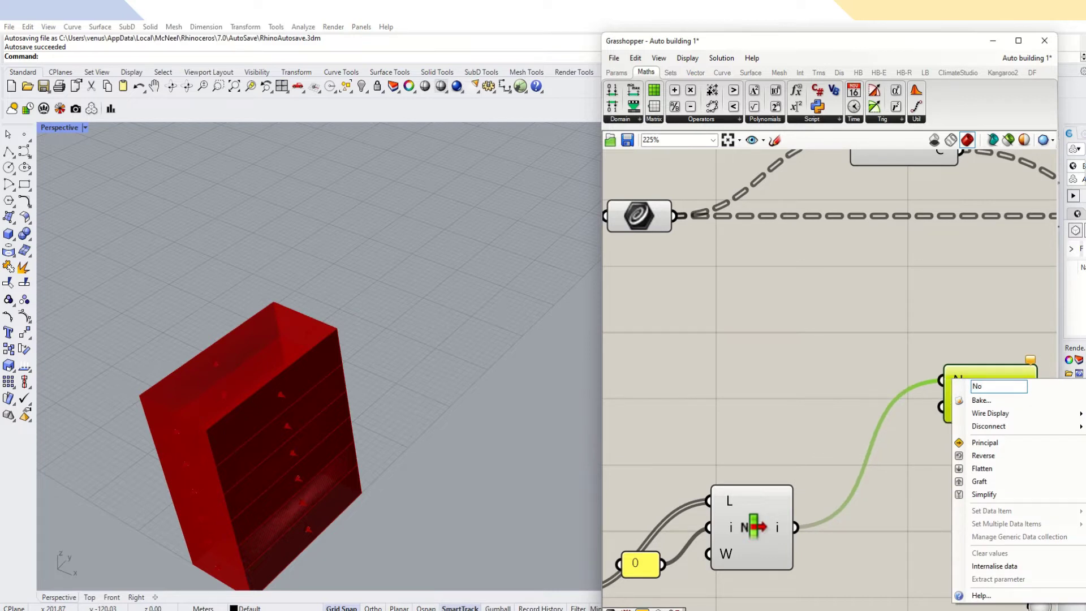
pyautogui.write('RTH W')
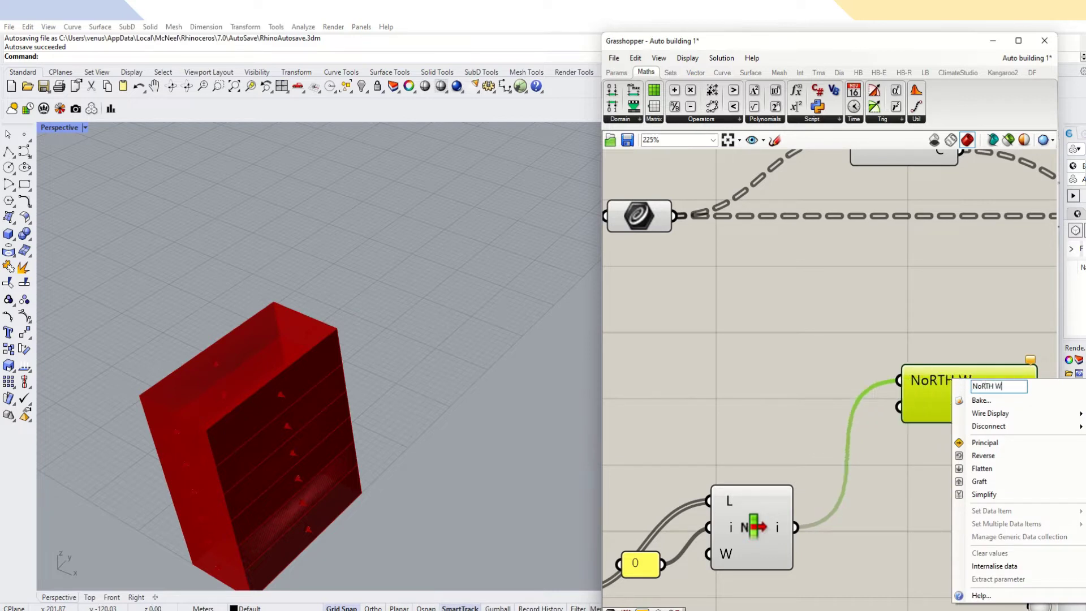
pyautogui.write('ALL')
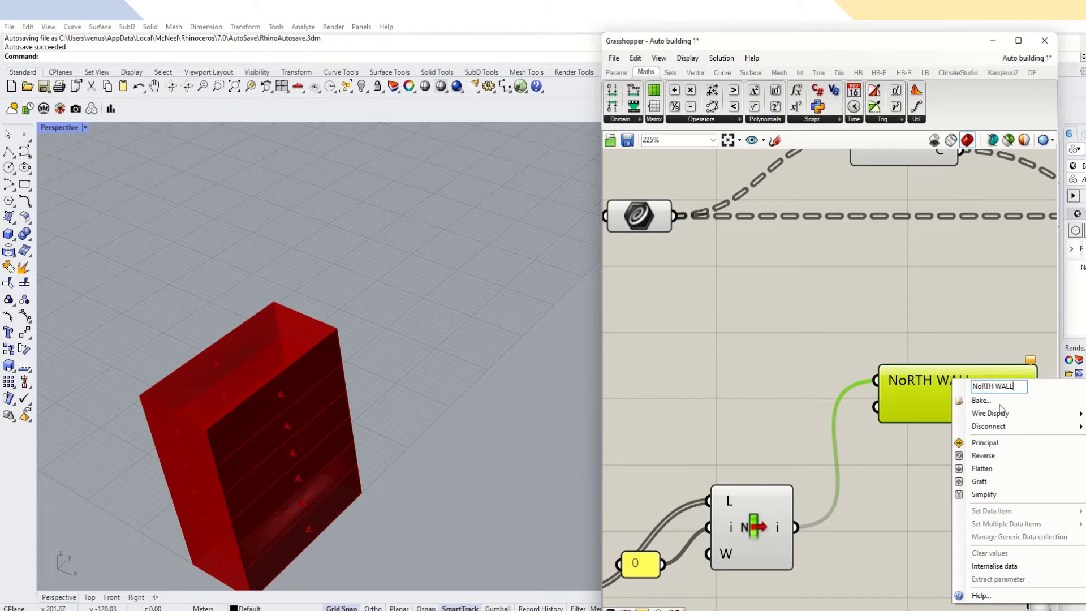
pyautogui.click(979, 386)
pyautogui.press('BackSpace')
pyautogui.write('O')
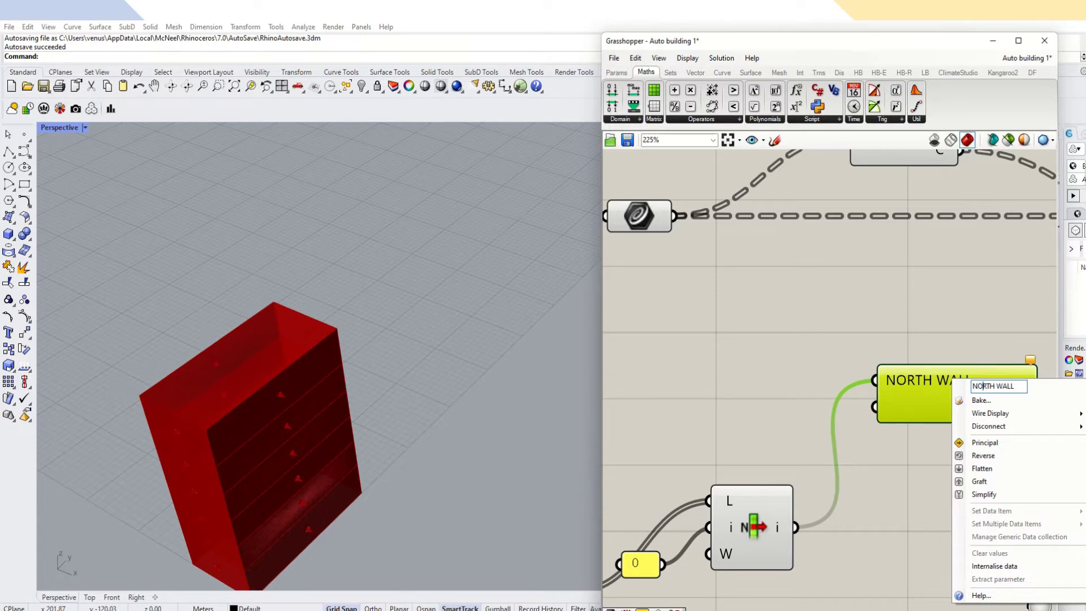
pyautogui.press('Return')
# Add a panel containing 100 beside the Division component's B input.
pyautogui.scroll(-5, 953, 349)
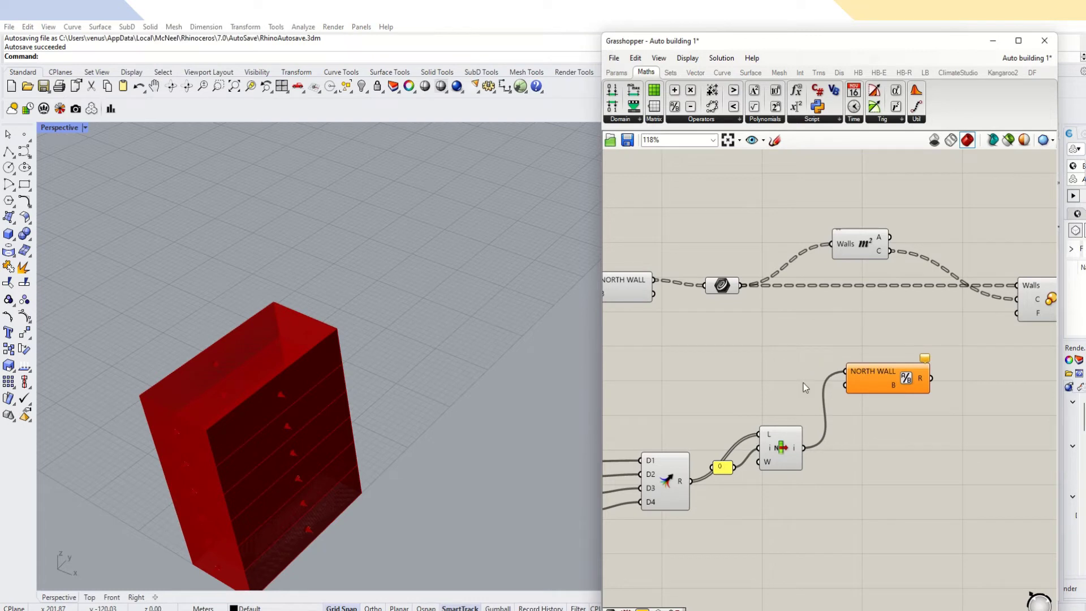
pyautogui.doubleClick(797, 384)
pyautogui.write('"100')
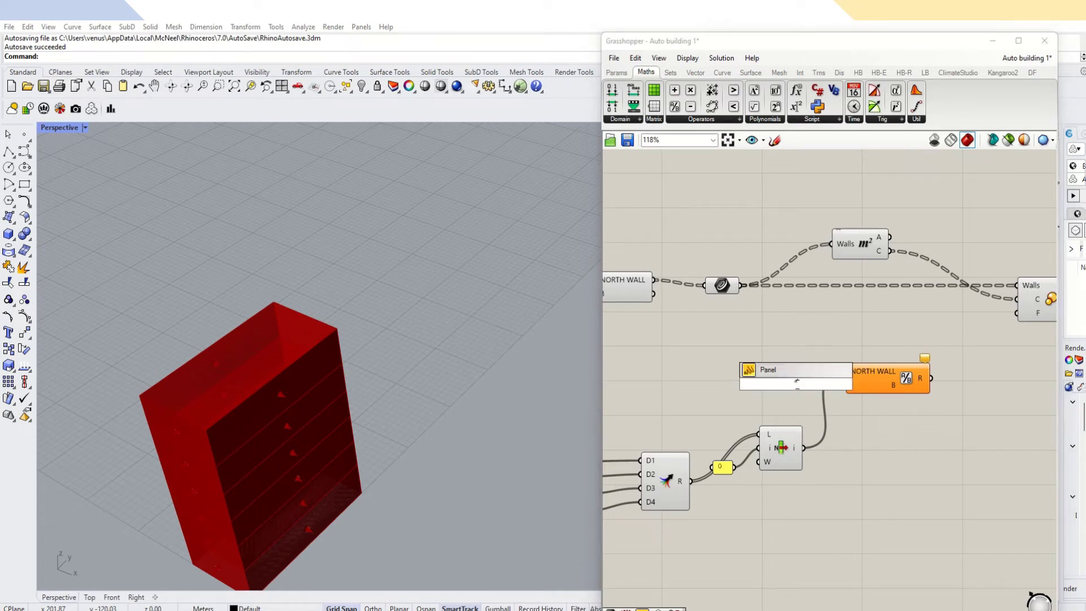
pyautogui.press('Return')
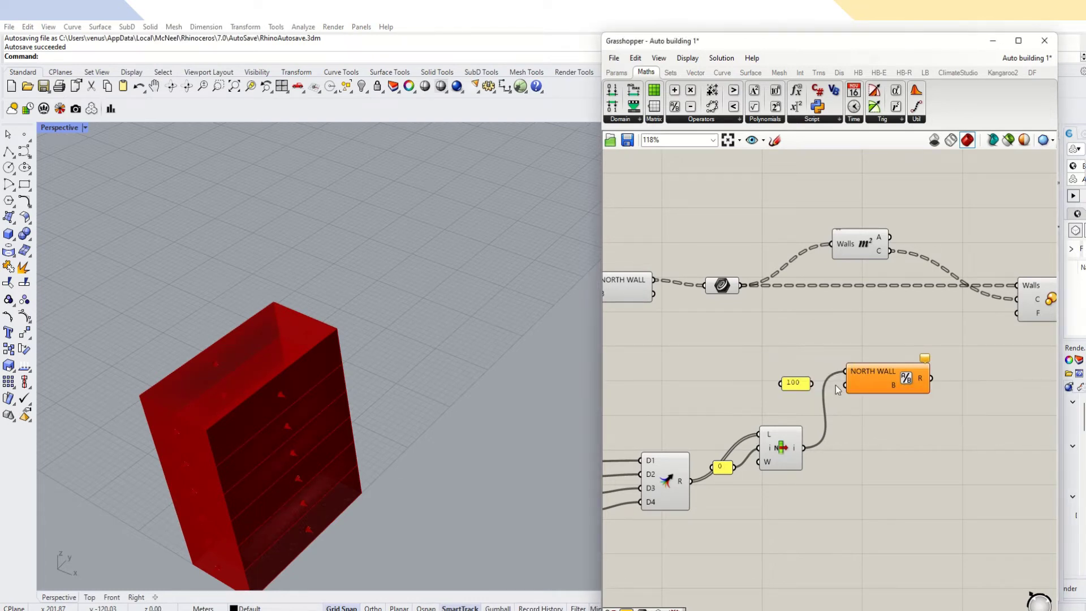
# Connect the 100 panel to the Division component's B input and feed the result into a new Square Root component.
pyautogui.moveTo(812, 383); pyautogui.dragTo(845, 385)
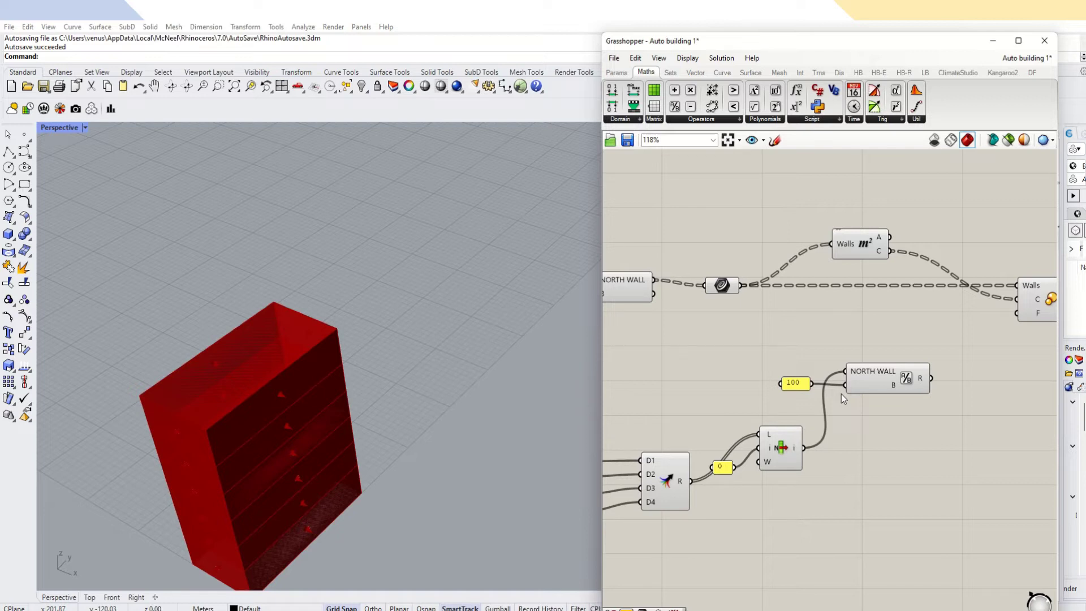
pyautogui.scroll(3, 969, 390)
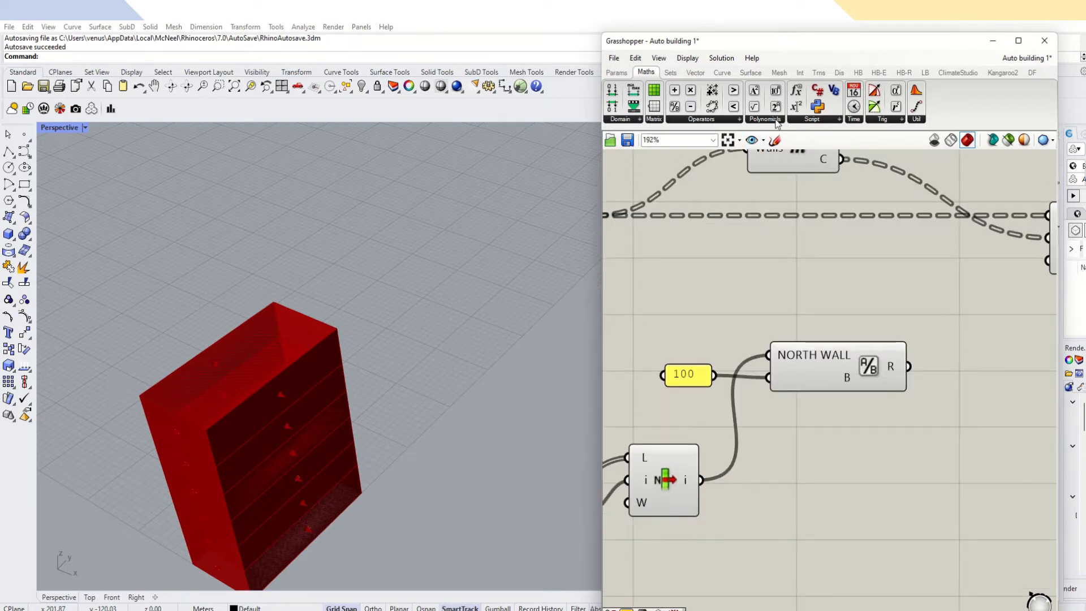
pyautogui.moveTo(754, 106); pyautogui.dragTo(1008, 371)
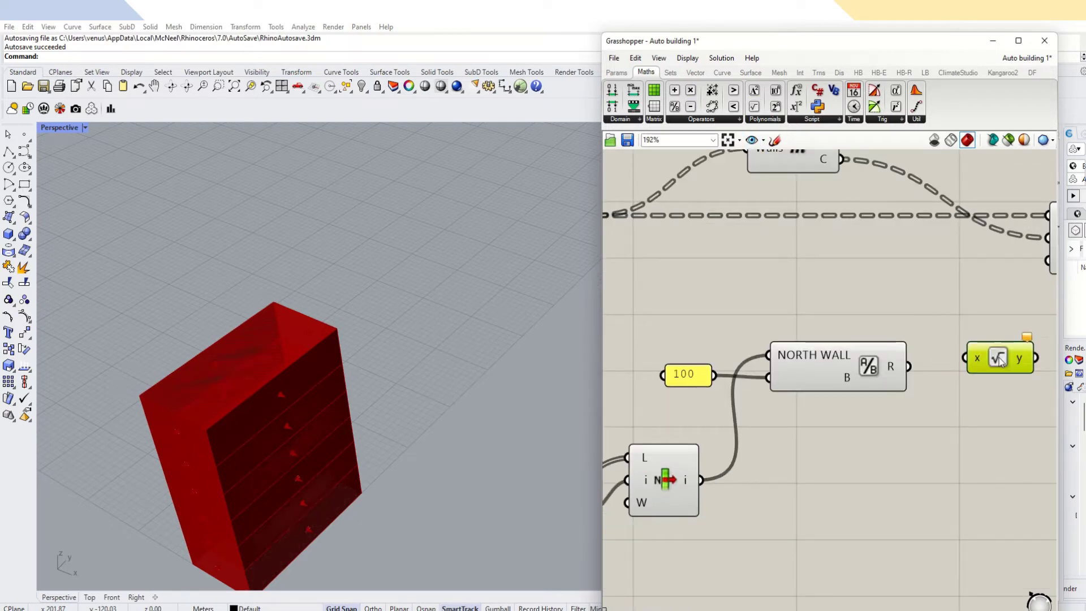
pyautogui.moveTo(915, 367); pyautogui.dragTo(972, 367)
pyautogui.scroll(-3, 919, 382)
pyautogui.scroll(2, 951, 374)
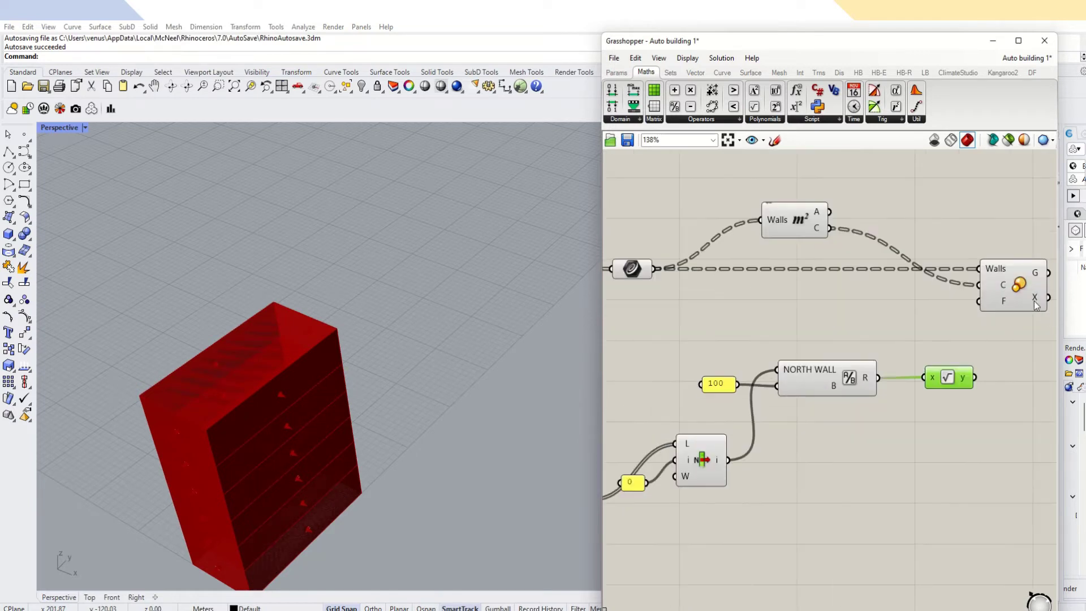
# Move the Scale component slightly to the right and connect the Square Root output to its F input.
pyautogui.click(1034, 301)
pyautogui.moveTo(976, 383); pyautogui.dragTo(1009, 302)
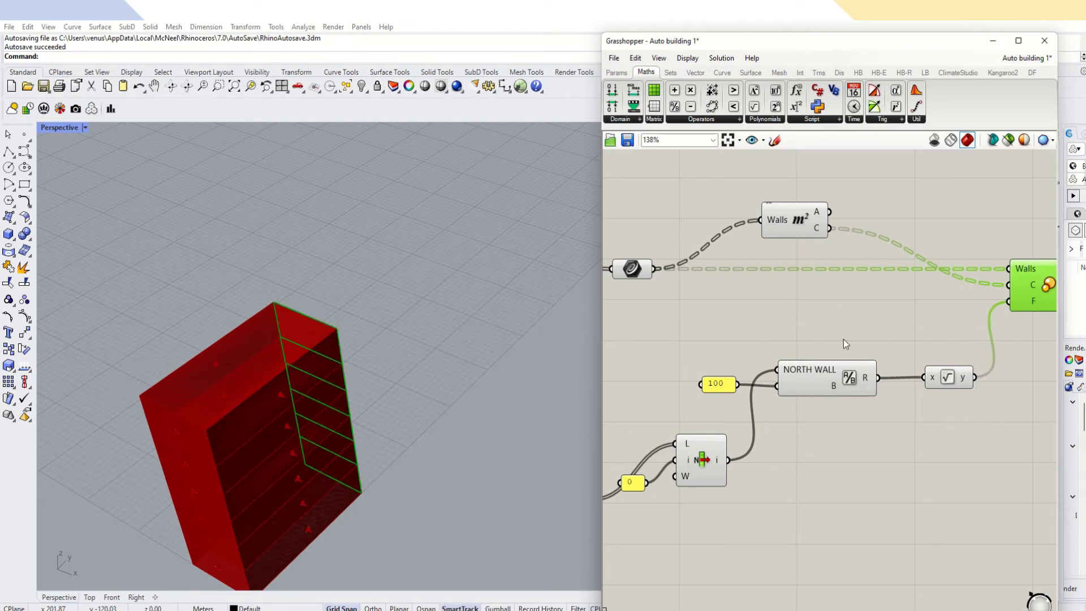
pyautogui.scroll(-3, 854, 338)
pyautogui.scroll(4, 972, 315)
pyautogui.scroll(-6, 933, 298)
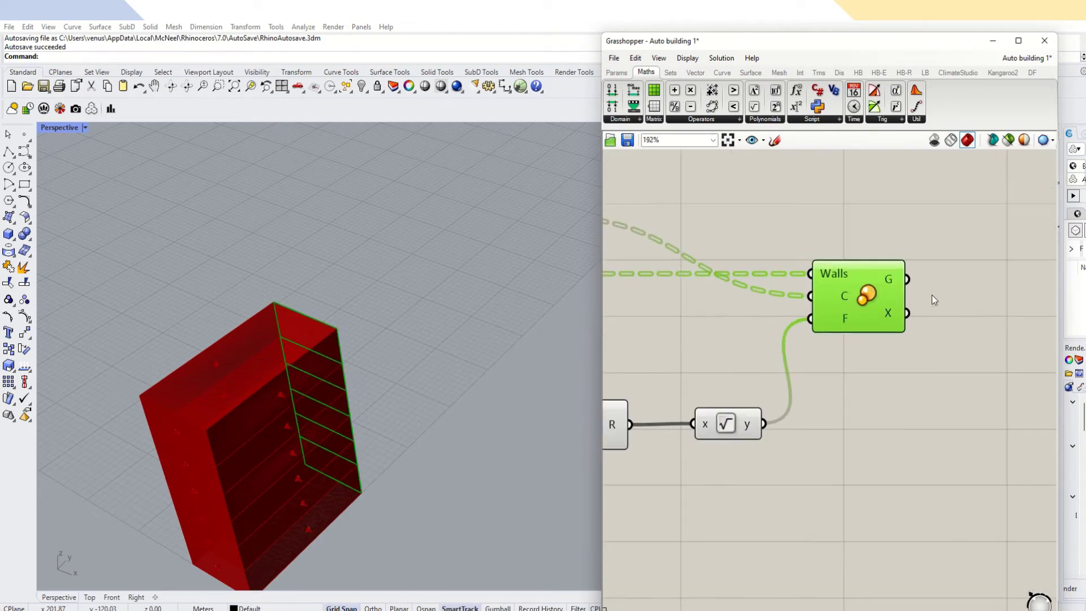
# Move the four Data sliders together with their Merge component farther left of the List Item.
pyautogui.scroll(5, 707, 379)
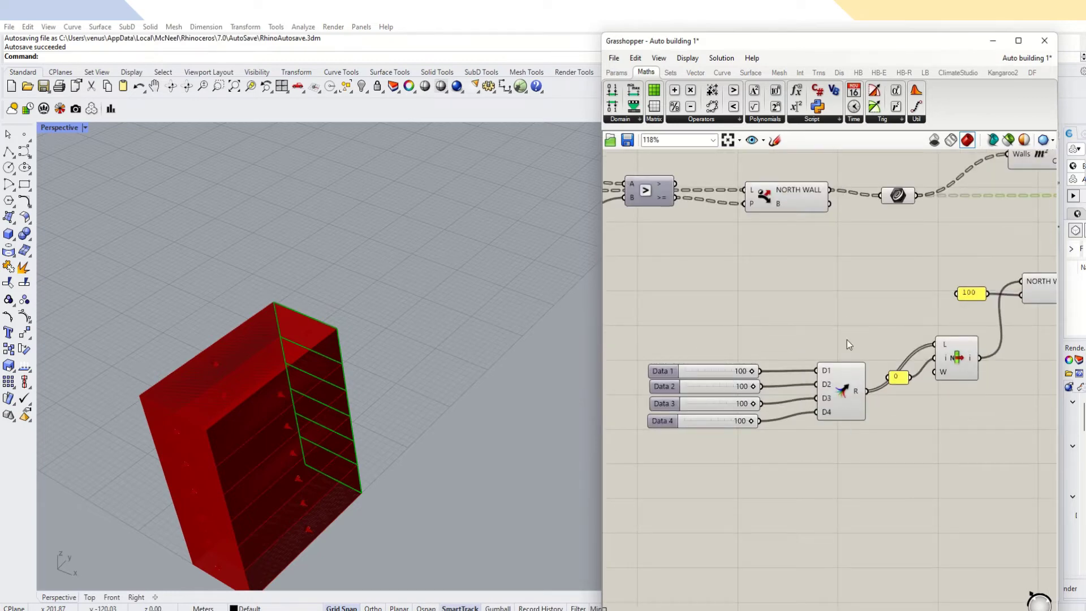
pyautogui.moveTo(847, 342); pyautogui.dragTo(648, 471)
pyautogui.scroll(-5, 827, 399)
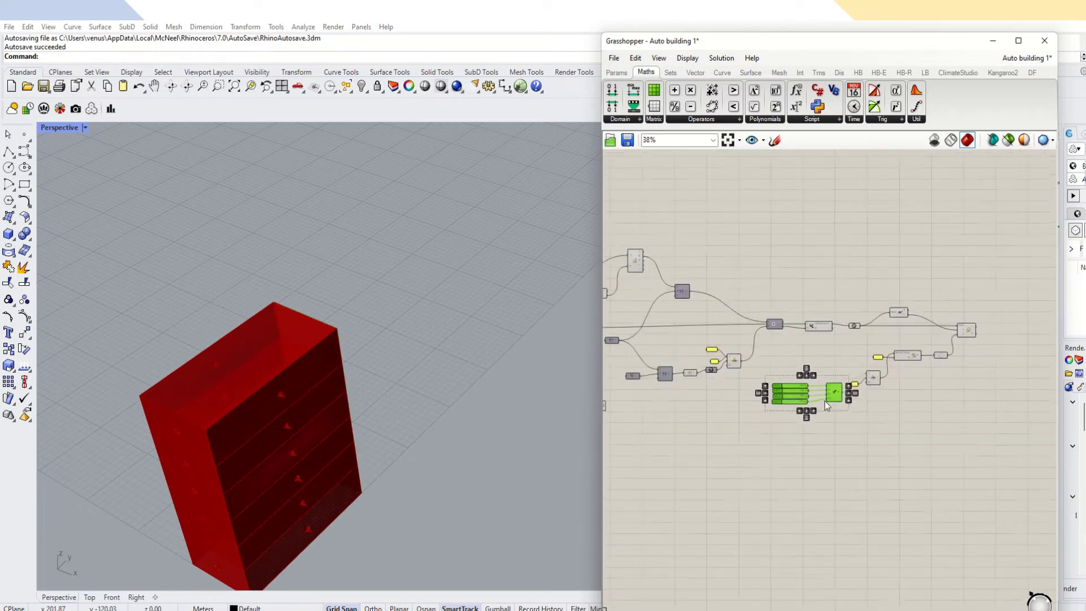
pyautogui.scroll(7, 756, 412)
pyautogui.click(798, 393)
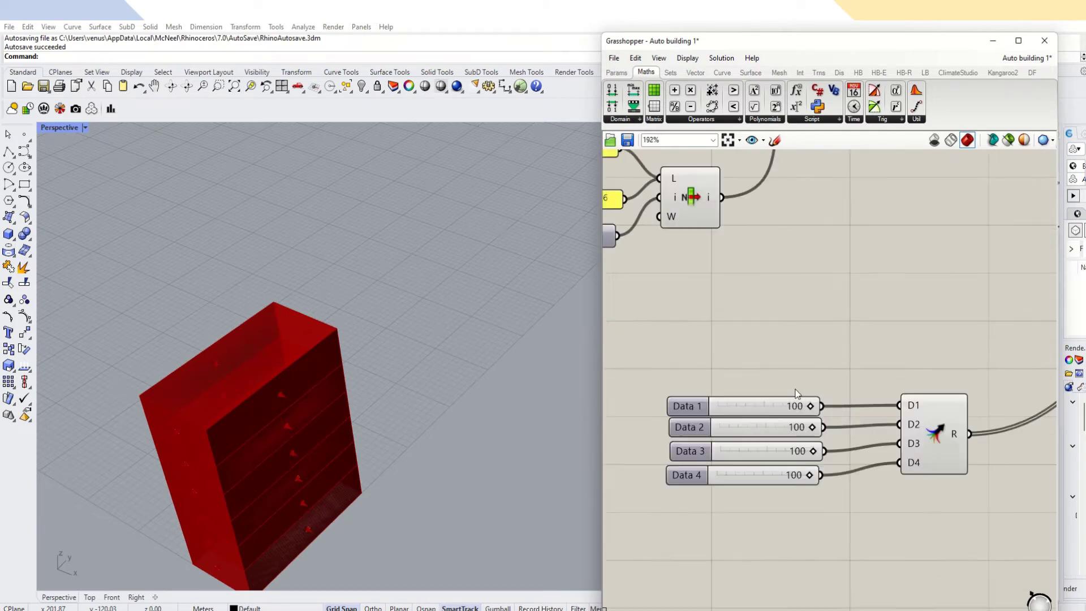
pyautogui.moveTo(813, 407); pyautogui.dragTo(873, 412)
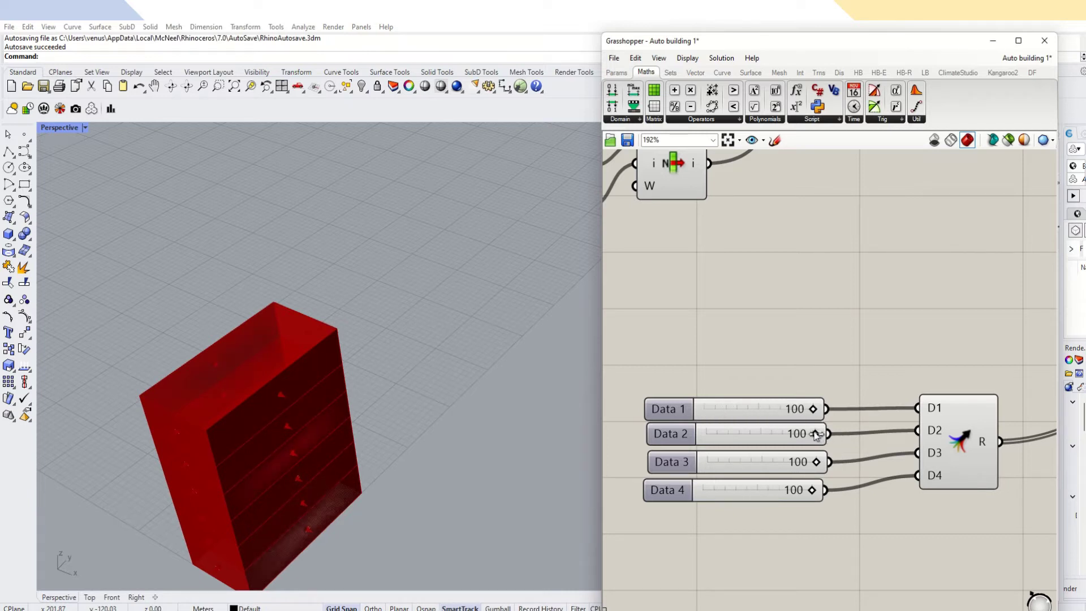
pyautogui.scroll(-5, 702, 397)
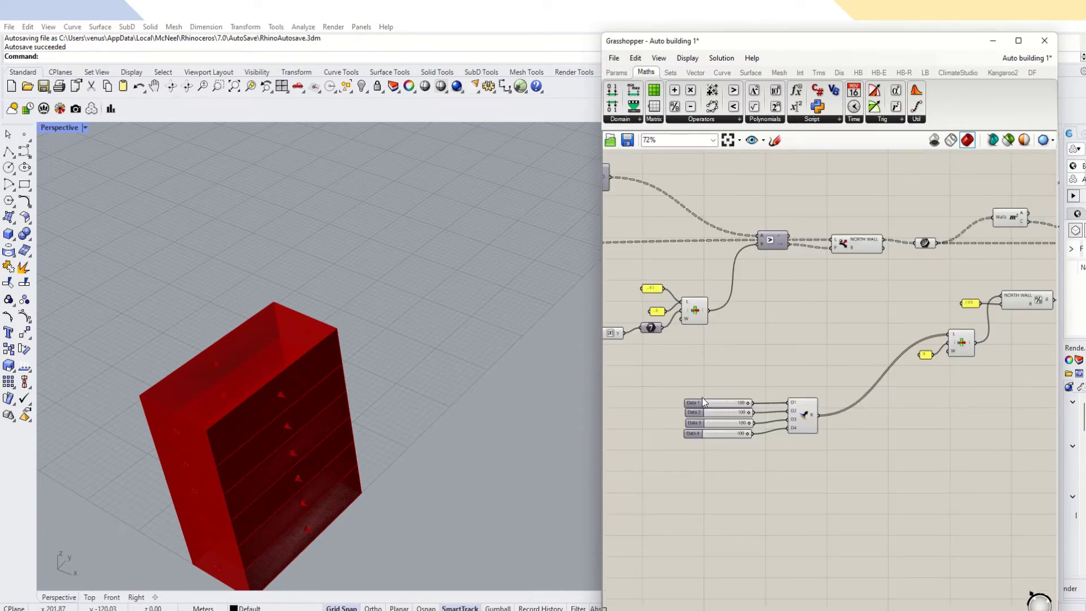
pyautogui.scroll(4, 895, 367)
# Highlight the Scale component's output and examine the north wall outlines in the perspective view.
pyautogui.click(986, 289)
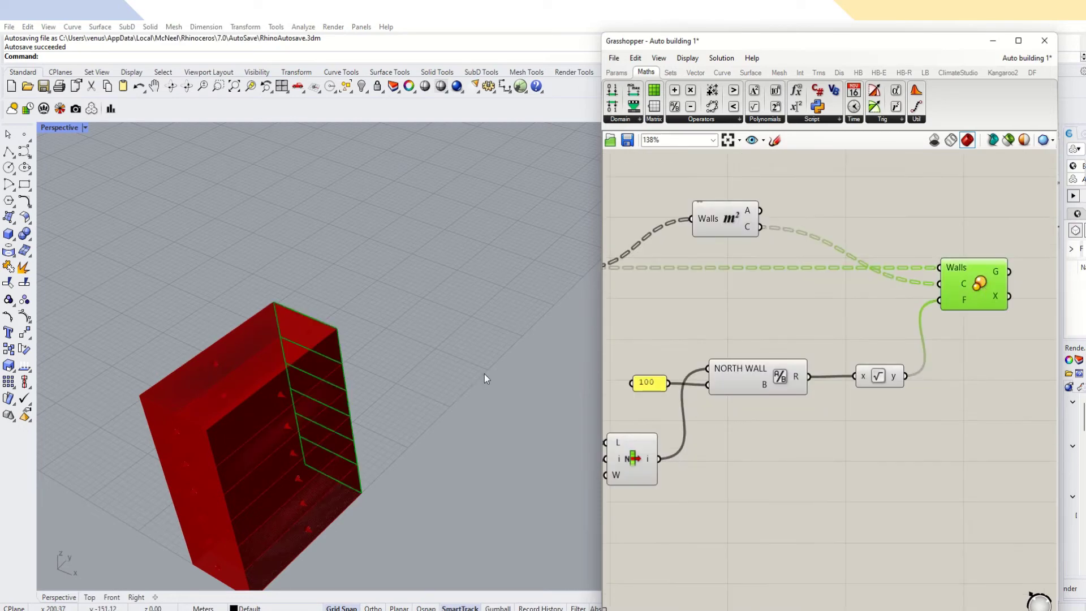
pyautogui.scroll(-5, 469, 370)
pyautogui.moveTo(443, 366); pyautogui.dragTo(287, 376, button='right')
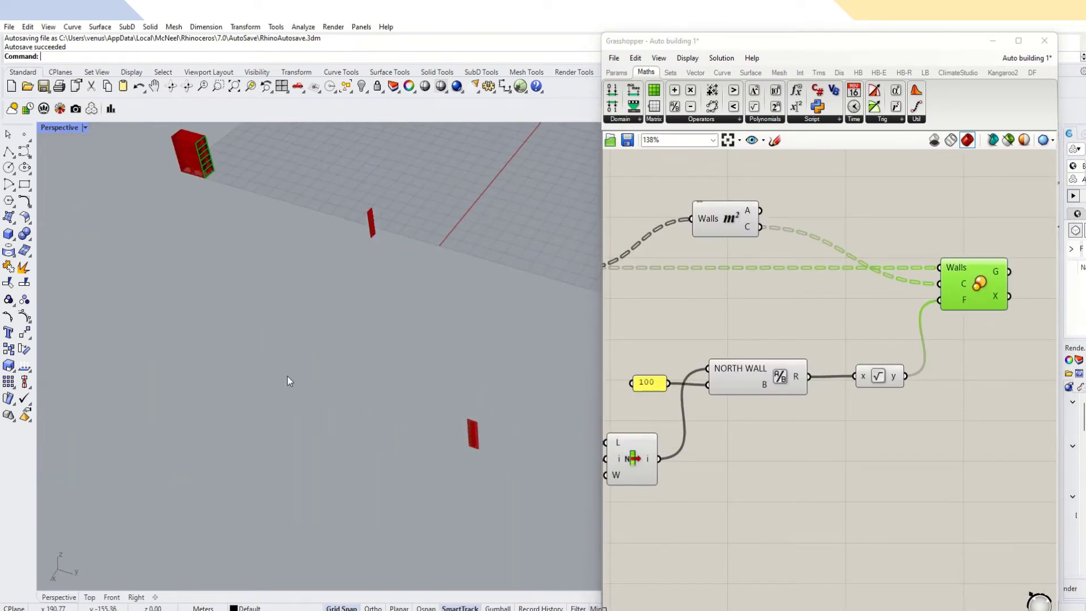
pyautogui.scroll(5, 182, 134)
pyautogui.scroll(-2, 311, 175)
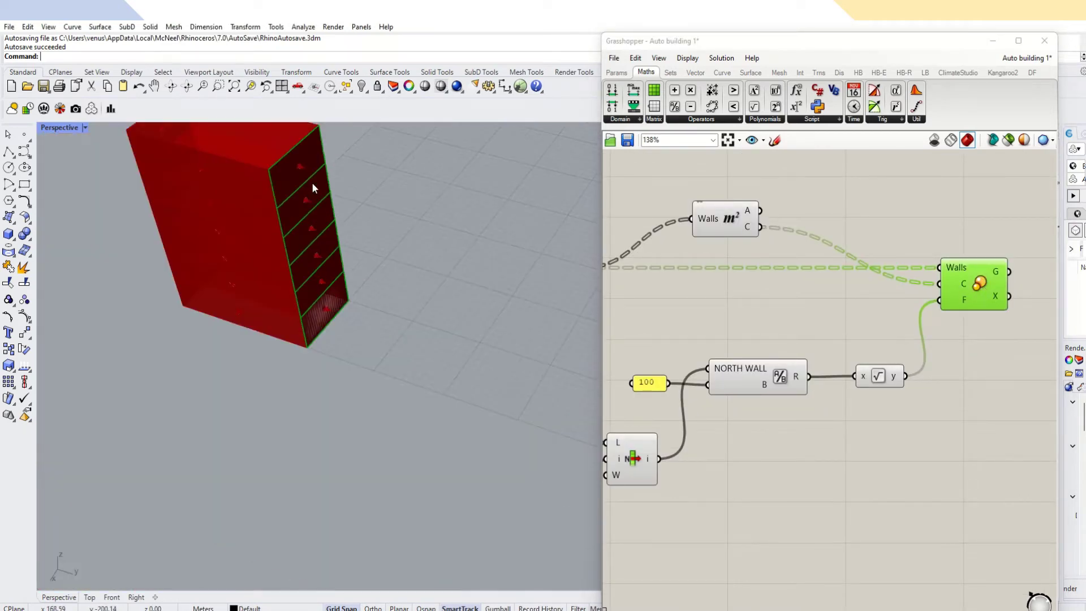
pyautogui.scroll(2, 281, 142)
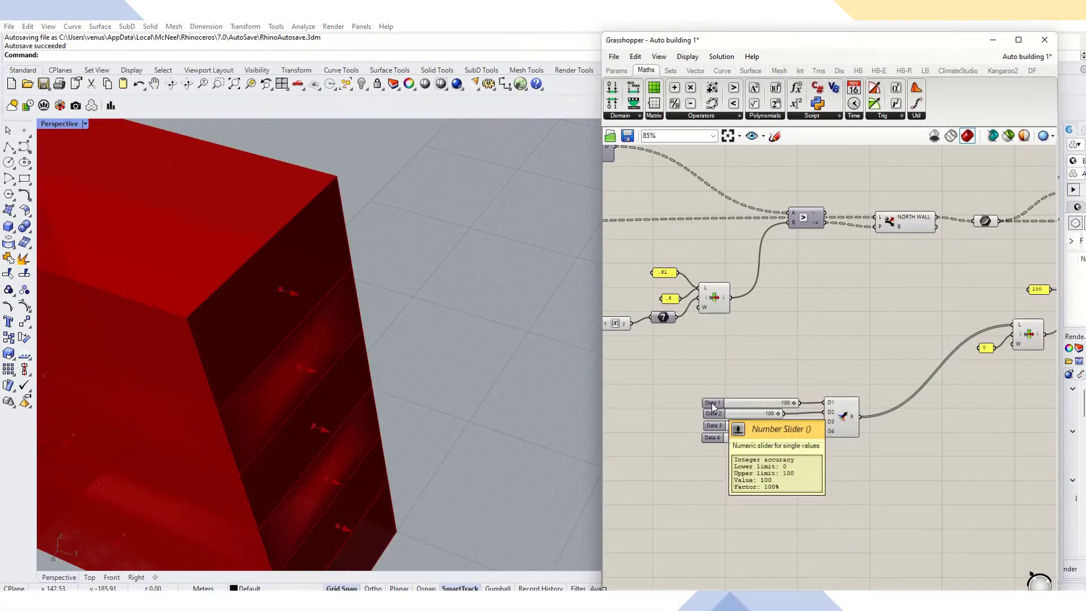
# Set the Data 1 slider to 91 and rename it as NORTH WALL.
pyautogui.scroll(3, 747, 407)
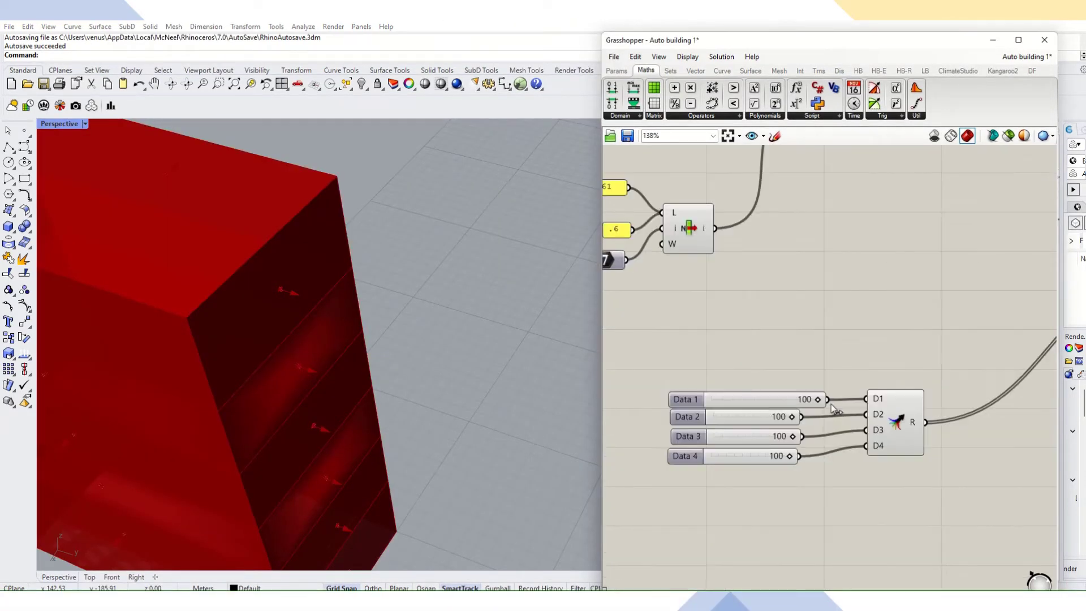
pyautogui.moveTo(820, 402); pyautogui.dragTo(809, 400)
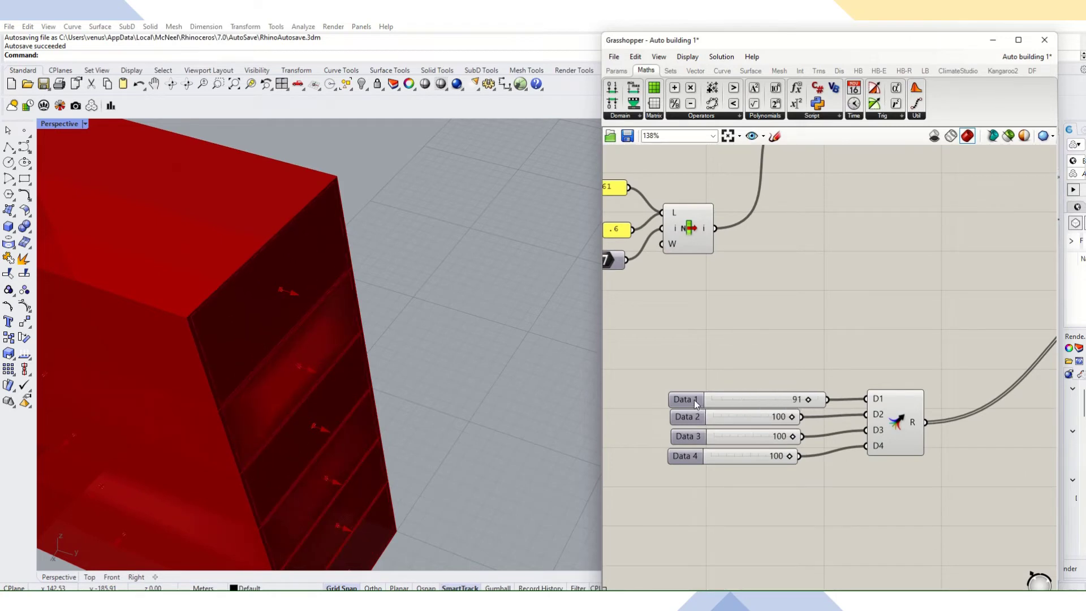
pyautogui.click(693, 400)
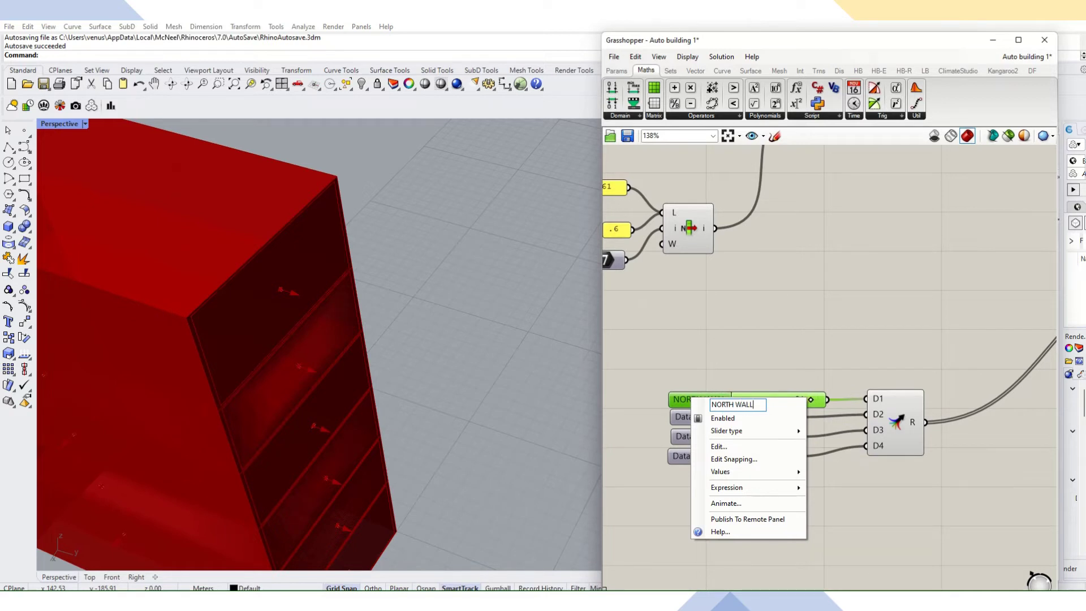
pyautogui.press('Return')
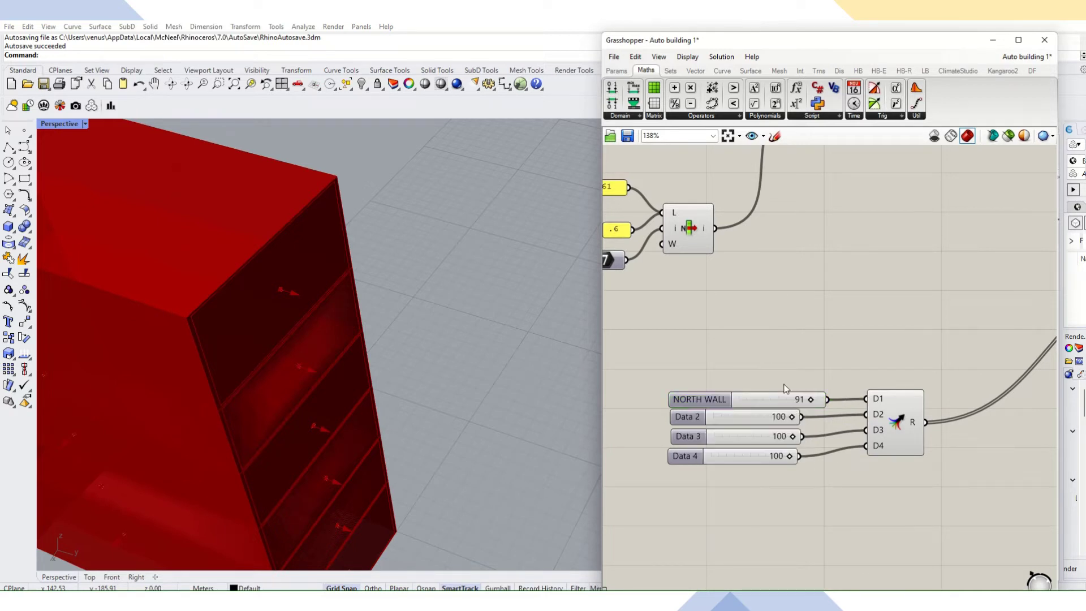
pyautogui.scroll(-5, 785, 388)
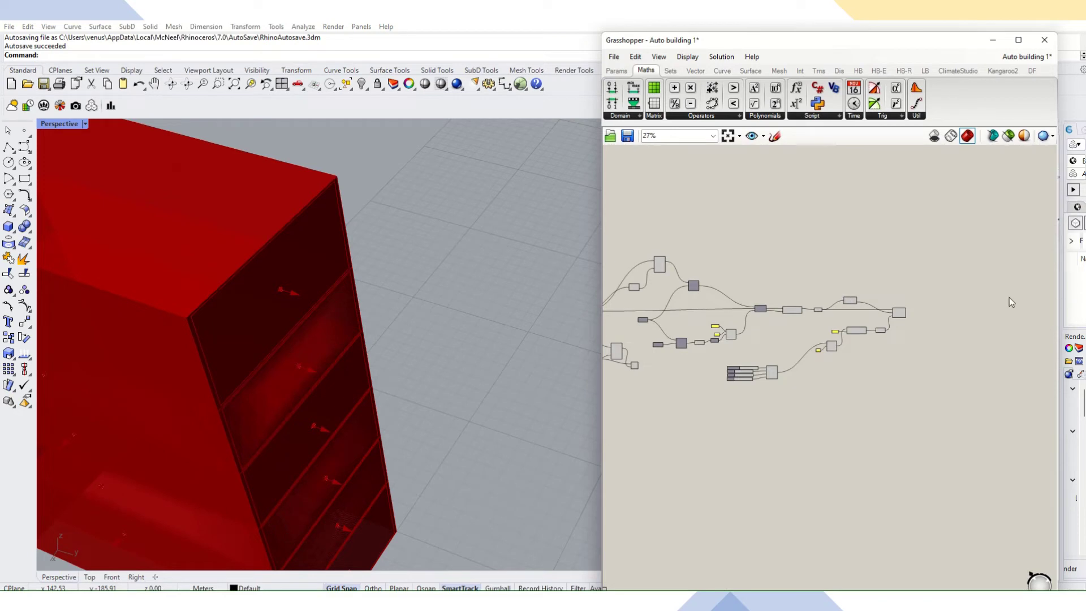
pyautogui.scroll(-1, 936, 289)
pyautogui.moveTo(921, 243); pyautogui.dragTo(722, 389)
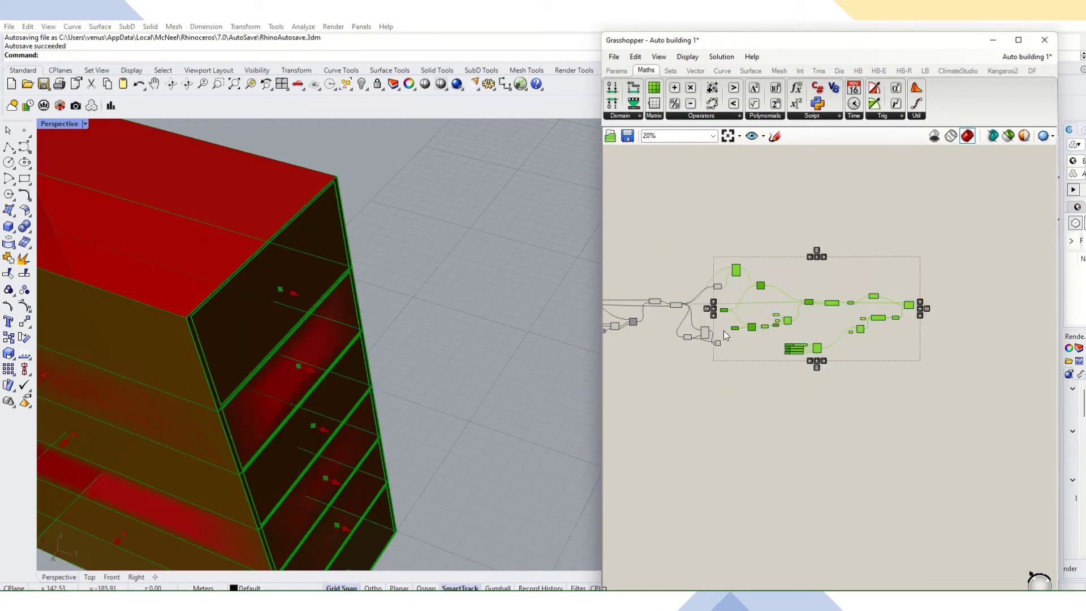
pyautogui.press('capslock')
pyautogui.click(718, 285)
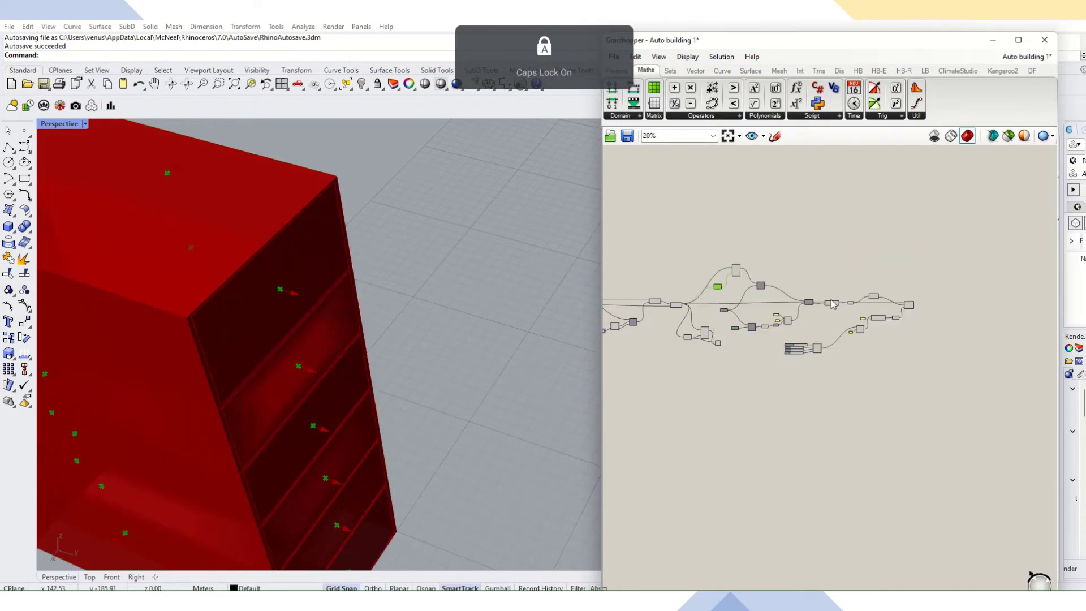
# Select all north wall components, including the Area component feeding them, and move them up away from the main definition.
pyautogui.moveTo(934, 230); pyautogui.dragTo(724, 395)
pyautogui.press('capslock')
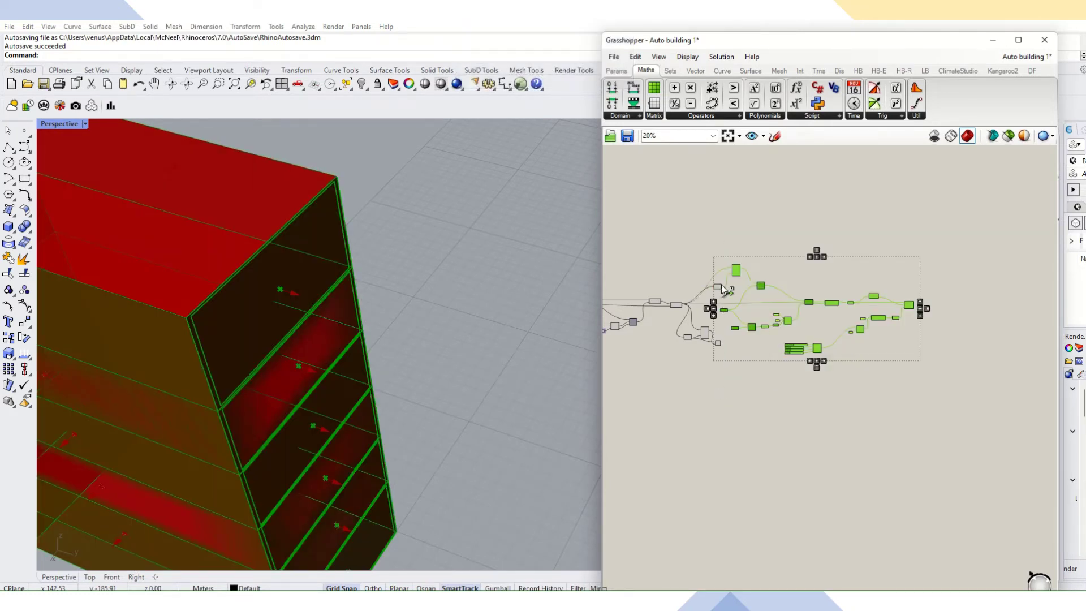
pyautogui.moveTo(719, 289); pyautogui.dragTo(768, 258)
pyautogui.scroll(-4, 753, 277)
pyautogui.click(820, 308)
pyautogui.scroll(8, 865, 319)
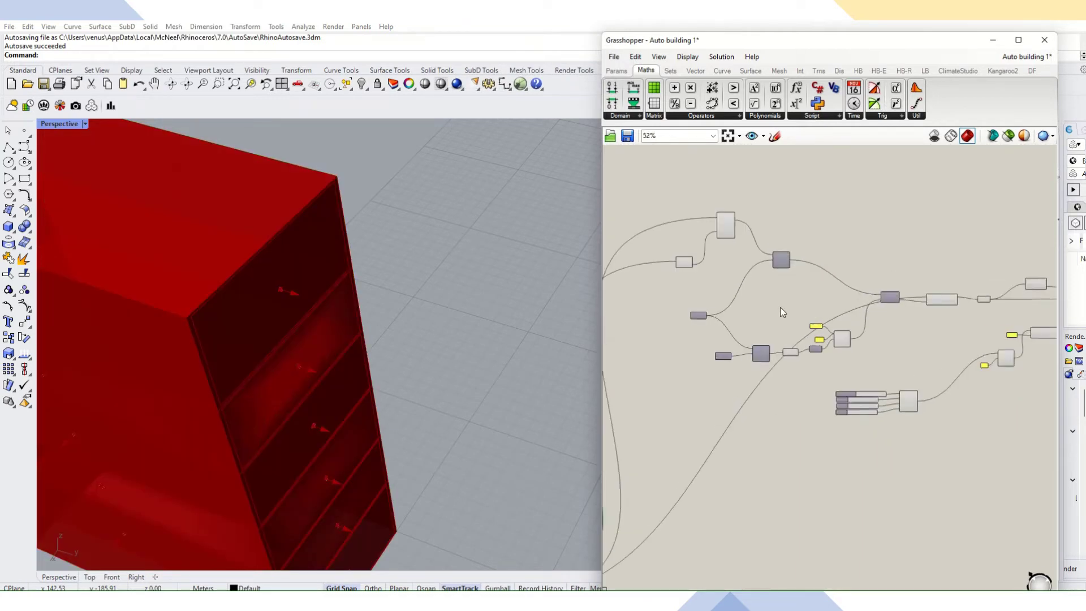
# Duplicate the whole set of north wall components with its input wires and place the copy below the original.
pyautogui.scroll(-3, 870, 325)
pyautogui.scroll(2, 891, 269)
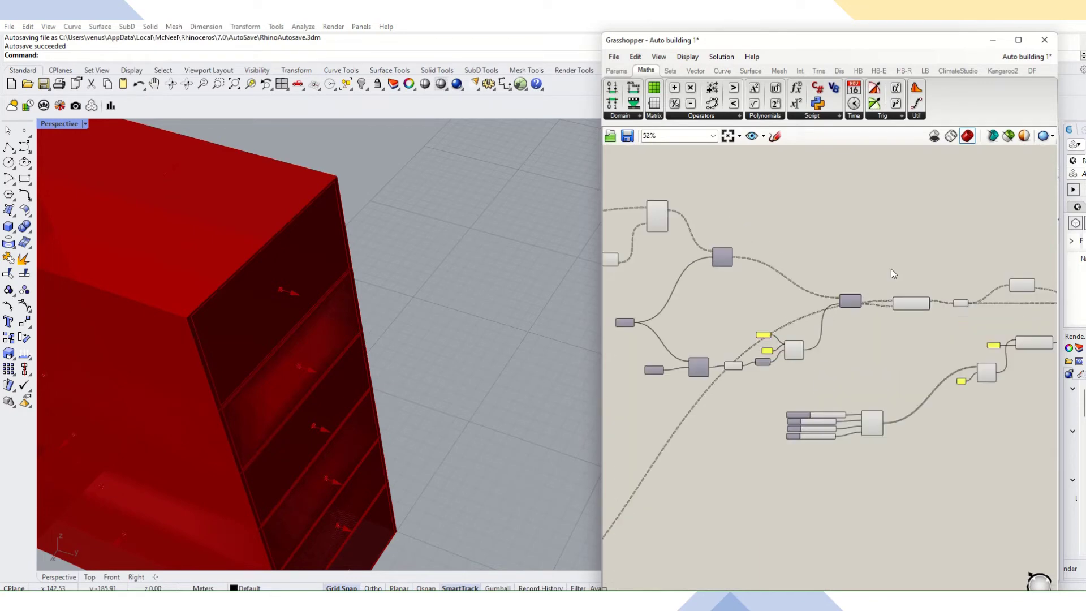
pyautogui.scroll(1, 1024, 367)
pyautogui.scroll(-2, 922, 356)
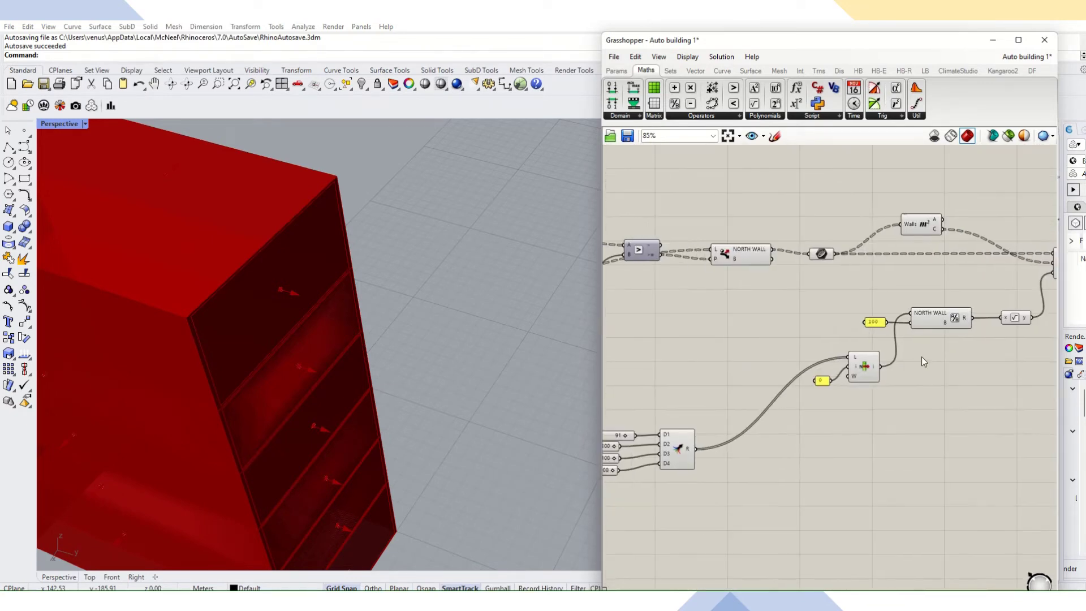
pyautogui.scroll(-5, 856, 308)
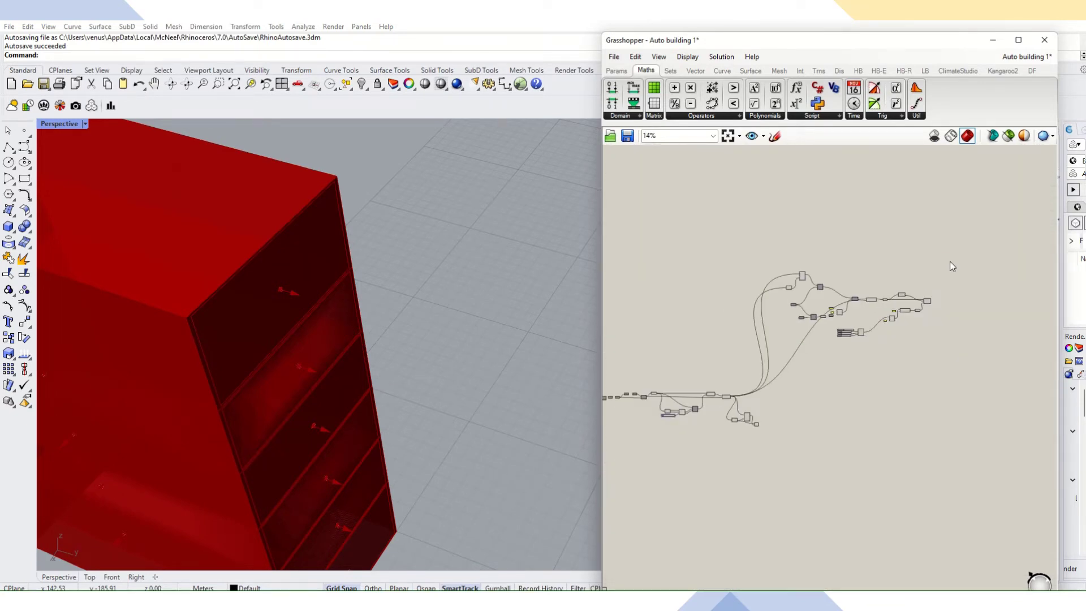
pyautogui.moveTo(950, 261); pyautogui.dragTo(786, 361)
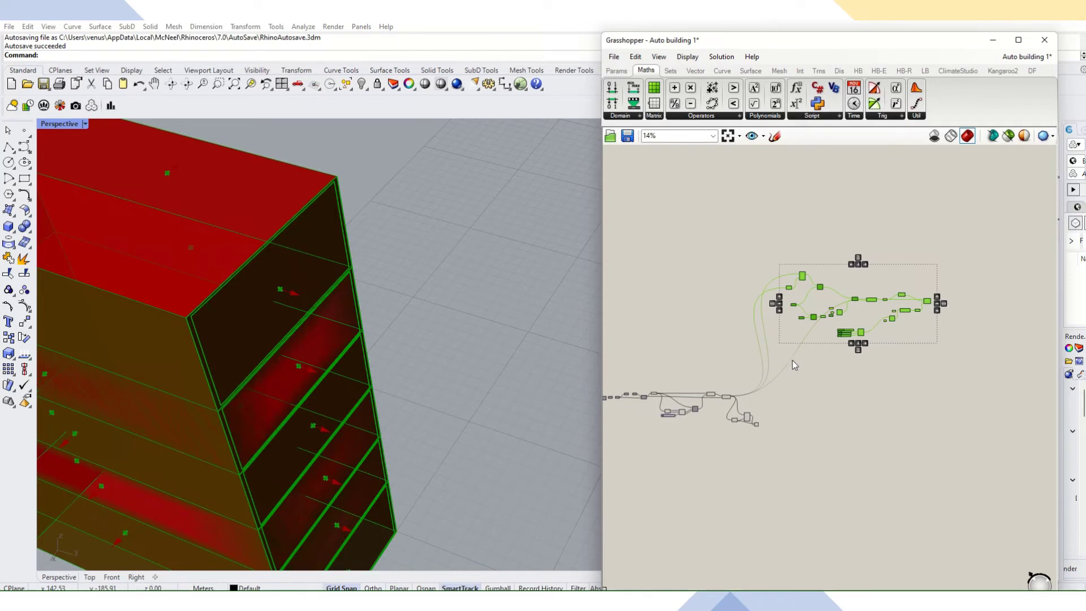
pyautogui.moveTo(829, 310); pyautogui.dragTo(834, 410)
pyautogui.scroll(5, 834, 410)
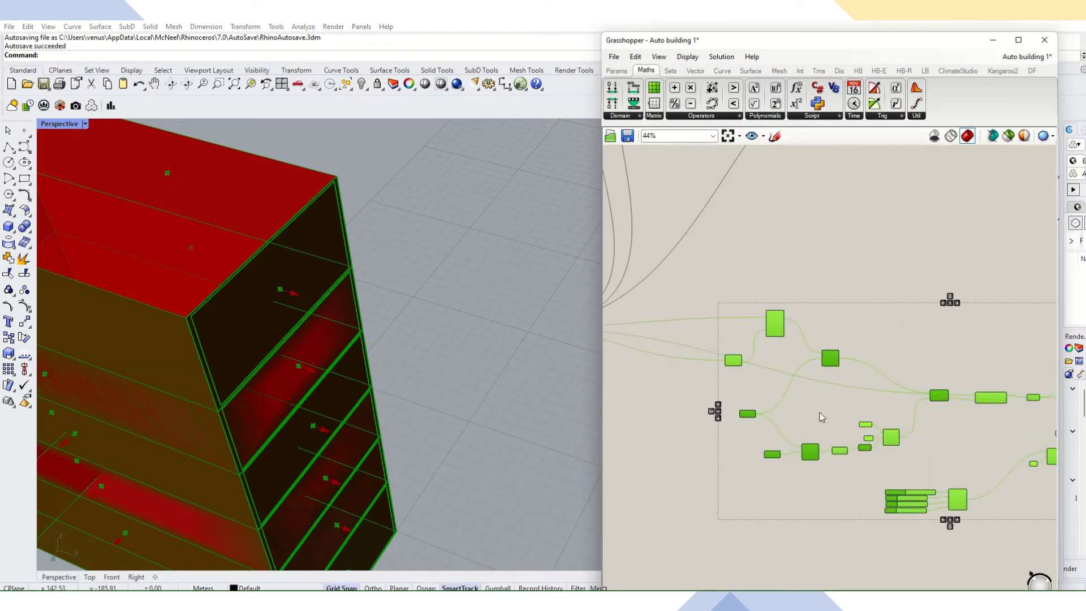
pyautogui.scroll(3, 816, 410)
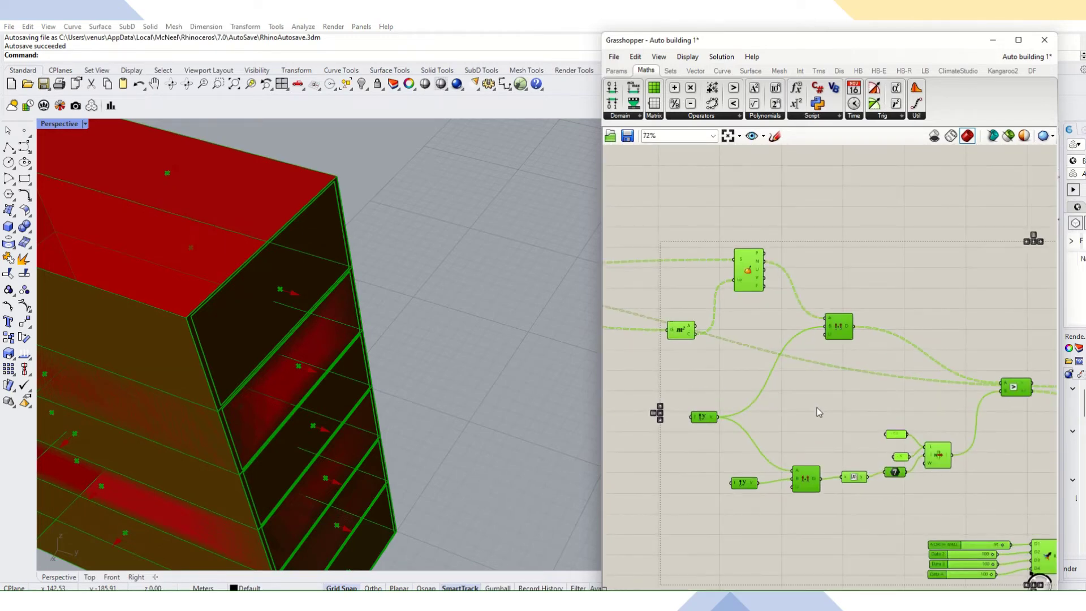
pyautogui.scroll(-8, 817, 407)
pyautogui.click(871, 316)
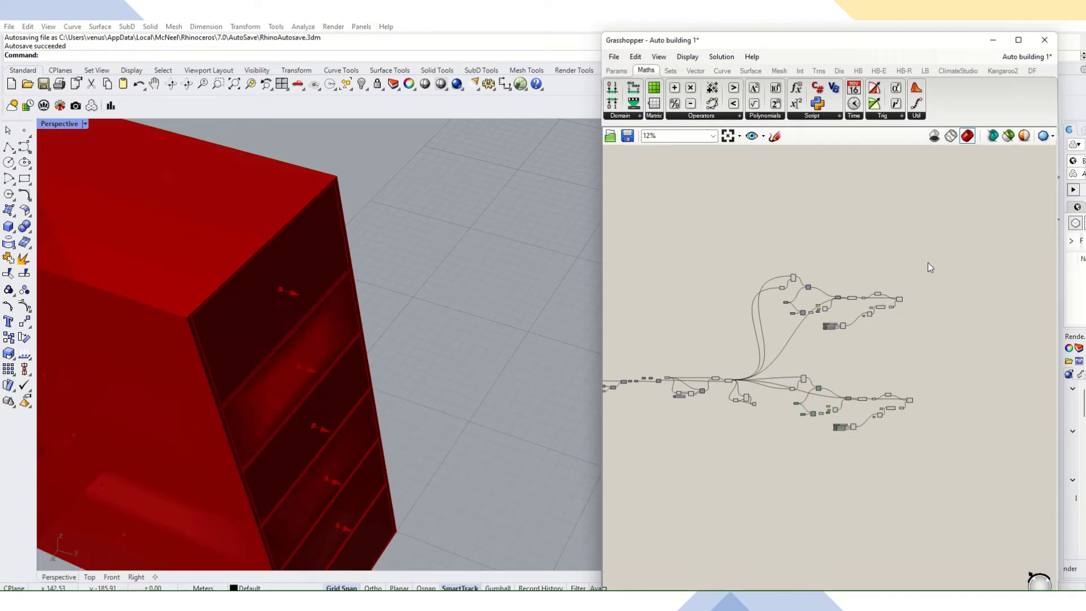
# Move the original sliders and Merge out to the left, and group the remaining original north wall components.
pyautogui.scroll(1, 840, 327)
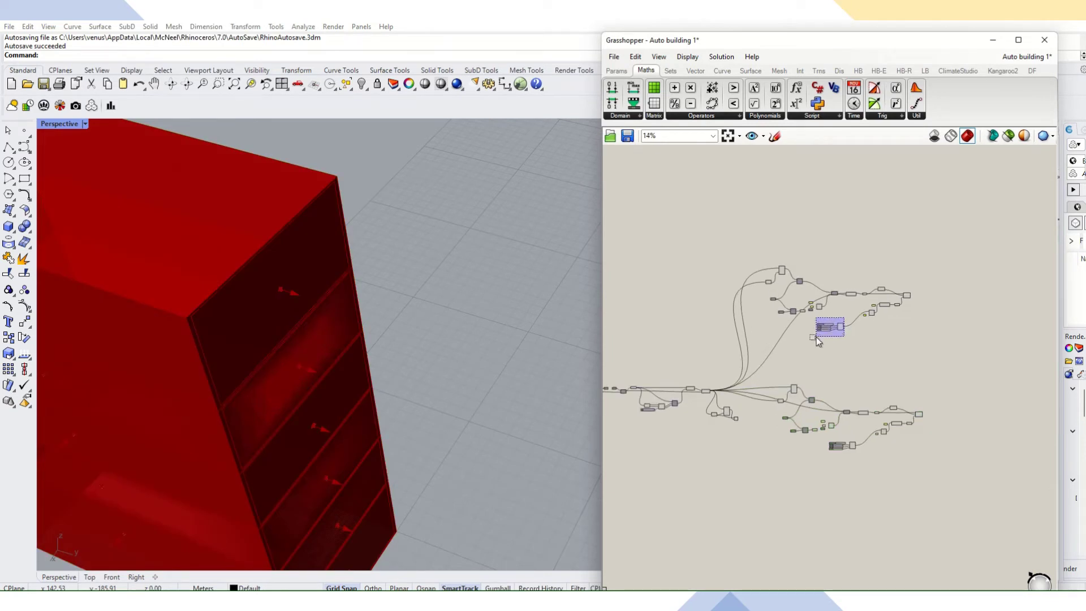
pyautogui.moveTo(841, 329); pyautogui.dragTo(697, 335)
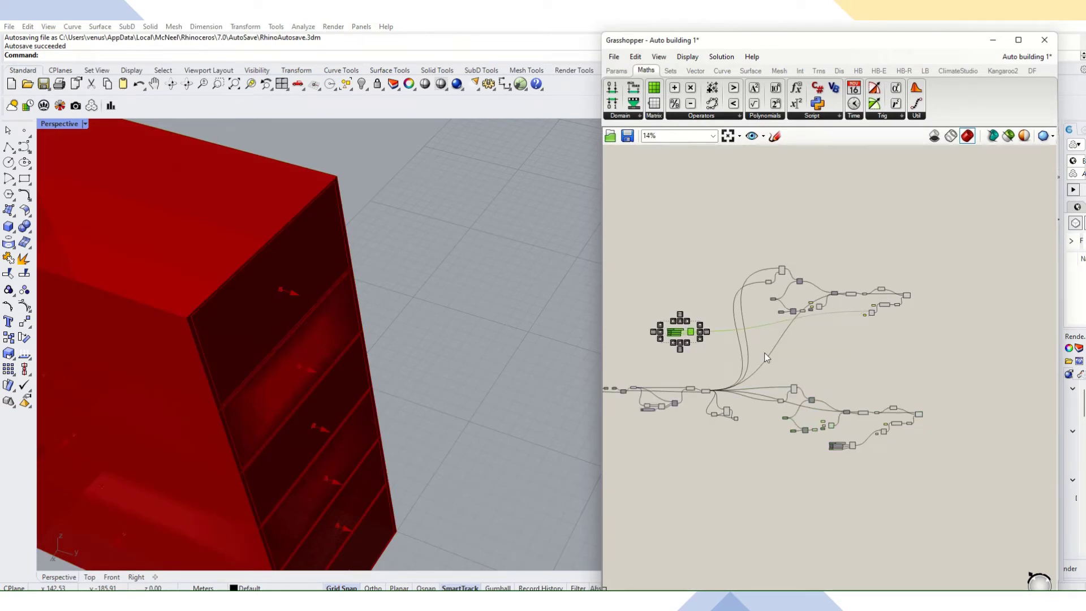
pyautogui.moveTo(928, 255); pyautogui.dragTo(735, 346)
pyautogui.middleClick(801, 305)
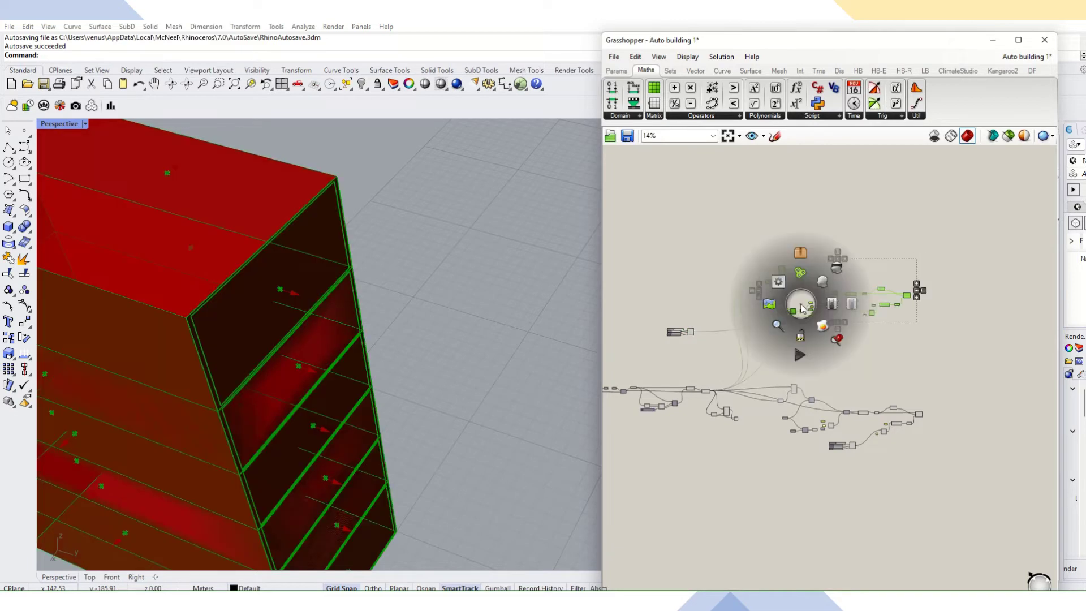
pyautogui.click(800, 273)
pyautogui.click(864, 368)
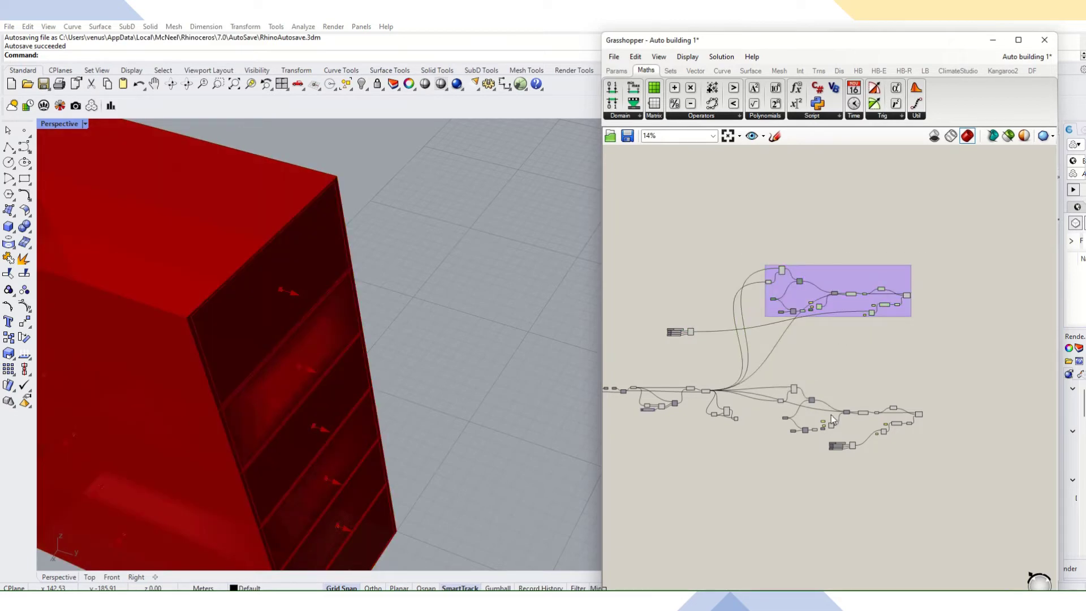
# Examine the Evaluate Surface component in the duplicated set and trace the wires feeding both wall sets.
pyautogui.scroll(3, 751, 409)
pyautogui.scroll(5, 752, 409)
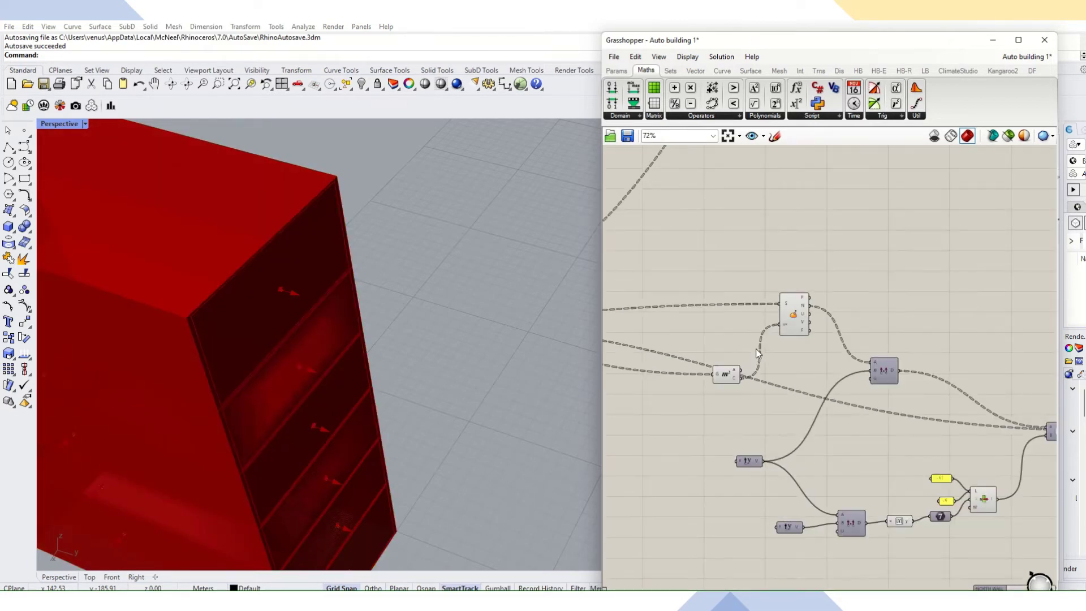
pyautogui.scroll(3, 756, 349)
pyautogui.click(808, 303)
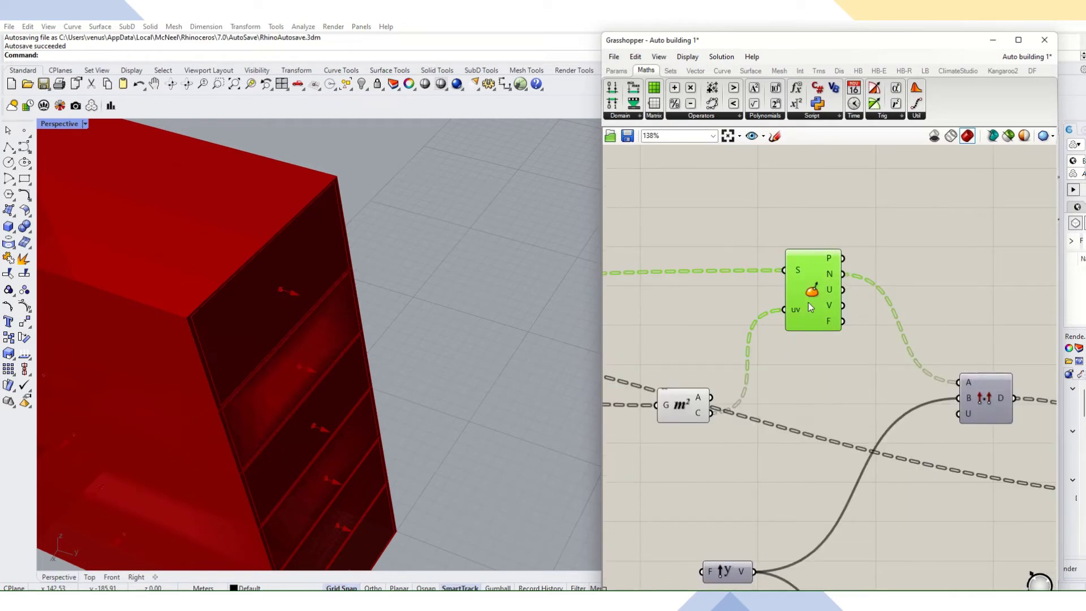
pyautogui.scroll(-3, 800, 337)
pyautogui.scroll(-3, 801, 340)
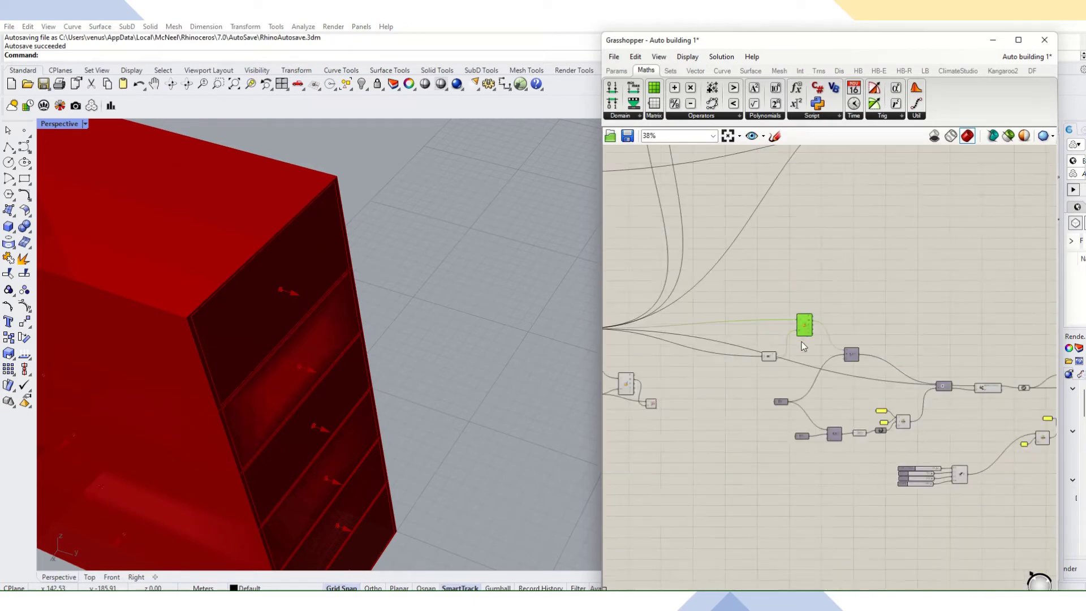
pyautogui.scroll(-3, 803, 342)
pyautogui.scroll(5, 735, 351)
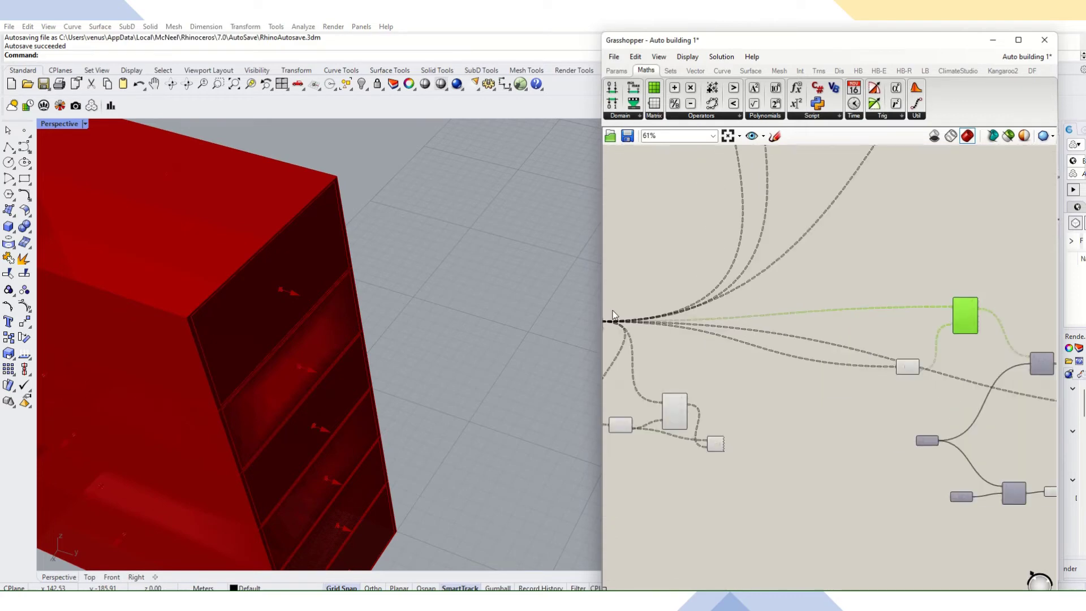
pyautogui.scroll(-5, 935, 389)
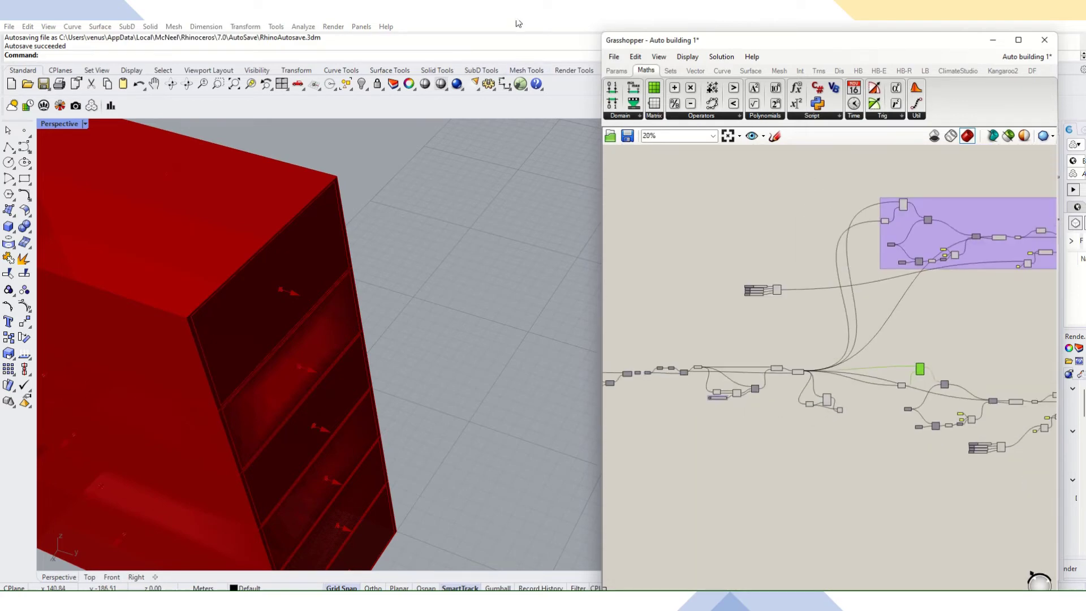
# Ungroup the original north wall components and move their List Item and its 0 panel next to the sliders' Merge.
pyautogui.scroll(8, 850, 331)
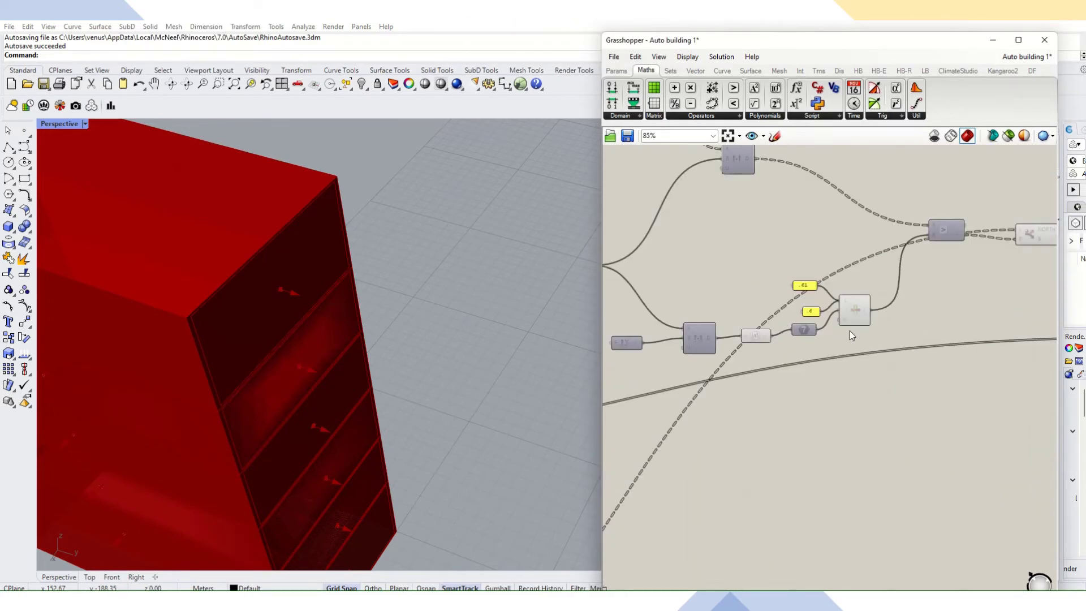
pyautogui.scroll(-3, 858, 327)
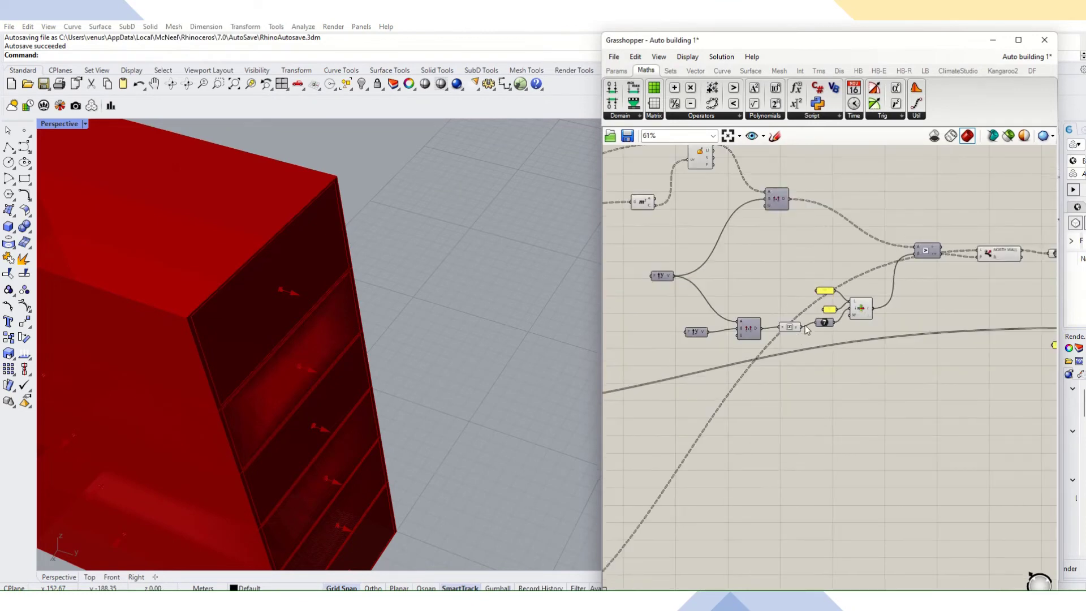
pyautogui.scroll(-3, 939, 341)
pyautogui.scroll(5, 938, 318)
pyautogui.moveTo(933, 294); pyautogui.dragTo(828, 340)
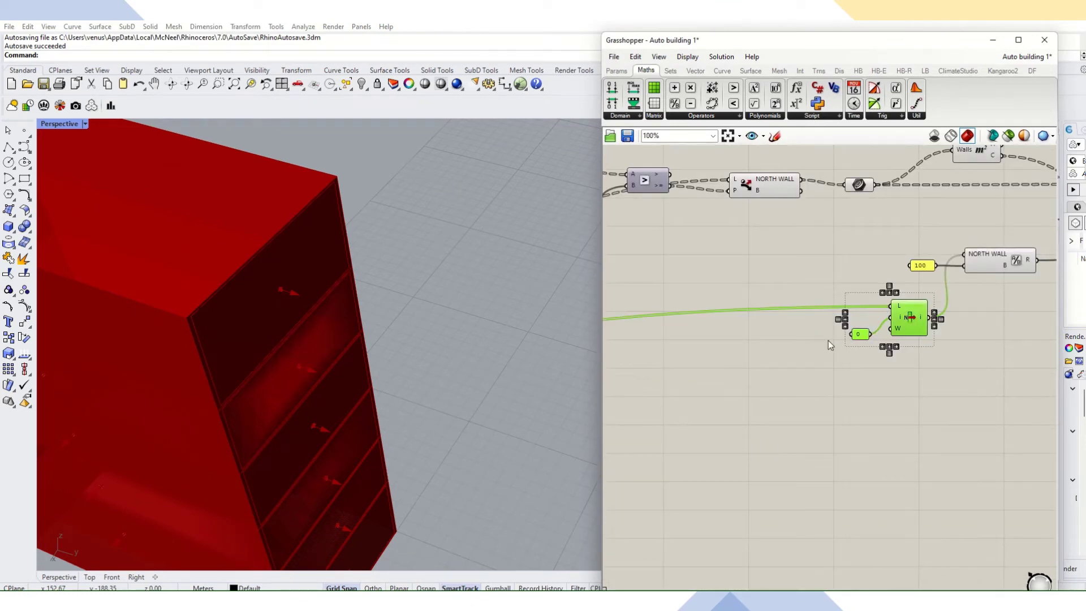
pyautogui.scroll(-7, 931, 324)
pyautogui.moveTo(929, 323); pyautogui.dragTo(714, 356)
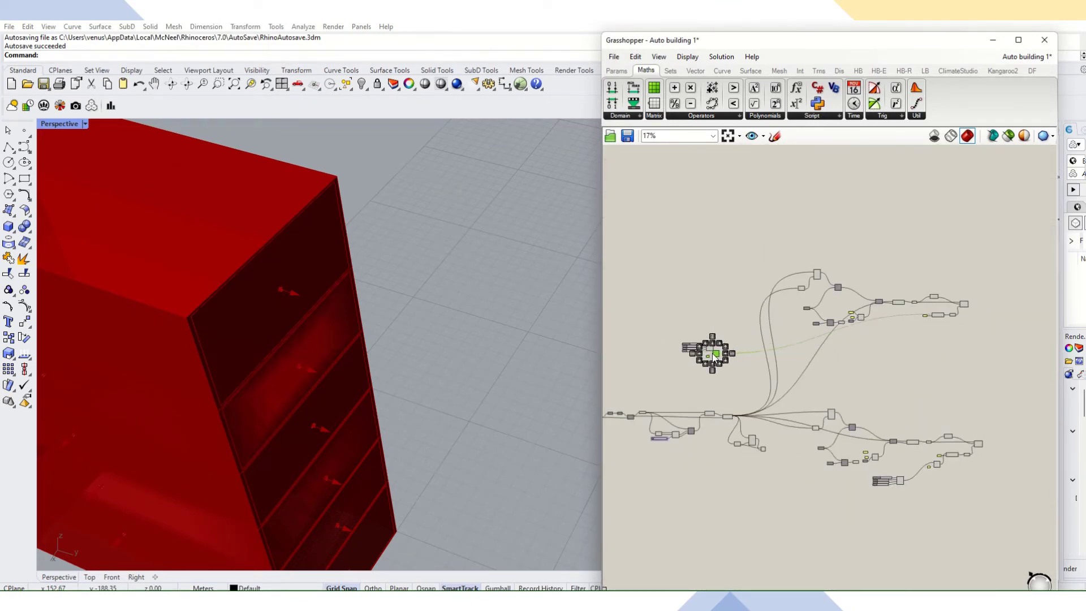
pyautogui.scroll(5, 715, 359)
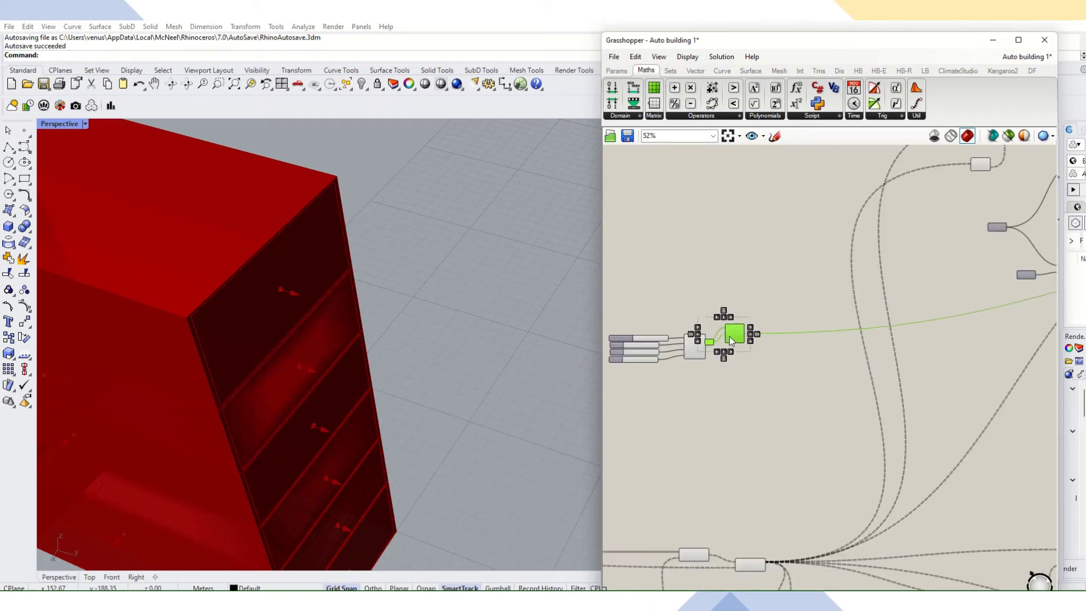
pyautogui.click(773, 324)
# Move the original sliders, Merge and List Item up level with the north wall components, and shift those components farther right.
pyautogui.scroll(-4, 728, 336)
pyautogui.moveTo(758, 323); pyautogui.dragTo(664, 358)
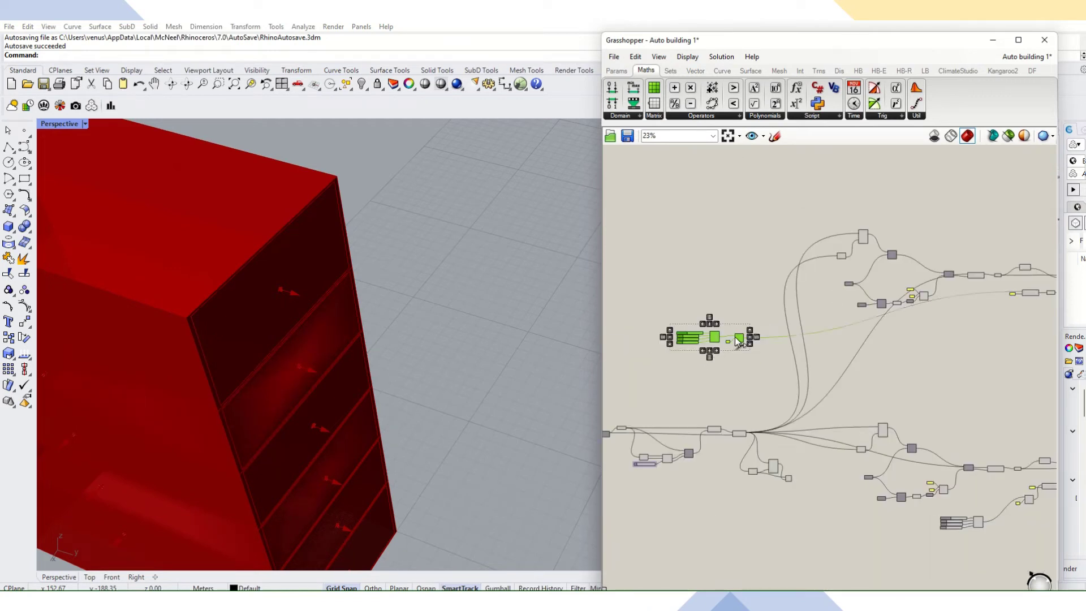
pyautogui.moveTo(737, 342); pyautogui.dragTo(757, 277)
pyautogui.scroll(-2, 729, 276)
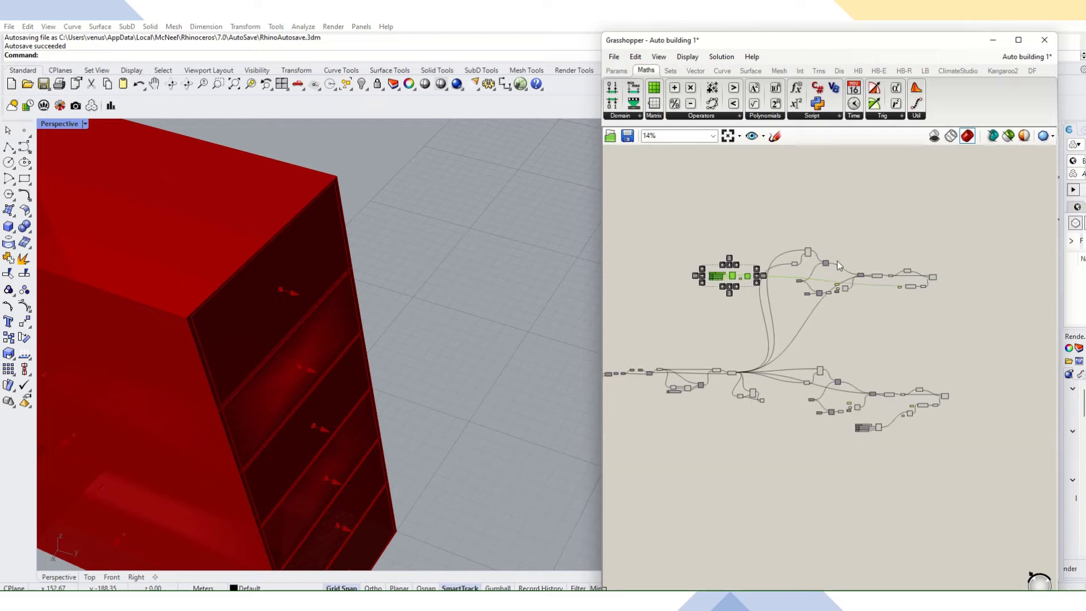
pyautogui.moveTo(976, 247); pyautogui.dragTo(782, 322)
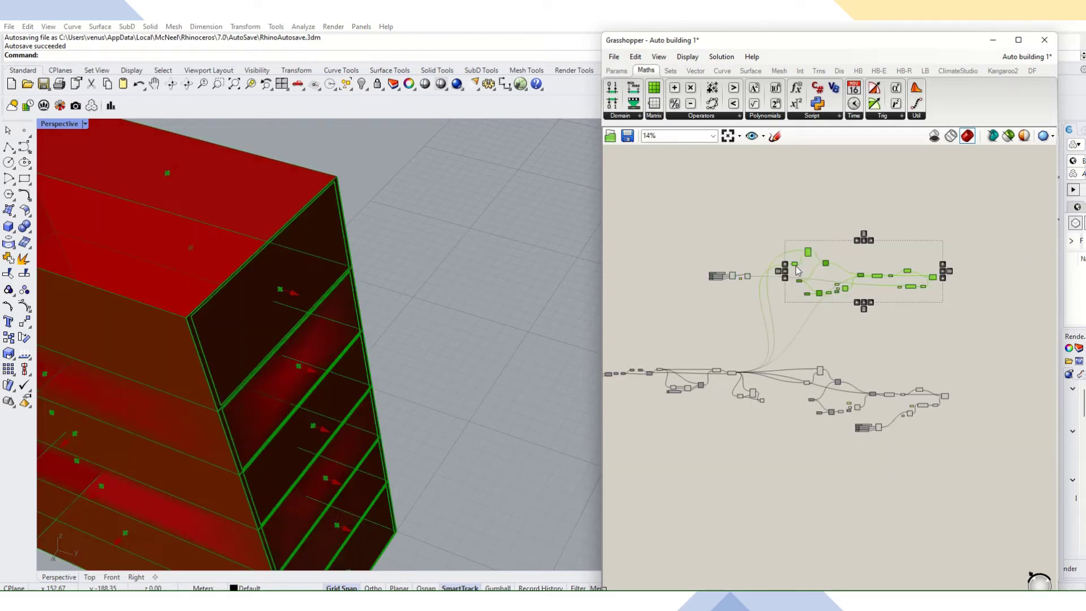
pyautogui.moveTo(798, 270); pyautogui.dragTo(662, 308)
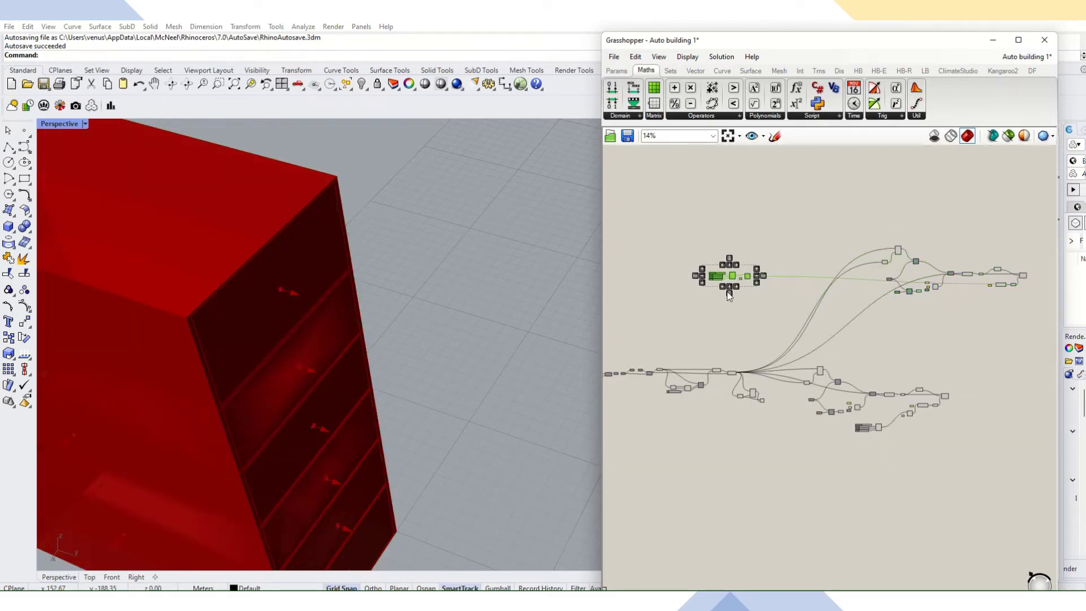
# Separate the four sliders and Merge from the List Item, placing them below it, with the List Item nearer the north wall components.
pyautogui.click(748, 280)
pyautogui.moveTo(784, 254); pyautogui.dragTo(645, 297)
pyautogui.moveTo(749, 279); pyautogui.dragTo(779, 327)
pyautogui.click(794, 275)
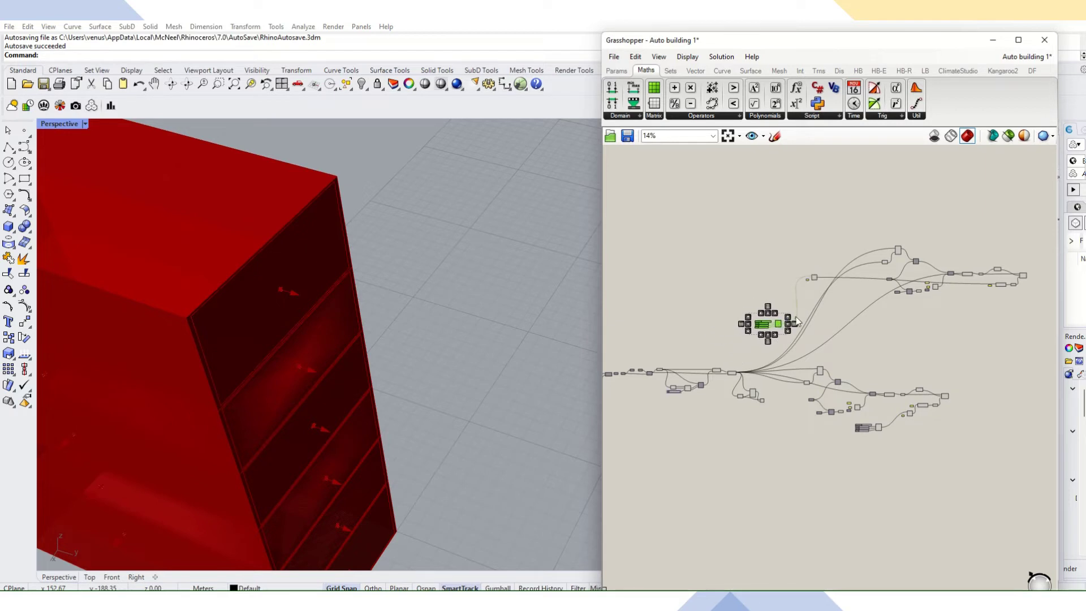
pyautogui.scroll(2, 828, 273)
pyautogui.scroll(-2, 772, 227)
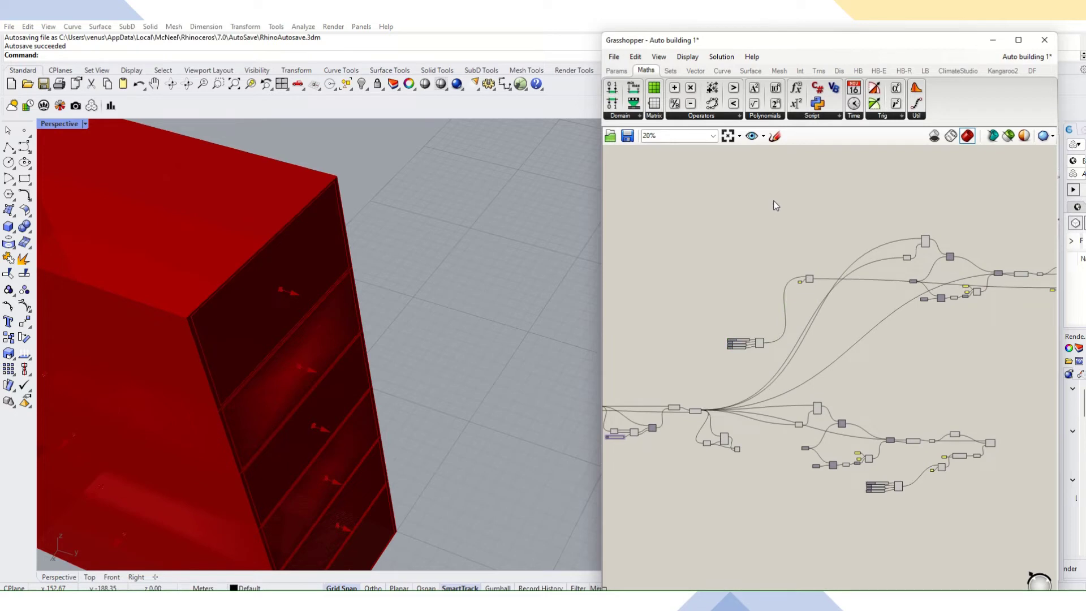
# Group the original north wall components together with the List Item and its index panel.
pyautogui.moveTo(792, 248); pyautogui.dragTo(1049, 352)
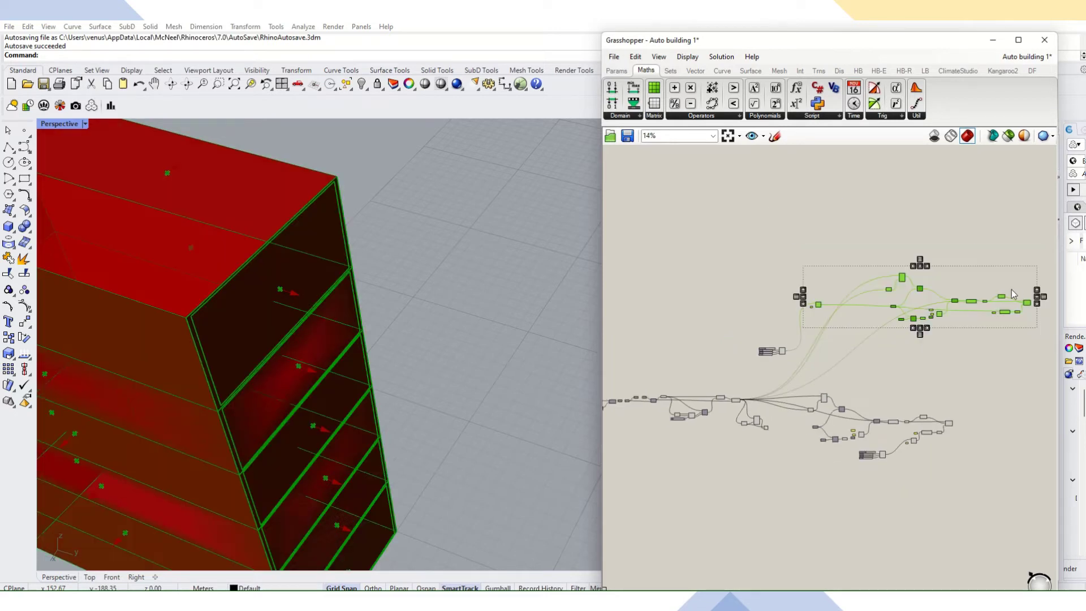
pyautogui.press('space')
pyautogui.click(1009, 255)
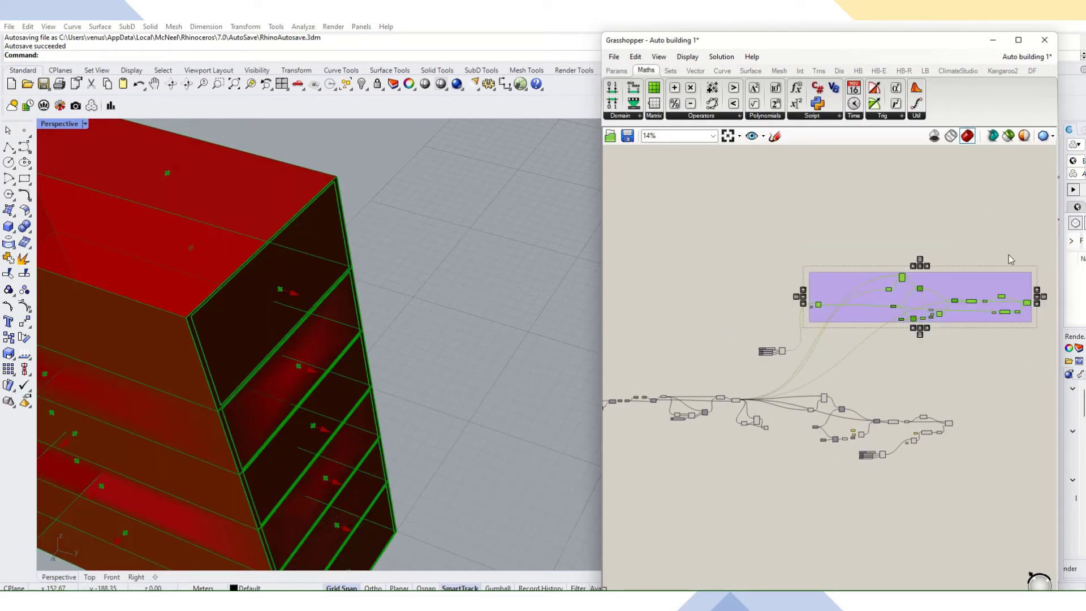
pyautogui.click(963, 262)
# Create a nested group around the List Item and its 0 panel inside the north wall group.
pyautogui.scroll(8, 815, 317)
pyautogui.moveTo(780, 292); pyautogui.dragTo(857, 348)
pyautogui.scroll(3, 861, 351)
pyautogui.press('space')
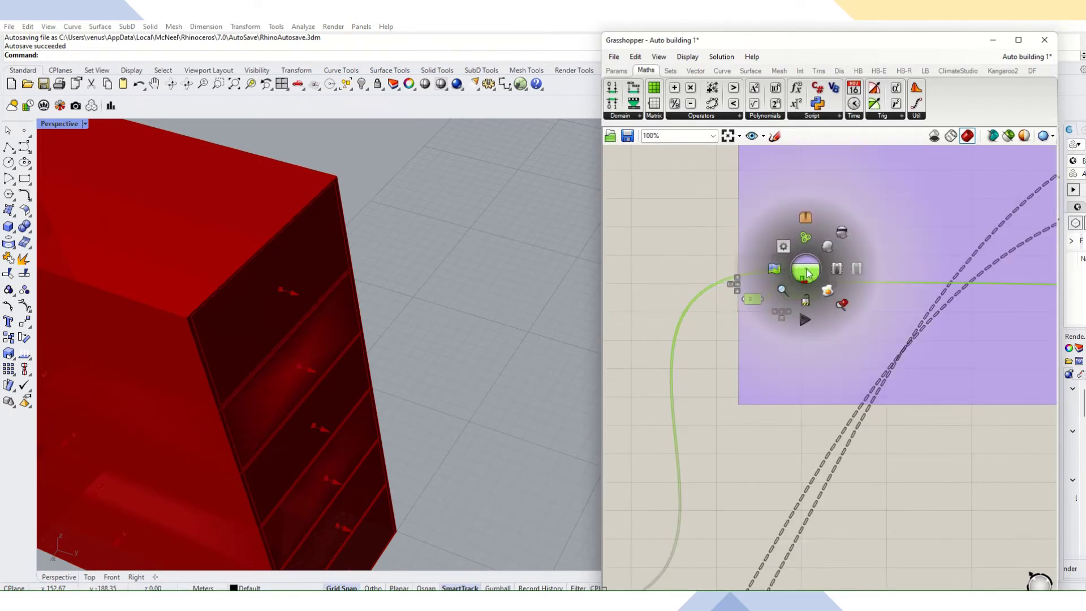
pyautogui.click(806, 237)
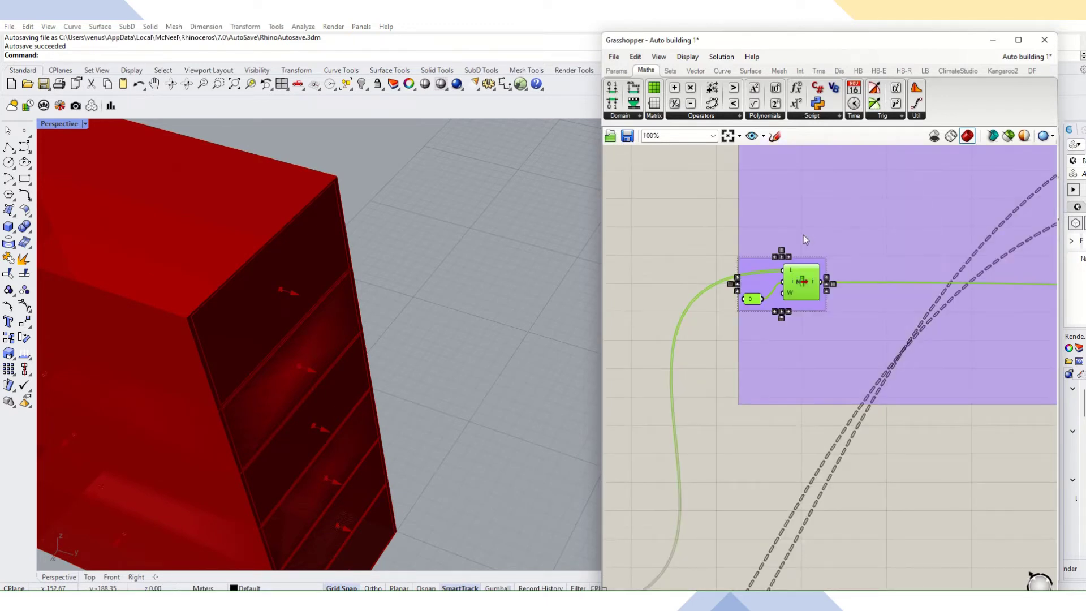
# Colour the nested List Item group light orange with a hue of 35°.
pyautogui.rightClick(755, 287)
pyautogui.moveTo(806, 406)
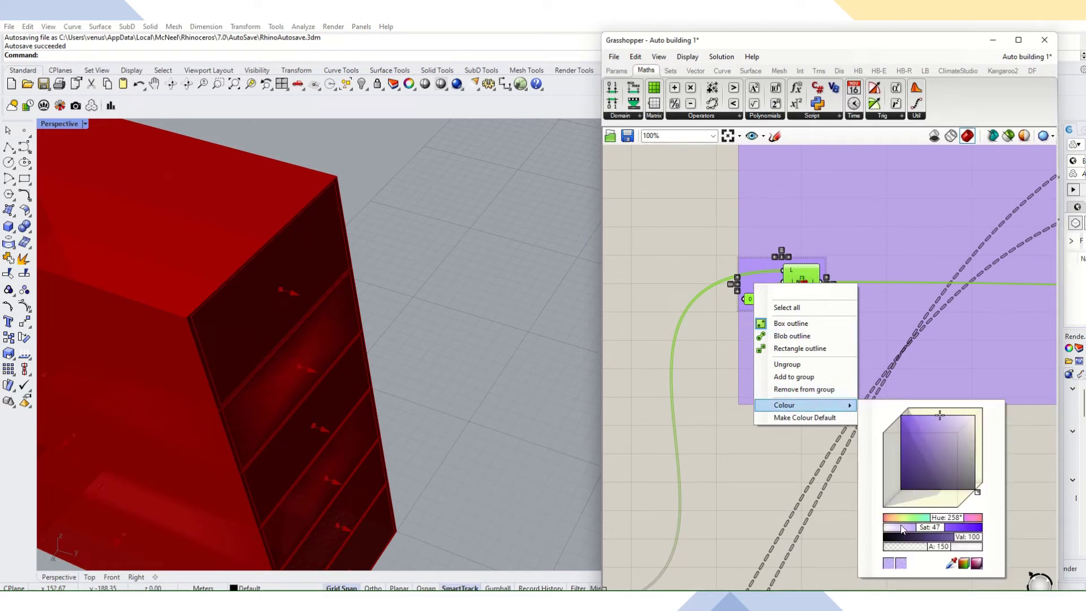
pyautogui.moveTo(941, 521); pyautogui.dragTo(901, 521)
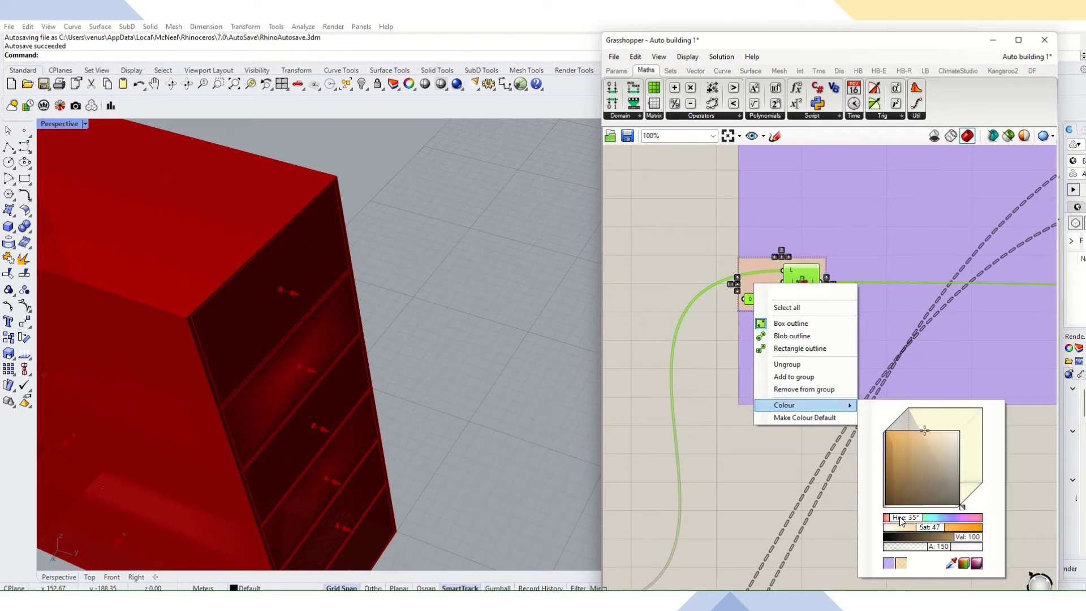
pyautogui.click(824, 517)
# Select the entire duplicated wall set, including its sliders, and move it farther right of the main definition.
pyautogui.scroll(-6, 731, 294)
pyautogui.scroll(2, 951, 368)
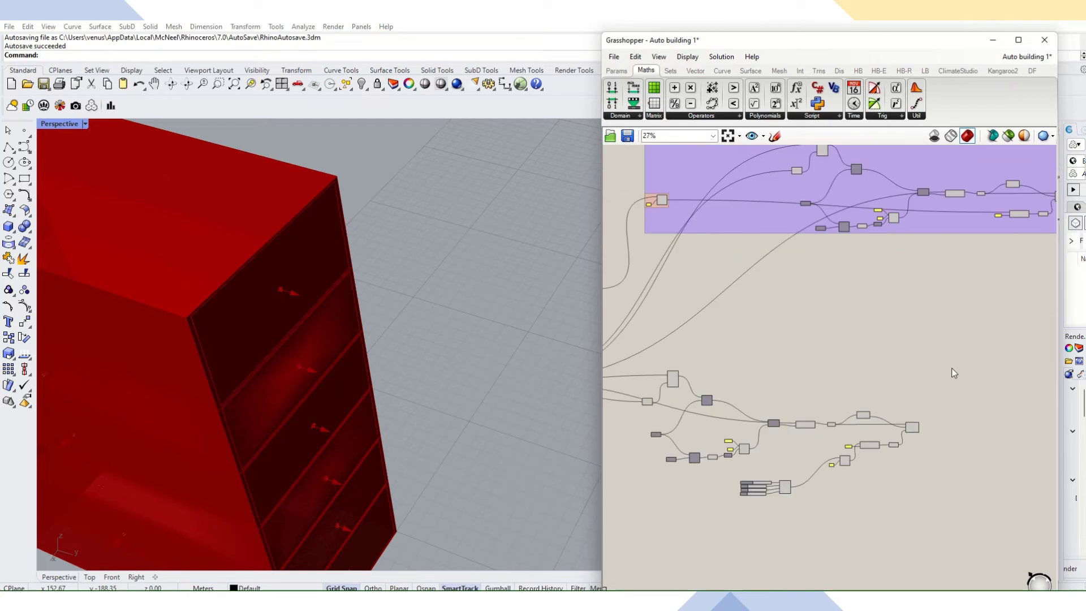
pyautogui.moveTo(952, 369); pyautogui.dragTo(632, 542)
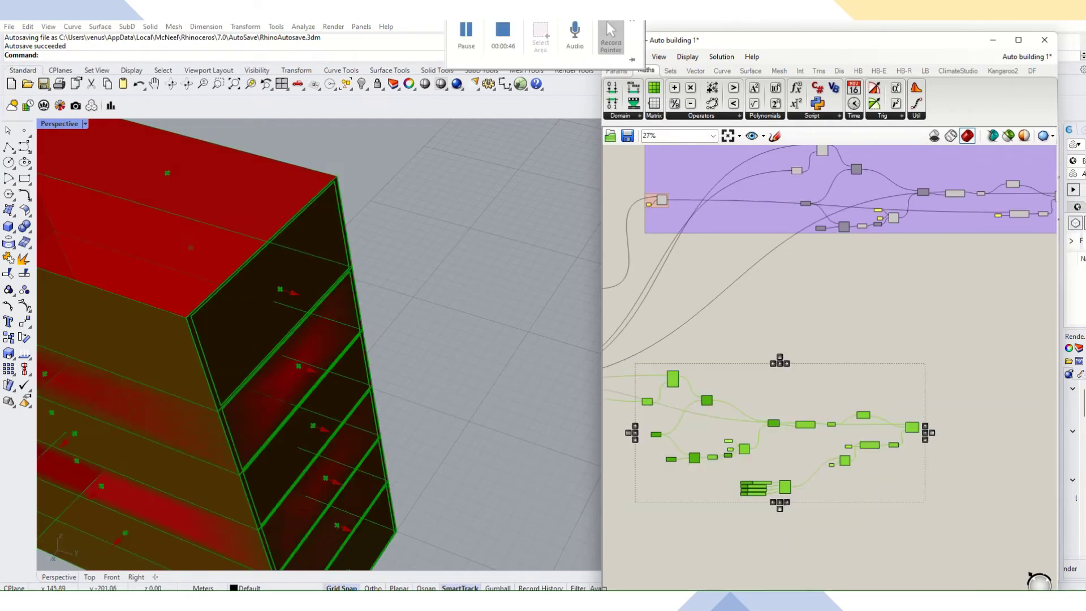
pyautogui.moveTo(711, 400); pyautogui.dragTo(865, 355)
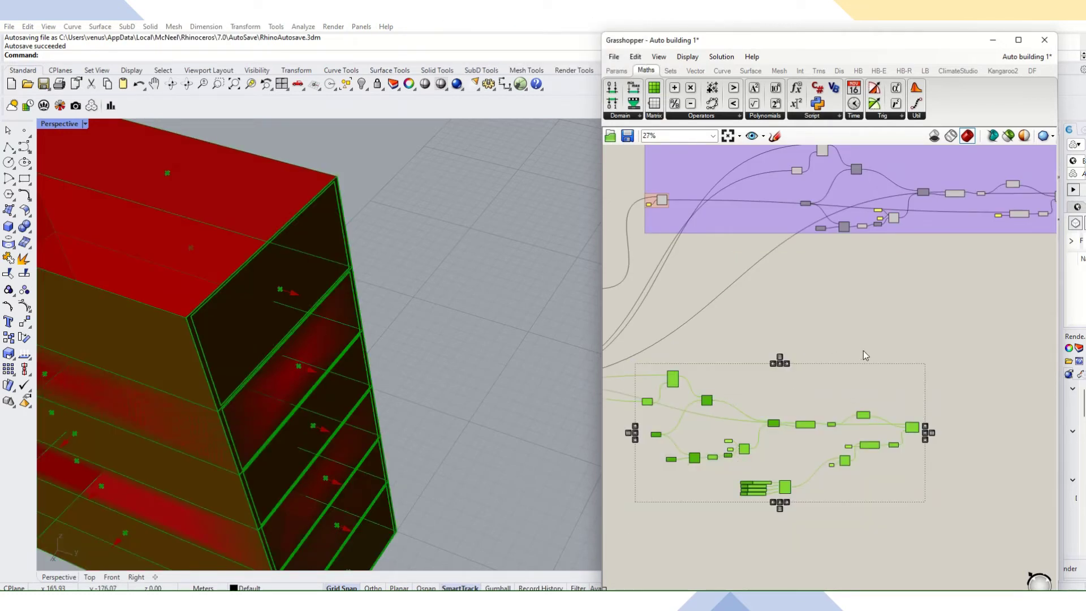
# Pull the duplicated sliders, Merge and List Item with its index panel out to the left of the copied set.
pyautogui.click(867, 471)
pyautogui.scroll(2, 995, 422)
pyautogui.moveTo(1002, 411); pyautogui.dragTo(827, 493)
pyautogui.scroll(-4, 913, 463)
pyautogui.scroll(6, 826, 494)
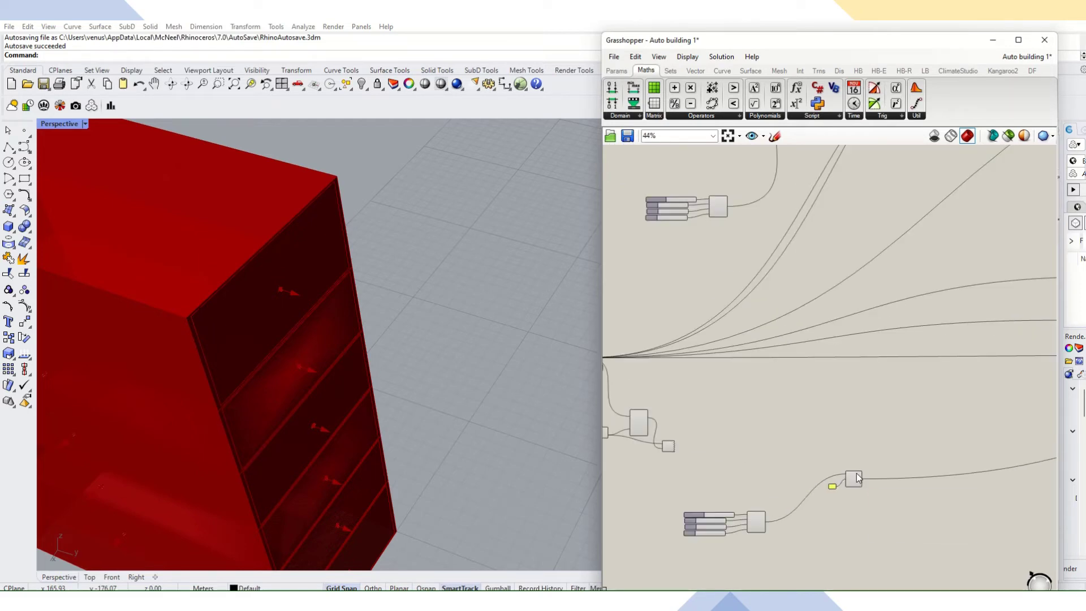
# Connect the original Merge output to the copied List Item's L input, and delete the duplicated sliders and Merge.
pyautogui.scroll(-4, 827, 494)
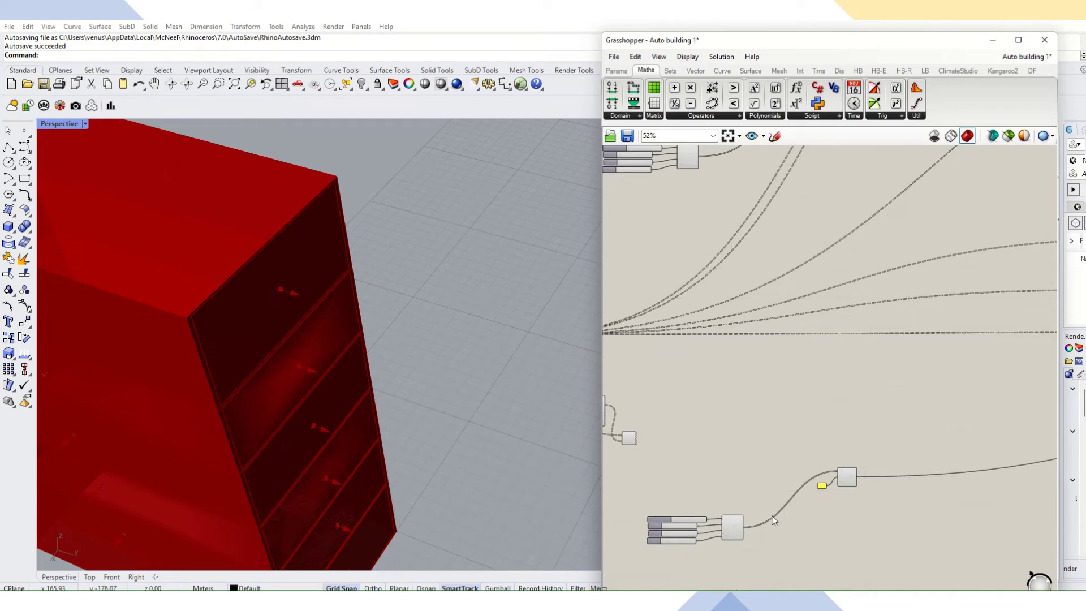
pyautogui.scroll(4, 728, 261)
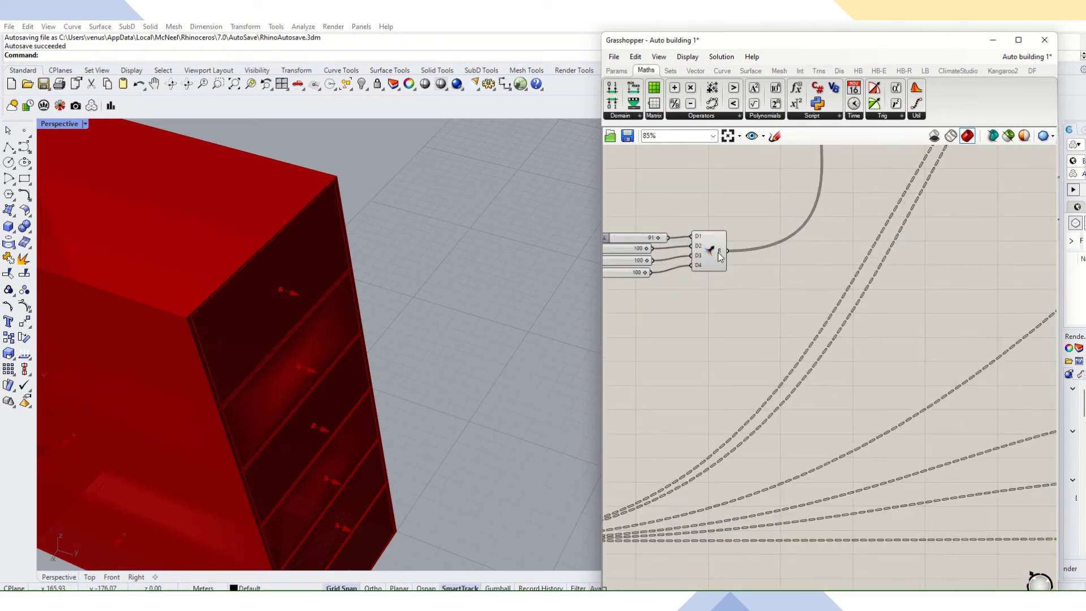
pyautogui.scroll(-4, 727, 255)
pyautogui.scroll(5, 851, 470)
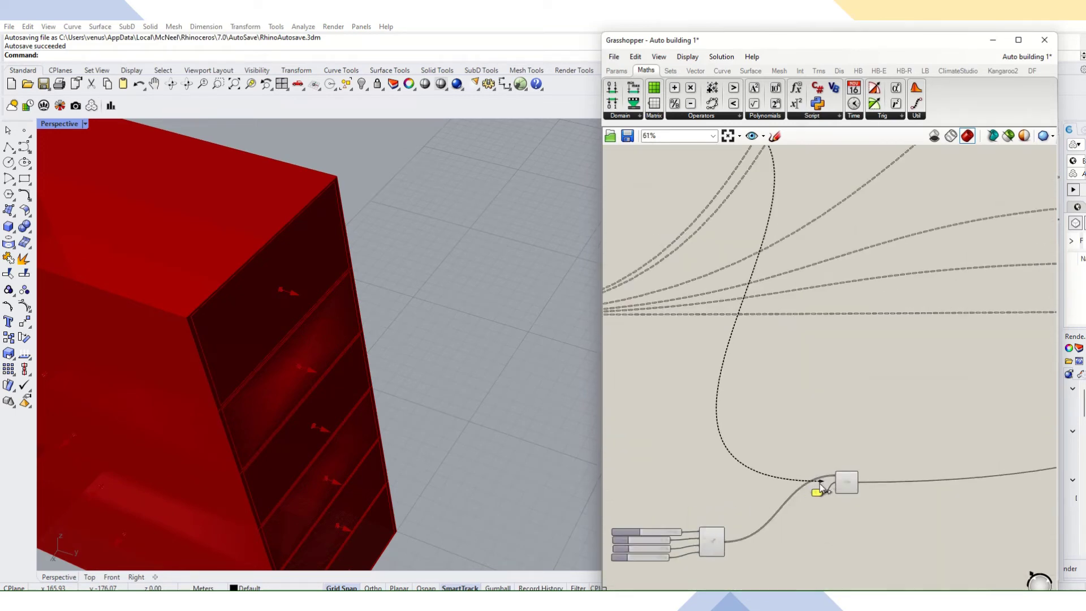
pyautogui.scroll(-5, 819, 487)
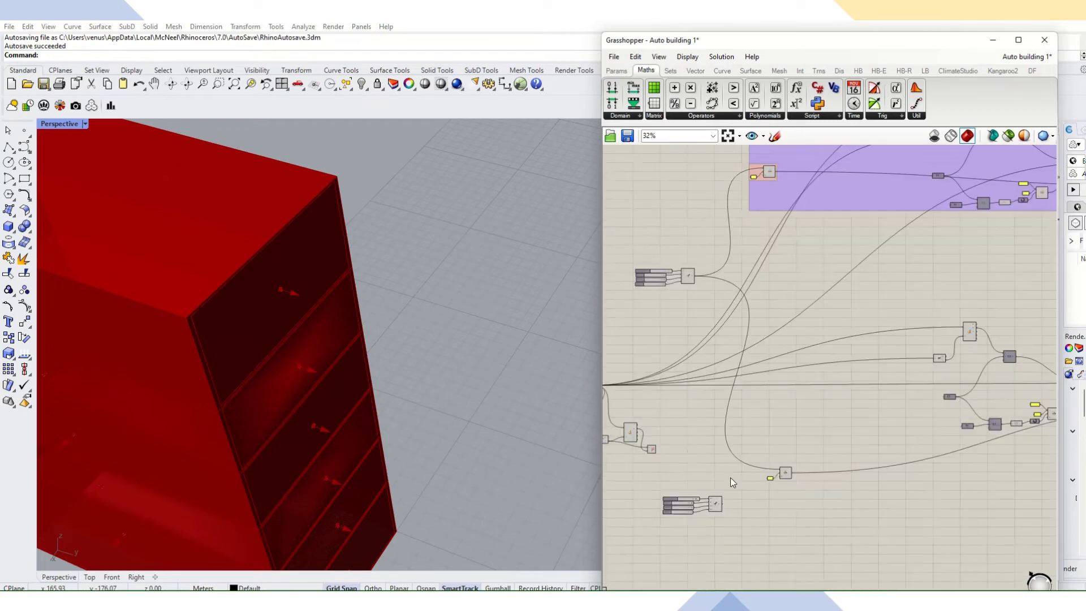
pyautogui.moveTo(733, 482); pyautogui.dragTo(665, 519)
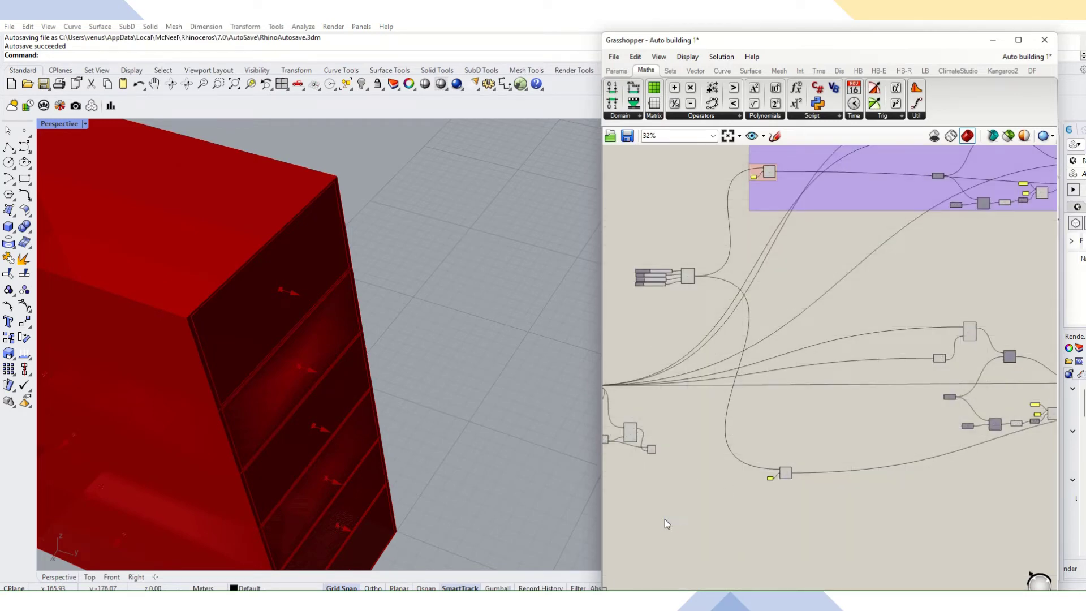
# Set the index panel of the copied List Item to 1.
pyautogui.scroll(9, 696, 528)
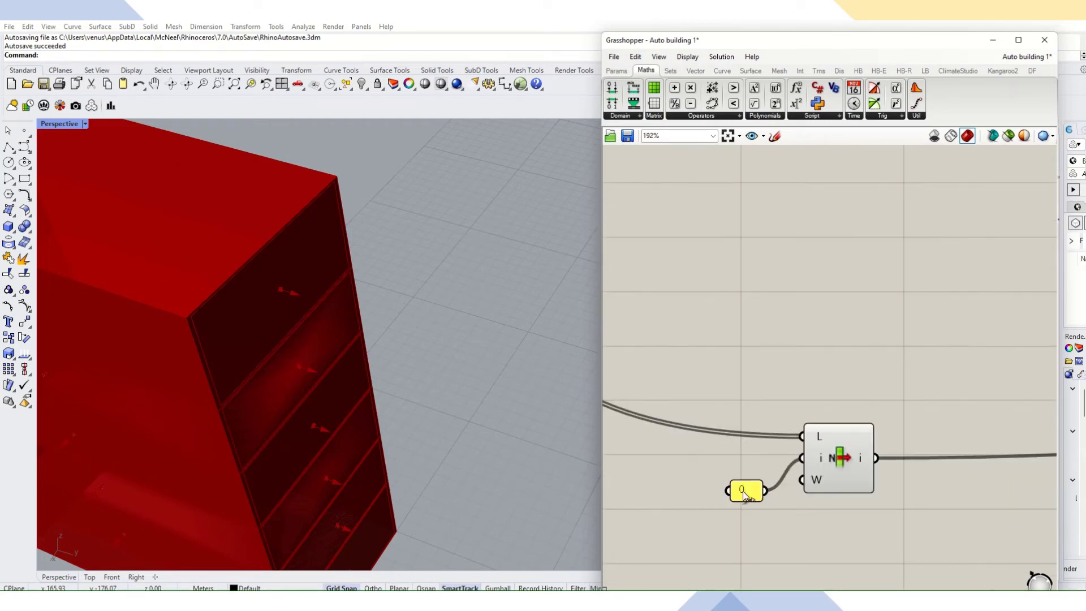
pyautogui.doubleClick(753, 491)
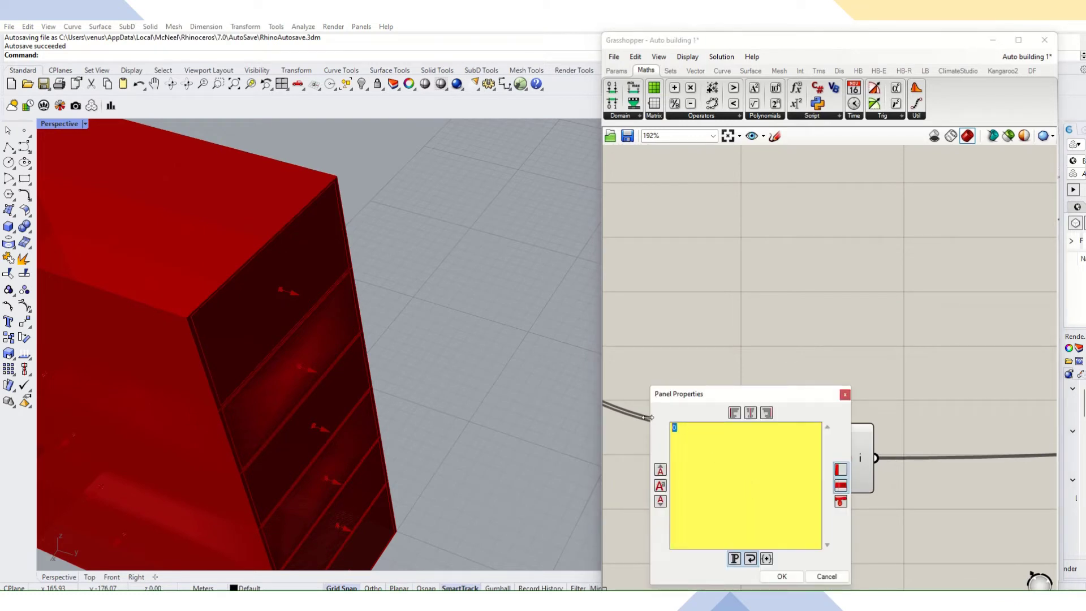
pyautogui.write('1')
pyautogui.click(780, 577)
pyautogui.scroll(-8, 675, 315)
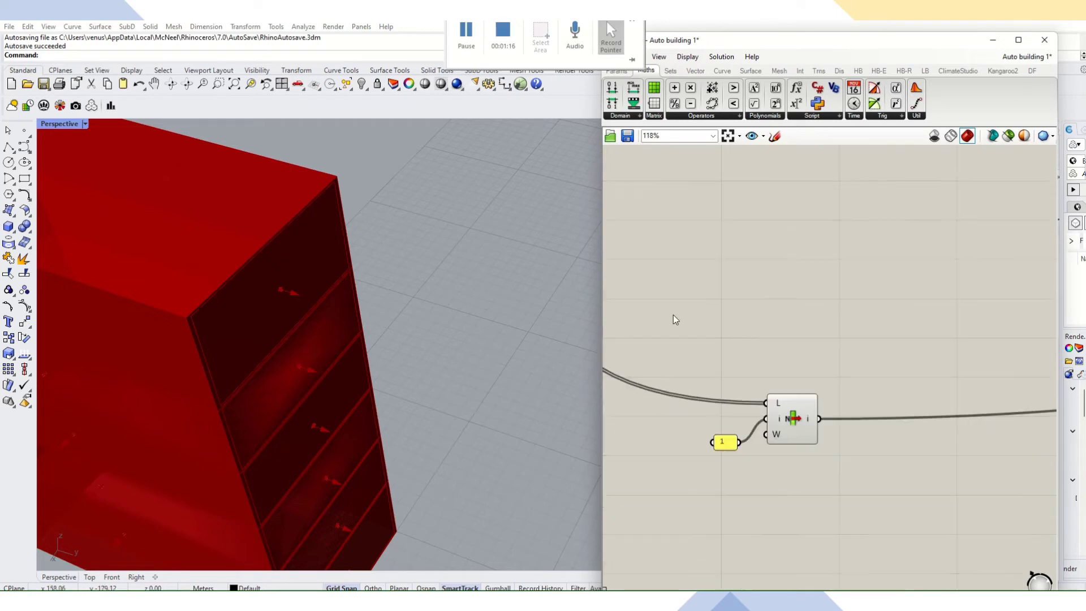
pyautogui.scroll(-2, 837, 346)
pyautogui.scroll(6, 821, 352)
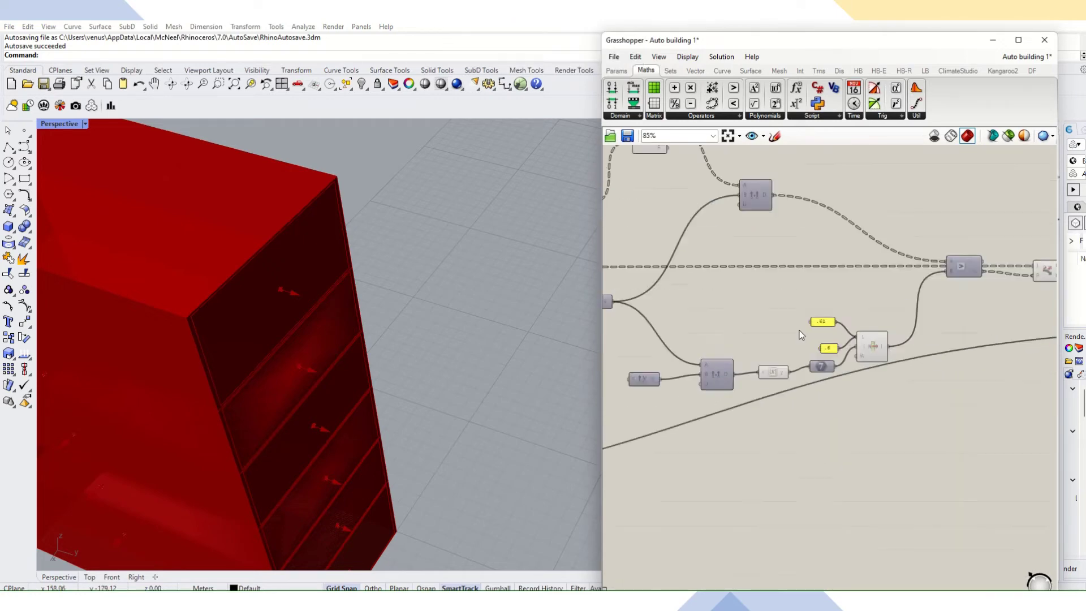
# Replace the copied set's upstream Unit Y with a new Unit X, transferring both of its output wires and deleting the old Unit Y.
pyautogui.scroll(-5, 739, 308)
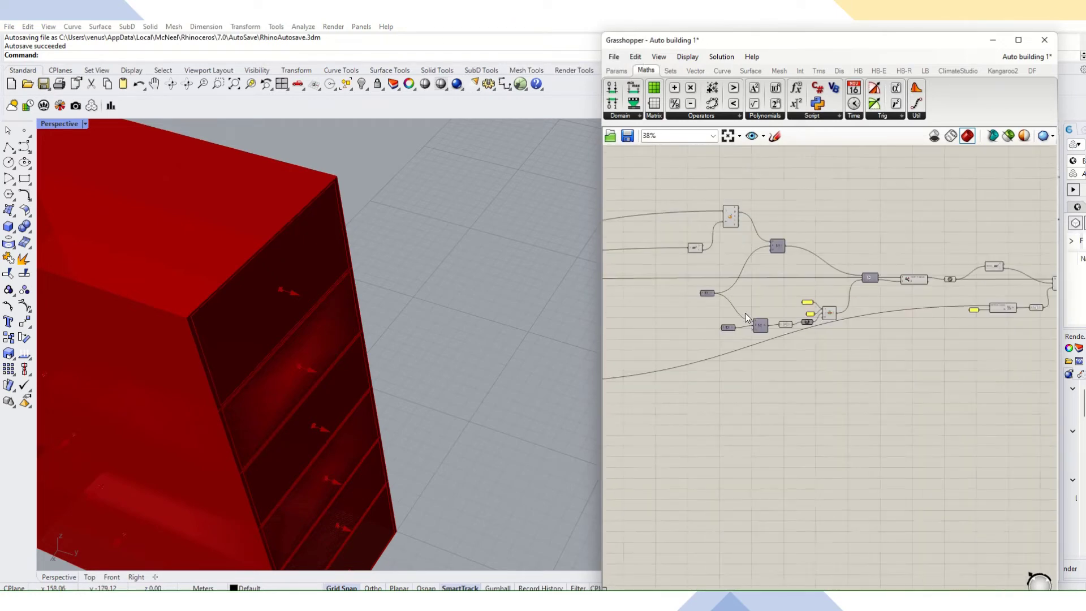
pyautogui.scroll(9, 729, 301)
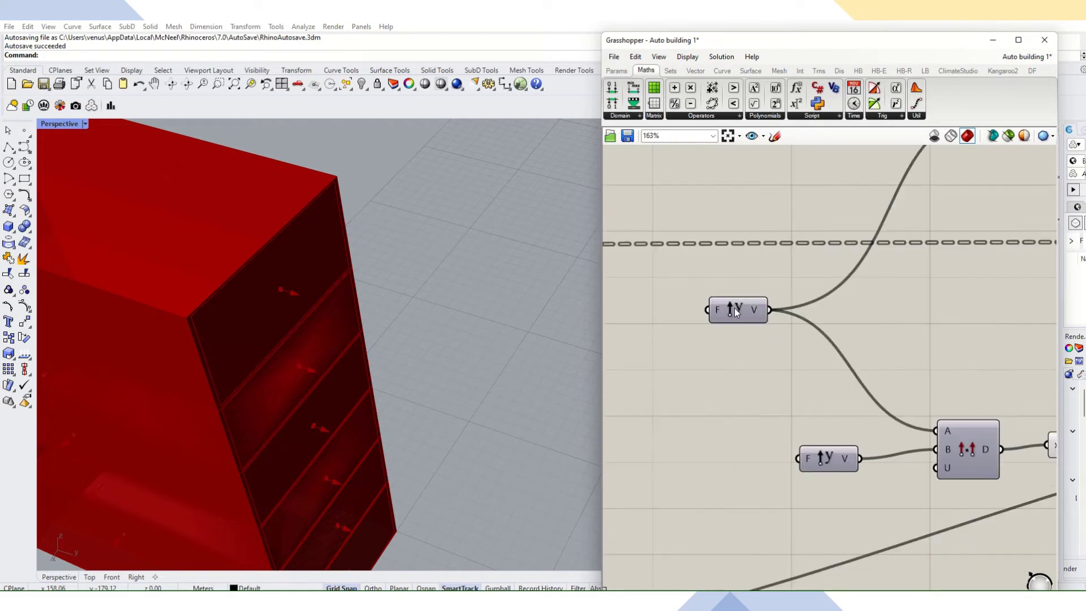
pyautogui.doubleClick(684, 361)
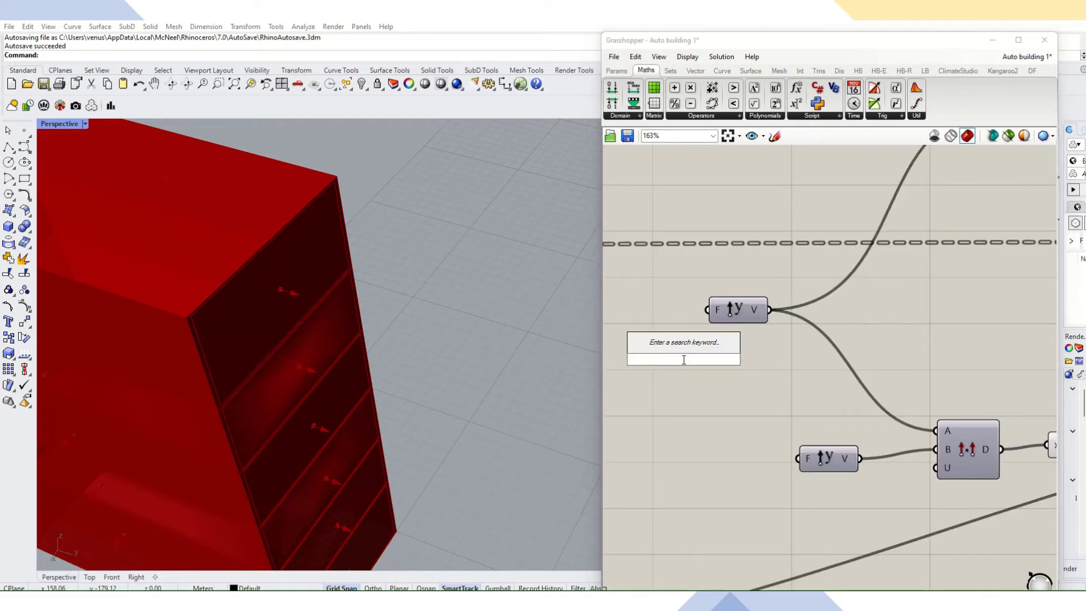
pyautogui.write('x')
pyautogui.click(670, 337)
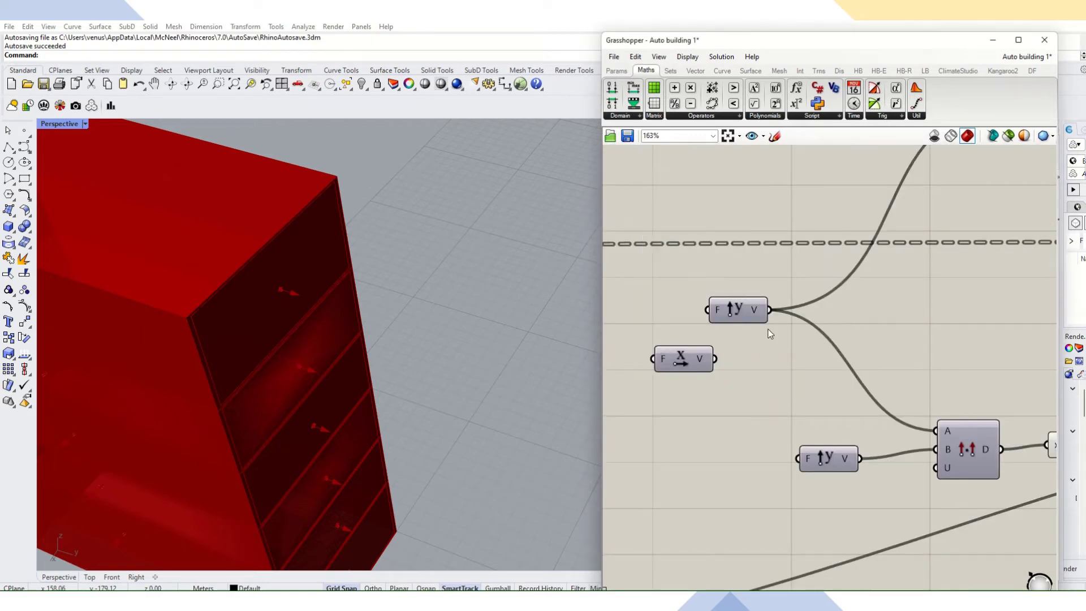
pyautogui.keyDown('ctrl'); pyautogui.keyDown('shift'); pyautogui.moveTo(779, 315); pyautogui.dragTo(698, 412); pyautogui.keyUp('shift'); pyautogui.keyUp('ctrl')
pyautogui.click(752, 309)
pyautogui.press('Delete')
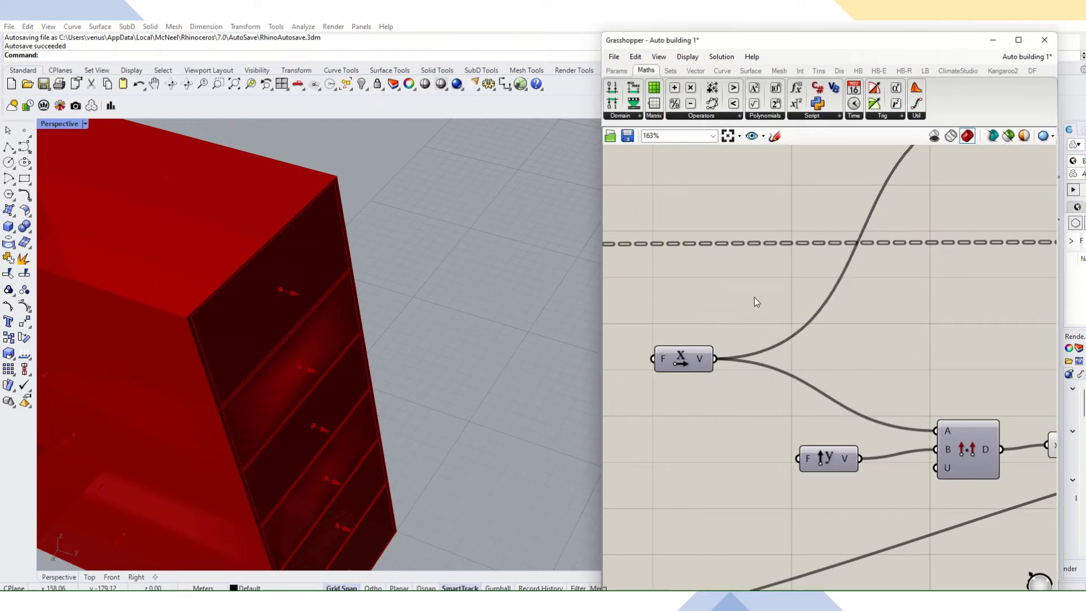
# Try lower values on the Data 2 slider while checking the building preview, and leave the slider at 67.
pyautogui.scroll(-6, 754, 285)
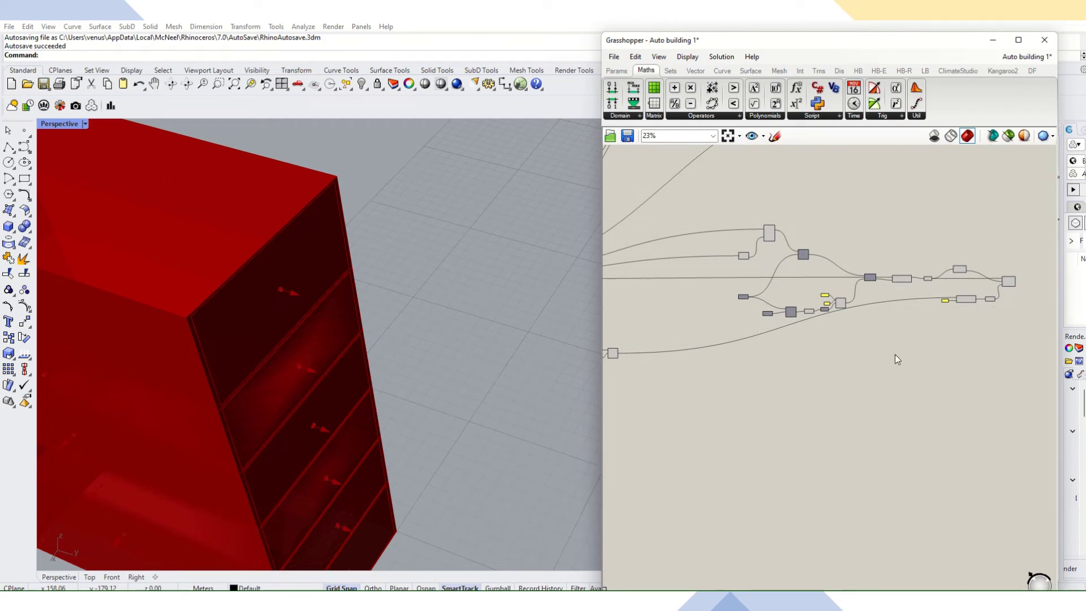
pyautogui.scroll(1, 895, 355)
pyautogui.moveTo(895, 354); pyautogui.dragTo(1009, 331, button='right')
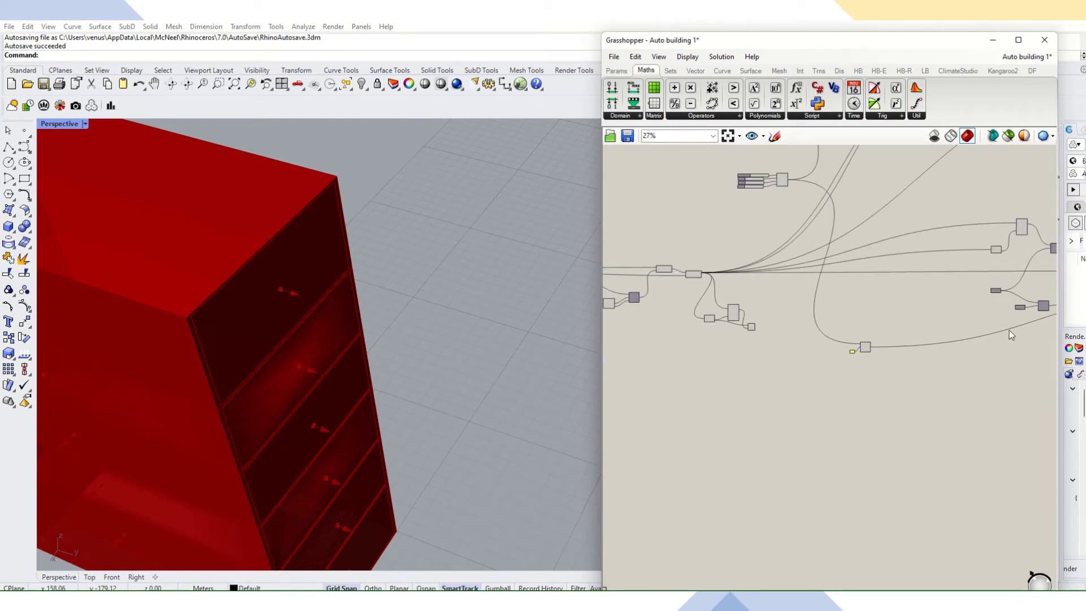
pyautogui.scroll(6, 758, 179)
pyautogui.click(771, 187)
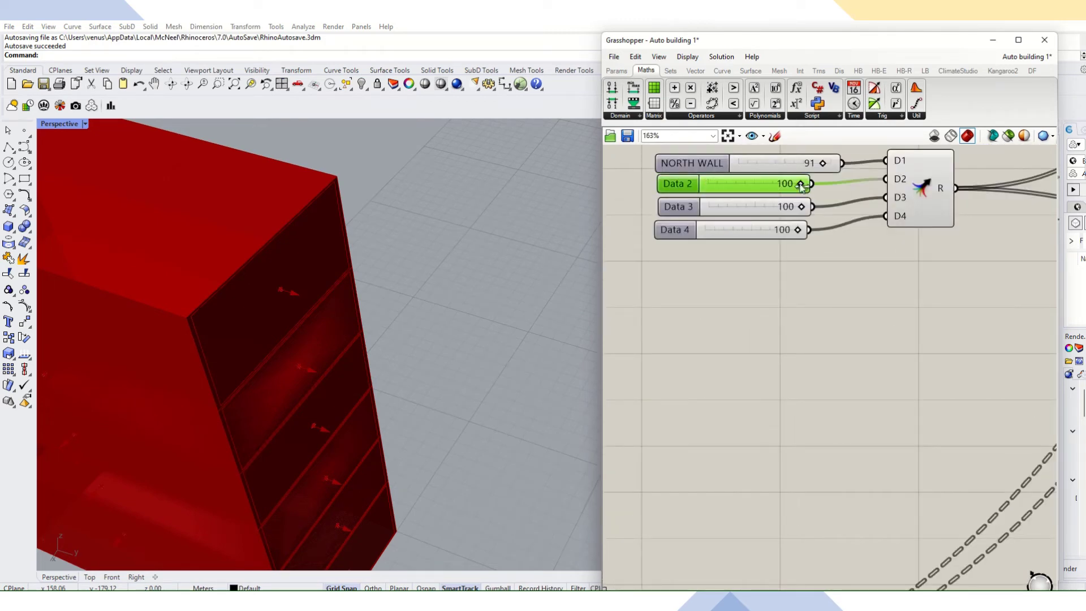
pyautogui.scroll(-5, 532, 265)
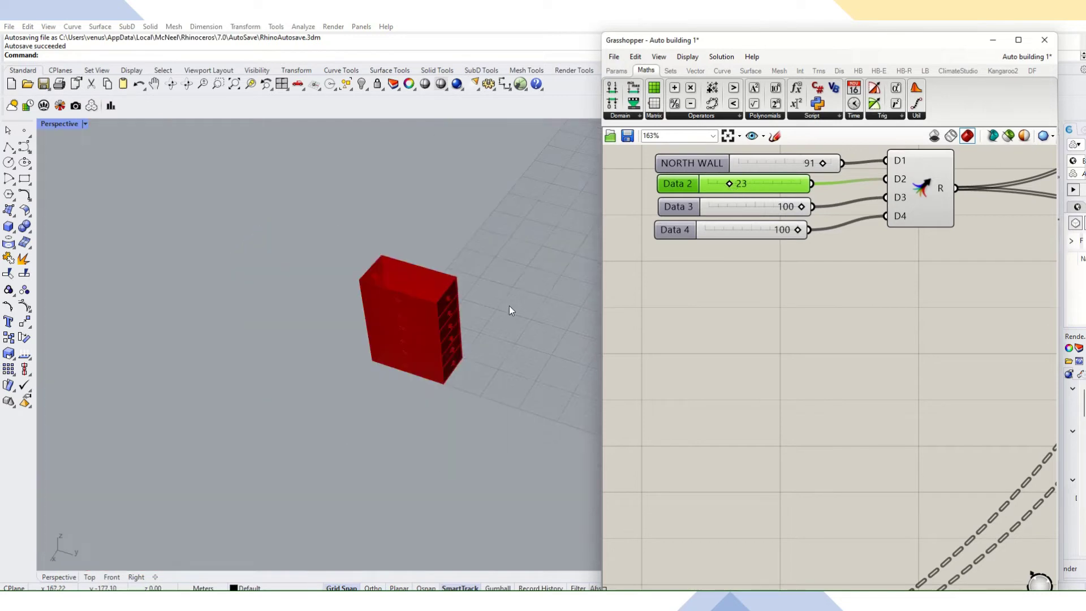
pyautogui.scroll(3, 413, 308)
pyautogui.moveTo(732, 184); pyautogui.dragTo(774, 186)
pyautogui.scroll(4, 681, 182)
# Rename the Data 2 slider to EAST WALL.
pyautogui.rightClick(675, 183)
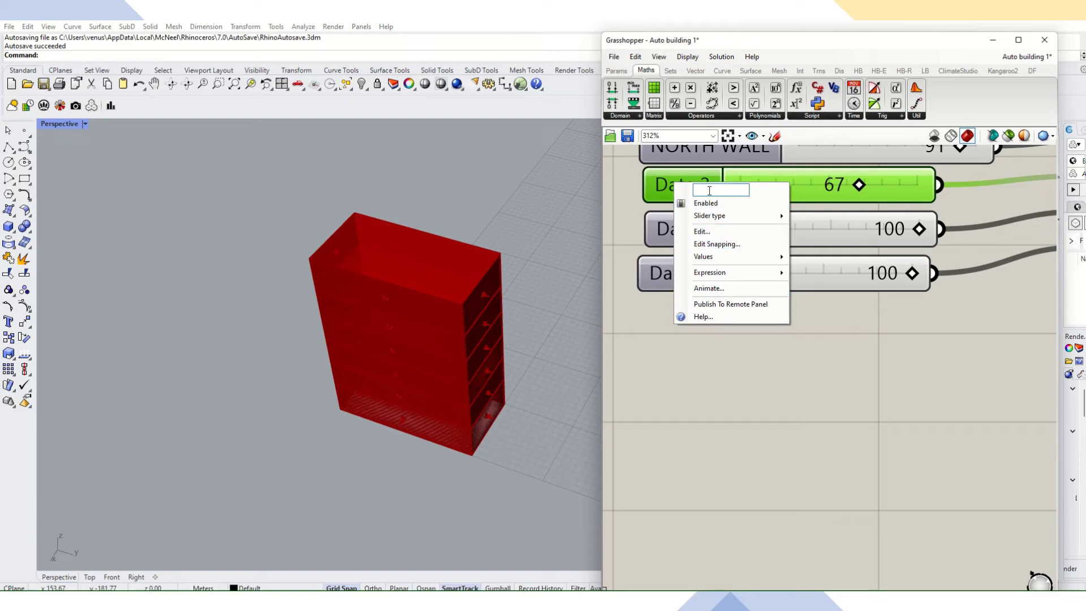
pyautogui.write('EAS')
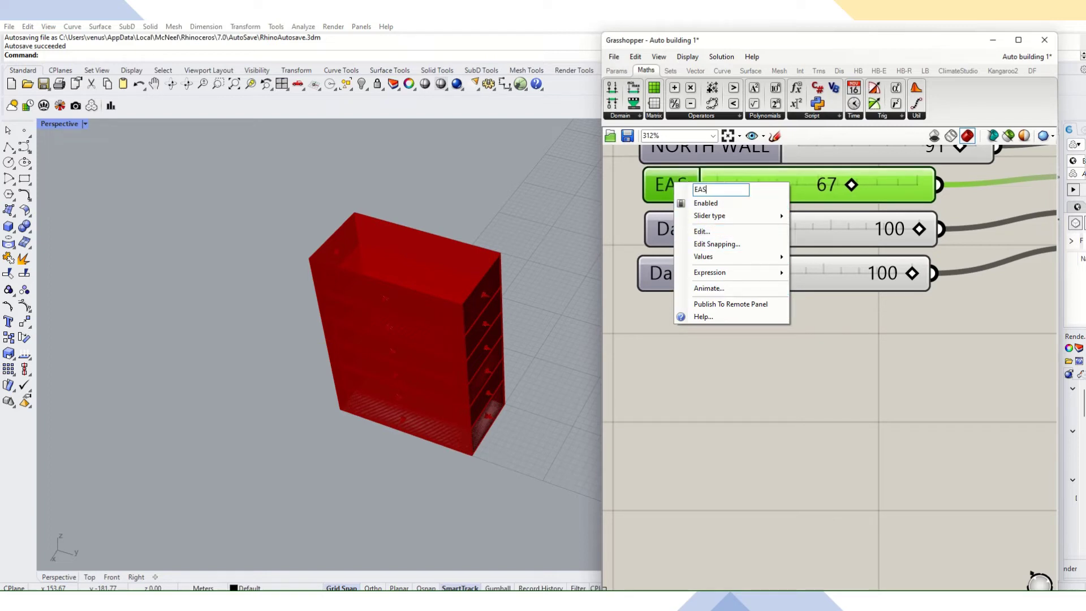
pyautogui.write('T WALL')
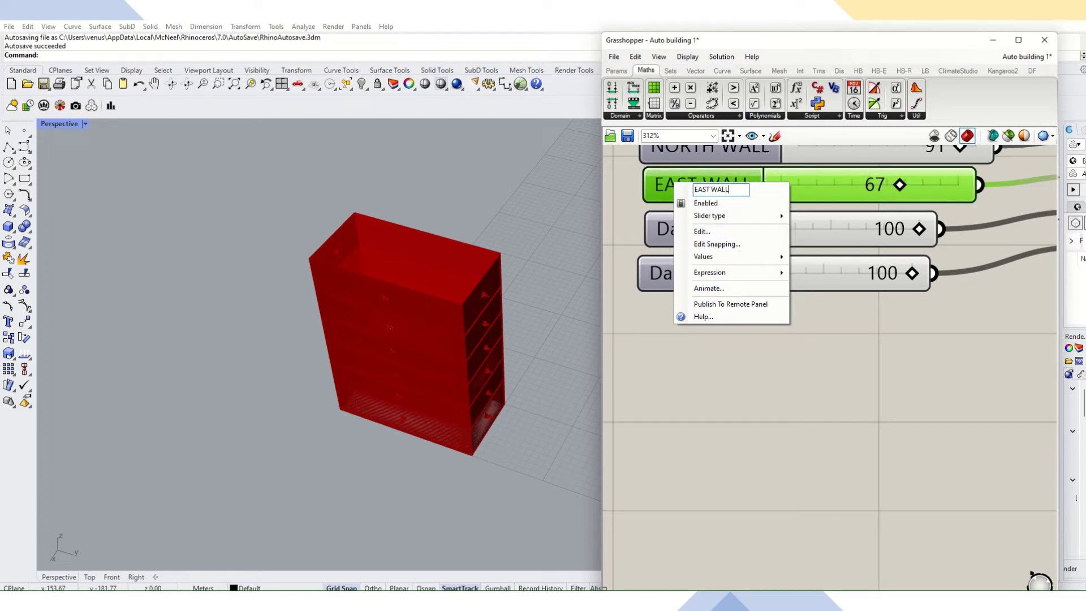
pyautogui.click(728, 390)
# Move the east wall set's List Item and index panel up in line with it, and duplicate the whole set below.
pyautogui.scroll(-10, 730, 317)
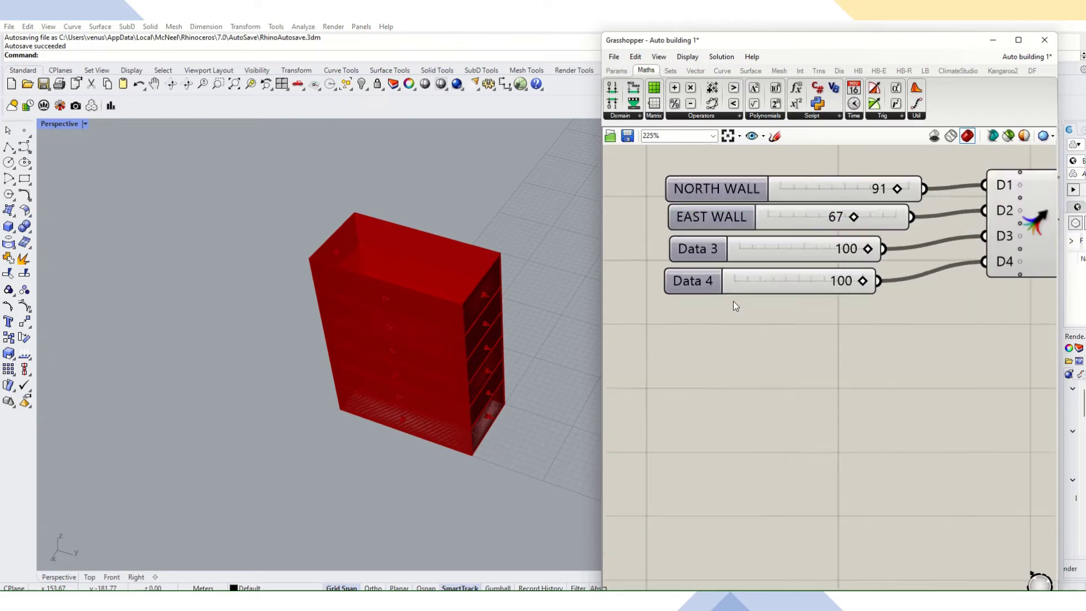
pyautogui.scroll(-4, 730, 277)
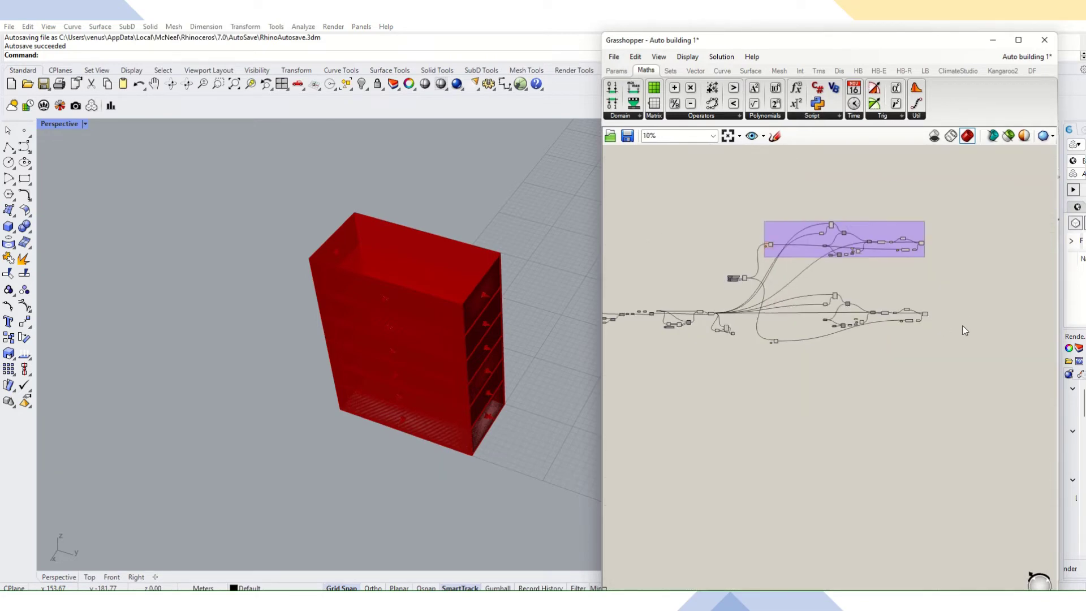
pyautogui.scroll(2, 939, 272)
pyautogui.moveTo(938, 271); pyautogui.dragTo(706, 315)
pyautogui.scroll(2, 723, 352)
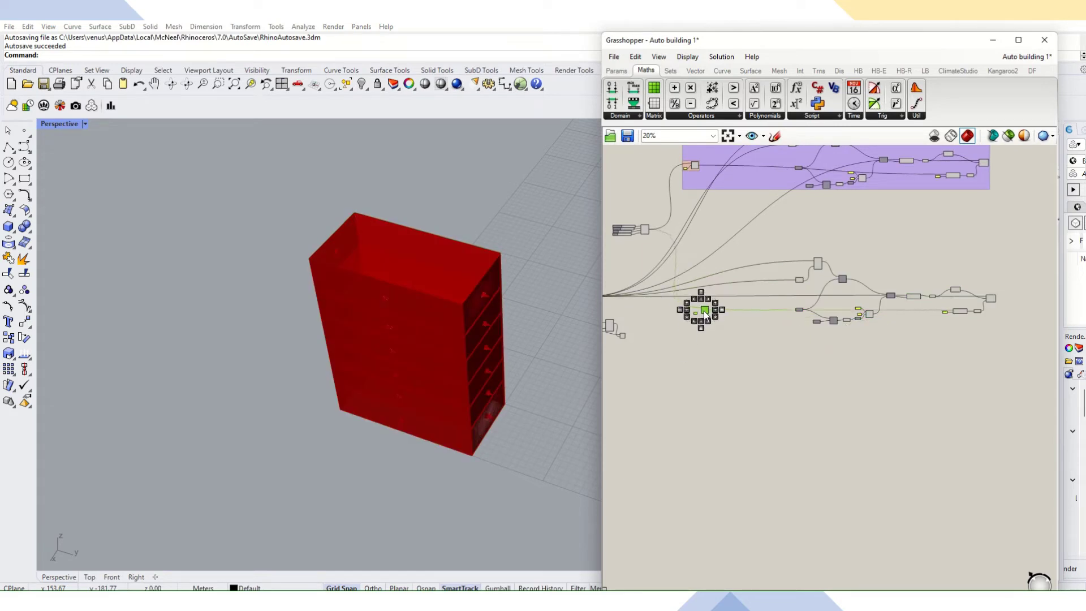
pyautogui.moveTo(1017, 249); pyautogui.dragTo(700, 356)
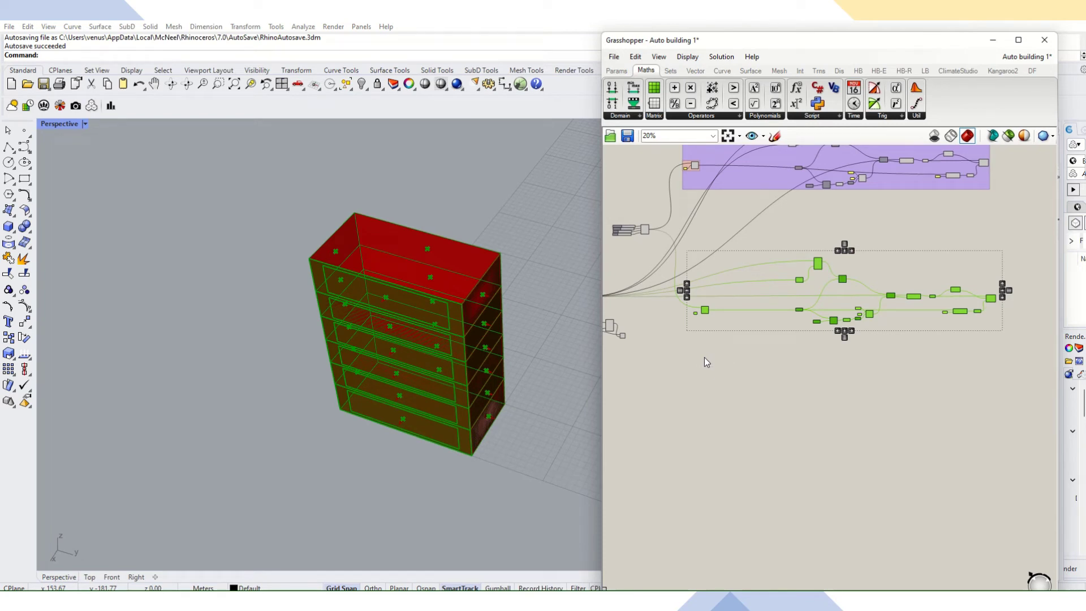
pyautogui.moveTo(806, 263); pyautogui.dragTo(820, 420)
# Group all components of the east wall set, including its List Item and index panel.
pyautogui.click(1016, 253)
pyautogui.moveTo(1014, 249); pyautogui.dragTo(682, 334)
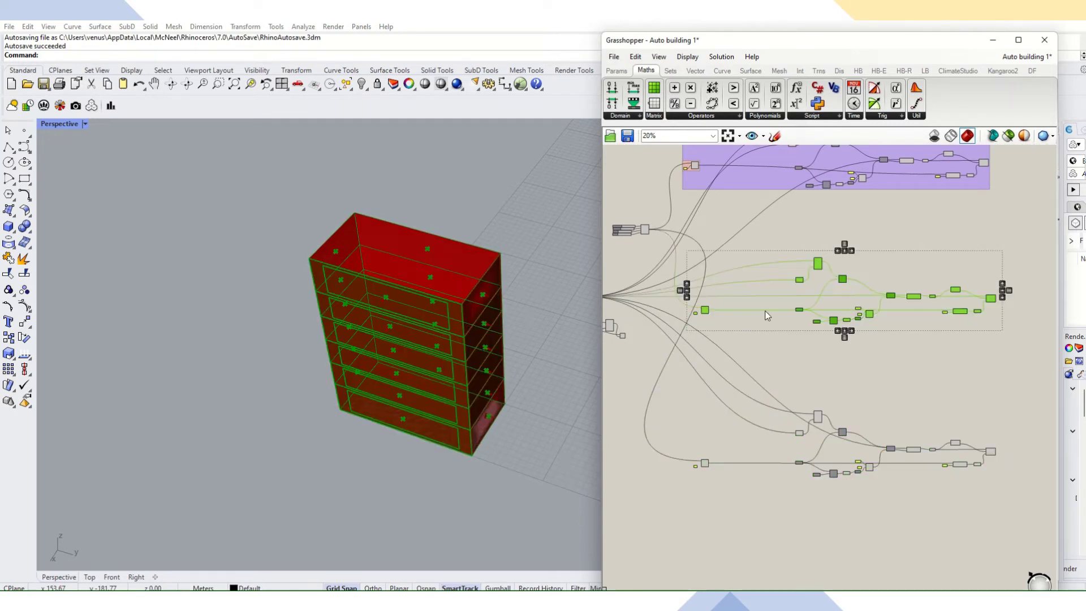
pyautogui.rightClick(810, 283)
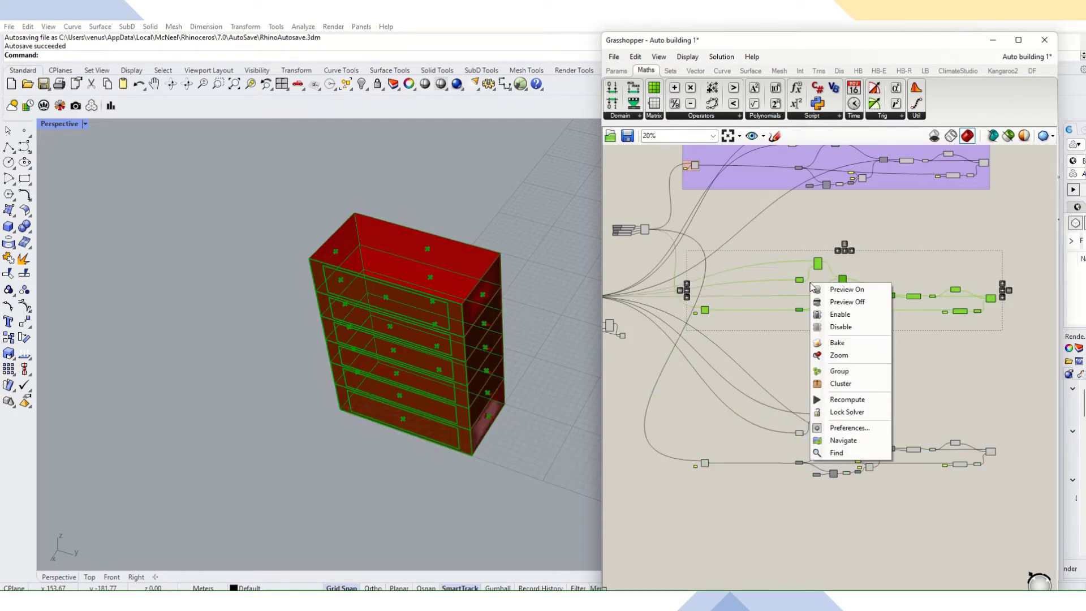
pyautogui.click(840, 371)
# Group the east wall List Item with its index panel and colour that inner group orange like the one in the north wall set.
pyautogui.scroll(5, 682, 304)
pyautogui.click(691, 329)
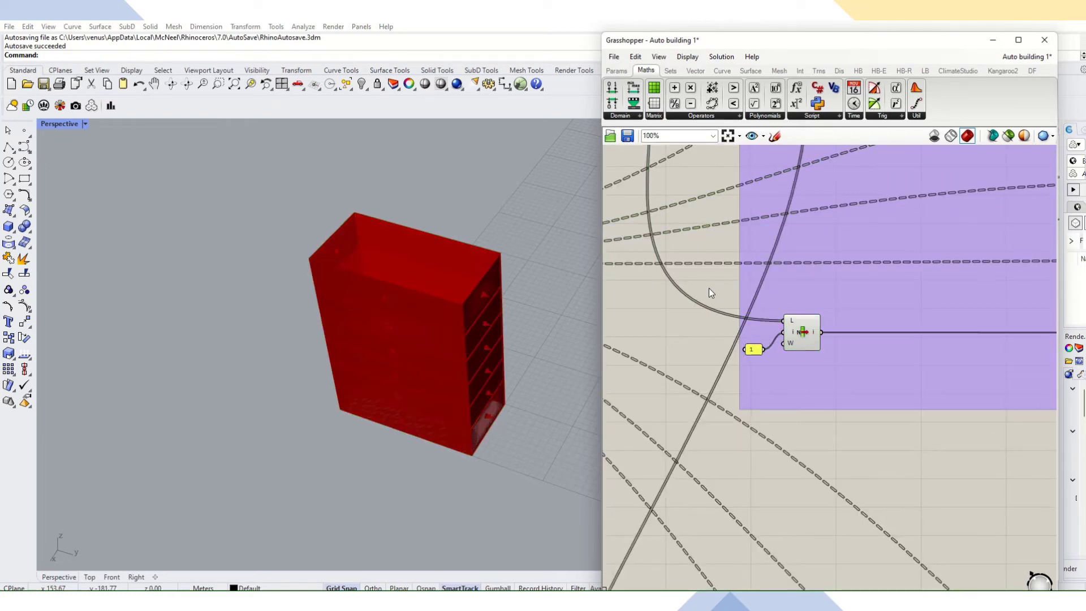
pyautogui.moveTo(710, 289); pyautogui.dragTo(837, 388)
pyautogui.middleClick(795, 334)
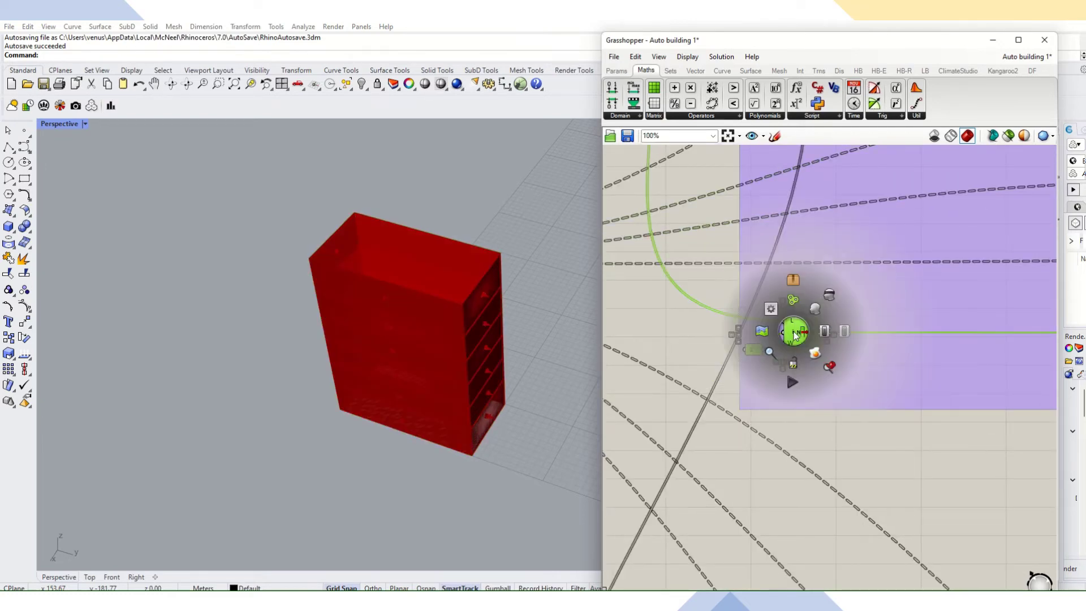
pyautogui.rightClick(800, 333)
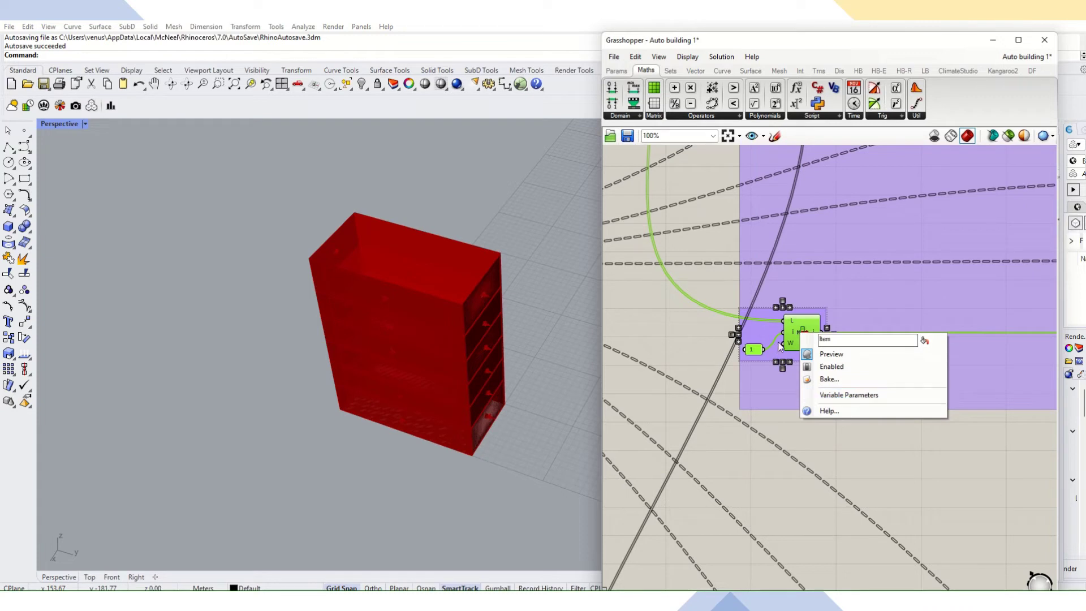
pyautogui.click(758, 328)
pyautogui.rightClick(758, 328)
pyautogui.moveTo(798, 453)
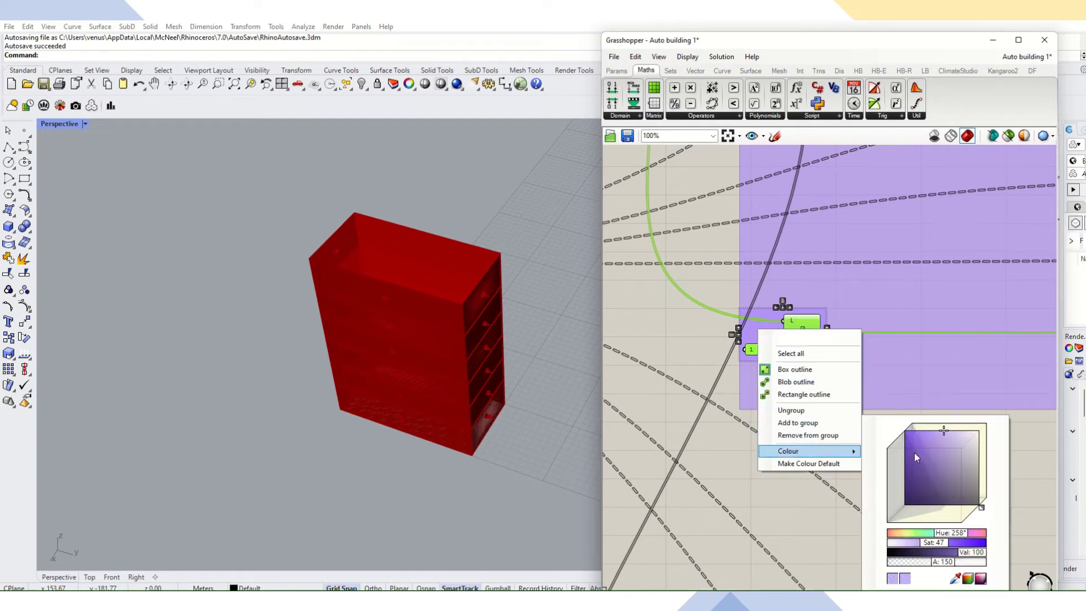
pyautogui.moveTo(944, 537); pyautogui.dragTo(905, 538)
pyautogui.click(739, 279)
# Set the index panel of the newly duplicated set's List Item to 2.
pyautogui.scroll(-3, 740, 279)
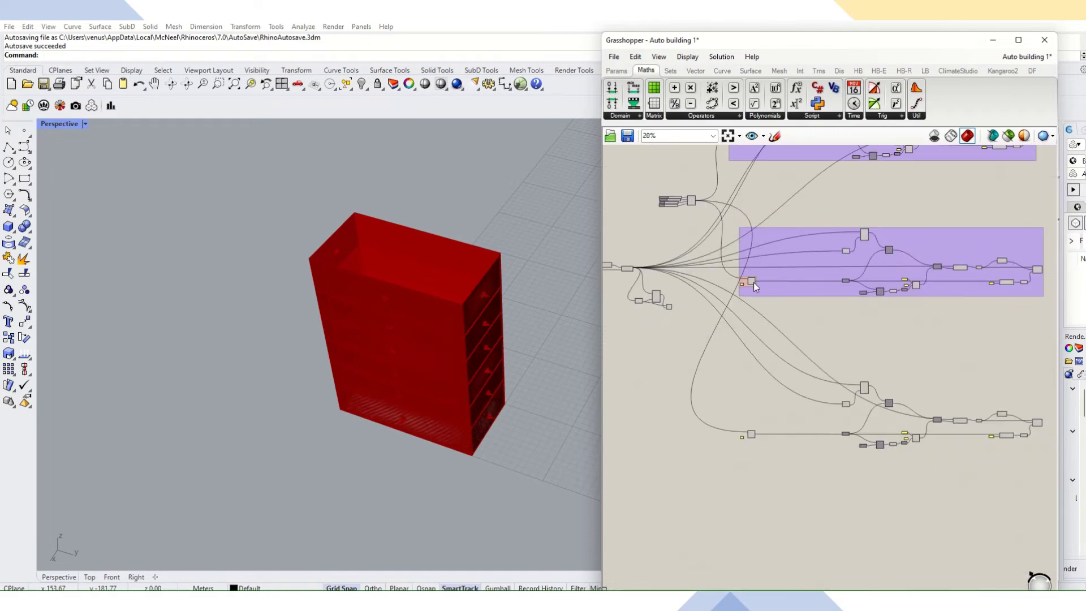
pyautogui.moveTo(753, 283); pyautogui.dragTo(690, 426, button='right')
pyautogui.scroll(4, 707, 413)
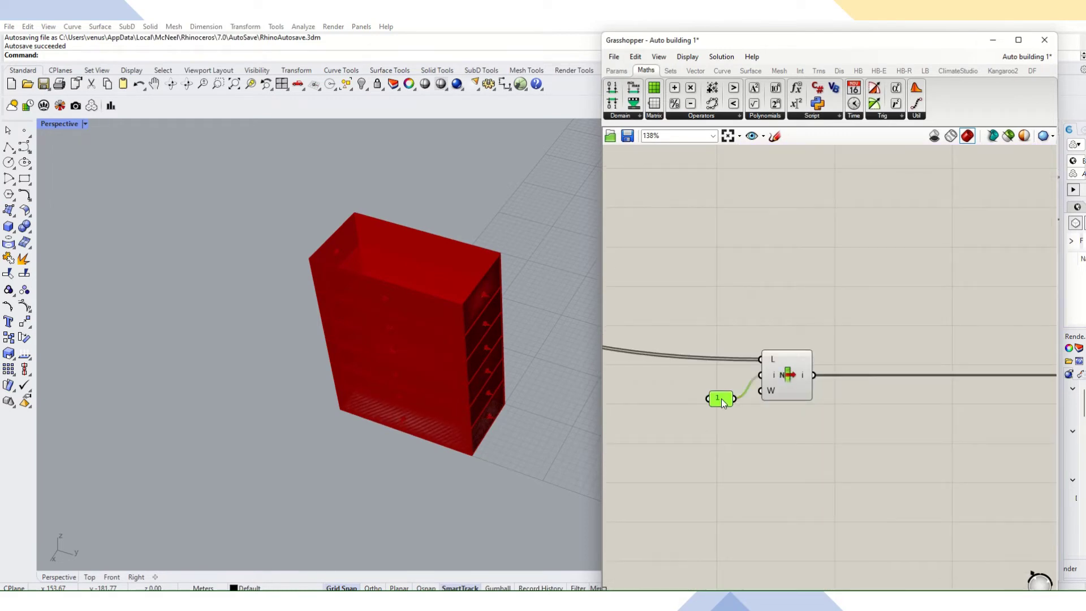
pyautogui.doubleClick(719, 399)
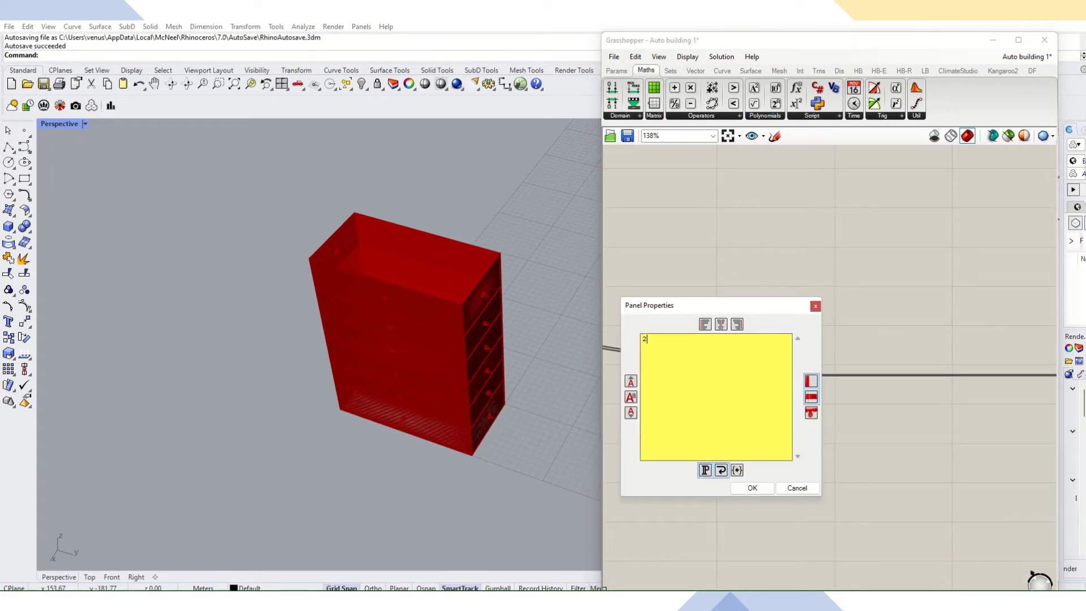
pyautogui.click(746, 489)
pyautogui.scroll(-6, 697, 428)
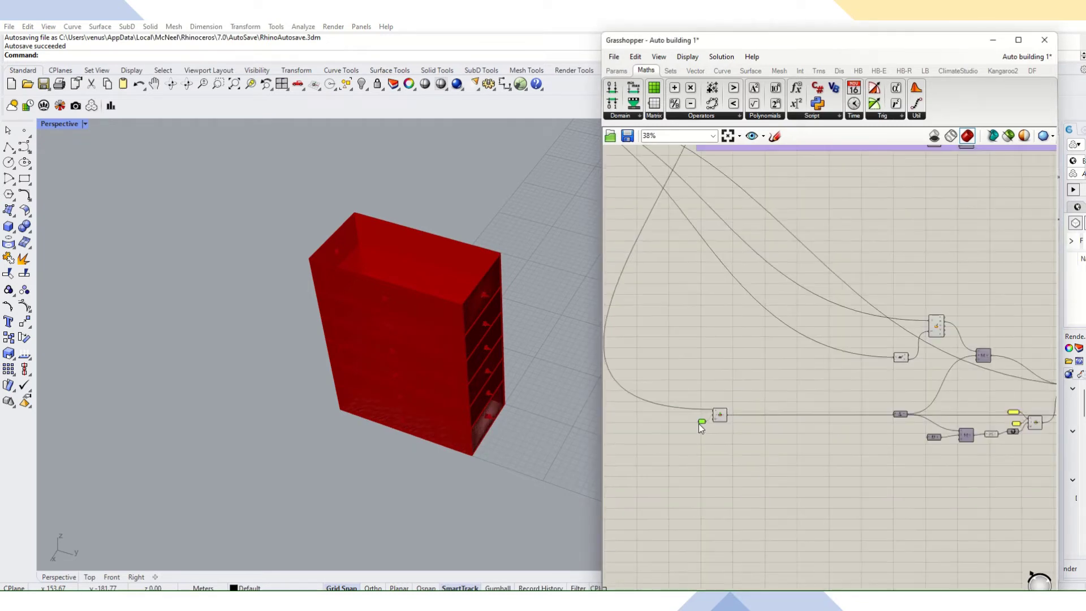
# Shift the Unit X component up in the third wall set and add a Unit Y component above it.
pyautogui.scroll(-2, 752, 429)
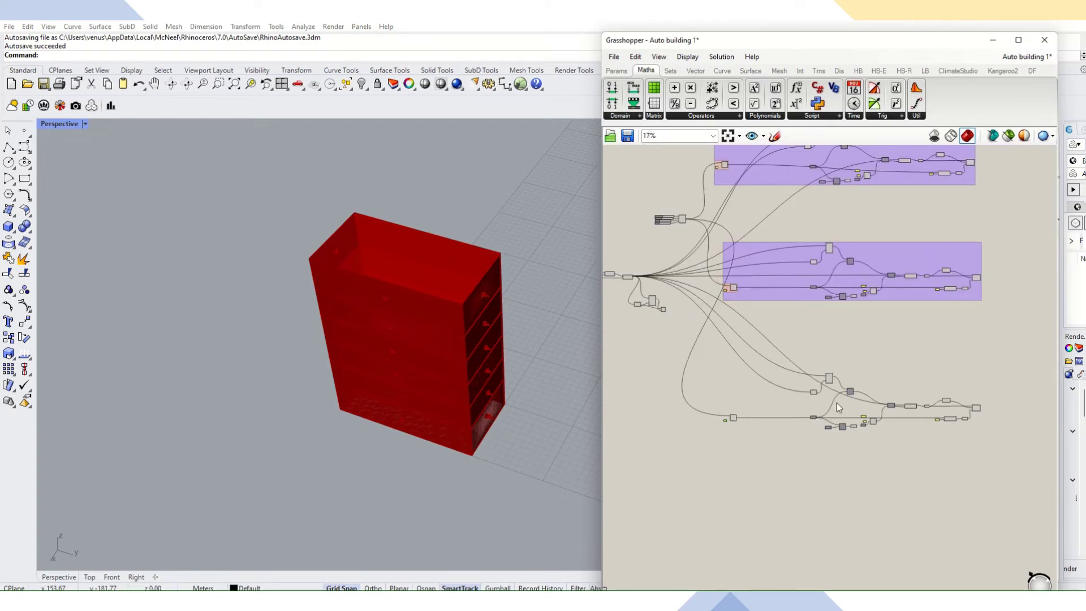
pyautogui.scroll(5, 837, 402)
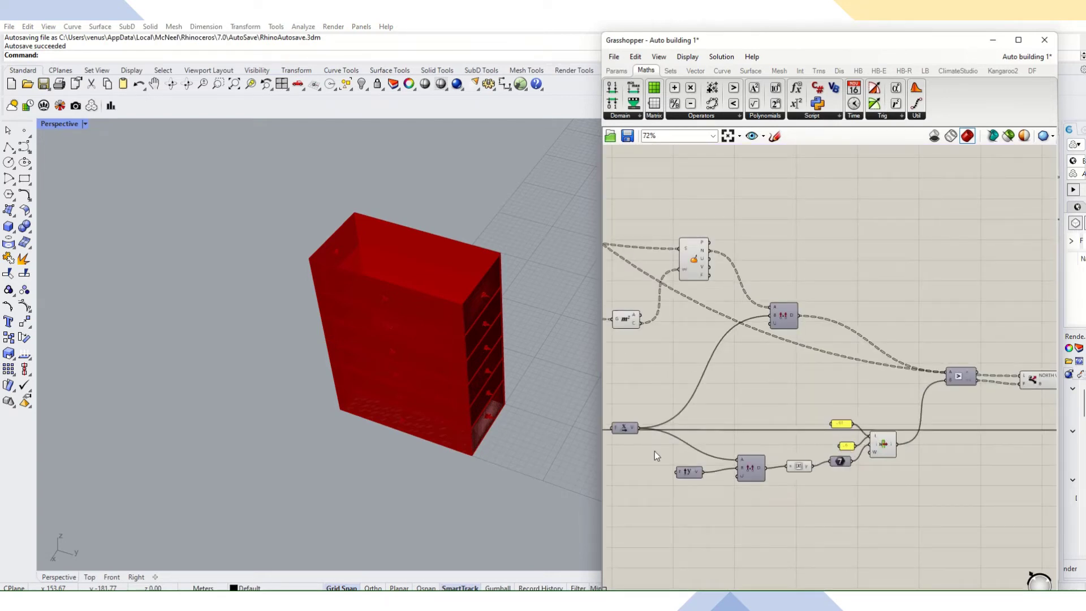
pyautogui.moveTo(654, 450); pyautogui.dragTo(883, 418, button='right')
pyautogui.scroll(1, 858, 400)
pyautogui.moveTo(855, 400); pyautogui.dragTo(855, 369)
pyautogui.doubleClick(838, 331)
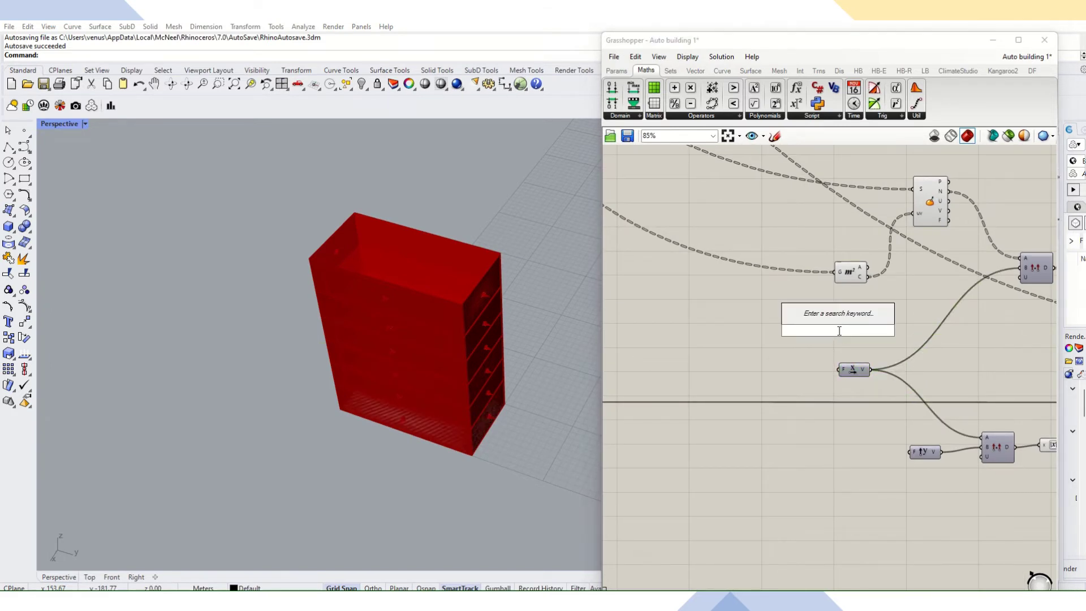
pyautogui.write('y')
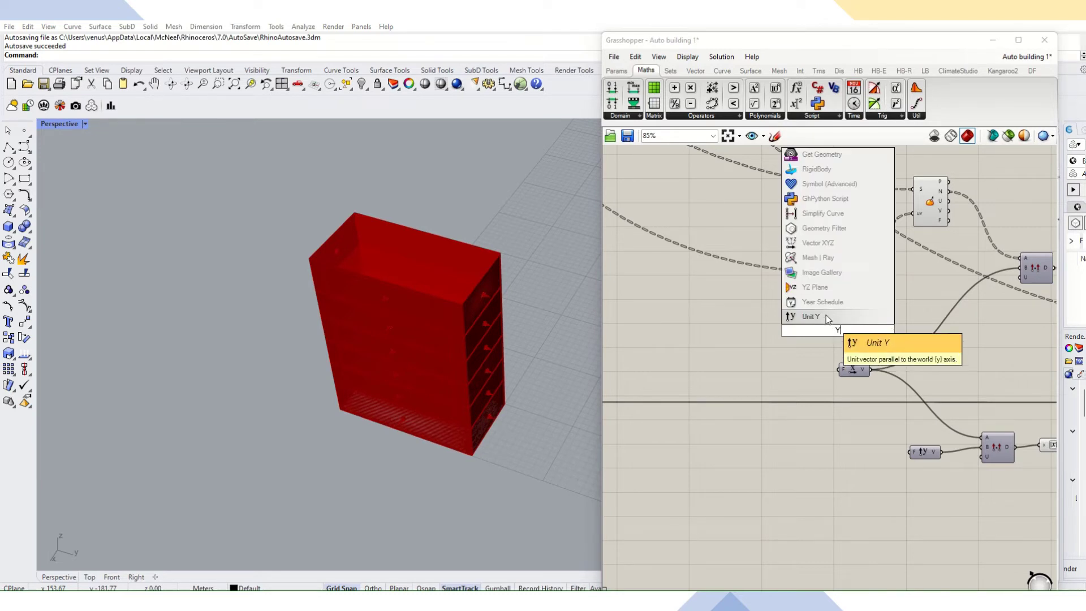
pyautogui.click(829, 317)
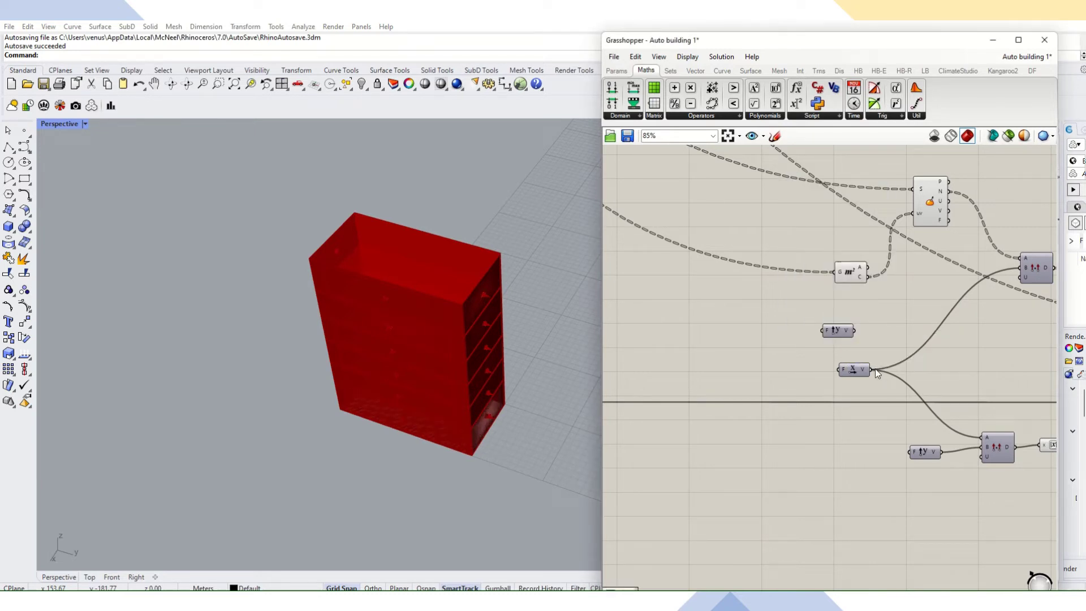
# Transfer both Unit X output wires to the new Unit Y, delete the Unit X, and move the Unit Y down.
pyautogui.keyDown('ctrl'); pyautogui.keyDown('shift'); pyautogui.moveTo(874, 368); pyautogui.dragTo(854, 330); pyautogui.keyUp('shift'); pyautogui.keyUp('ctrl')
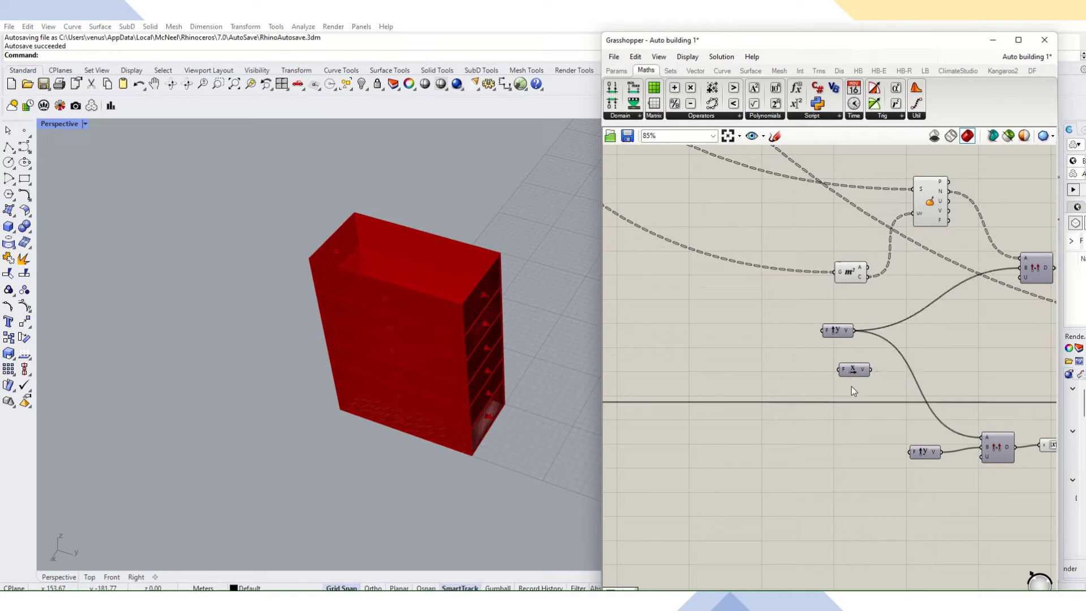
pyautogui.click(857, 374)
pyautogui.press('Delete')
pyautogui.scroll(2, 813, 359)
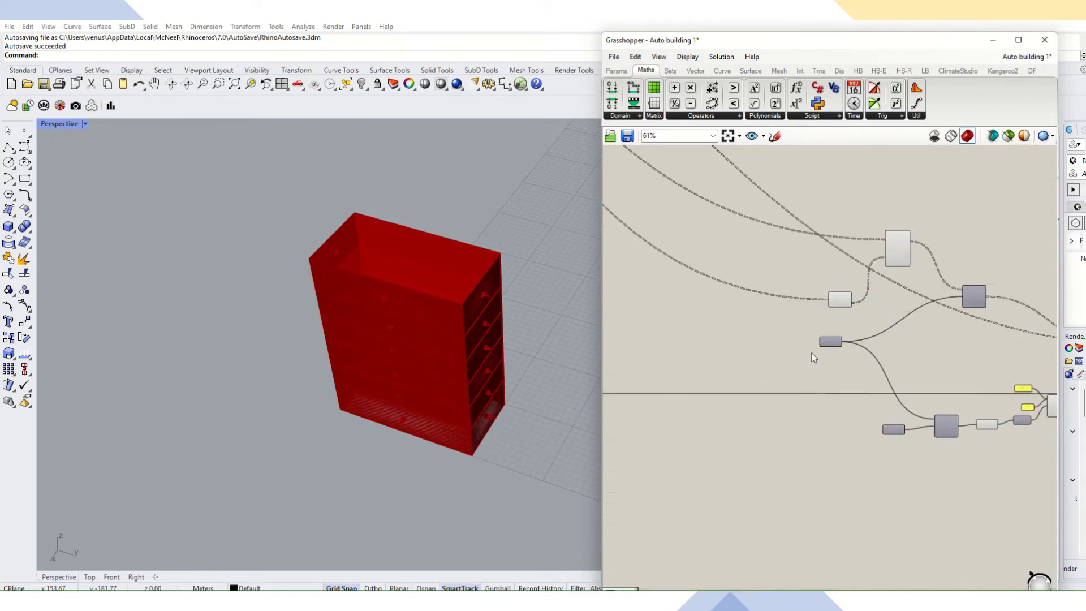
pyautogui.click(829, 344)
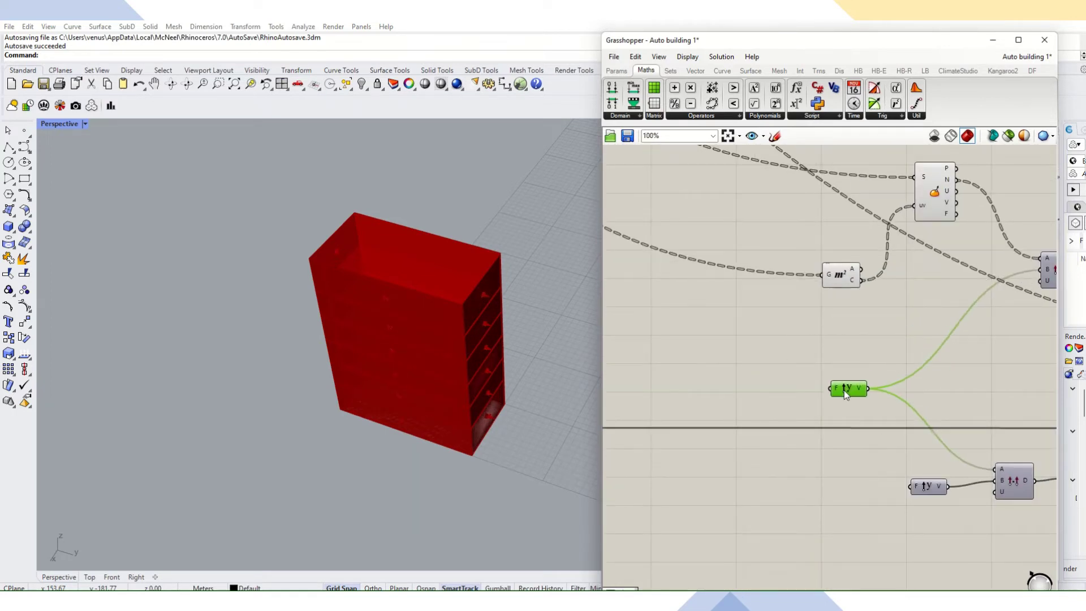
pyautogui.scroll(-5, 669, 361)
pyautogui.scroll(3, 834, 358)
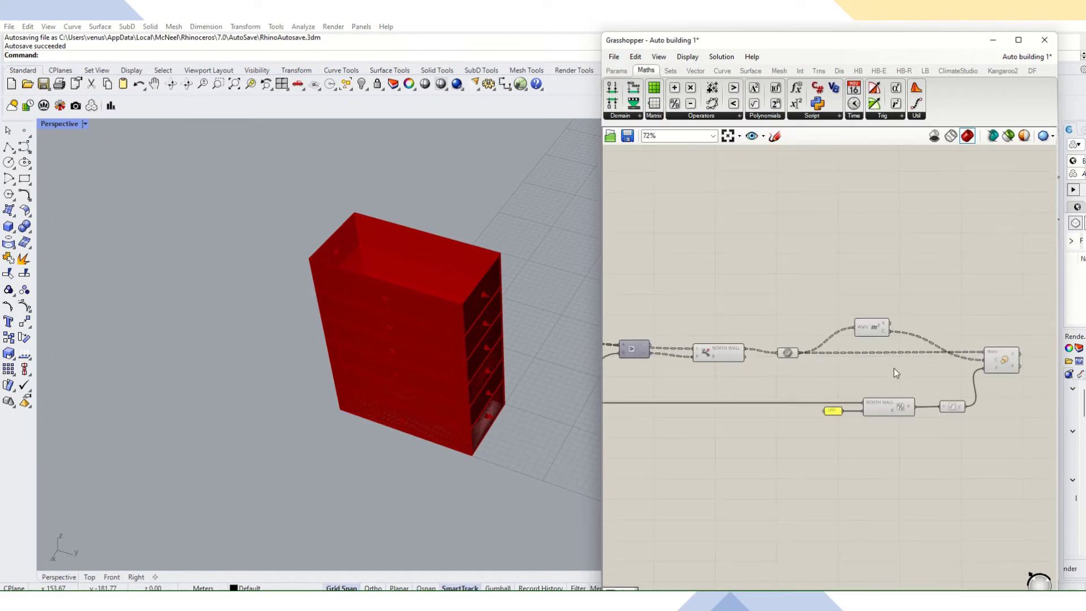
# Test the third wall's scaling by lowering the Data 3 slider to 47 and viewing the building from another side.
pyautogui.scroll(-4, 969, 389)
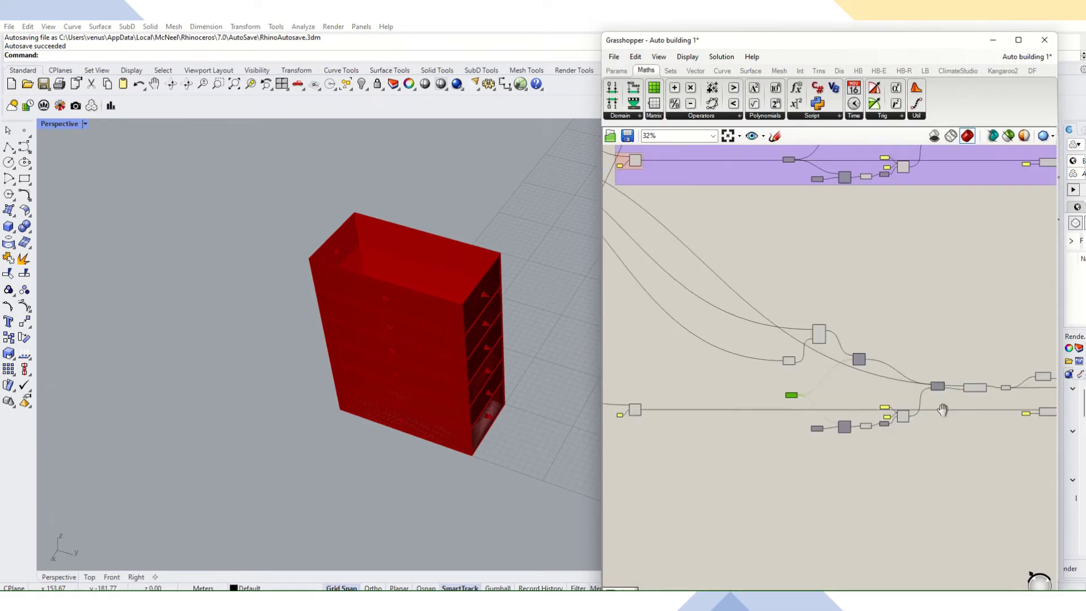
pyautogui.scroll(8, 732, 255)
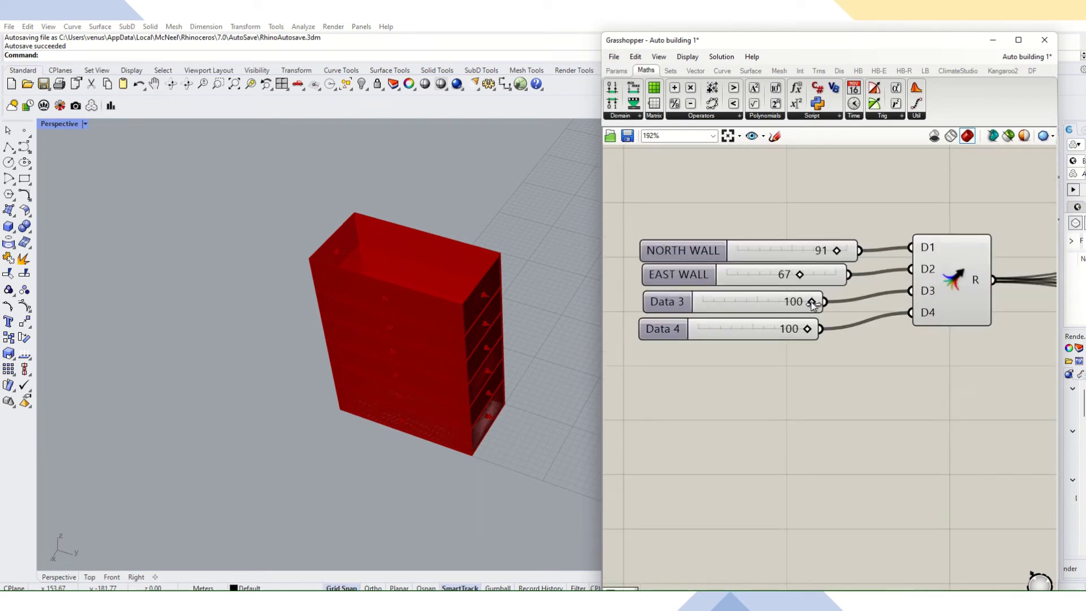
pyautogui.moveTo(813, 305); pyautogui.dragTo(754, 299)
pyautogui.moveTo(372, 302); pyautogui.dragTo(620, 310, button='right')
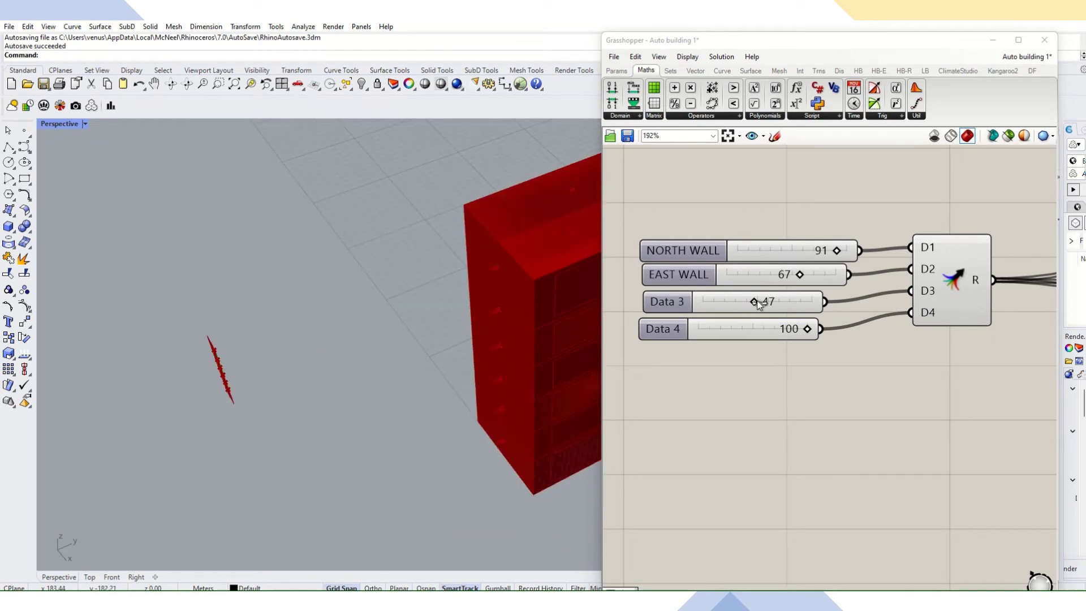
pyautogui.moveTo(756, 301); pyautogui.dragTo(791, 302)
# Move the lower Unit Y in the third wall set slightly up, in line with the Angle component it feeds.
pyautogui.scroll(-5, 775, 424)
pyautogui.moveTo(775, 424); pyautogui.dragTo(820, 262, button='right')
pyautogui.moveTo(840, 483); pyautogui.dragTo(967, 448, button='right')
pyautogui.scroll(-1, 752, 430)
pyautogui.scroll(3, 968, 448)
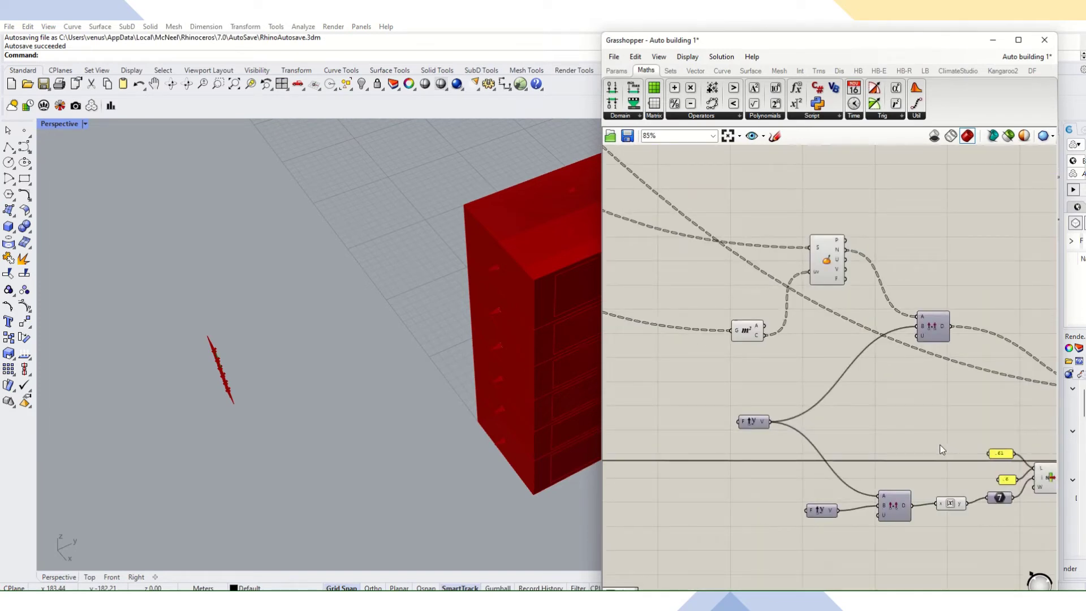
pyautogui.moveTo(829, 512); pyautogui.dragTo(825, 504)
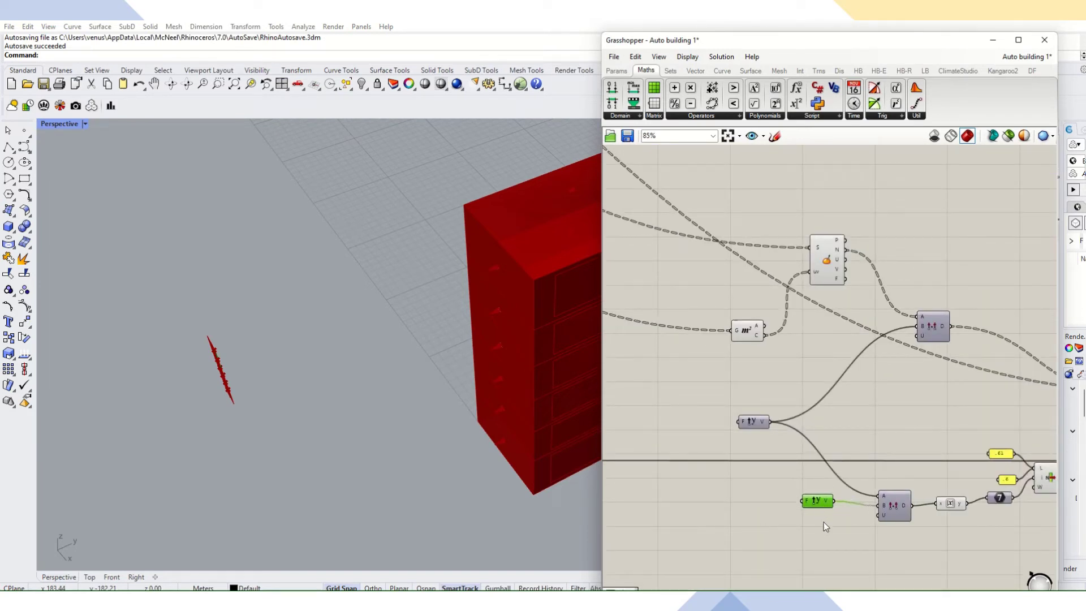
pyautogui.click(826, 521)
pyautogui.scroll(-5, 828, 449)
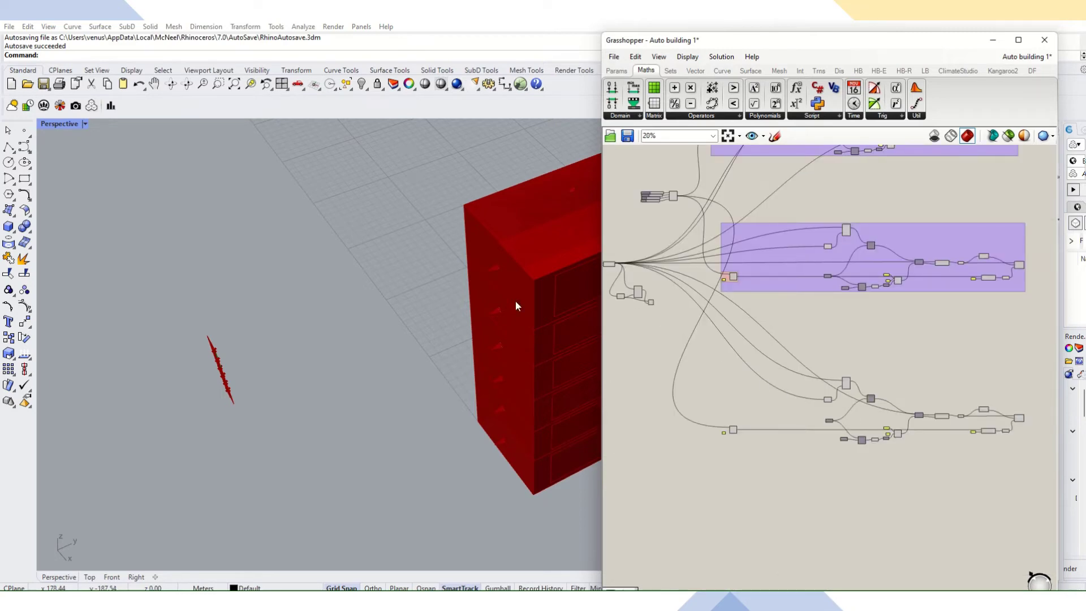
# View the building from another angle and set the Data 3 slider to 100.
pyautogui.scroll(-5, 498, 299)
pyautogui.moveTo(478, 295); pyautogui.dragTo(537, 308, button='right')
pyautogui.scroll(5, 552, 301)
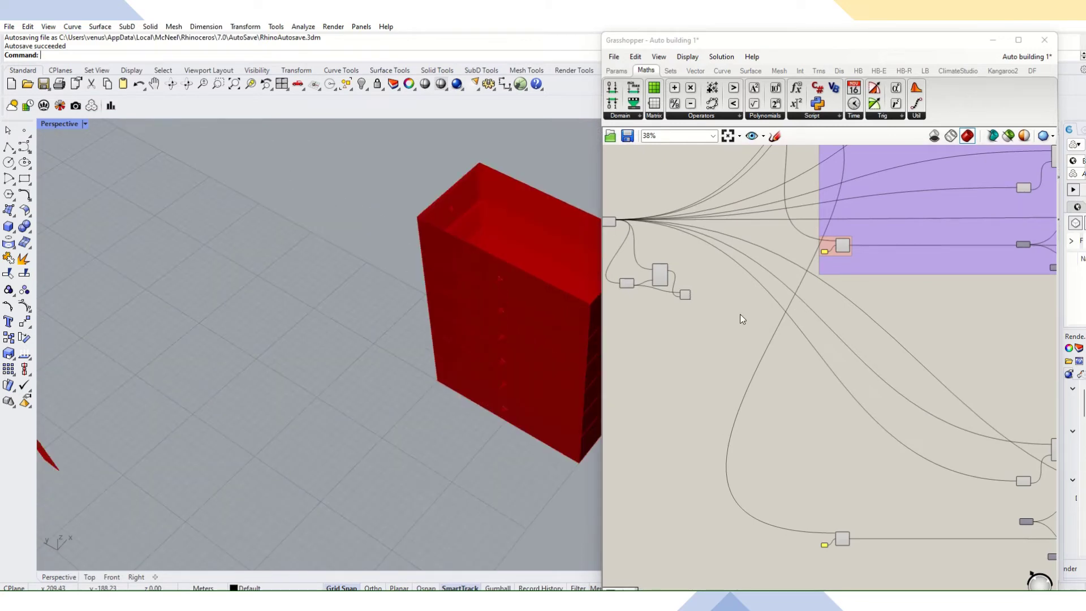
pyautogui.scroll(-3, 849, 355)
pyautogui.scroll(8, 751, 212)
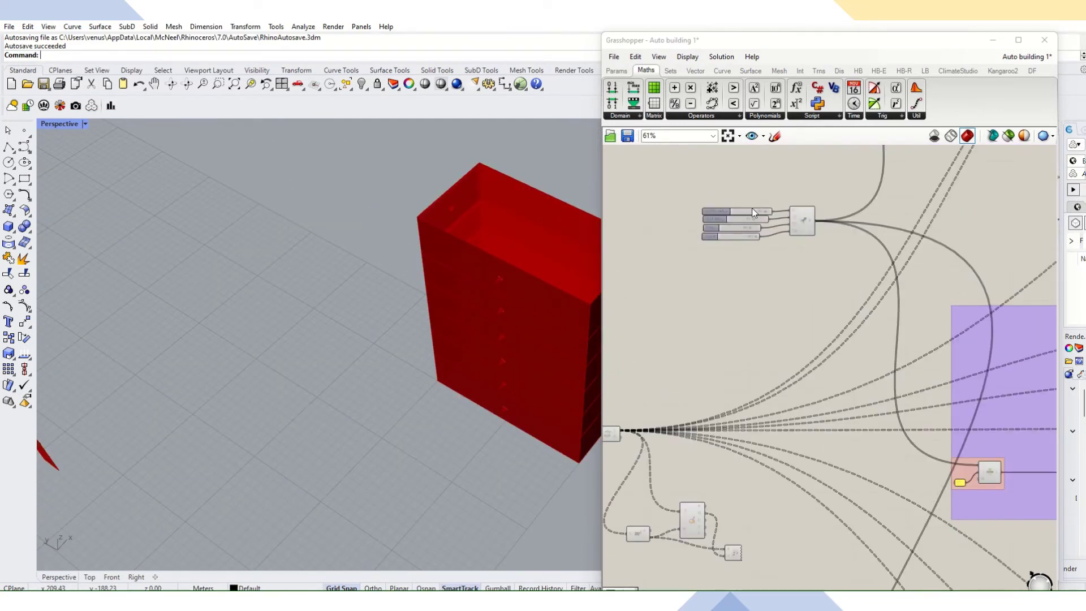
pyautogui.moveTo(750, 245)
pyautogui.mouseDown()
pyautogui.moveTo(688, 242)
pyautogui.moveTo(761, 240)
pyautogui.mouseUp()
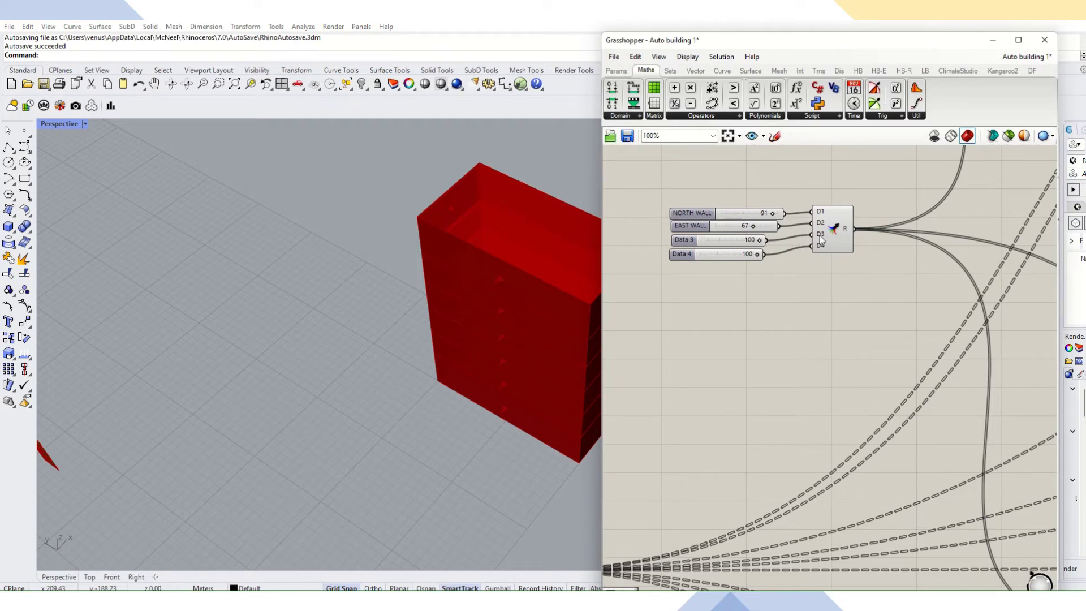
pyautogui.moveTo(820, 235)
# Move the third set's List Item and its index panel up and closer to the rest of the set.
pyautogui.scroll(-10, 820, 272)
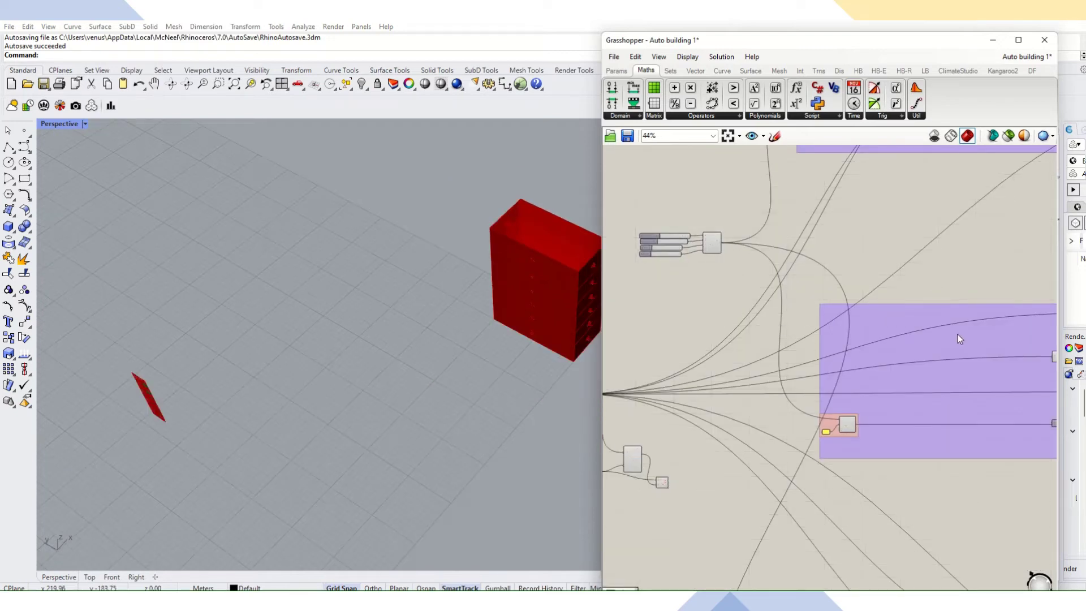
pyautogui.scroll(10, 817, 317)
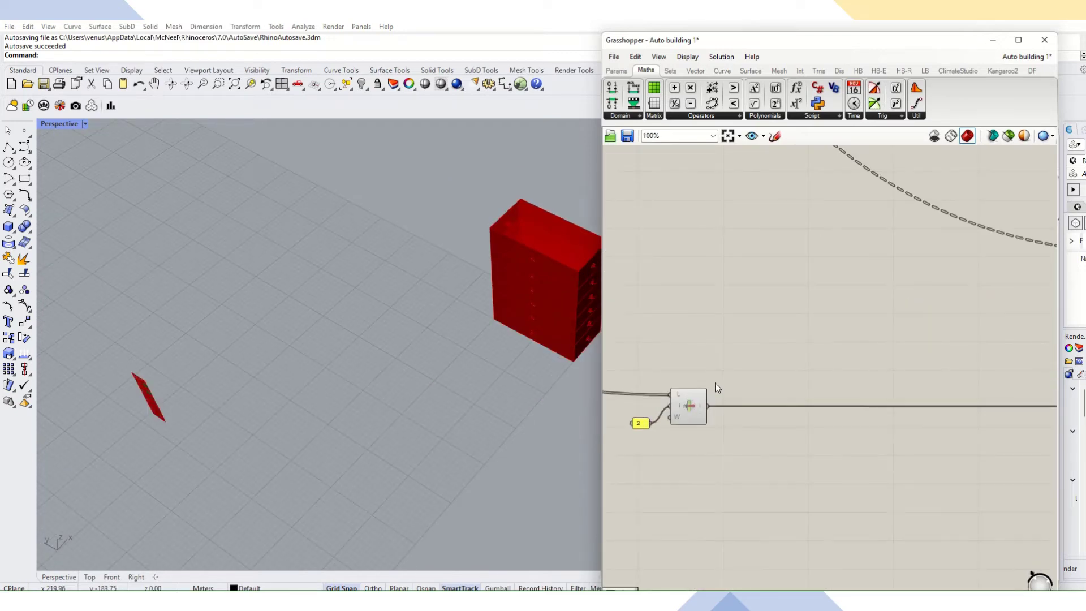
pyautogui.moveTo(676, 407); pyautogui.dragTo(775, 352)
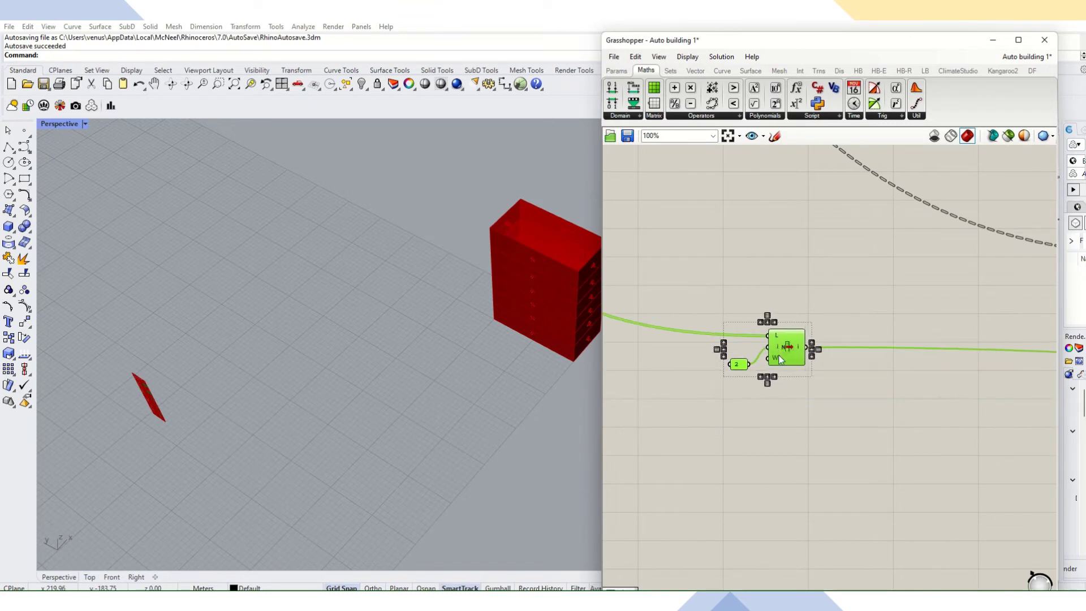
pyautogui.scroll(-5, 786, 373)
pyautogui.click(795, 393)
pyautogui.scroll(3, 942, 401)
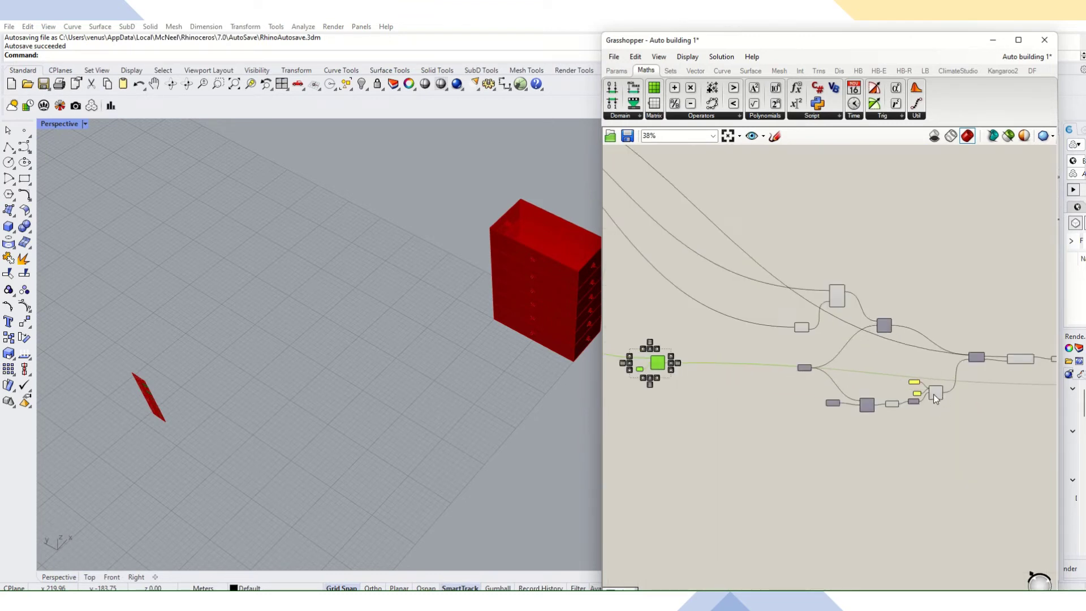
# Select the third set's Scale component and examine from several angles which wall its outlines lie on.
pyautogui.click(722, 352)
pyautogui.middleClick(722, 353)
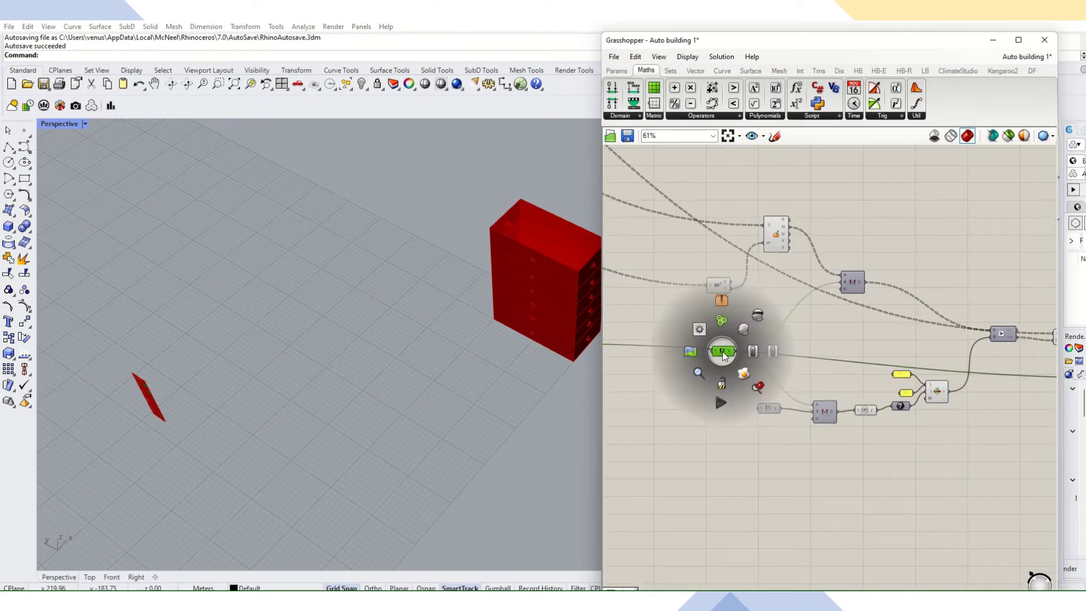
pyautogui.scroll(-3, 738, 368)
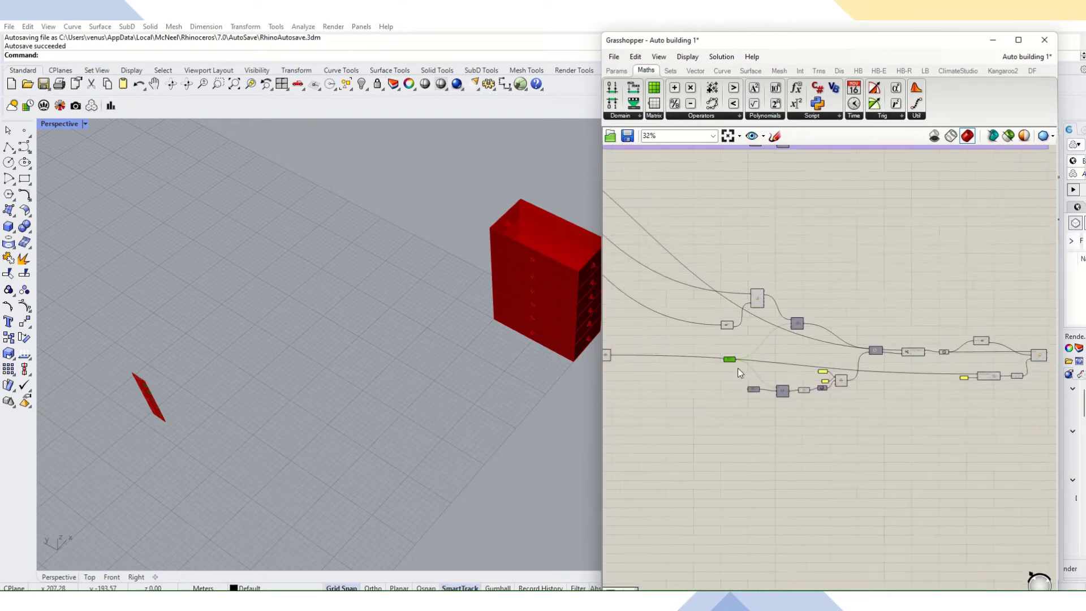
pyautogui.scroll(5, 923, 366)
pyautogui.moveTo(917, 384); pyautogui.dragTo(712, 386, button='right')
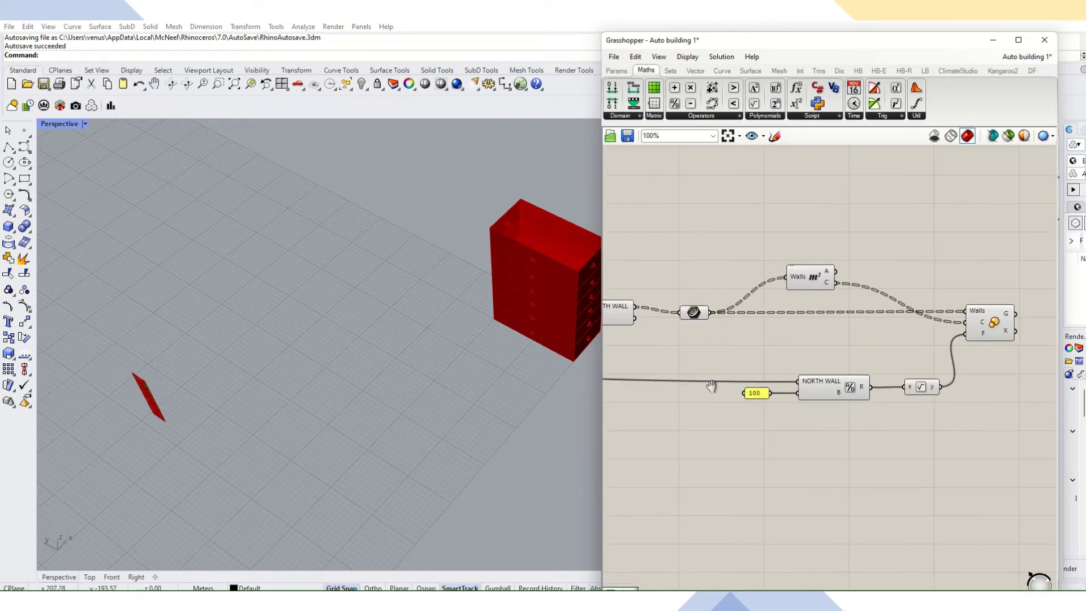
pyautogui.click(975, 325)
pyautogui.scroll(-3, 452, 328)
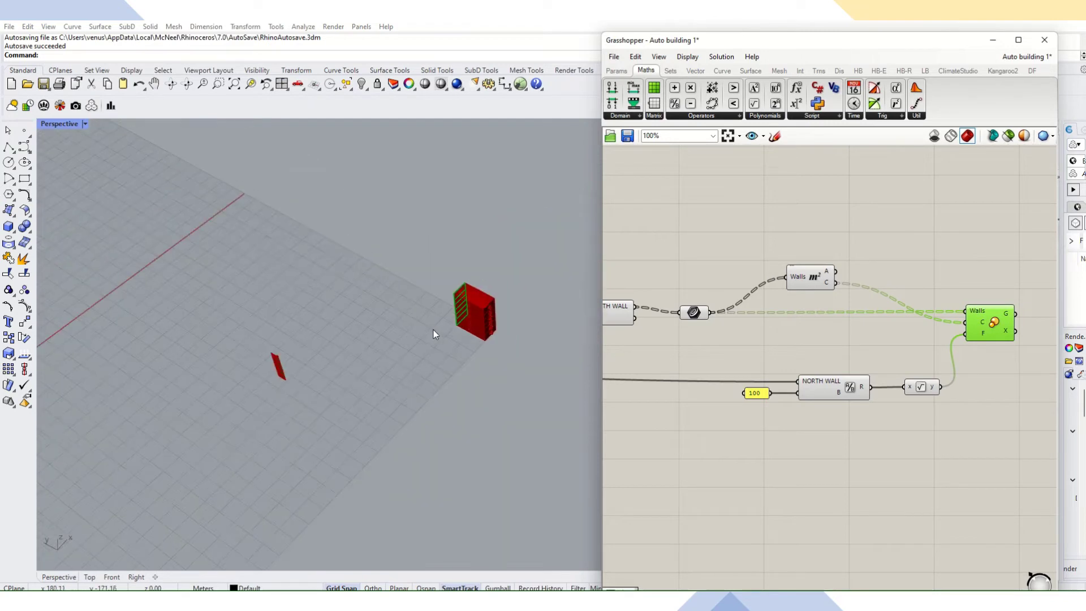
pyautogui.moveTo(433, 333); pyautogui.dragTo(571, 332, button='right')
pyautogui.scroll(5, 572, 332)
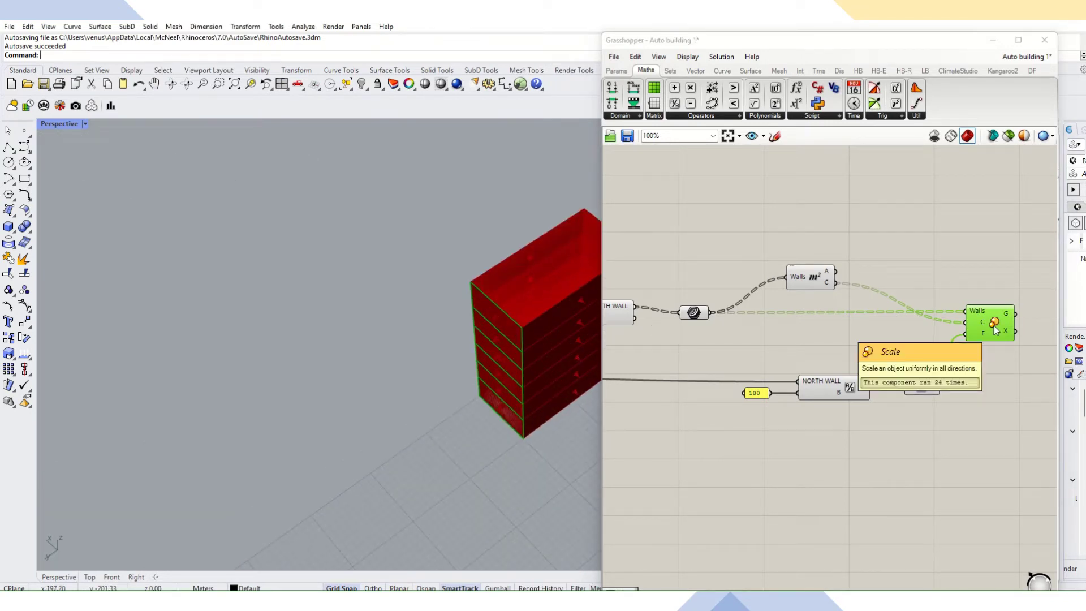
pyautogui.scroll(-3, 890, 324)
pyautogui.moveTo(890, 323); pyautogui.dragTo(1081, 368, button='right')
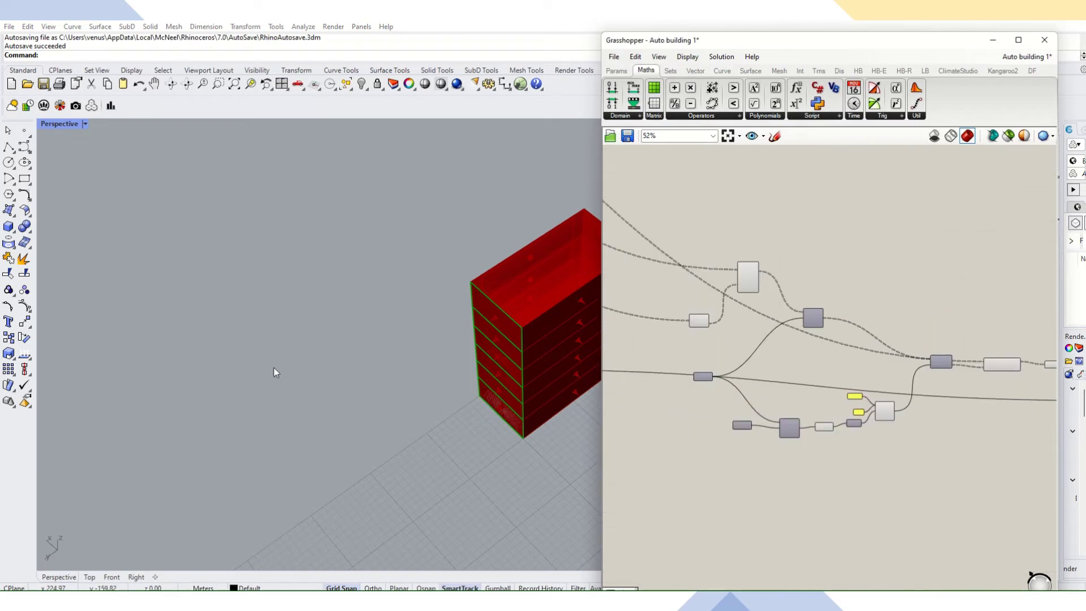
# Check the third set's List Item index and compare the wall previews of the east and north sets' Scale components.
pyautogui.scroll(3, 756, 388)
pyautogui.scroll(-3, 385, 395)
pyautogui.scroll(-2, 607, 396)
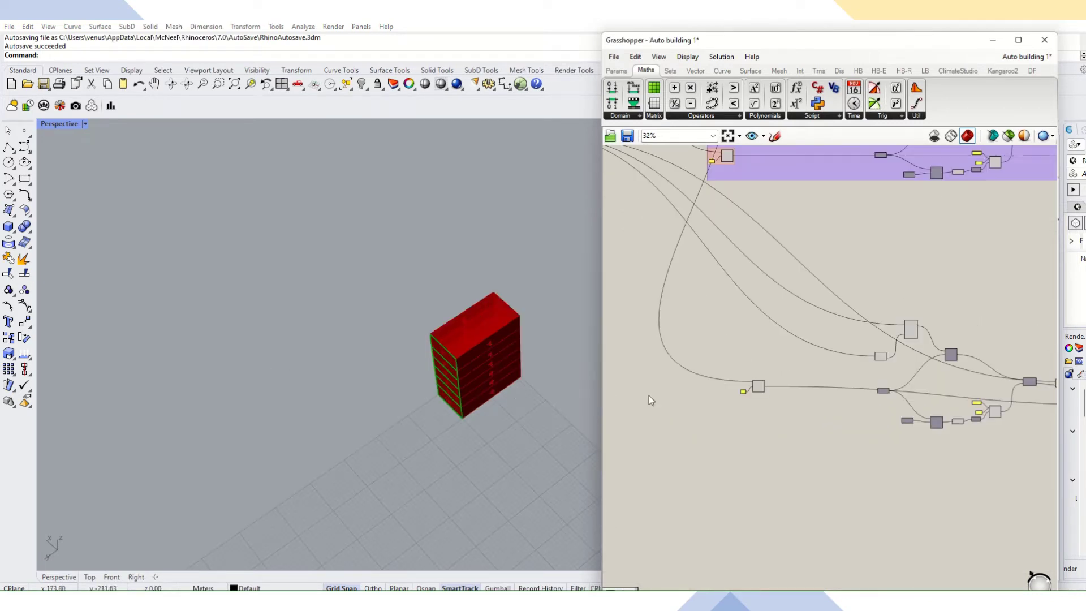
pyautogui.scroll(6, 741, 421)
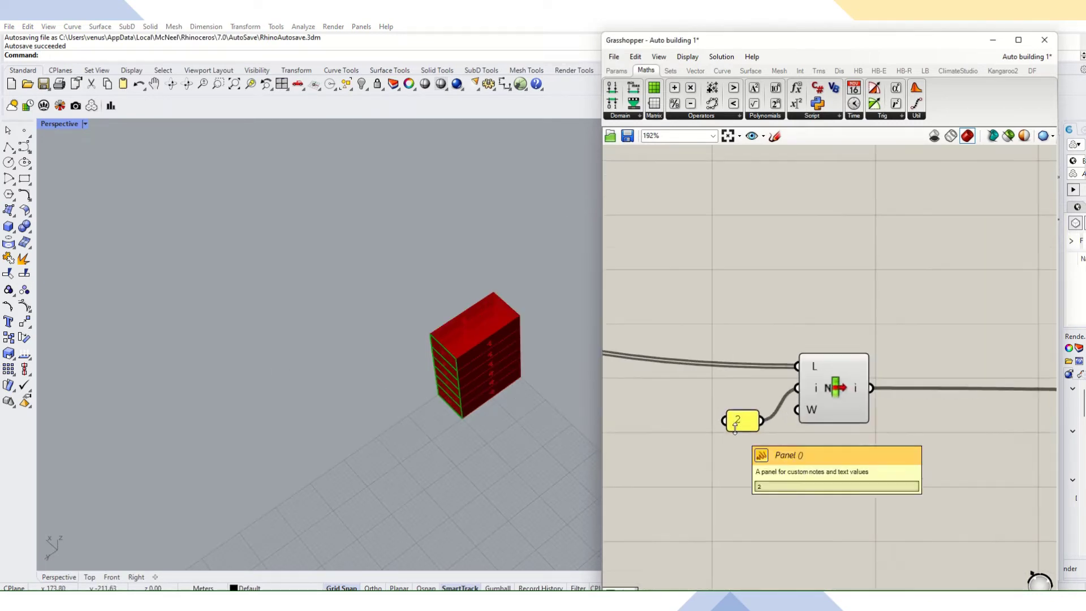
pyautogui.scroll(-8, 747, 423)
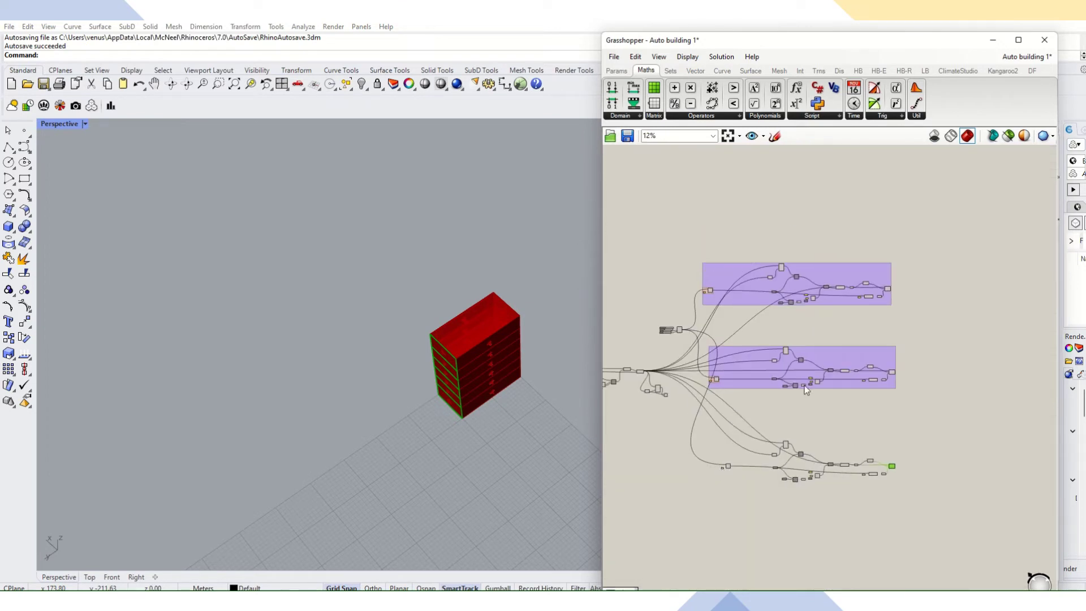
pyautogui.scroll(3, 911, 367)
pyautogui.click(900, 377)
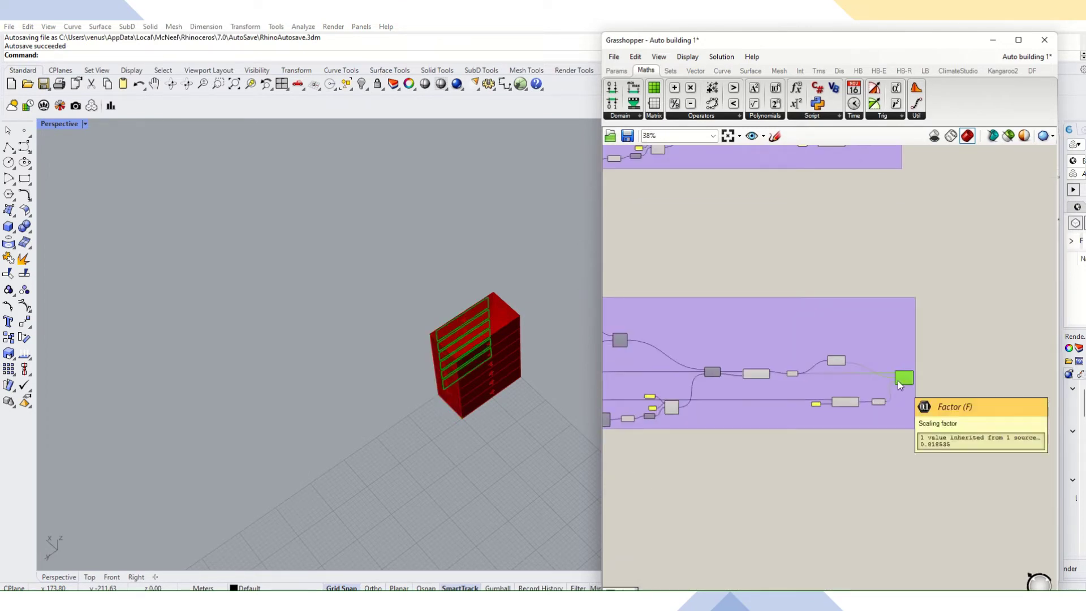
pyautogui.scroll(-2, 898, 380)
pyautogui.scroll(2, 891, 260)
pyautogui.click(888, 271)
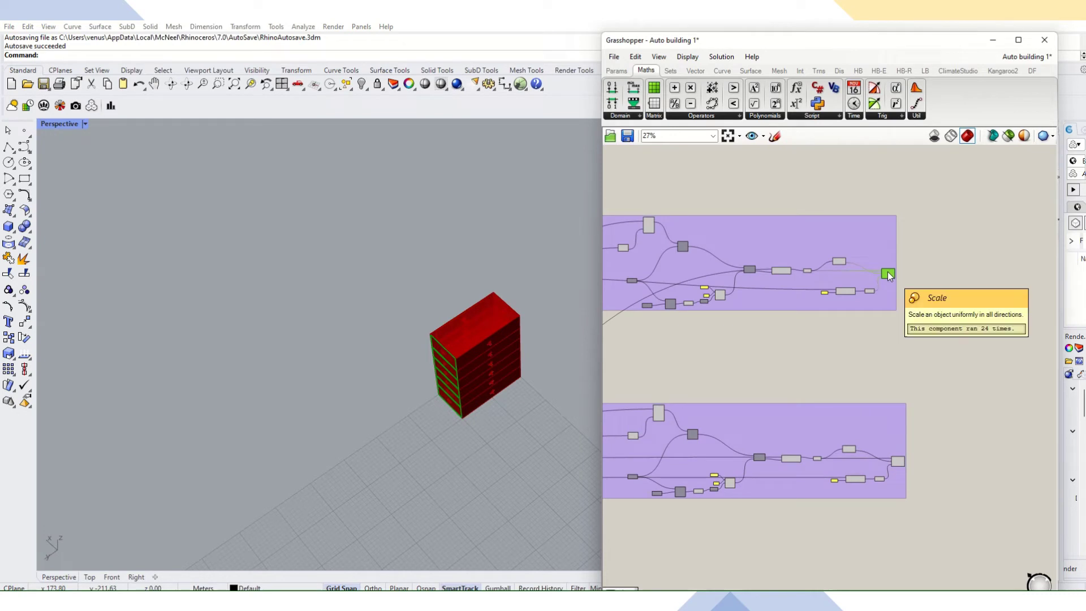
pyautogui.scroll(-3, 880, 400)
pyautogui.scroll(6, 843, 400)
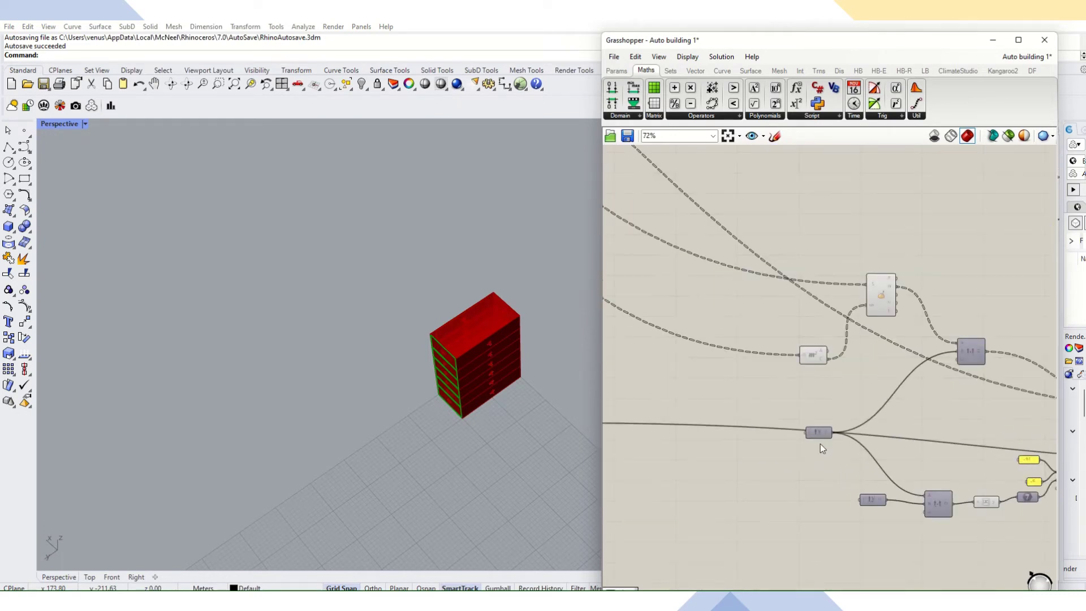
# Move the upper Unit Y in the third wall set up, clear of the List Item's output wire.
pyautogui.click(822, 419)
pyautogui.moveTo(823, 419); pyautogui.dragTo(823, 408)
pyautogui.scroll(-2, 776, 362)
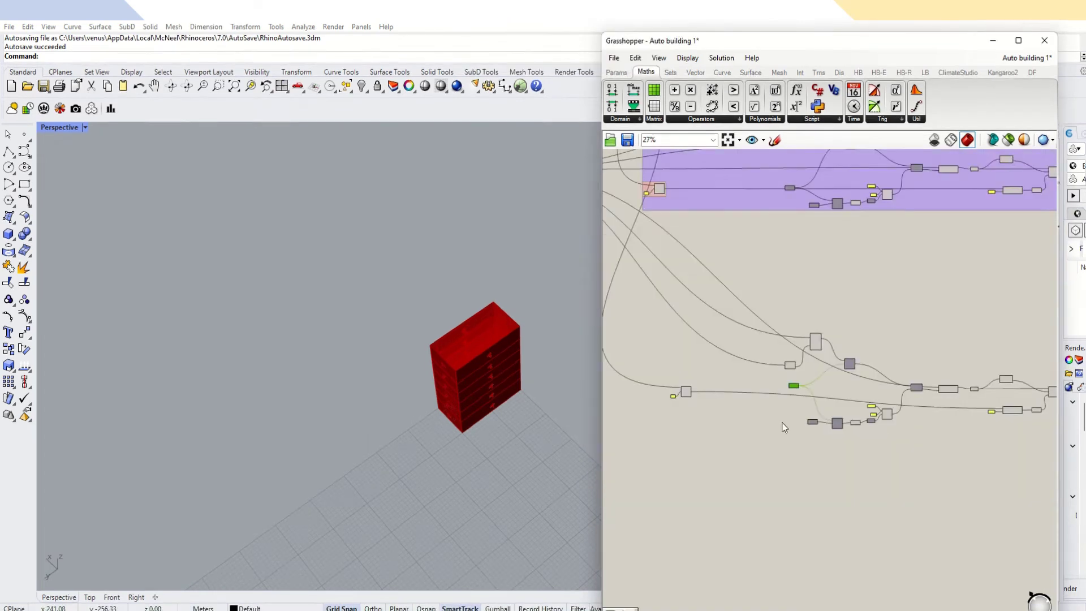
pyautogui.scroll(4, 776, 362)
pyautogui.scroll(-5, 776, 371)
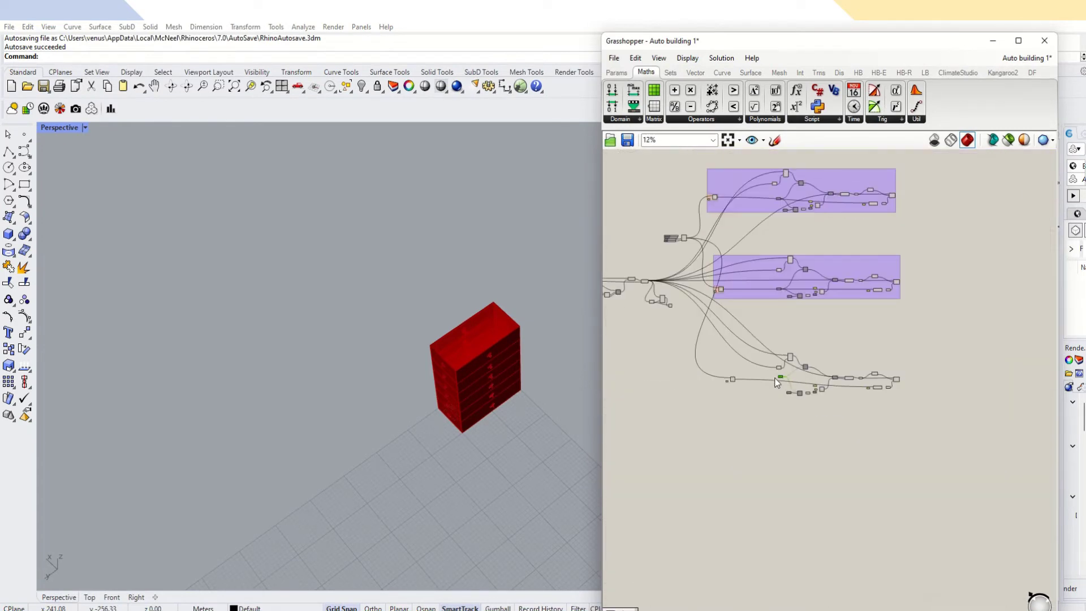
# Add a panel containing -1 beside the upper Unit Y in the third set and connect it to its factor input.
pyautogui.scroll(2, 774, 382)
pyautogui.scroll(2, 774, 382)
pyautogui.doubleClick(772, 378)
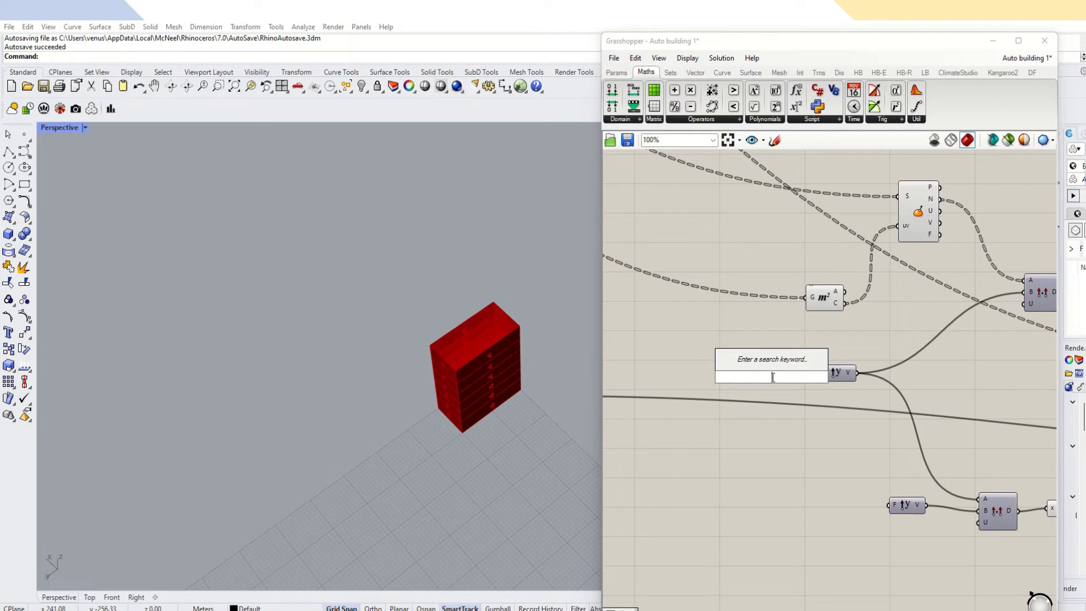
pyautogui.write('panel')
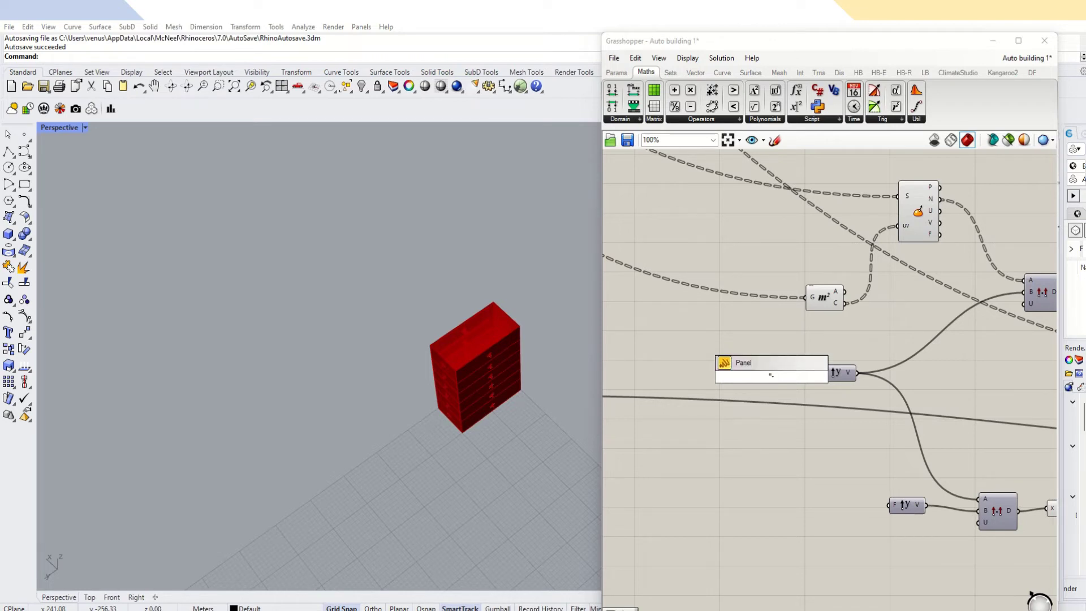
pyautogui.press('Return')
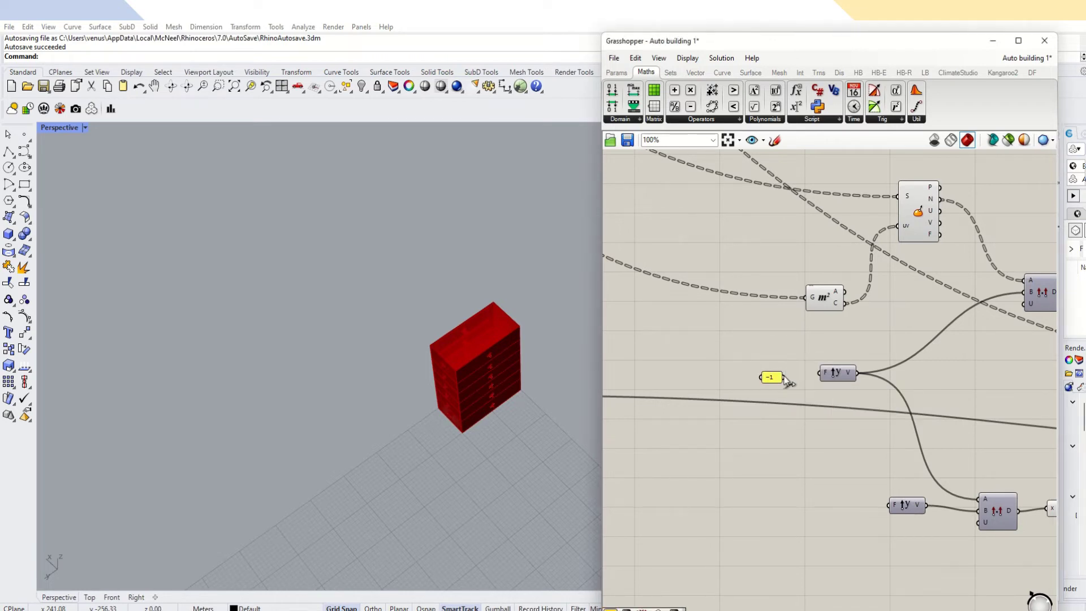
pyautogui.moveTo(784, 378); pyautogui.dragTo(829, 379)
pyautogui.click(846, 377)
# Select the third set's Scale component to preview its wall outlines and set the Data 3 slider to 61.
pyautogui.scroll(-5, 815, 393)
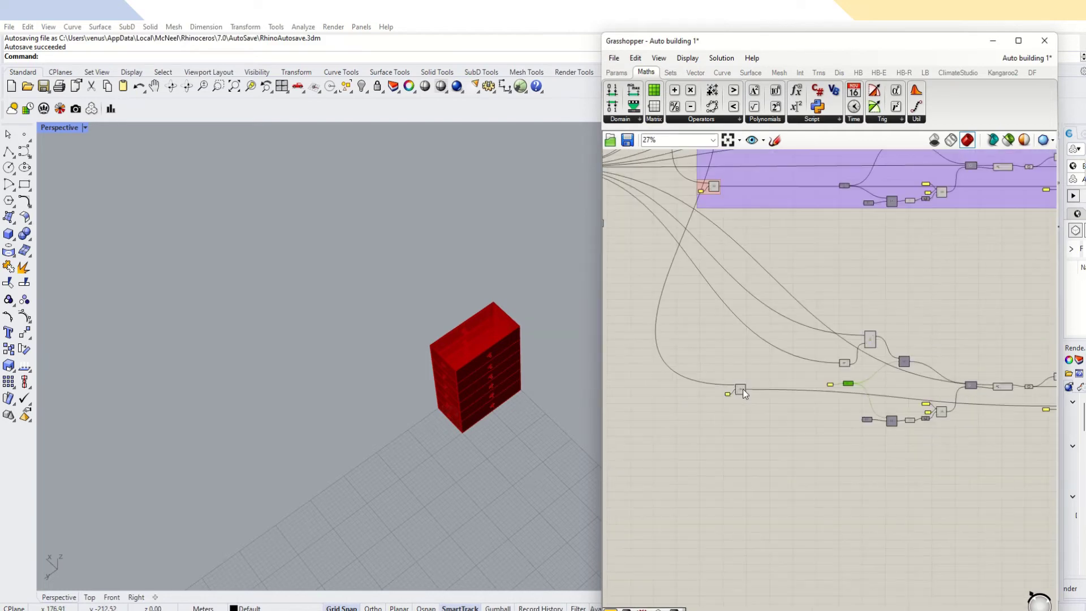
pyautogui.scroll(5, 912, 395)
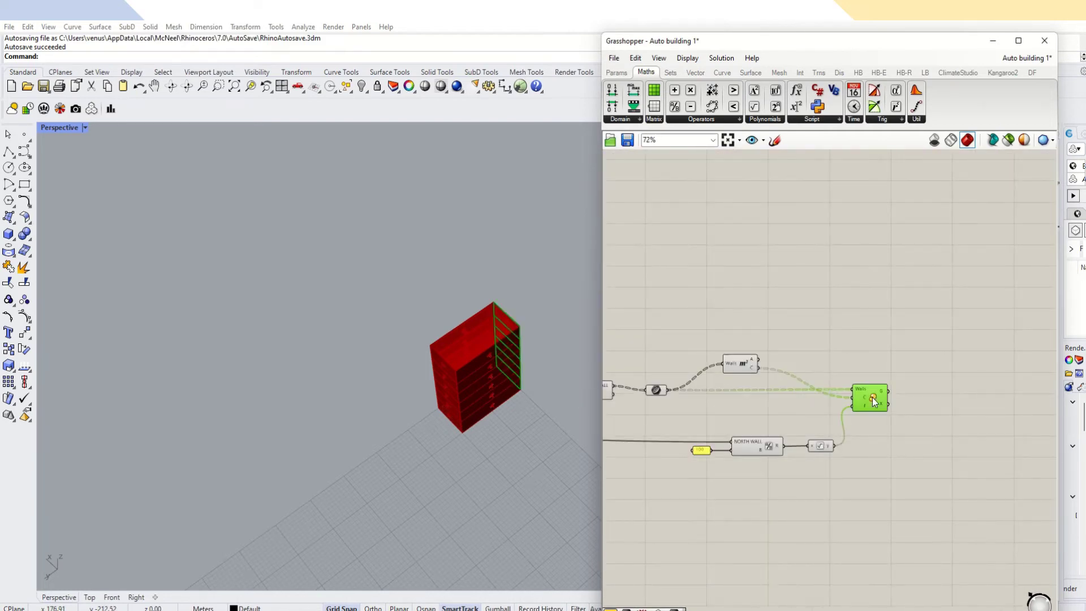
pyautogui.scroll(-5, 910, 419)
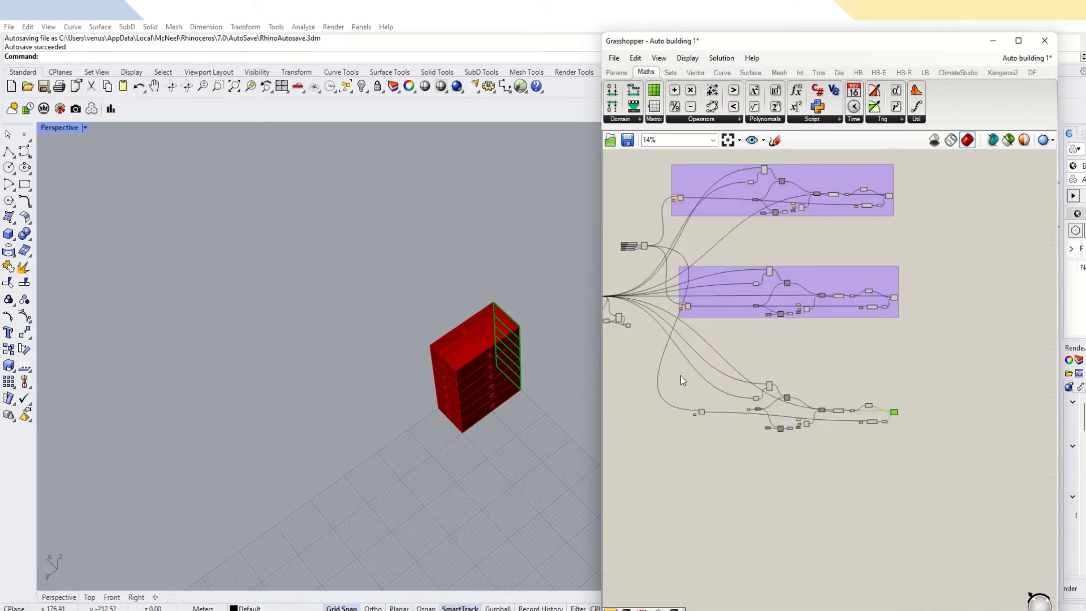
pyautogui.scroll(8, 705, 314)
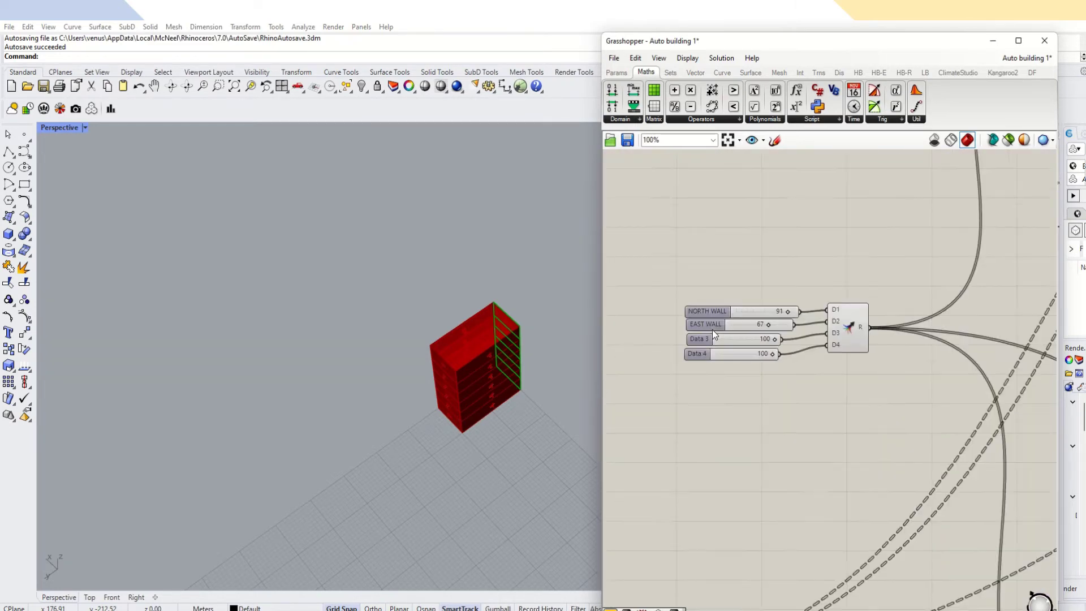
pyautogui.scroll(3, 712, 334)
pyautogui.moveTo(799, 347); pyautogui.dragTo(767, 348)
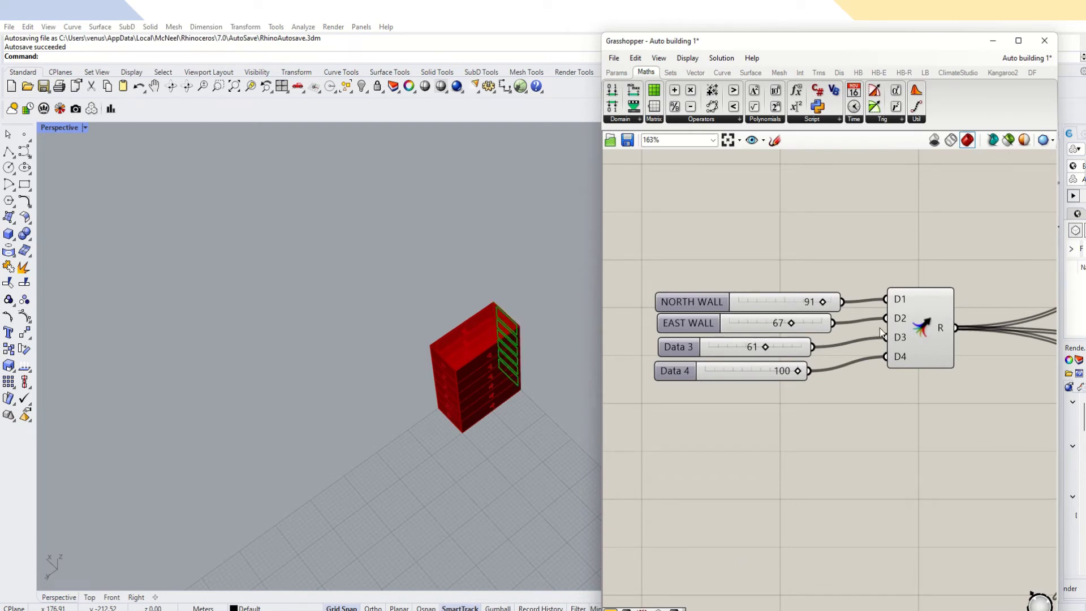
# Rename the Data 3 slider to SOUTH WALL.
pyautogui.click(726, 320)
pyautogui.click(767, 347)
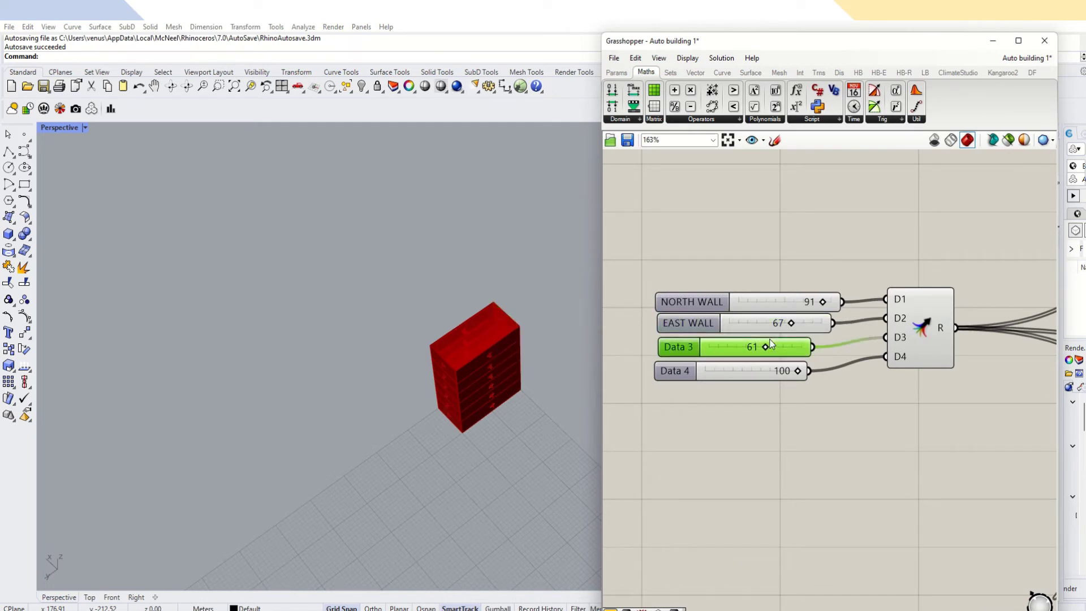
pyautogui.rightClick(684, 349)
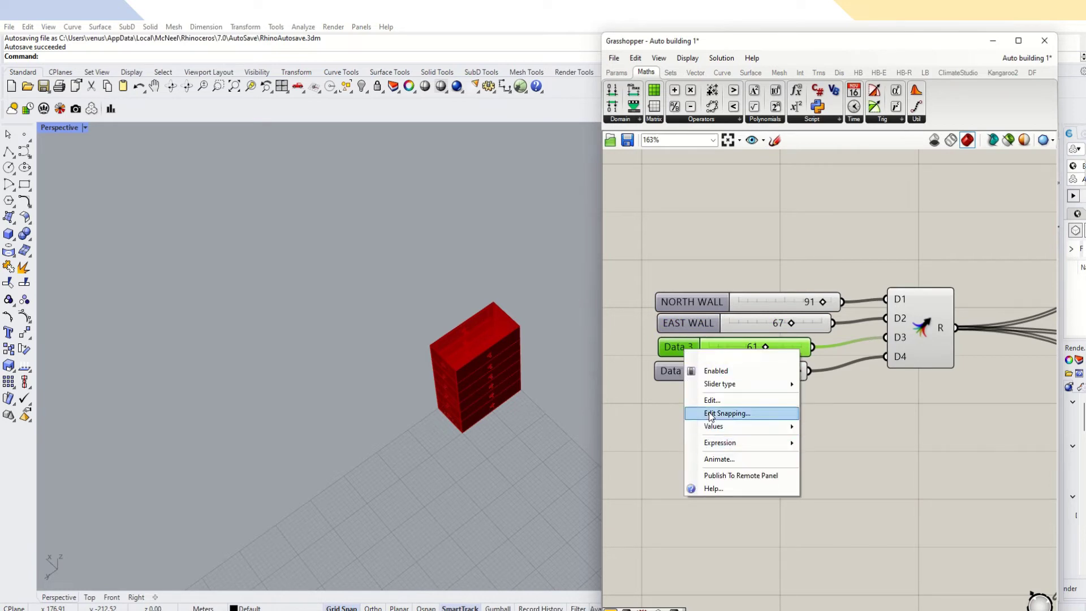
pyautogui.write('S')
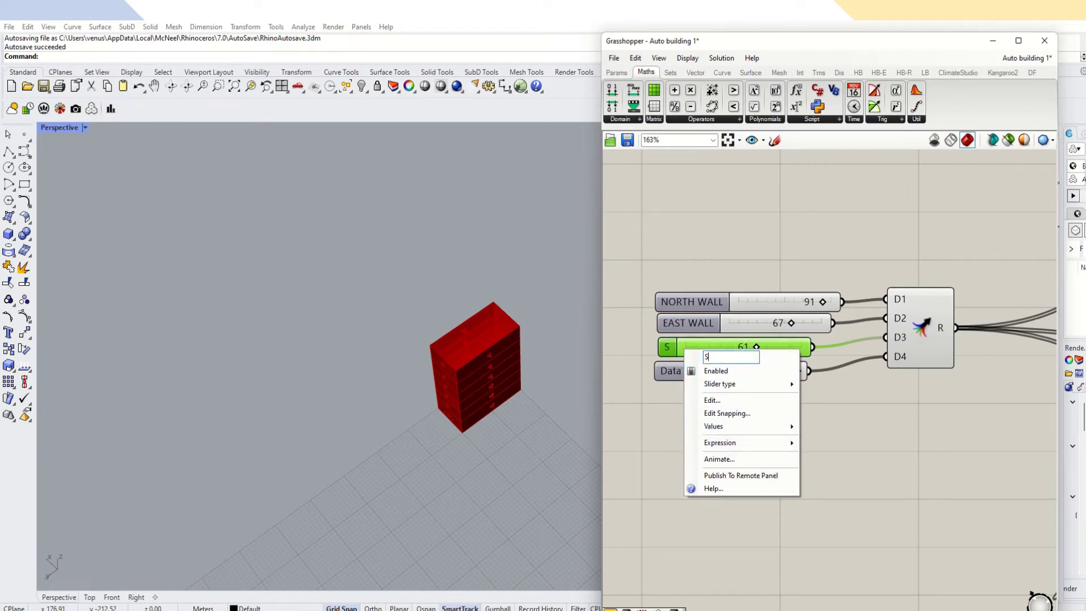
pyautogui.write('OUTH')
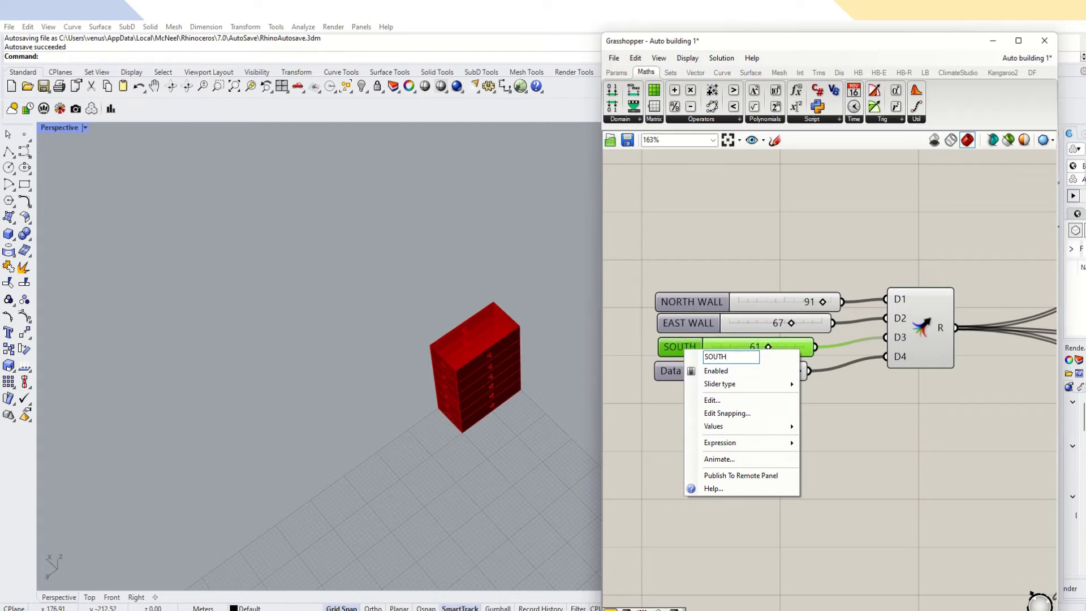
pyautogui.write(' WALL')
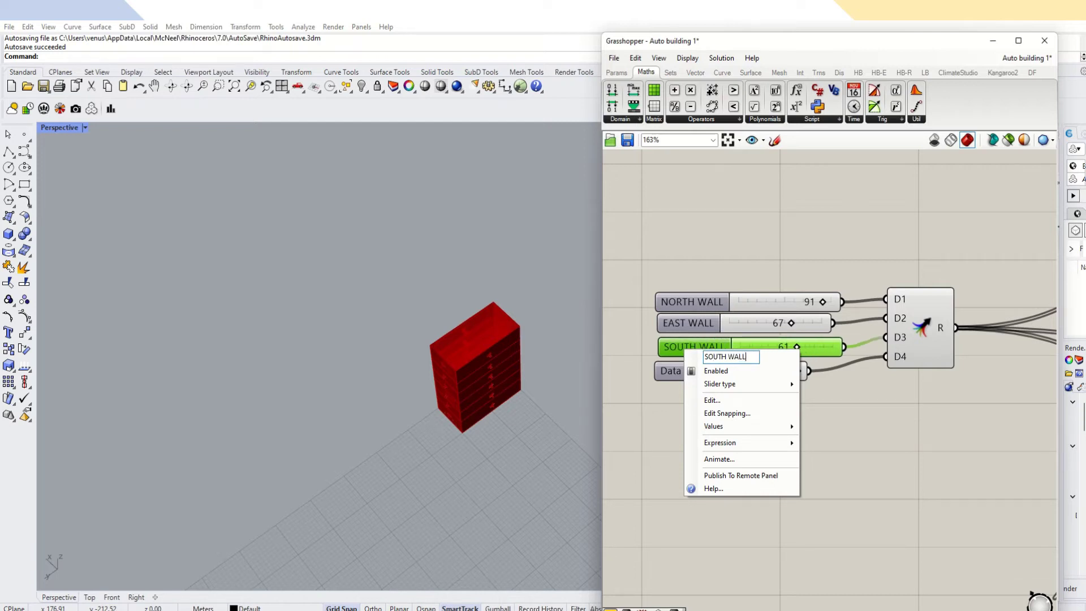
pyautogui.press('Return')
# Duplicate the third wall component set and place the copy directly below the original.
pyautogui.scroll(-10, 695, 294)
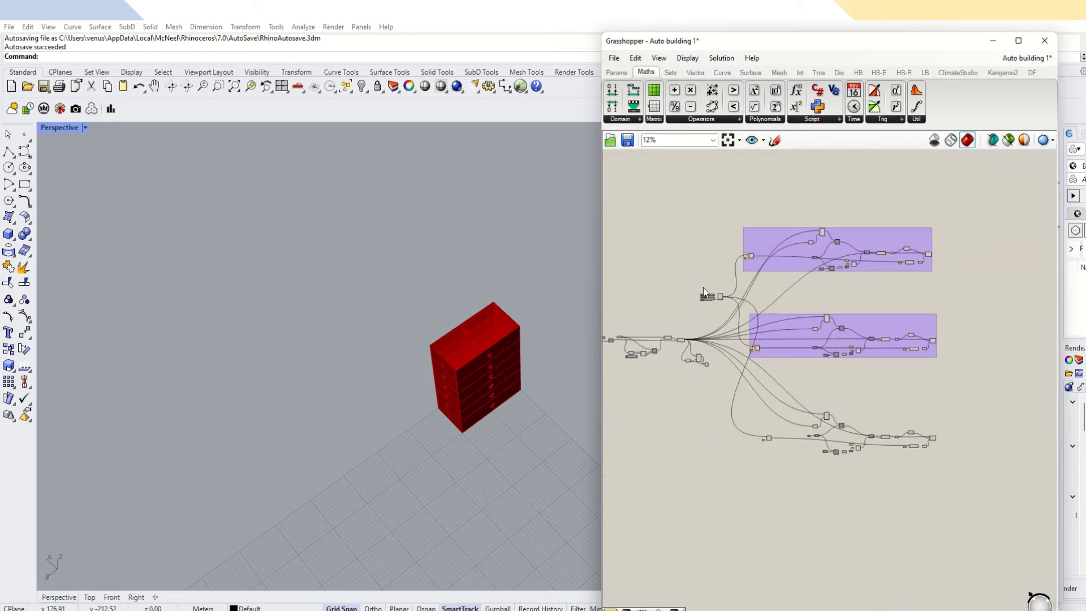
pyautogui.scroll(3, 795, 470)
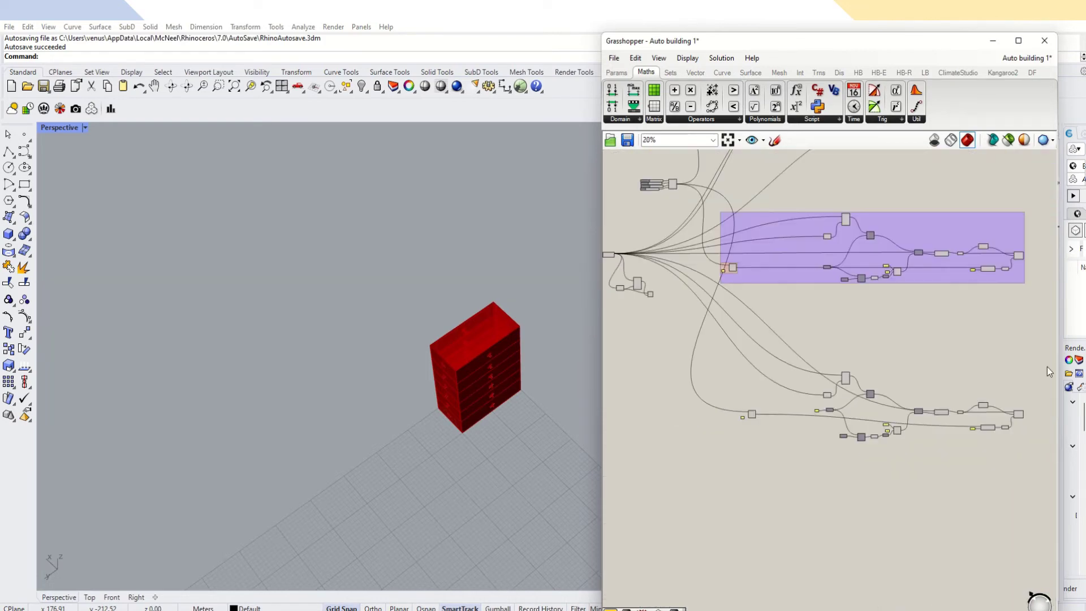
pyautogui.moveTo(1047, 367); pyautogui.dragTo(736, 456)
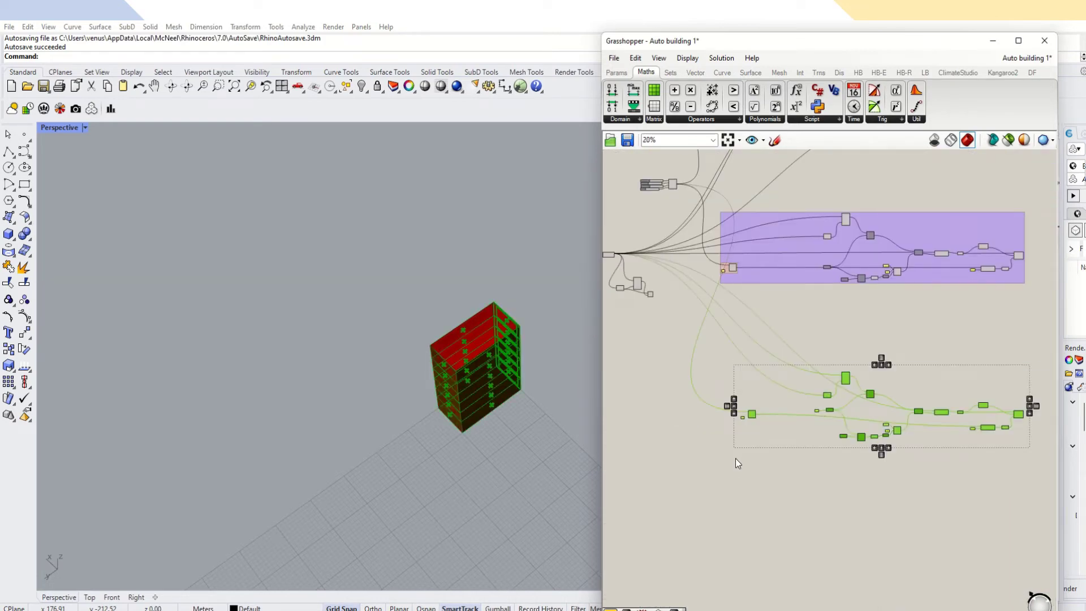
pyautogui.hotkey('ctrl', 'c')
pyautogui.hotkey('ctrl', 'v')
pyautogui.moveTo(827, 396); pyautogui.dragTo(830, 527)
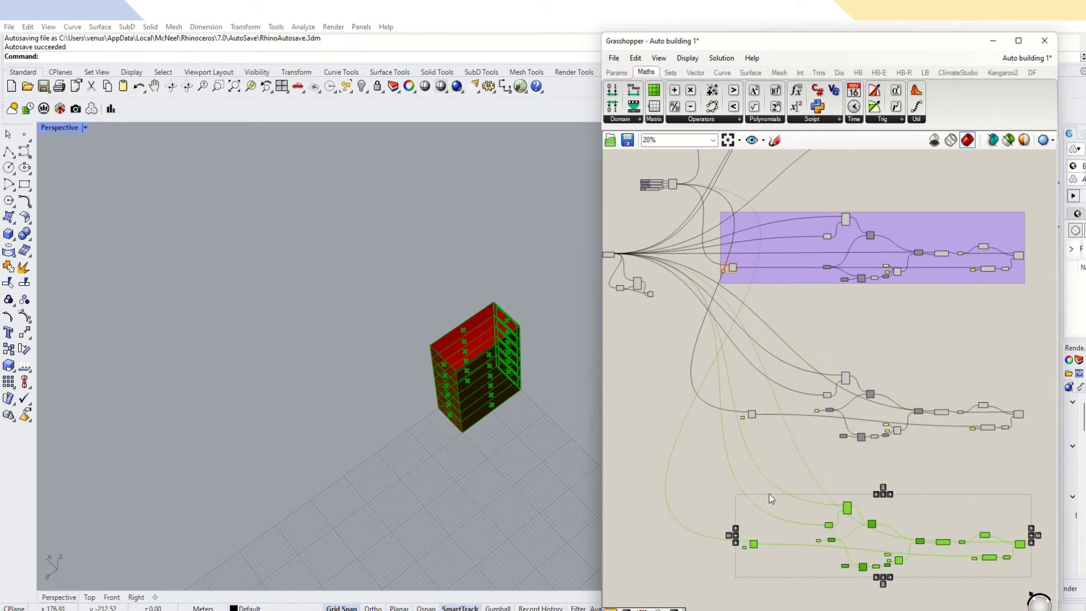
# Group all components of the third wall set, leaving the new copy below it out.
pyautogui.click(787, 469)
pyautogui.moveTo(1030, 392); pyautogui.dragTo(735, 452)
pyautogui.press('space')
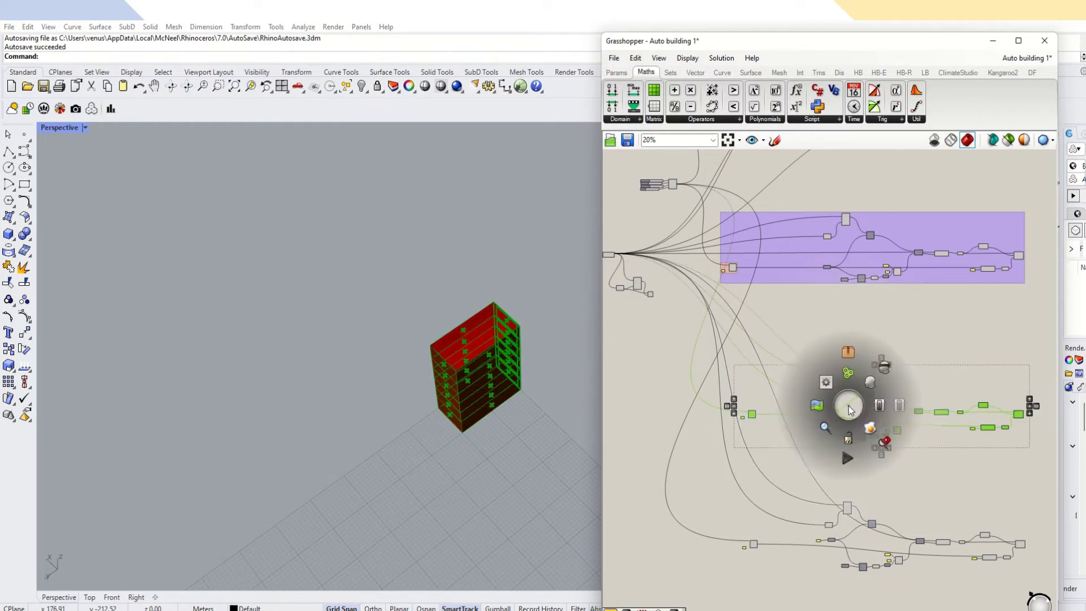
pyautogui.click(847, 375)
pyautogui.scroll(2, 745, 399)
pyautogui.scroll(6, 745, 399)
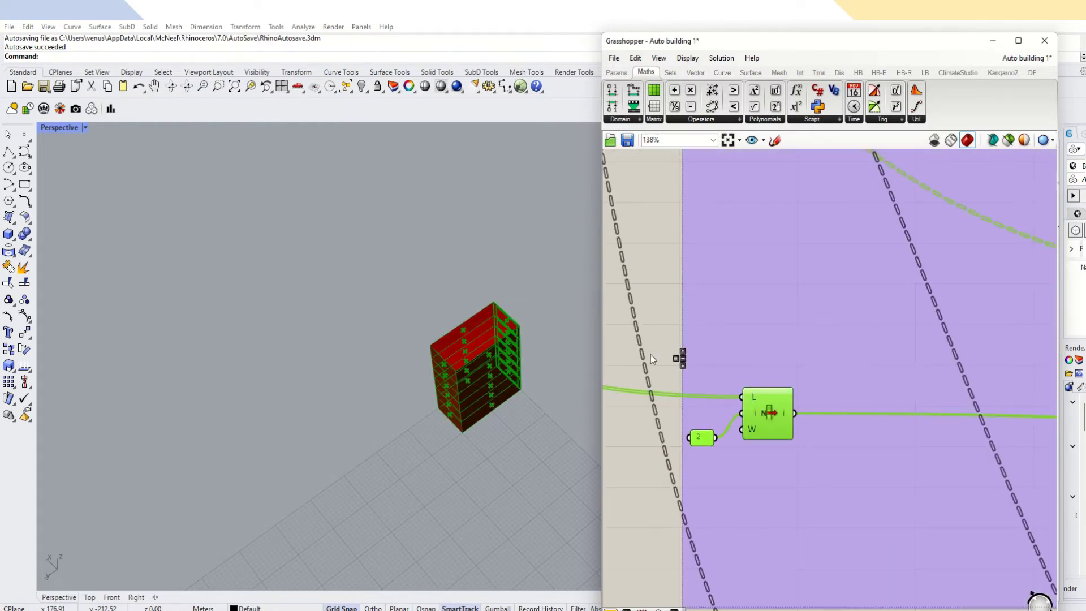
pyautogui.moveTo(654, 348); pyautogui.dragTo(813, 474)
pyautogui.rightClick(766, 418)
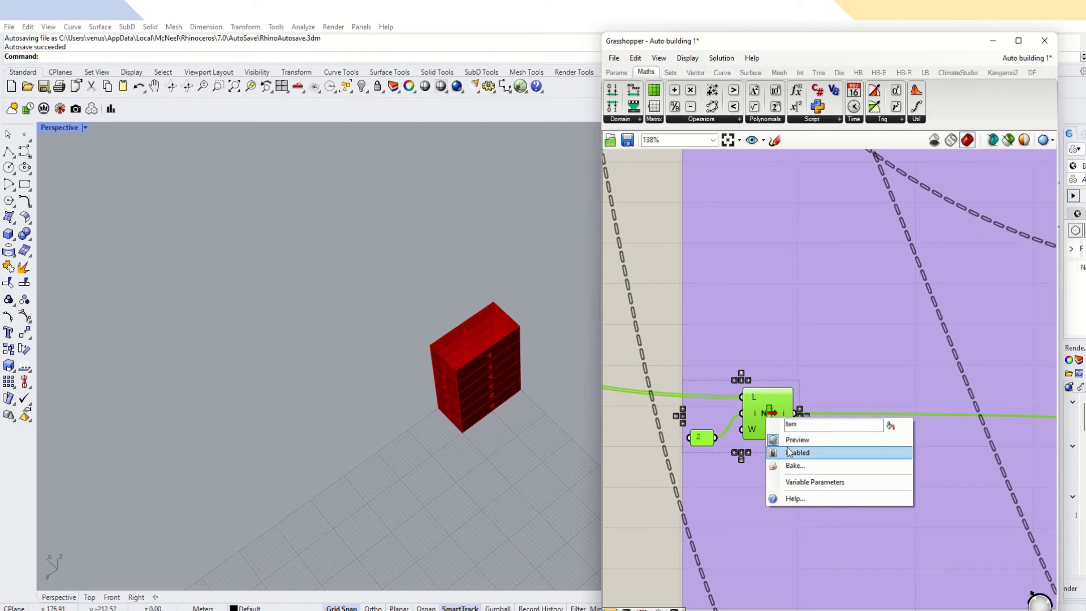
pyautogui.click(850, 369)
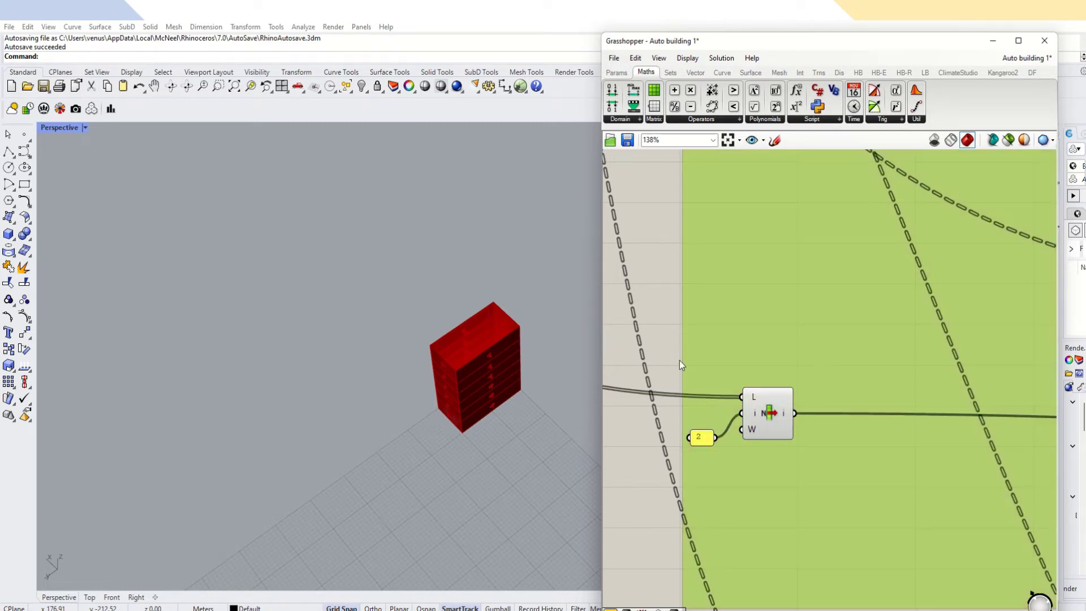
# Group the third set's List Item with its index panel and colour that group red.
pyautogui.moveTo(663, 356); pyautogui.dragTo(845, 481)
pyautogui.press('space')
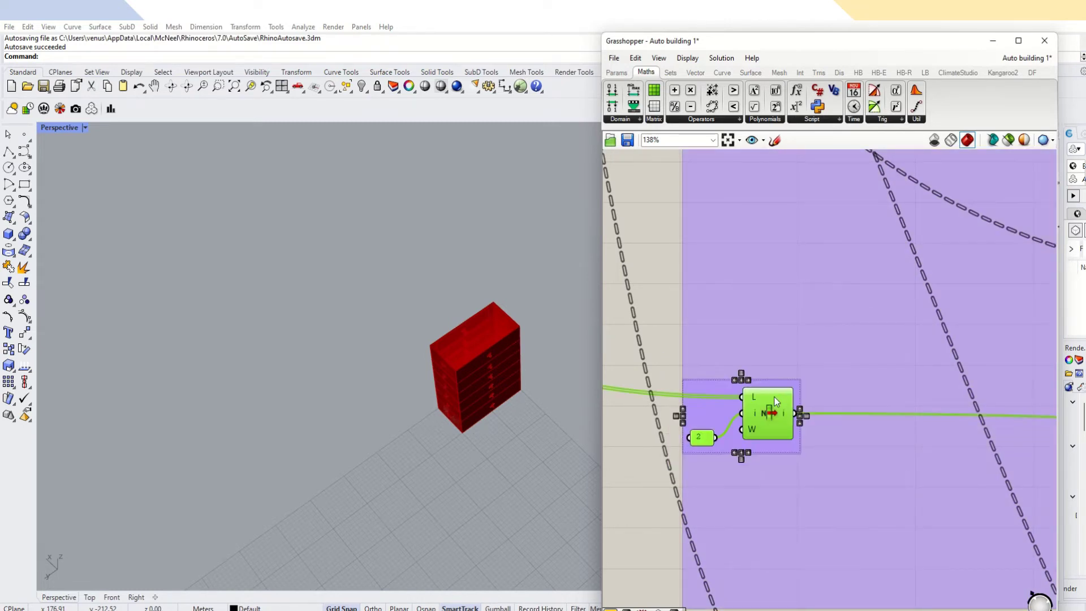
pyautogui.rightClick(762, 406)
pyautogui.rightClick(709, 424)
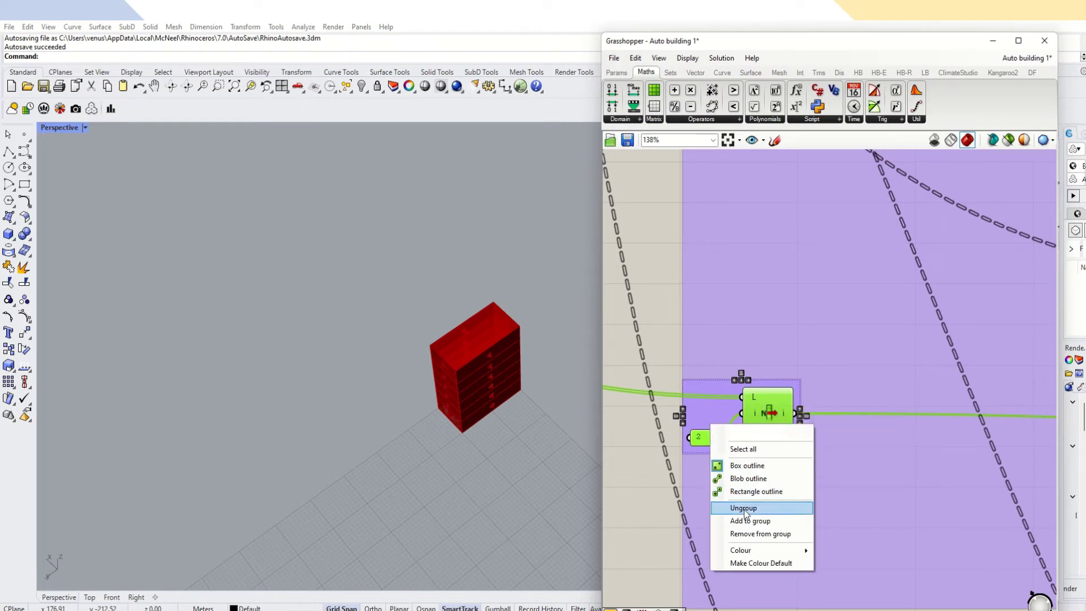
pyautogui.moveTo(747, 551)
pyautogui.moveTo(892, 552); pyautogui.dragTo(846, 557)
pyautogui.click(644, 550)
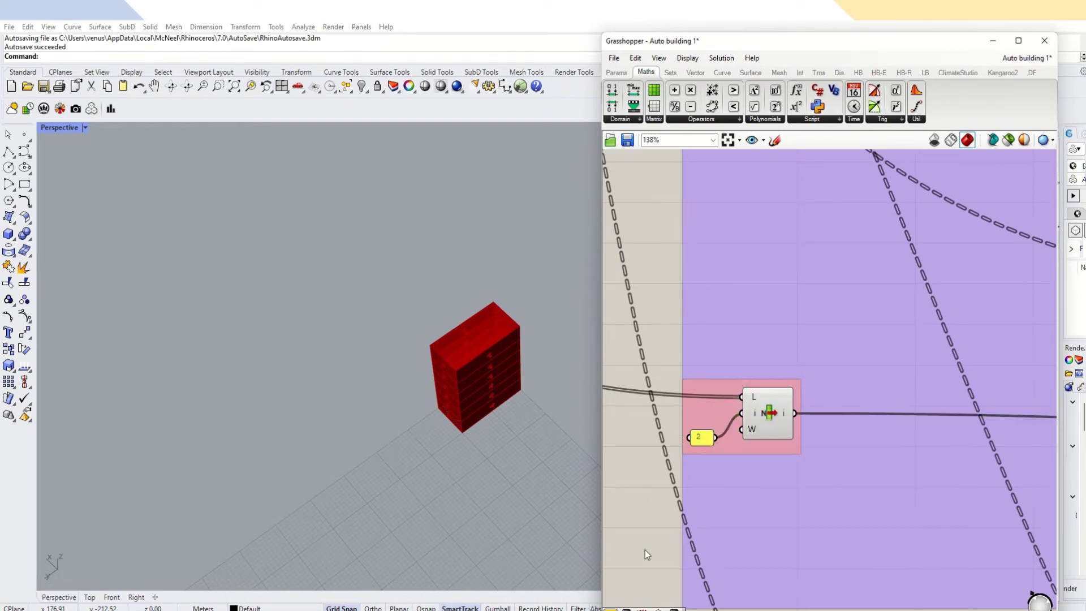
# Set the index panel of the fourth set's List Item to 3.
pyautogui.scroll(-6, 719, 328)
pyautogui.scroll(10, 728, 577)
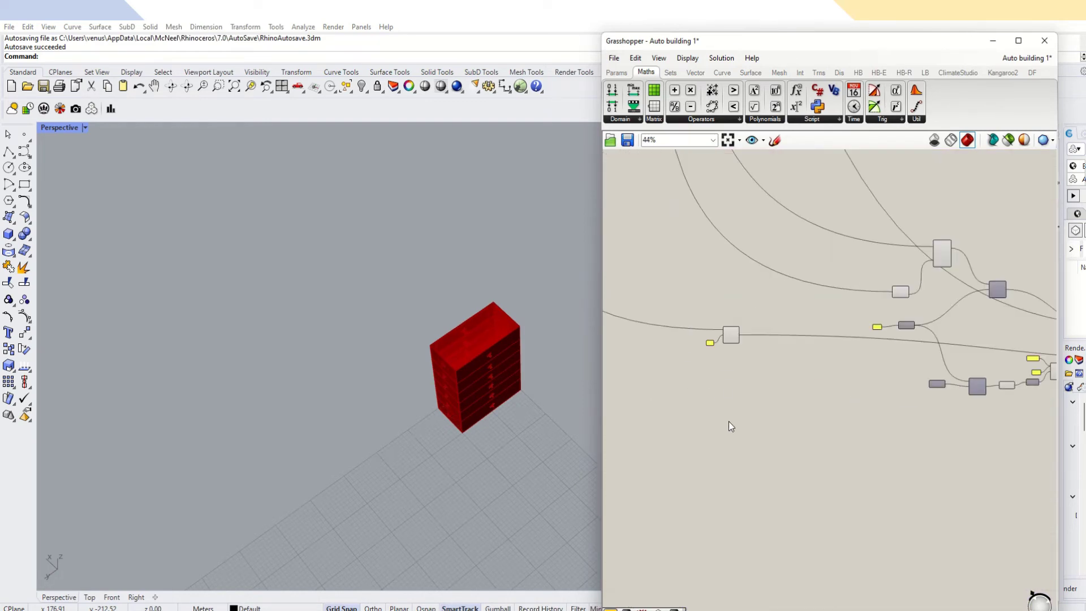
pyautogui.doubleClick(697, 338)
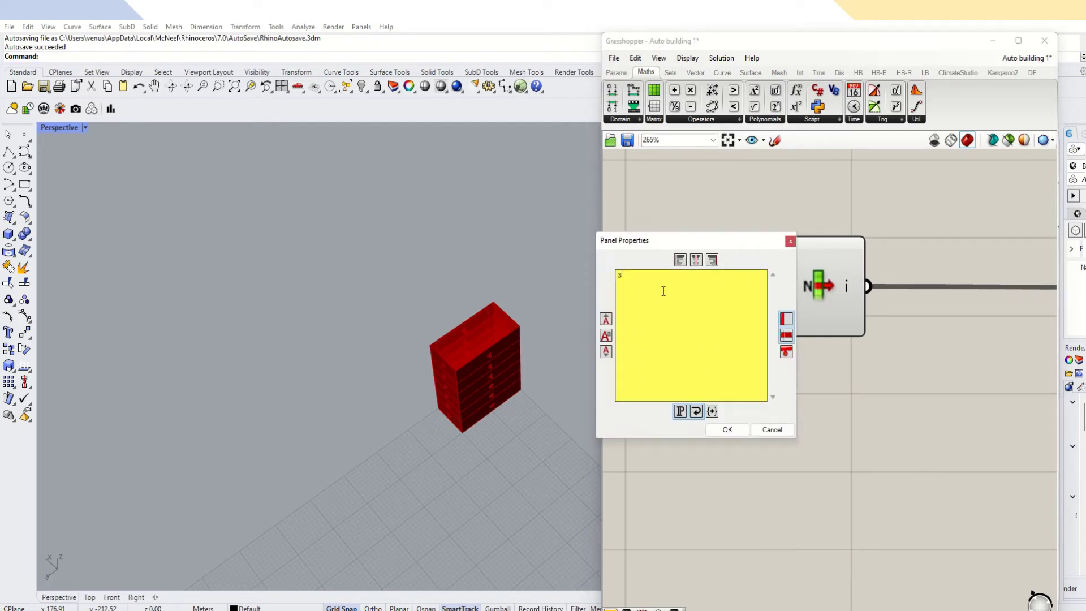
pyautogui.click(728, 429)
# Replace the fourth set's upper Unit Y with a Unit Z that takes over its output wires and the -1 factor panel.
pyautogui.scroll(-7, 730, 399)
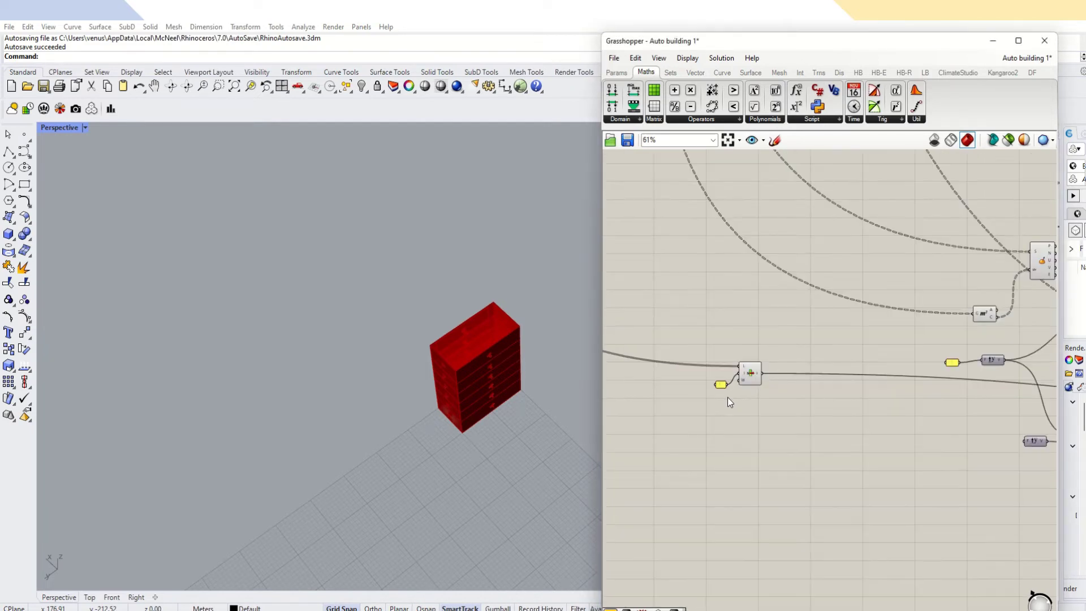
pyautogui.scroll(-2, 735, 394)
pyautogui.scroll(8, 847, 397)
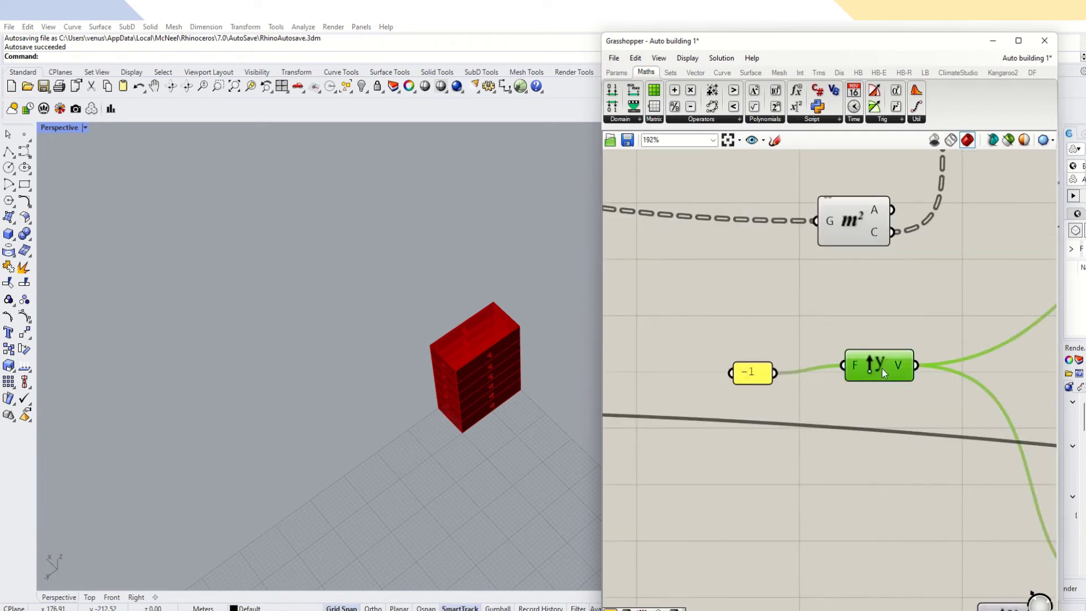
pyautogui.click(880, 412)
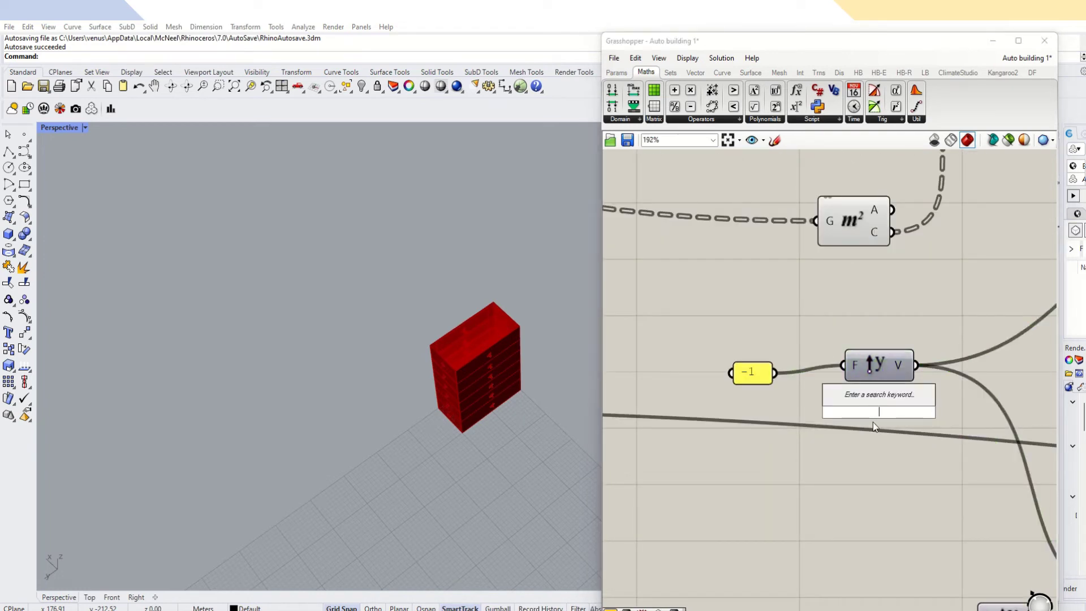
pyautogui.write('unit z')
pyautogui.click(868, 402)
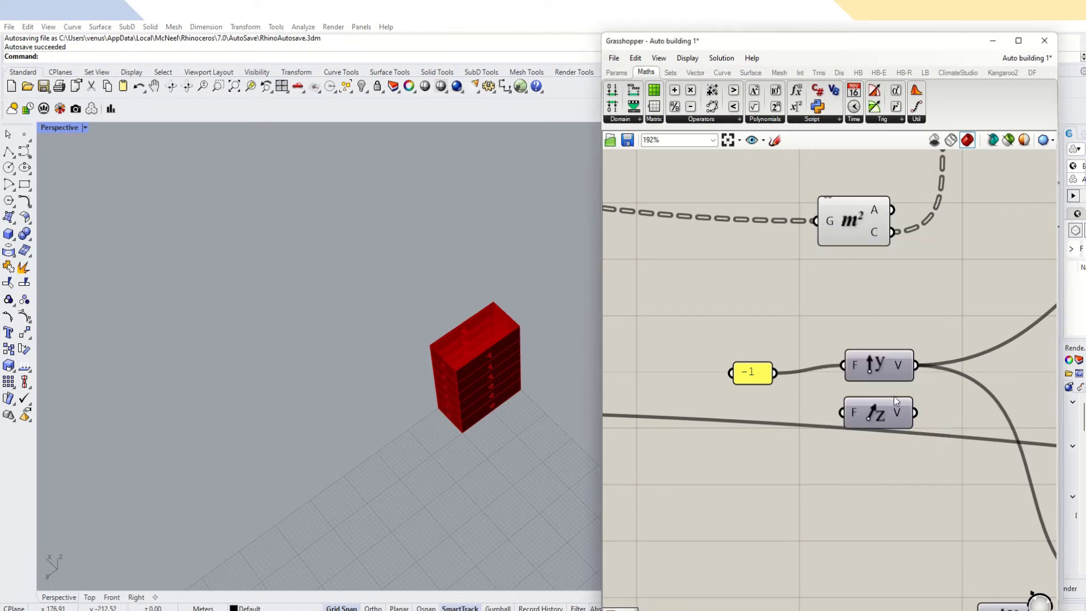
pyautogui.keyDown('ctrl'); pyautogui.keyDown('shift'); pyautogui.moveTo(924, 366); pyautogui.dragTo(918, 420); pyautogui.keyUp('shift'); pyautogui.keyUp('ctrl')
pyautogui.moveTo(774, 373); pyautogui.dragTo(842, 413)
pyautogui.moveTo(949, 358); pyautogui.dragTo(828, 375)
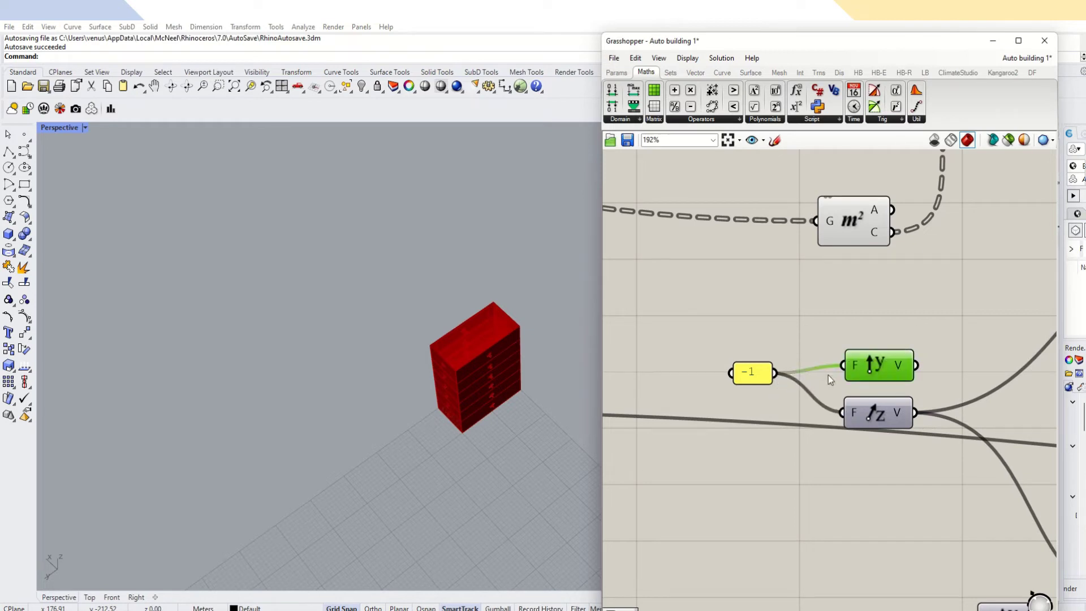
pyautogui.press('Delete')
# Select the fourth set's Scale component to check its wall outline preview.
pyautogui.scroll(-8, 828, 375)
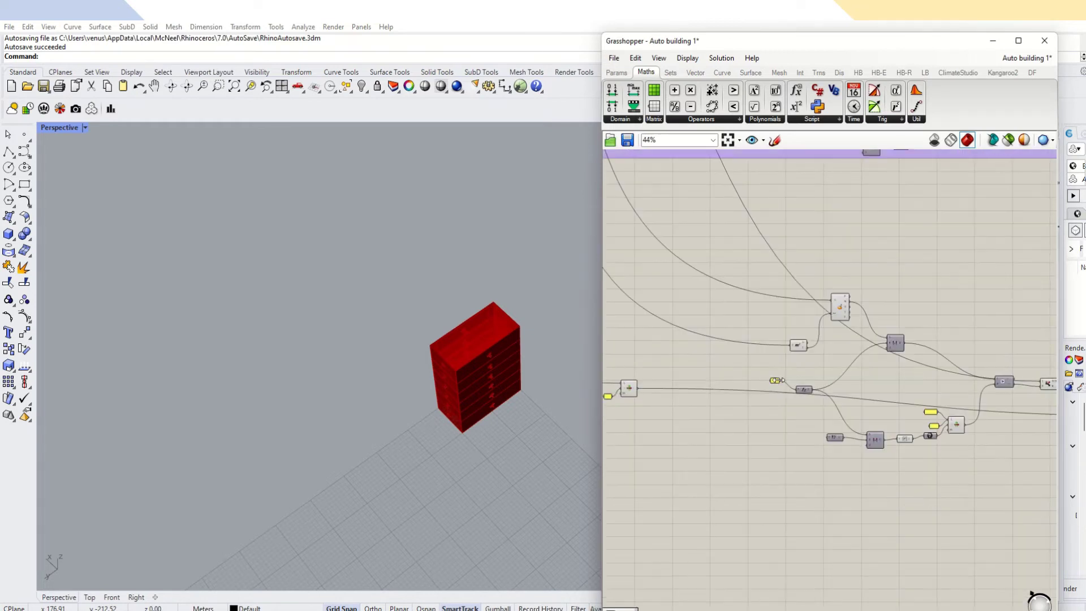
pyautogui.scroll(2, 946, 387)
pyautogui.click(934, 386)
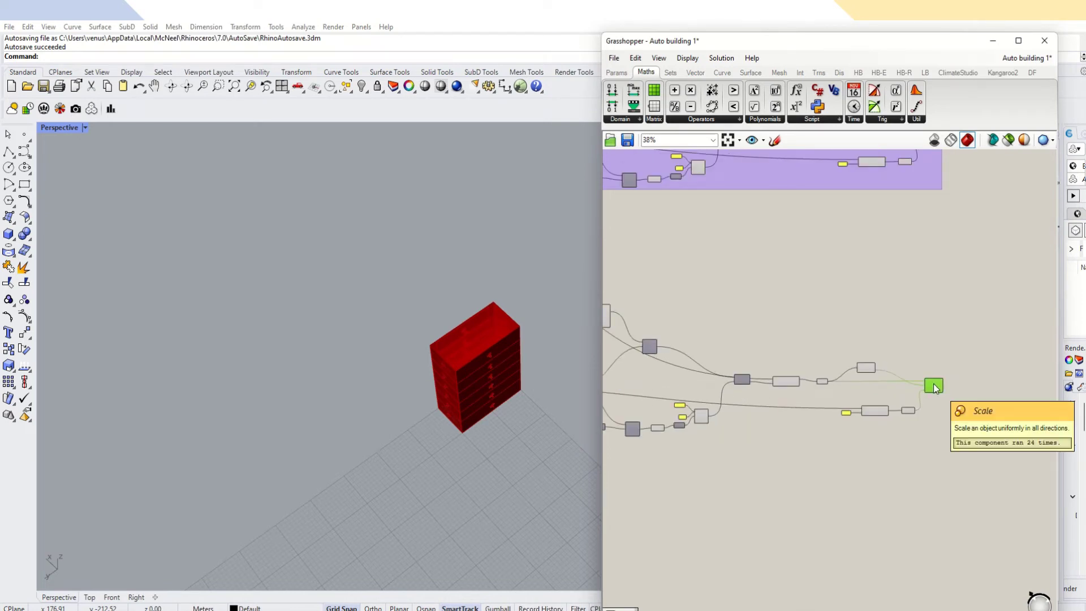
pyautogui.scroll(3, 935, 386)
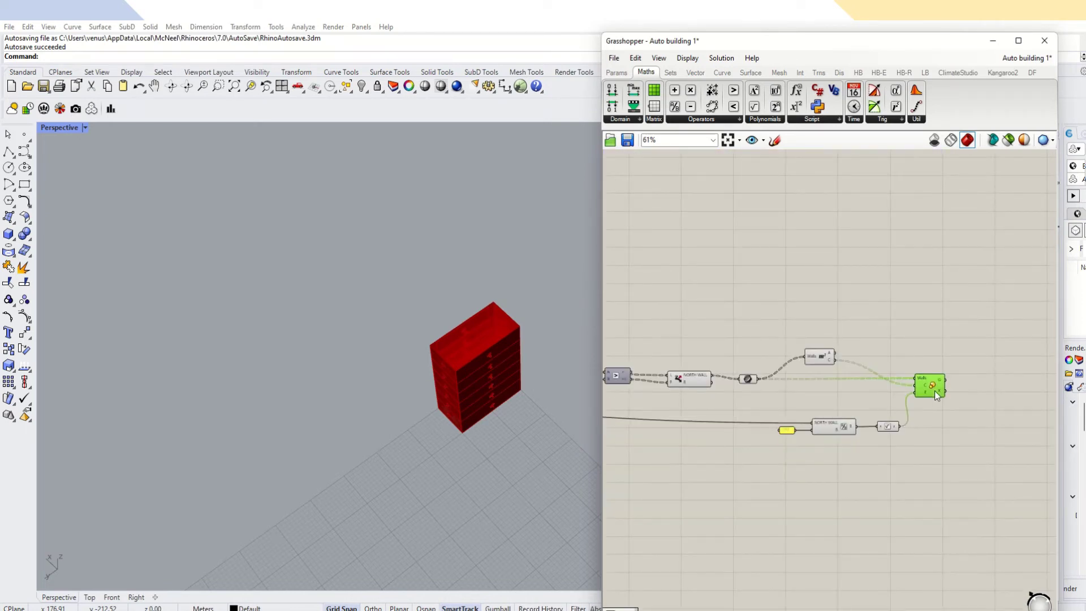
pyautogui.scroll(-6, 931, 411)
# Make the -1 panel beside the fourth set's Unit Z taller.
pyautogui.scroll(3, 804, 402)
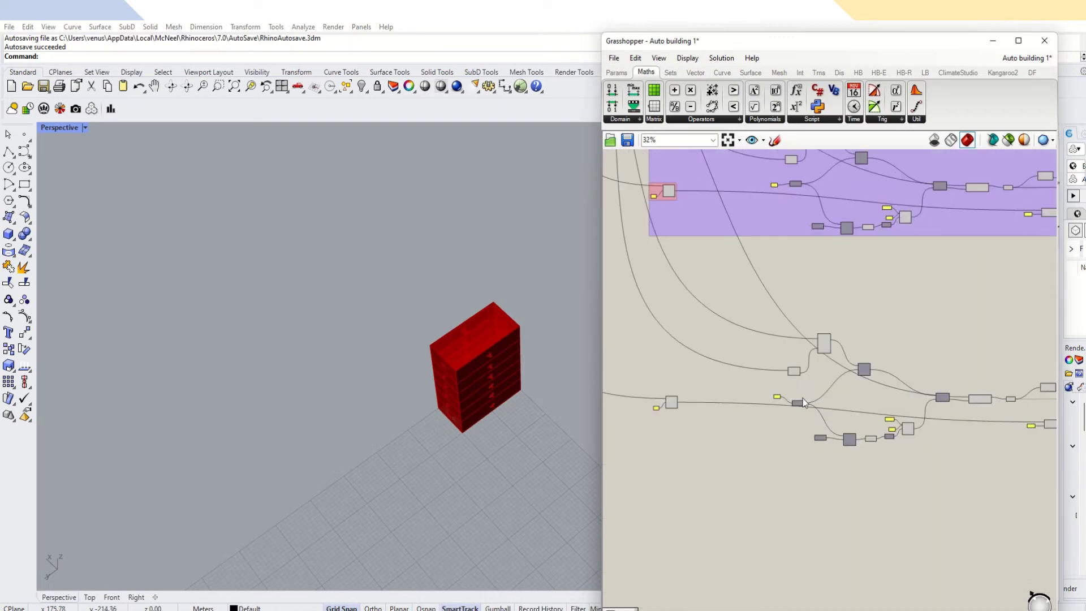
pyautogui.scroll(8, 803, 402)
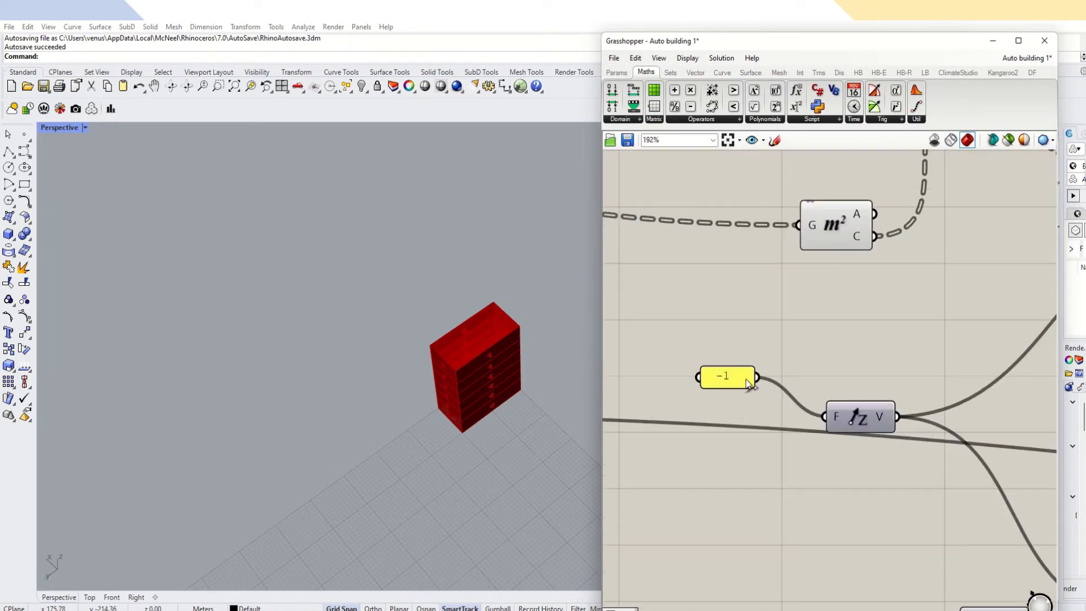
pyautogui.moveTo(752, 388); pyautogui.dragTo(750, 409)
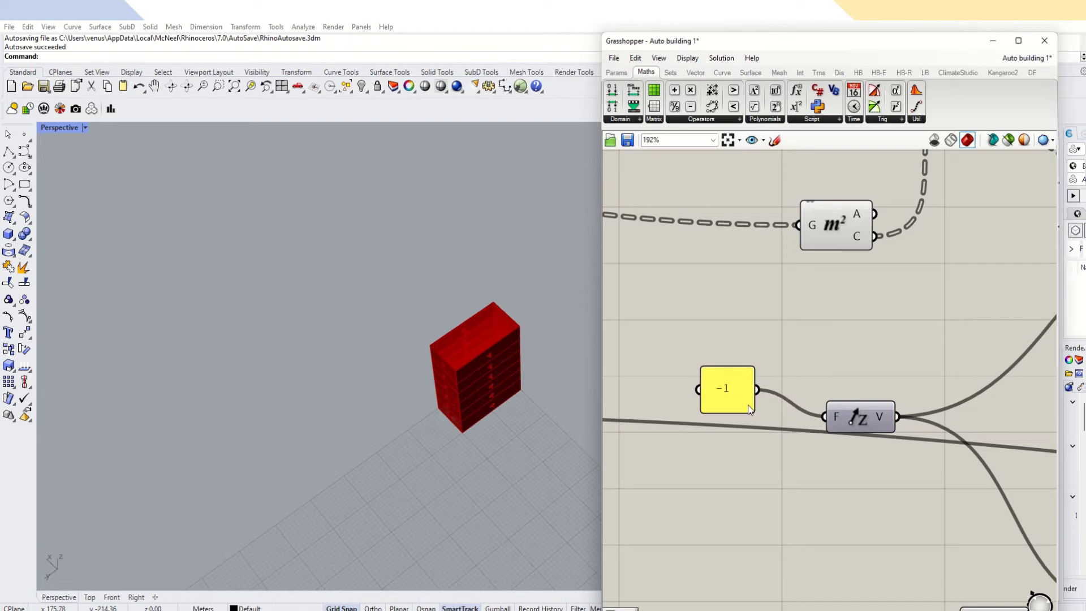
# Check the fourth set's List Item index and move its Scale component slightly up and to the left.
pyautogui.scroll(-5, 750, 409)
pyautogui.scroll(4, 657, 417)
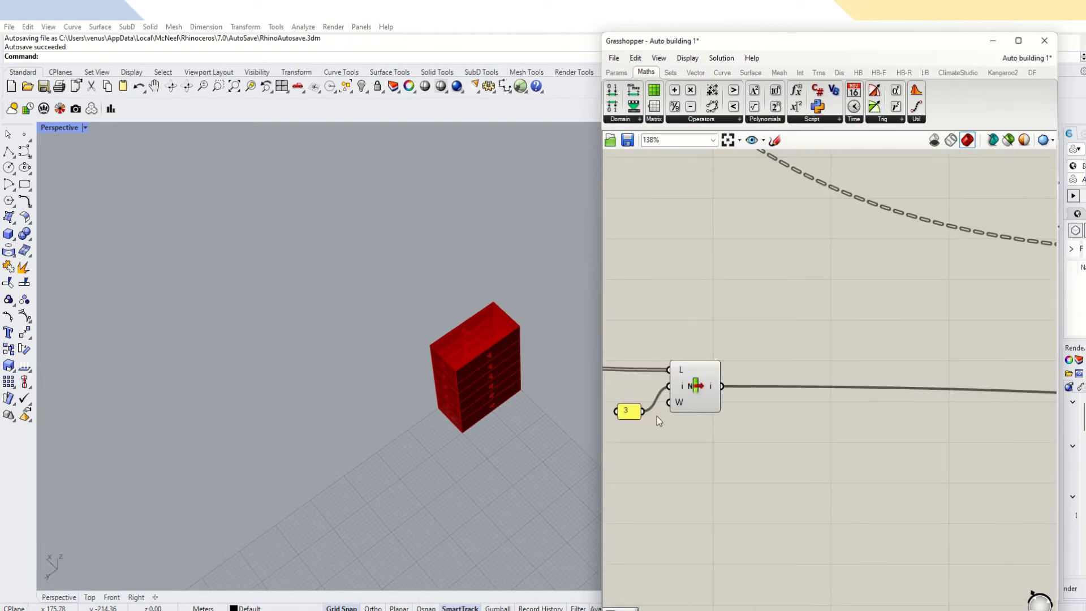
pyautogui.scroll(-6, 670, 417)
pyautogui.scroll(3, 943, 403)
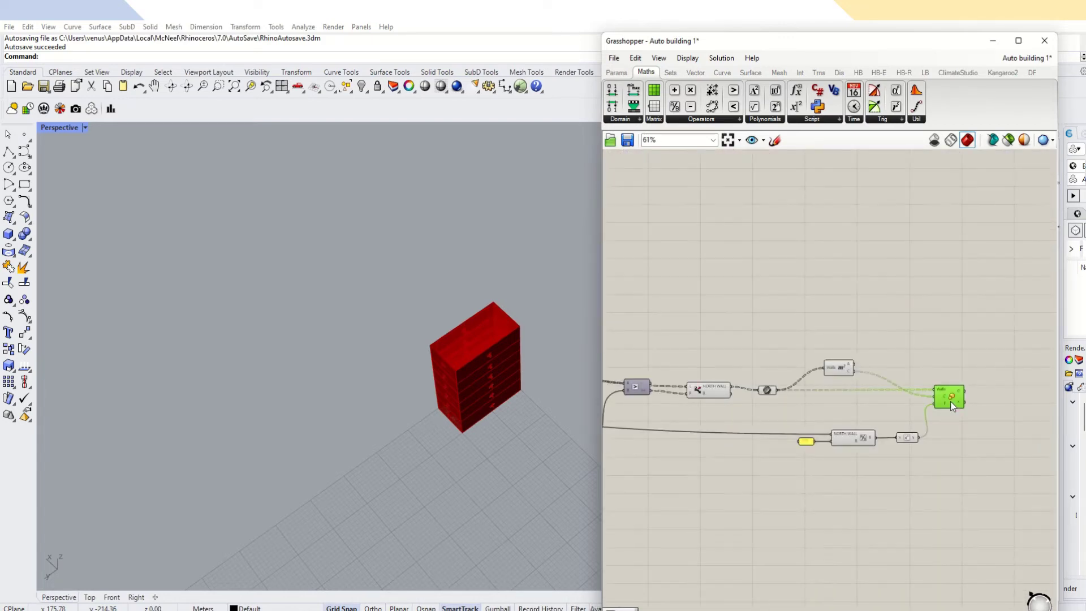
pyautogui.moveTo(950, 402)
pyautogui.mouseDown()
pyautogui.moveTo(955, 384)
pyautogui.moveTo(939, 390)
pyautogui.mouseUp()
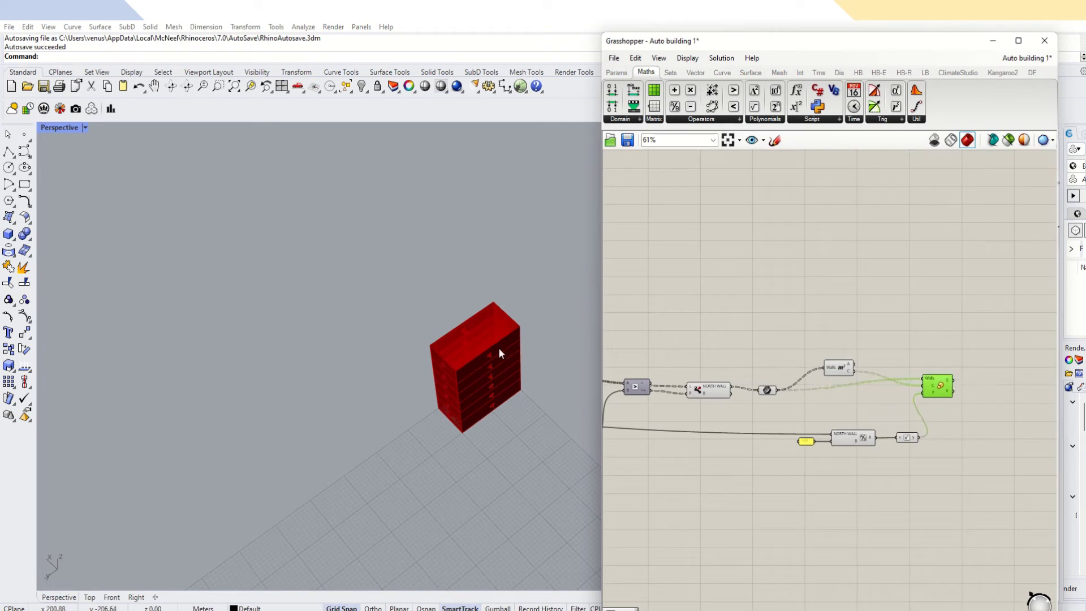
pyautogui.scroll(2, 498, 353)
# Set the Data 4 slider to 87.
pyautogui.scroll(-5, 979, 448)
pyautogui.scroll(2, 768, 314)
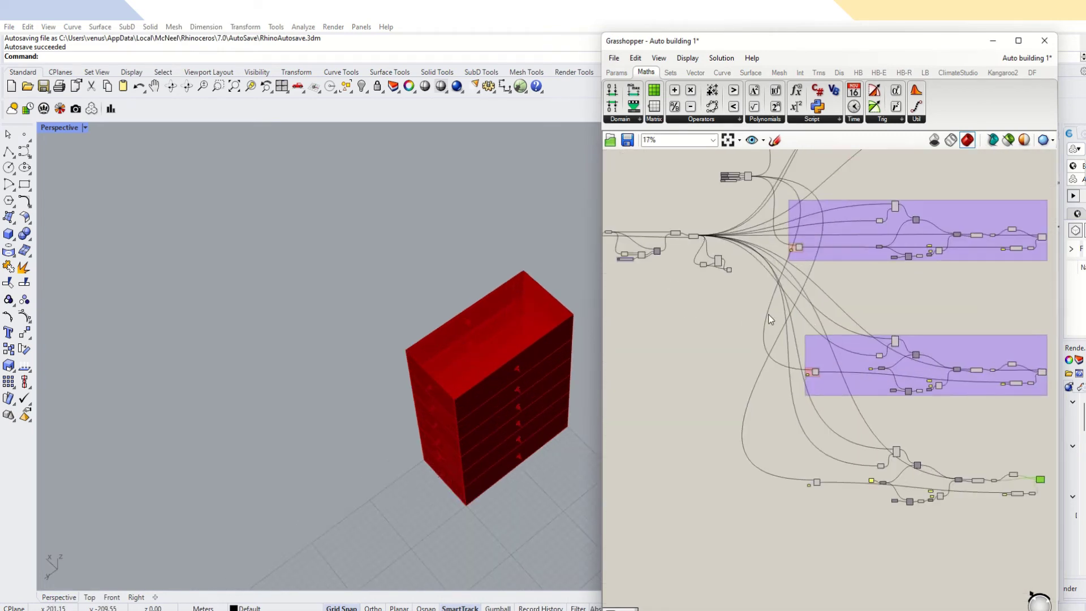
pyautogui.scroll(8, 727, 175)
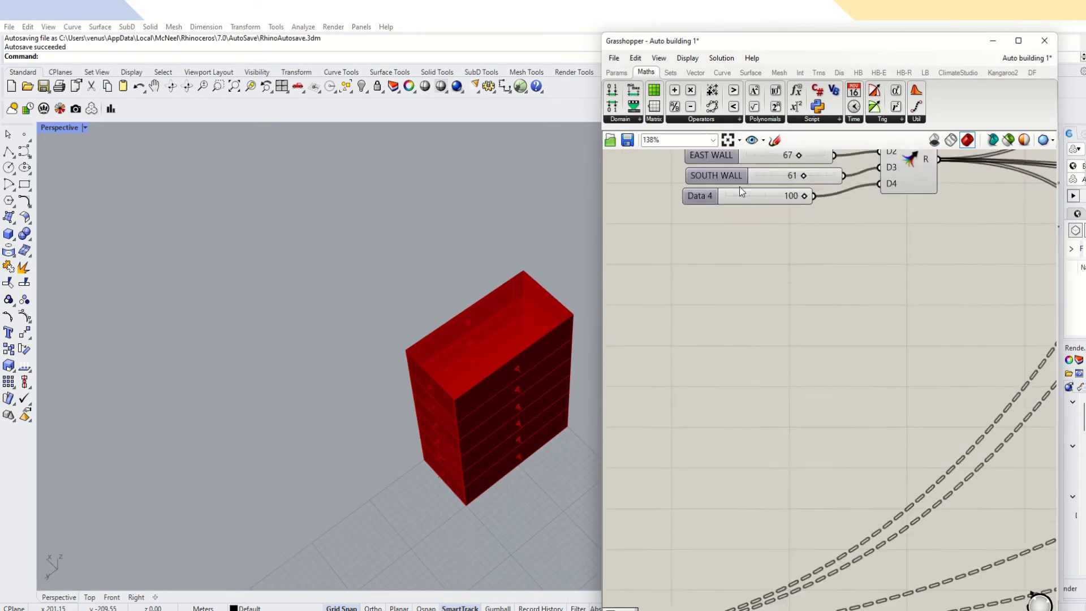
pyautogui.moveTo(835, 199)
pyautogui.mouseDown()
pyautogui.moveTo(764, 201)
pyautogui.moveTo(824, 201)
pyautogui.mouseUp()
pyautogui.scroll(-8, 752, 221)
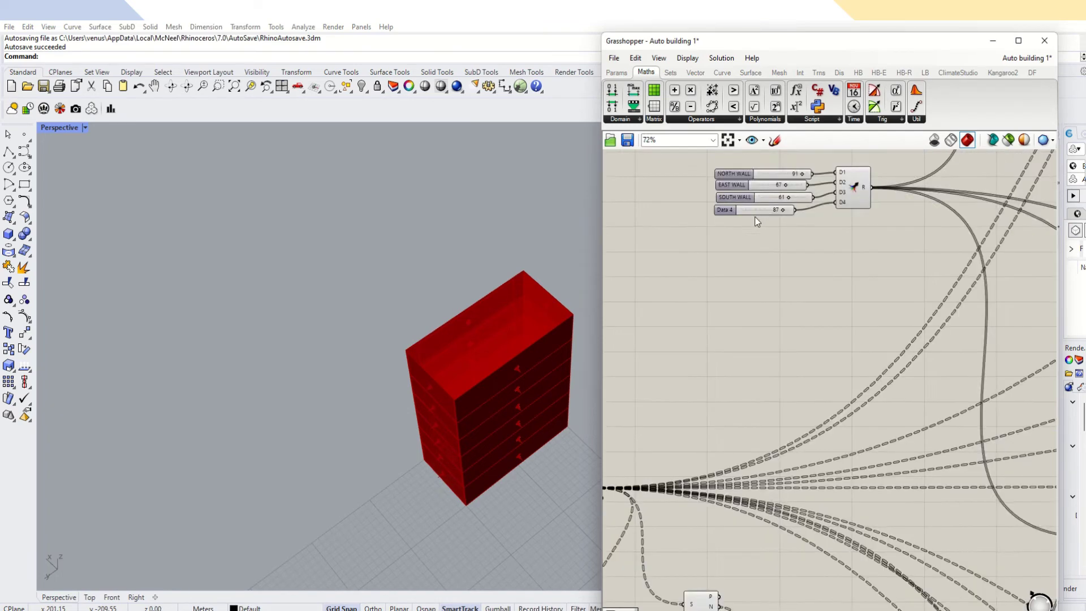
# Align the fourth set's Unit Z component with the -1 panel beside it.
pyautogui.scroll(9, 826, 347)
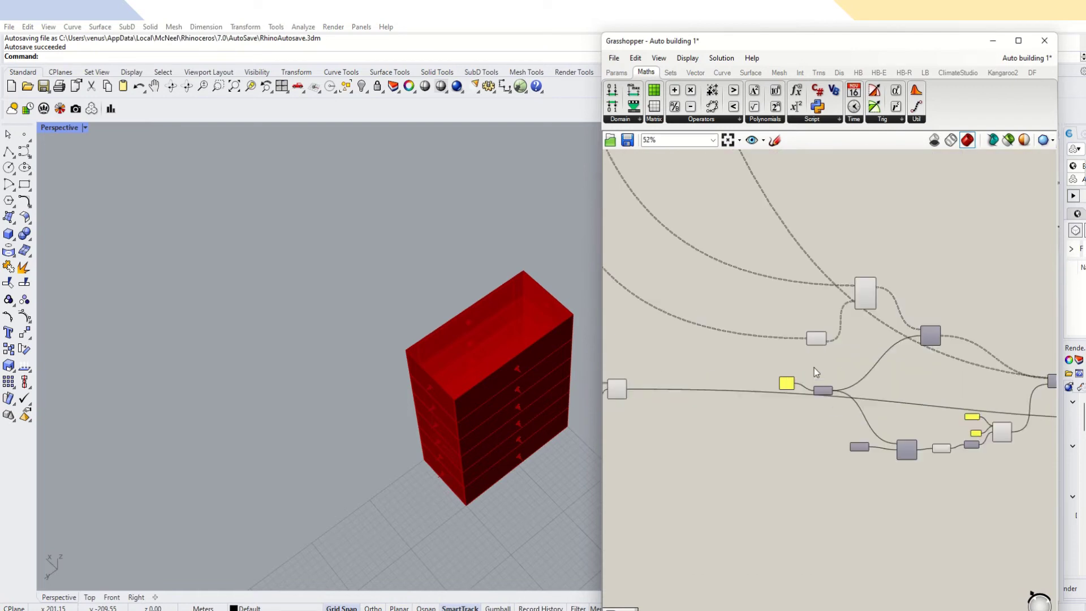
pyautogui.moveTo(845, 411); pyautogui.dragTo(837, 388)
pyautogui.scroll(-5, 849, 406)
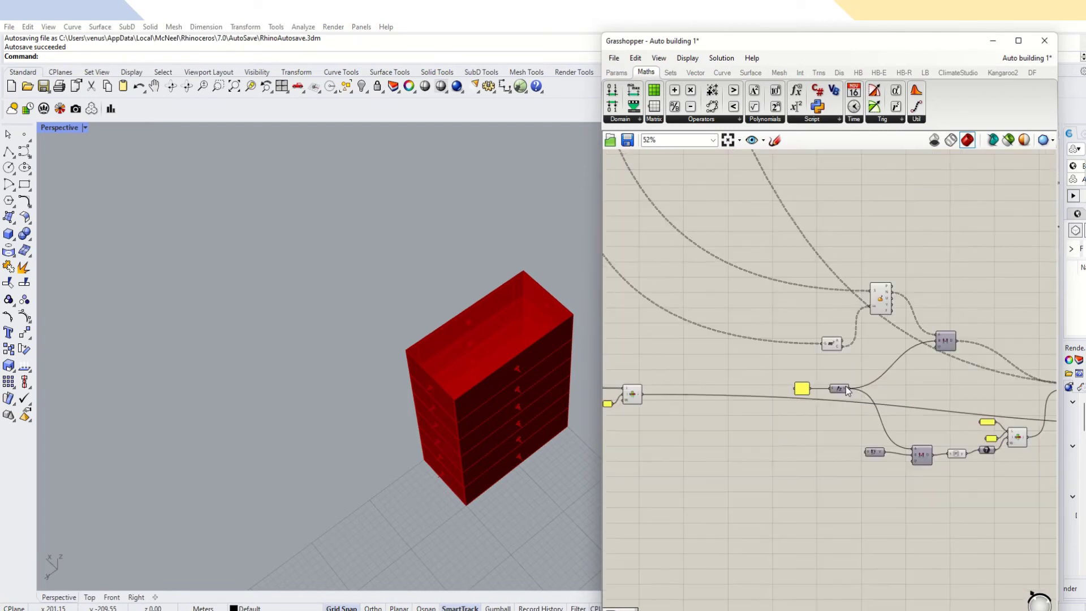
# Compare the unit vector components in the other wall groups with those of the fourth set.
pyautogui.middleClick(830, 300)
pyautogui.moveTo(905, 189); pyautogui.dragTo(861, 347, button='right')
pyautogui.scroll(4, 752, 221)
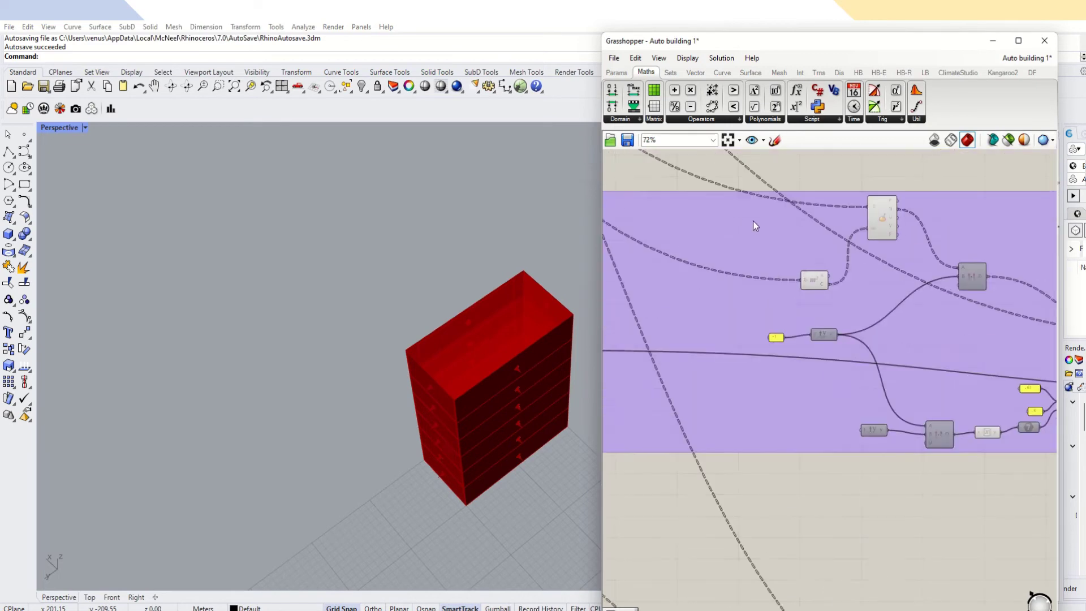
pyautogui.scroll(-6, 794, 326)
pyautogui.scroll(5, 803, 287)
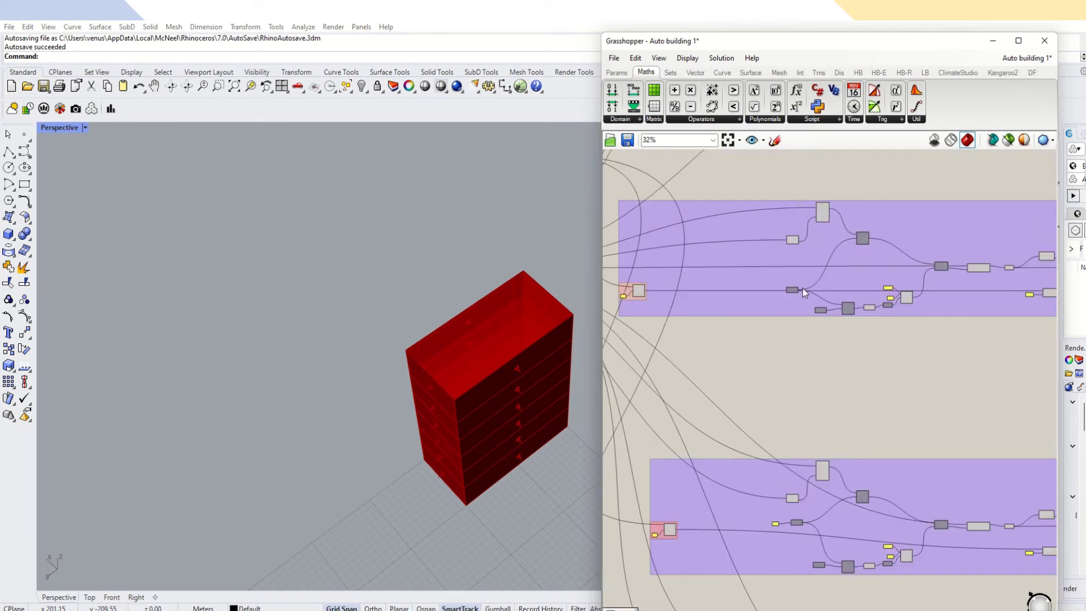
pyautogui.scroll(-6, 798, 291)
pyautogui.scroll(-2, 795, 294)
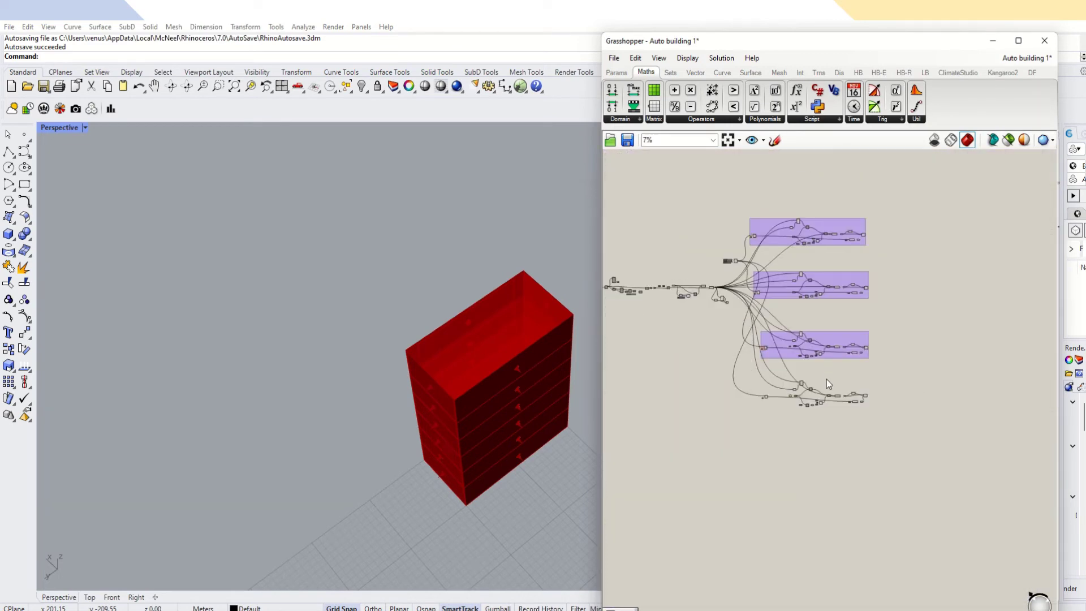
# Replace the fourth set's Unit Z with a Unit X component, fed by the -1 panel and carrying over the existing output wires.
pyautogui.scroll(10, 826, 379)
pyautogui.doubleClick(748, 382)
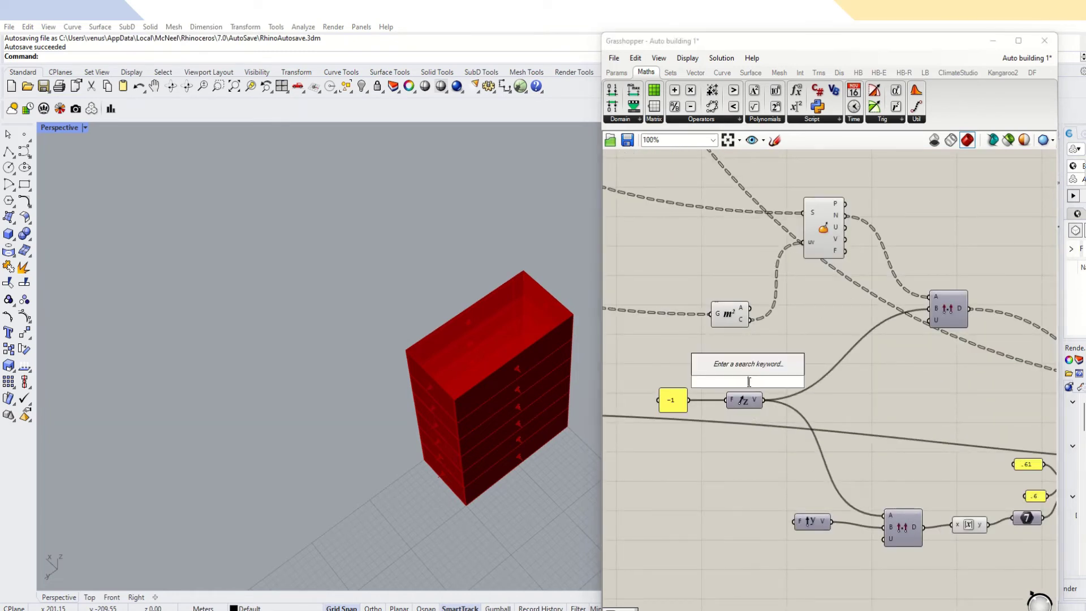
pyautogui.write('unit x')
pyautogui.press('Return')
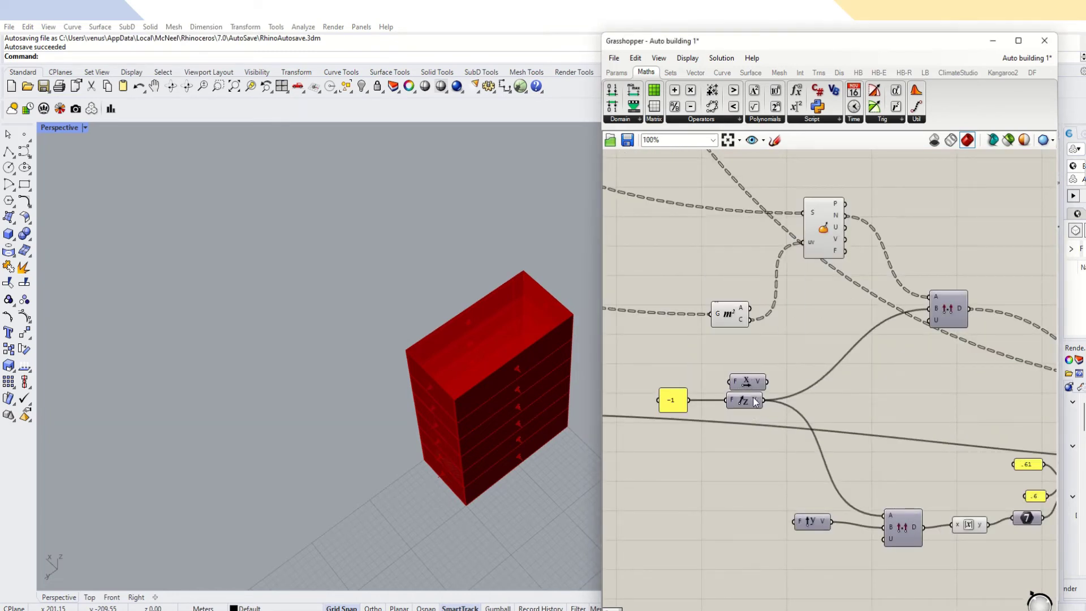
pyautogui.keyDown('ctrl'); pyautogui.keyDown('shift'); pyautogui.moveTo(765, 400); pyautogui.dragTo(709, 382); pyautogui.keyUp('shift'); pyautogui.keyUp('ctrl')
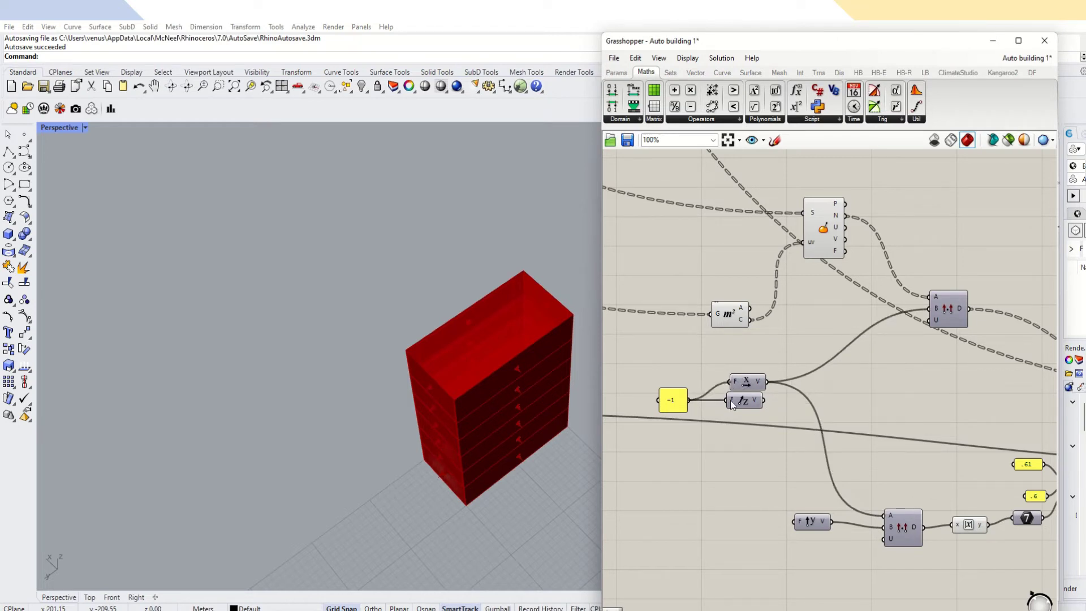
pyautogui.click(739, 402)
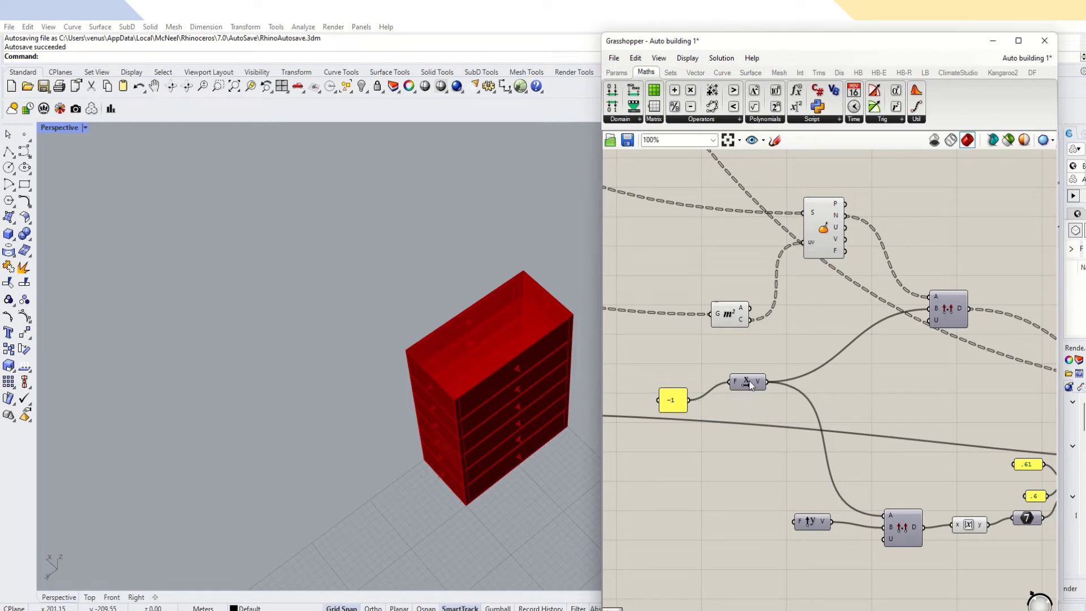
pyautogui.click(747, 383)
# Select the fourth set's Scale component to check which wall its outlines preview on.
pyautogui.scroll(-3, 729, 381)
pyautogui.scroll(1, 884, 378)
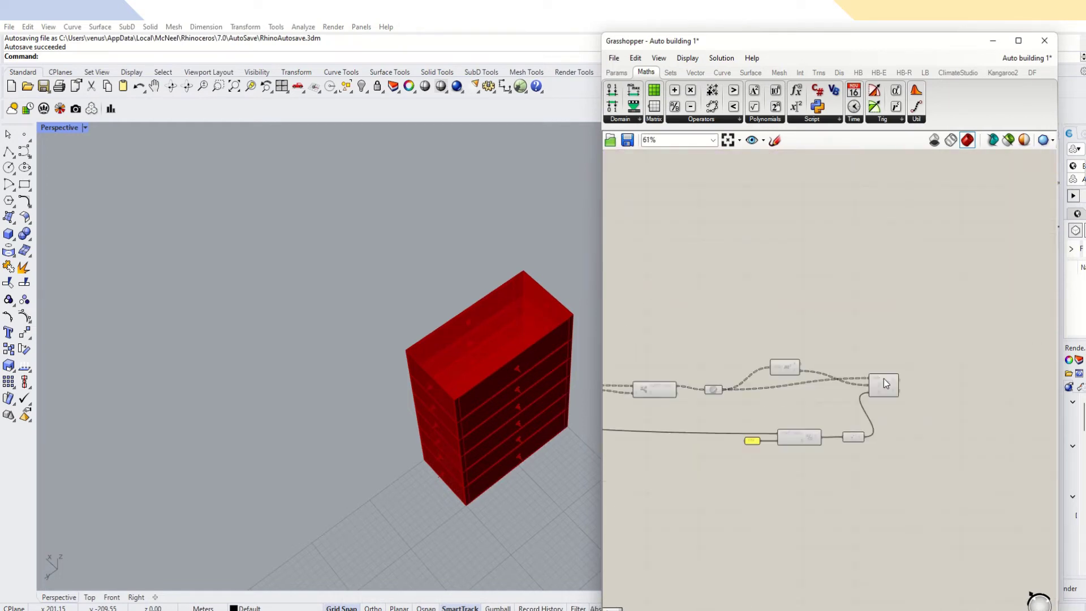
pyautogui.click(884, 384)
pyautogui.scroll(-3, 759, 380)
pyautogui.moveTo(759, 379); pyautogui.dragTo(817, 363, button='right')
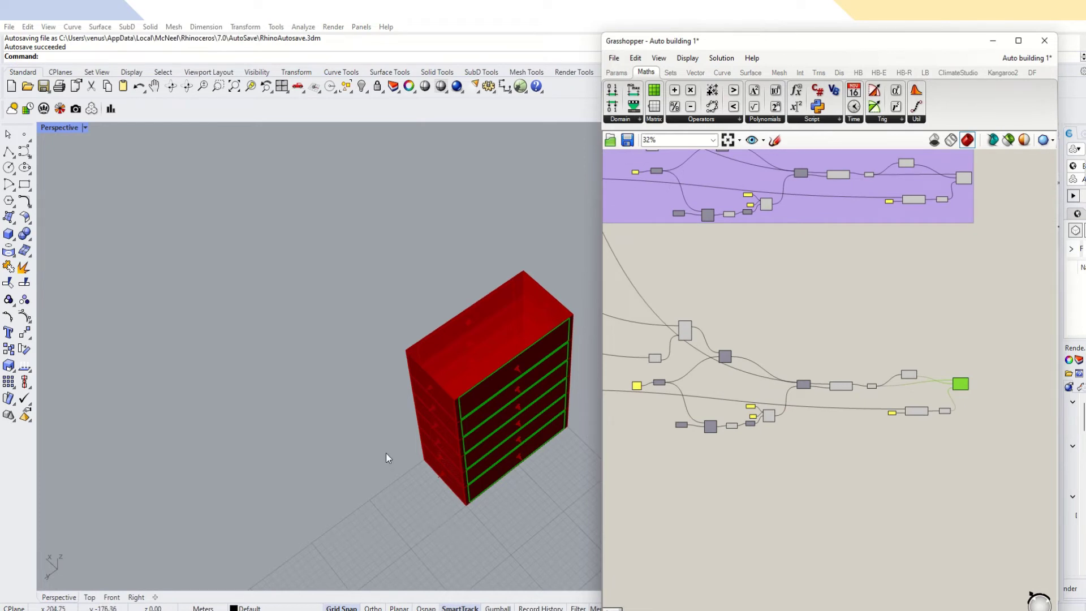
pyautogui.scroll(-2, 789, 462)
pyautogui.scroll(4, 679, 429)
pyautogui.scroll(-4, 851, 383)
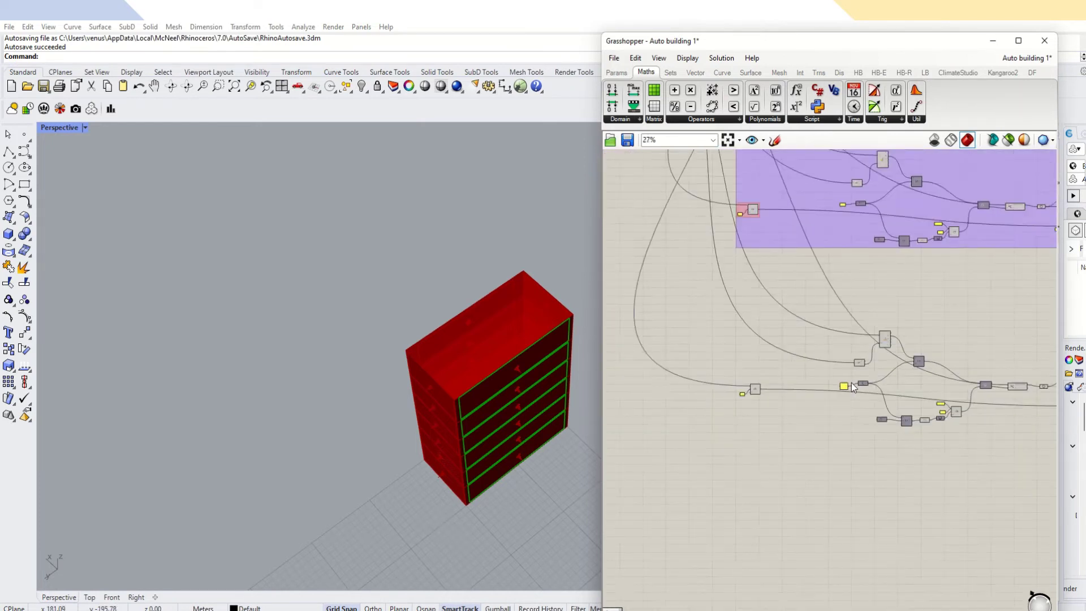
# Group all the components of the fourth set.
pyautogui.scroll(-3, 851, 382)
pyautogui.moveTo(999, 358); pyautogui.dragTo(762, 418)
pyautogui.middleClick(846, 378)
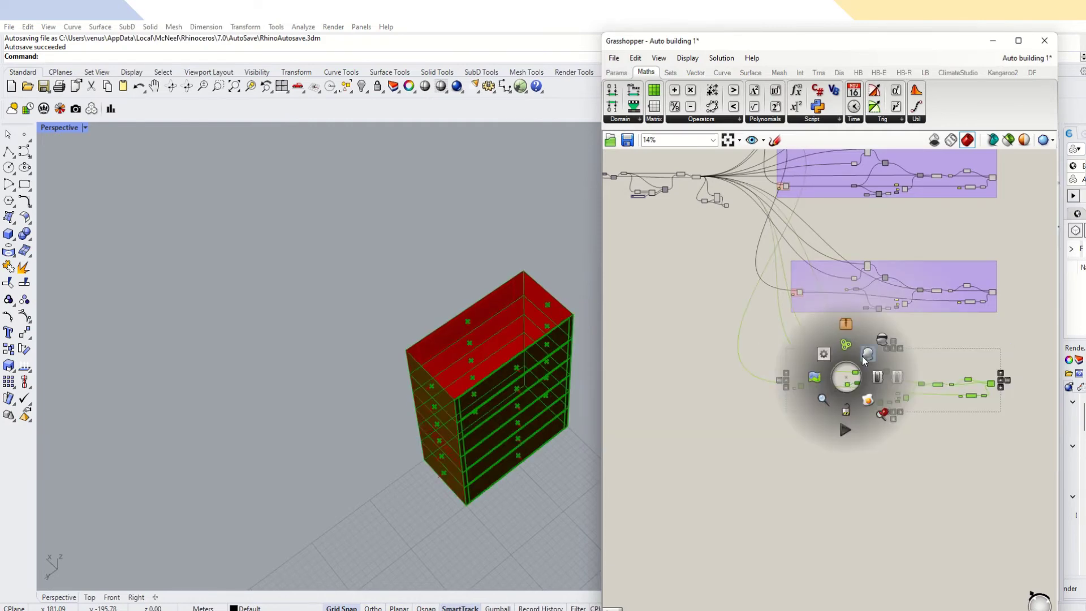
pyautogui.click(866, 356)
# Group the fourth set's List Item with its index panel, colour that group red, and save the definition.
pyautogui.scroll(8, 792, 345)
pyautogui.click(772, 338)
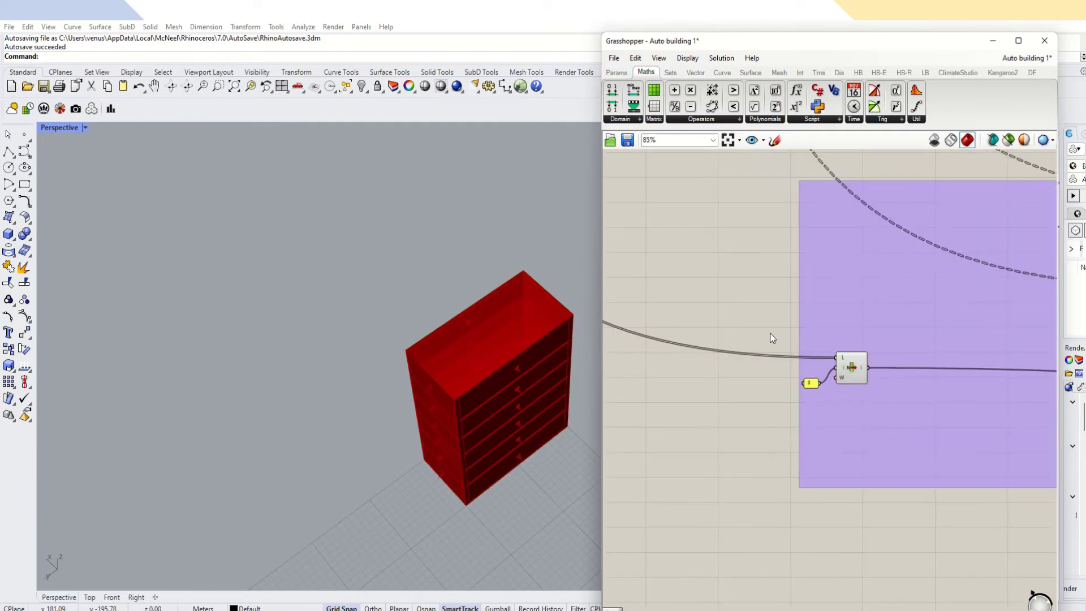
pyautogui.moveTo(772, 338); pyautogui.dragTo(948, 439)
pyautogui.middleClick(856, 375)
pyautogui.click(854, 352)
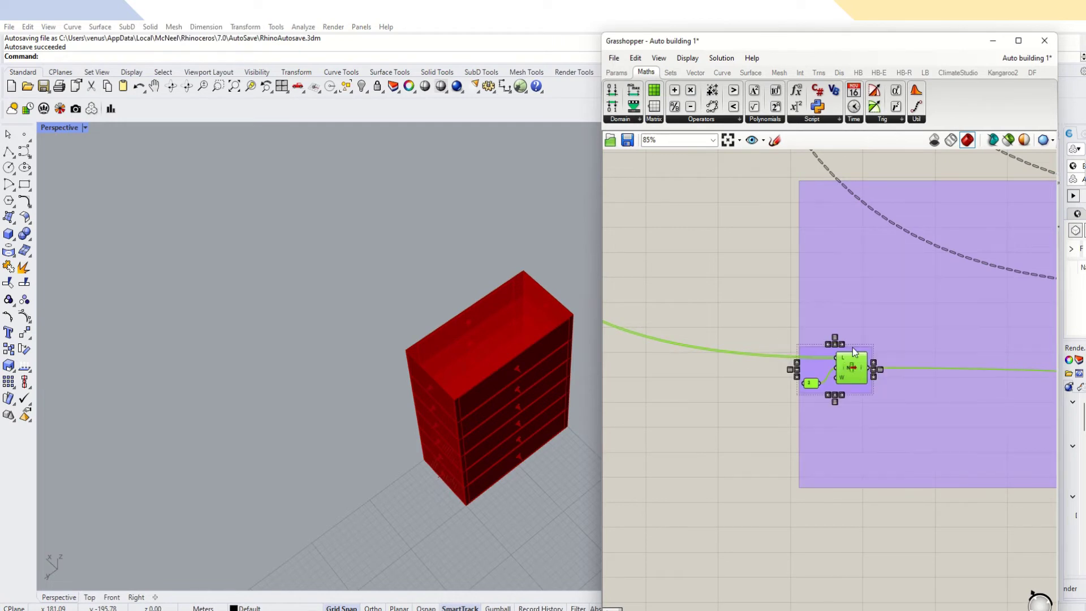
pyautogui.rightClick(822, 355)
pyautogui.moveTo(915, 477)
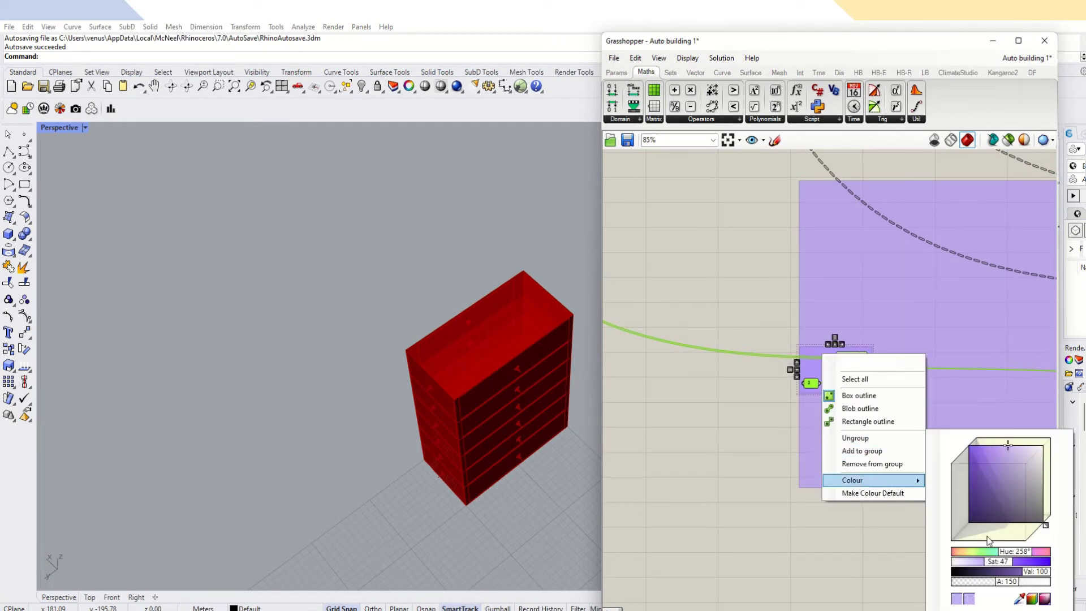
pyautogui.moveTo(999, 551); pyautogui.dragTo(957, 551)
pyautogui.click(695, 494)
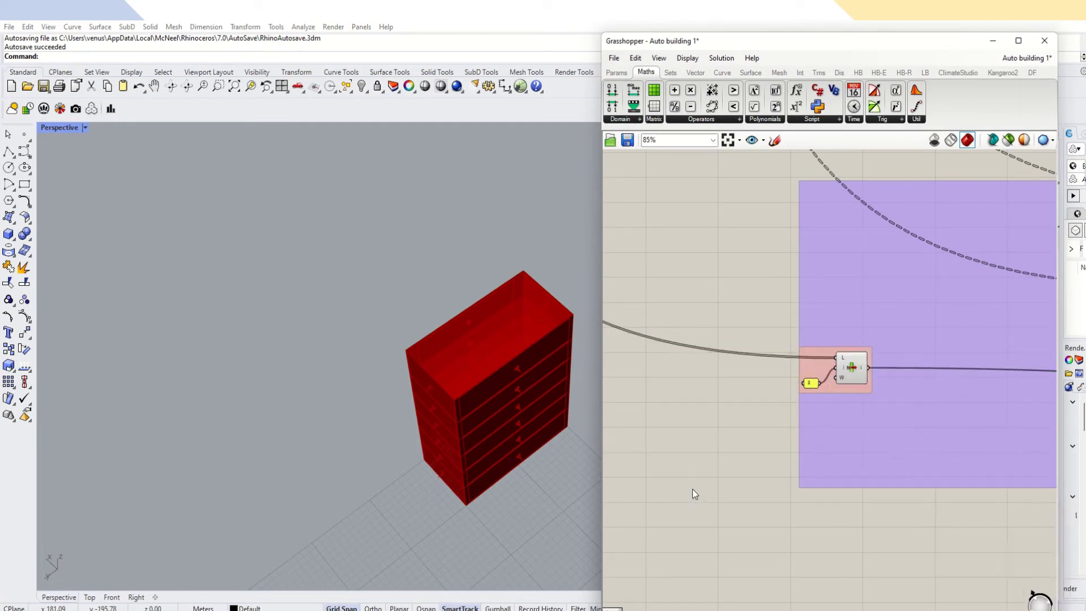
pyautogui.scroll(-10, 694, 493)
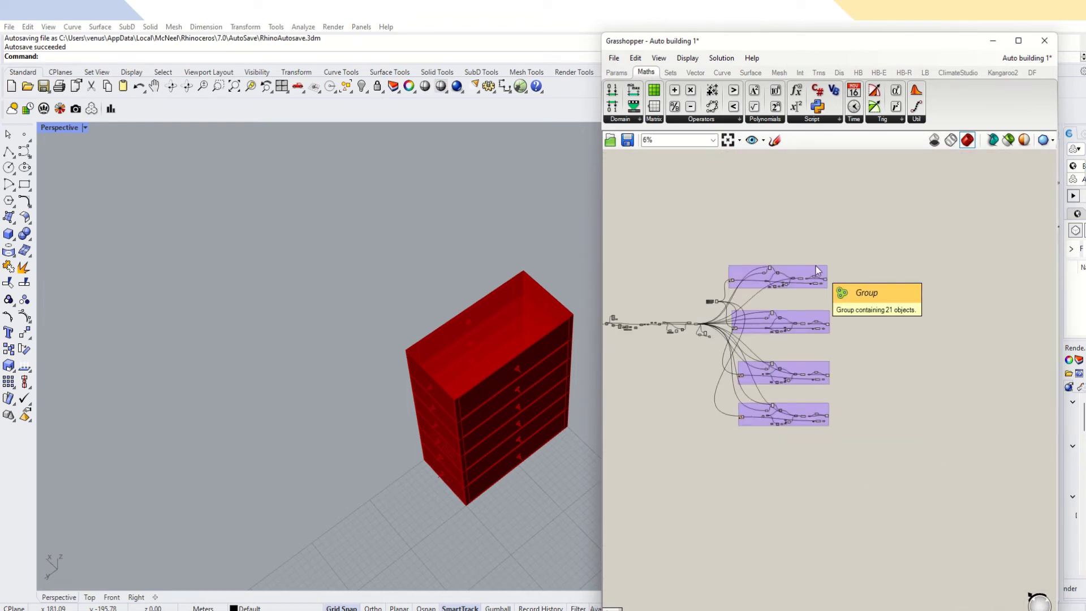
pyautogui.hotkey('ctrl', 's')
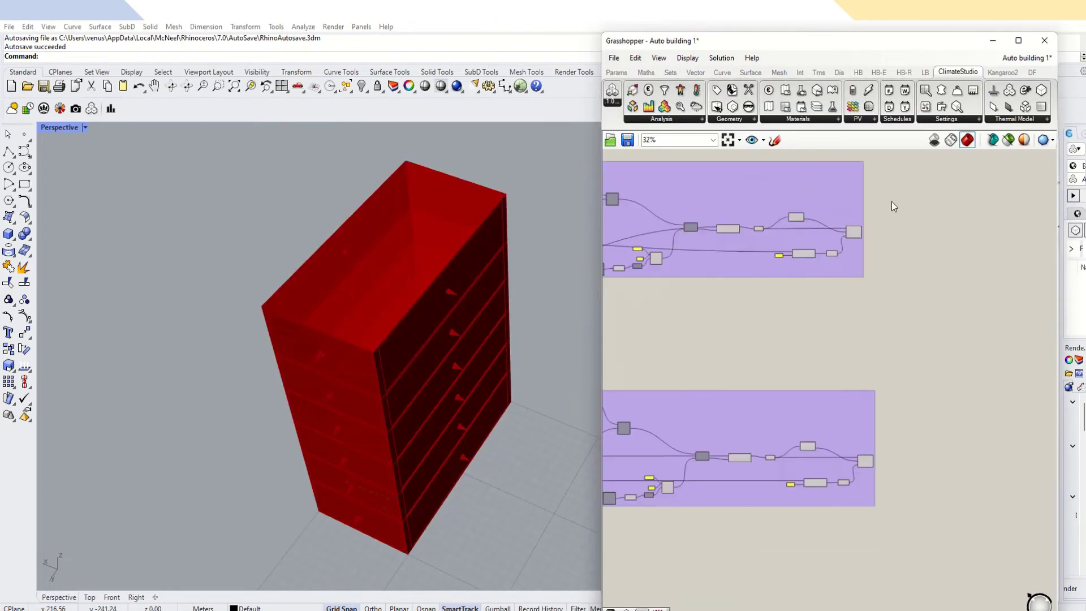
# Rename the north wall Scale component's geometry output to "North window" and flatten it.
pyautogui.scroll(8, 830, 248)
pyautogui.click(847, 263)
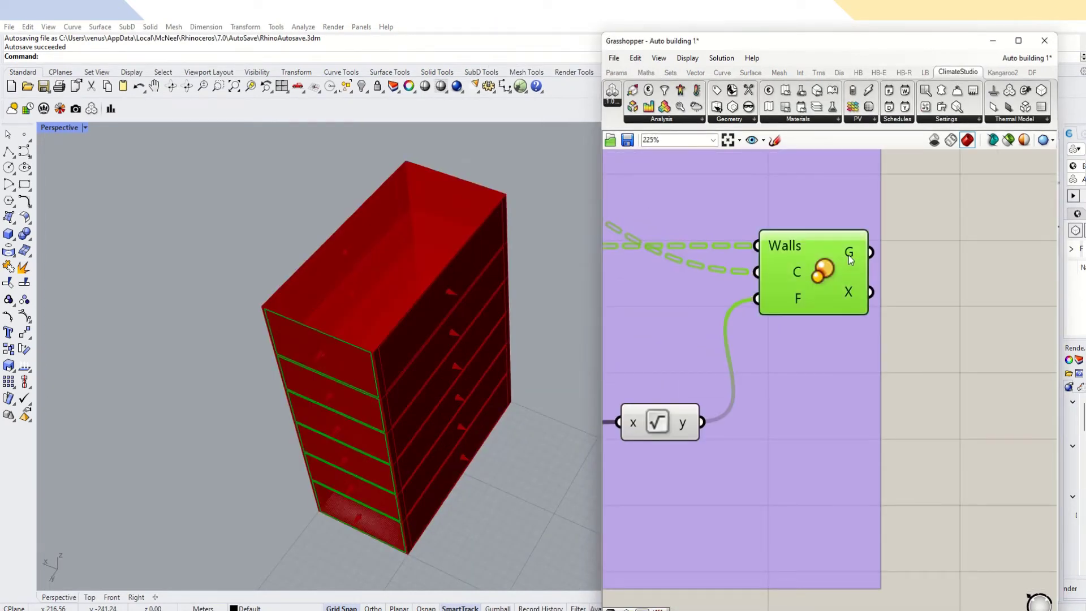
pyautogui.rightClick(850, 258)
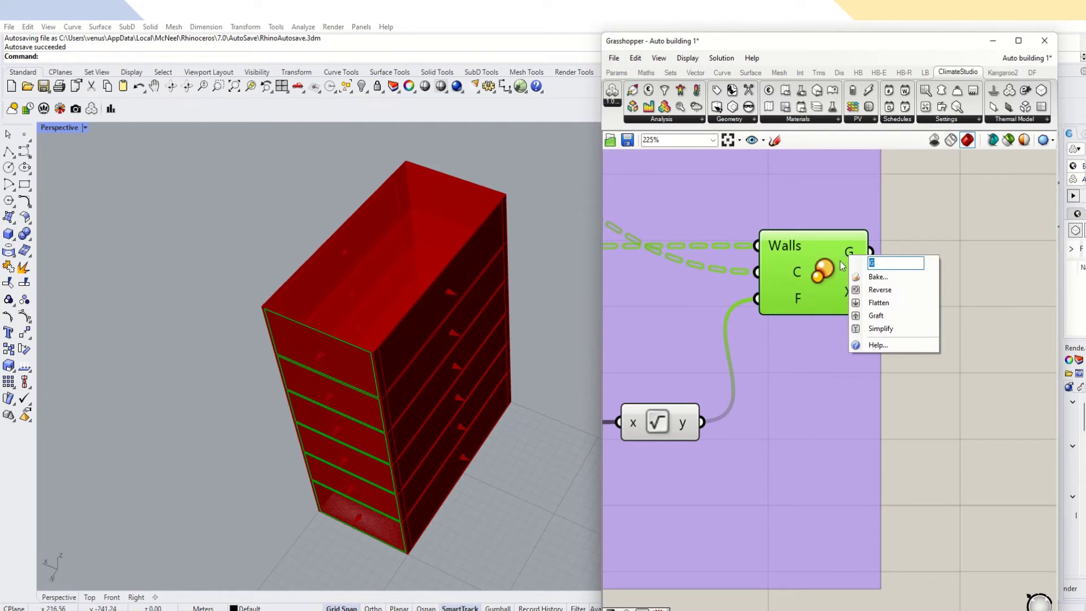
pyautogui.write('Northe')
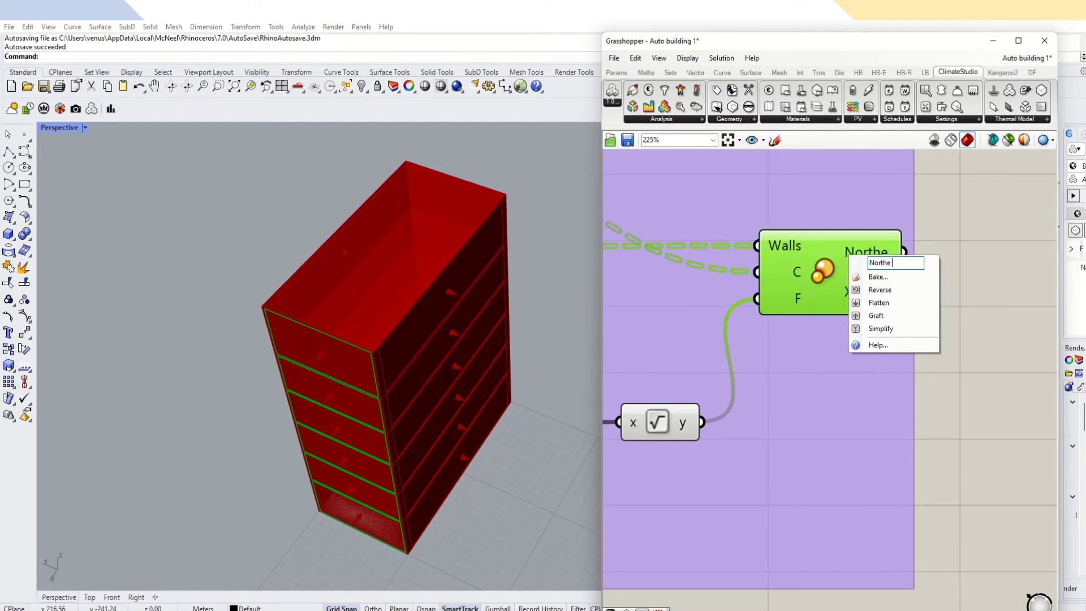
pyautogui.press('BackSpace')
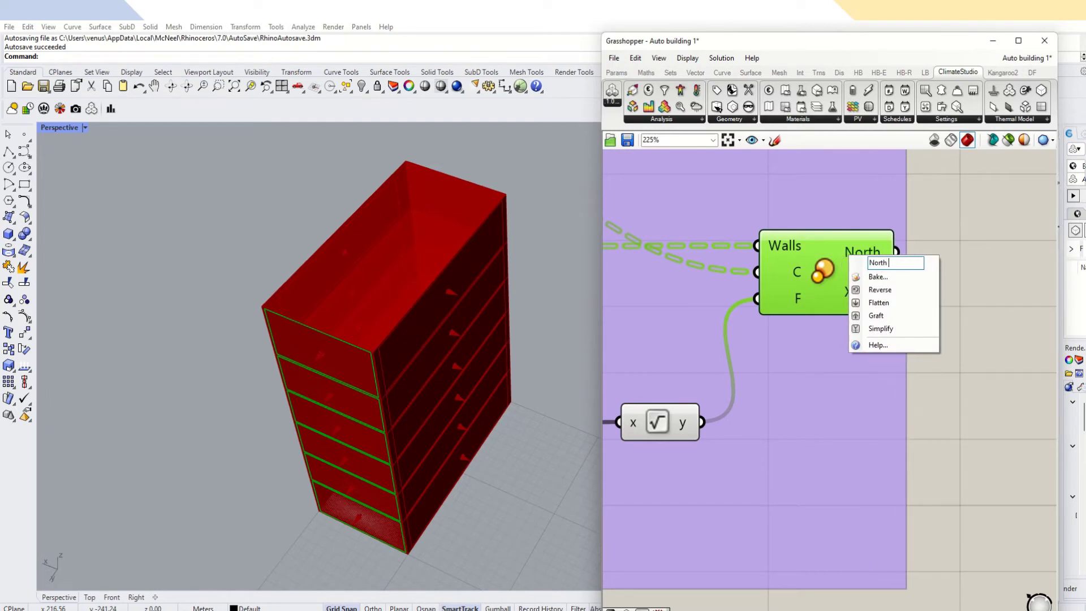
pyautogui.write('window')
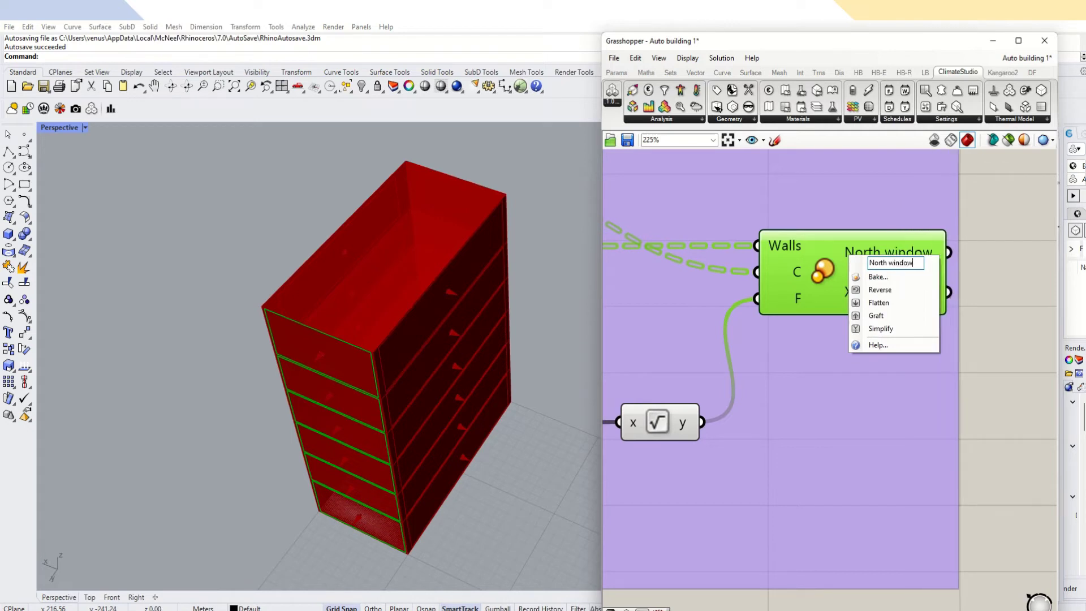
pyautogui.click(996, 315)
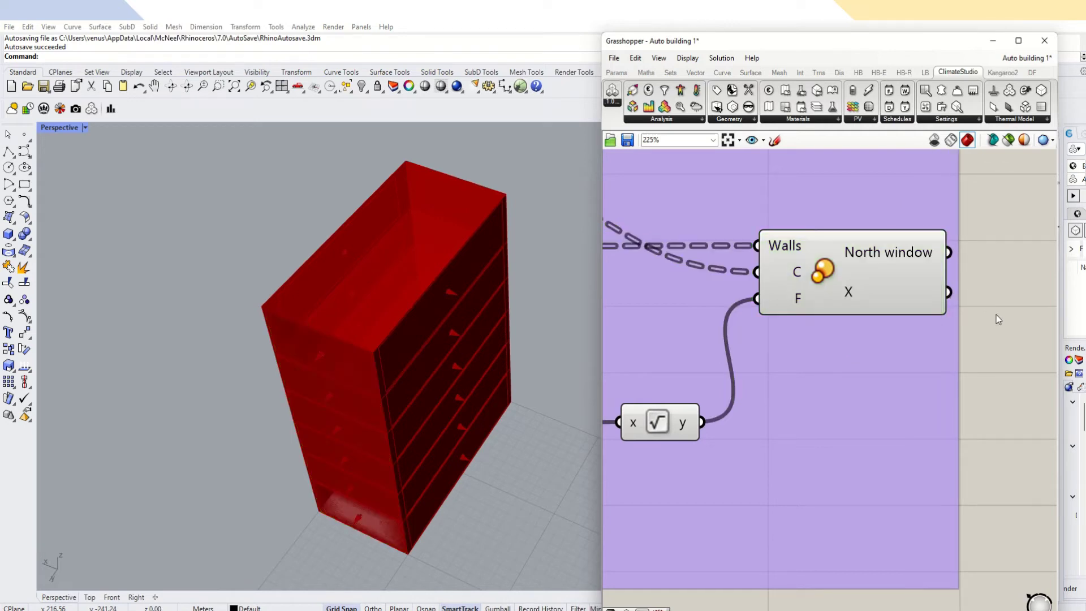
pyautogui.rightClick(930, 256)
pyautogui.click(957, 304)
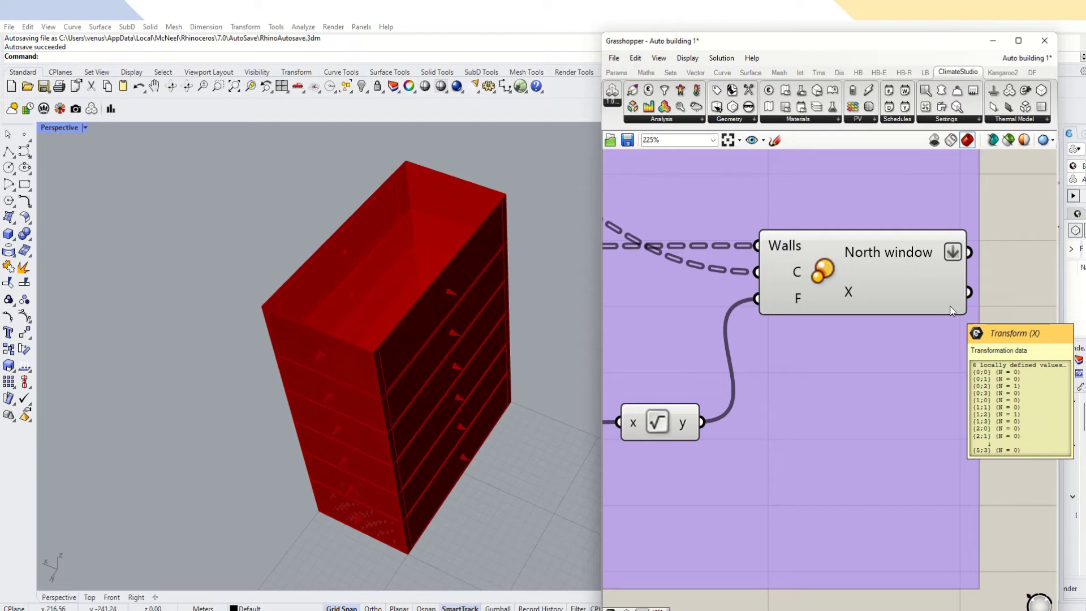
# Add a Curve parameter outside the north wall group and connect the North window output to it.
pyautogui.click(620, 73)
pyautogui.scroll(-4, 777, 413)
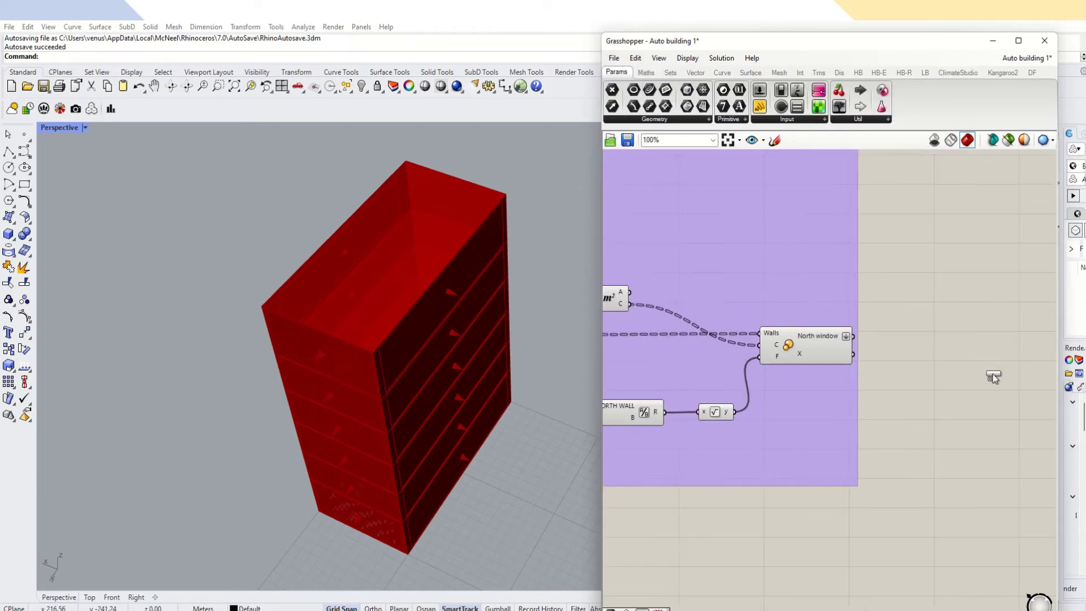
pyautogui.moveTo(993, 375); pyautogui.dragTo(990, 376)
pyautogui.scroll(3, 987, 386)
pyautogui.moveTo(779, 310); pyautogui.dragTo(992, 403)
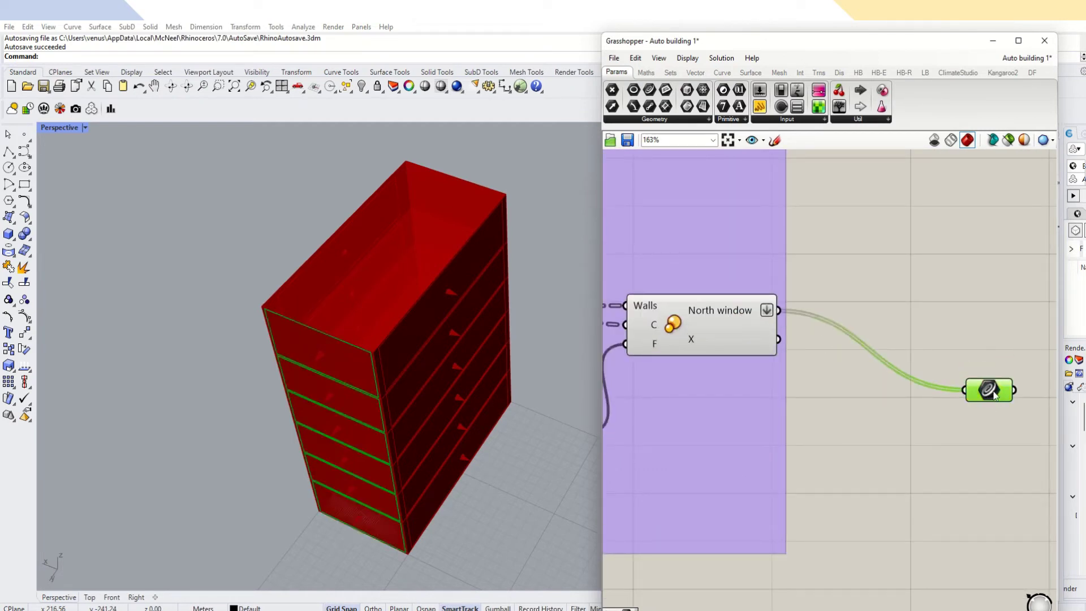
pyautogui.click(827, 286)
# Move the Curve parameter farther right of the wall groups and down toward the second group.
pyautogui.scroll(-10, 822, 284)
pyautogui.scroll(2, 837, 294)
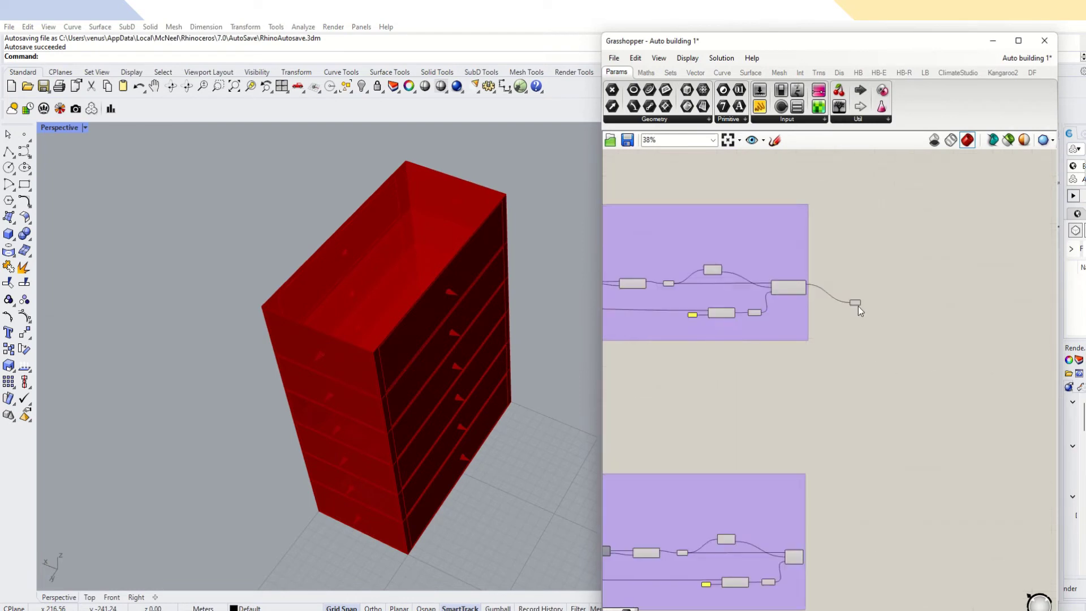
pyautogui.scroll(3, 874, 300)
pyautogui.scroll(2, 831, 308)
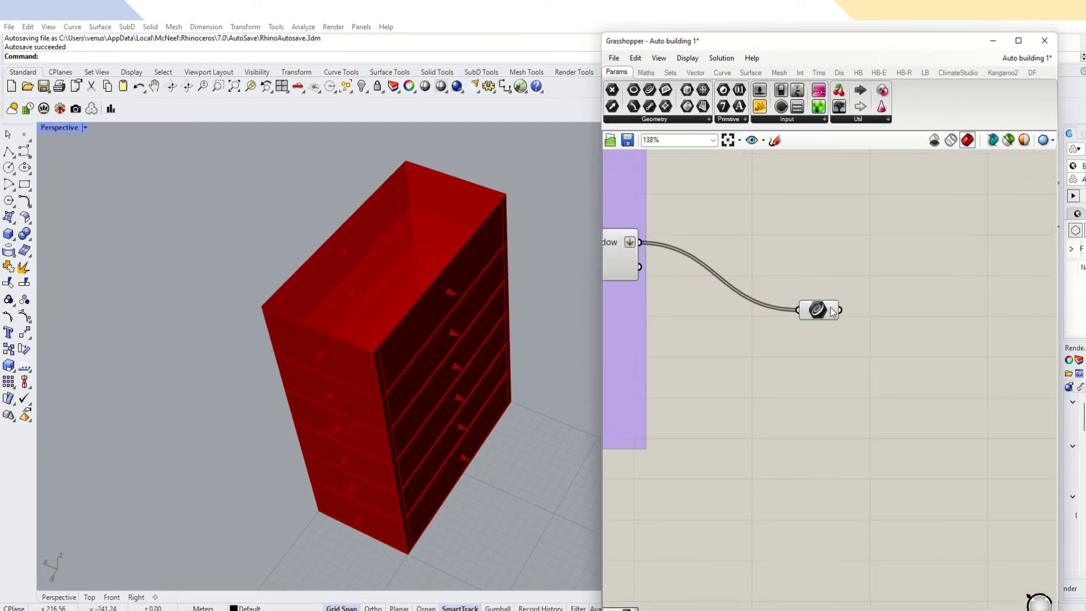
pyautogui.click(831, 308)
pyautogui.scroll(-6, 833, 281)
pyautogui.scroll(-2, 833, 281)
pyautogui.moveTo(832, 282); pyautogui.dragTo(1000, 394)
# Rename the geometry output of the second wall group's Scale component to "East window".
pyautogui.scroll(10, 803, 381)
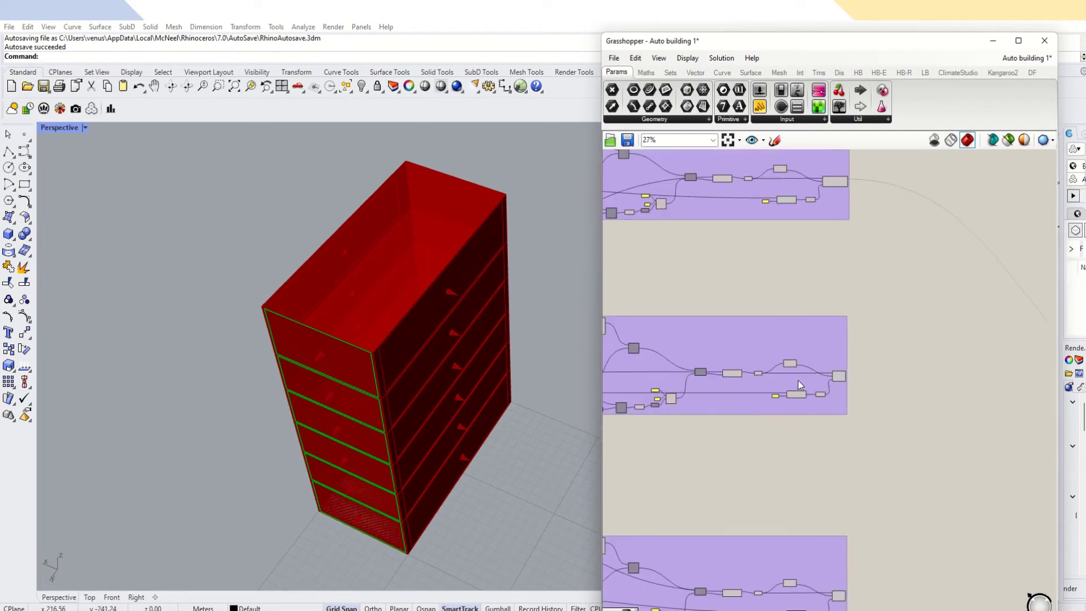
pyautogui.rightClick(831, 379)
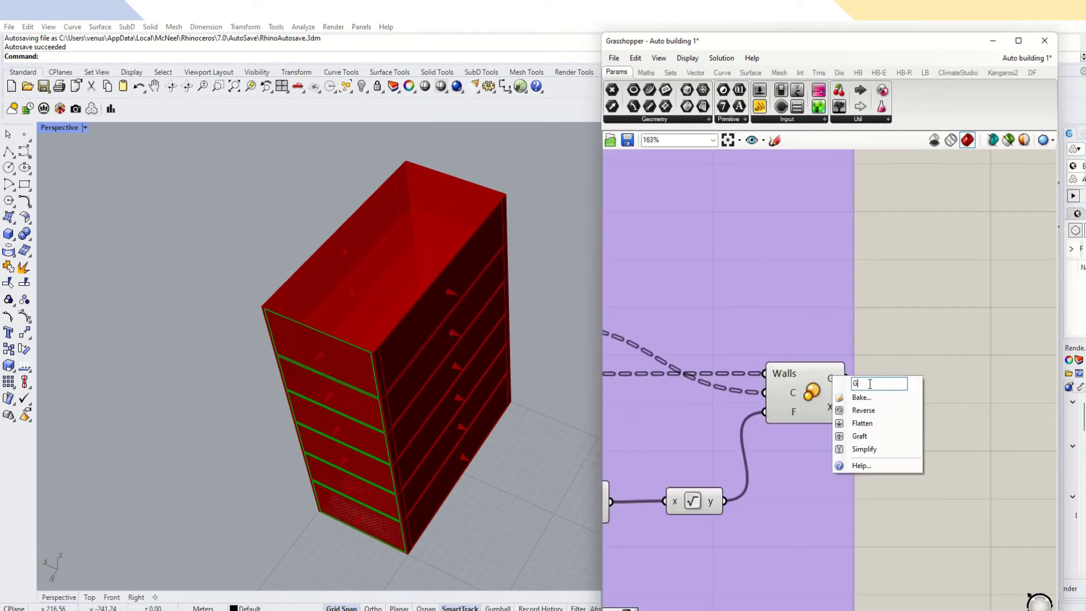
pyautogui.write('Eas')
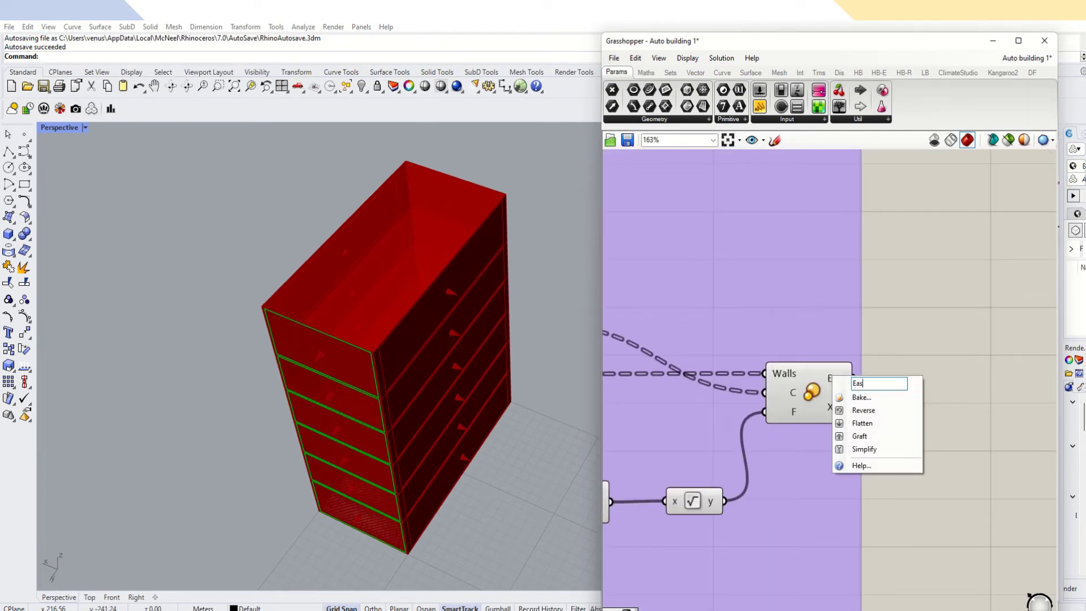
pyautogui.write('t w')
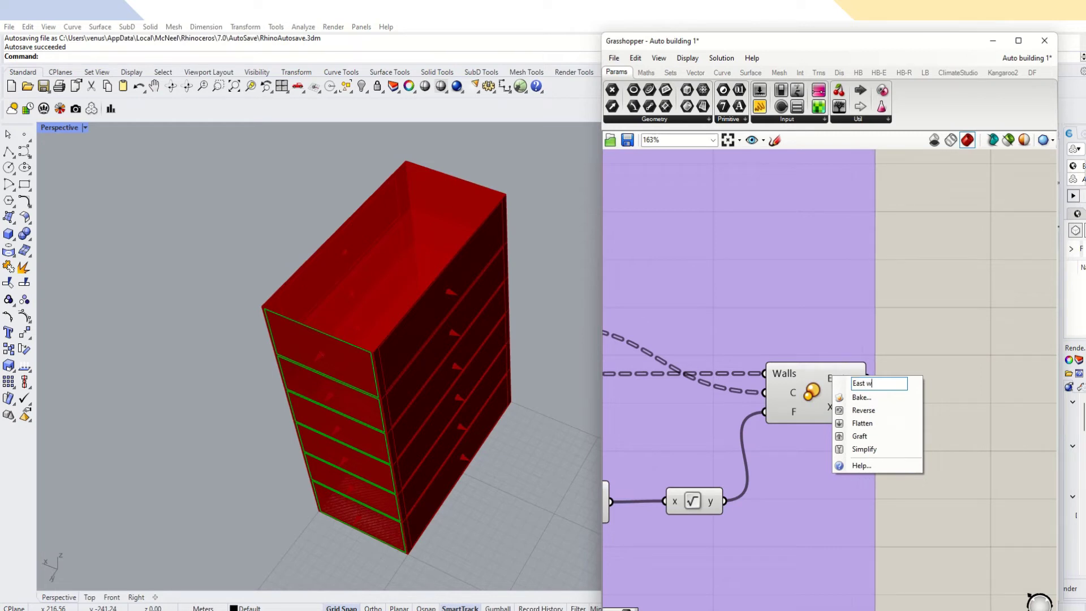
pyautogui.write('indow')
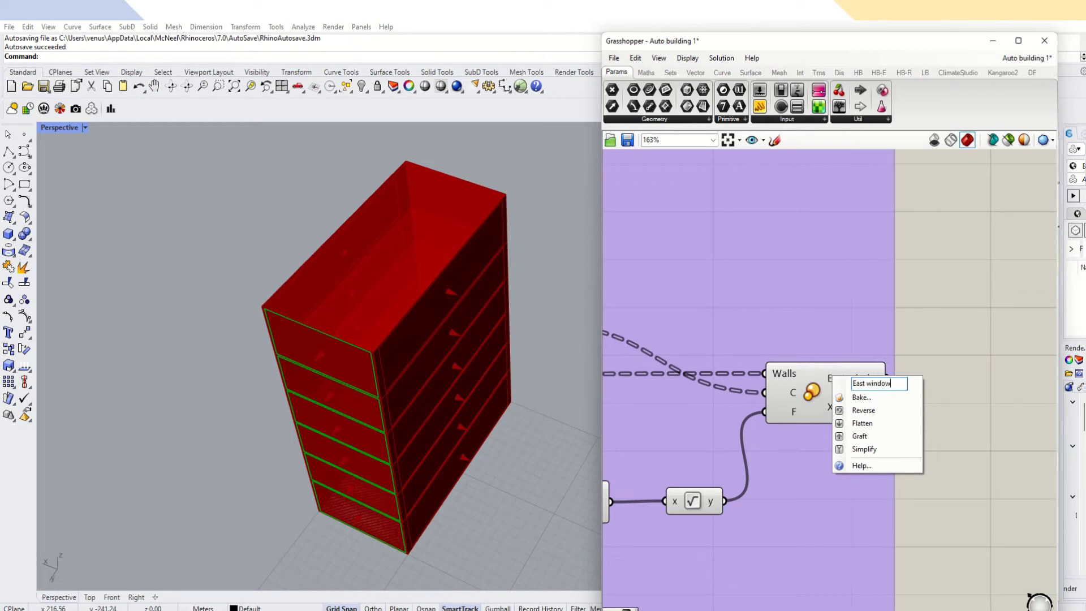
# Close the name entry and flatten the East window output of the second wall group's Scale component.
pyautogui.click(921, 338)
pyautogui.scroll(-3, 893, 366)
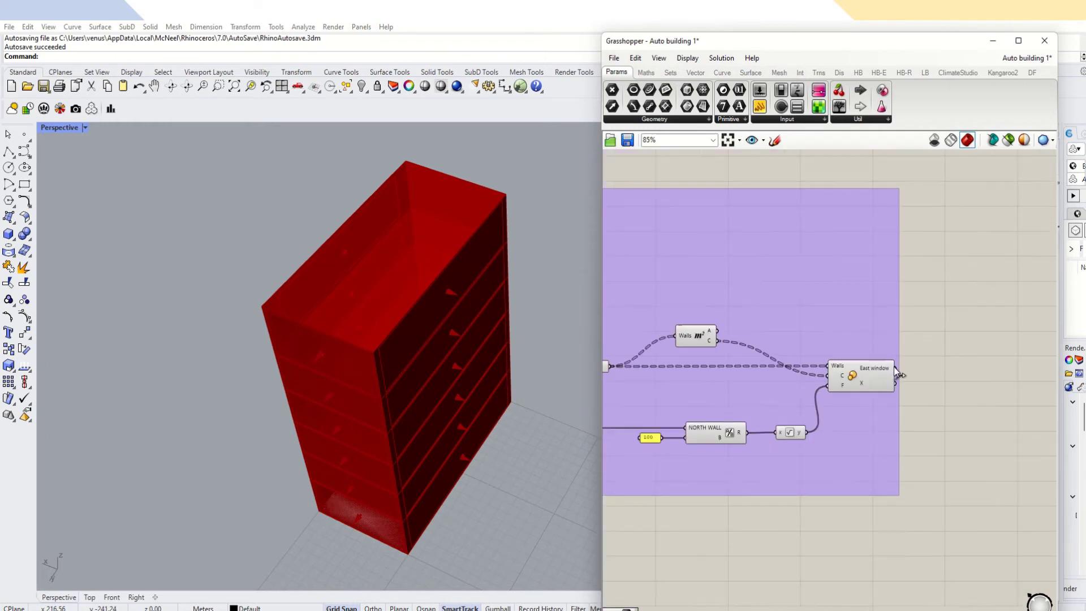
pyautogui.scroll(3, 879, 372)
pyautogui.rightClick(878, 374)
pyautogui.click(905, 417)
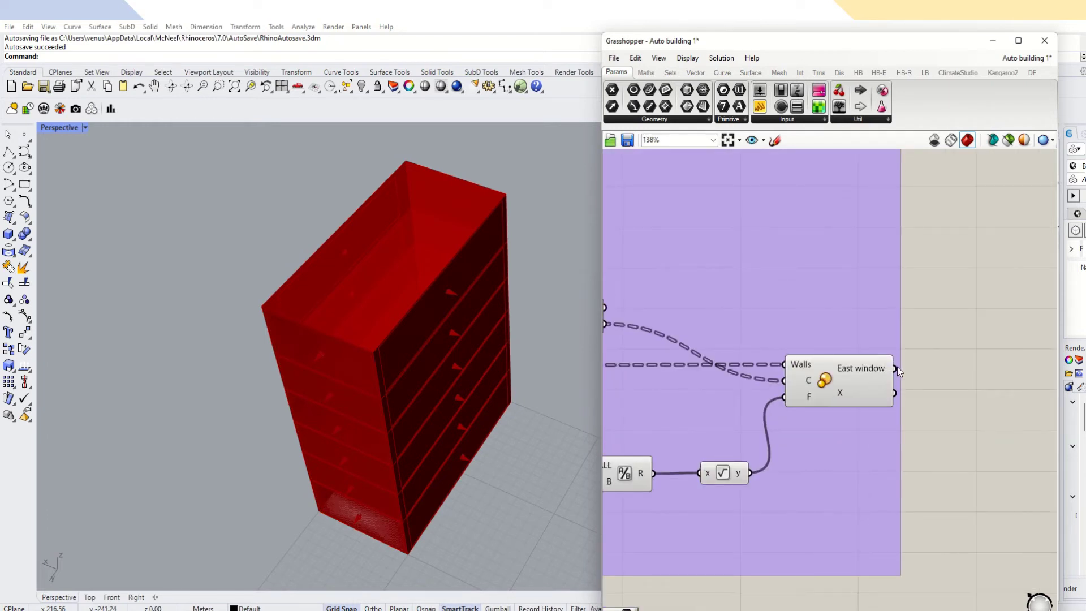
# Add a Curve parameter outside the east wall group, connect the East window output to it, and place it beneath the north one.
pyautogui.scroll(-5, 900, 373)
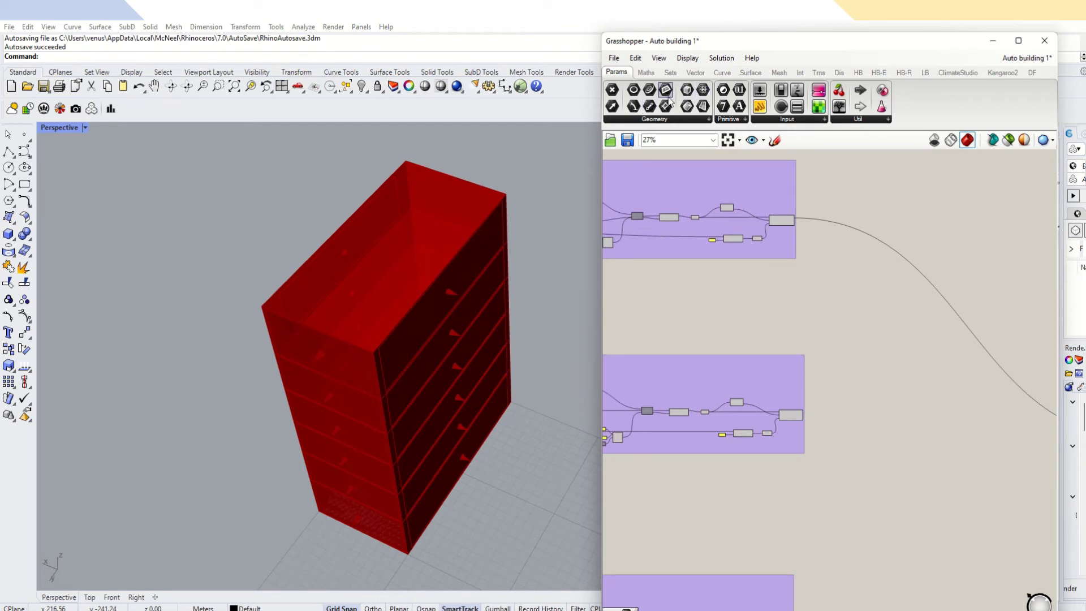
pyautogui.scroll(4, 883, 429)
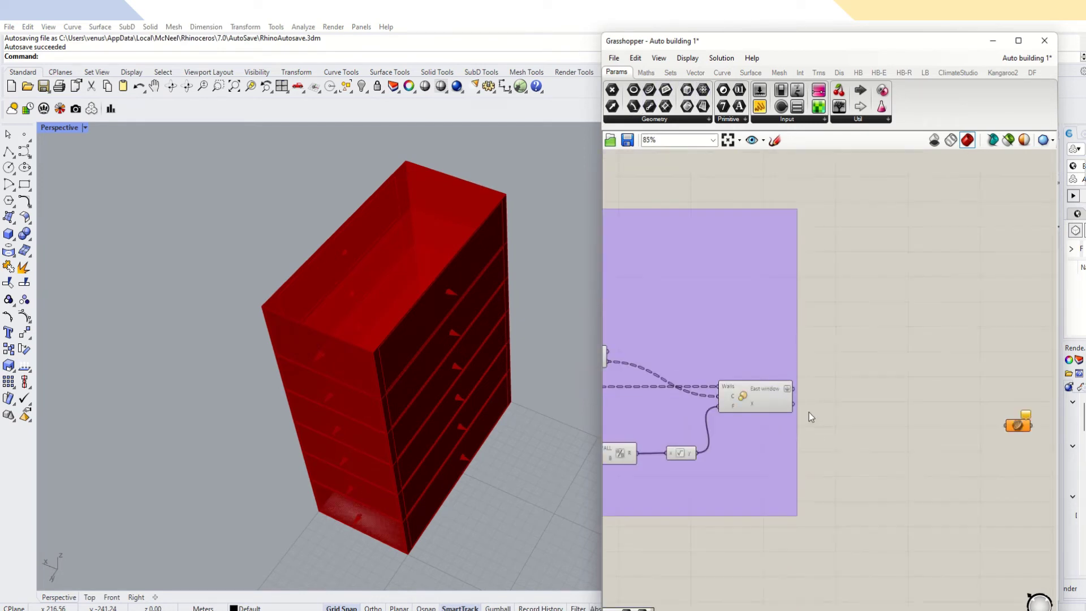
pyautogui.moveTo(807, 419); pyautogui.dragTo(994, 439)
pyautogui.scroll(-5, 955, 472)
pyautogui.scroll(2, 1024, 491)
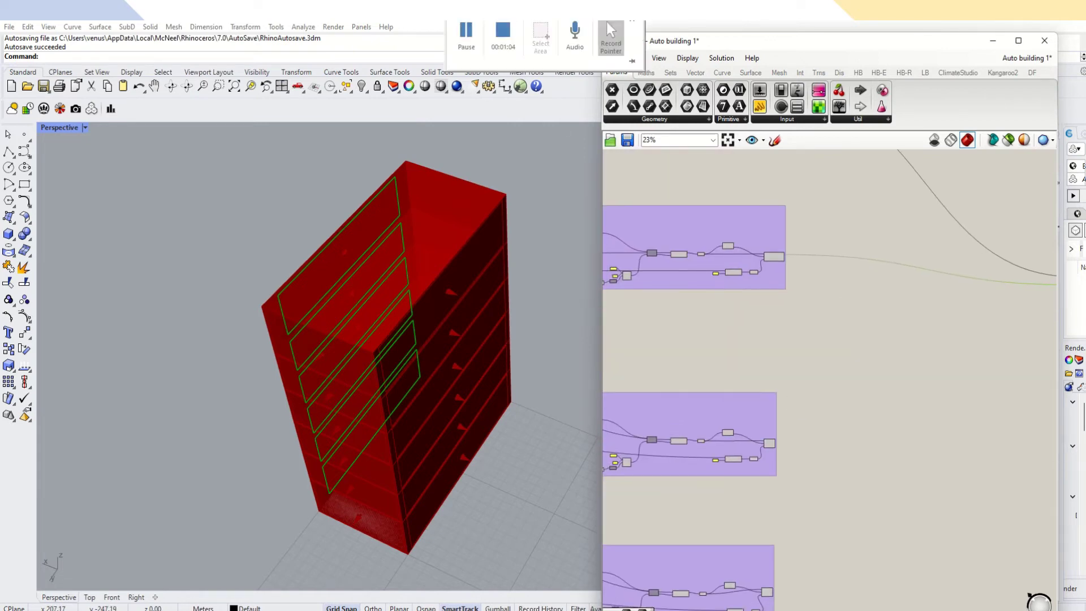
# Rename the geometry output of the third wall group's Scale component to "South Window" and flatten it.
pyautogui.scroll(10, 788, 440)
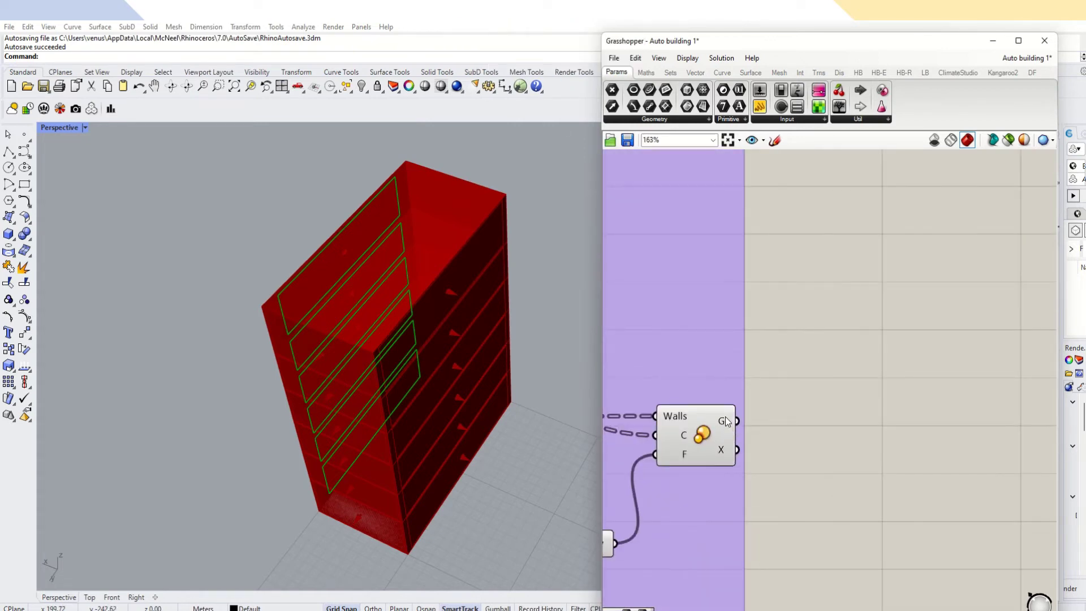
pyautogui.rightClick(724, 421)
pyautogui.press('BackSpace')
pyautogui.write('S')
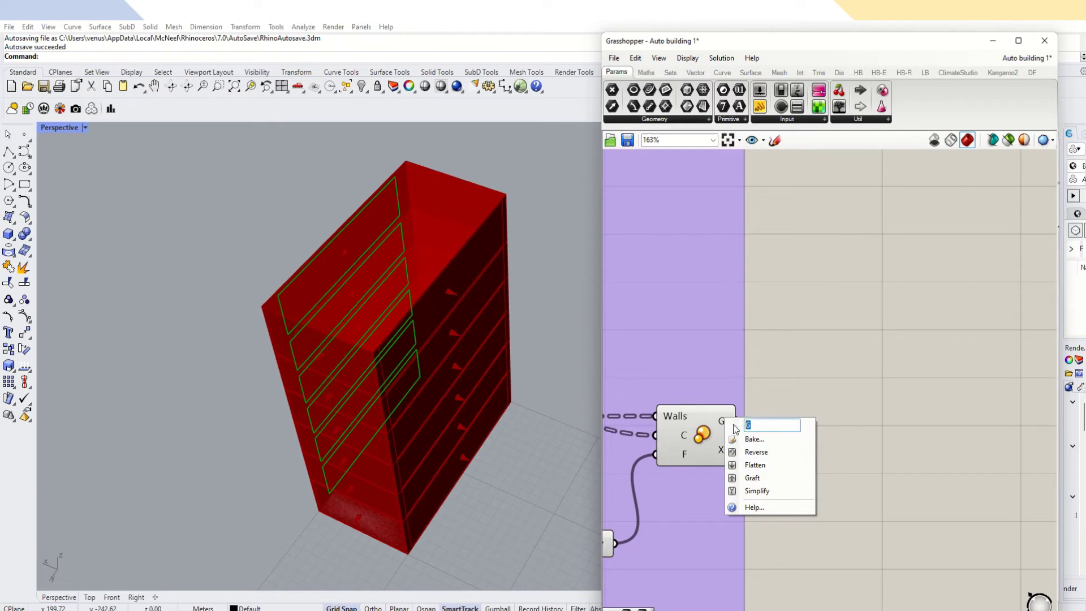
pyautogui.write('O')
pyautogui.write('o')
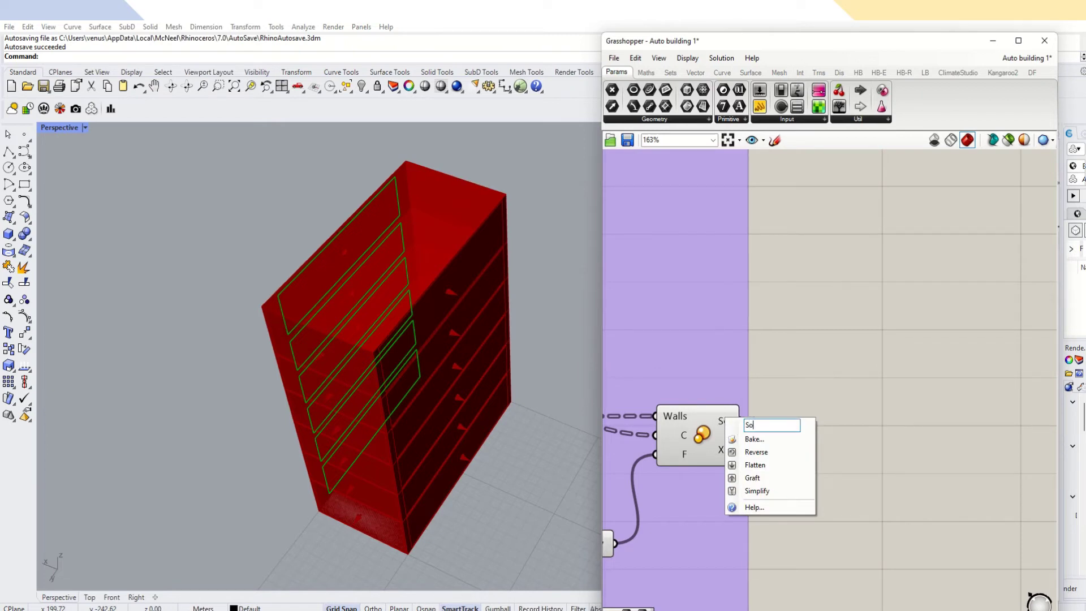
pyautogui.write('th')
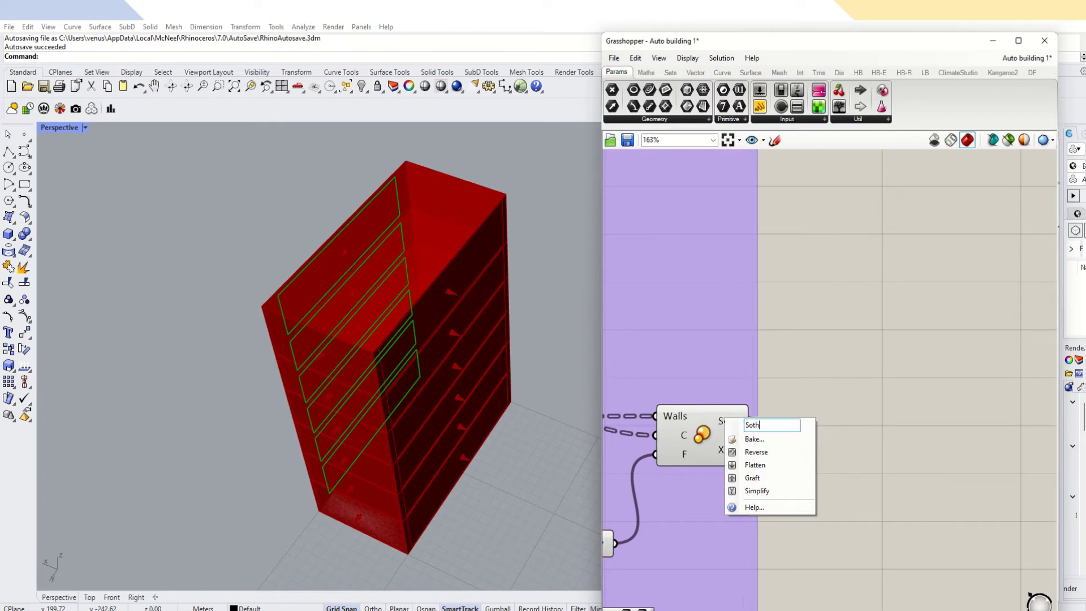
pyautogui.press('BackSpace')
pyautogui.press('BackSpace')
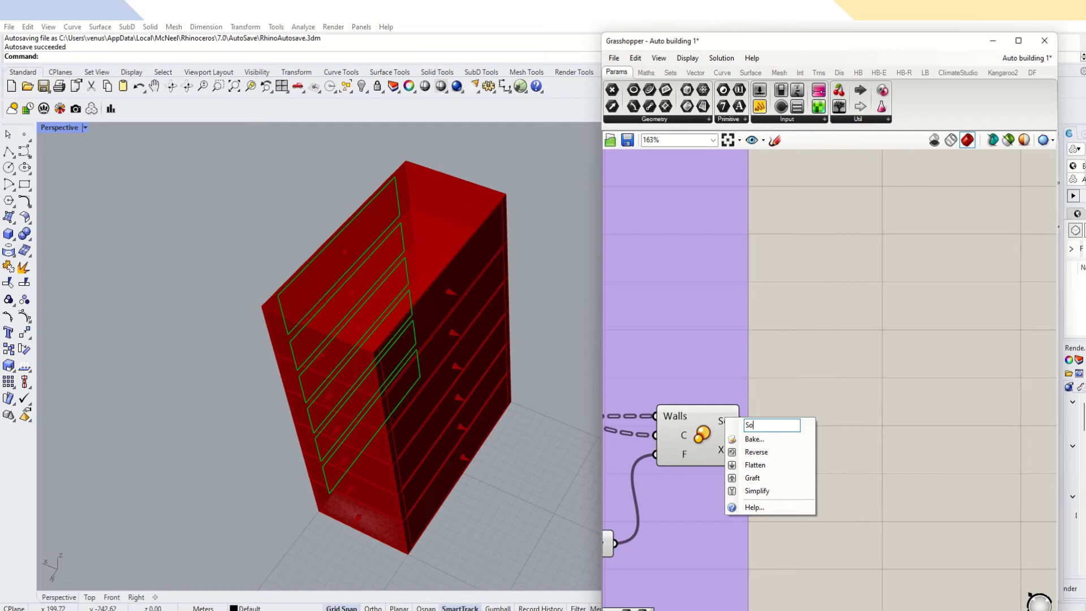
pyautogui.write('uth')
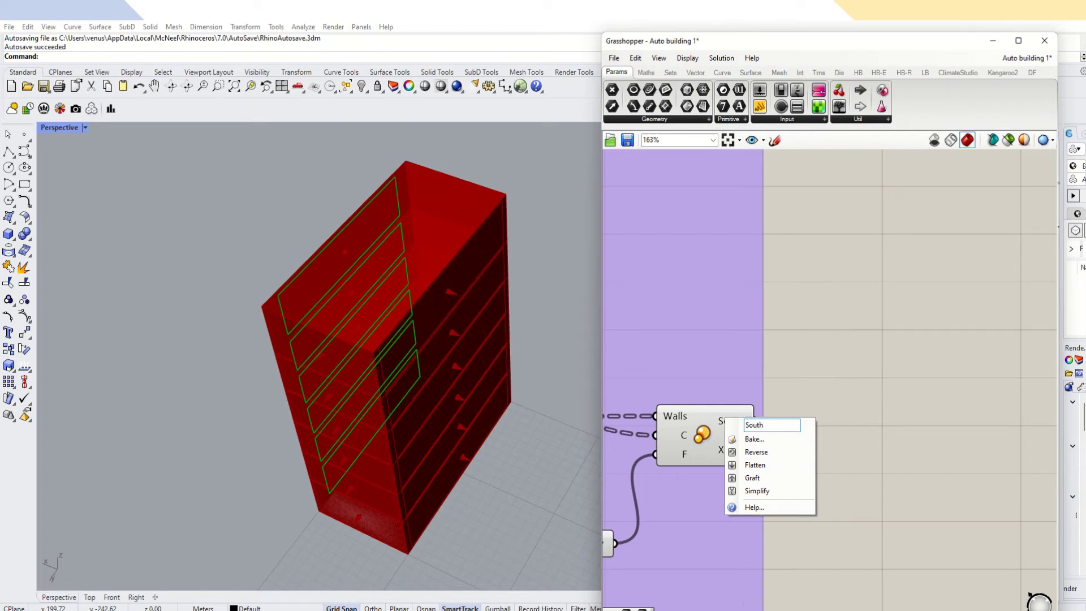
pyautogui.write(' Window')
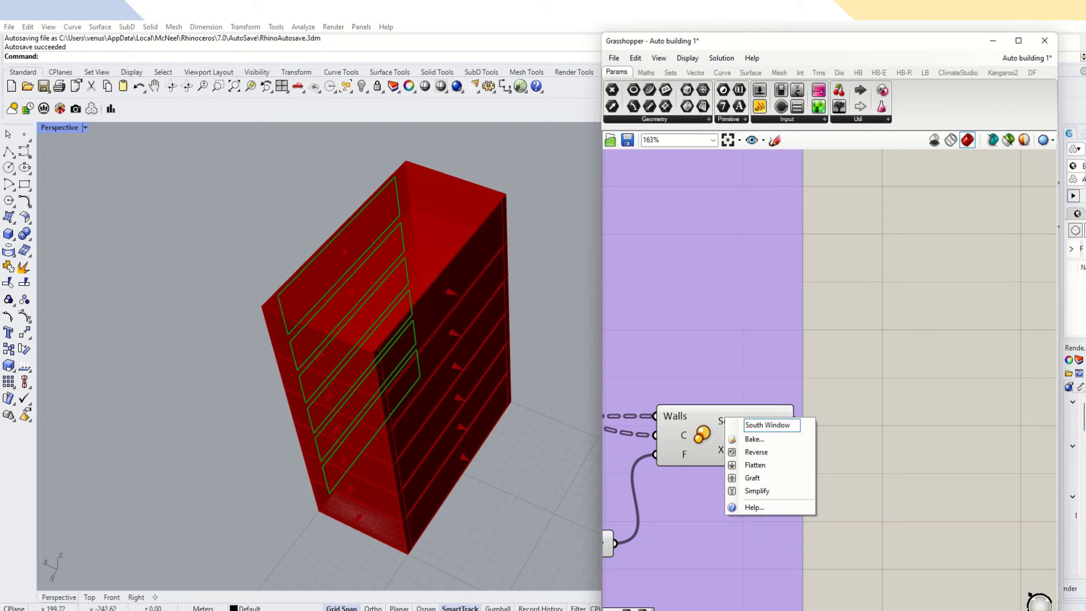
pyautogui.press('Return')
pyautogui.rightClick(778, 420)
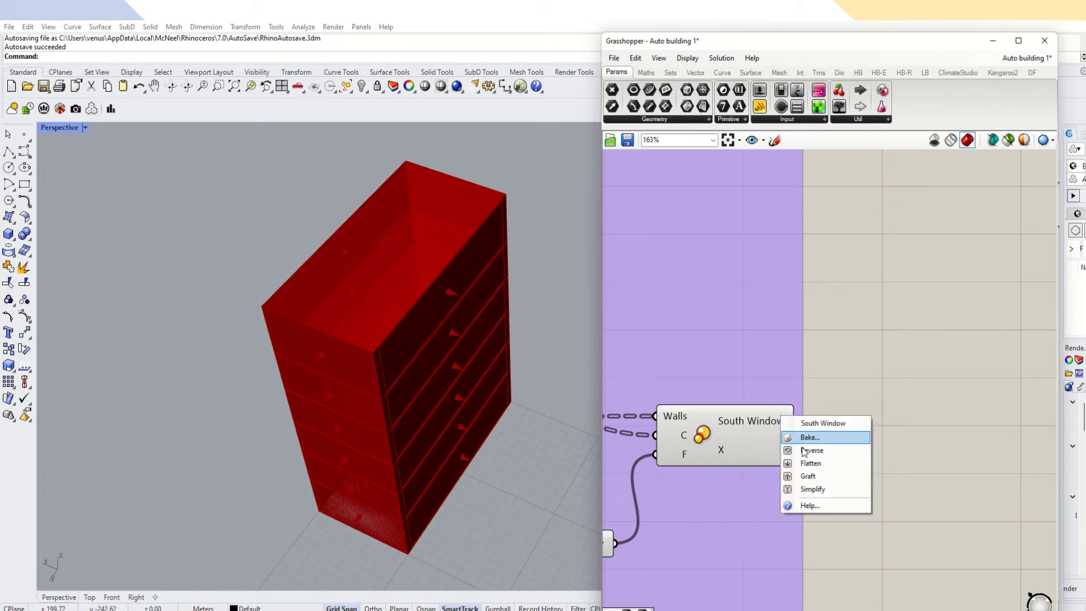
pyautogui.click(810, 463)
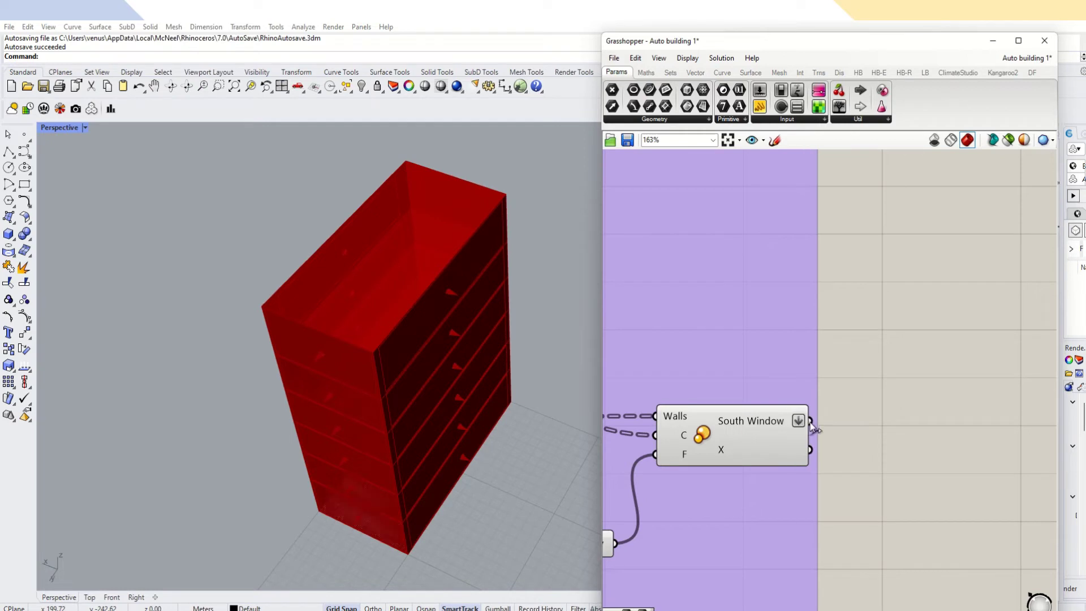
# Add a Curve parameter fed by the South Window output and place it beneath the two existing Curve parameters.
pyautogui.scroll(-8, 683, 460)
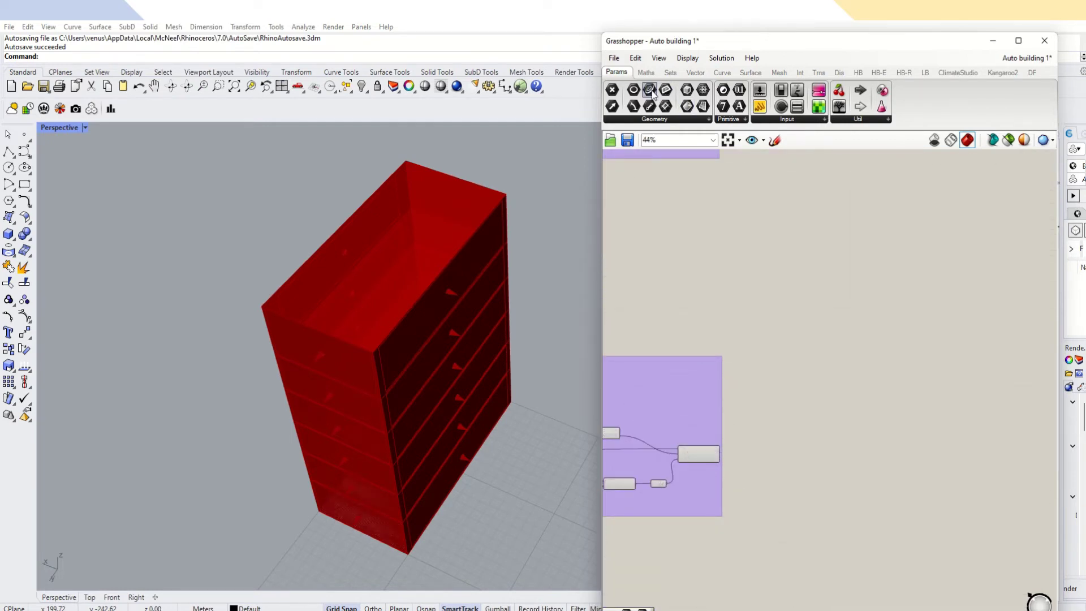
pyautogui.moveTo(653, 94); pyautogui.dragTo(800, 439)
pyautogui.scroll(8, 718, 450)
pyautogui.moveTo(723, 432); pyautogui.dragTo(1033, 402)
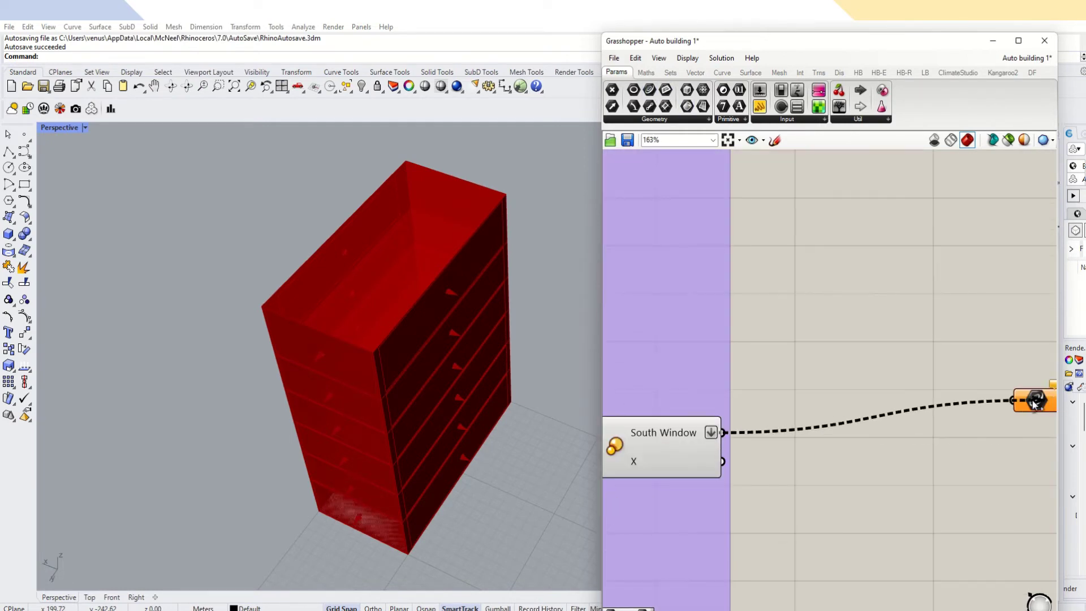
pyautogui.scroll(-10, 681, 448)
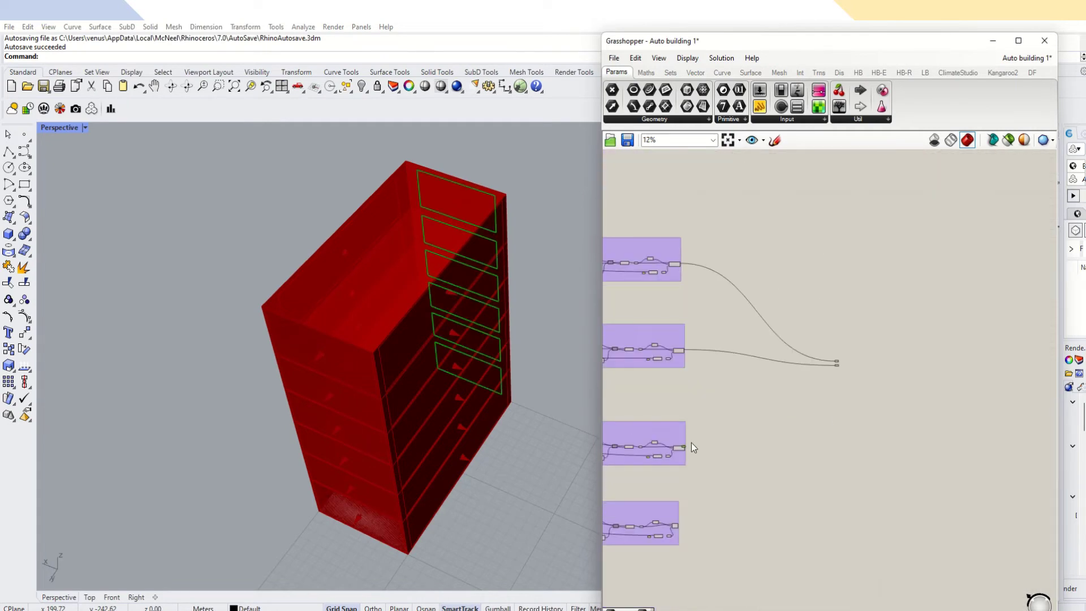
pyautogui.scroll(10, 832, 368)
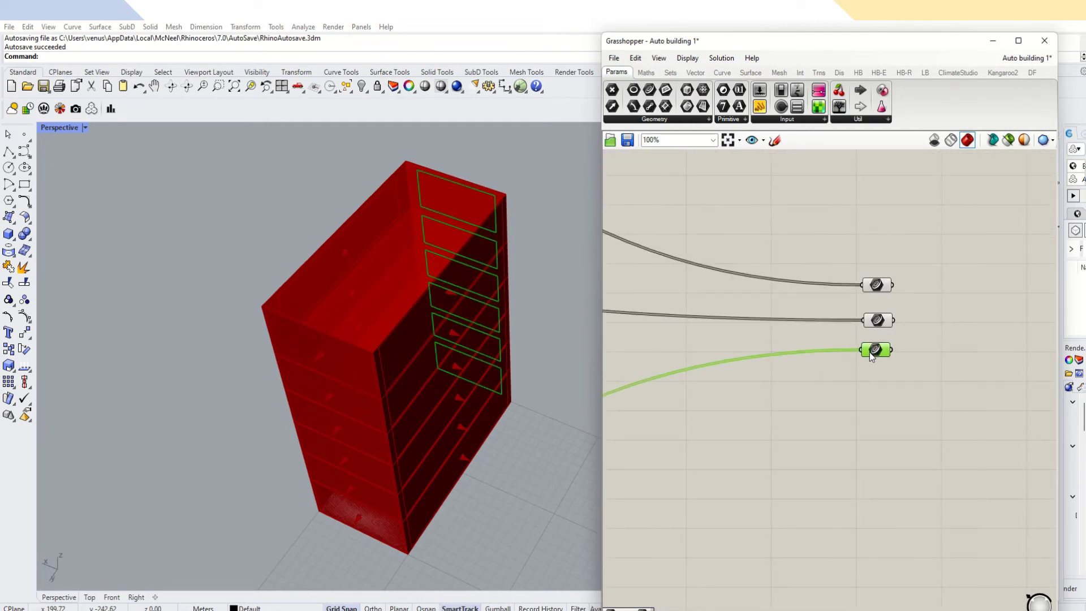
pyautogui.scroll(-10, 885, 342)
# Rename the geometry output of the fourth wall group's Scale component to "West Window" and flatten it.
pyautogui.scroll(5, 726, 496)
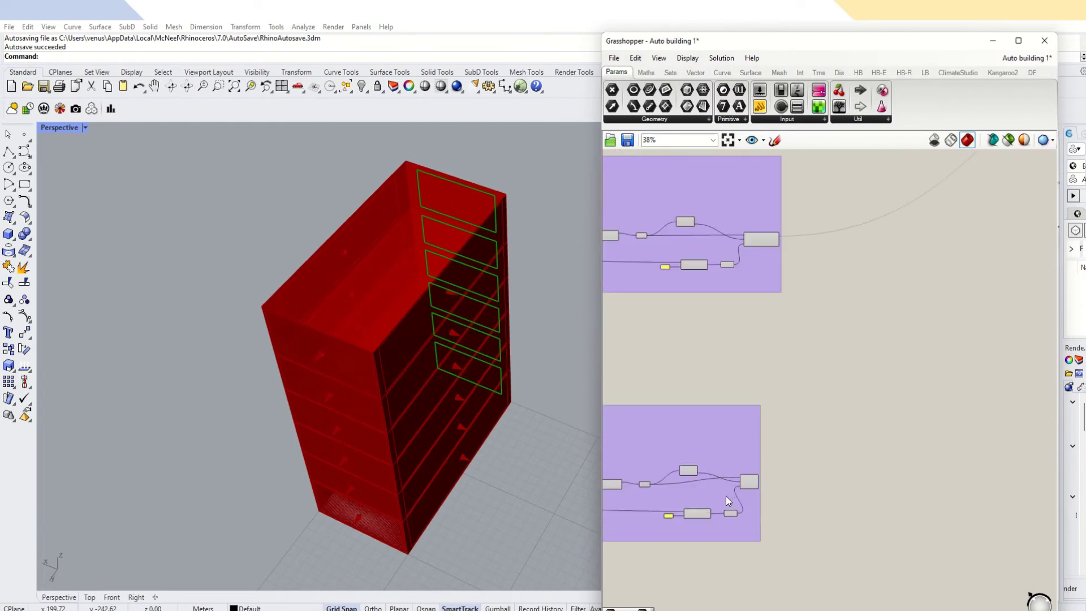
pyautogui.scroll(8, 746, 484)
pyautogui.click(784, 460)
pyautogui.rightClick(783, 460)
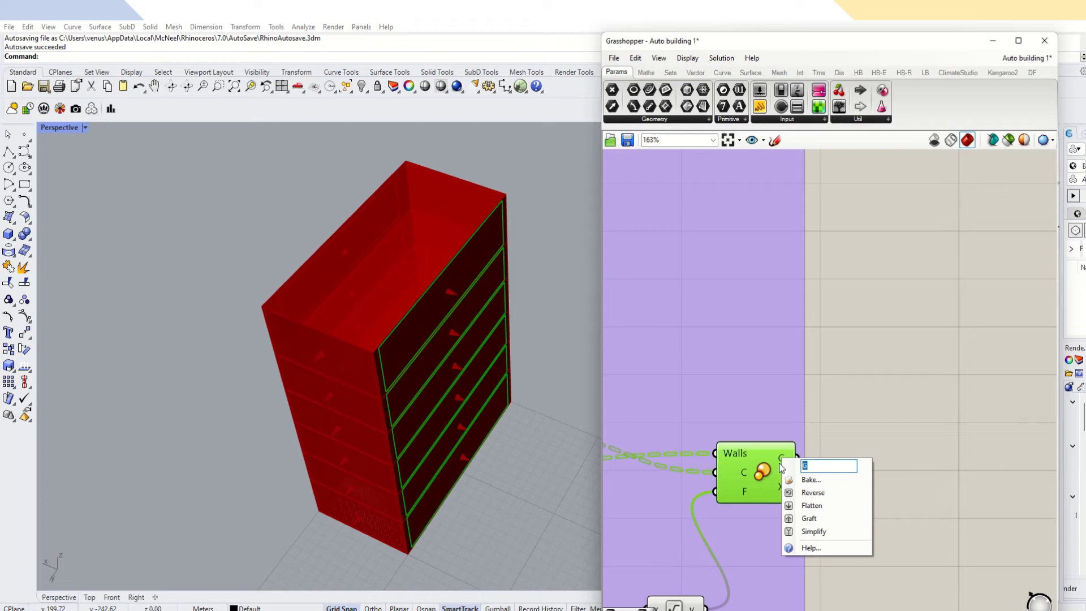
pyautogui.write('W')
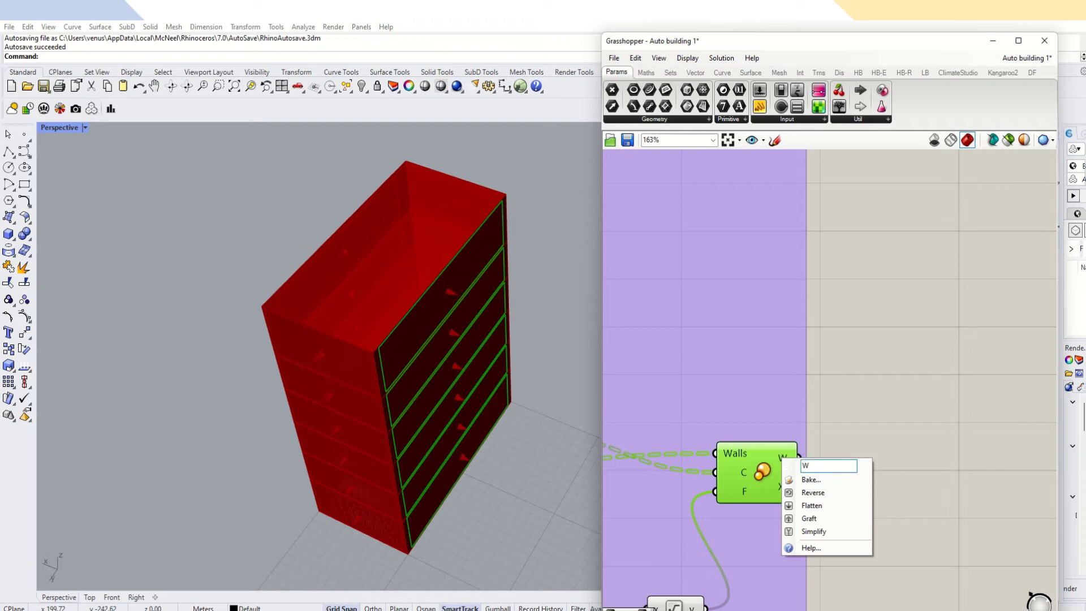
pyautogui.write('est')
pyautogui.write('Window')
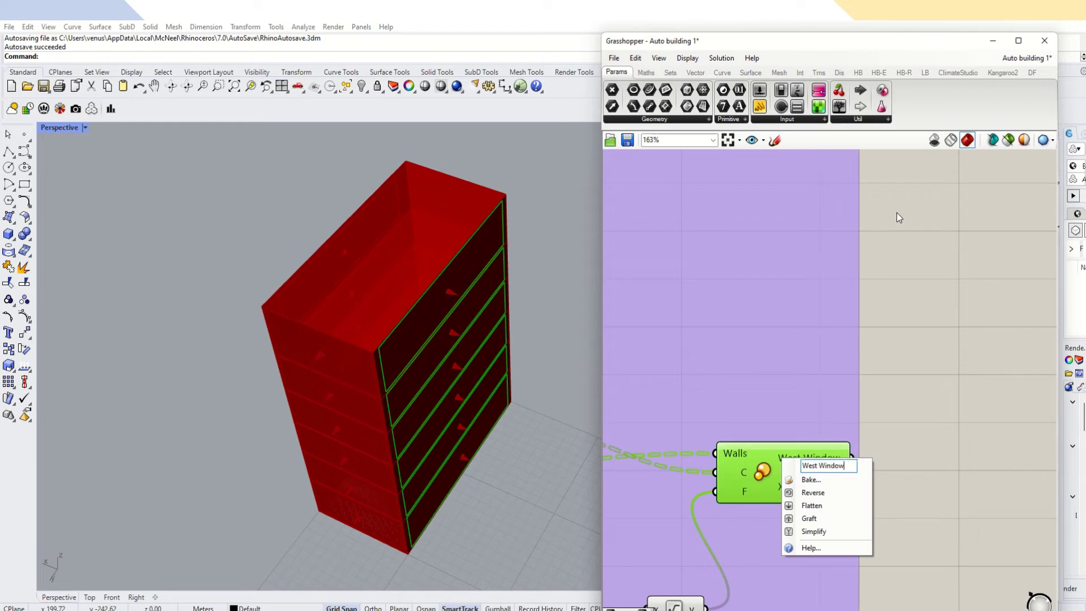
pyautogui.press('Return')
pyautogui.rightClick(821, 450)
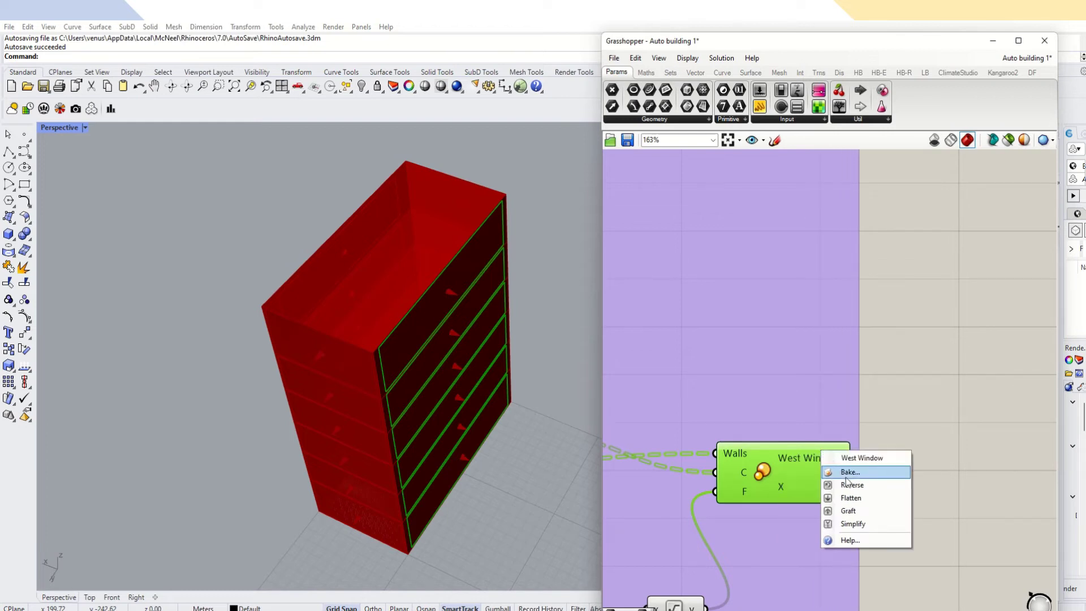
pyautogui.click(851, 498)
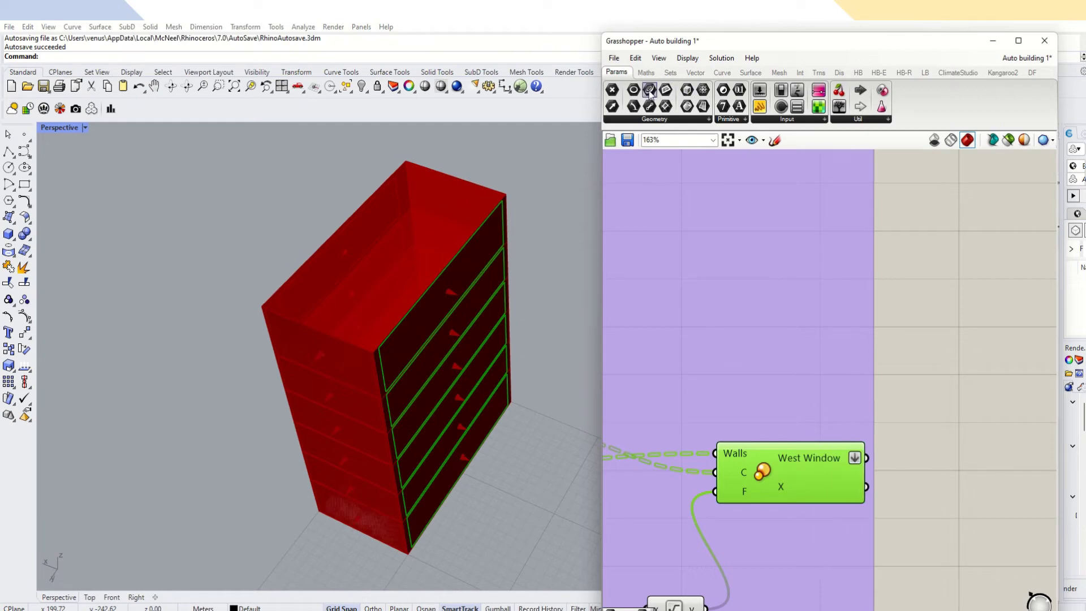
# Add a Curve parameter fed by the West Window output and place it beneath the other three Curve parameters.
pyautogui.moveTo(649, 91); pyautogui.dragTo(978, 498)
pyautogui.moveTo(867, 458); pyautogui.dragTo(955, 497)
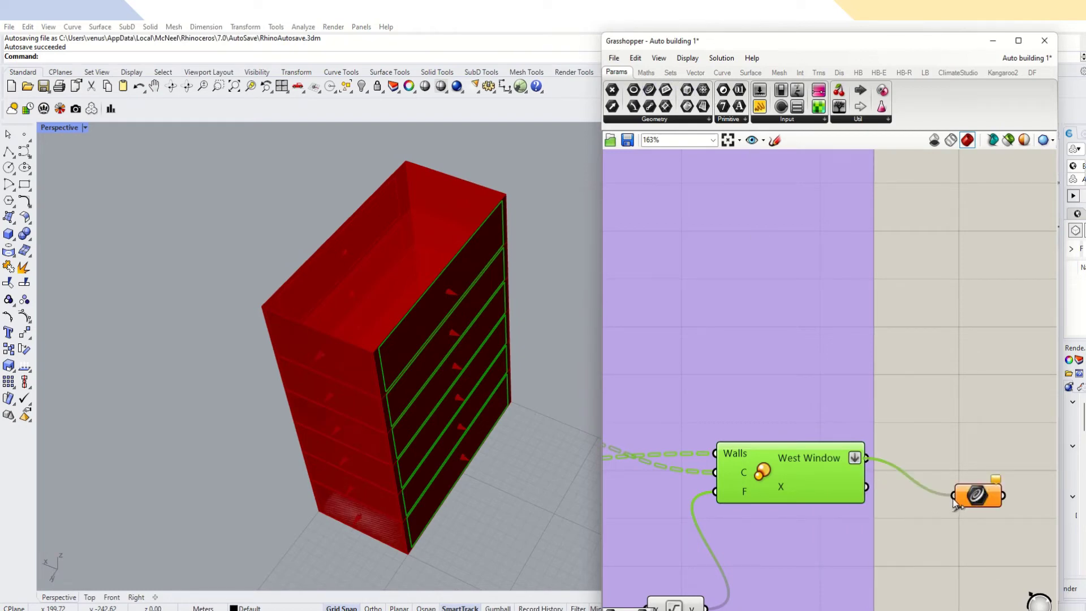
pyautogui.scroll(-10, 907, 408)
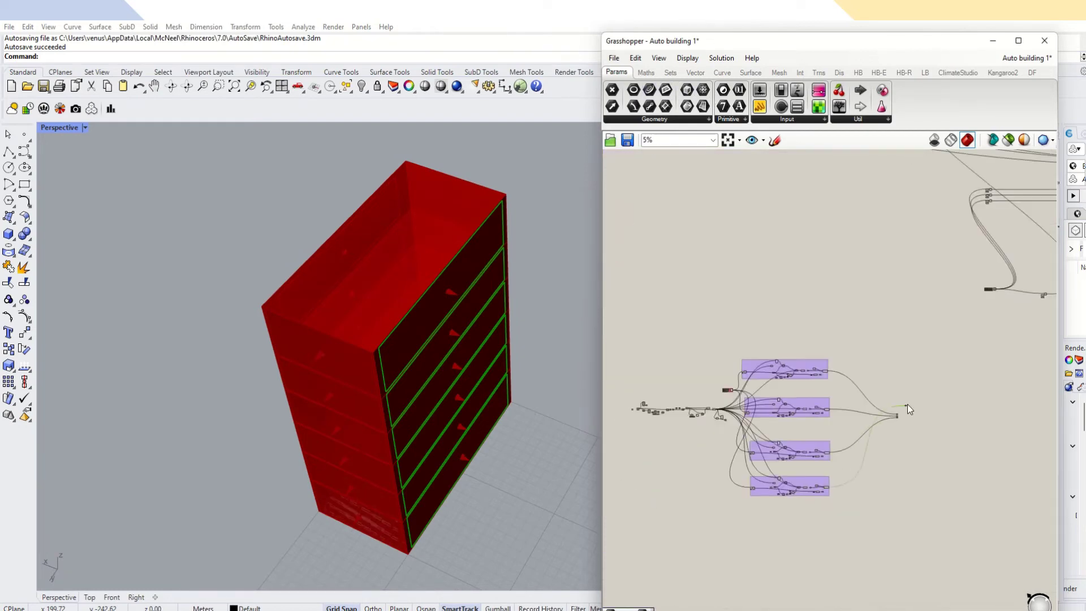
pyautogui.scroll(10, 907, 409)
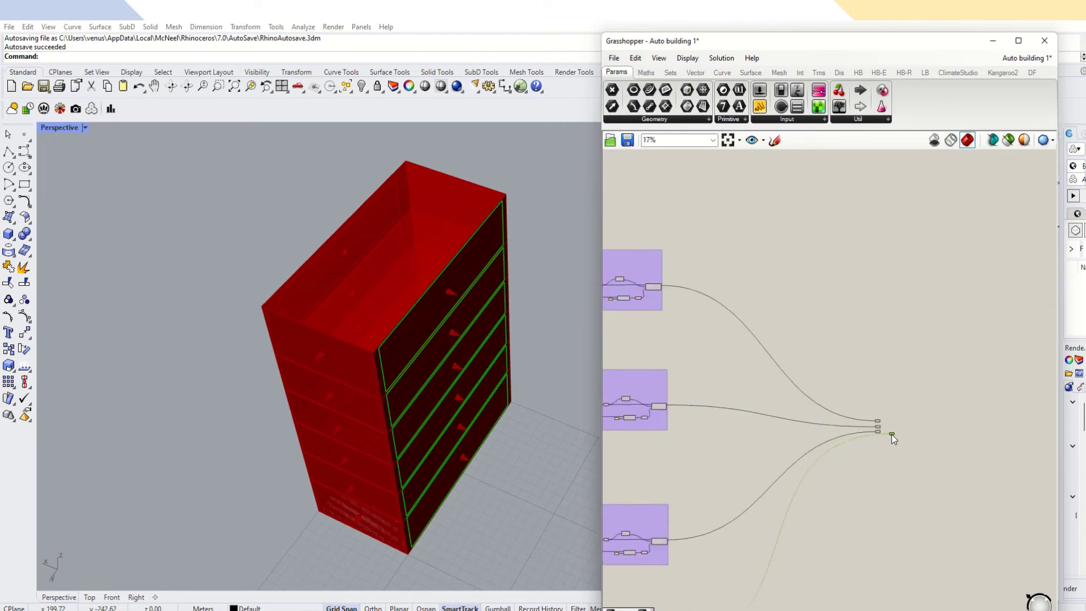
# Add a Merge component beside the stack of four Curve parameters.
pyautogui.doubleClick(926, 400)
pyautogui.write('mer')
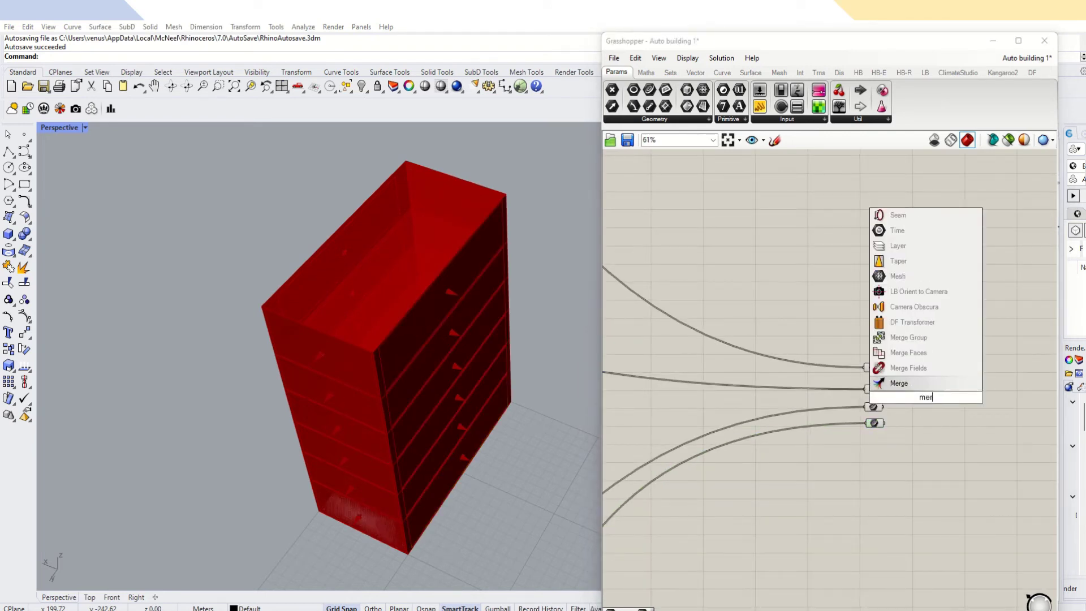
pyautogui.write('ge')
pyautogui.click(908, 369)
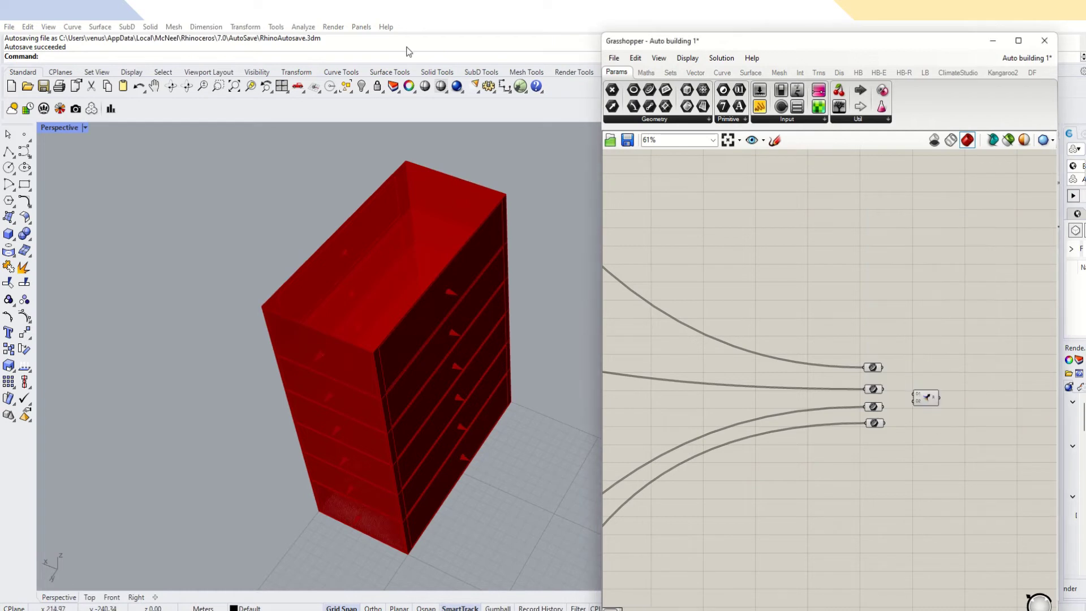
# Add a third data input, D3, to the Merge component.
pyautogui.scroll(4, 939, 398)
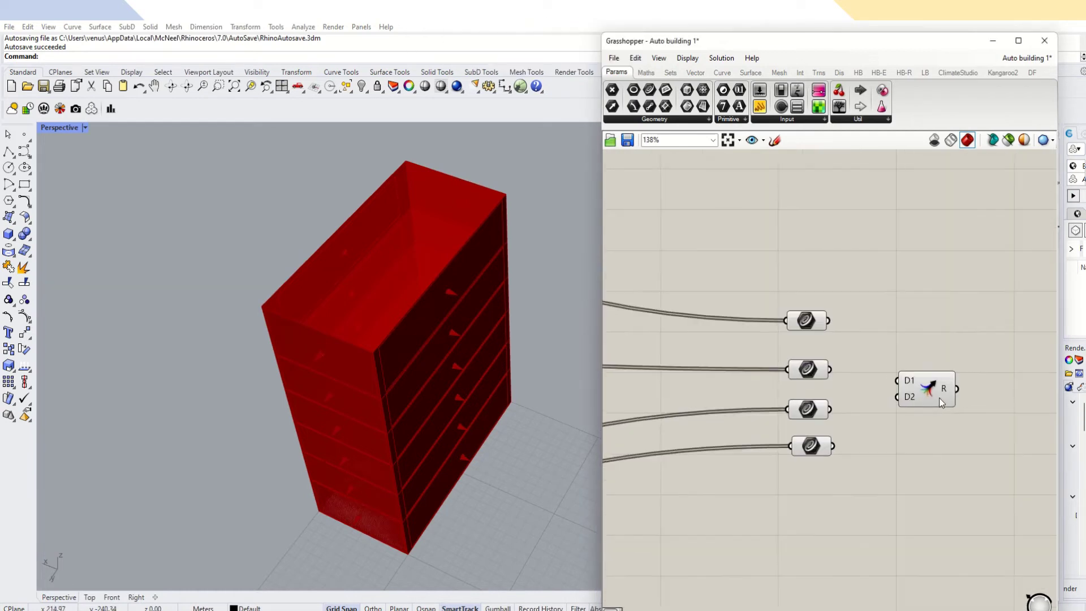
pyautogui.scroll(6, 926, 402)
pyautogui.click(901, 408)
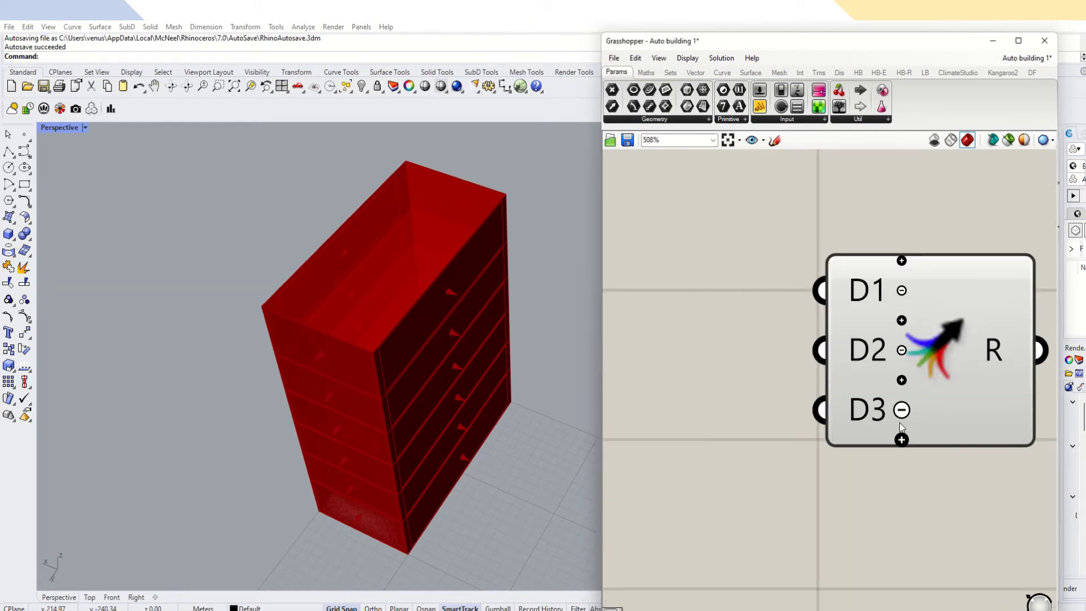
# Give the Merge component four inputs and connect the four geometry parameters, in order, to D1 through D4.
pyautogui.click(902, 439)
pyautogui.scroll(-4, 902, 441)
pyautogui.moveTo(754, 295); pyautogui.dragTo(853, 362)
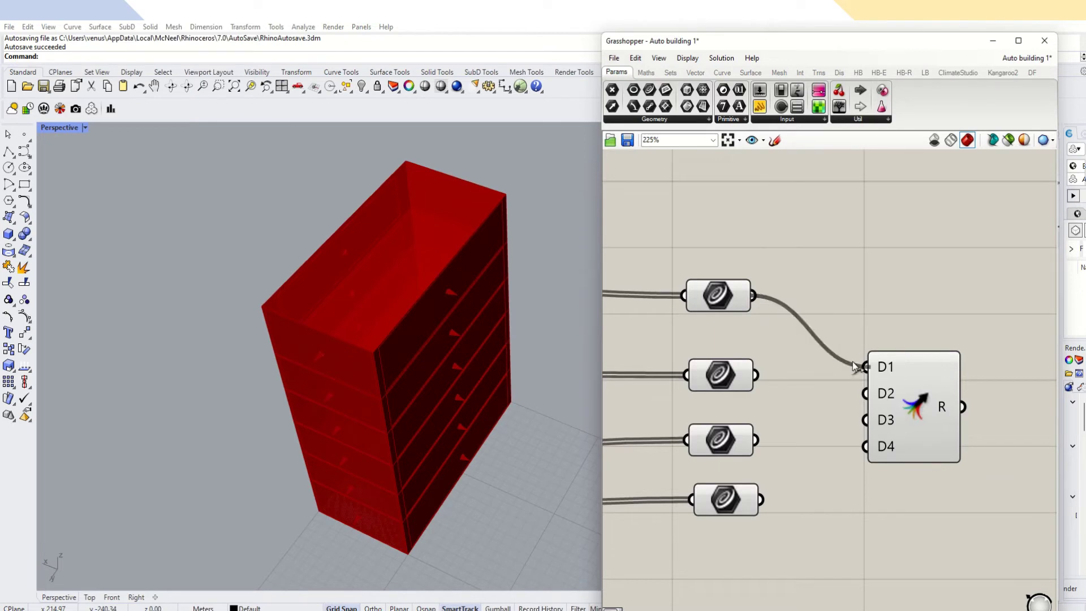
pyautogui.moveTo(757, 375); pyautogui.dragTo(863, 395)
pyautogui.moveTo(757, 440); pyautogui.dragTo(865, 419)
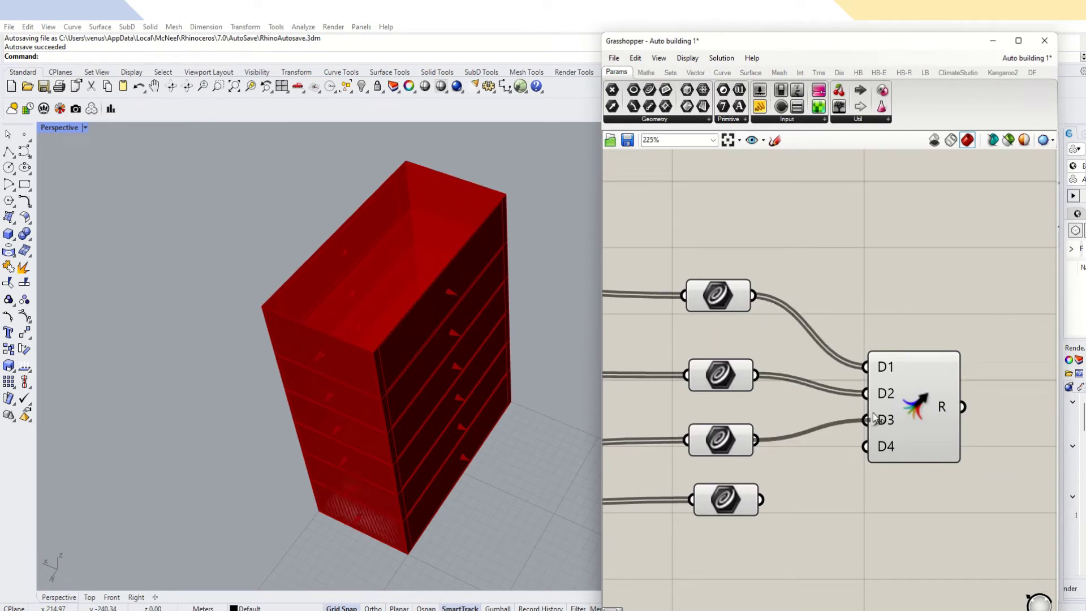
pyautogui.moveTo(761, 500); pyautogui.dragTo(885, 446)
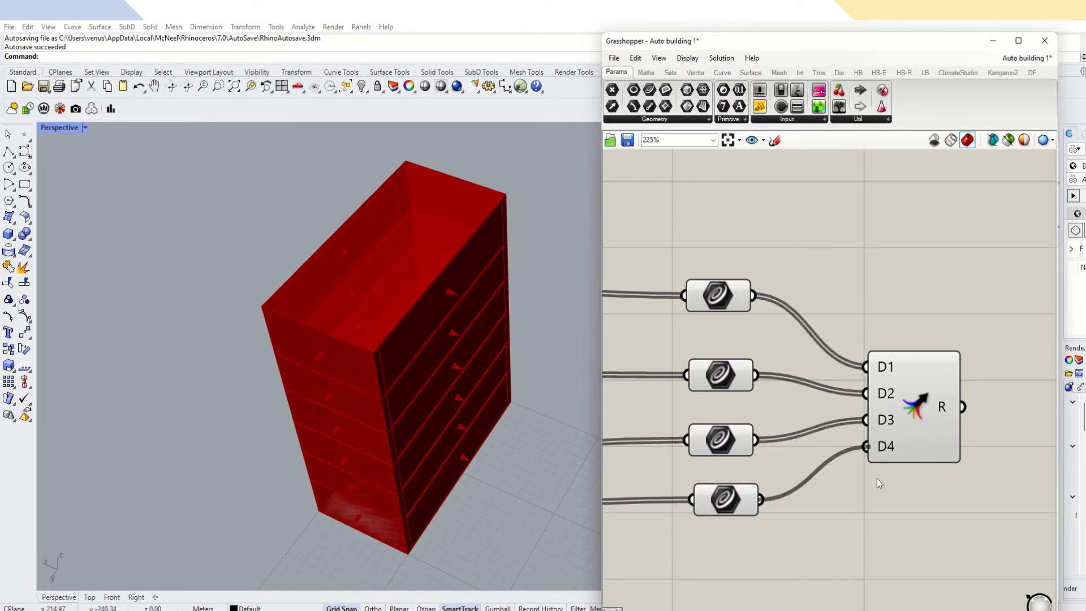
pyautogui.scroll(-4, 876, 487)
pyautogui.scroll(3, 867, 467)
pyautogui.scroll(2, 880, 470)
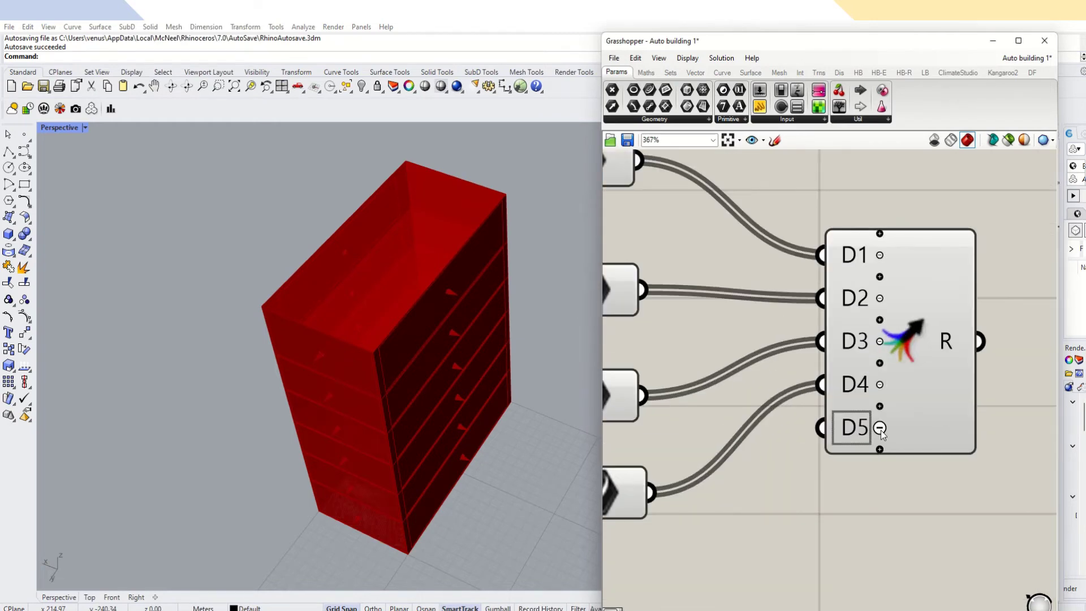
pyautogui.click(881, 431)
pyautogui.scroll(-8, 856, 467)
pyautogui.scroll(-2, 855, 466)
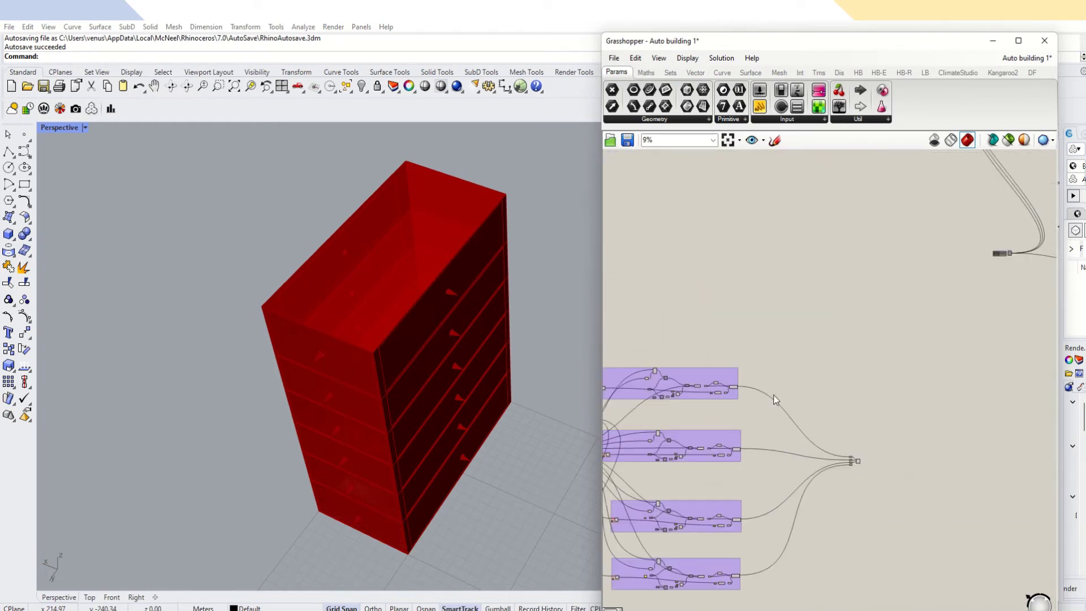
# Move the Merge component together with its four geometry parameters closer to the purple component groups.
pyautogui.scroll(4, 779, 388)
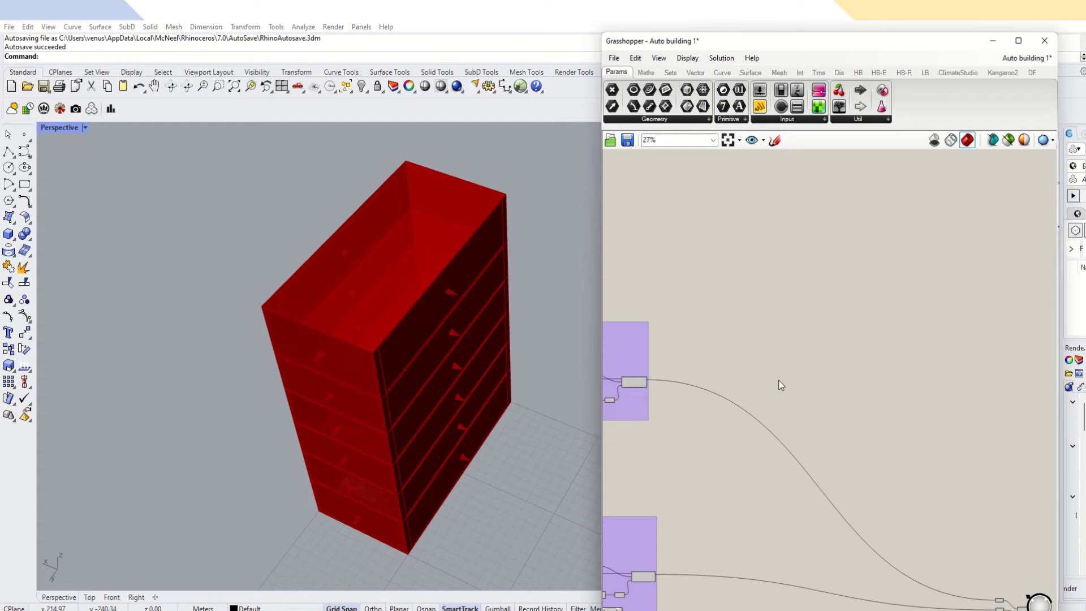
pyautogui.scroll(-5, 758, 382)
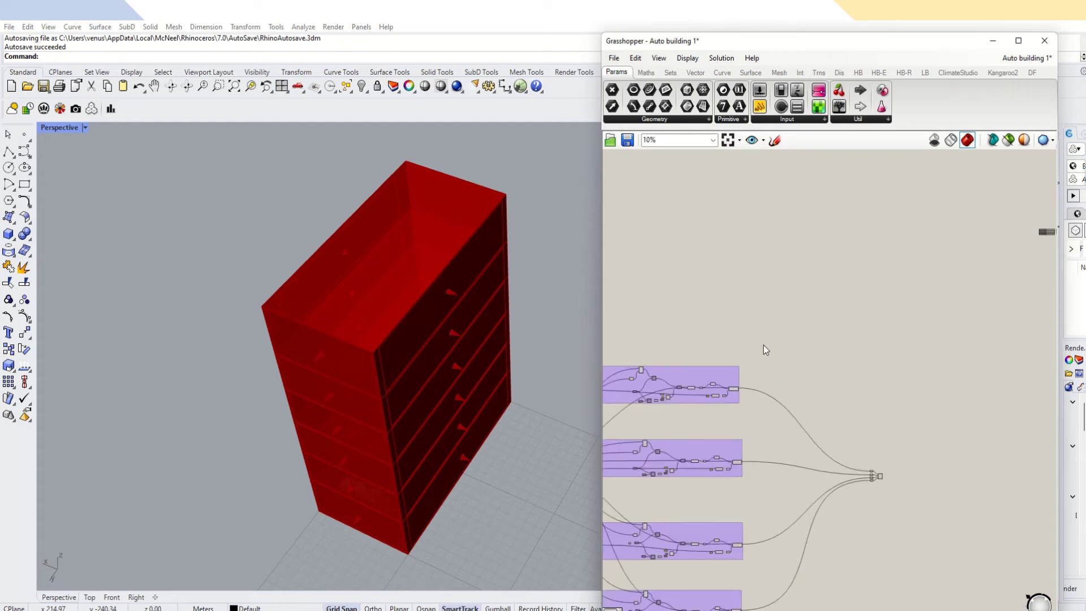
pyautogui.scroll(4, 832, 414)
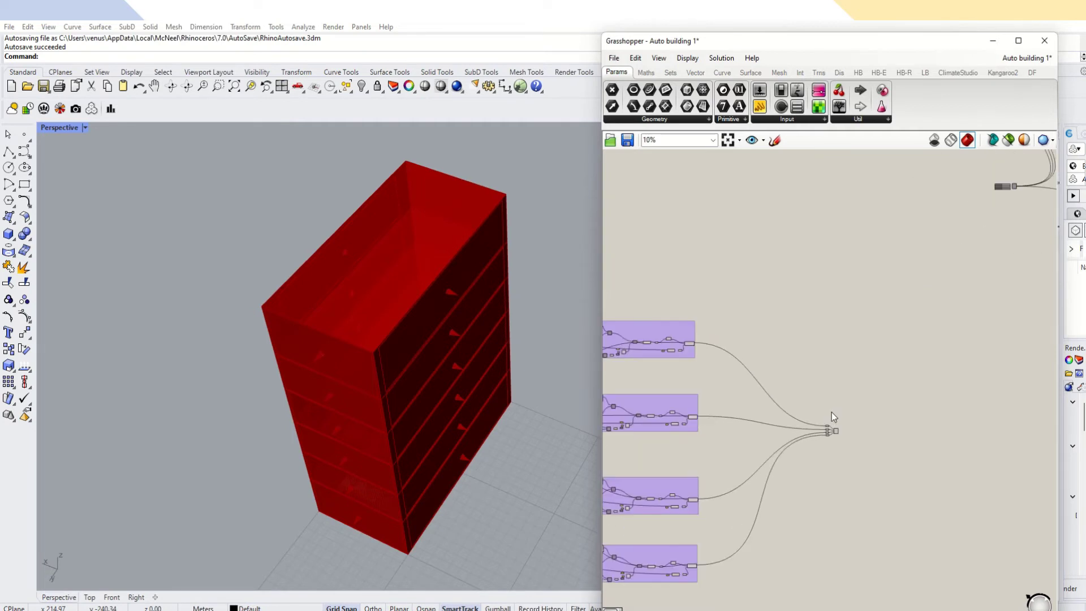
pyautogui.moveTo(827, 394); pyautogui.dragTo(838, 369, button='right')
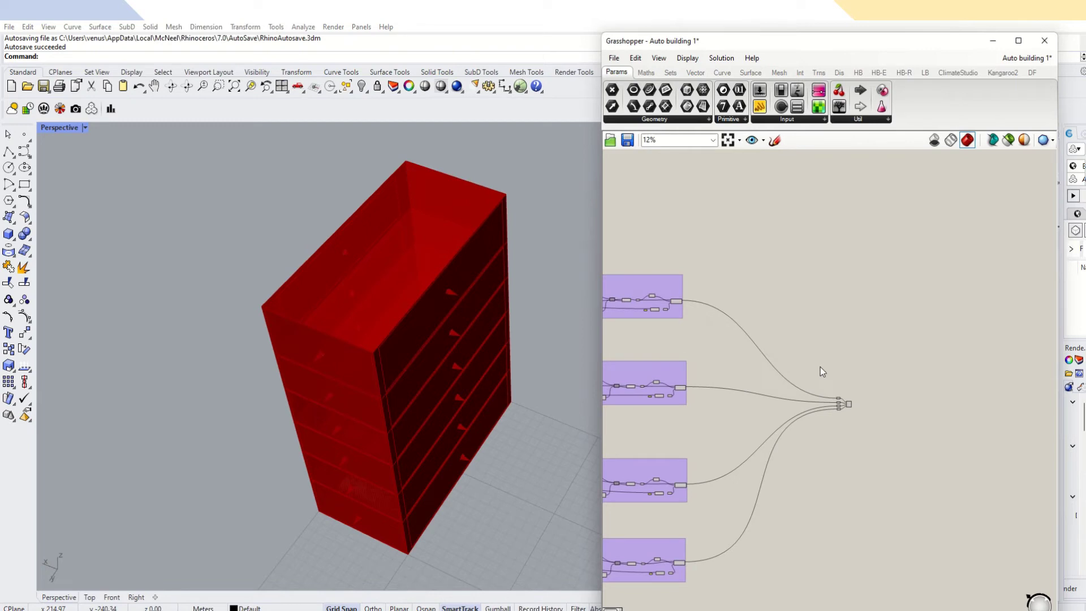
pyautogui.scroll(2, 827, 345)
pyautogui.click(880, 361)
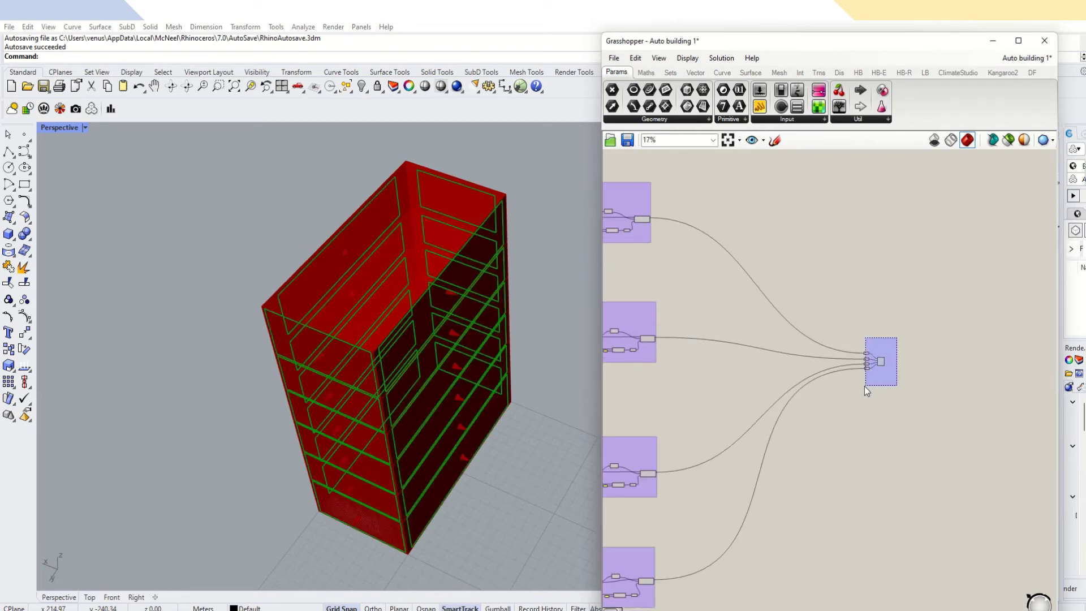
pyautogui.moveTo(886, 363); pyautogui.dragTo(794, 376)
pyautogui.click(796, 322)
# Add an Evaluate Surface component above Merge and connect the first geometry parameter to its S input.
pyautogui.scroll(6, 786, 356)
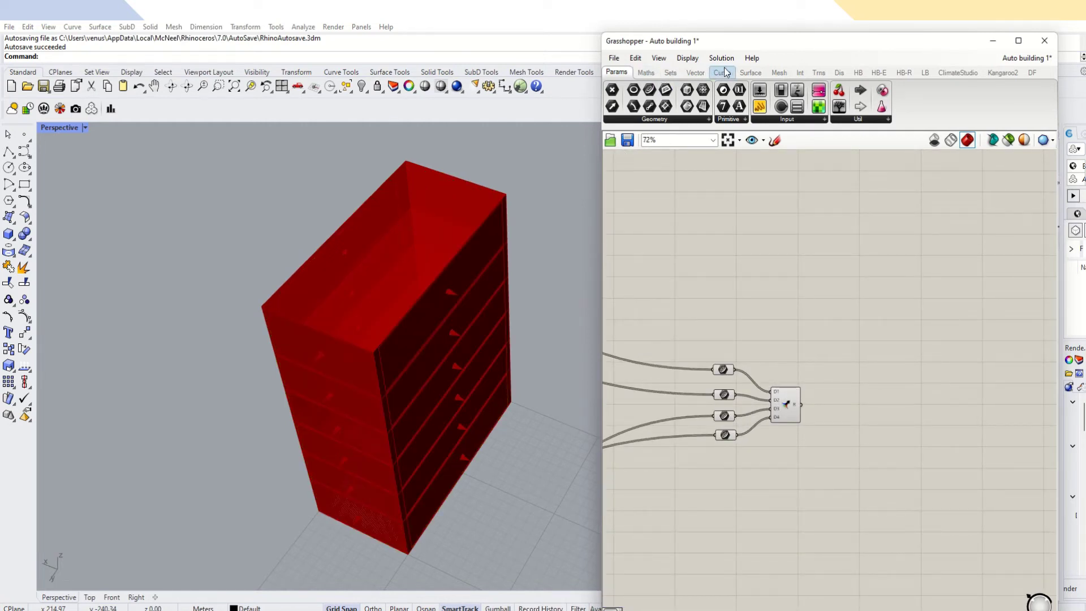
pyautogui.click(751, 72)
pyautogui.moveTo(698, 91); pyautogui.dragTo(850, 235)
pyautogui.moveTo(737, 382); pyautogui.dragTo(869, 310)
pyautogui.scroll(-4, 846, 406)
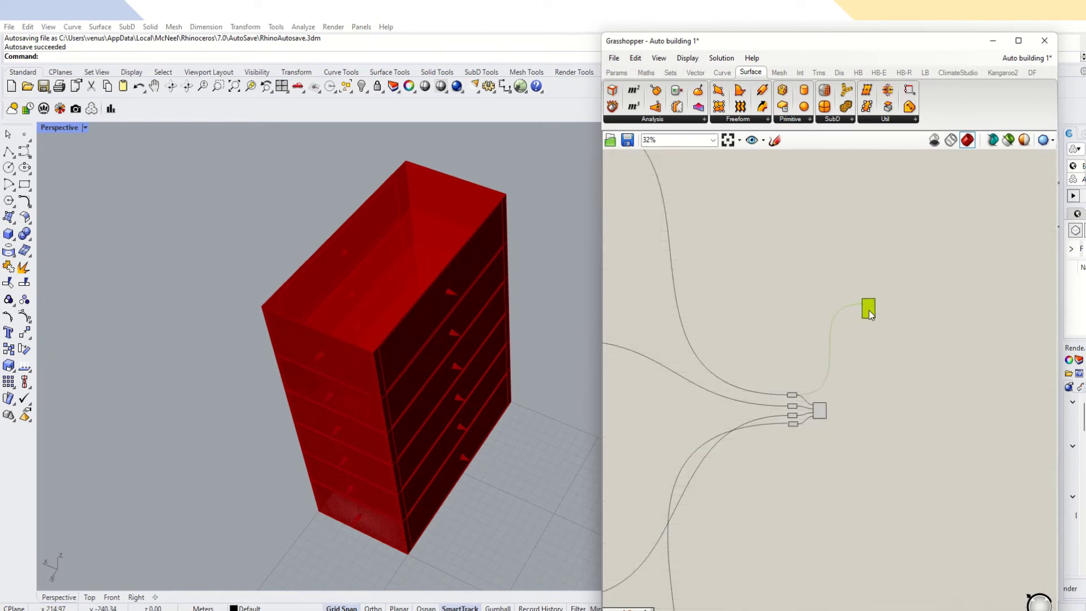
pyautogui.scroll(3, 851, 362)
# Add an Area component, fed by the first geometry parameter, and connect its centroid output C to Evaluate Surface's uv input.
pyautogui.doubleClick(840, 342)
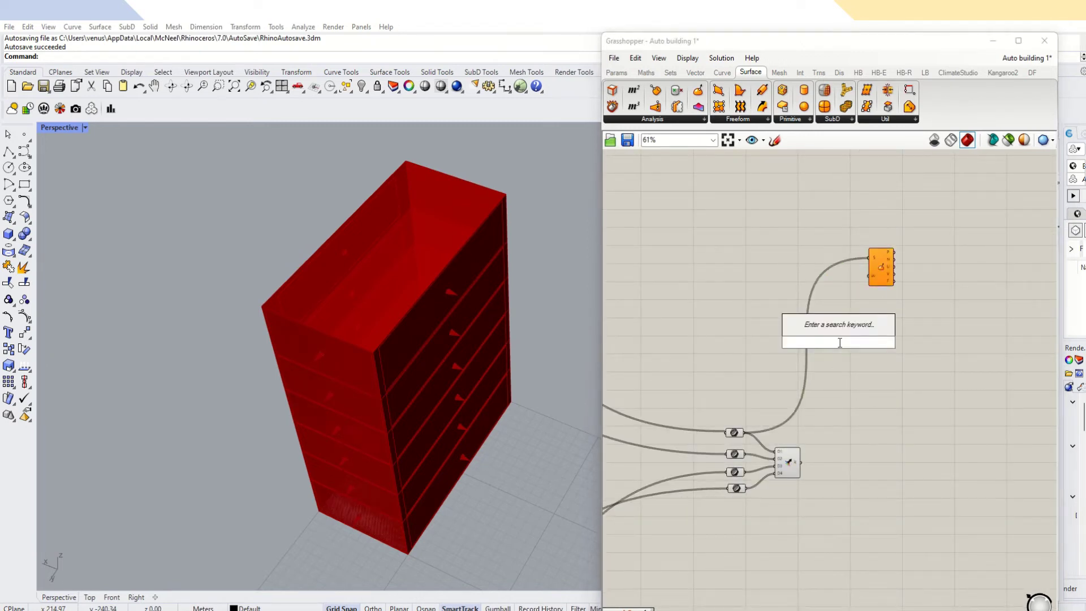
pyautogui.write('area')
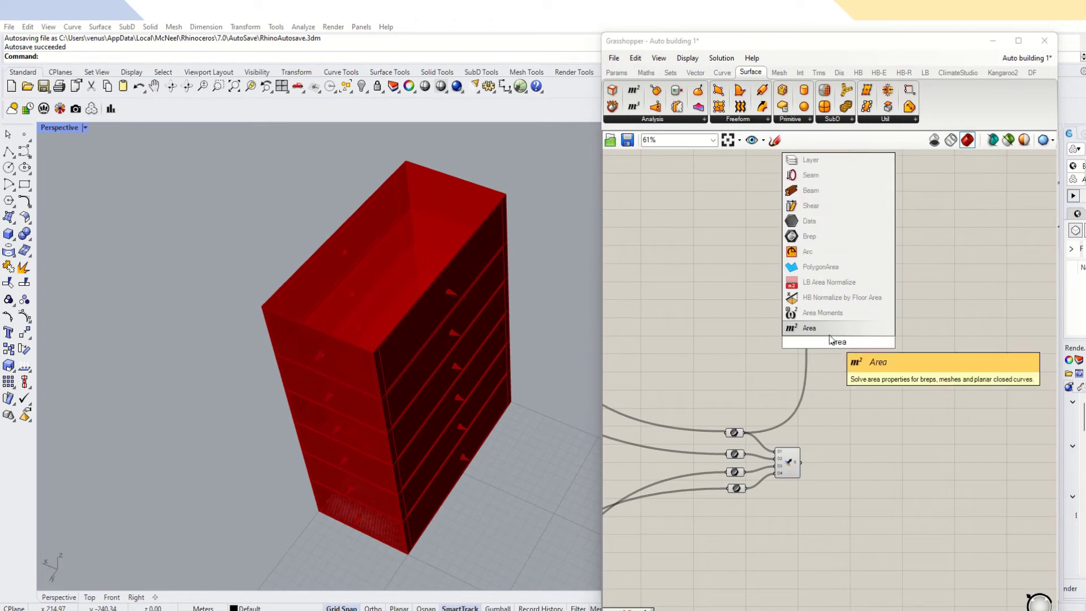
pyautogui.press('Return')
pyautogui.scroll(3, 832, 343)
pyautogui.moveTo(831, 347); pyautogui.dragTo(822, 264)
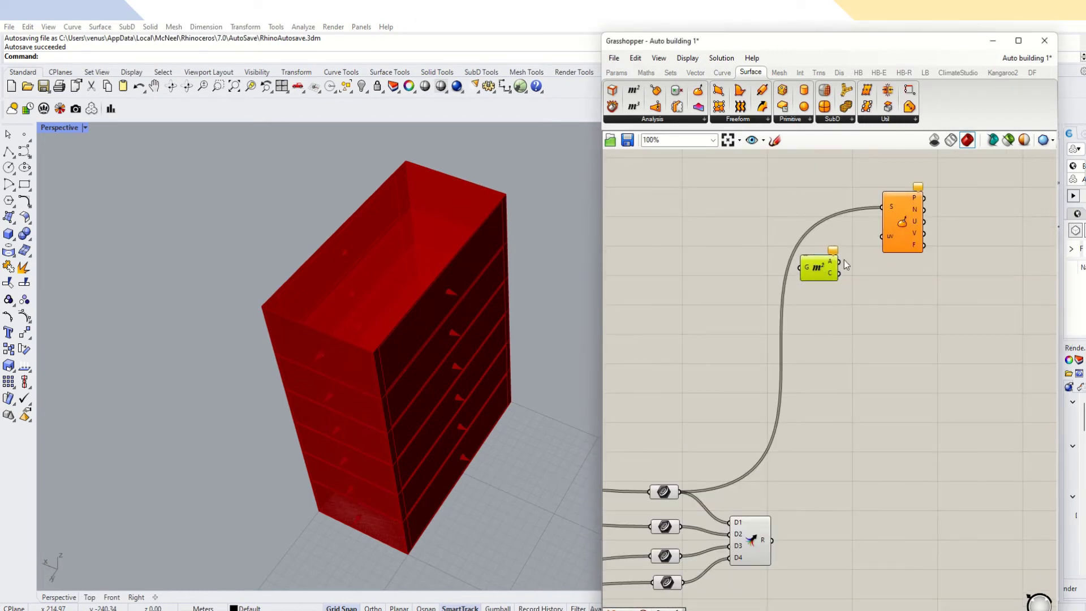
pyautogui.moveTo(840, 273); pyautogui.dragTo(877, 245)
pyautogui.moveTo(682, 492); pyautogui.dragTo(813, 272)
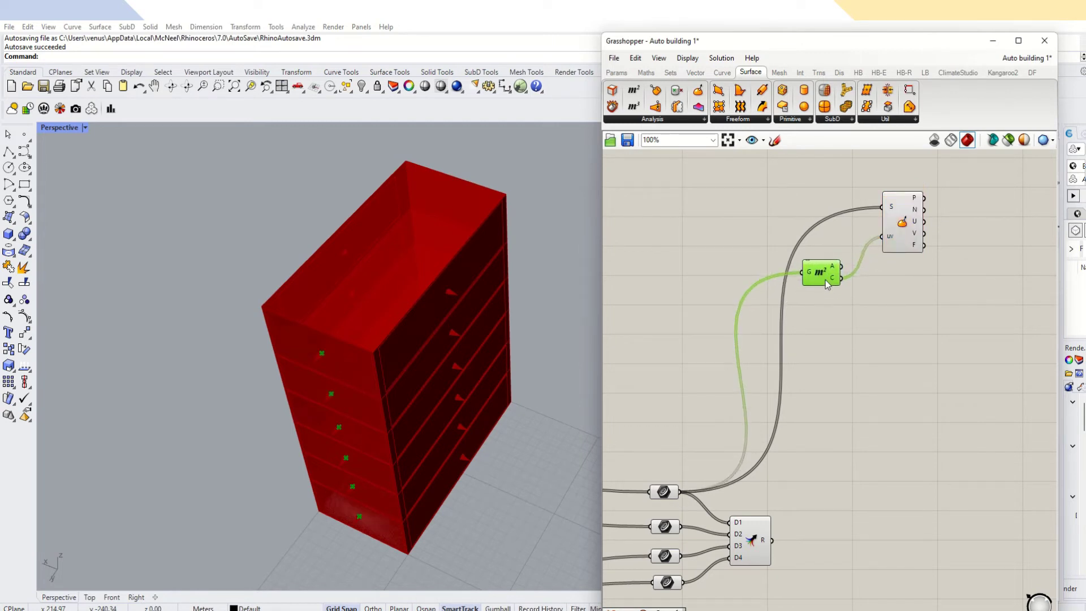
# Add a Unit Vector component beside Evaluate Surface and connect the normal output N to its V input.
pyautogui.scroll(-3, 832, 278)
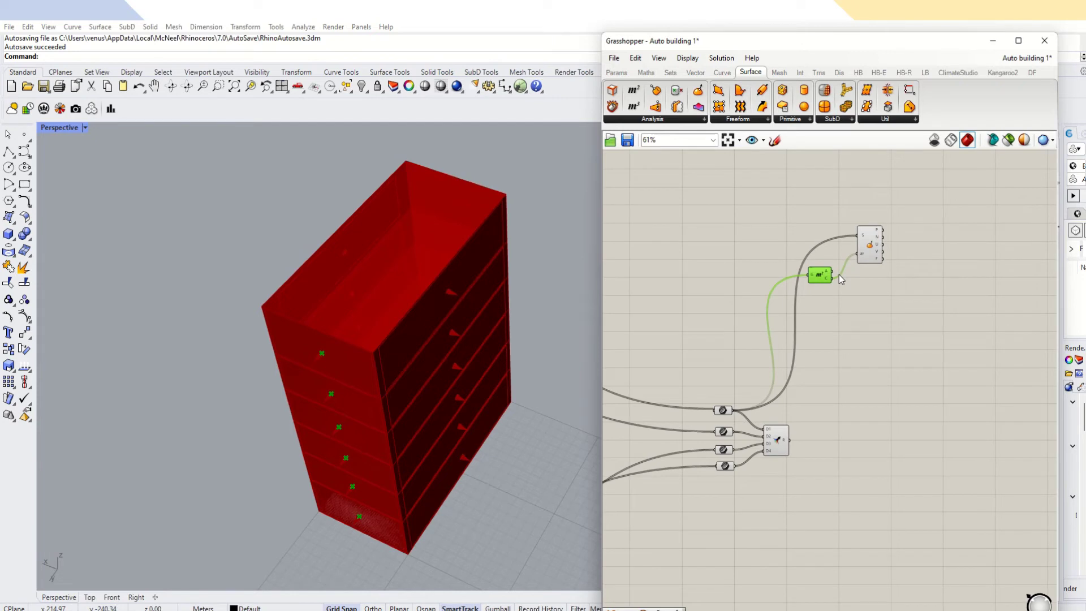
pyautogui.scroll(2, 788, 110)
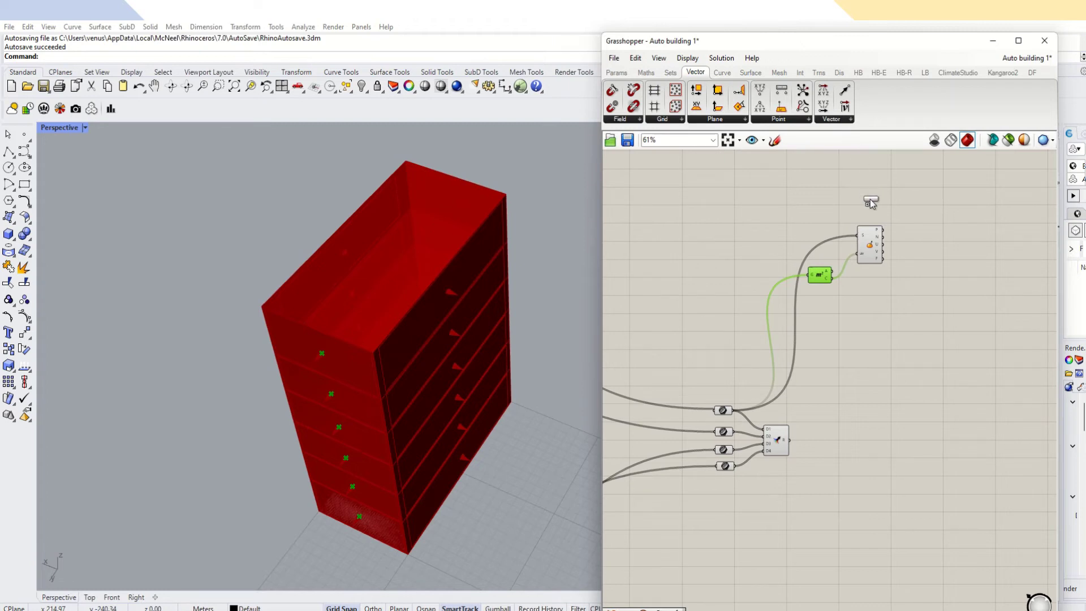
pyautogui.scroll(4, 870, 202)
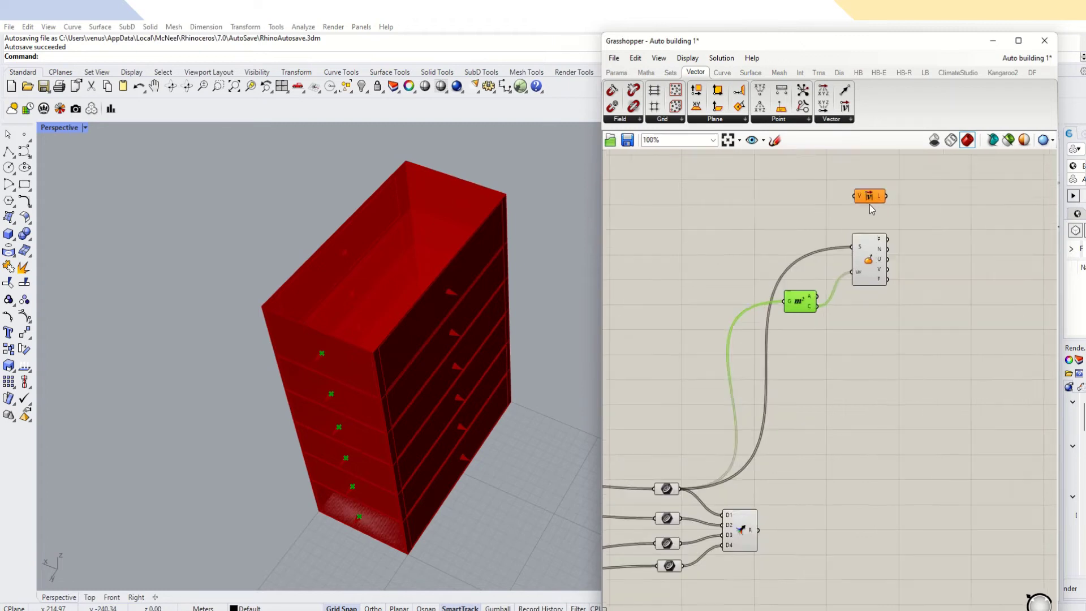
pyautogui.click(851, 120)
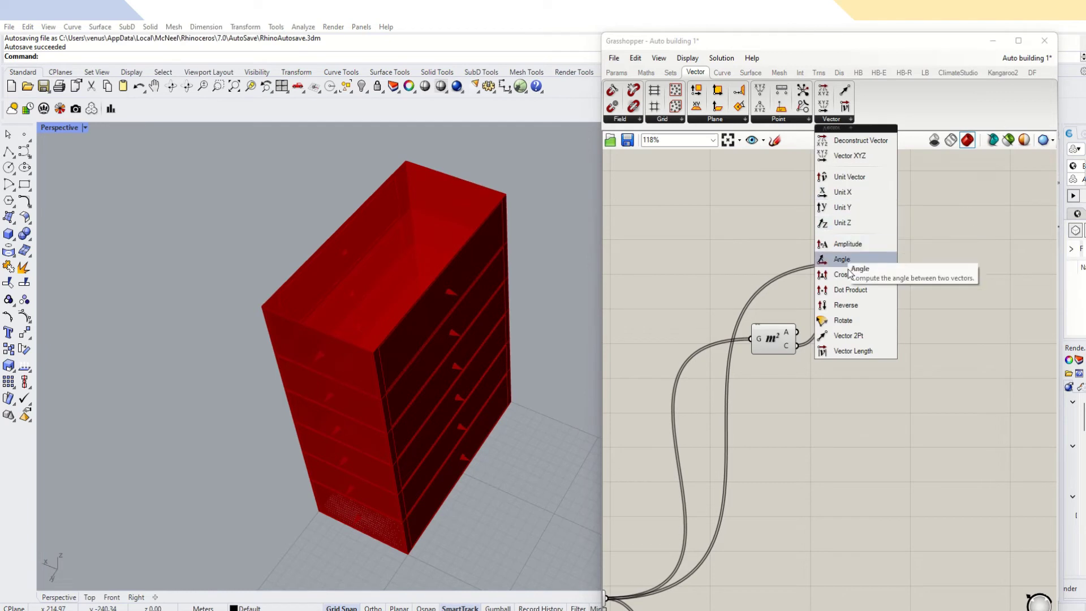
pyautogui.moveTo(846, 178); pyautogui.dragTo(950, 277)
pyautogui.scroll(3, 949, 315)
pyautogui.scroll(-3, 850, 303)
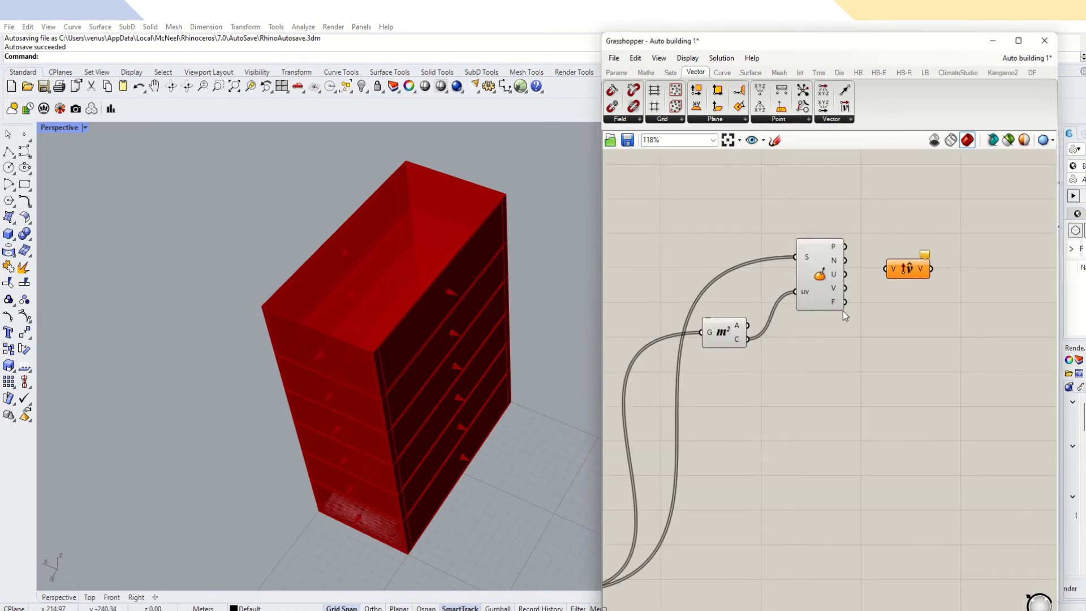
pyautogui.moveTo(842, 303)
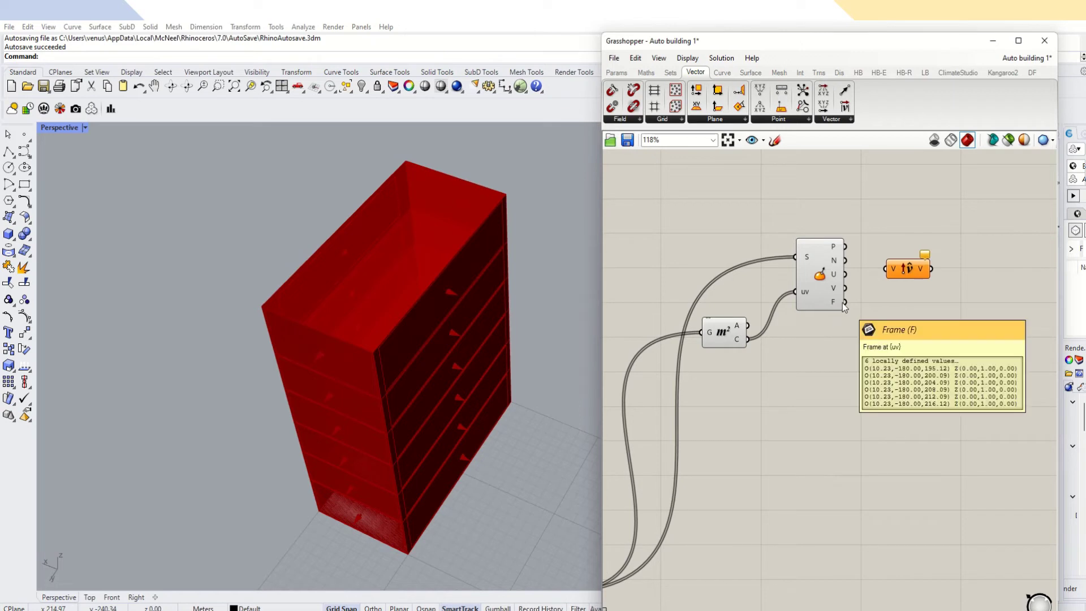
pyautogui.moveTo(845, 261)
pyautogui.mouseDown()
pyautogui.moveTo(886, 269)
pyautogui.moveTo(934, 301)
pyautogui.moveTo(957, 288)
pyautogui.mouseUp()
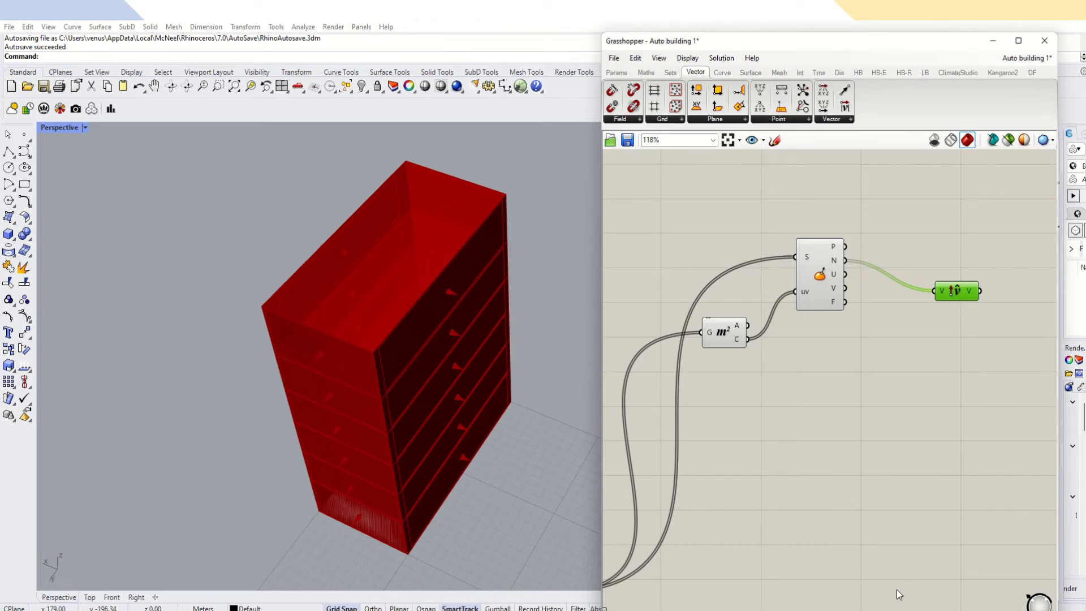
# Add a Multiplication component after Unit Vector and connect the Unit Vector output to its A input.
pyautogui.click(646, 72)
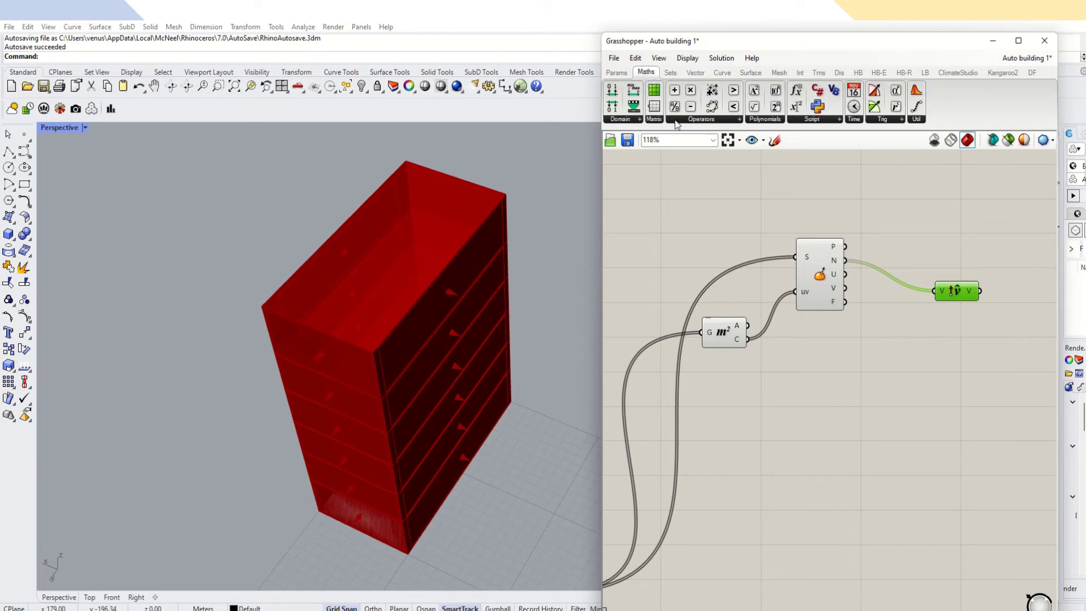
pyautogui.moveTo(696, 90); pyautogui.dragTo(871, 389)
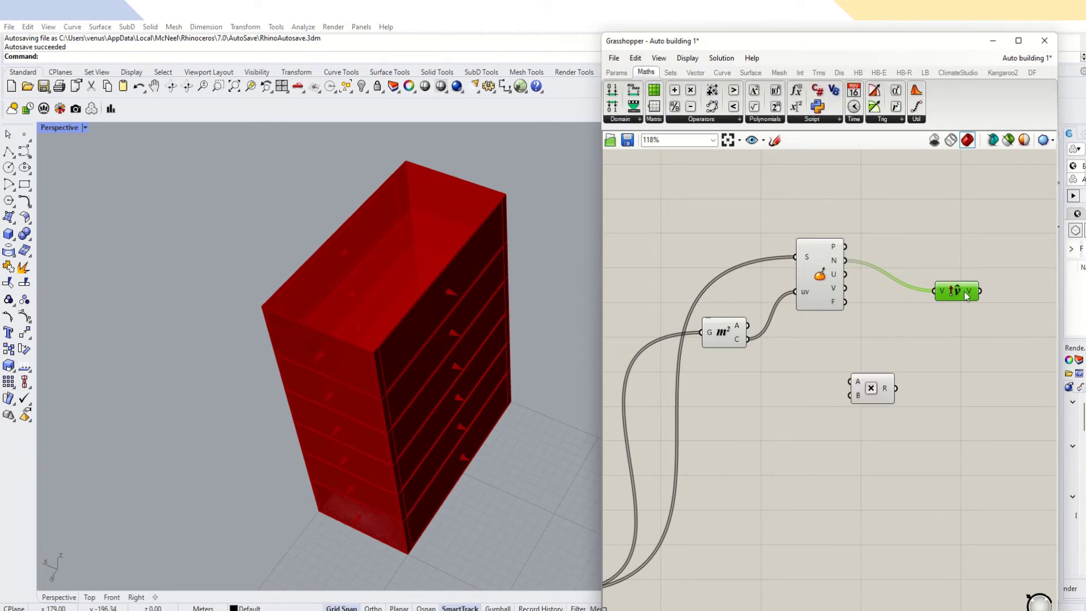
pyautogui.moveTo(963, 296); pyautogui.dragTo(1005, 307)
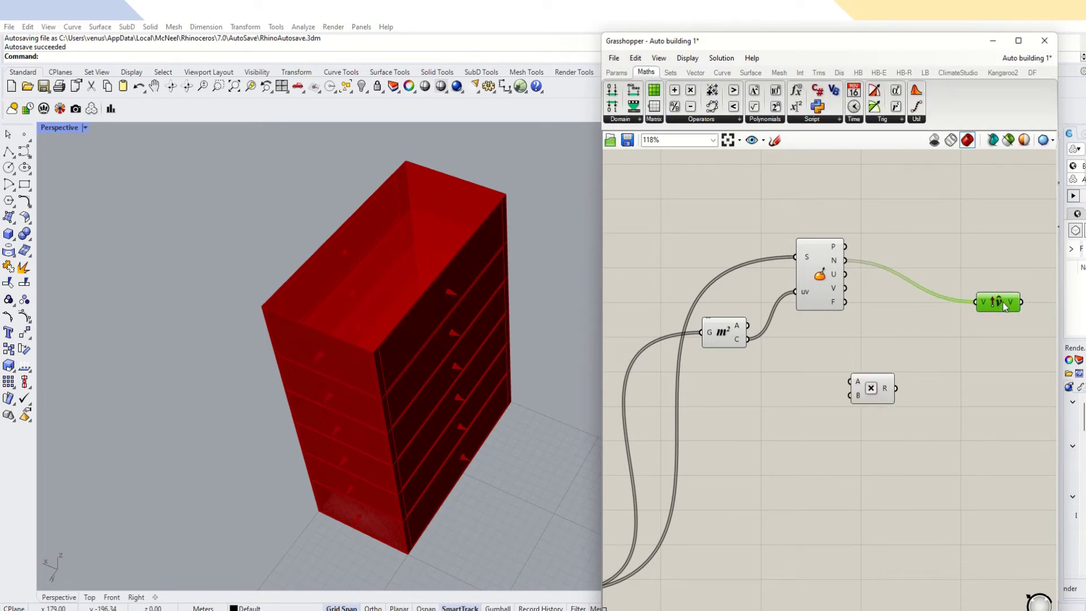
pyautogui.moveTo(911, 376); pyautogui.dragTo(914, 369)
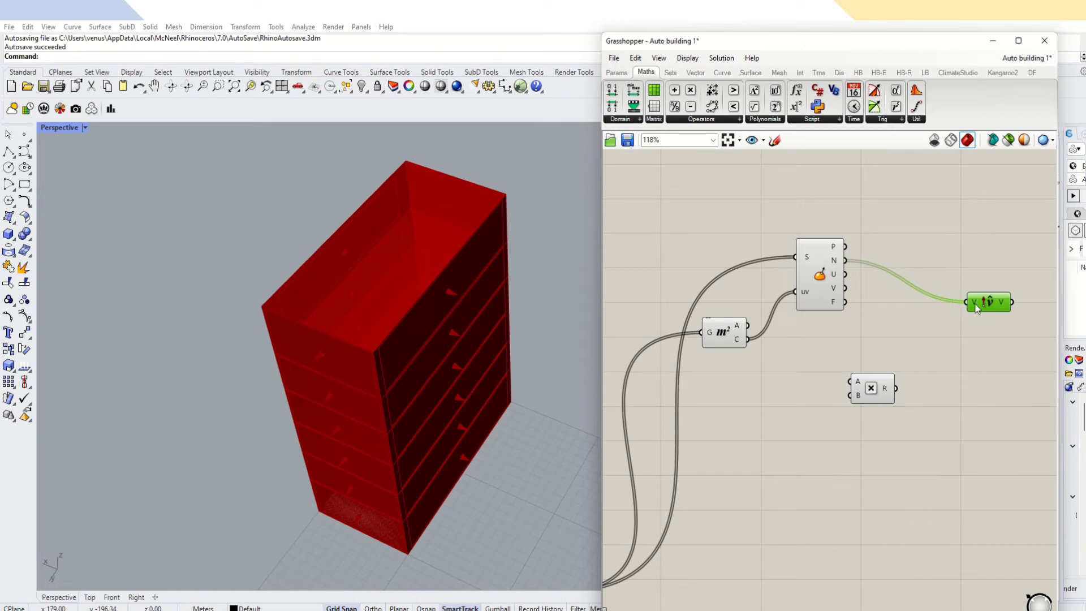
pyautogui.scroll(-2, 778, 362)
pyautogui.scroll(1, 680, 485)
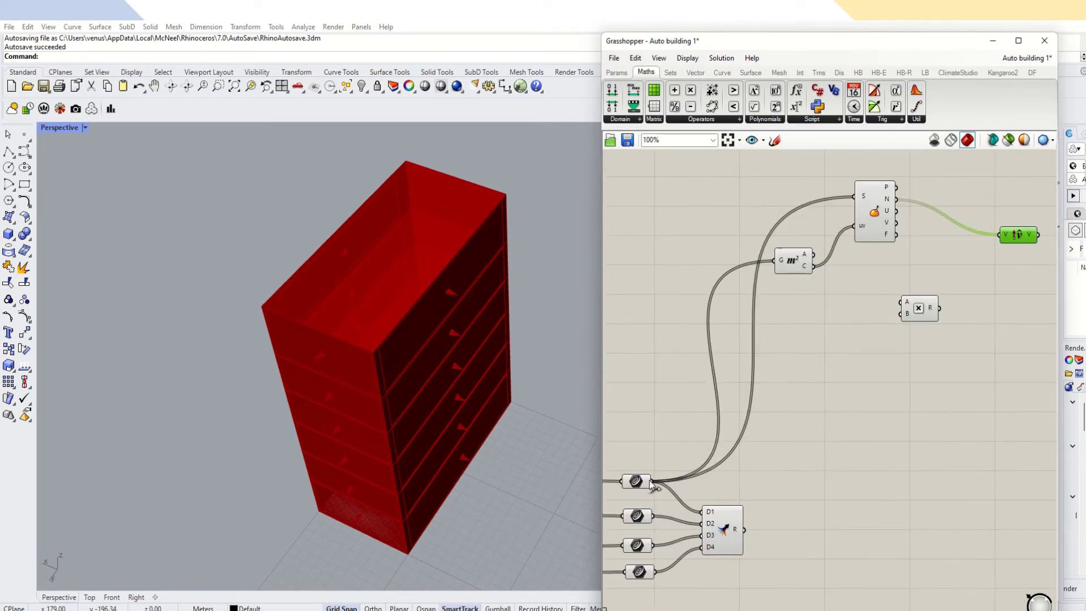
pyautogui.moveTo(651, 481); pyautogui.dragTo(894, 318)
pyautogui.moveTo(1026, 240); pyautogui.dragTo(1013, 295)
pyautogui.scroll(-2, 884, 341)
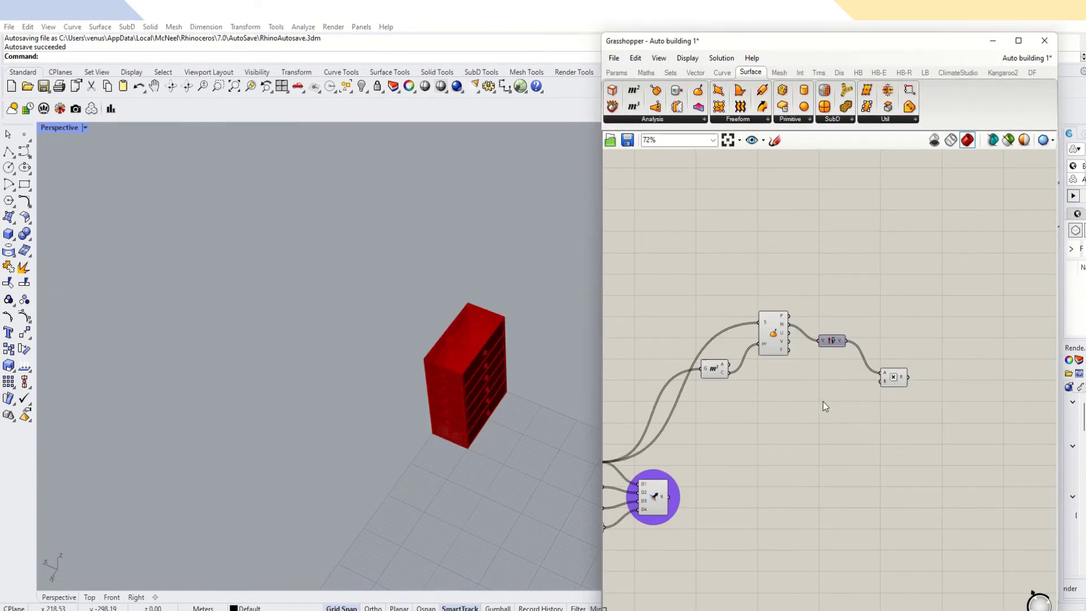
# Add a List Item component below Unit Vector and connect its output to the B input of Multiplication.
pyautogui.doubleClick(824, 403)
pyautogui.write('item')
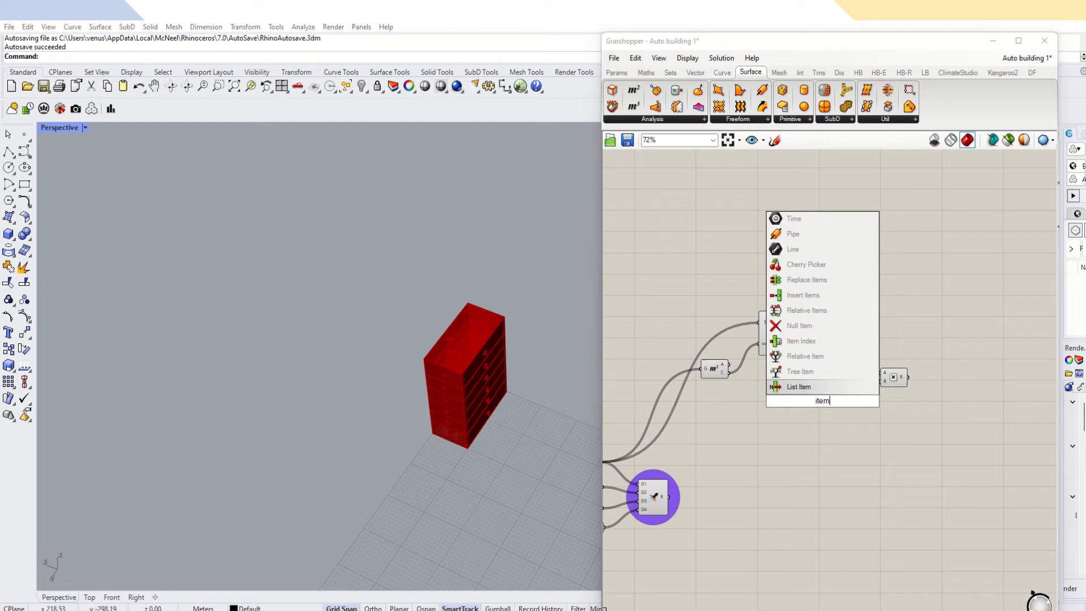
pyautogui.click(812, 387)
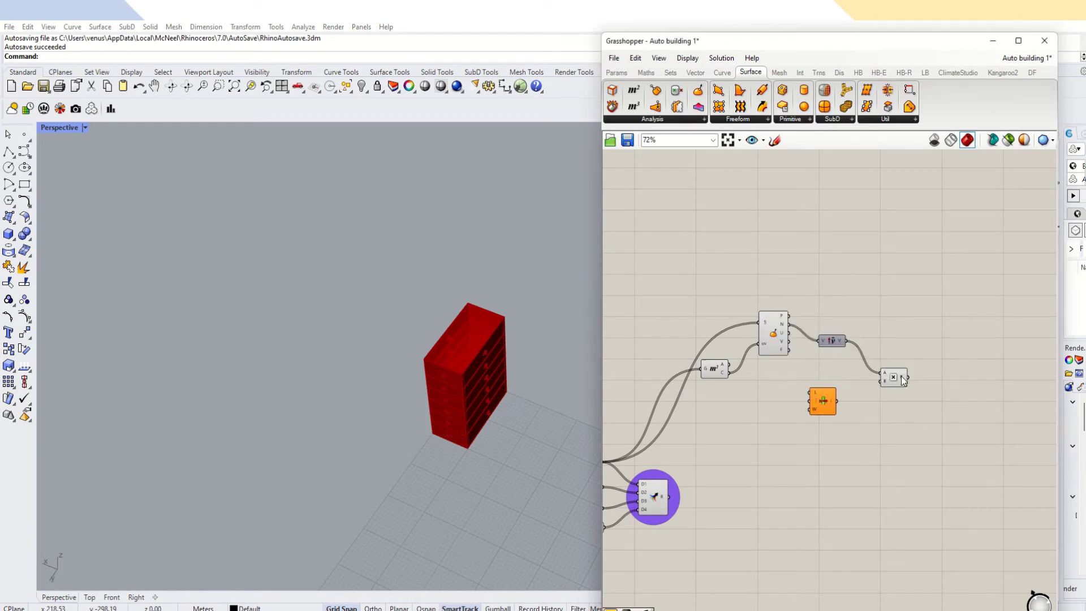
pyautogui.moveTo(903, 379); pyautogui.dragTo(977, 362)
pyautogui.moveTo(828, 408); pyautogui.dragTo(911, 422)
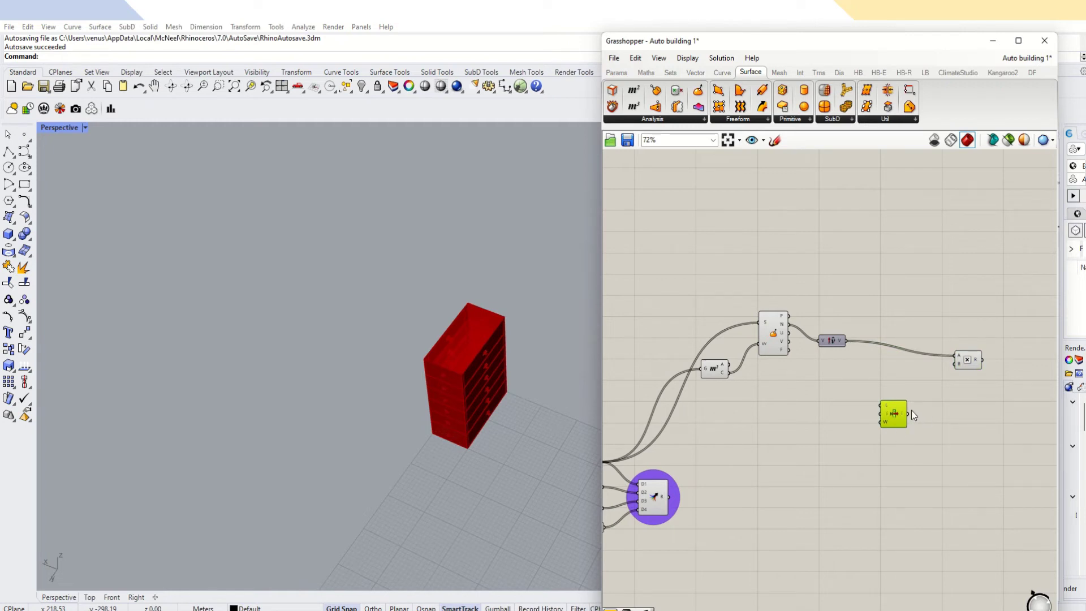
pyautogui.moveTo(908, 413); pyautogui.dragTo(955, 364)
# Add a panel containing 0 and connect it to the index input i of List Item.
pyautogui.click(829, 422)
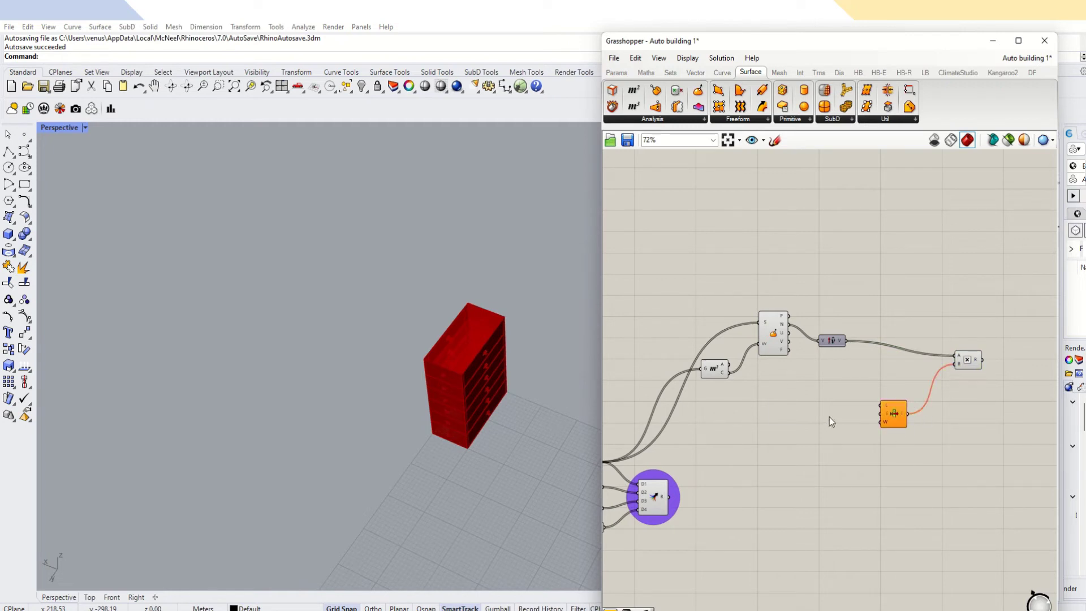
pyautogui.doubleClick(831, 421)
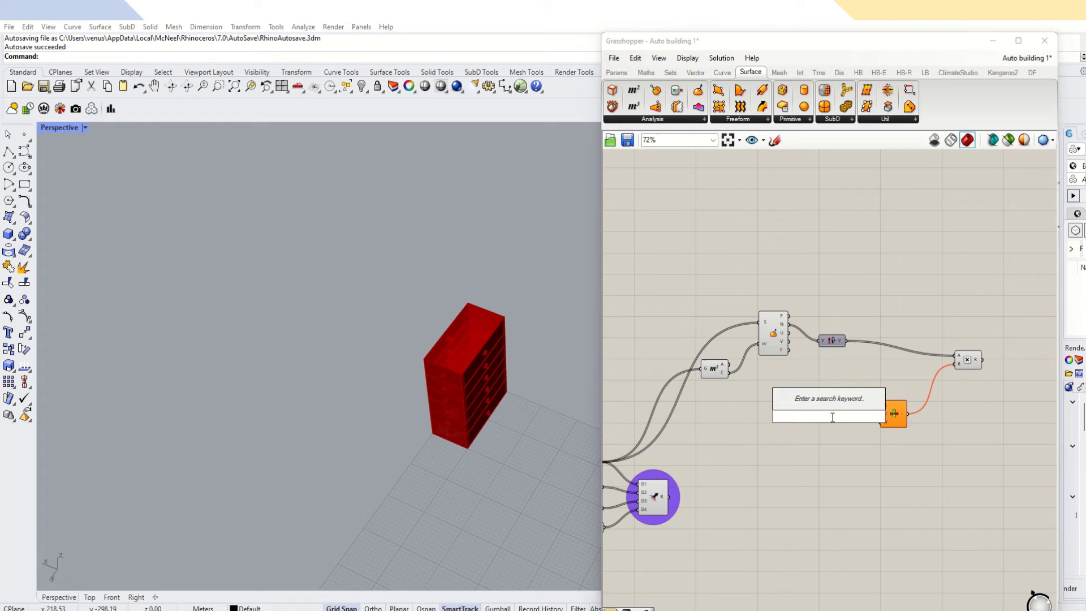
pyautogui.write('p0')
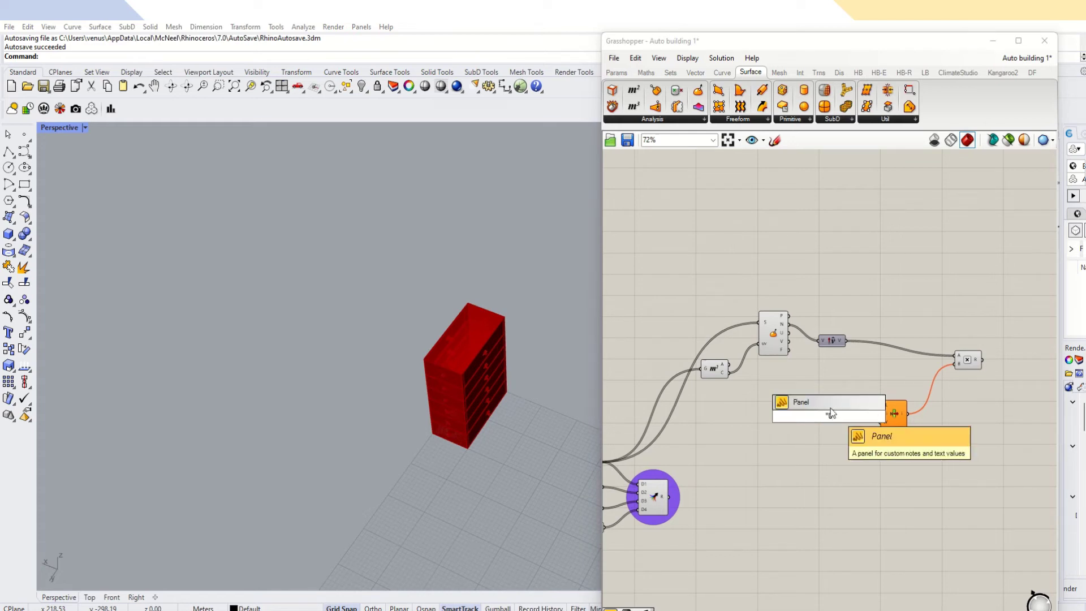
pyautogui.press('Return')
pyautogui.scroll(3, 856, 417)
pyautogui.moveTo(824, 415); pyautogui.dragTo(963, 402)
pyautogui.moveTo(824, 422); pyautogui.dragTo(733, 444)
# Add a Merge component below the 0 panel and expand it to four inputs, D1 to D4.
pyautogui.doubleClick(719, 446)
pyautogui.write('merge')
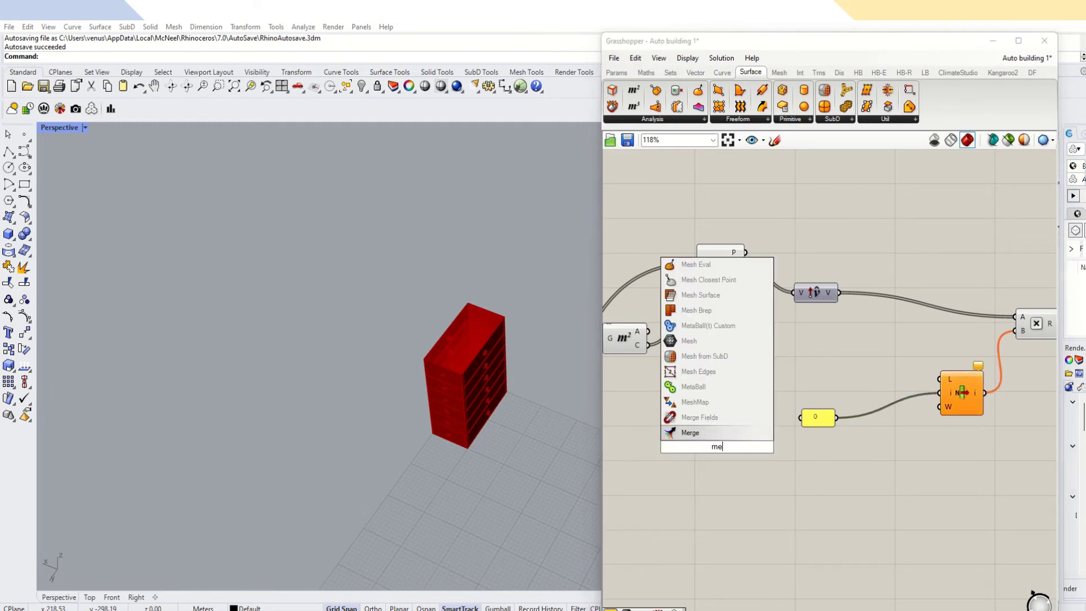
pyautogui.click(707, 432)
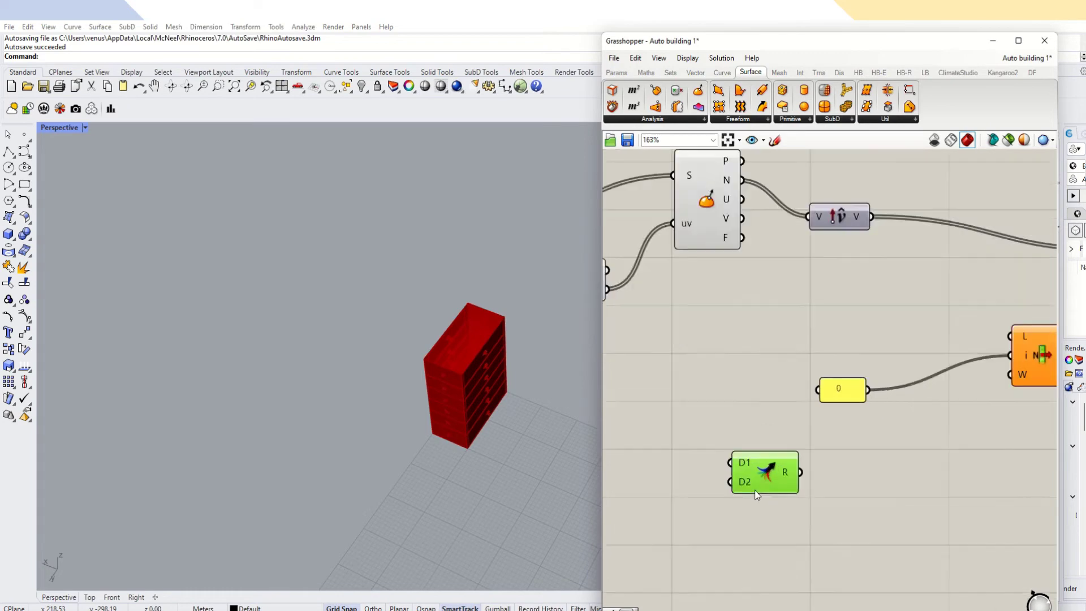
pyautogui.scroll(5, 754, 490)
pyautogui.click(757, 492)
pyautogui.click(757, 510)
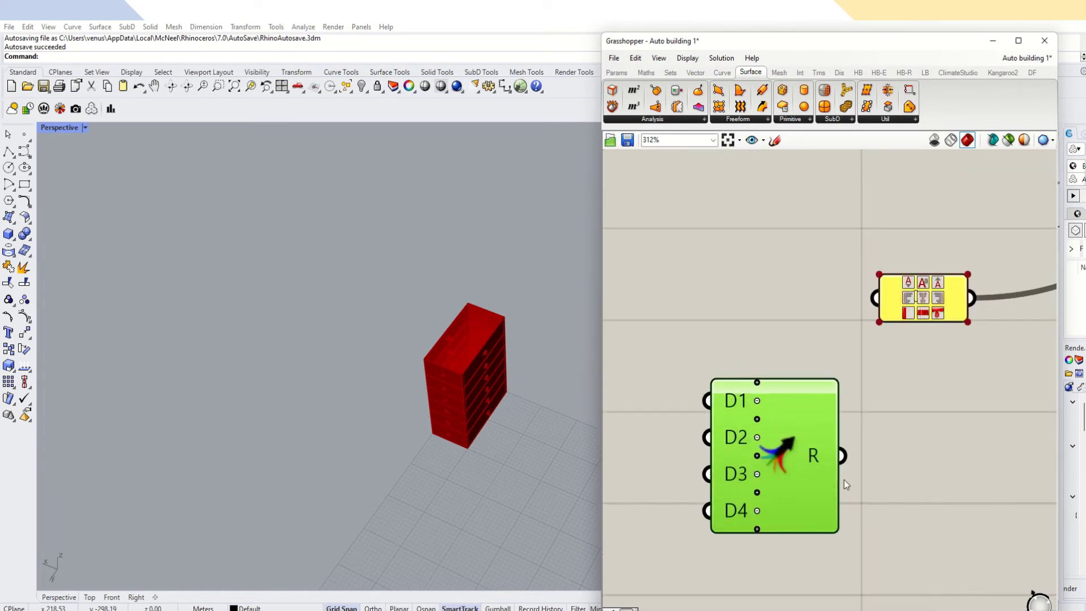
pyautogui.scroll(-8, 860, 447)
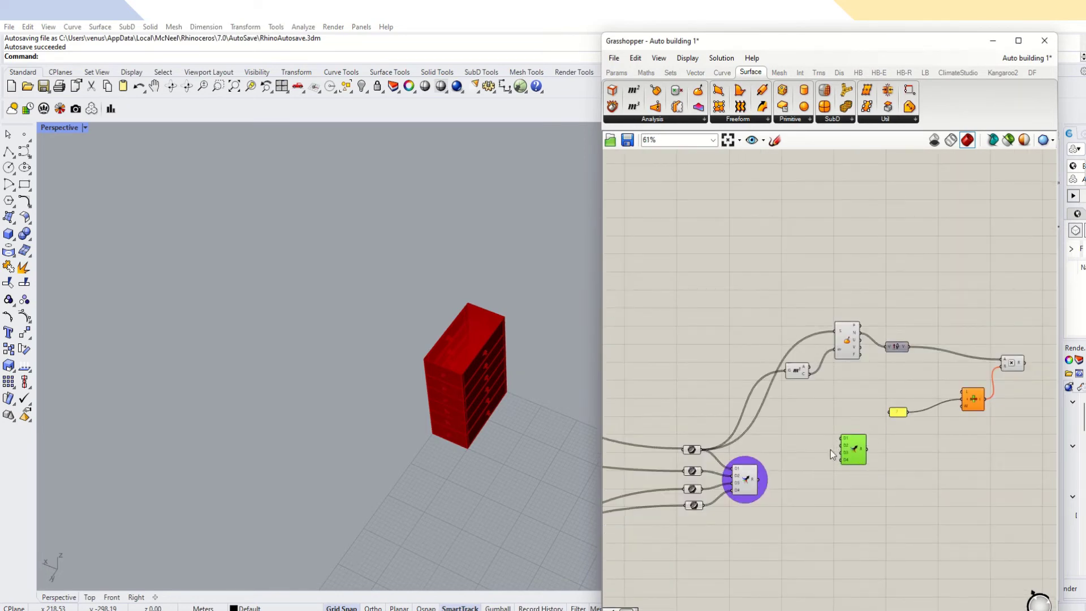
# Add a number slider set to 100 and connect it to the D1 input of the new Merge.
pyautogui.scroll(3, 831, 450)
pyautogui.doubleClick(809, 432)
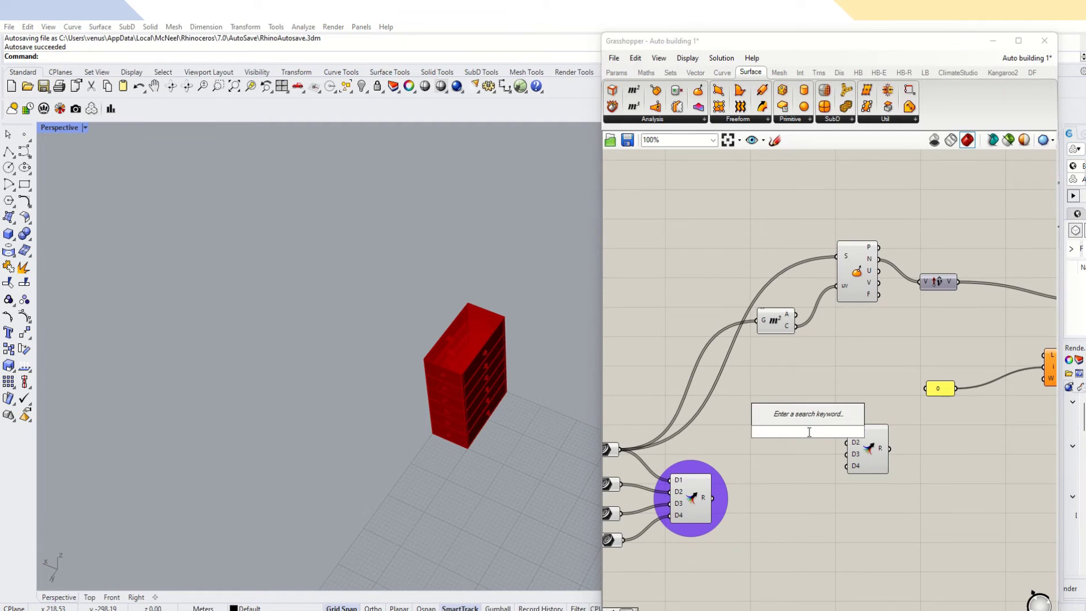
pyautogui.write('100')
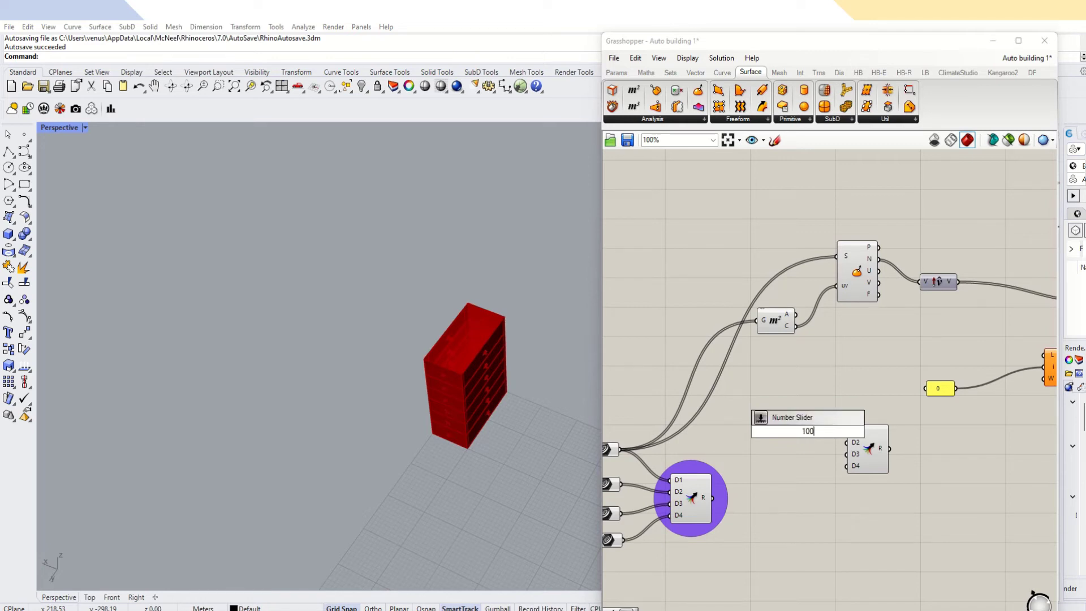
pyautogui.press('Return')
pyautogui.scroll(3, 808, 408)
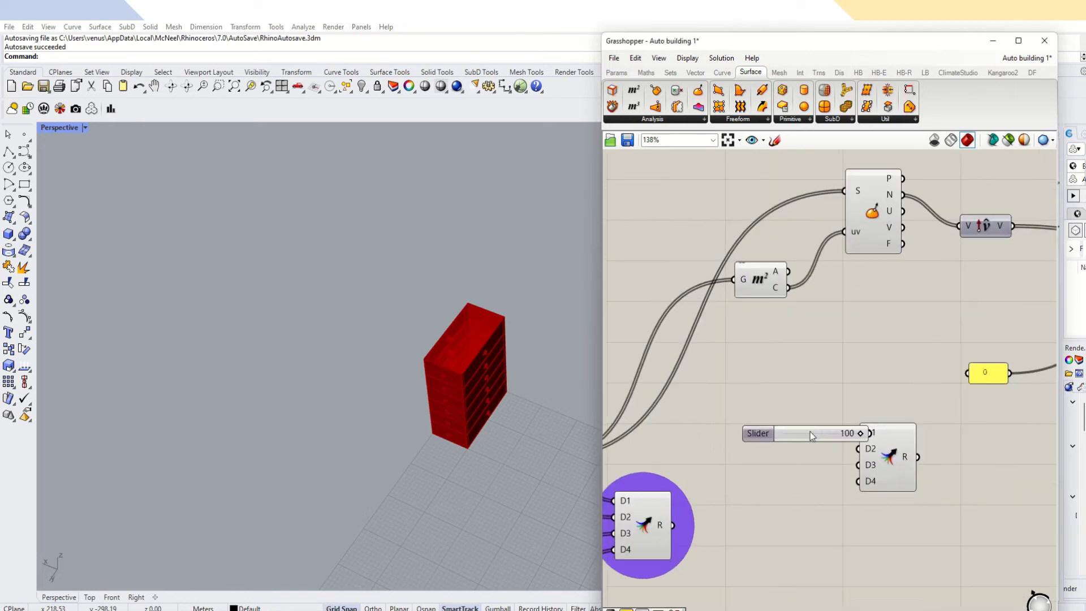
pyautogui.moveTo(871, 432)
pyautogui.mouseDown()
pyautogui.moveTo(826, 433)
pyautogui.moveTo(855, 433)
pyautogui.mouseUp()
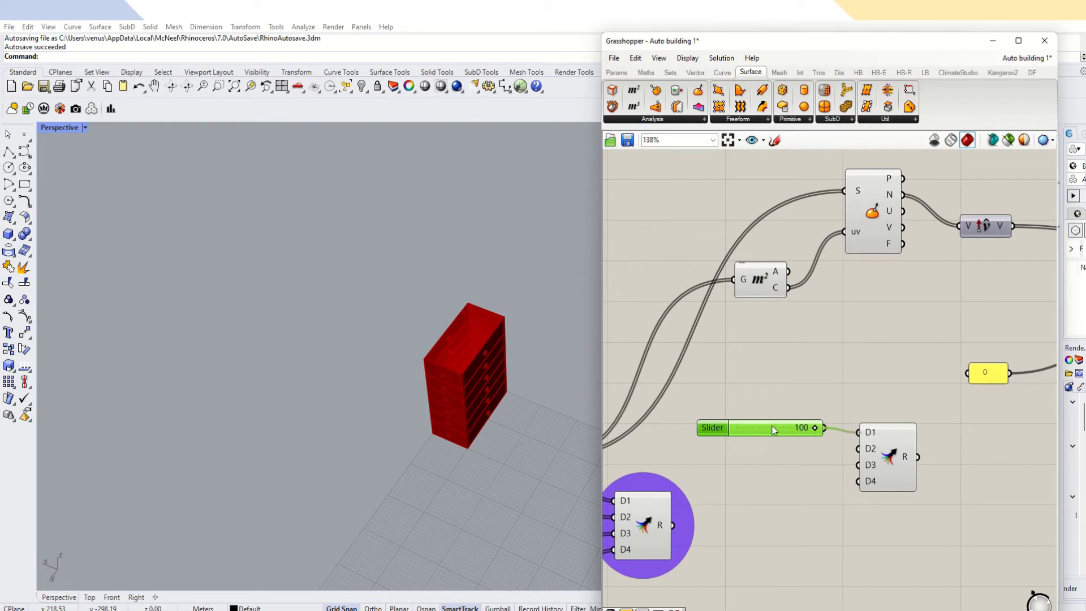
# Duplicate the 100 slider for Merge inputs D2 to D4 and connect the Merge output to List Item's L input.
pyautogui.hotkey('ctrl', 'v')
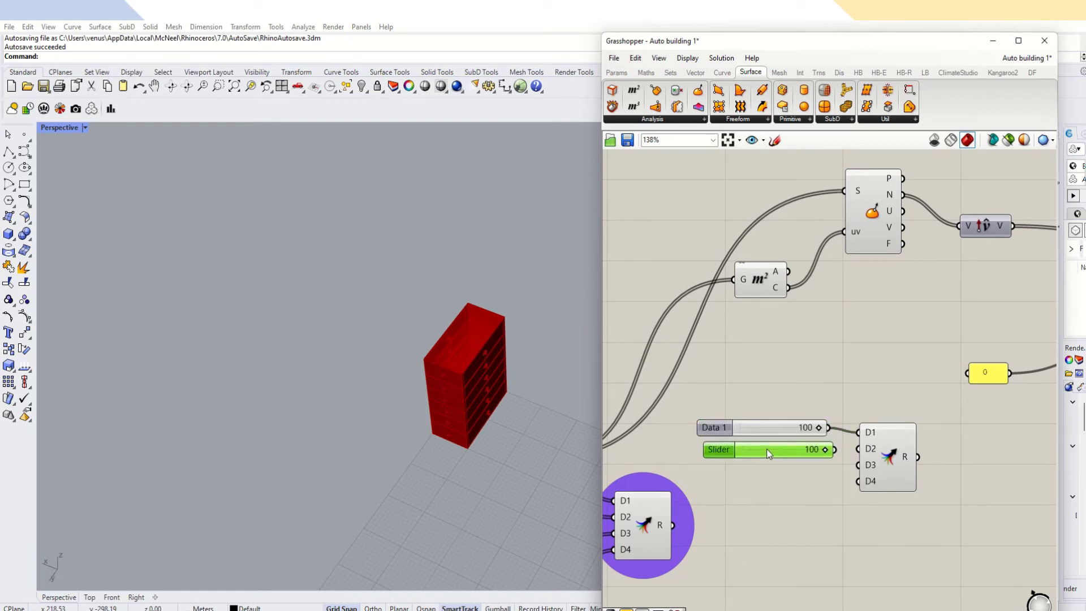
pyautogui.keyDown('alt'); pyautogui.moveTo(758, 446); pyautogui.dragTo(858, 441); pyautogui.keyUp('alt')
pyautogui.scroll(-3, 905, 487)
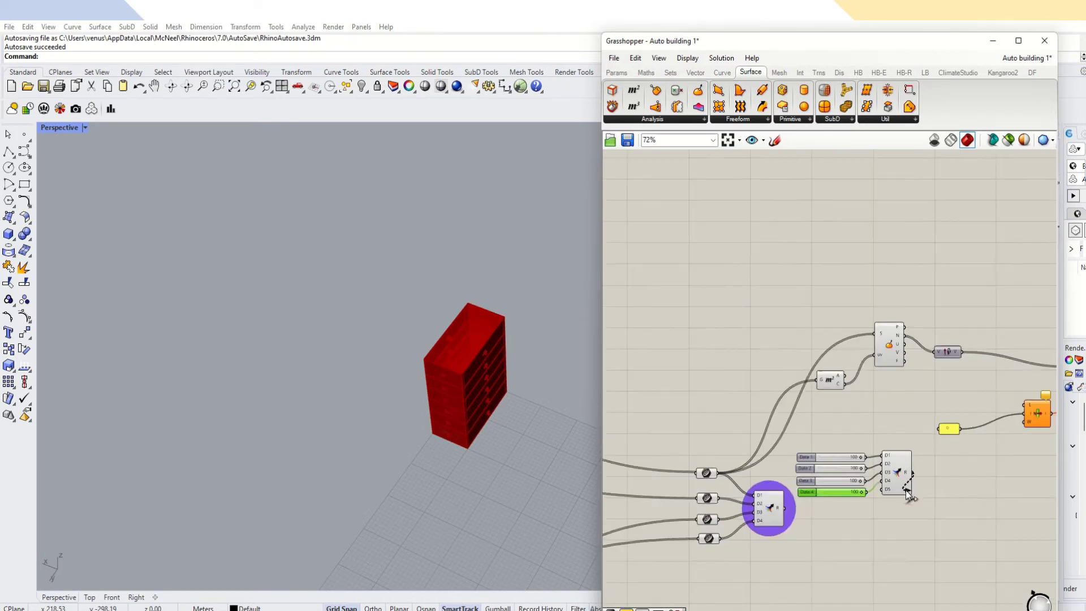
pyautogui.moveTo(912, 472); pyautogui.dragTo(1026, 405)
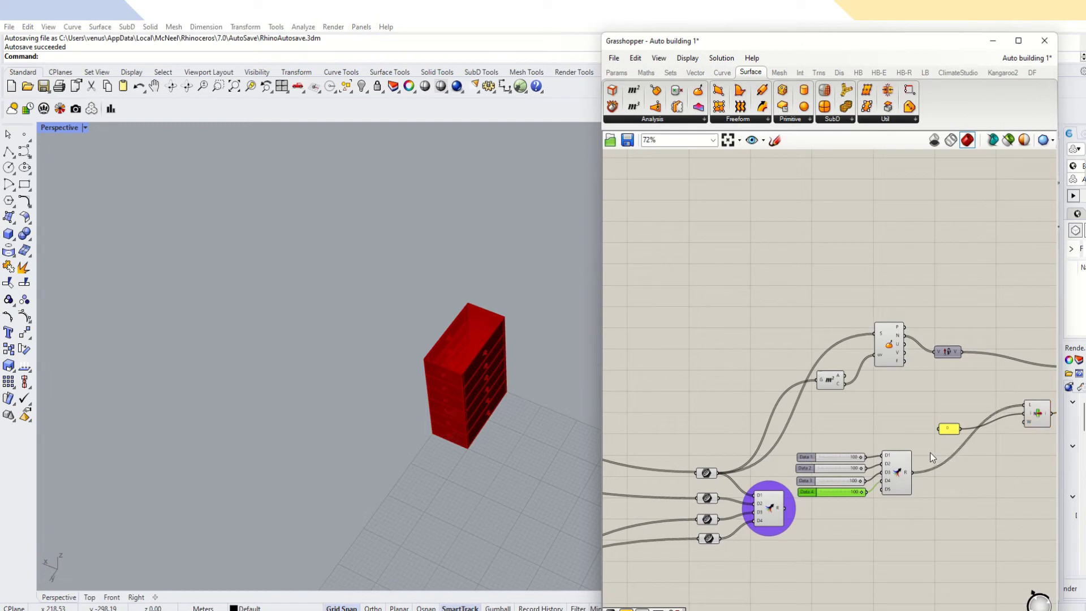
# Move the four sliders and their Merge together to the empty area below the geometry Merge.
pyautogui.click(925, 448)
pyautogui.moveTo(921, 427); pyautogui.dragTo(838, 526)
pyautogui.moveTo(881, 482); pyautogui.dragTo(902, 515)
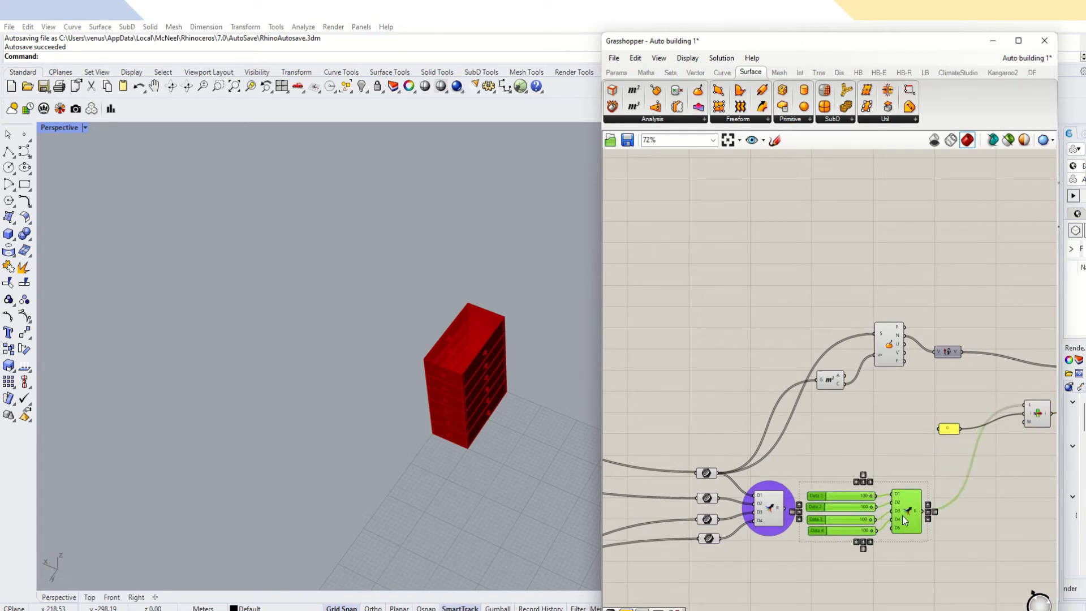
pyautogui.scroll(-5, 901, 515)
pyautogui.scroll(-4, 901, 515)
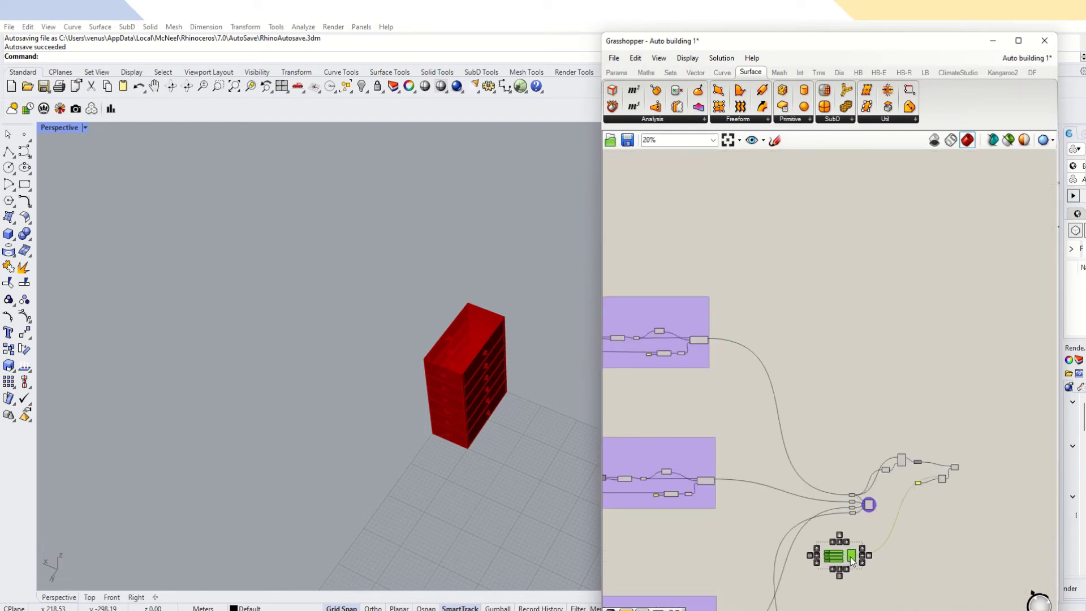
pyautogui.scroll(5, 900, 534)
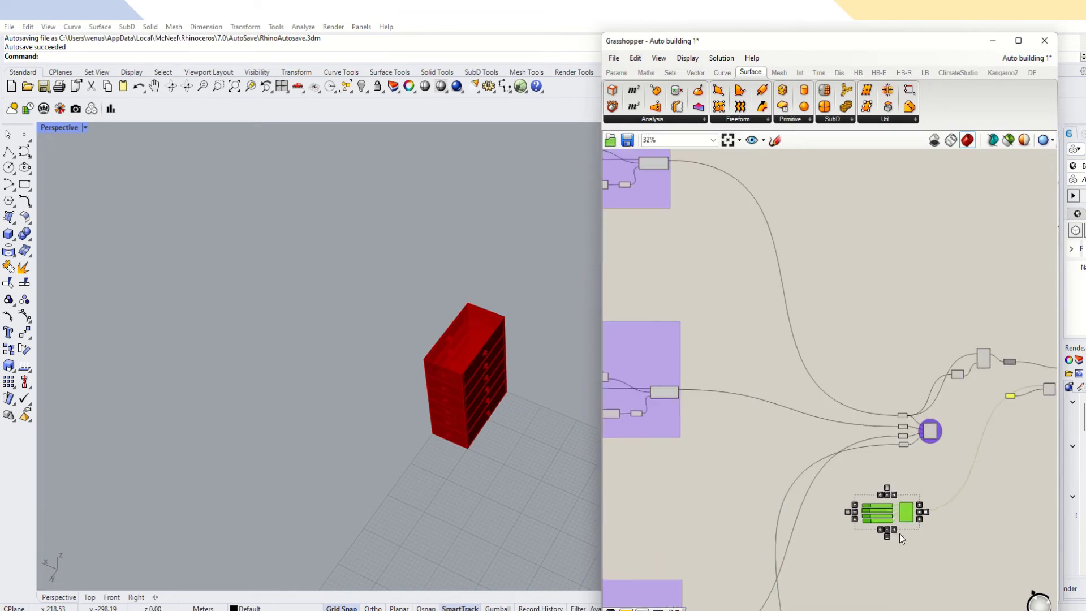
pyautogui.scroll(7, 966, 355)
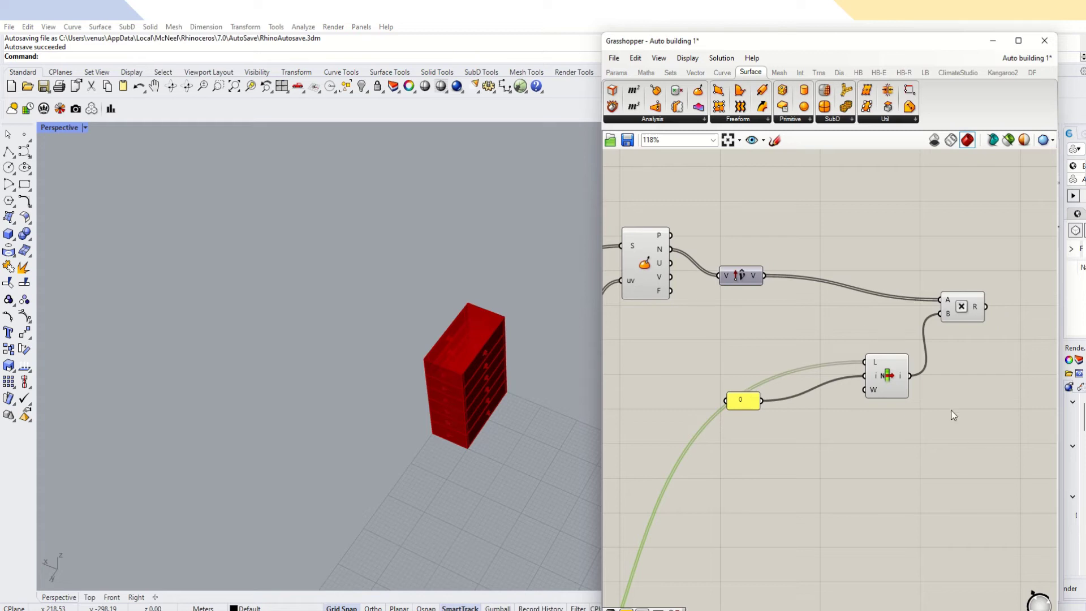
# Add an Extrude component after Multiplication.
pyautogui.scroll(-6, 933, 373)
pyautogui.scroll(10, 838, 335)
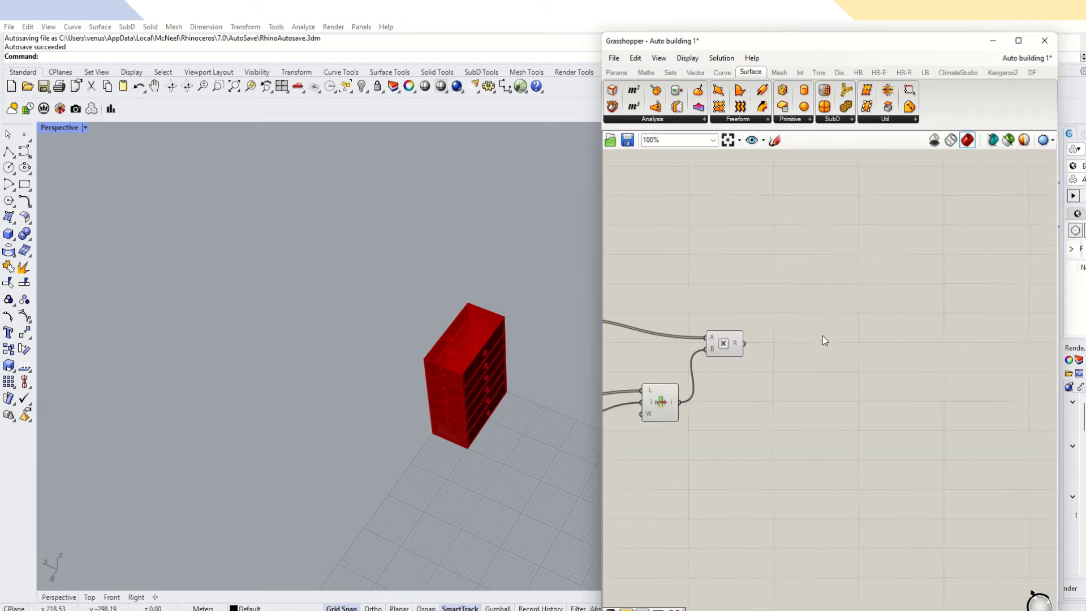
pyautogui.doubleClick(794, 348)
pyautogui.write('5xt')
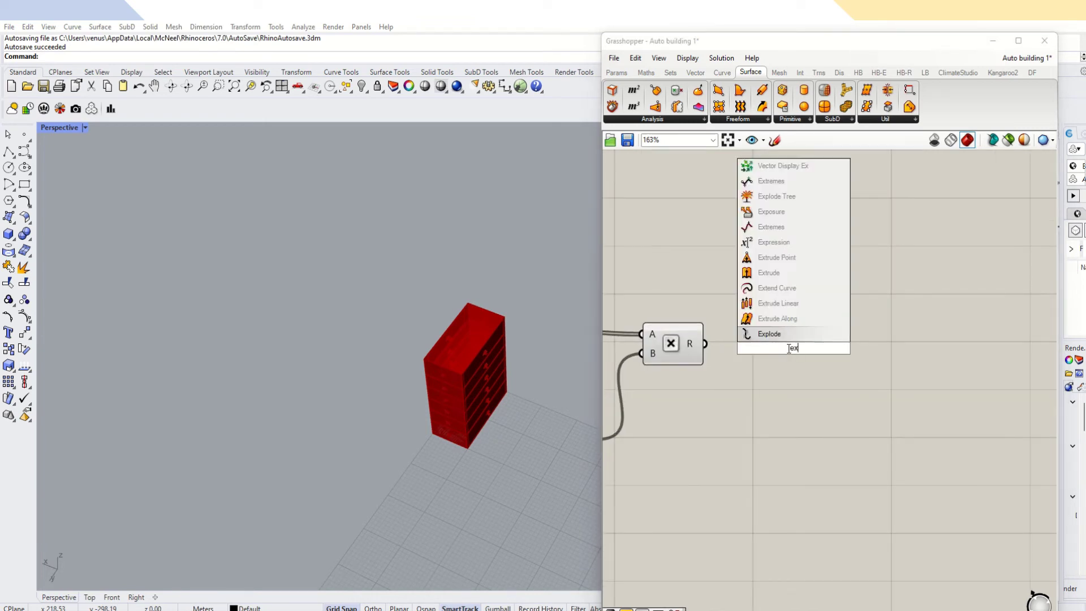
pyautogui.click(770, 285)
pyautogui.moveTo(780, 344); pyautogui.dragTo(791, 357)
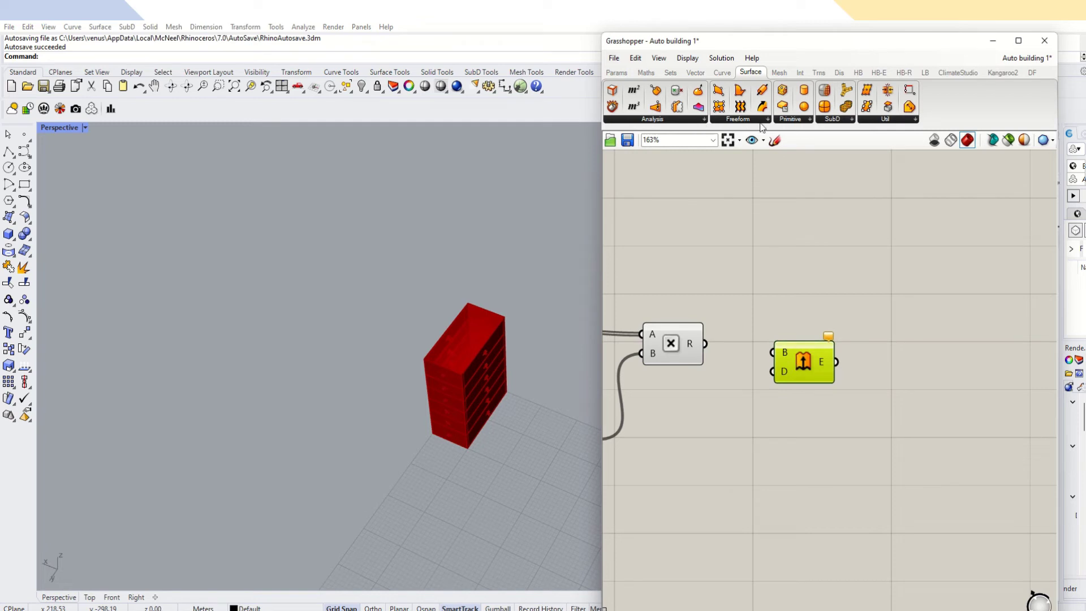
pyautogui.click(742, 120)
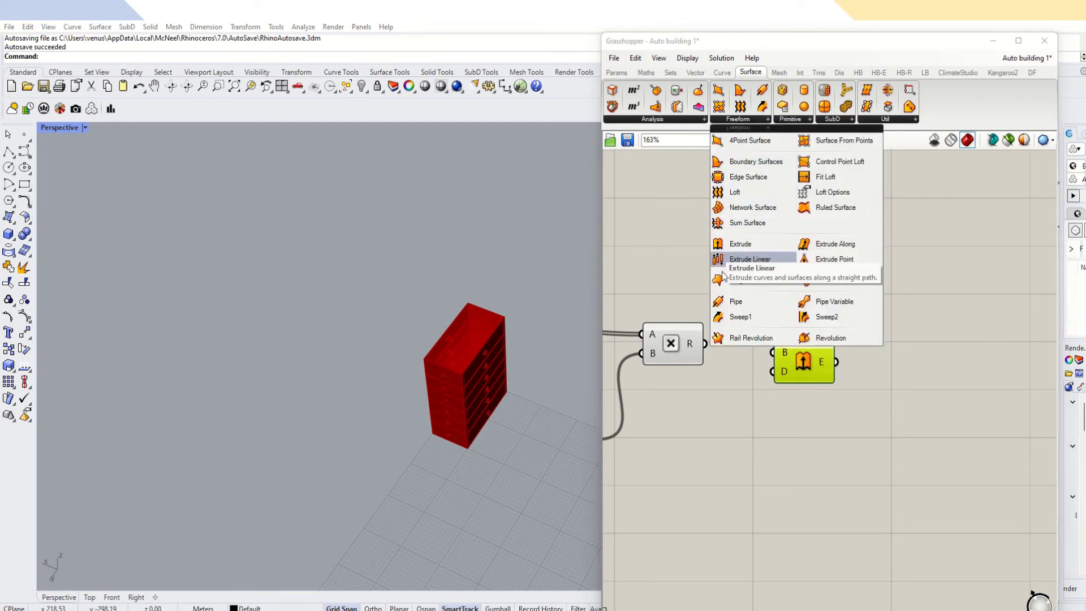
pyautogui.click(864, 396)
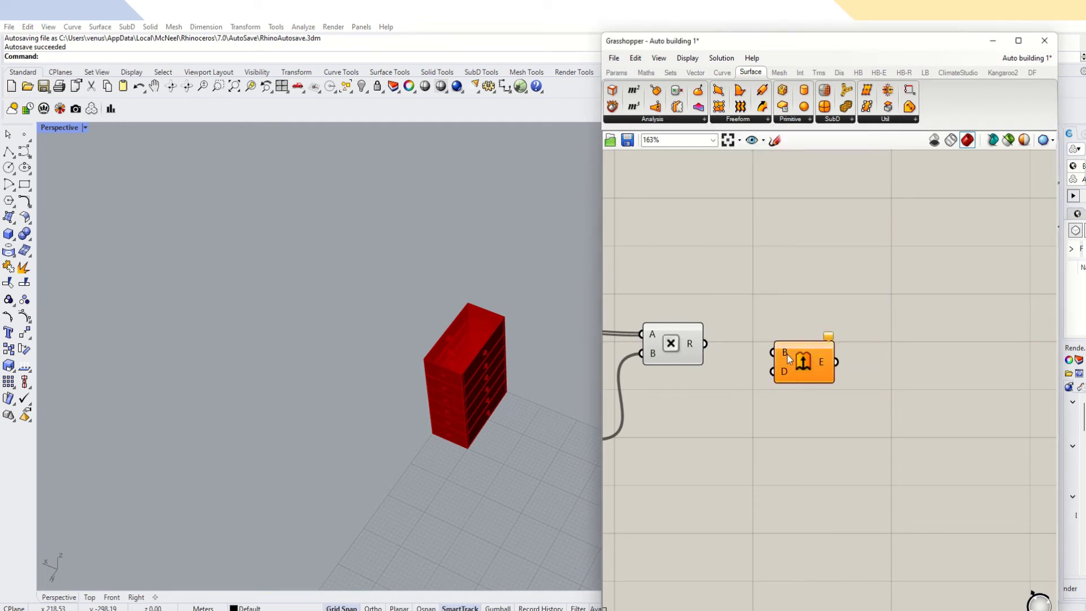
pyautogui.moveTo(787, 354); pyautogui.dragTo(793, 359)
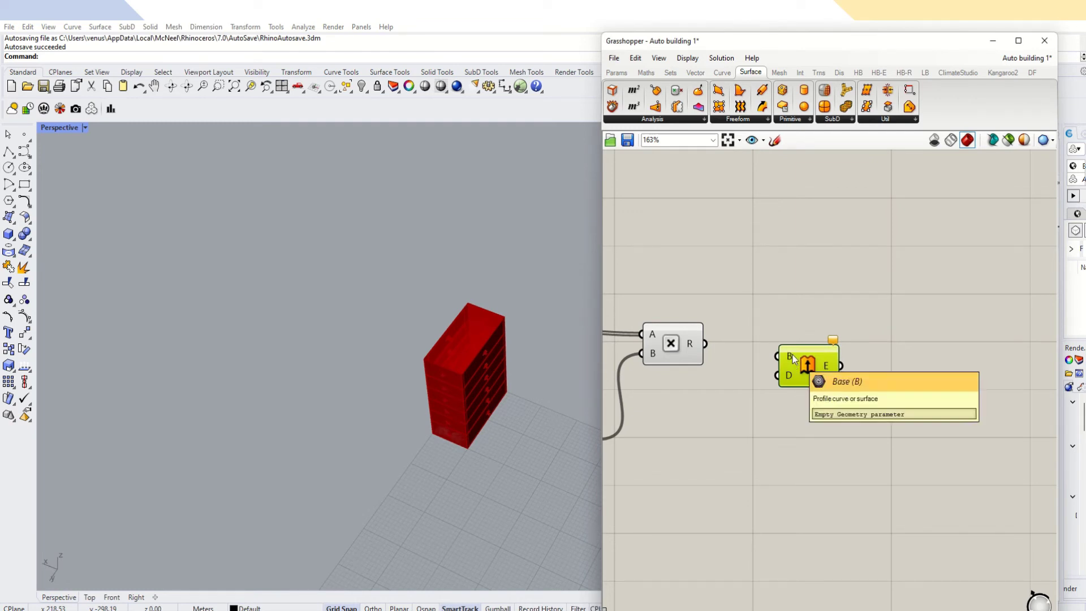
# Connect the first geometry parameter to Extrude's base input B and the Multiplication result to its direction input D.
pyautogui.scroll(-10, 793, 355)
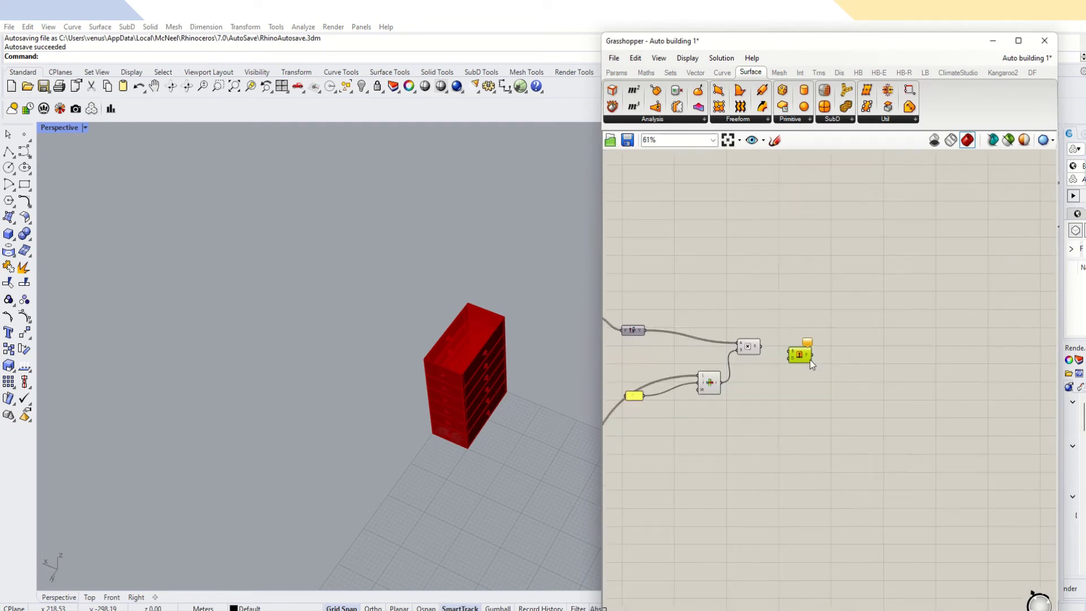
pyautogui.scroll(5, 694, 419)
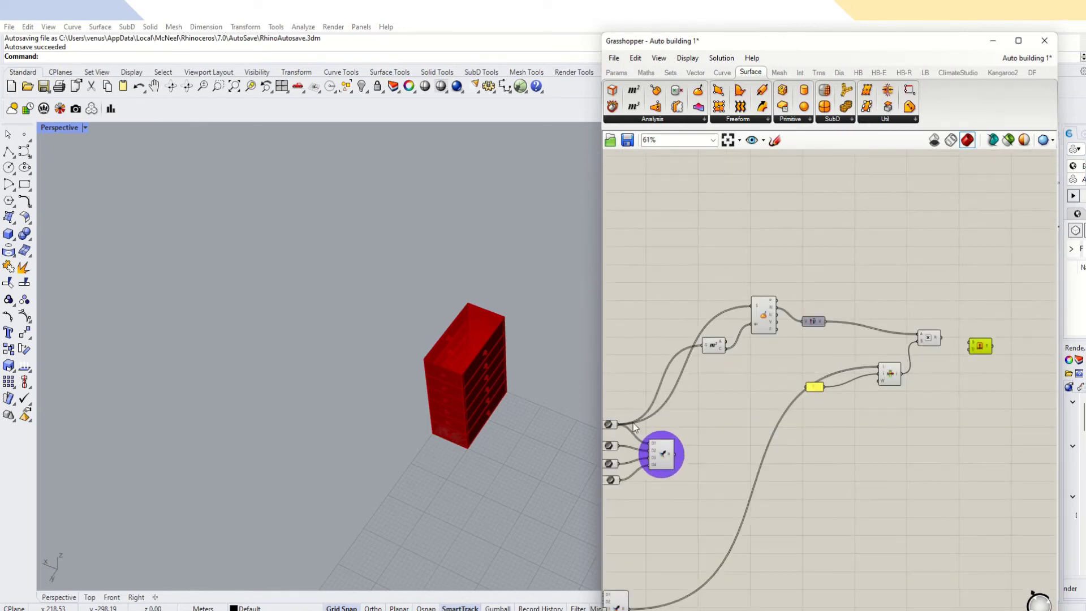
pyautogui.moveTo(616, 424); pyautogui.dragTo(976, 347)
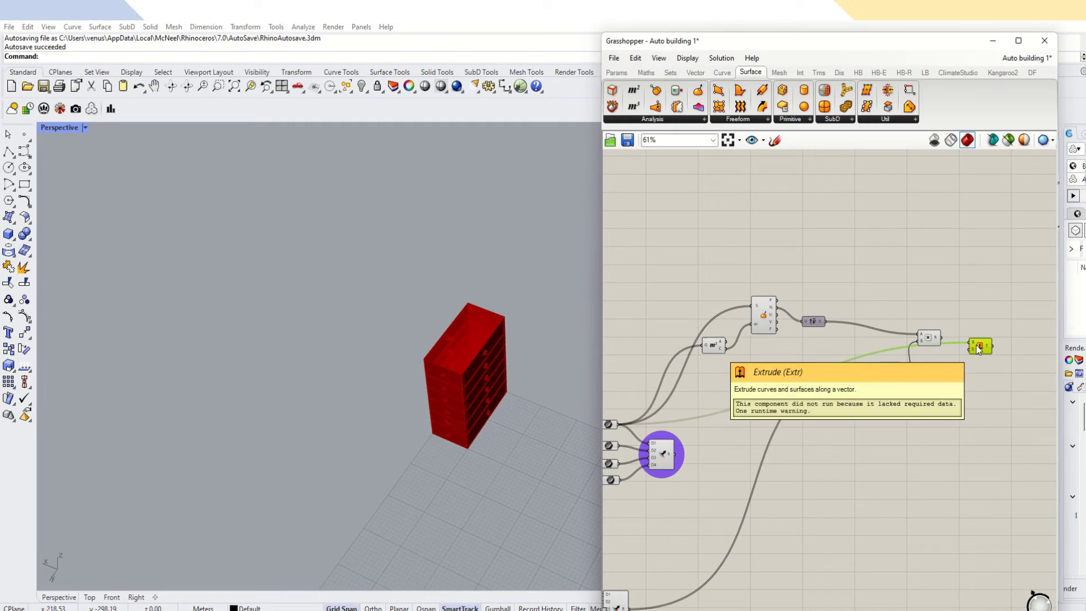
pyautogui.scroll(4, 969, 345)
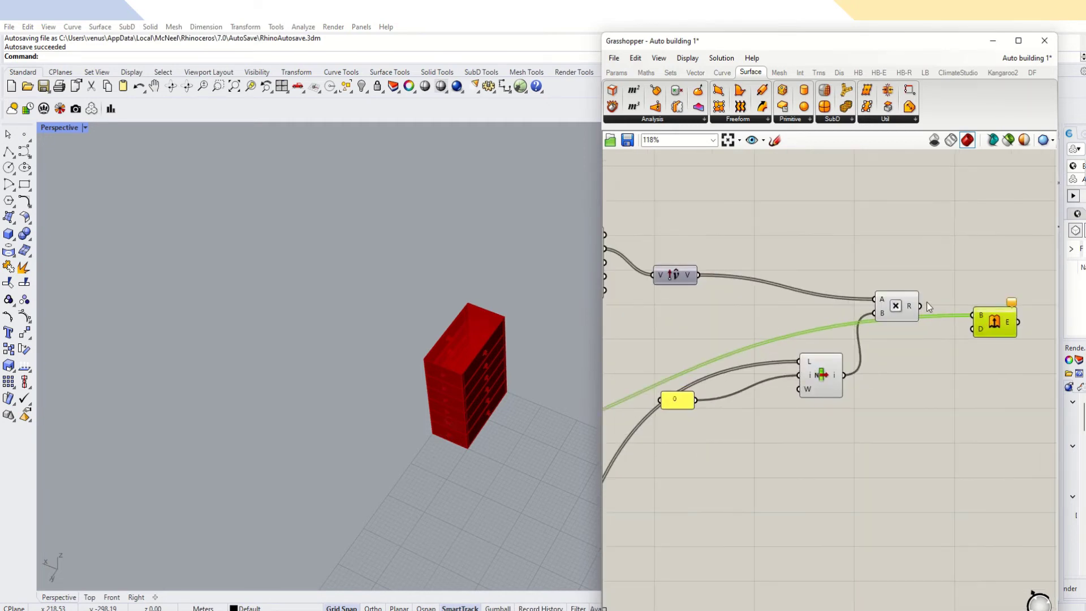
pyautogui.moveTo(966, 327); pyautogui.dragTo(1003, 261)
pyautogui.scroll(-4, 907, 321)
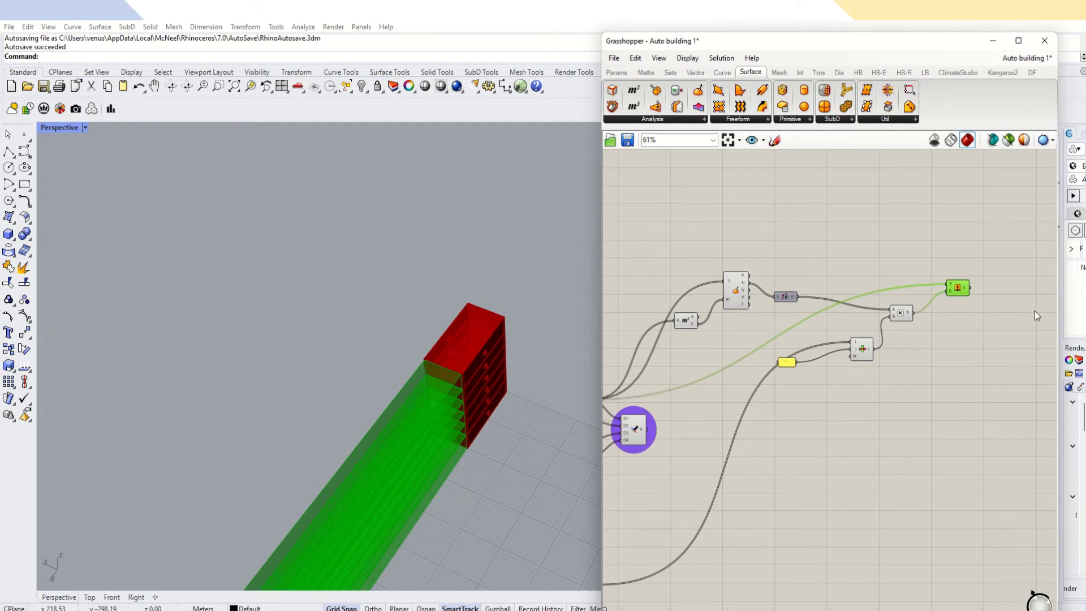
pyautogui.scroll(3, 1034, 311)
pyautogui.scroll(-3, 353, 387)
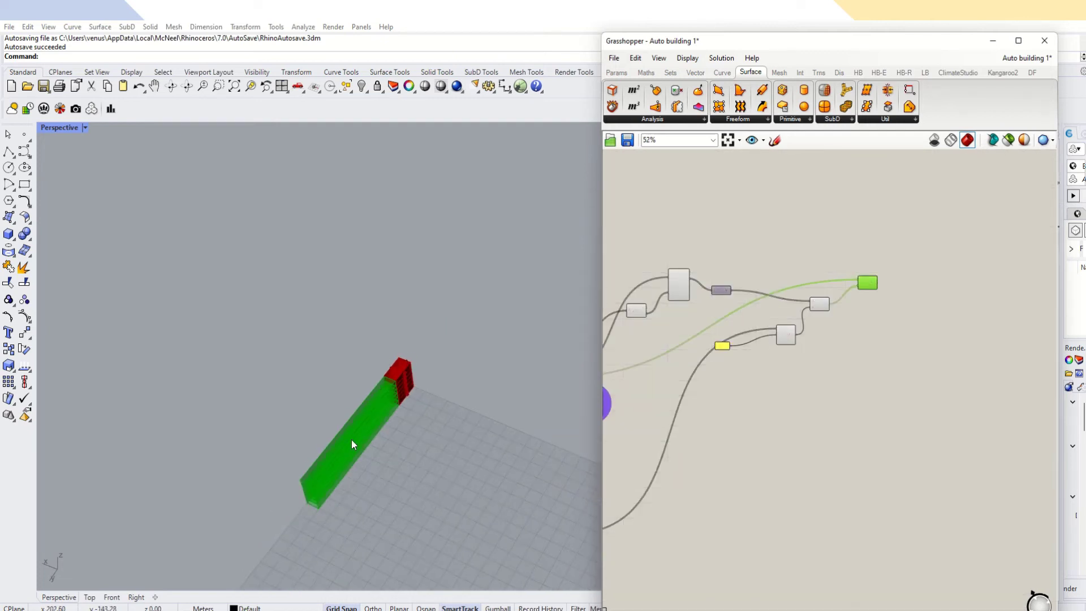
# Add a number slider set to 4 and connect it to Merge input D1 in place of the 100 slider.
pyautogui.scroll(1, 915, 330)
pyautogui.scroll(3, 874, 278)
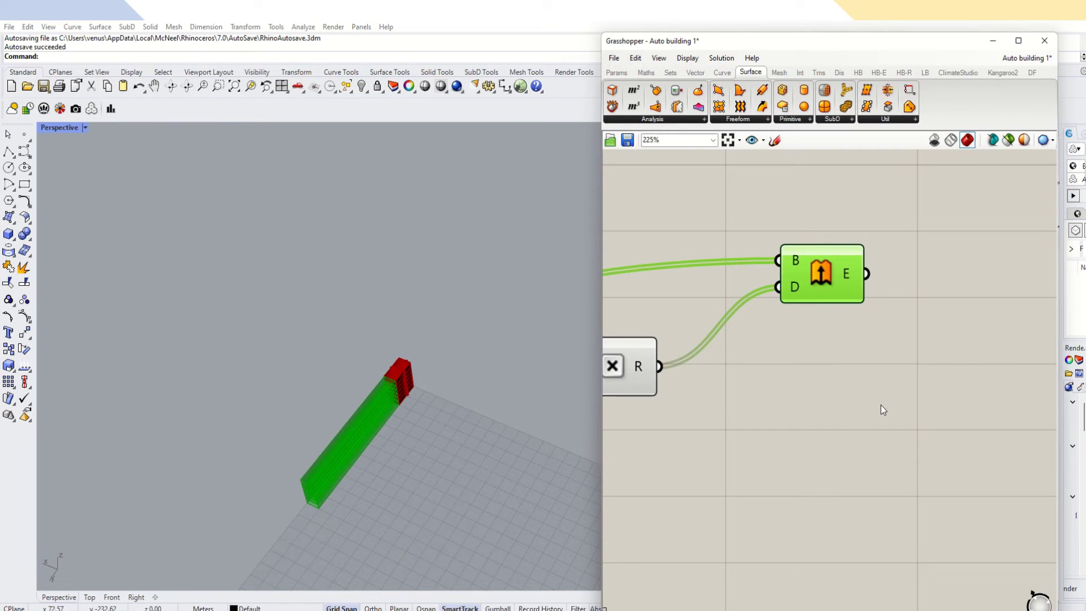
pyautogui.scroll(-10, 881, 405)
pyautogui.scroll(9, 699, 529)
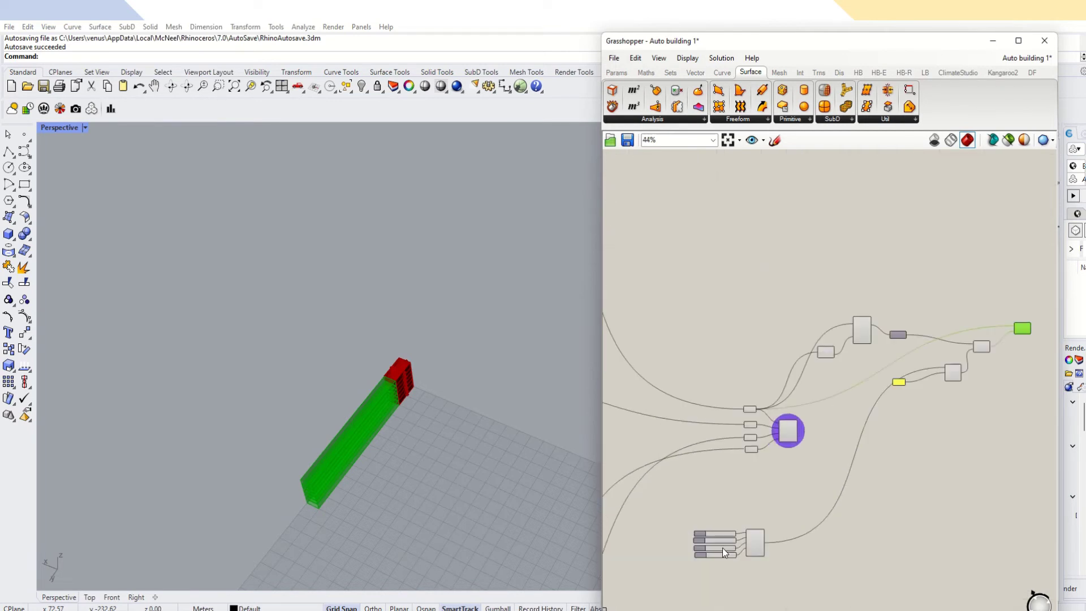
pyautogui.doubleClick(753, 451)
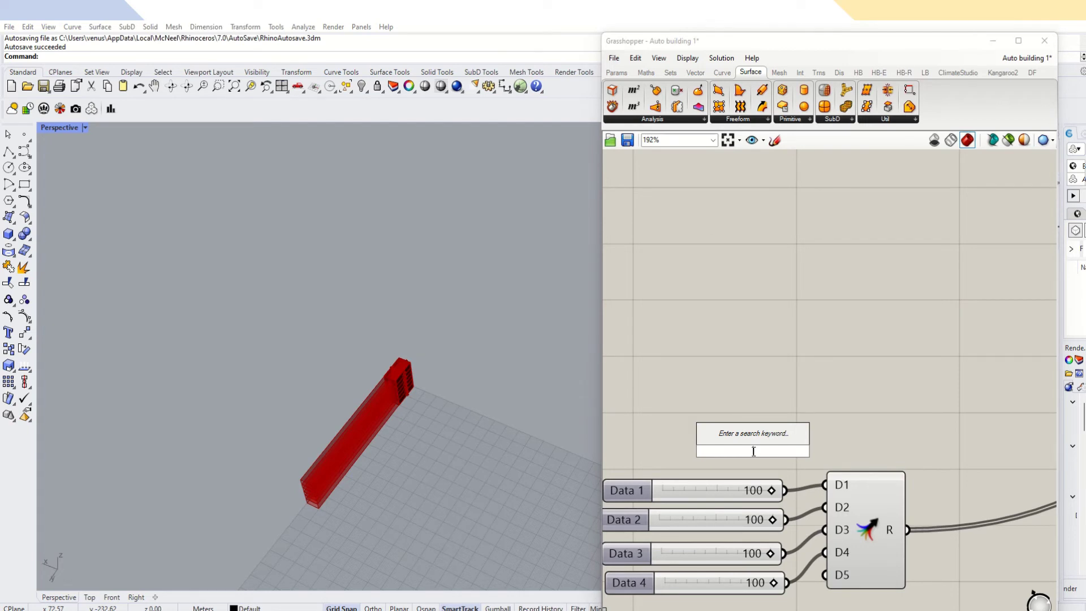
pyautogui.write('4')
pyautogui.press('Return')
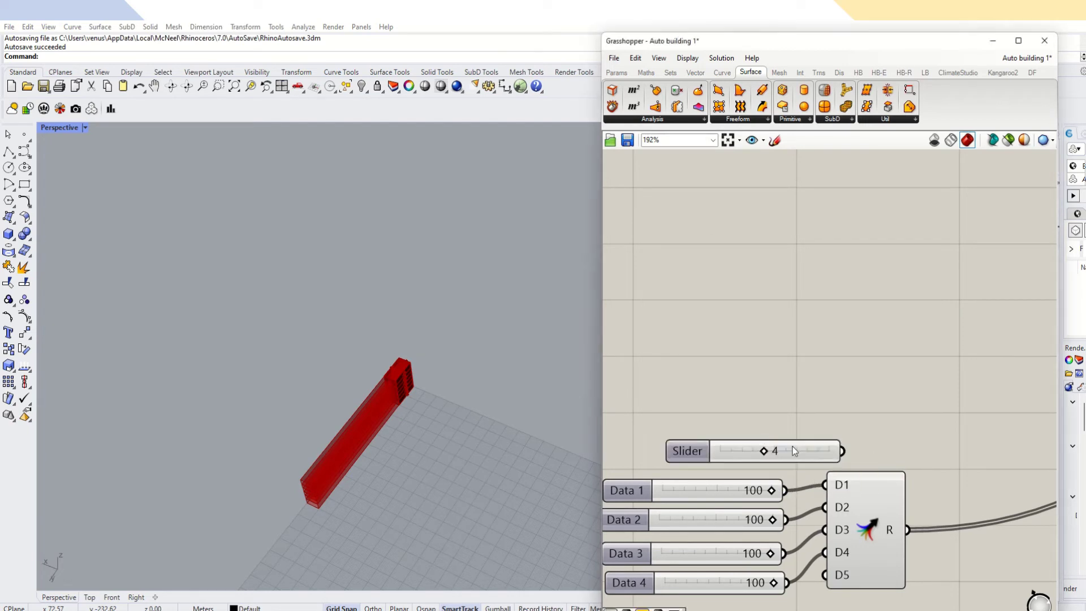
pyautogui.moveTo(843, 451); pyautogui.dragTo(825, 485)
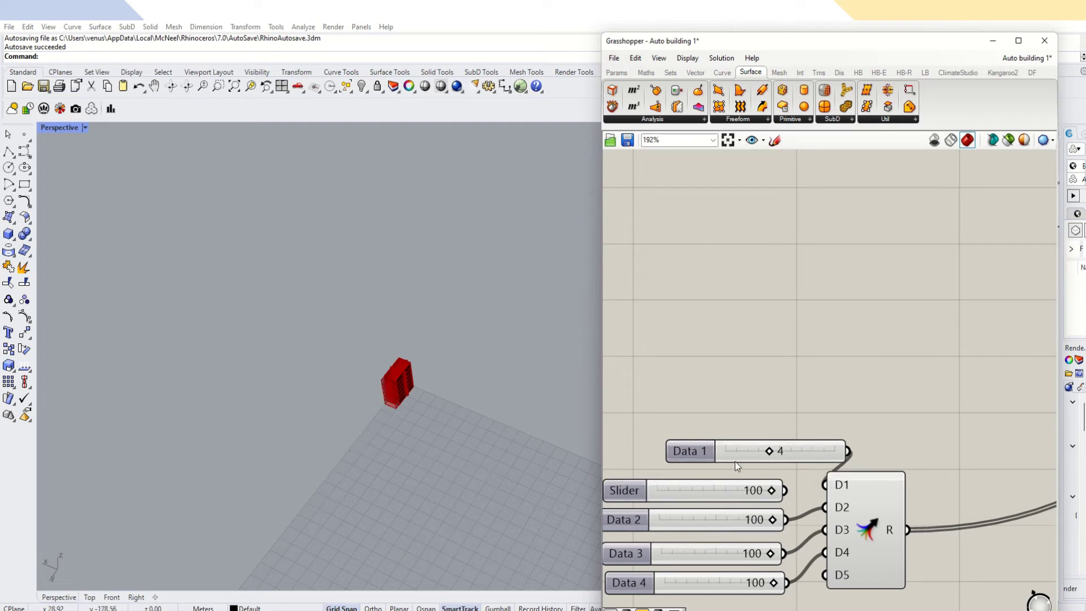
# Move the Data 1 slider into line directly above the other Merge sliders.
pyautogui.click(712, 453)
pyautogui.moveTo(711, 453); pyautogui.dragTo(647, 462)
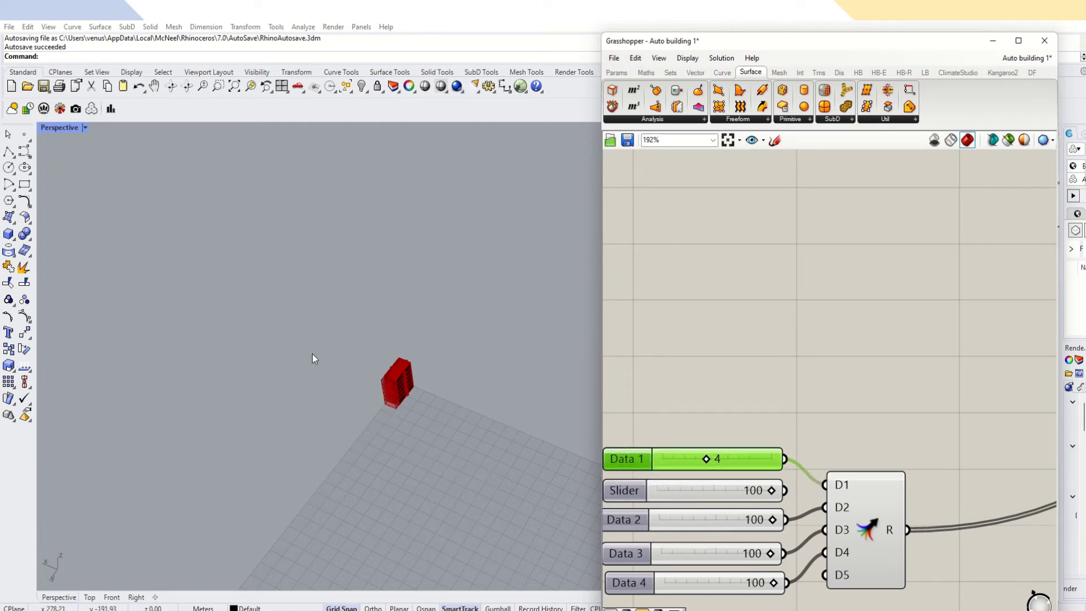
pyautogui.scroll(5, 381, 391)
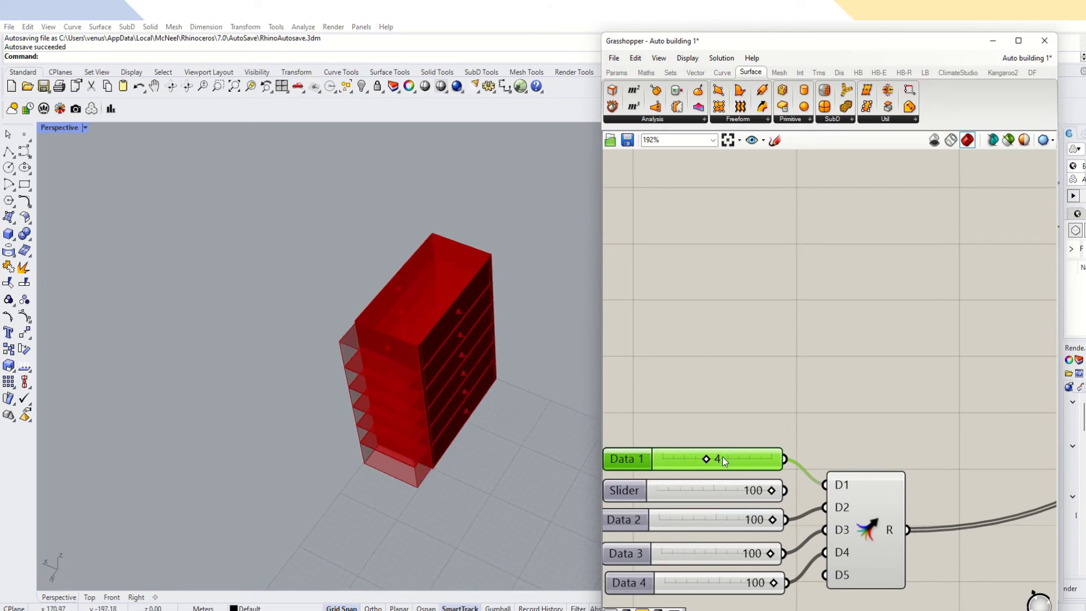
# Set the maximum of the Data 1 slider to 3 and commit the change.
pyautogui.doubleClick(748, 416)
pyautogui.click(739, 460)
pyautogui.rightClick(739, 459)
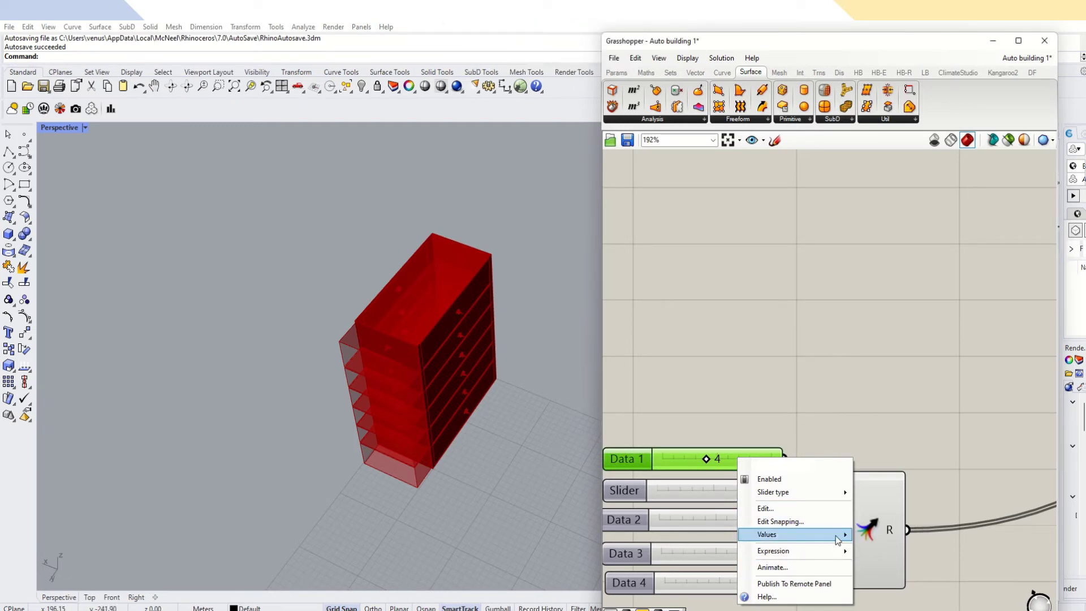
pyautogui.moveTo(837, 535)
pyautogui.scroll(1, 971, 547)
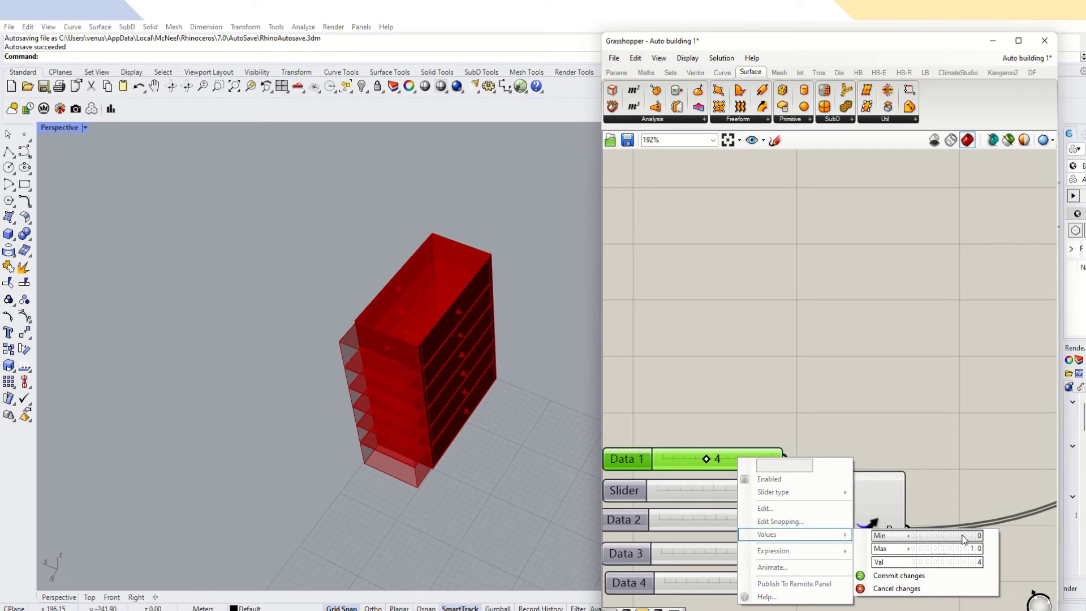
pyautogui.doubleClick(965, 536)
pyautogui.click(966, 535)
pyautogui.doubleClick(962, 548)
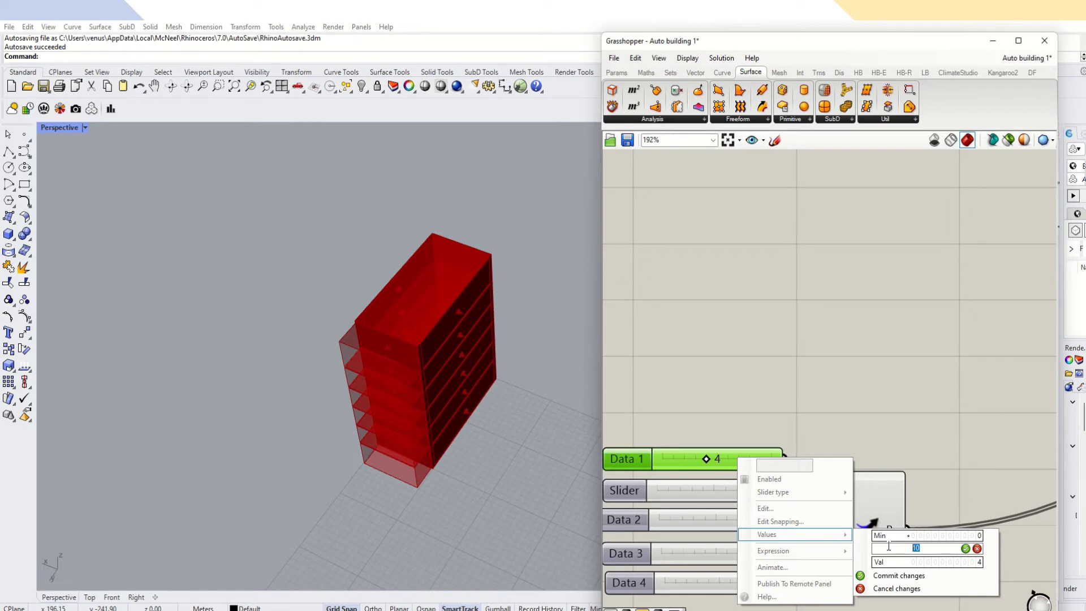
pyautogui.write('3')
pyautogui.click(966, 548)
pyautogui.click(864, 575)
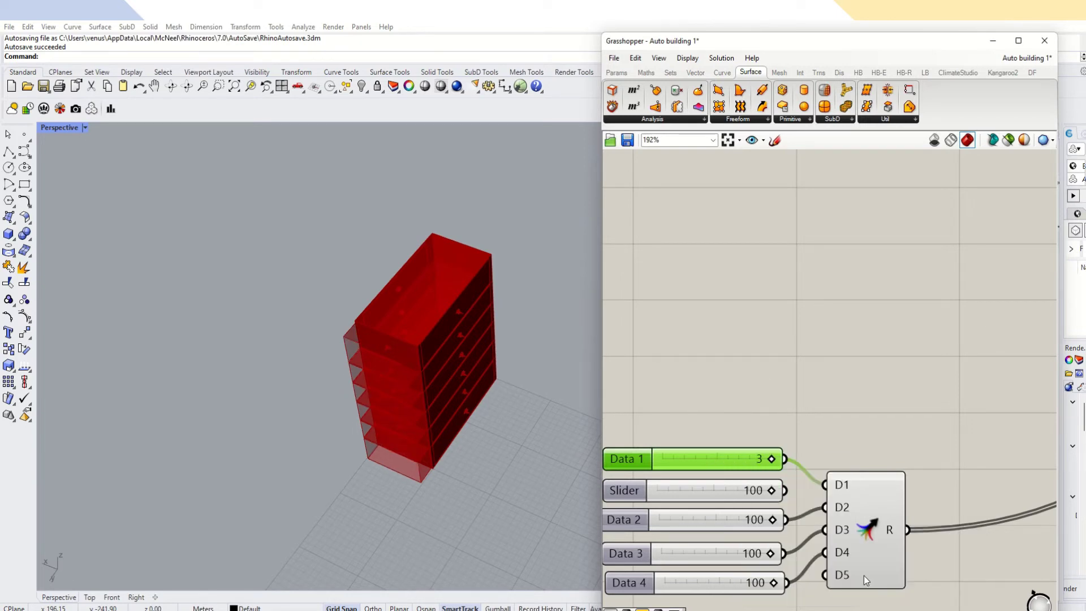
# Delete the four sliders set to 100 beside the Merge component.
pyautogui.click(846, 409)
pyautogui.moveTo(770, 460)
pyautogui.mouseDown()
pyautogui.moveTo(678, 459)
pyautogui.moveTo(760, 458)
pyautogui.mouseUp()
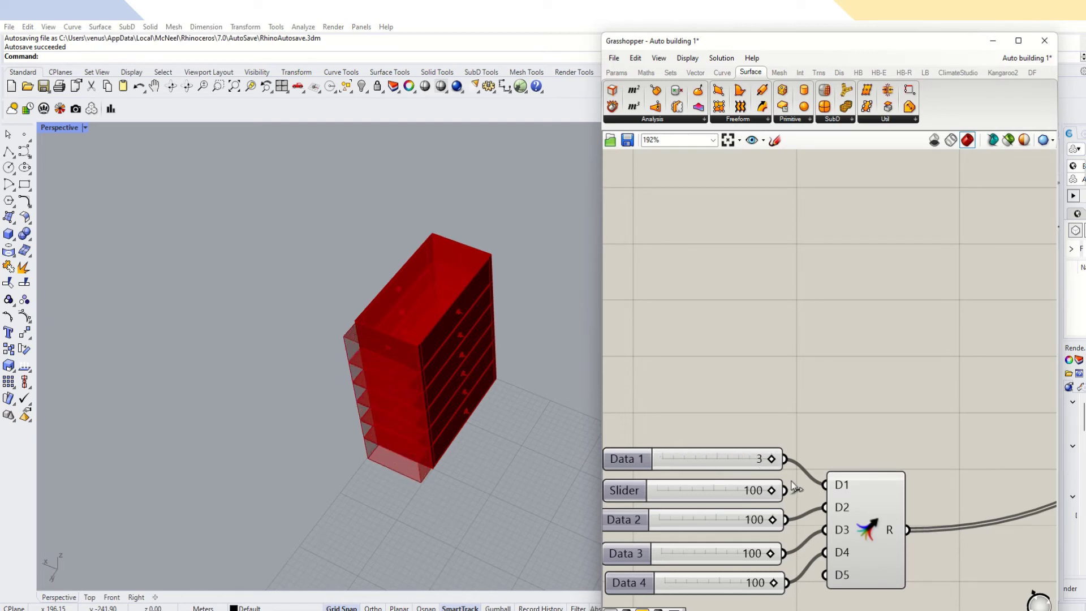
pyautogui.scroll(-2, 794, 480)
pyautogui.moveTo(794, 480); pyautogui.dragTo(751, 574)
pyautogui.press('Delete')
# Make three copies of the Data 1 slider below it and connect them to Merge inputs D2, D3 and D4.
pyautogui.click(738, 462)
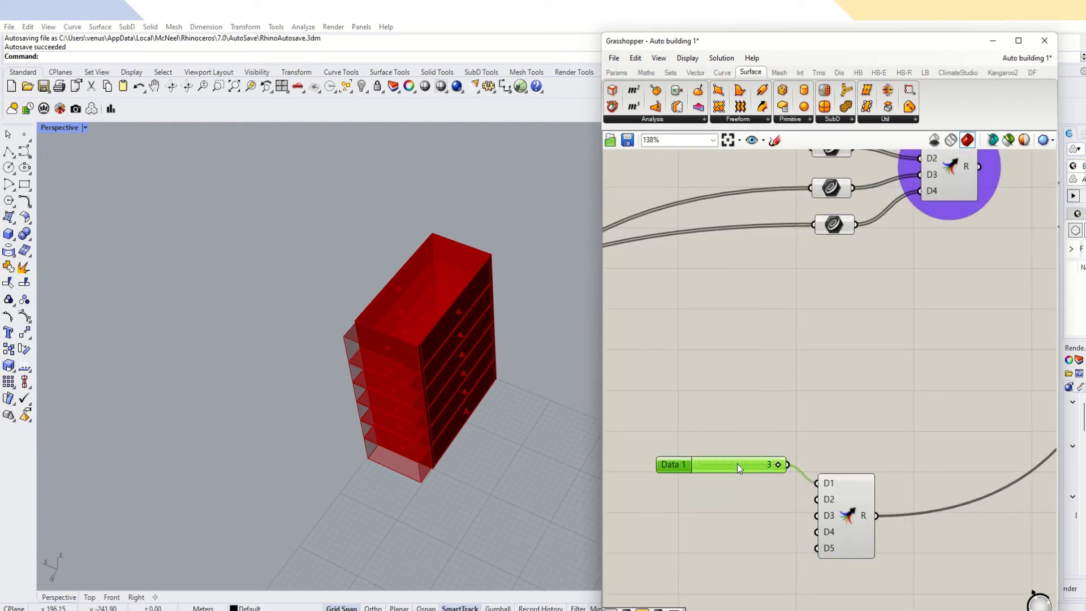
pyautogui.hotkey('ctrl', 'v')
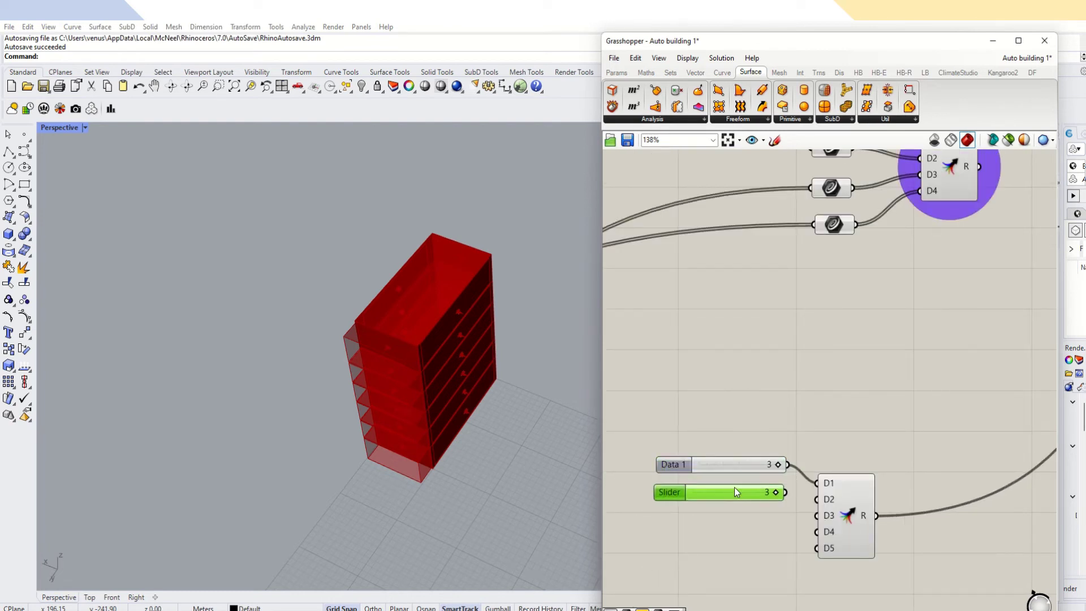
pyautogui.moveTo(734, 487); pyautogui.dragTo(741, 551)
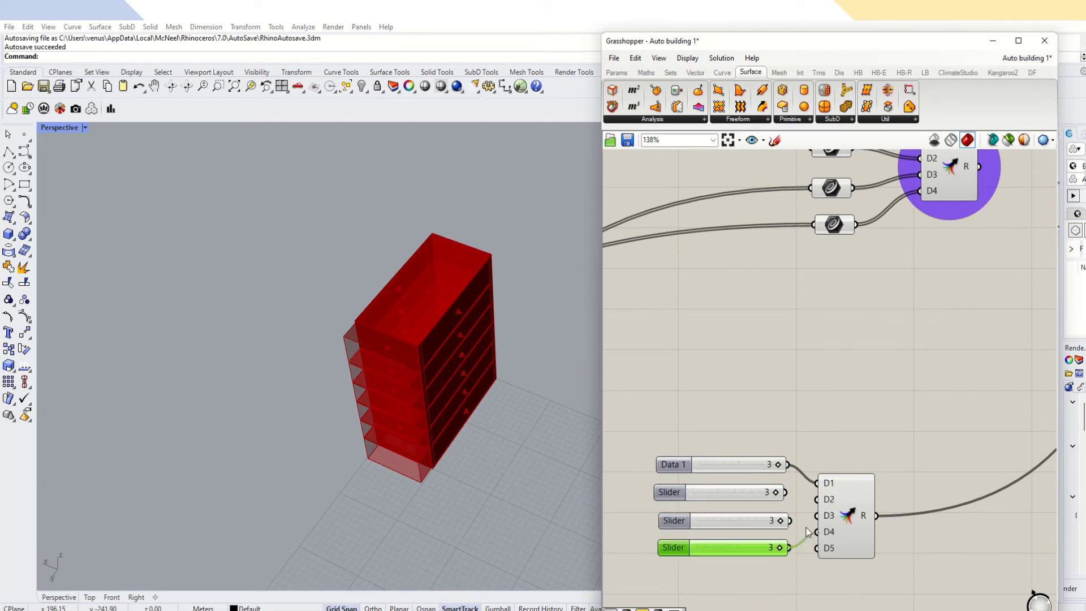
pyautogui.moveTo(808, 532); pyautogui.dragTo(789, 520)
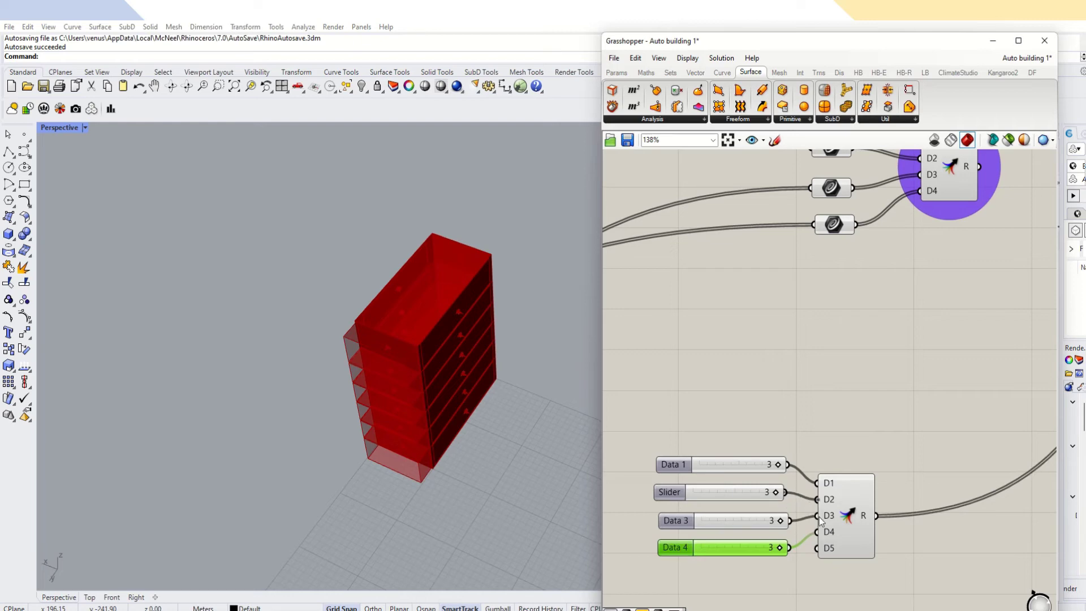
# Add a Deconstruct Brep component after Extrude and connect Extrude's output E to its input B.
pyautogui.scroll(2, 821, 522)
pyautogui.scroll(-5, 769, 453)
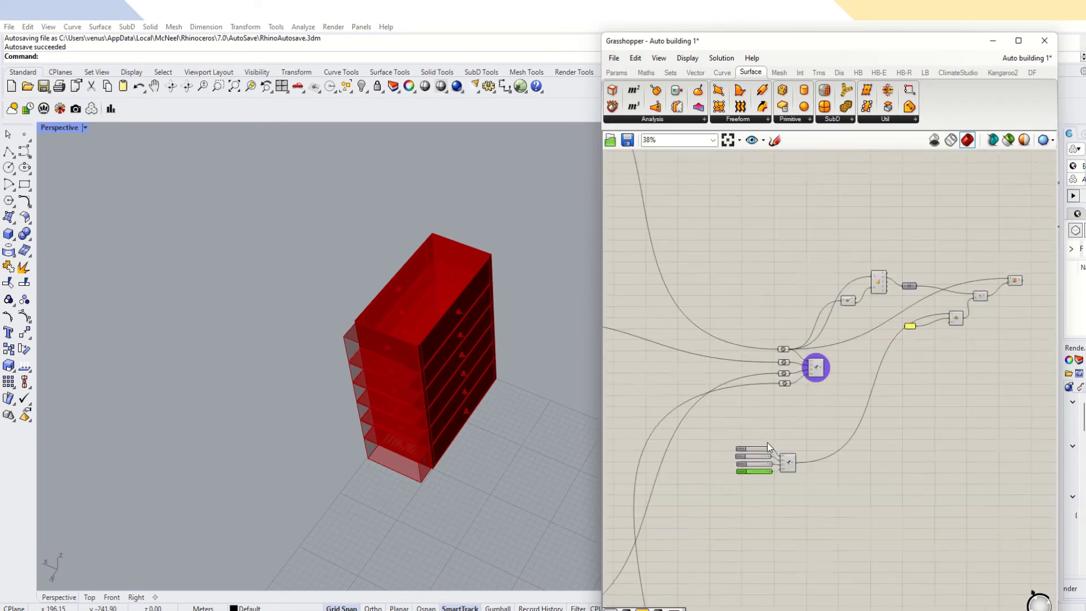
pyautogui.scroll(5, 837, 378)
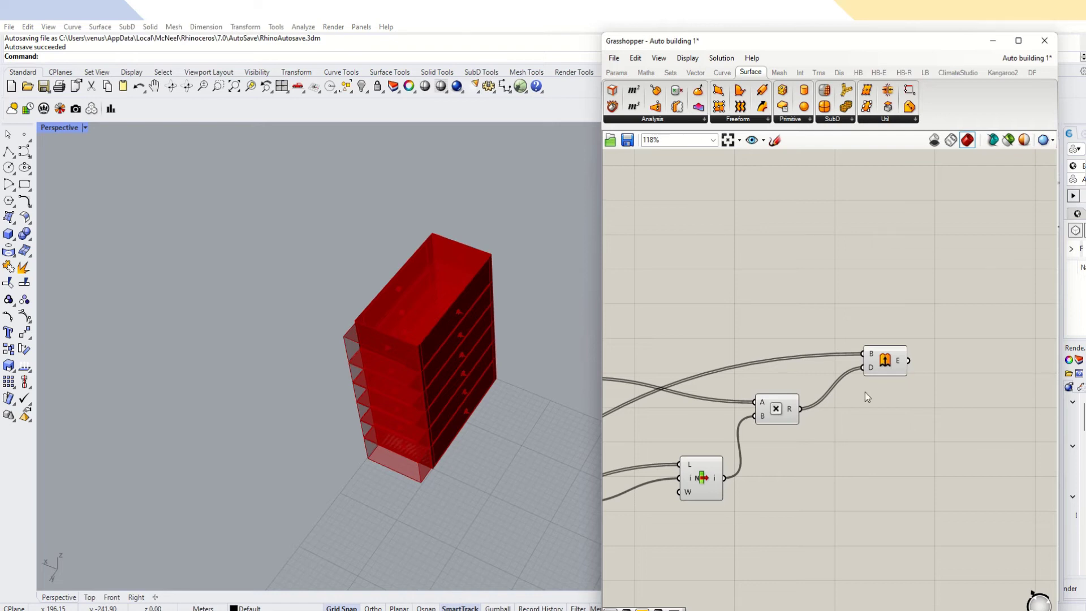
pyautogui.scroll(2, 952, 403)
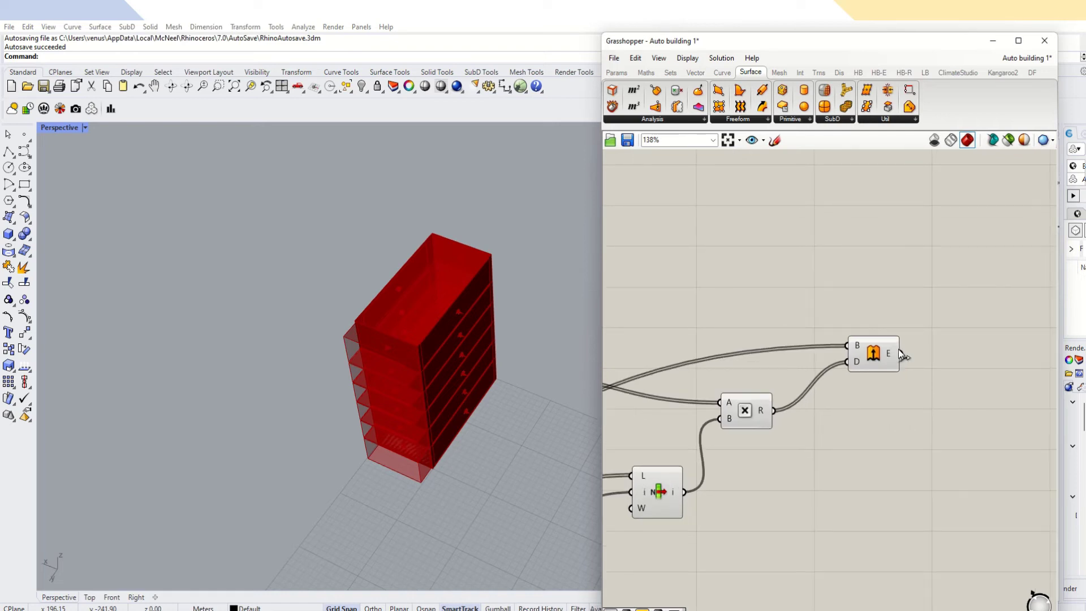
pyautogui.moveTo(612, 106); pyautogui.dragTo(995, 416)
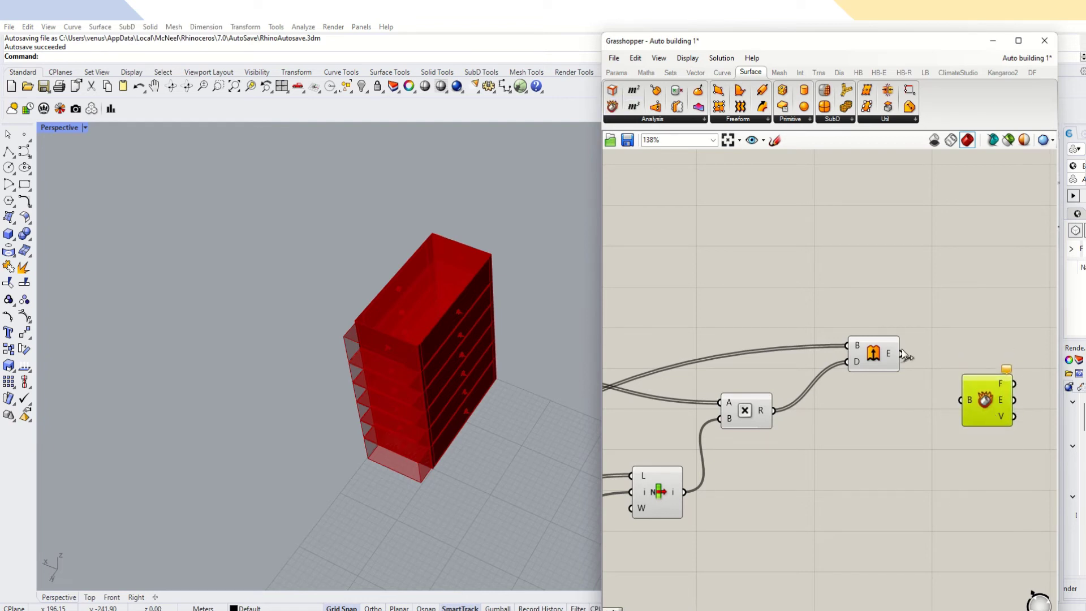
pyautogui.moveTo(901, 354); pyautogui.dragTo(952, 407)
# Add an Evaluate Surface component and connect the faces output F of Deconstruct Brep to its surface input S.
pyautogui.scroll(-4, 855, 408)
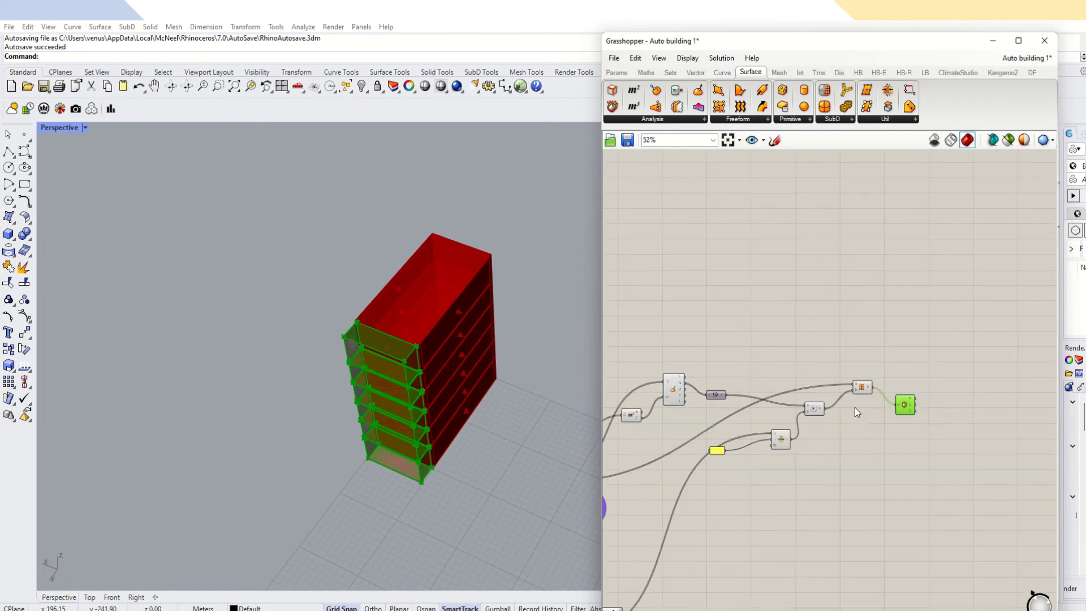
pyautogui.scroll(4, 1024, 412)
pyautogui.moveTo(711, 392); pyautogui.dragTo(779, 365)
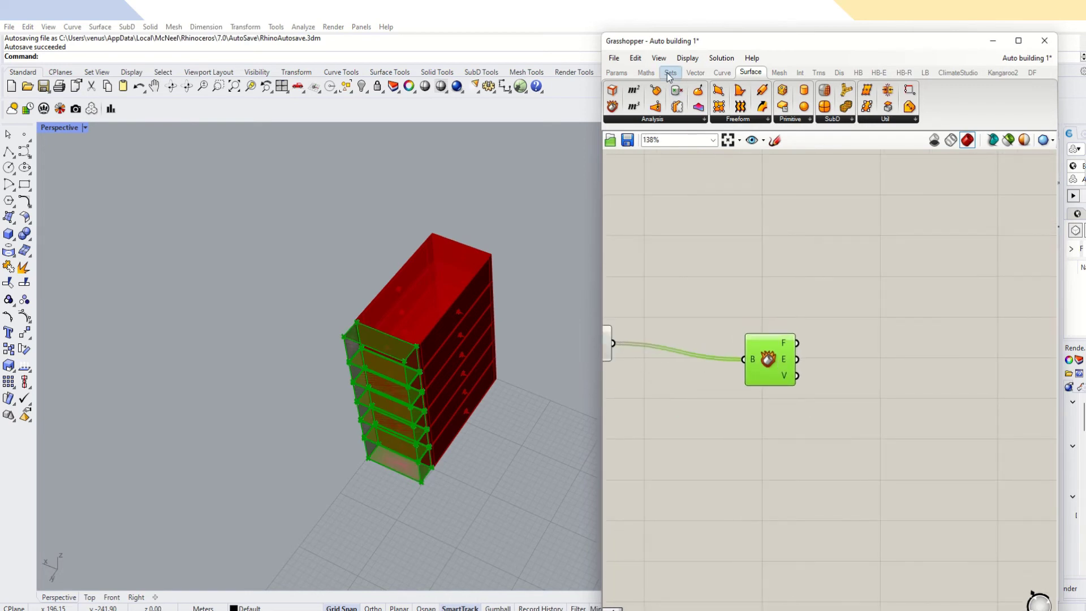
pyautogui.moveTo(698, 91); pyautogui.dragTo(968, 352)
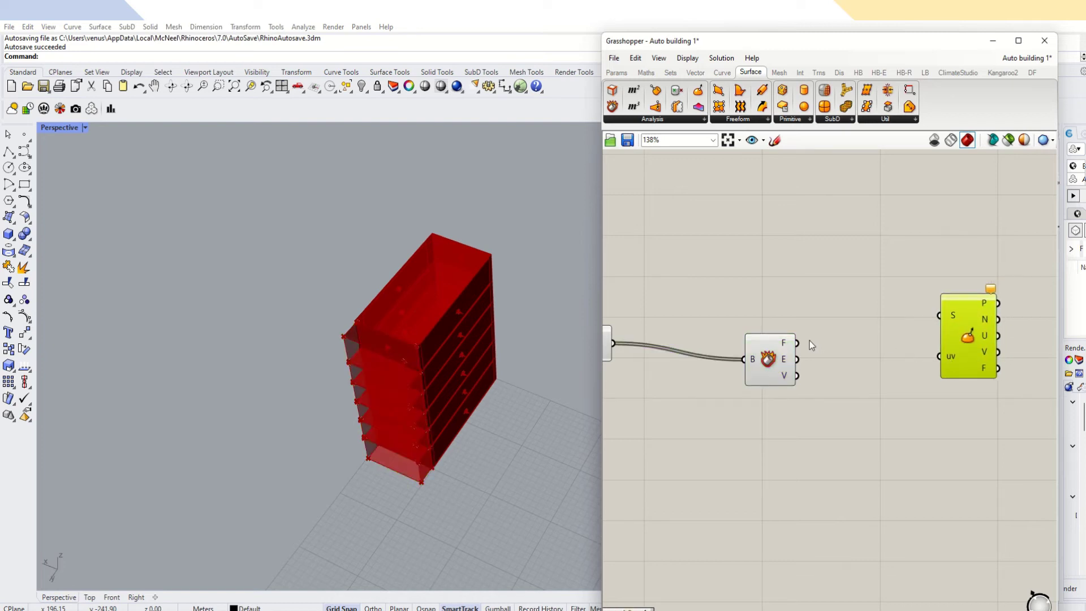
pyautogui.moveTo(797, 343); pyautogui.dragTo(963, 386)
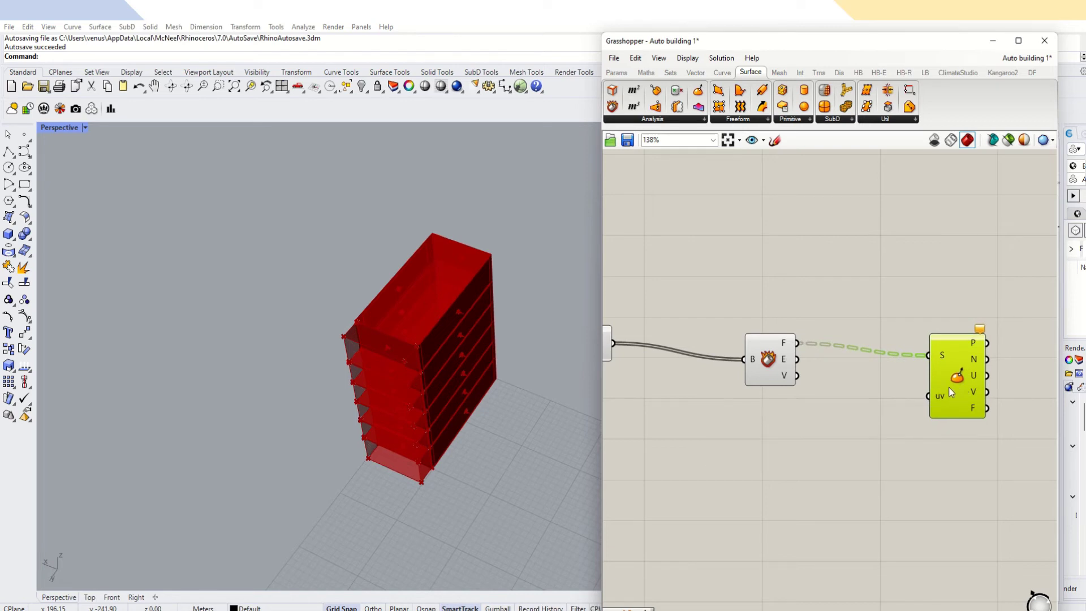
# Add an Area component, feed it the Deconstruct Brep faces, and connect its centroid output C to Evaluate Surface's uv input.
pyautogui.doubleClick(832, 415)
pyautogui.write('area')
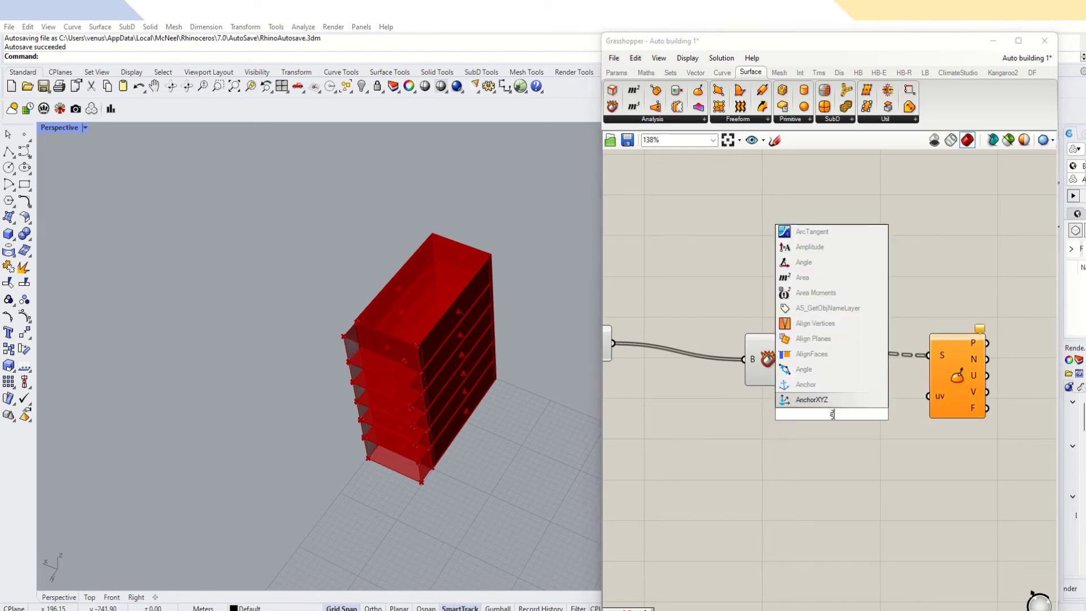
pyautogui.click(860, 400)
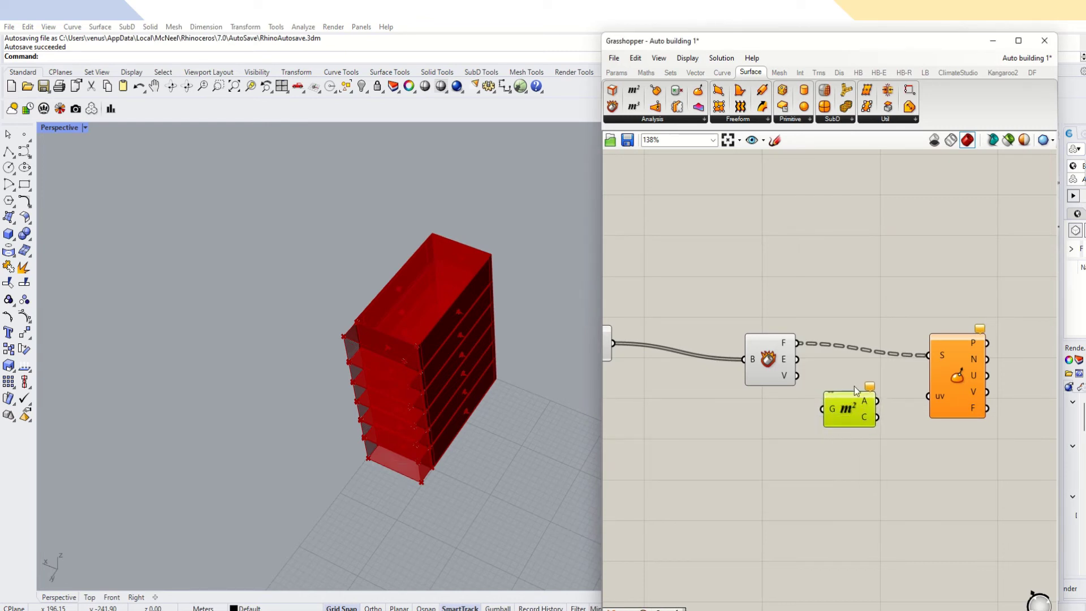
pyautogui.moveTo(800, 342); pyautogui.dragTo(823, 408)
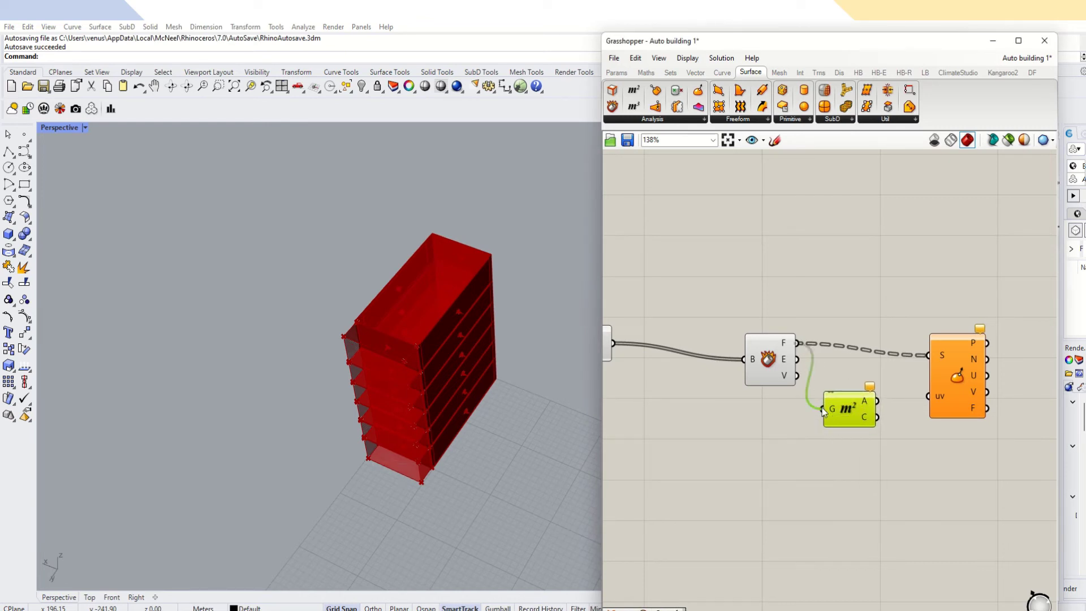
pyautogui.click(886, 417)
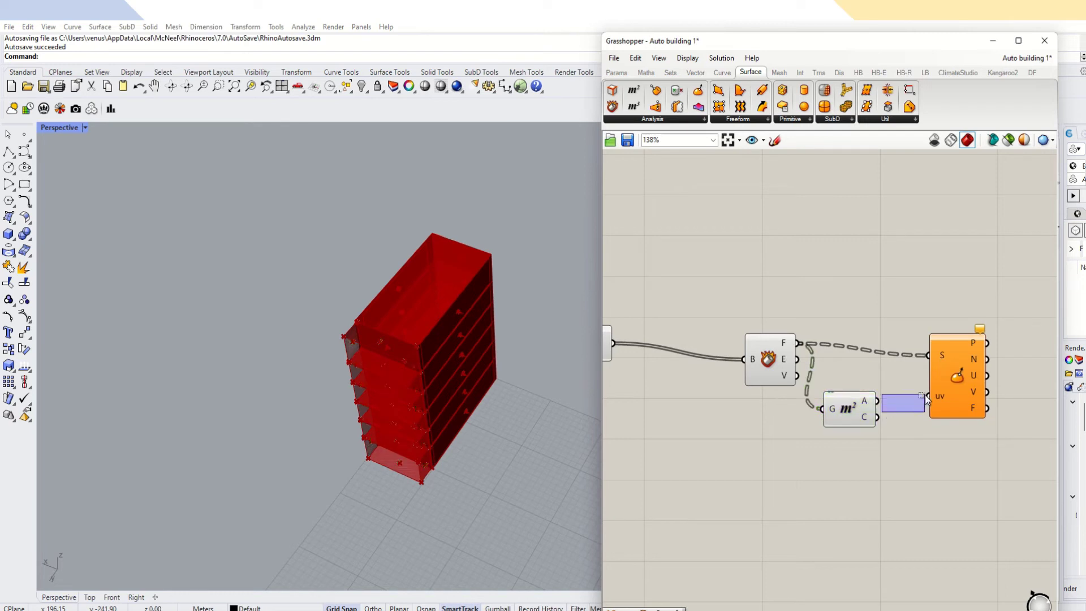
pyautogui.moveTo(926, 399); pyautogui.dragTo(928, 396)
pyautogui.scroll(-2, 853, 444)
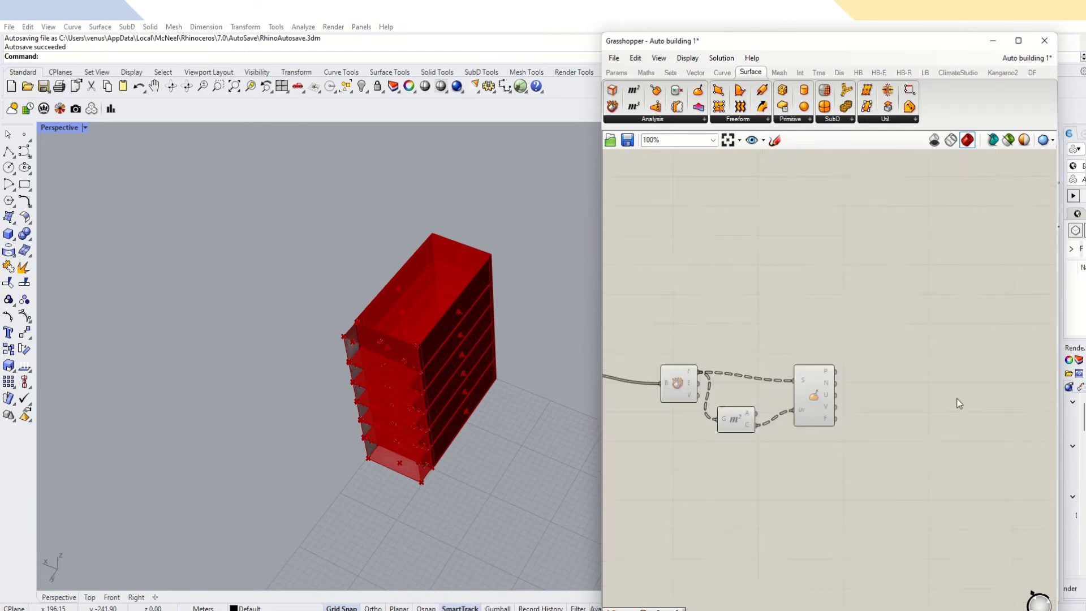
pyautogui.scroll(2, 957, 399)
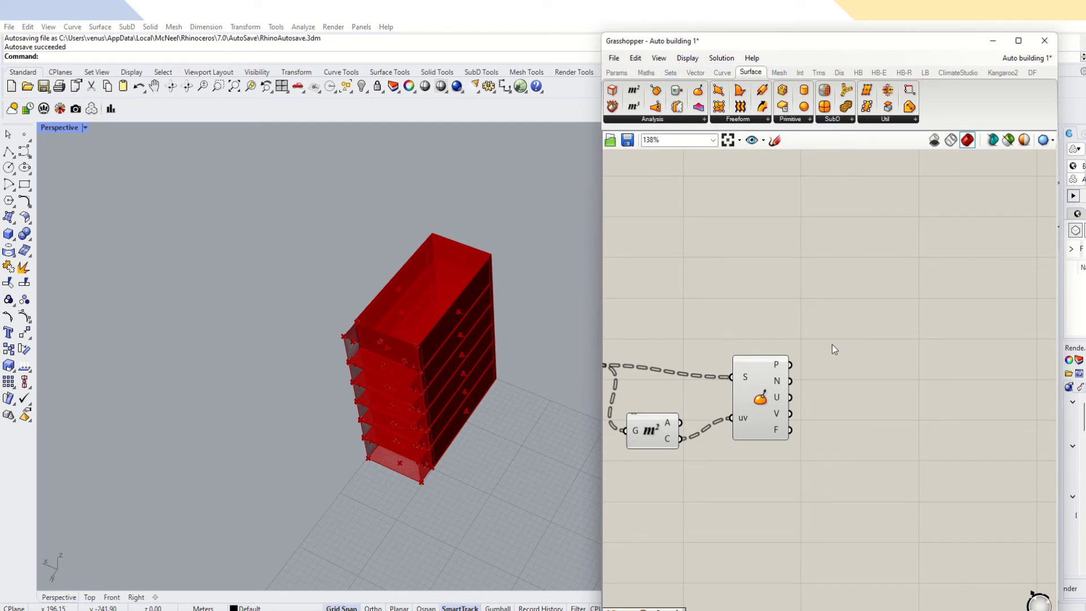
pyautogui.doubleClick(821, 321)
pyautogui.write('d')
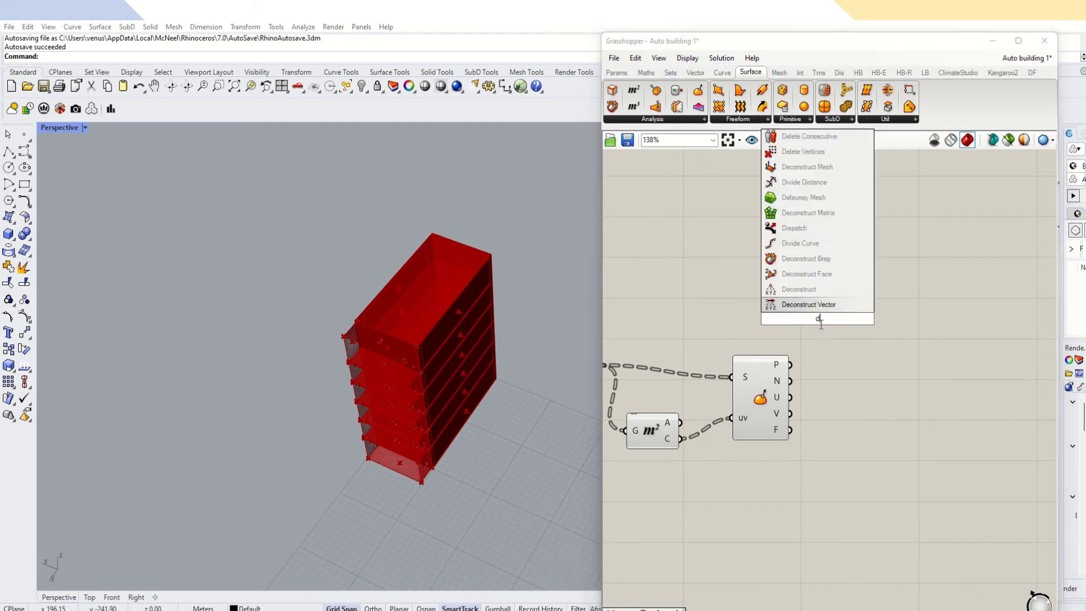
pyautogui.write('ot')
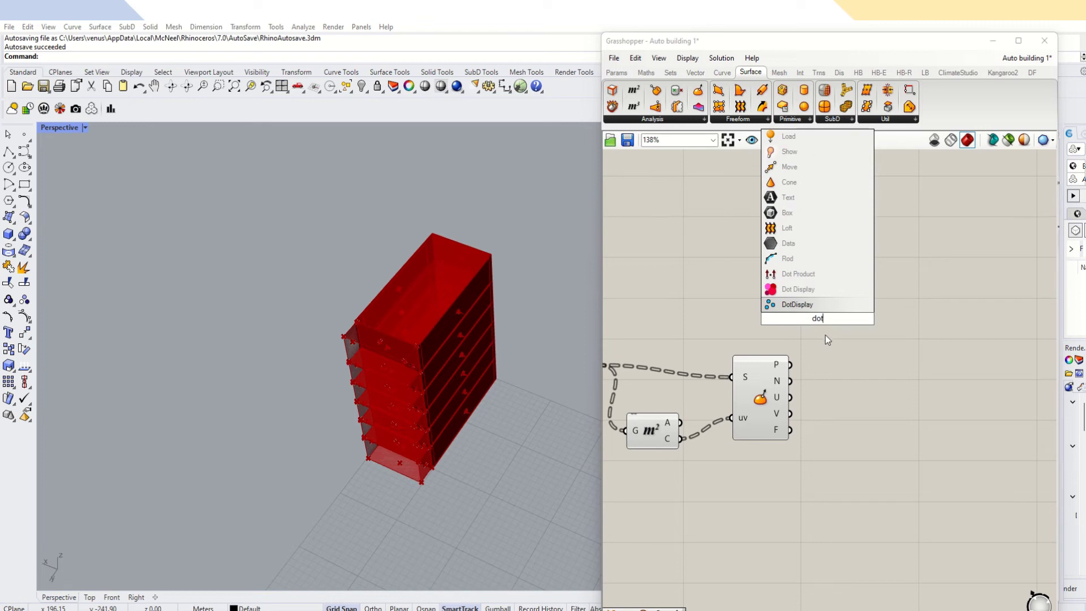
pyautogui.click(830, 284)
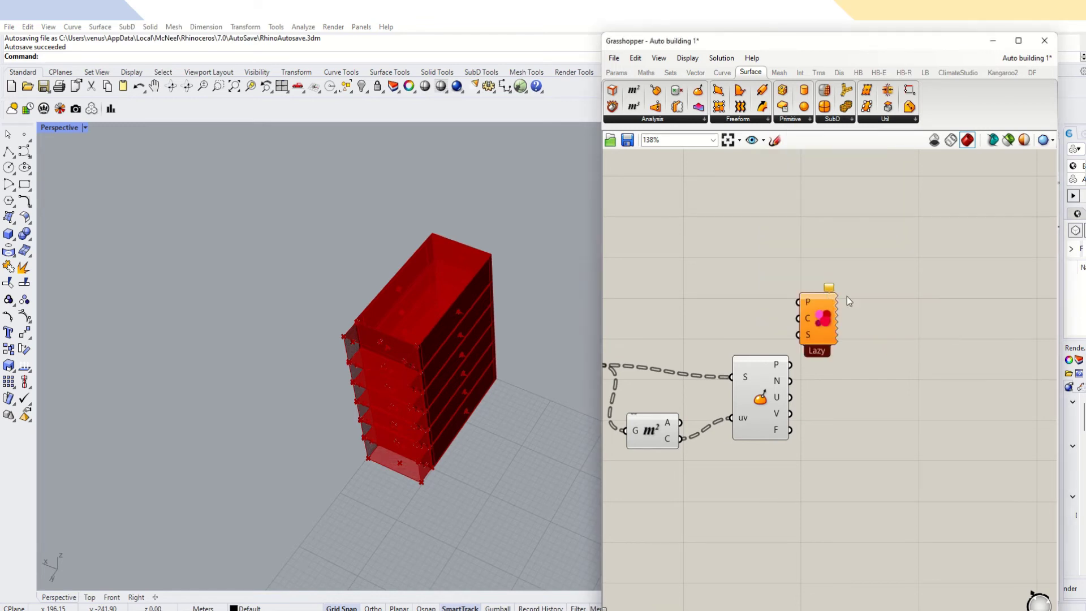
pyautogui.press('Delete')
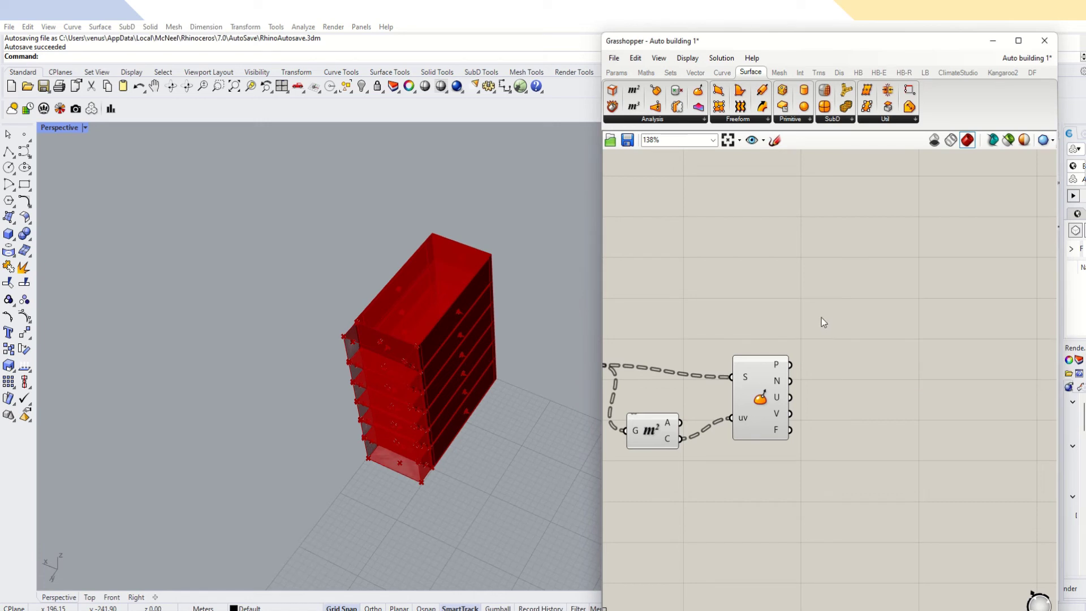
# Add a Dot Product component after Evaluate Surface and connect the normal output N to its input A.
pyautogui.doubleClick(824, 316)
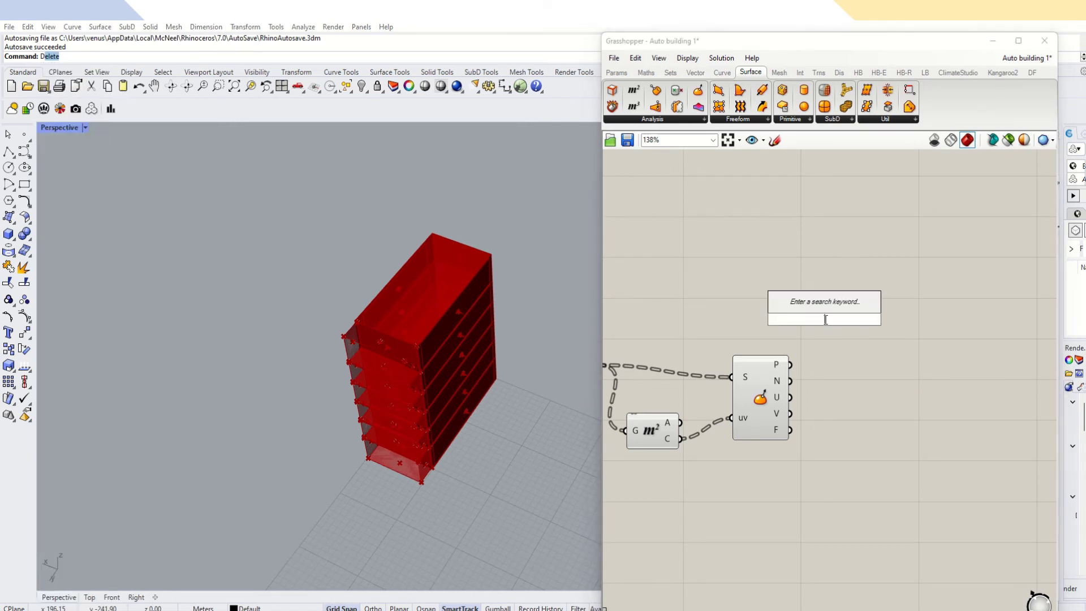
pyautogui.write('dot')
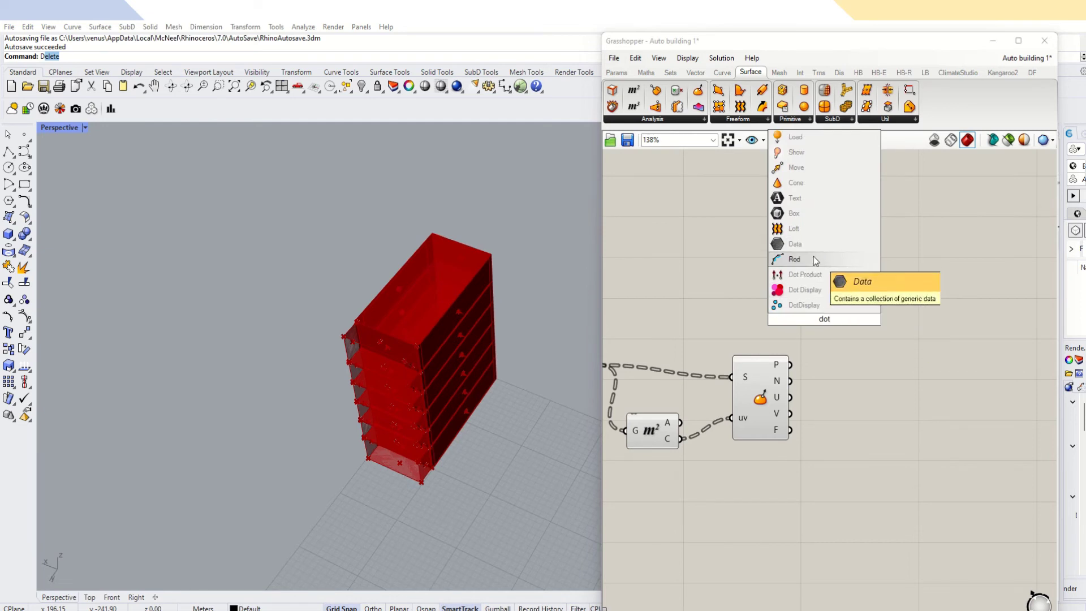
pyautogui.click(805, 228)
pyautogui.moveTo(823, 318); pyautogui.dragTo(889, 373)
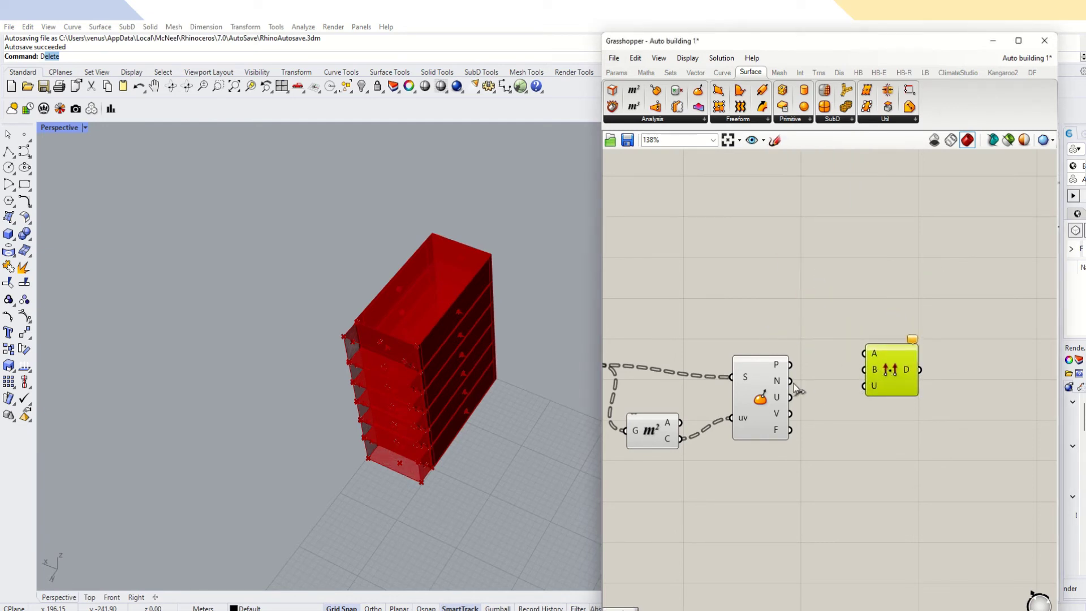
pyautogui.moveTo(791, 381); pyautogui.dragTo(894, 329)
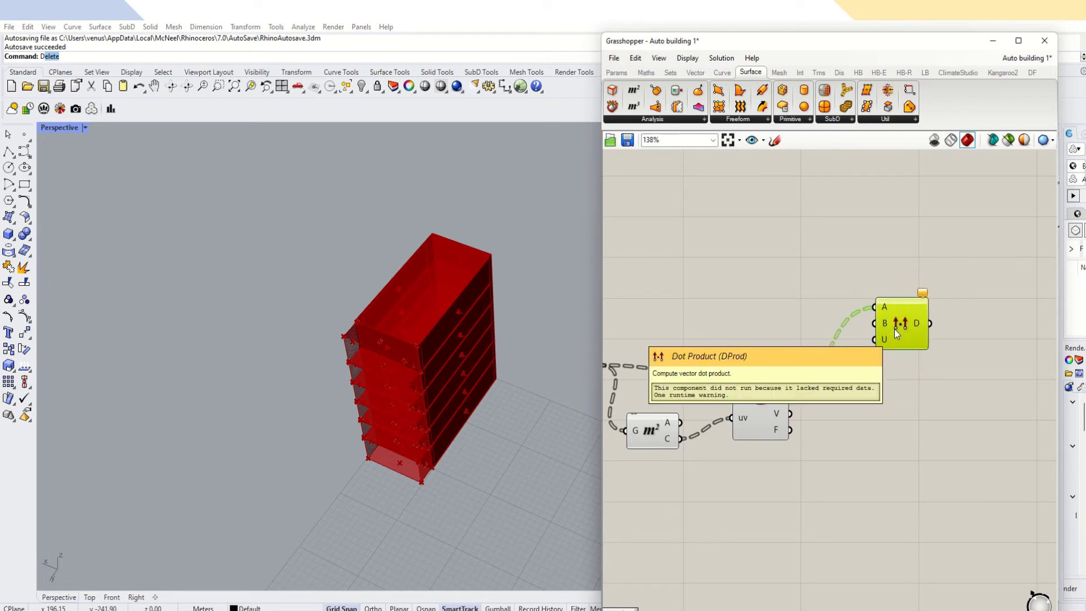
# Add a Unit Z component and connect its vector output to Dot Product's input B.
pyautogui.doubleClick(738, 294)
pyautogui.write('z')
pyautogui.click(742, 280)
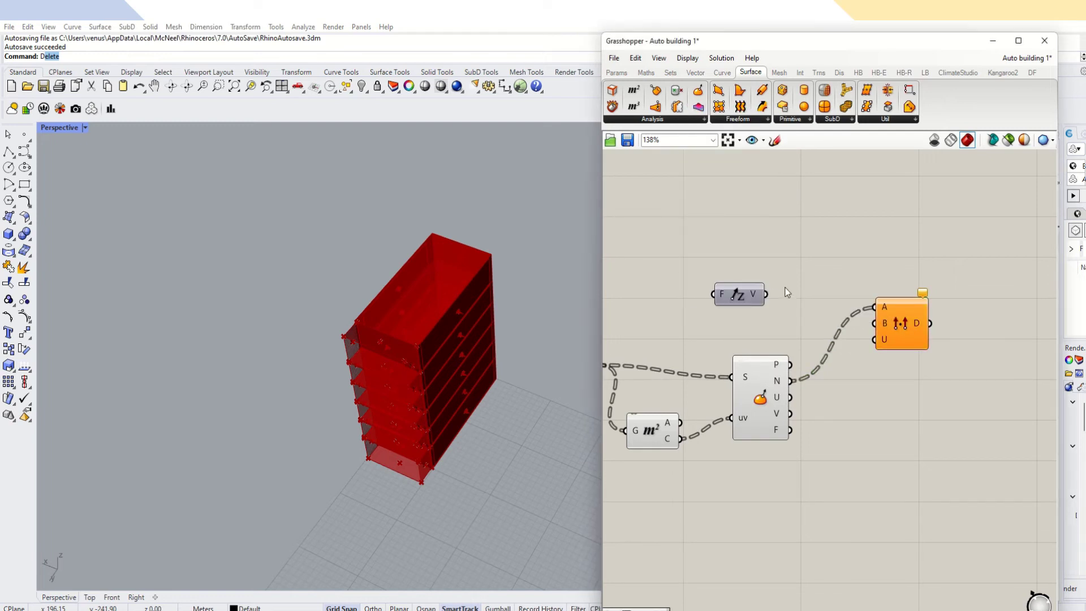
pyautogui.moveTo(766, 294); pyautogui.dragTo(877, 324)
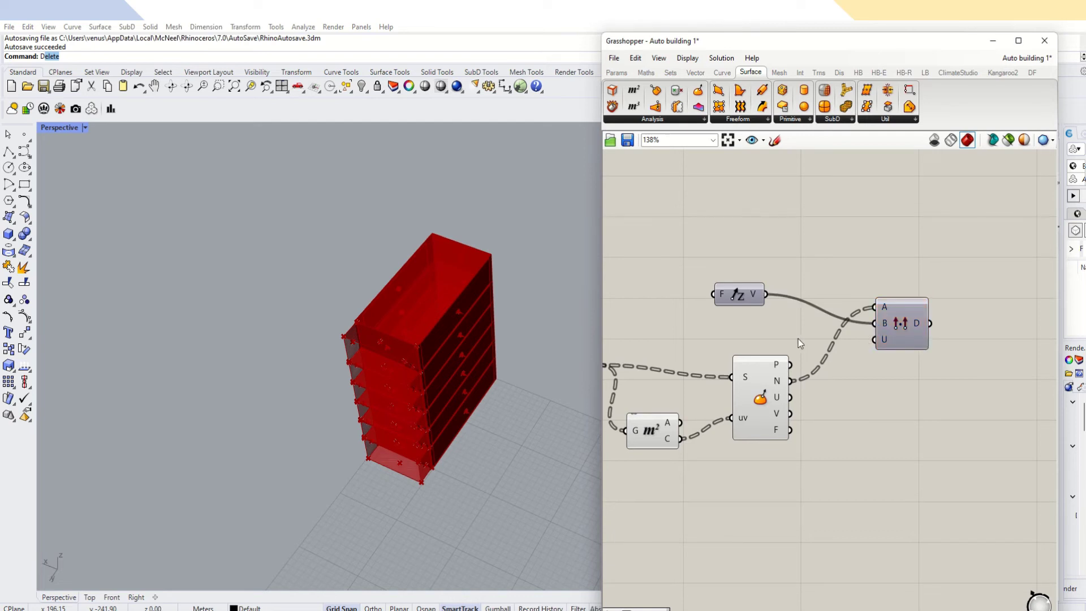
# Rearrange the Dot Product and Unit Z components side by side above Evaluate Surface.
pyautogui.moveTo(737, 298); pyautogui.dragTo(794, 312)
pyautogui.moveTo(903, 337); pyautogui.dragTo(936, 280)
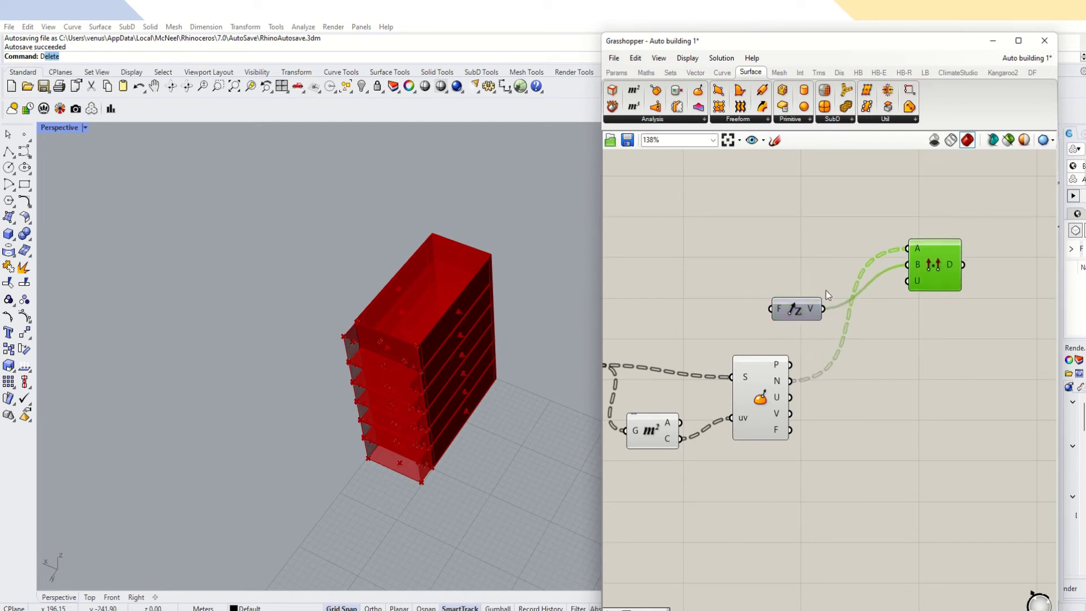
pyautogui.moveTo(808, 306); pyautogui.dragTo(852, 251)
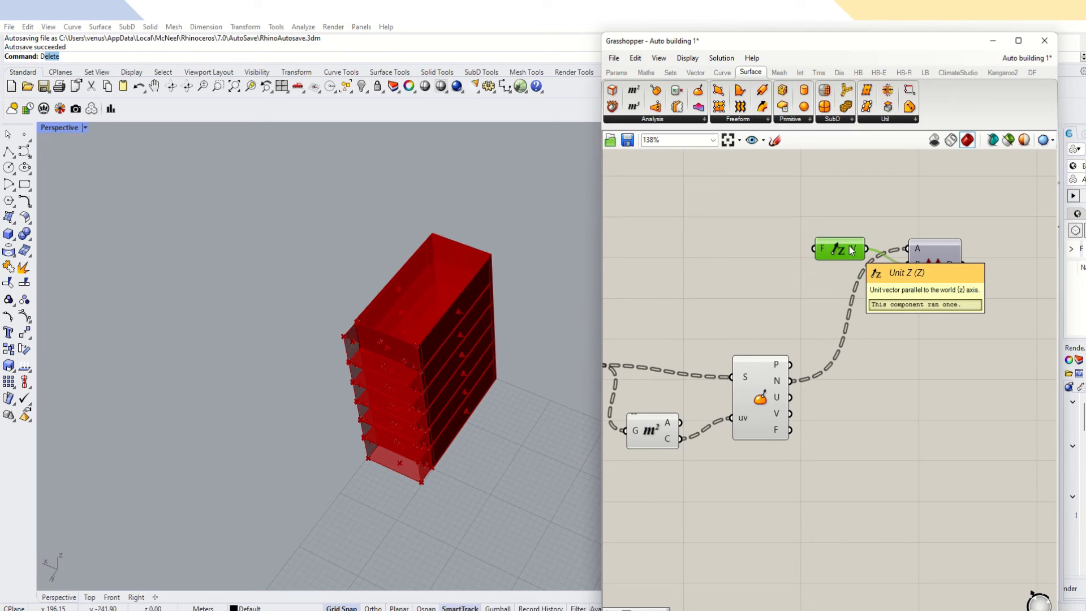
pyautogui.click(894, 343)
# Add a Larger Than component after Dot Product and connect the dot product output D to its input A.
pyautogui.scroll(-3, 895, 342)
pyautogui.moveTo(928, 357); pyautogui.dragTo(809, 356, button='right')
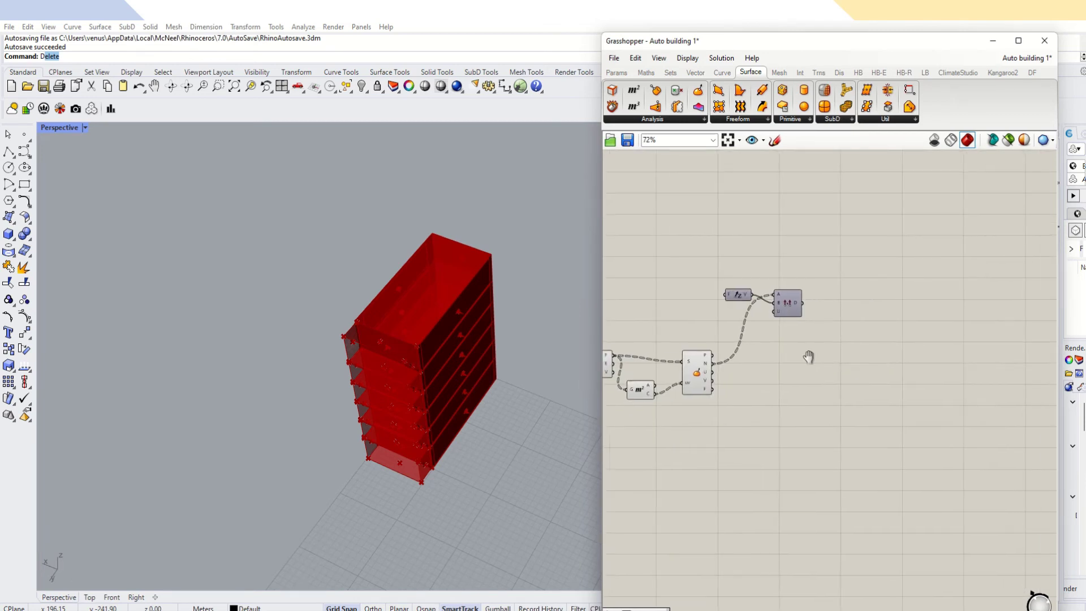
pyautogui.scroll(3, 822, 300)
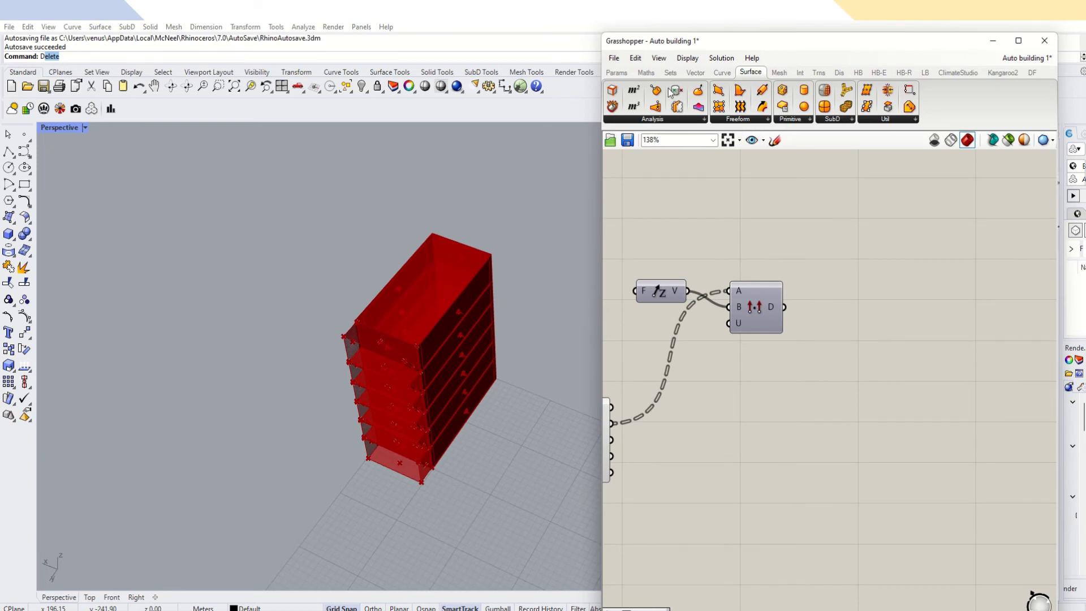
pyautogui.click(646, 72)
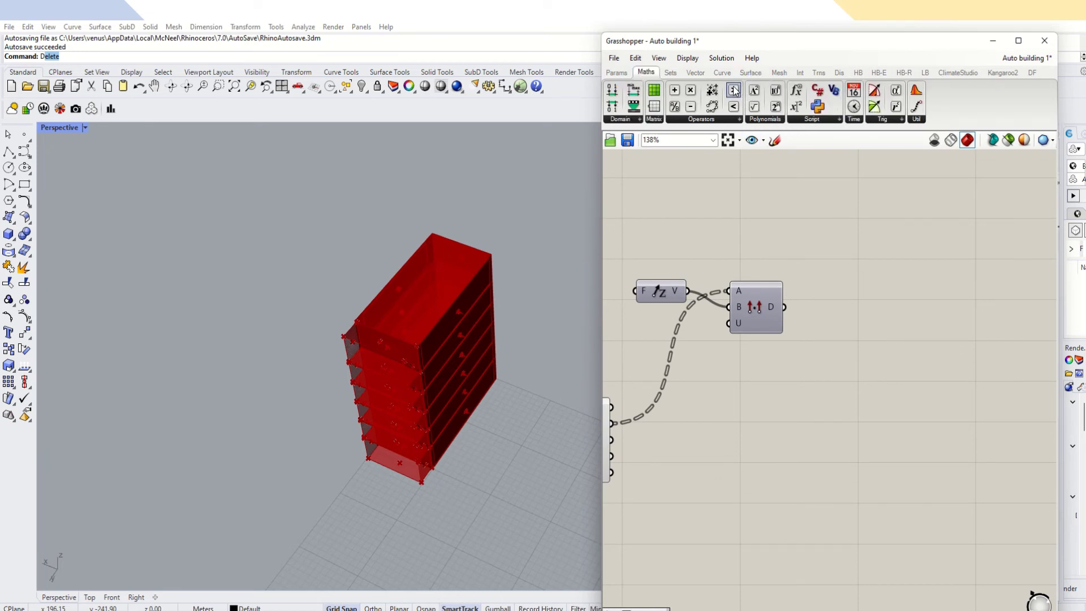
pyautogui.moveTo(733, 91); pyautogui.dragTo(908, 381)
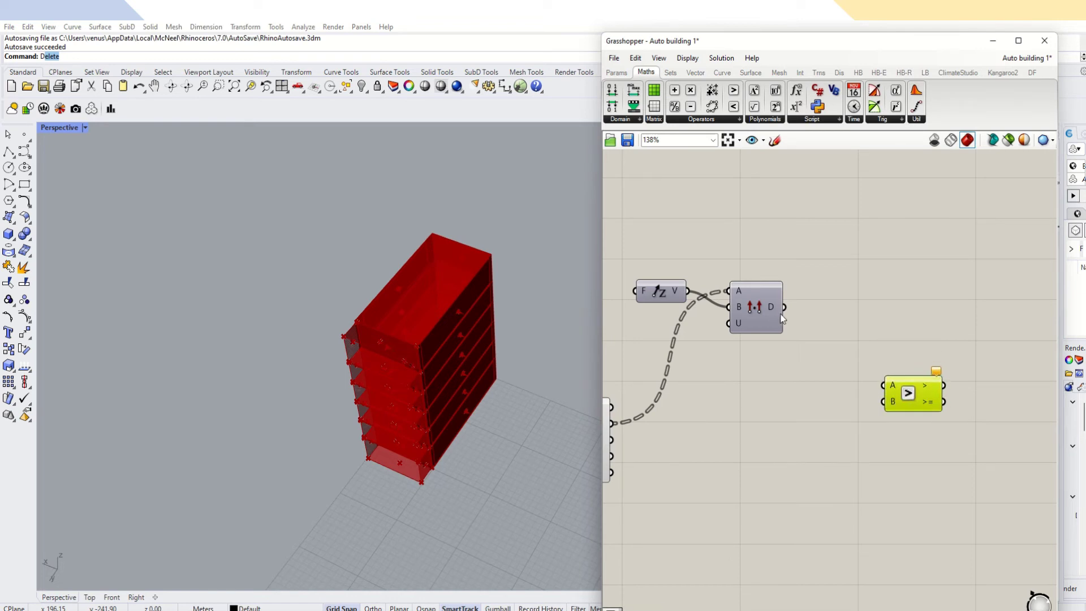
pyautogui.moveTo(784, 306); pyautogui.dragTo(880, 398)
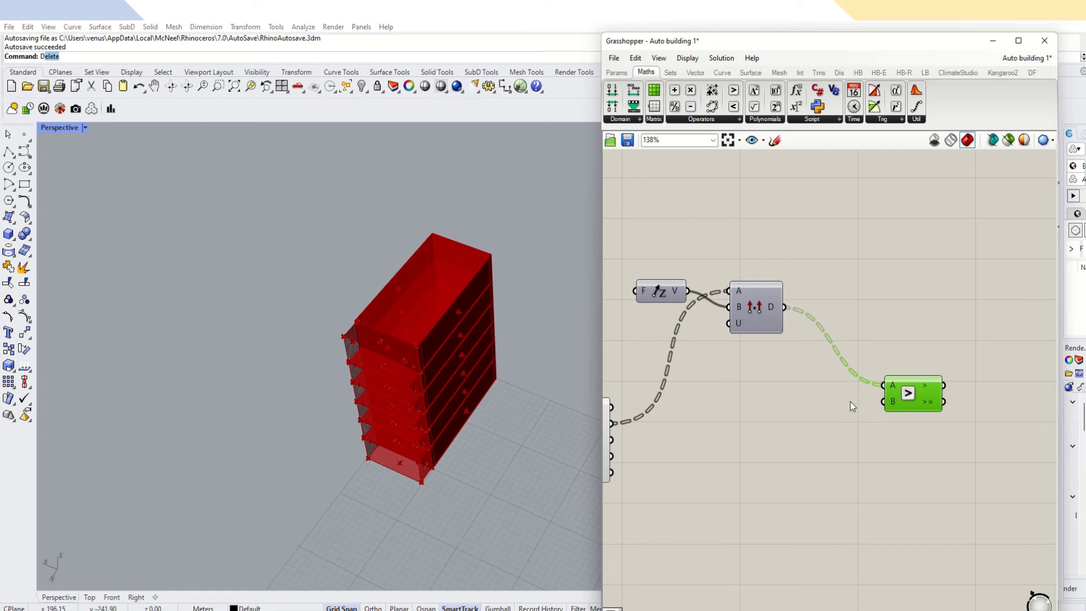
pyautogui.doubleClick(959, 331)
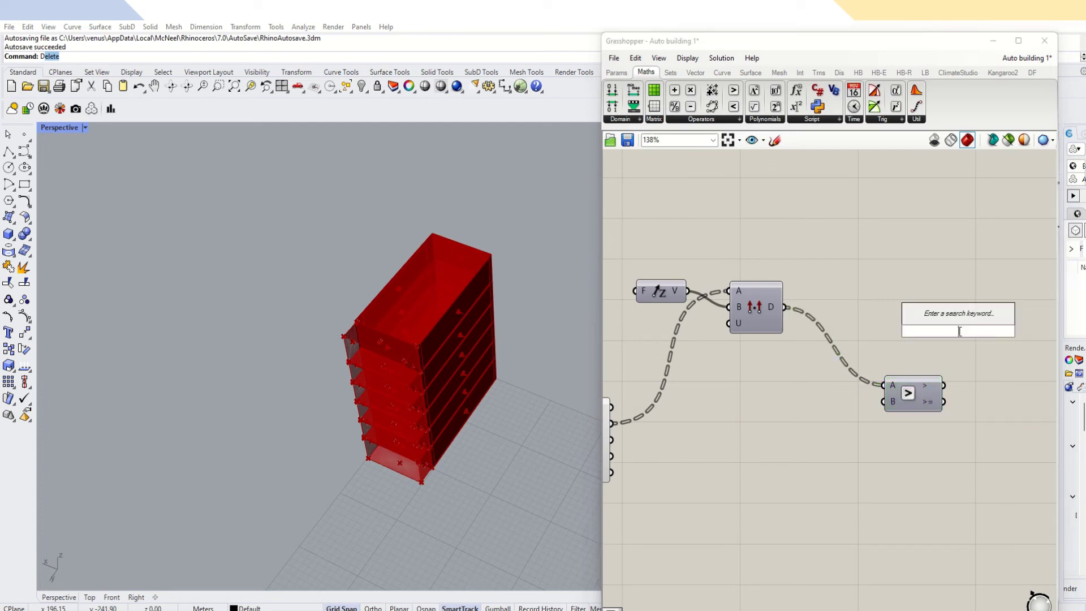
pyautogui.write('cr')
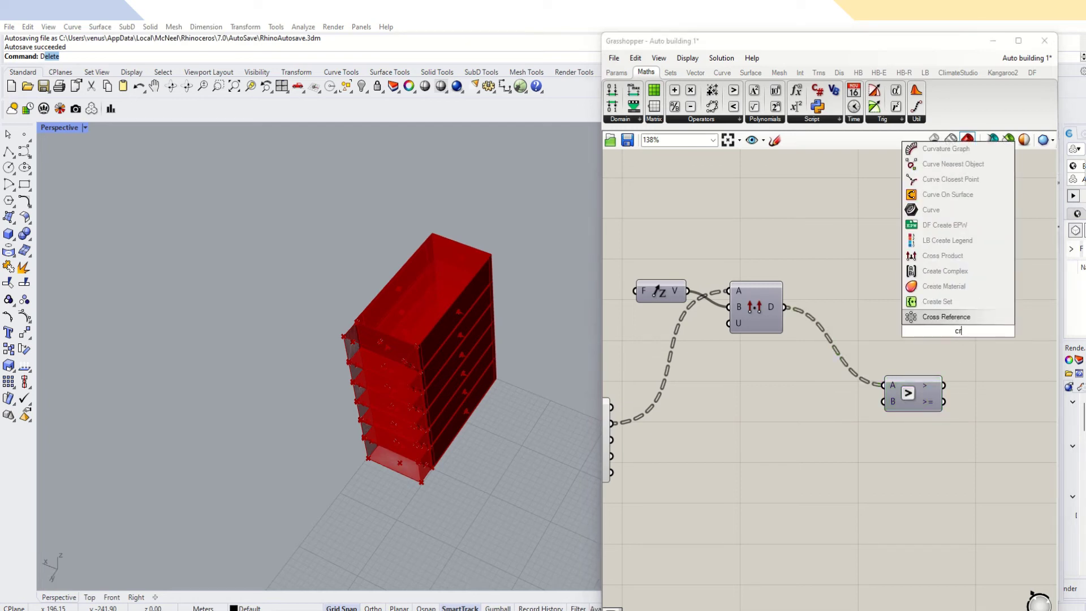
pyautogui.press('Escape')
# Move Larger Than closer to Dot Product and feed its input B from a new panel containing .8.
pyautogui.moveTo(912, 395); pyautogui.dragTo(854, 359)
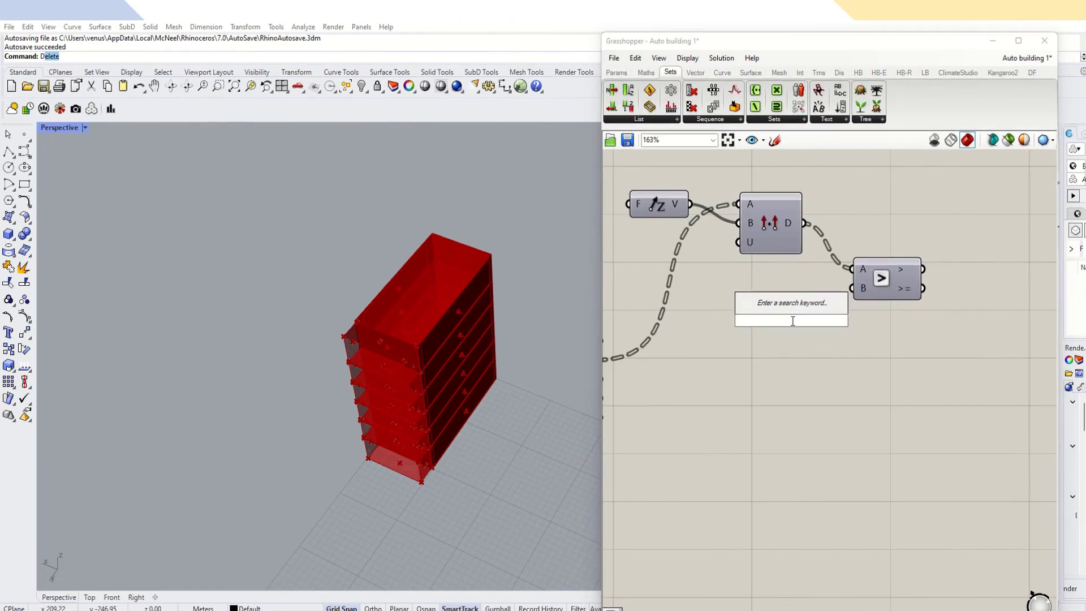
pyautogui.write('//')
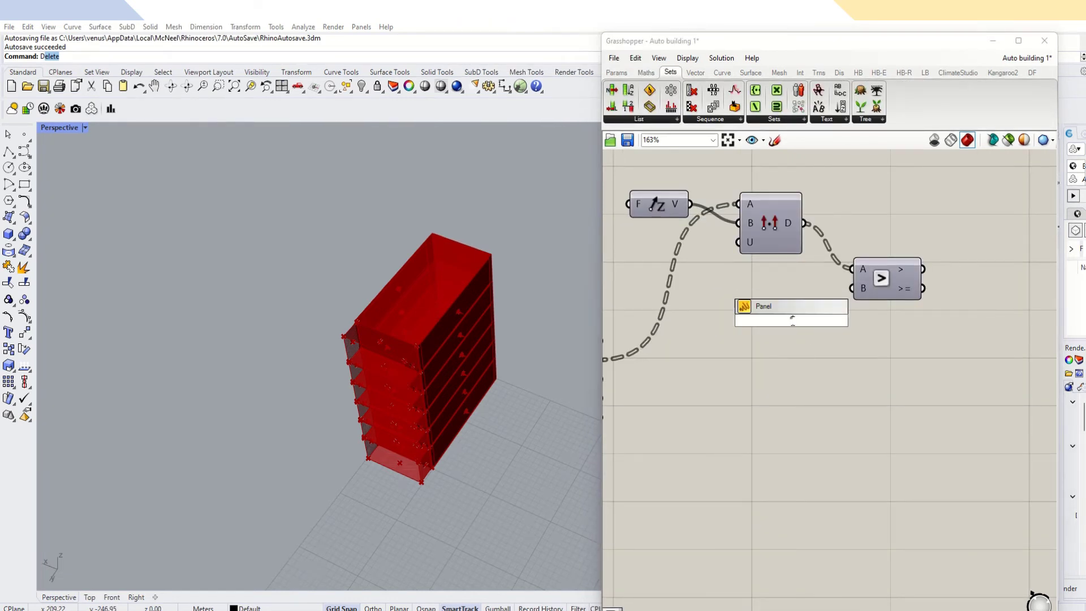
pyautogui.write('".8')
pyautogui.click(841, 303)
pyautogui.moveTo(817, 319); pyautogui.dragTo(861, 279)
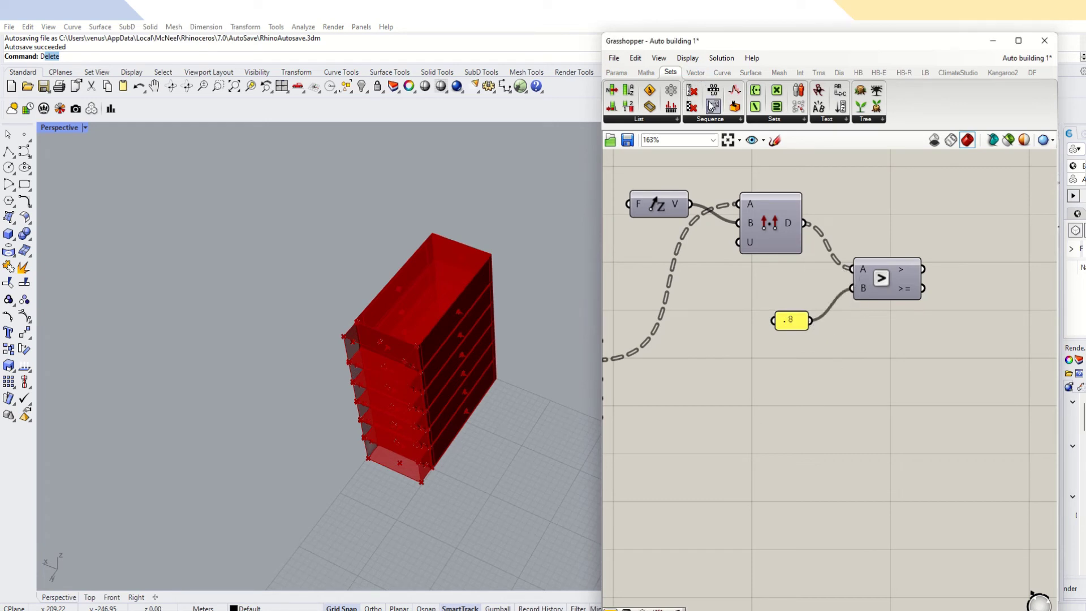
# Add a Cull Pattern component with Deconstruct Brep's edges output E as its list L and Larger Than's > output as its pattern P.
pyautogui.moveTo(692, 107); pyautogui.dragTo(982, 223)
pyautogui.moveTo(978, 357); pyautogui.dragTo(847, 426, button='right')
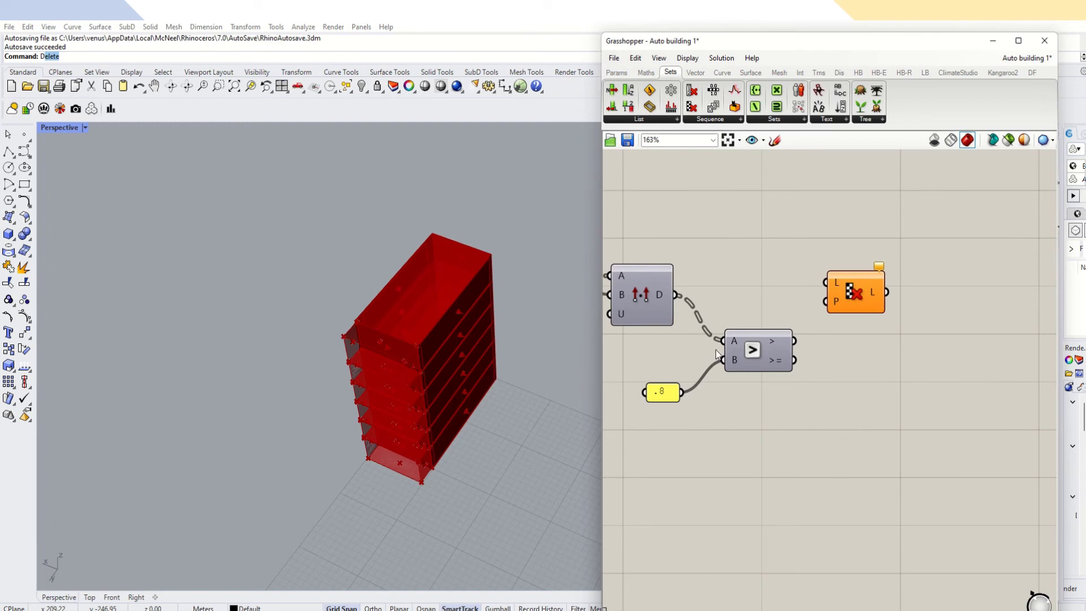
pyautogui.scroll(-4, 907, 416)
pyautogui.moveTo(657, 421); pyautogui.dragTo(953, 351)
pyautogui.scroll(4, 946, 398)
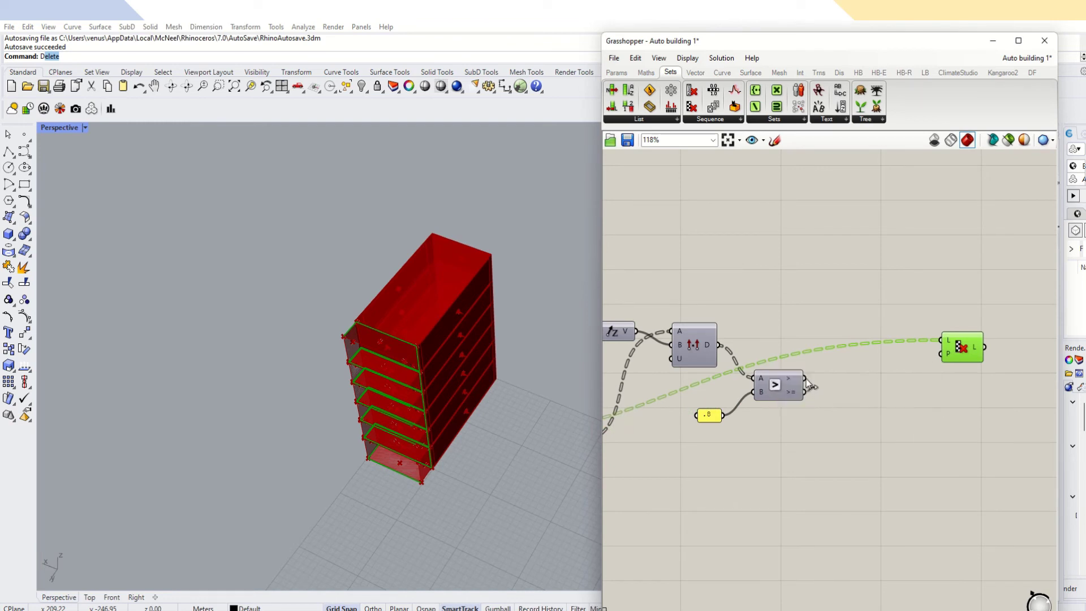
pyautogui.moveTo(805, 379); pyautogui.dragTo(951, 355)
pyautogui.click(884, 438)
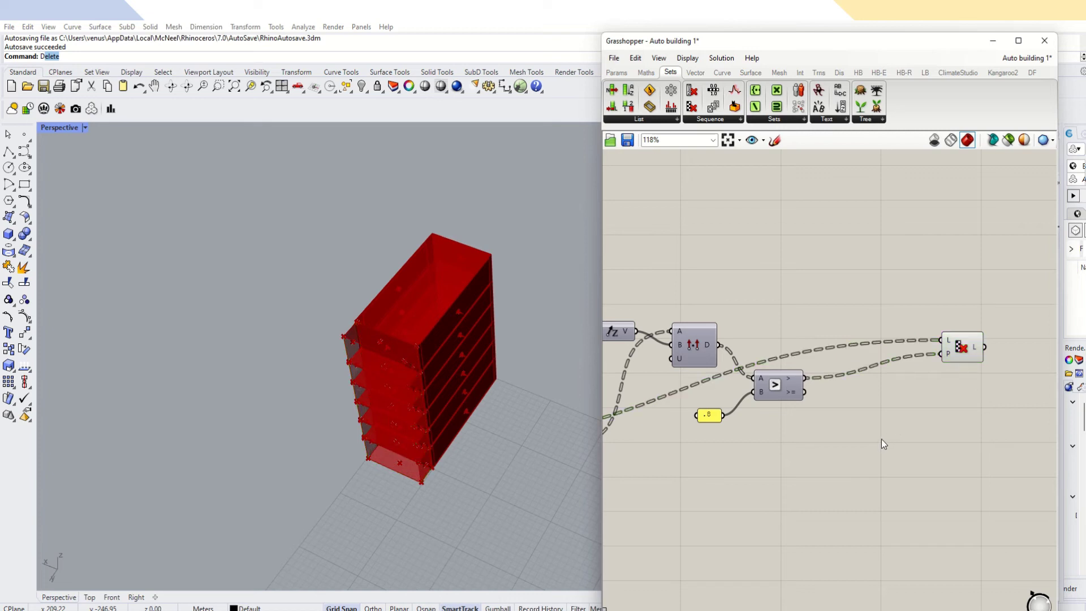
# Flatten the list output L of the Cull Pattern component.
pyautogui.click(960, 348)
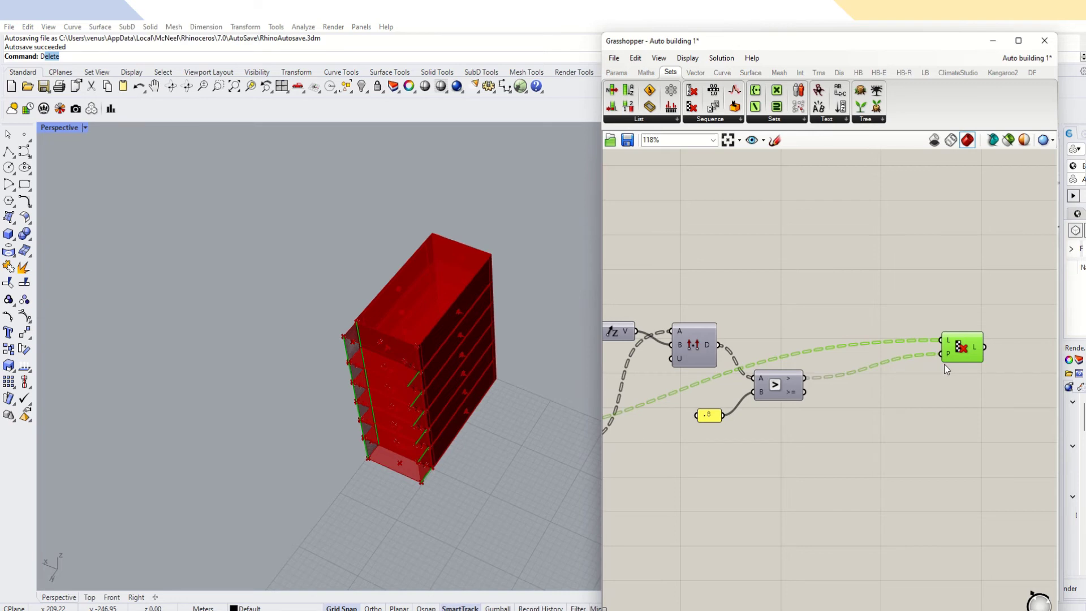
pyautogui.scroll(3, 943, 367)
pyautogui.rightClick(999, 338)
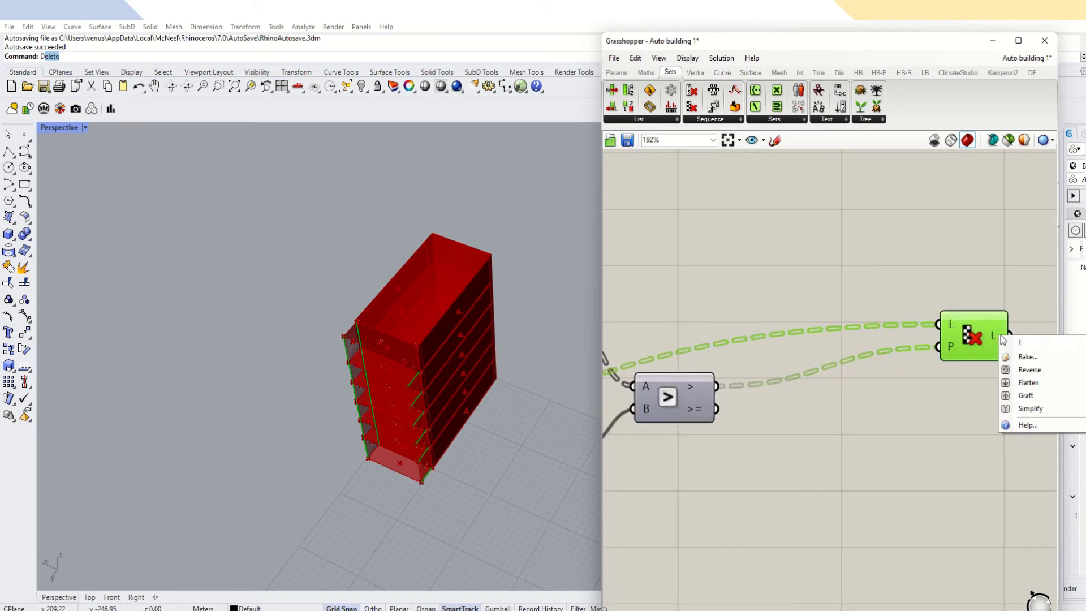
pyautogui.click(1014, 386)
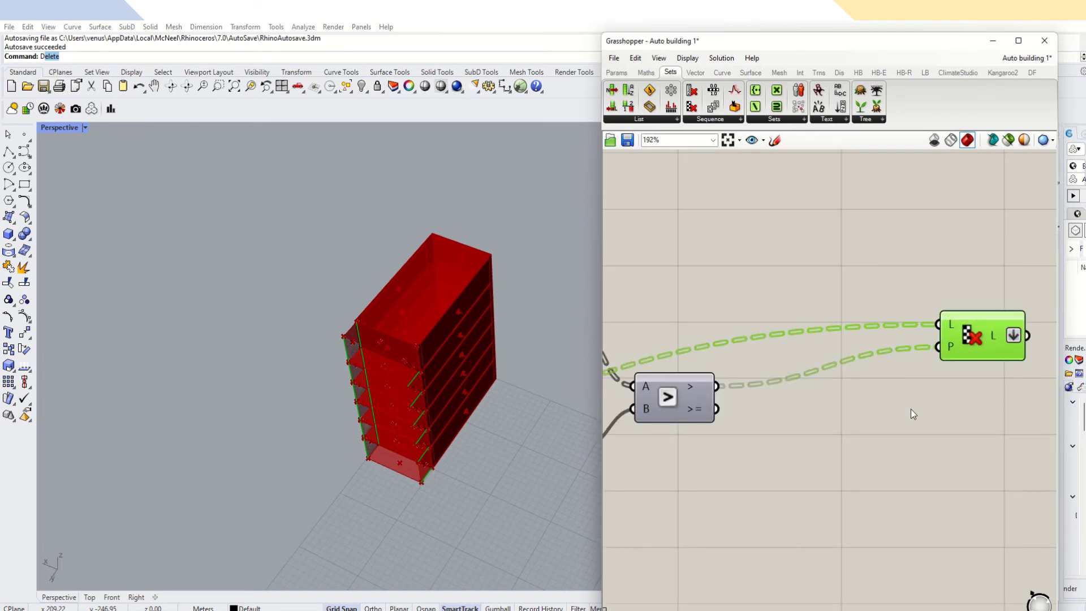
pyautogui.scroll(-5, 911, 409)
# Add a Curve parameter after Cull Pattern and connect the flattened output L to it.
pyautogui.doubleClick(863, 396)
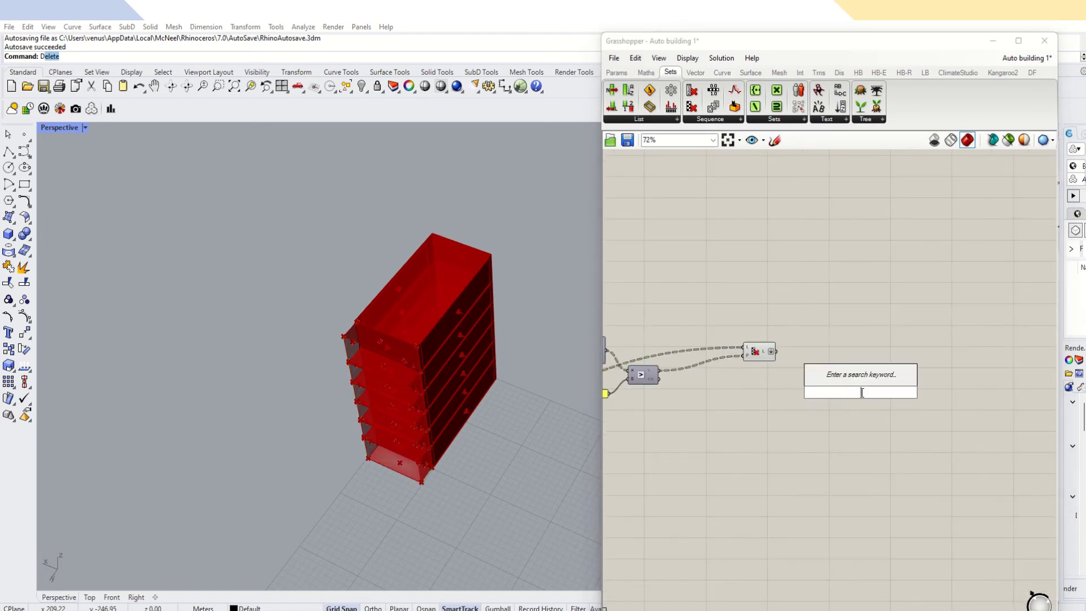
pyautogui.click(617, 72)
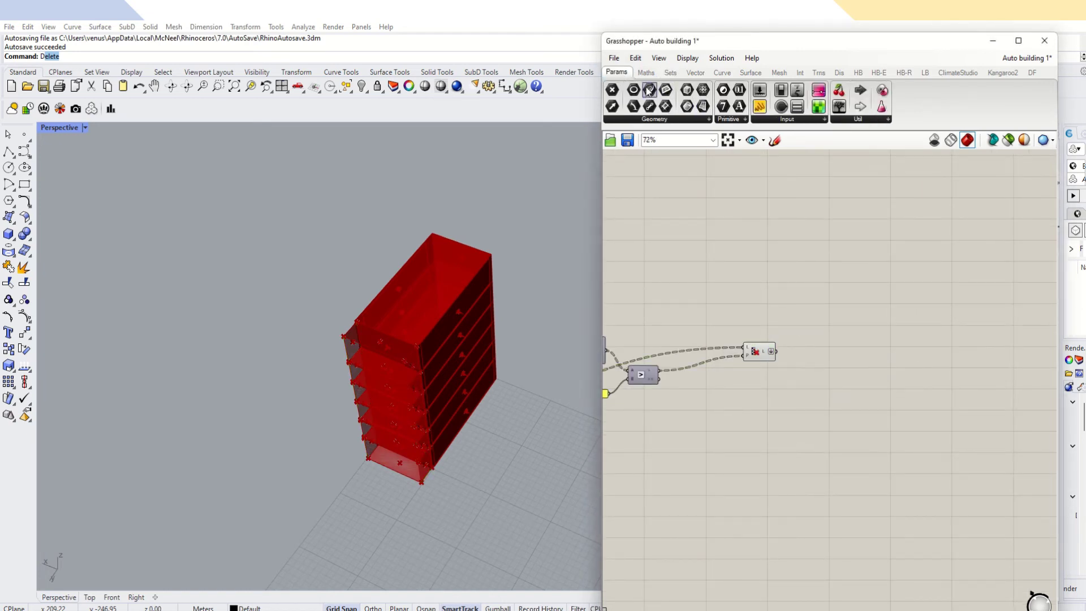
pyautogui.moveTo(649, 89); pyautogui.dragTo(840, 342)
pyautogui.scroll(3, 788, 361)
pyautogui.moveTo(759, 345); pyautogui.dragTo(857, 324)
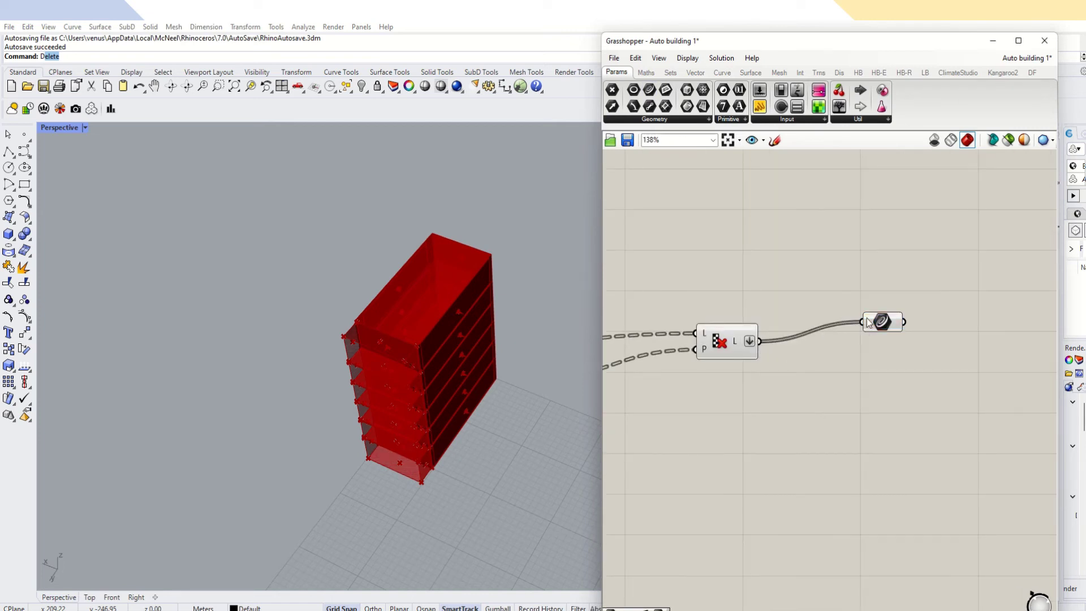
# Select the Curve parameter and examine the culled edge curves on the building model in the perspective view.
pyautogui.click(881, 322)
pyautogui.scroll(6, 403, 428)
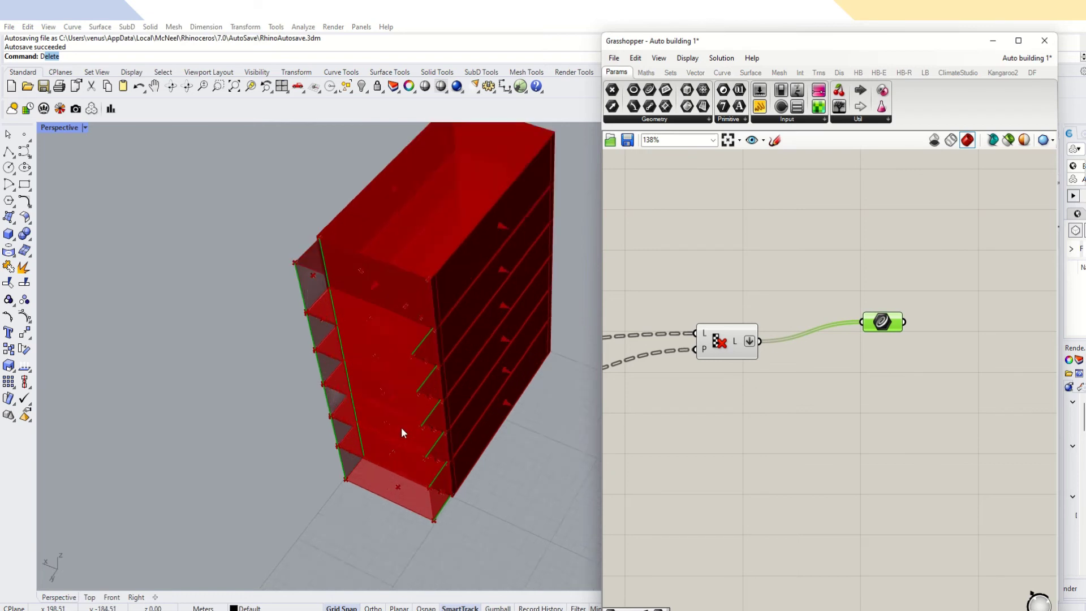
pyautogui.scroll(-5, 400, 424)
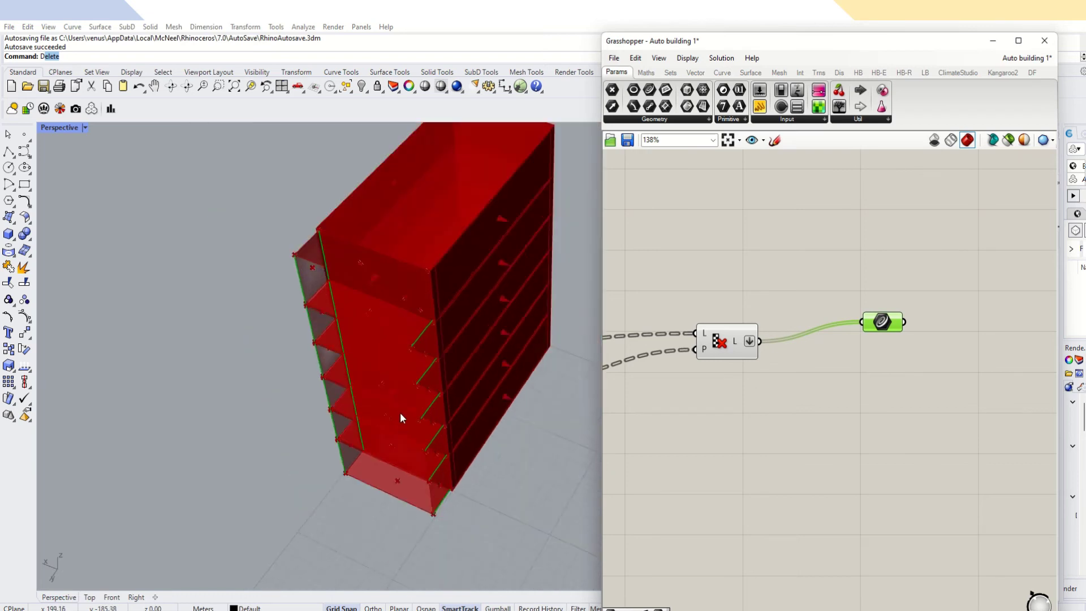
pyautogui.moveTo(400, 417); pyautogui.dragTo(378, 391, button='right')
pyautogui.scroll(-5, 884, 416)
# Add a Unit Y component and connect its vector output to Dot Product's input B in place of Unit Z.
pyautogui.scroll(2, 738, 429)
pyautogui.scroll(2, 752, 407)
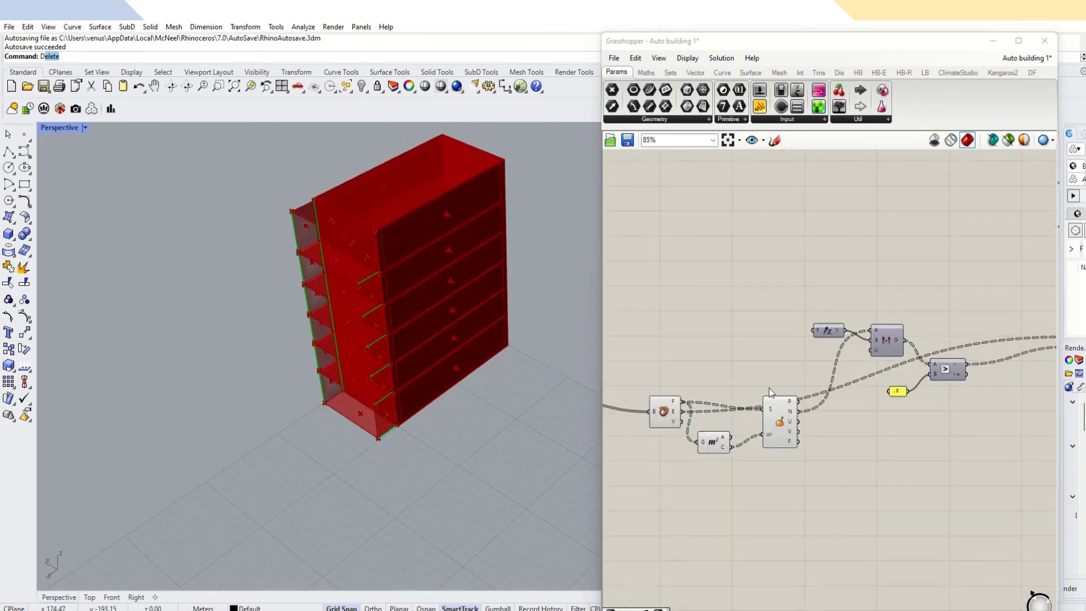
pyautogui.scroll(2, 829, 329)
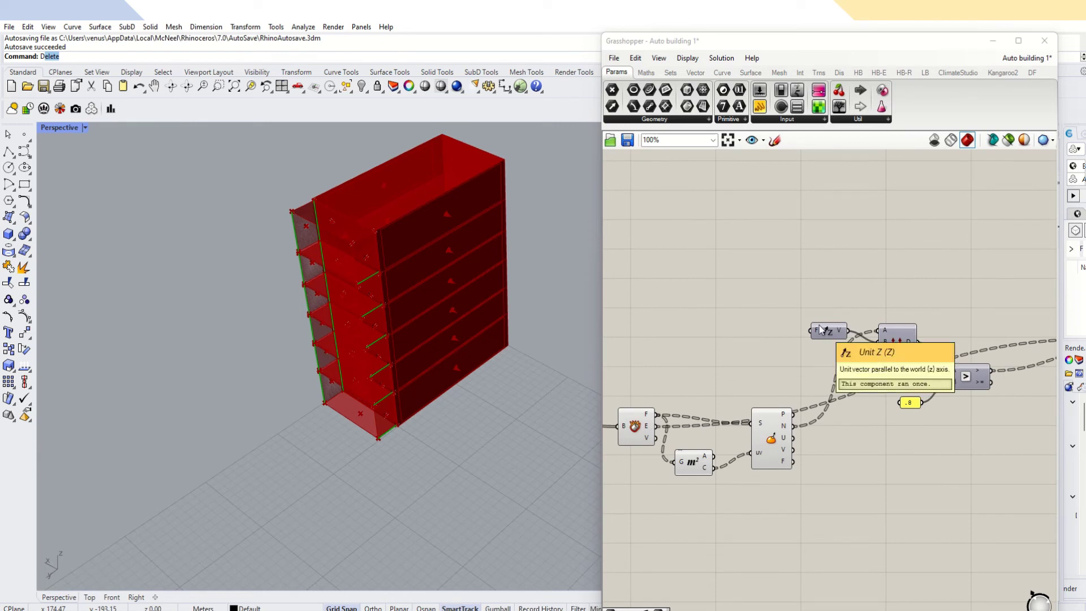
pyautogui.doubleClick(791, 306)
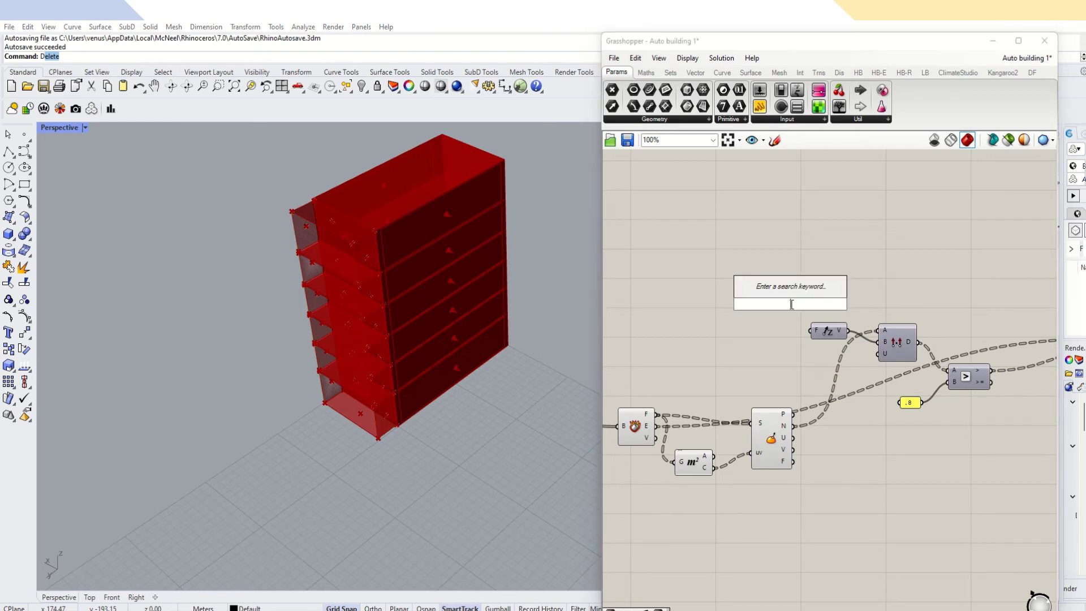
pyautogui.write('unit y')
pyautogui.click(755, 286)
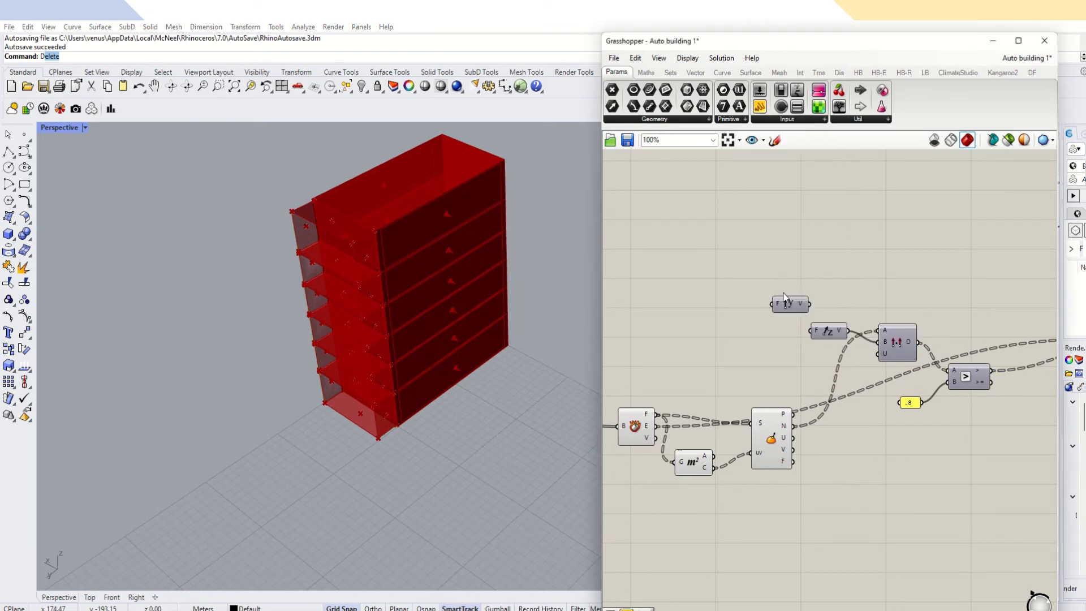
pyautogui.moveTo(809, 304); pyautogui.dragTo(876, 342)
# Reconnect Unit Z's vector output to Dot Product's input B and delete the Unit Y component.
pyautogui.scroll(-3, 711, 324)
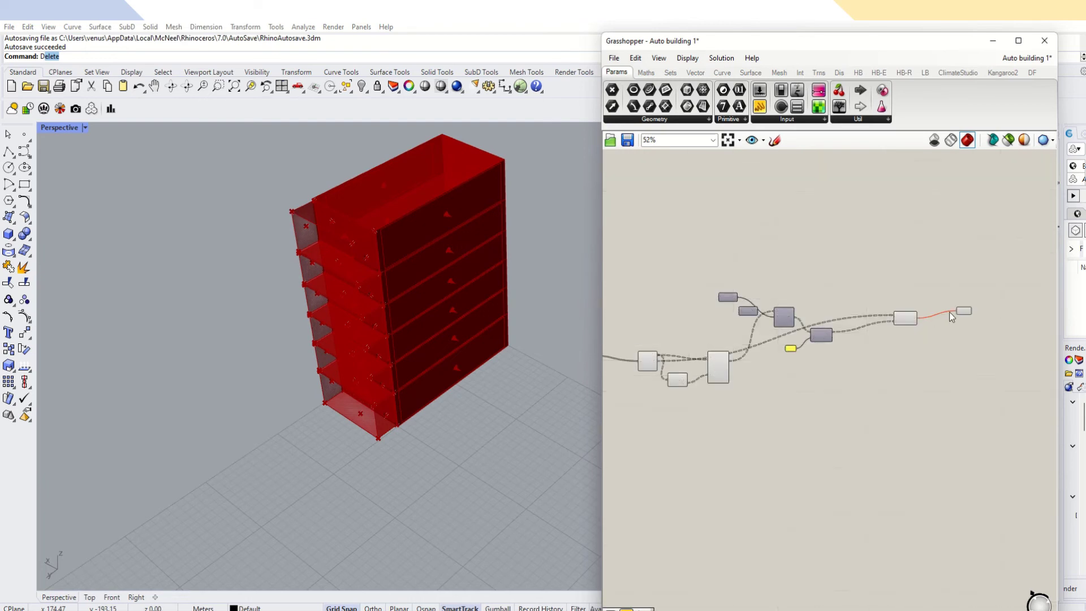
pyautogui.scroll(5, 739, 325)
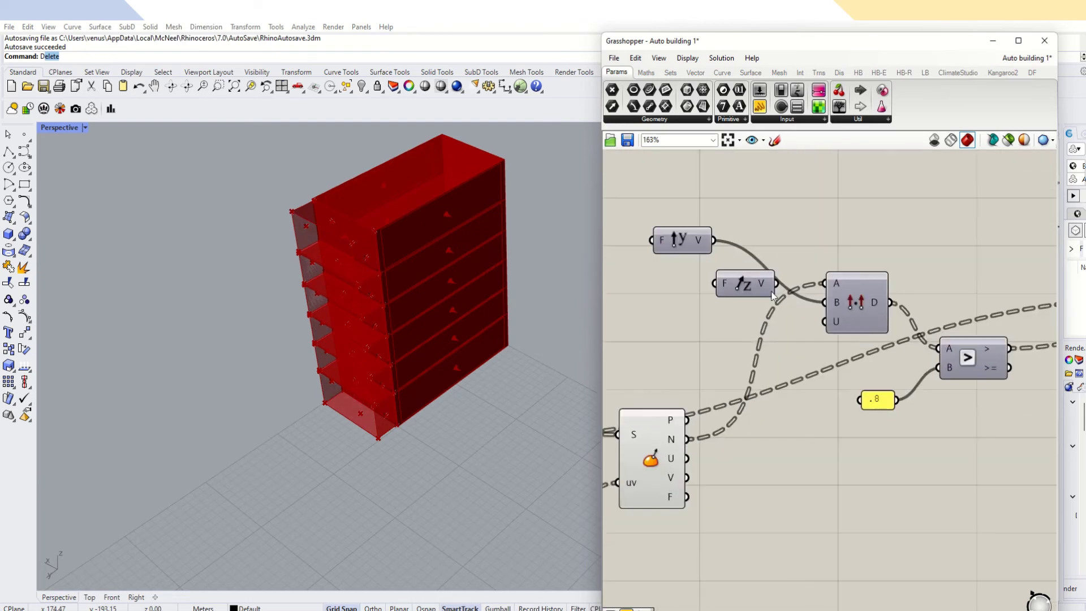
pyautogui.moveTo(775, 286); pyautogui.dragTo(825, 303)
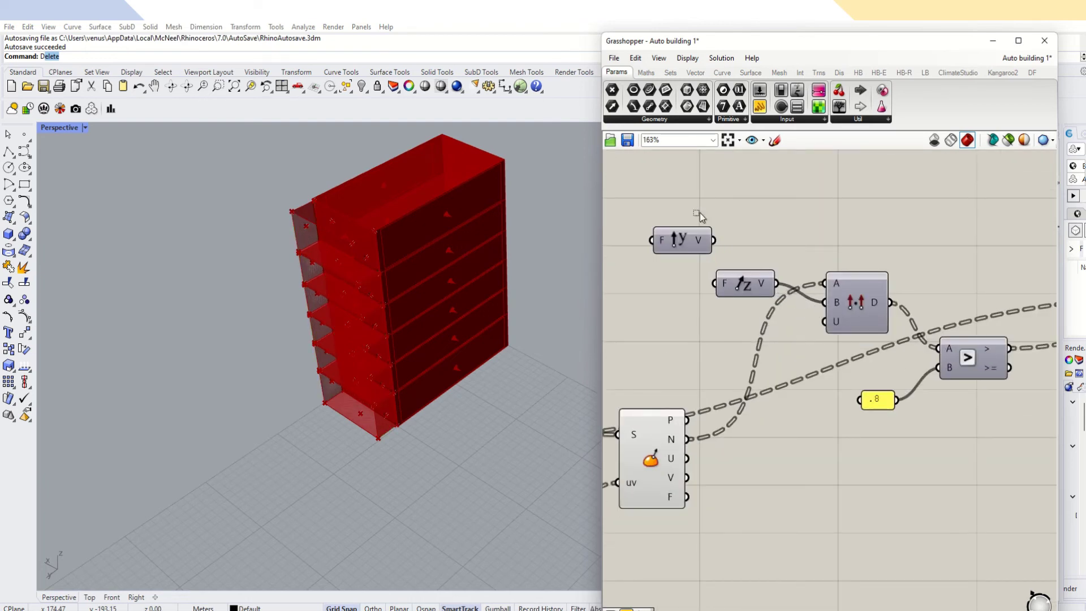
pyautogui.moveTo(700, 213); pyautogui.dragTo(669, 269)
pyautogui.press('Delete')
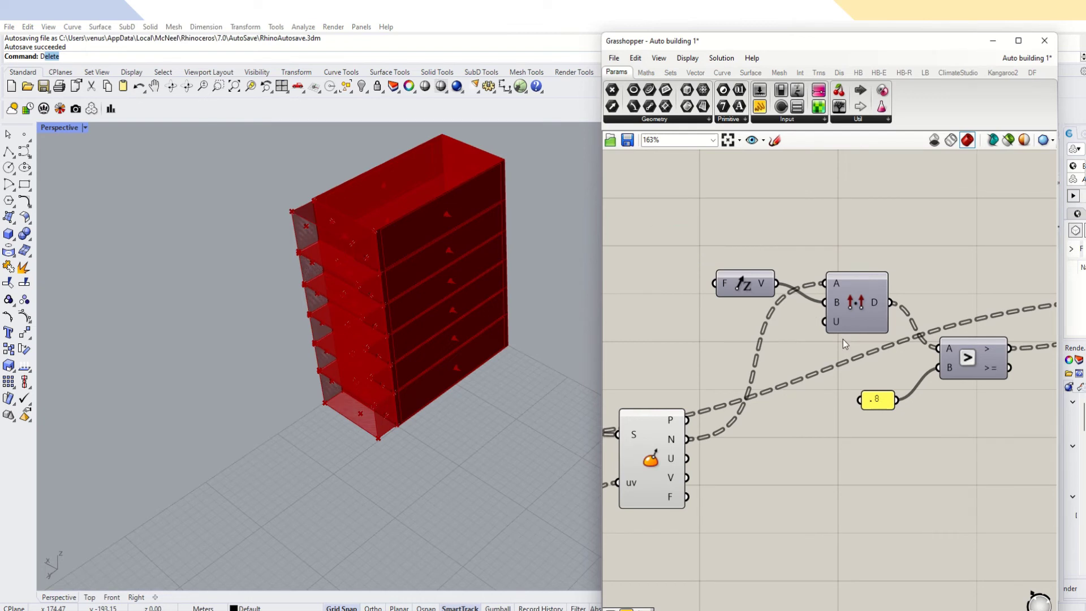
pyautogui.scroll(-4, 829, 339)
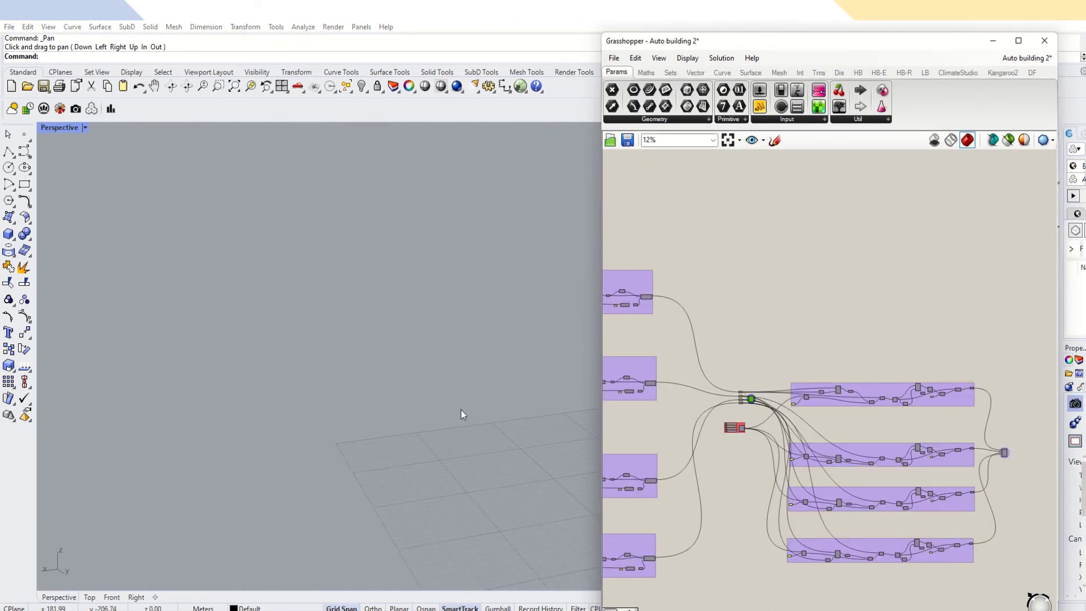
# In the Auto building 2 definition, enable the preview of the final component collecting the four groups' outputs and view its curves.
pyautogui.moveTo(461, 410); pyautogui.dragTo(358, 395, button='right')
pyautogui.moveTo(363, 397); pyautogui.dragTo(403, 448, button='right')
pyautogui.scroll(6, 1022, 459)
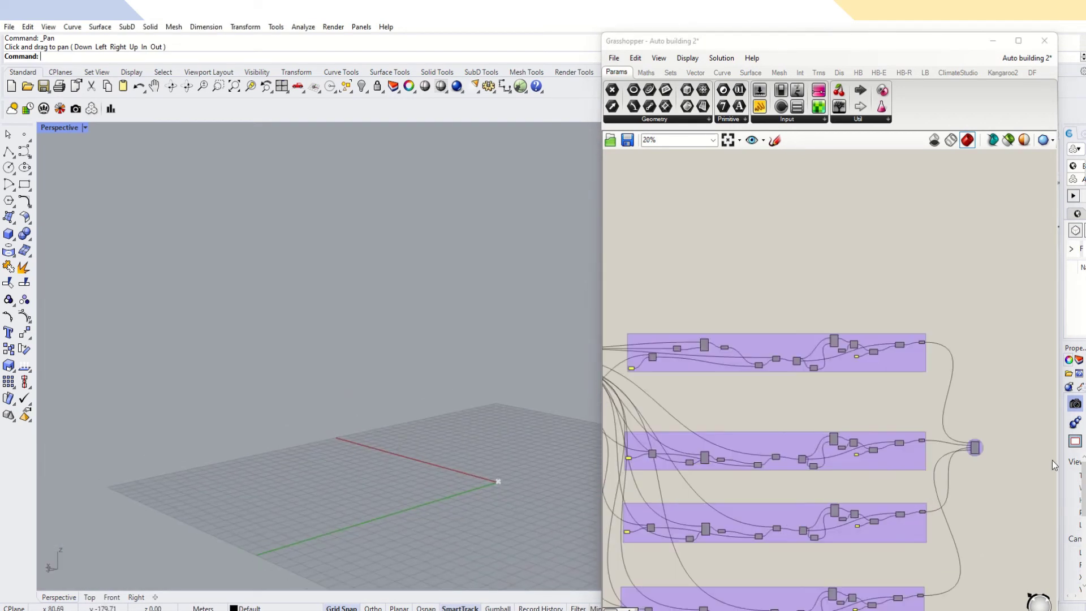
pyautogui.middleClick(874, 426)
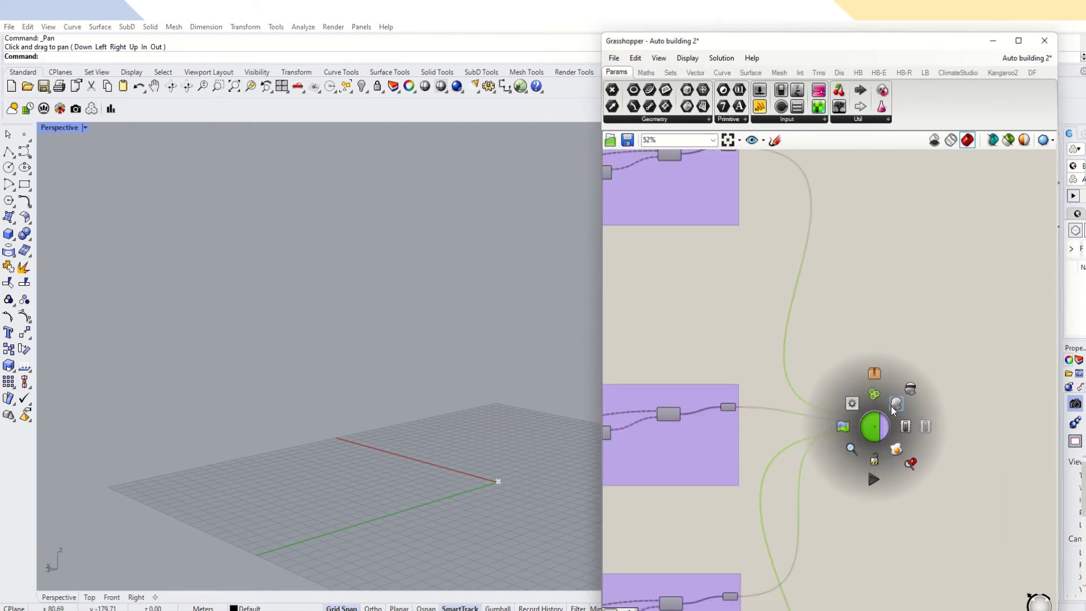
pyautogui.click(894, 402)
pyautogui.scroll(5, 514, 386)
pyautogui.scroll(5, 469, 404)
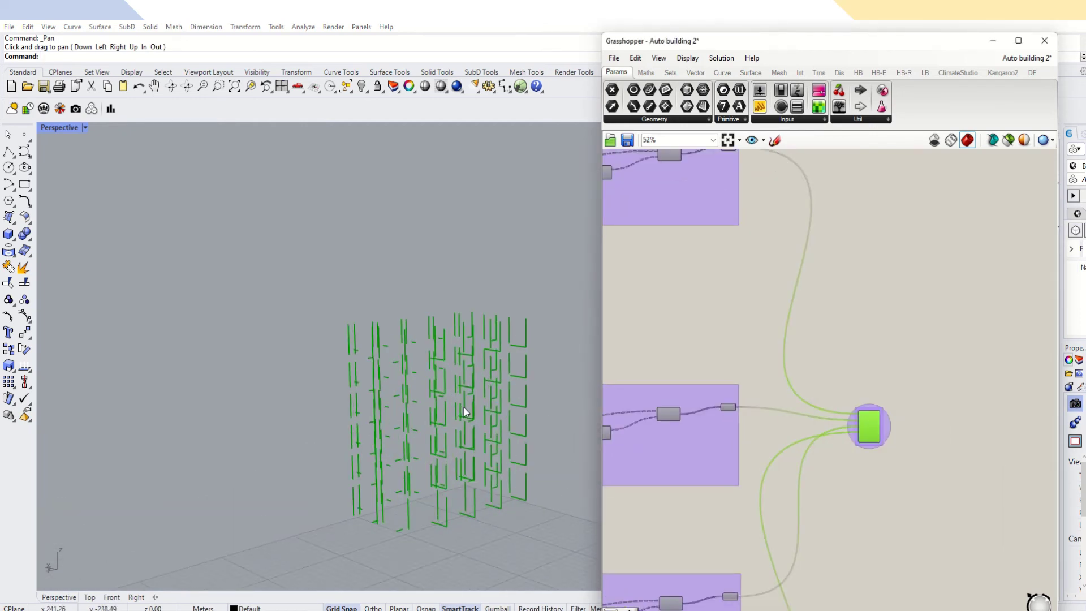
# Turn off the preview of the final component collecting the four groups' outputs.
pyautogui.scroll(-6, 984, 443)
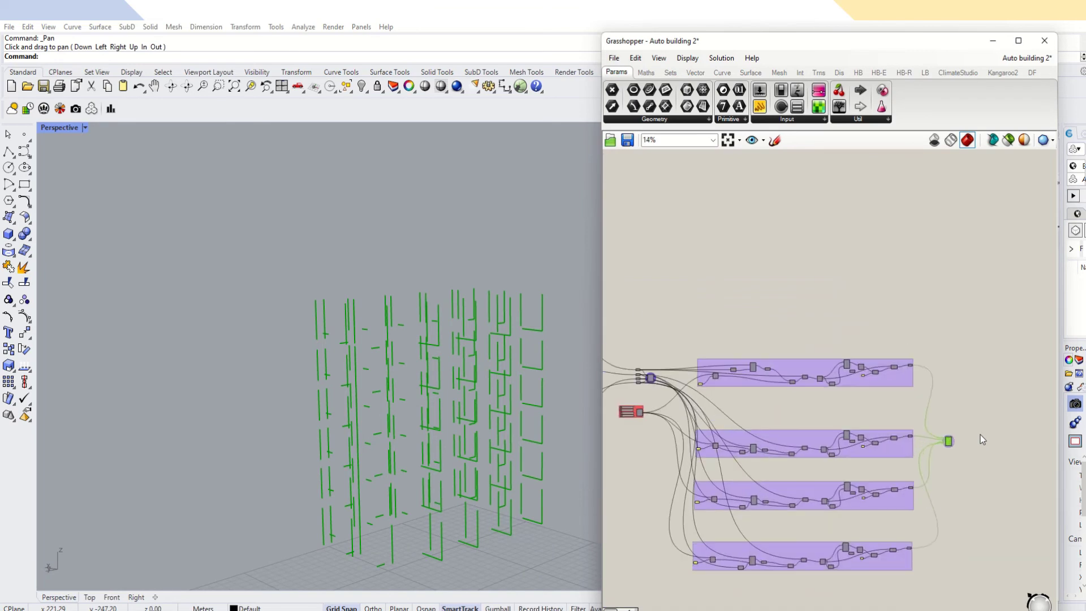
pyautogui.click(962, 448)
pyautogui.click(949, 443)
pyautogui.middleClick(948, 448)
pyautogui.click(985, 403)
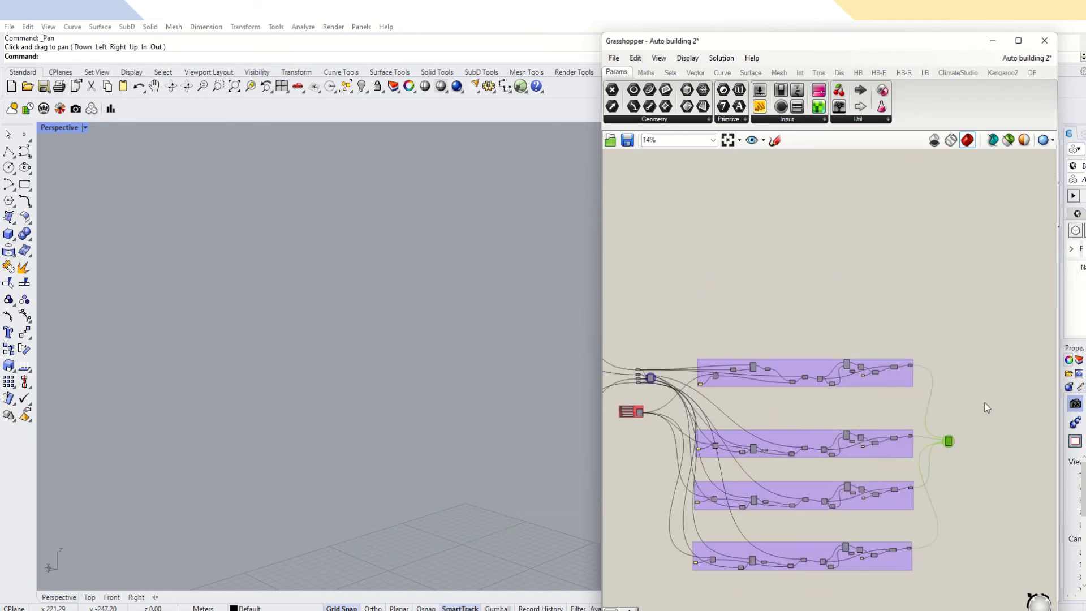
# Enable the preview of the Merge component combining the four facade Curve parameters.
pyautogui.scroll(-2, 961, 396)
pyautogui.scroll(4, 905, 382)
pyautogui.scroll(6, 864, 376)
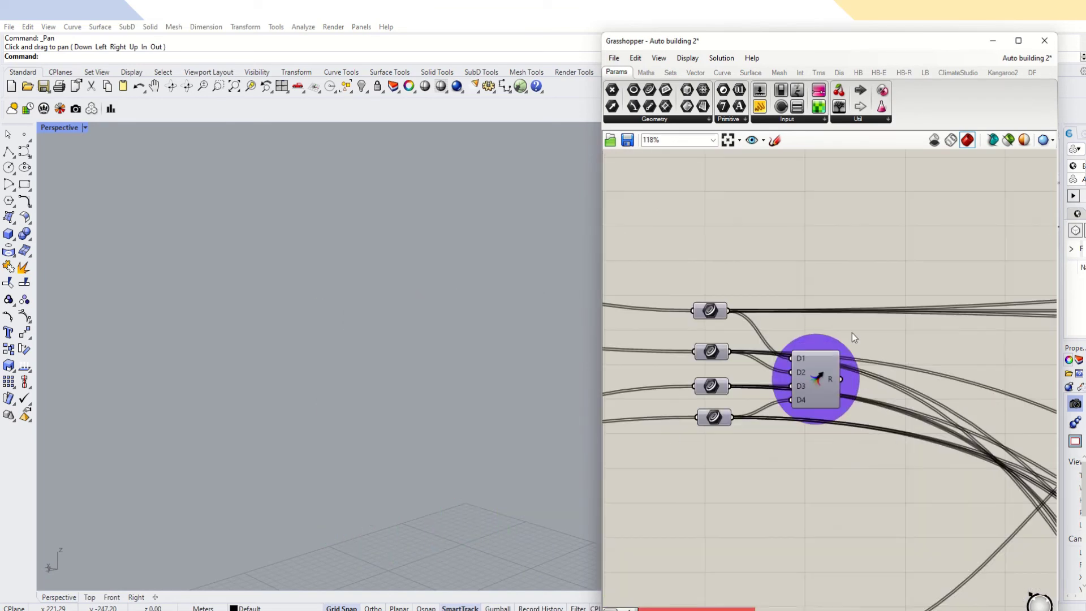
pyautogui.click(815, 379)
pyautogui.middleClick(810, 377)
pyautogui.click(846, 342)
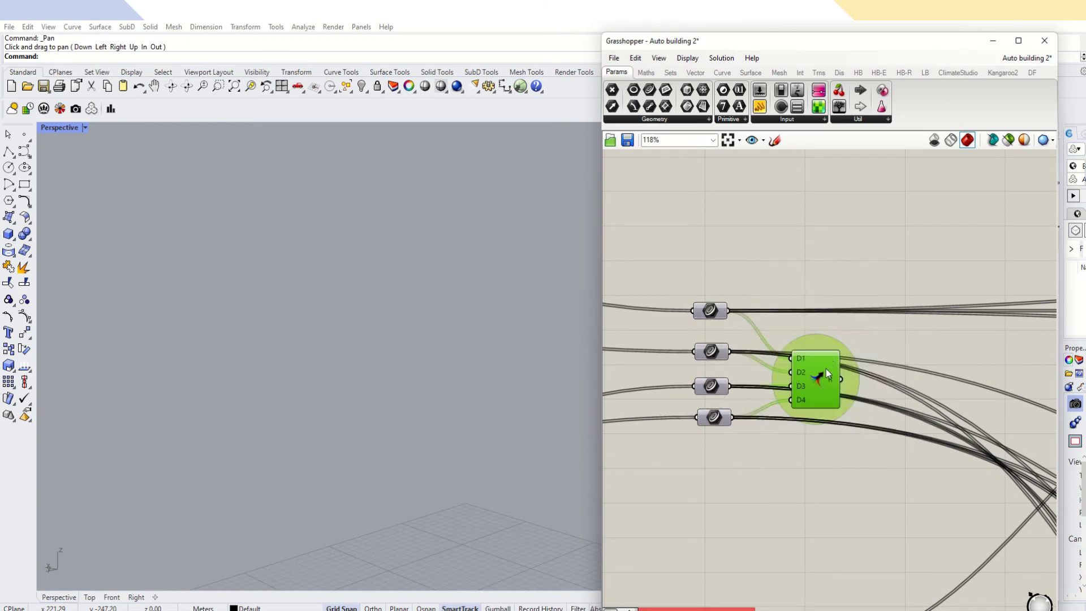
pyautogui.middleClick(826, 369)
pyautogui.click(845, 347)
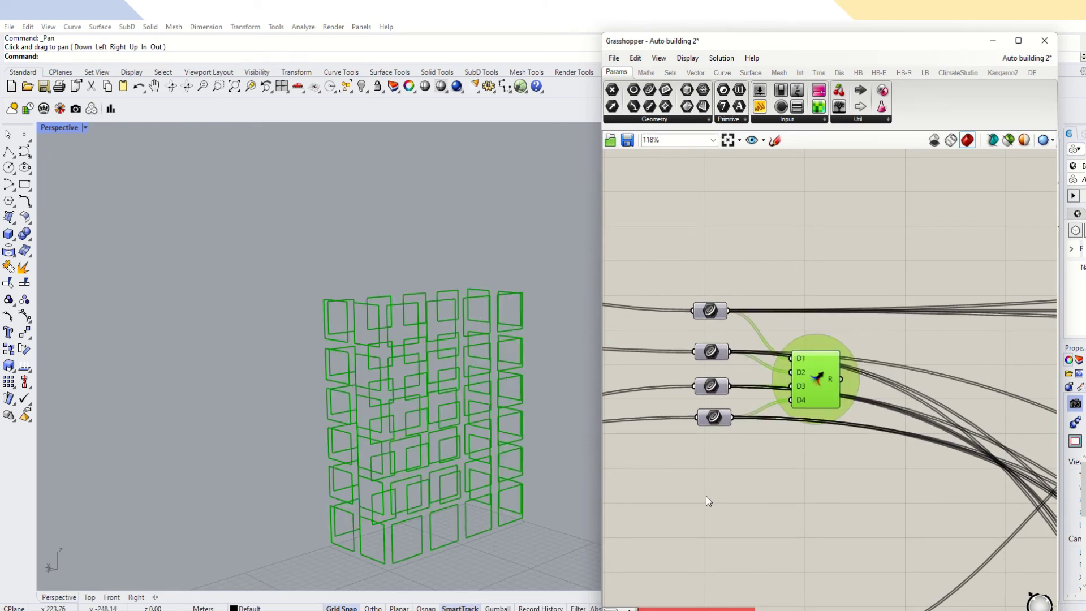
pyautogui.click(723, 502)
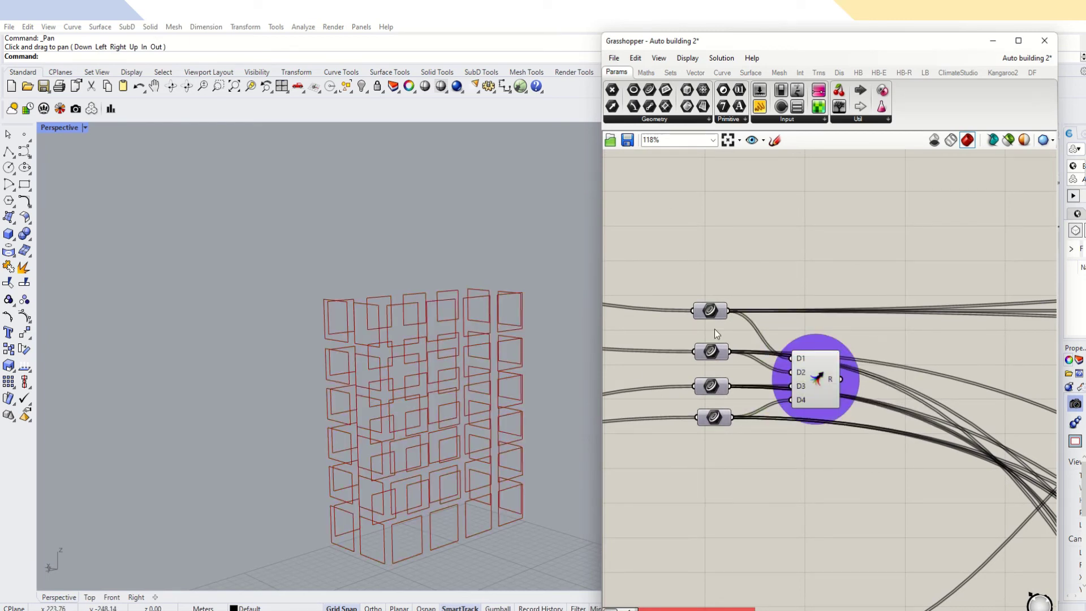
pyautogui.moveTo(704, 428); pyautogui.dragTo(715, 312)
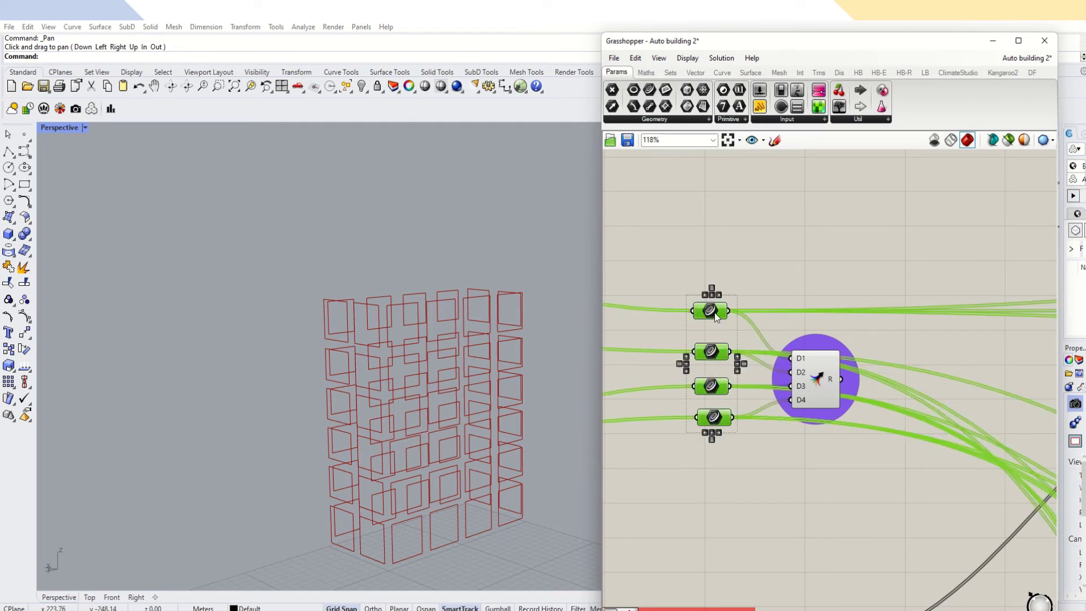
pyautogui.click(711, 311)
pyautogui.middleClick(714, 310)
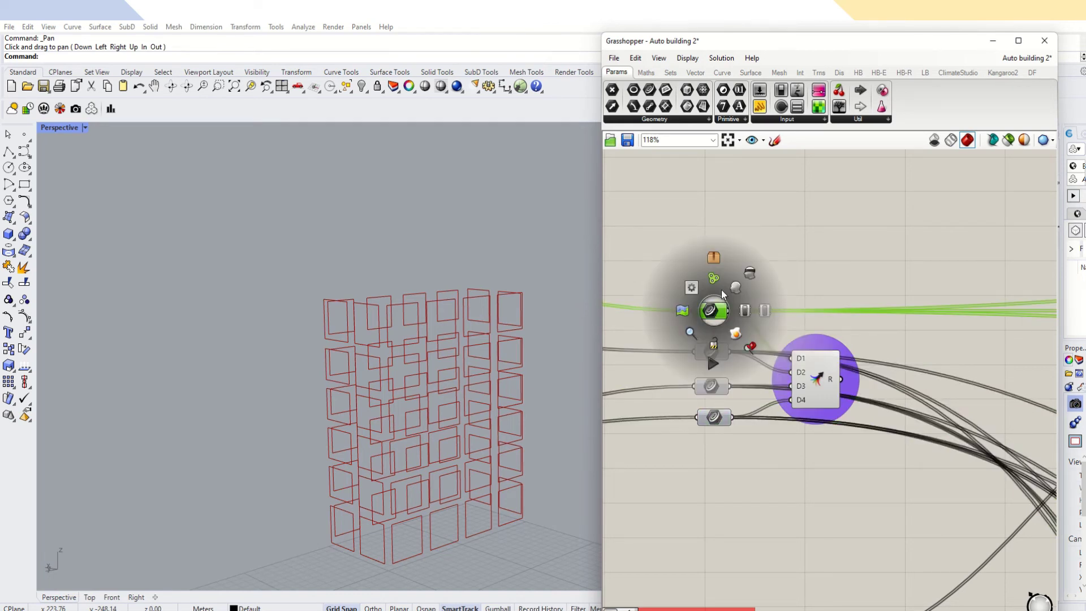
pyautogui.click(745, 249)
pyautogui.scroll(-2, 758, 266)
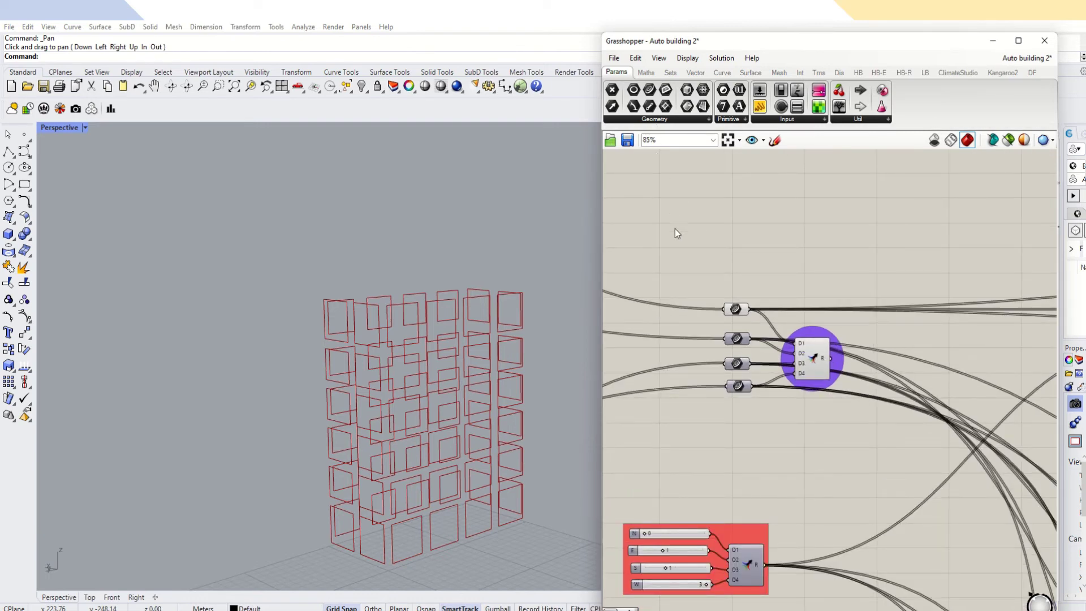
# Add a Geometry parameter above the first Curve parameter and transfer that parameter's input and output wires to it.
pyautogui.click(687, 120)
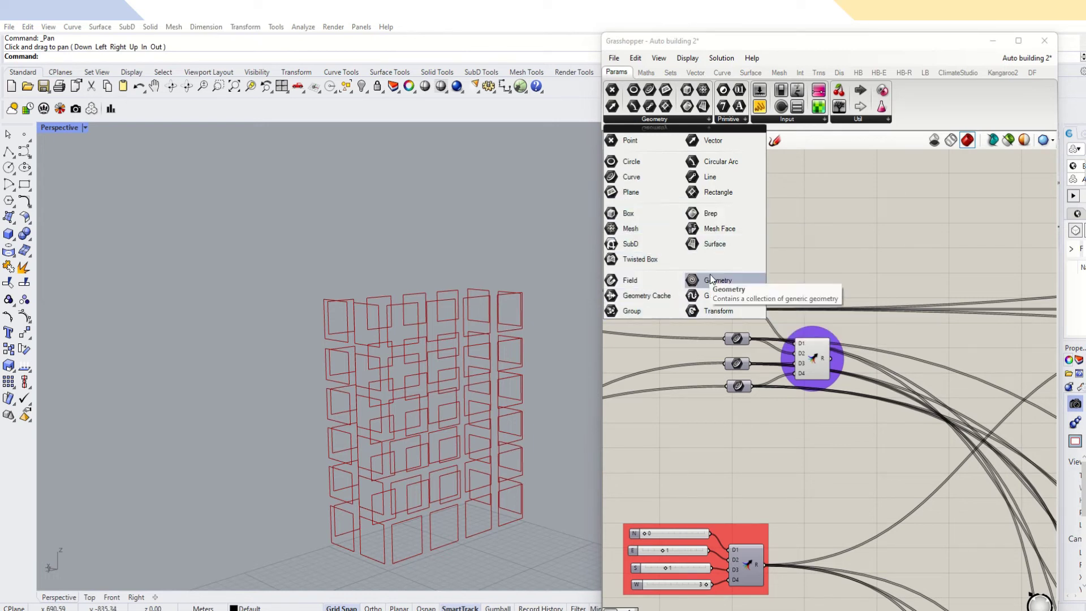
pyautogui.moveTo(711, 278); pyautogui.dragTo(738, 265)
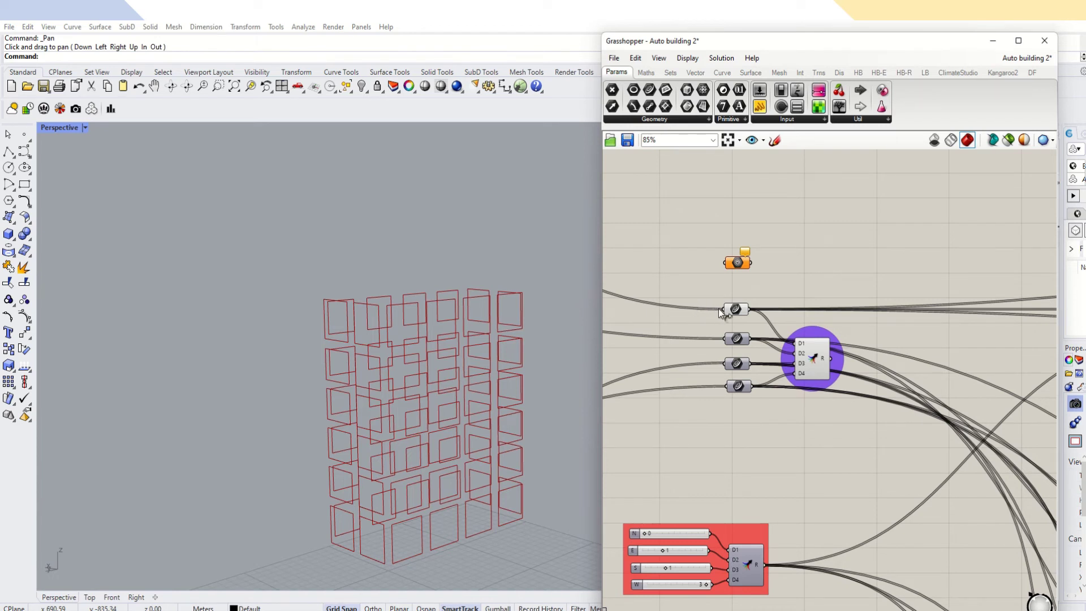
pyautogui.moveTo(723, 308); pyautogui.dragTo(726, 262)
pyautogui.click(739, 309)
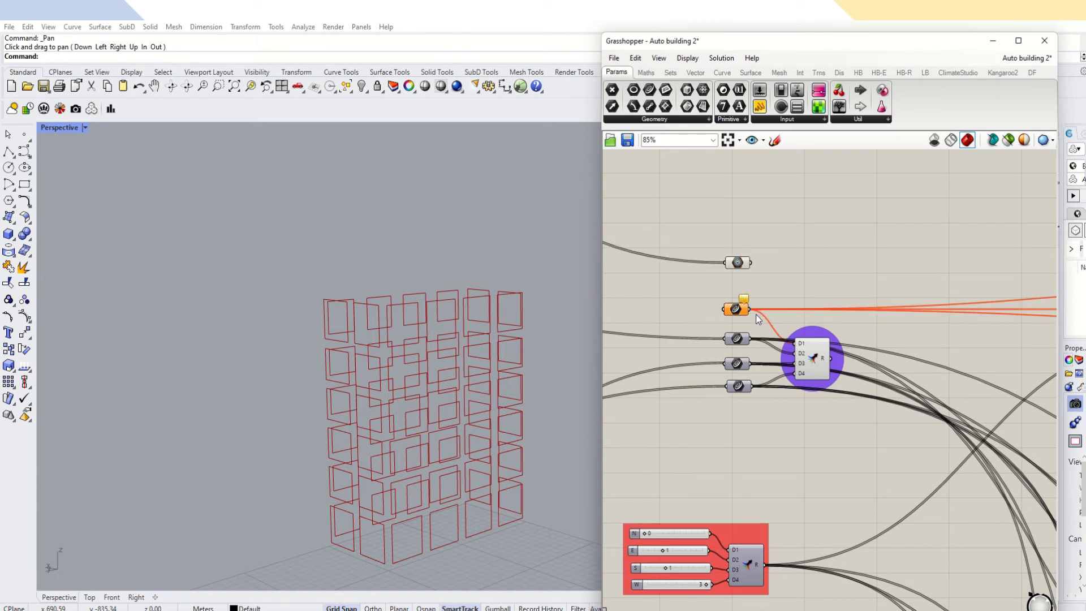
pyautogui.keyDown('ctrl'); pyautogui.keyDown('shift'); pyautogui.moveTo(751, 310); pyautogui.dragTo(773, 266); pyautogui.keyUp('shift'); pyautogui.keyUp('ctrl')
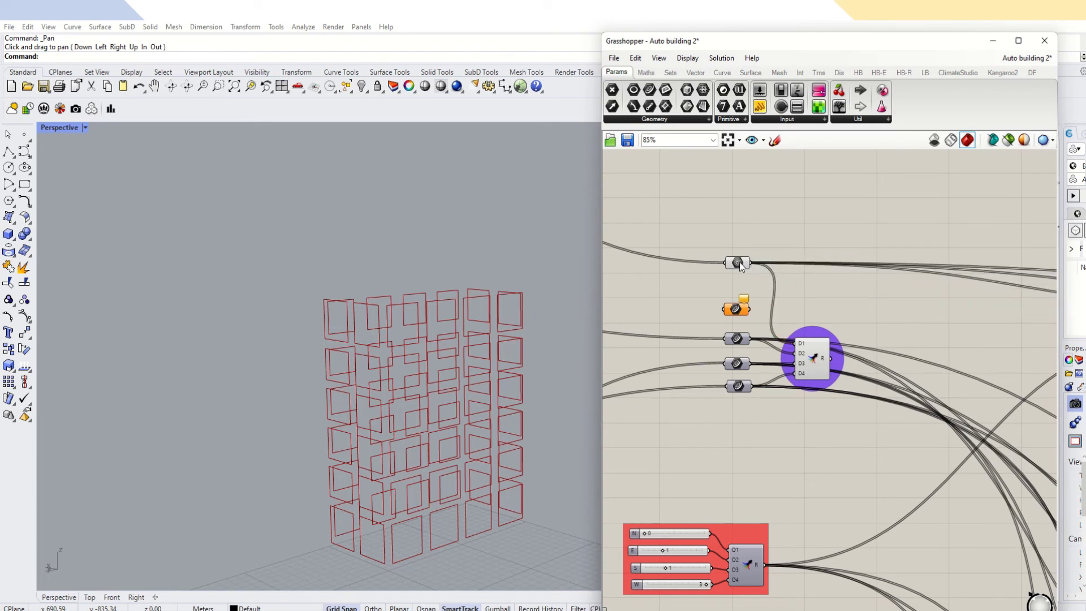
# Toggle the new Geometry parameter's preview and check which facade frames it holds in the perspective view.
pyautogui.click(738, 263)
pyautogui.middleClick(739, 263)
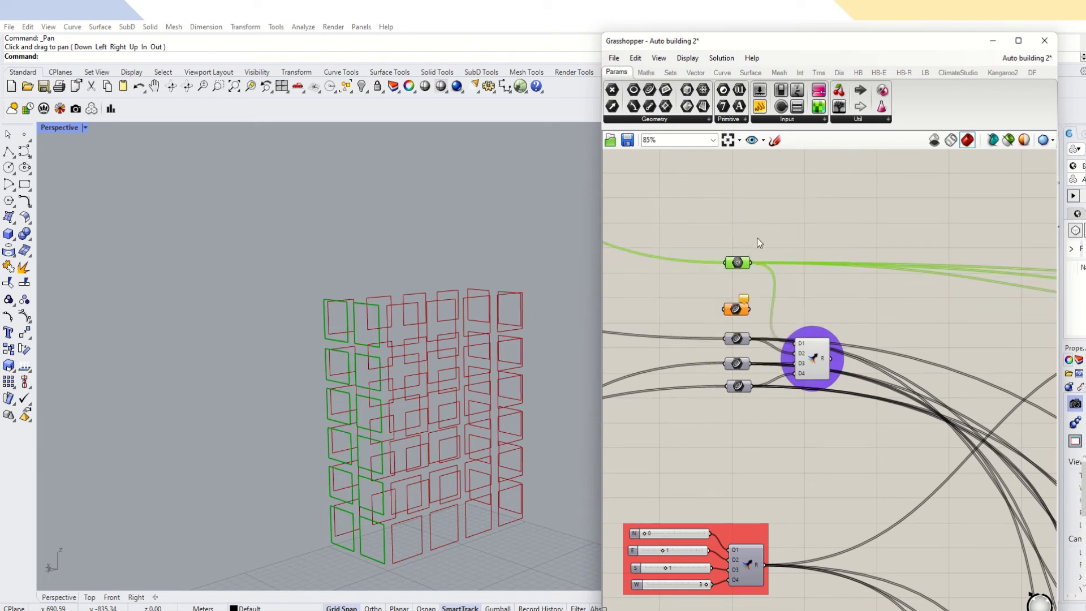
pyautogui.click(746, 254)
pyautogui.scroll(2, 739, 262)
pyautogui.click(737, 264)
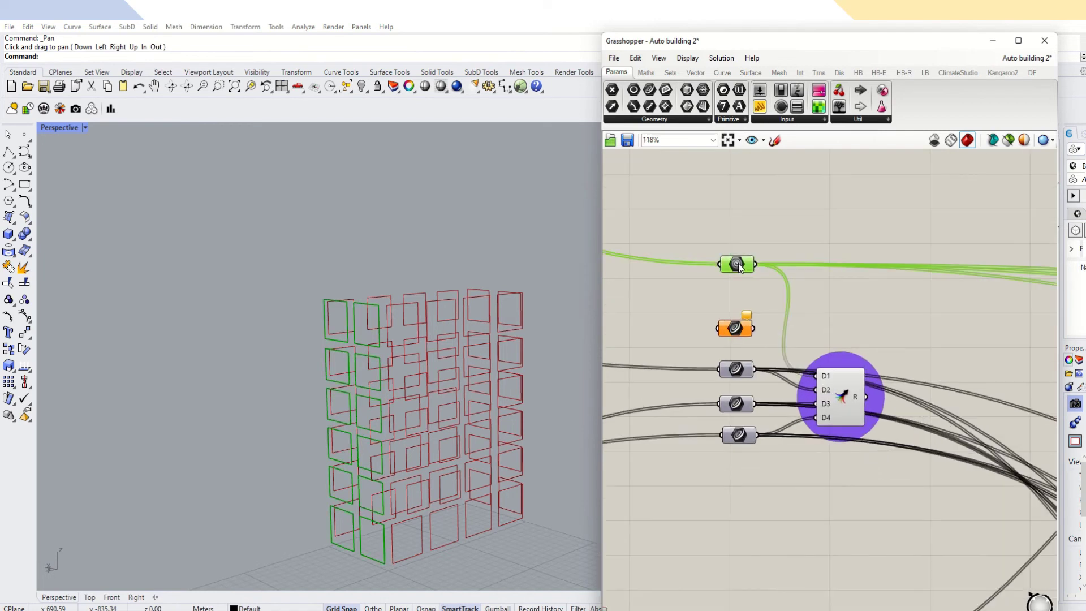
pyautogui.middleClick(737, 263)
pyautogui.click(759, 240)
pyautogui.click(679, 240)
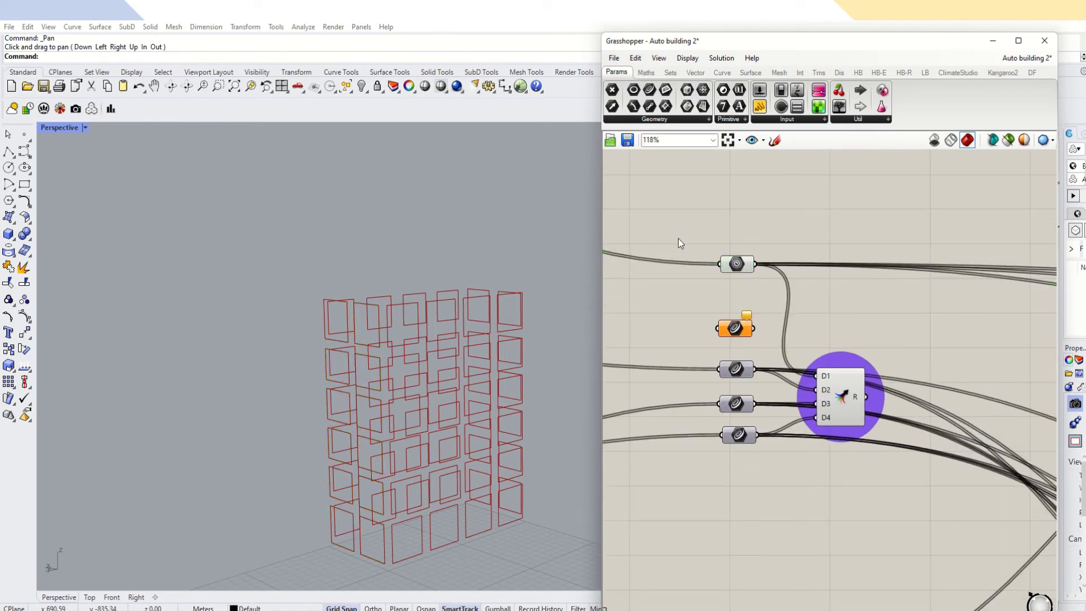
pyautogui.click(736, 263)
pyautogui.middleClick(737, 263)
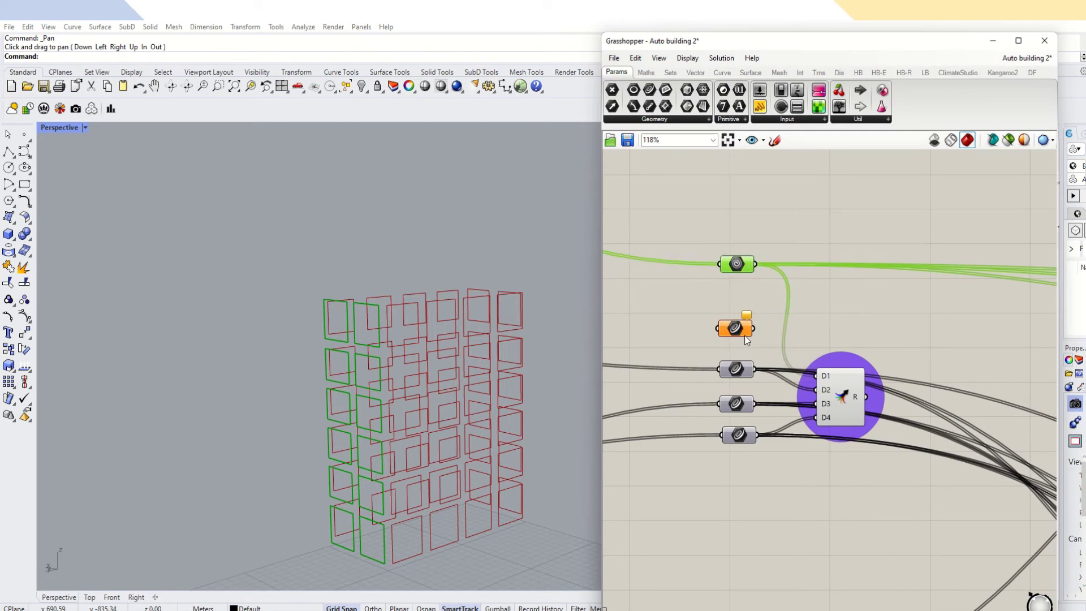
# Delete the disconnected first Curve parameter, keeping the new Geometry parameter and its wires.
pyautogui.press('Delete')
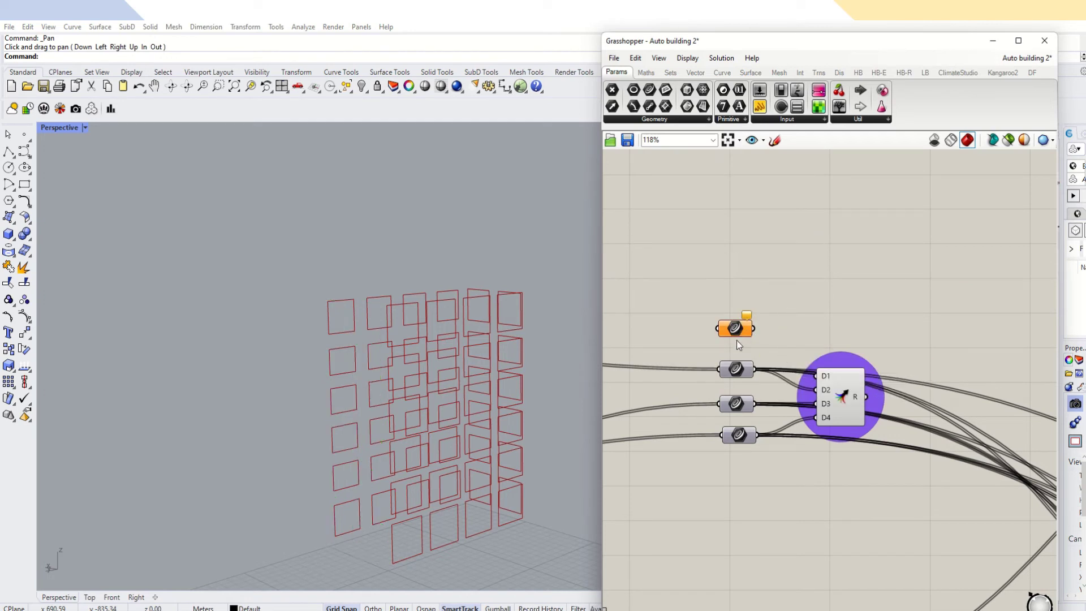
pyautogui.hotkey('ctrl', 'z')
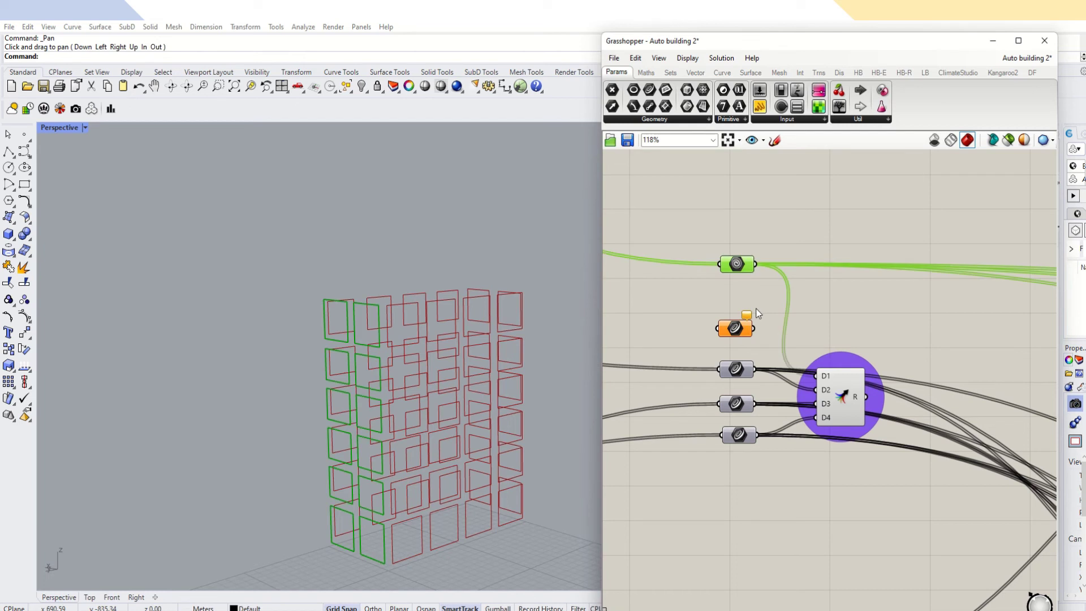
pyautogui.click(755, 308)
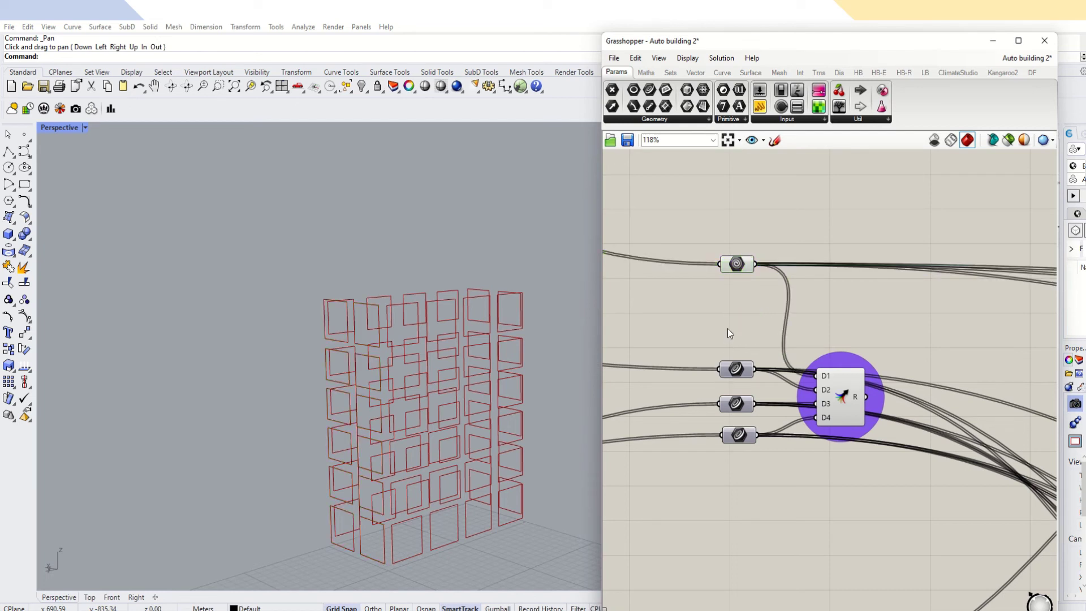
# Add a second Geometry parameter, transfer the second Curve parameter's input and output wires to it, and delete the emptied Curve parameter.
pyautogui.click(690, 120)
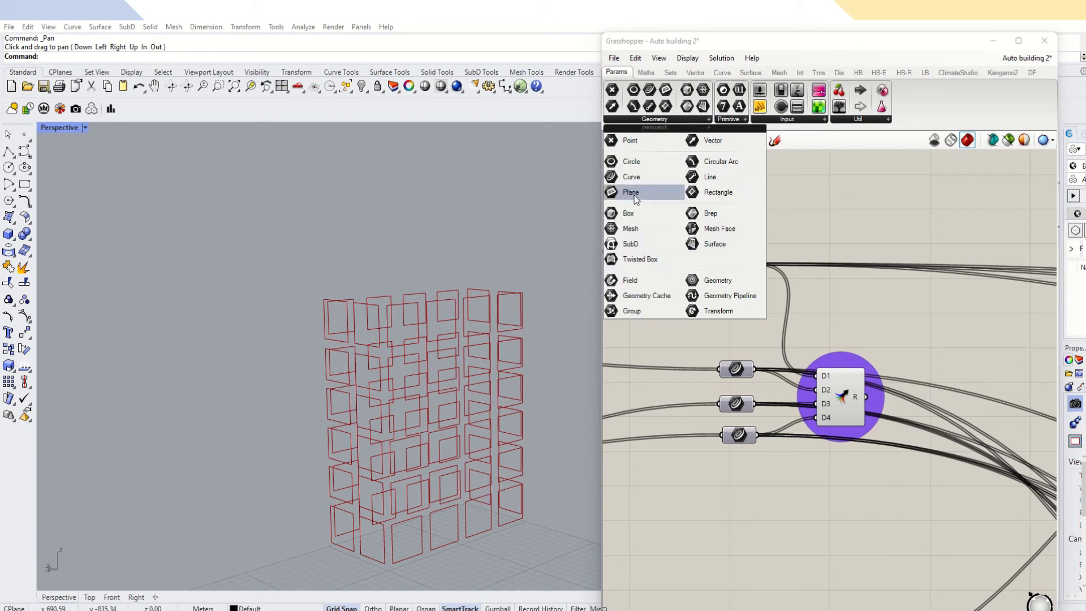
pyautogui.moveTo(714, 214); pyautogui.dragTo(739, 322)
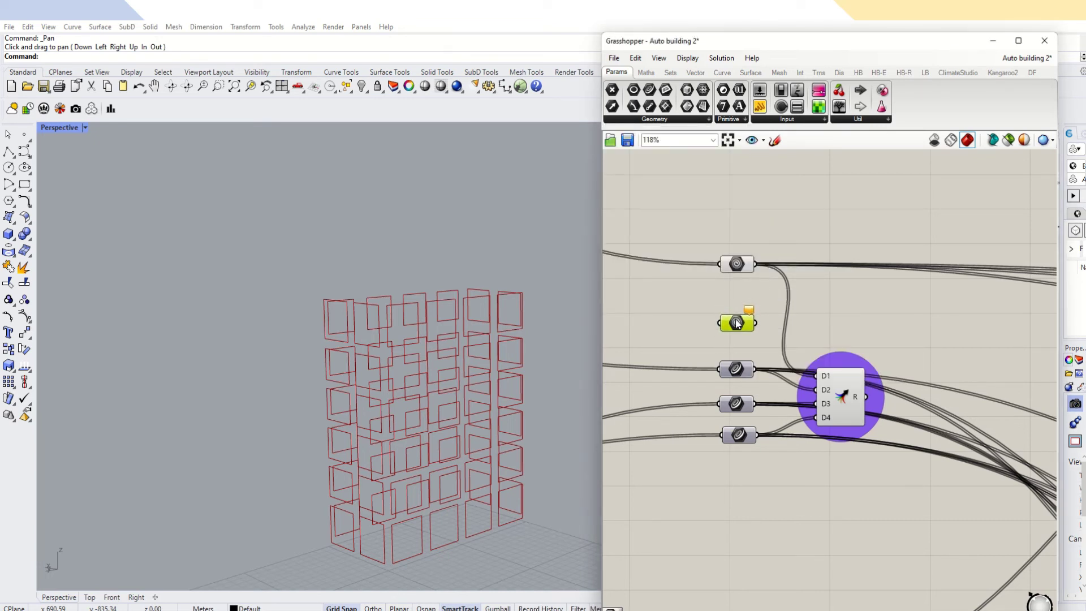
pyautogui.keyDown('ctrl'); pyautogui.keyDown('shift'); pyautogui.moveTo(722, 374); pyautogui.dragTo(718, 319); pyautogui.keyUp('shift'); pyautogui.keyUp('ctrl')
pyautogui.keyDown('ctrl'); pyautogui.keyDown('shift'); pyautogui.moveTo(762, 352); pyautogui.dragTo(757, 318); pyautogui.keyUp('shift'); pyautogui.keyUp('ctrl')
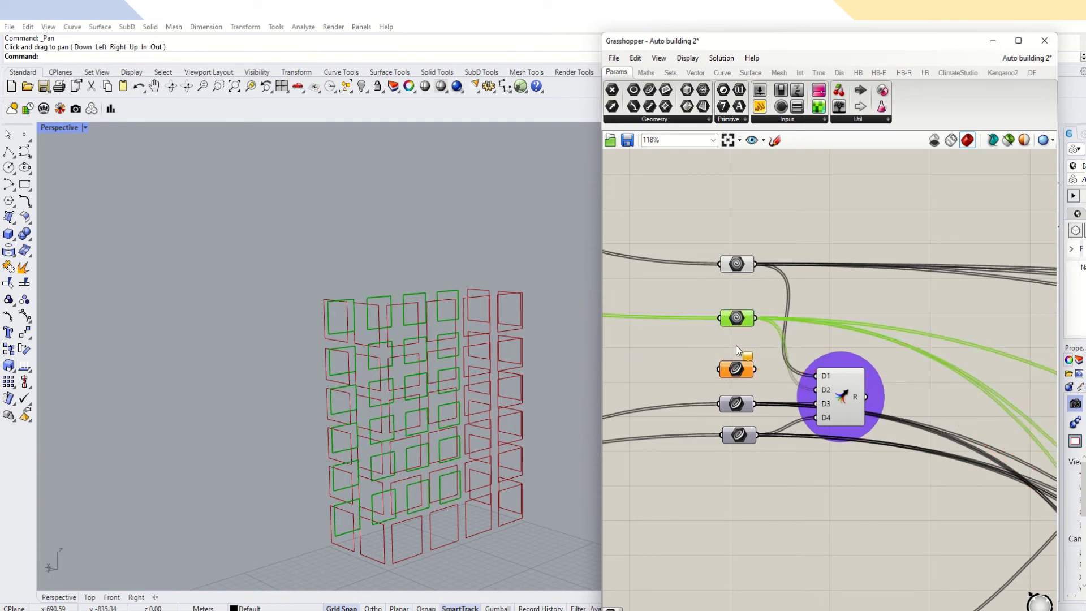
pyautogui.click(735, 345)
pyautogui.click(726, 378)
pyautogui.press('Delete')
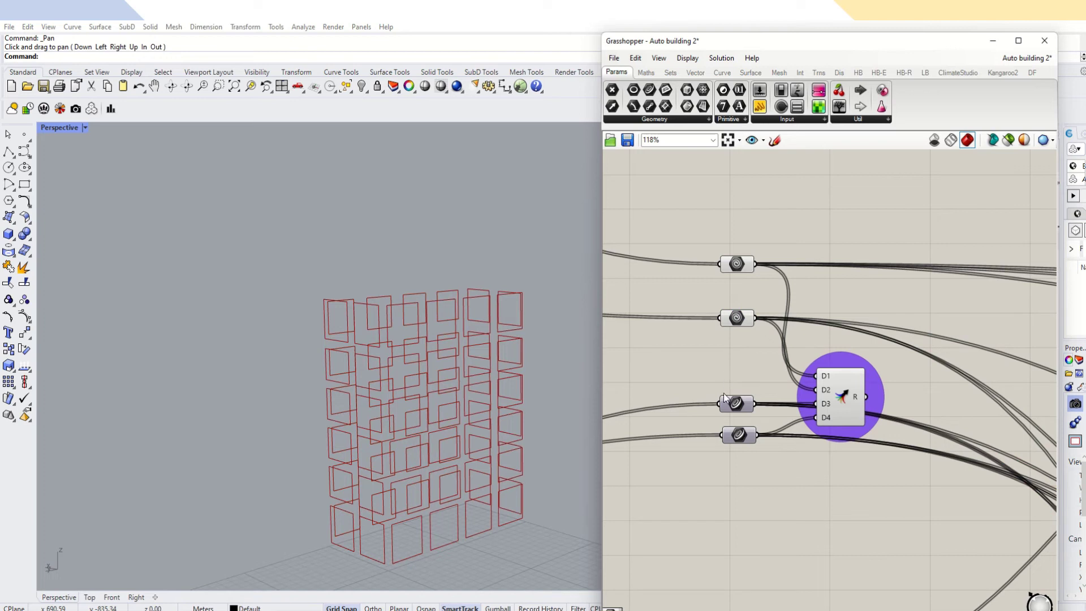
# Replace the third Curve parameter with a Geometry parameter, transferring its input wire and all its output wires, including the one to Merge's D3.
pyautogui.click(694, 120)
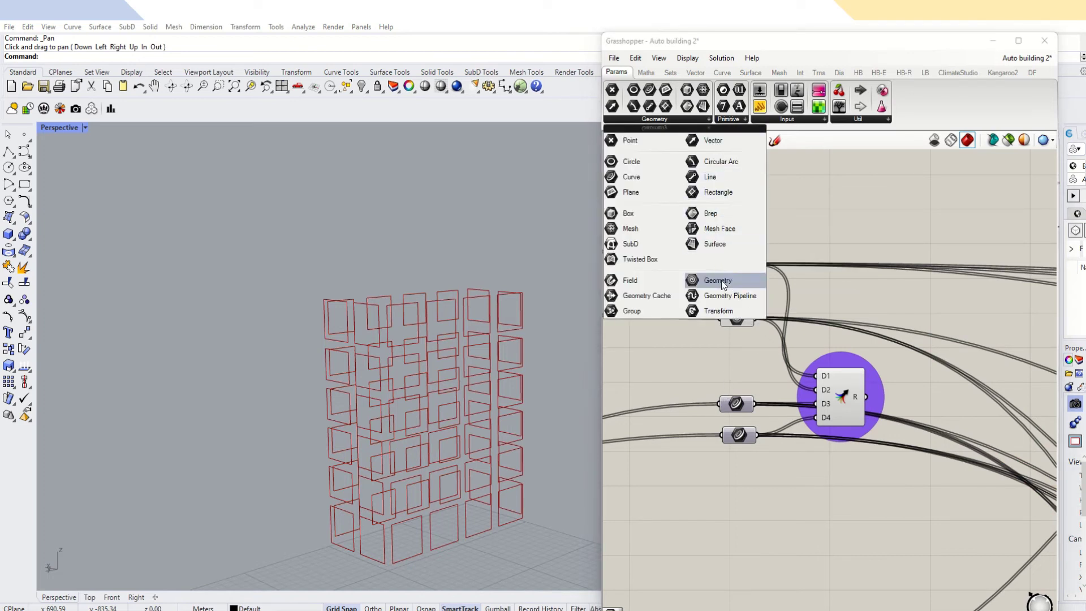
pyautogui.moveTo(717, 281); pyautogui.dragTo(741, 365)
pyautogui.keyDown('shift'); pyautogui.moveTo(720, 405); pyautogui.dragTo(724, 362); pyautogui.keyUp('shift')
pyautogui.click(736, 403)
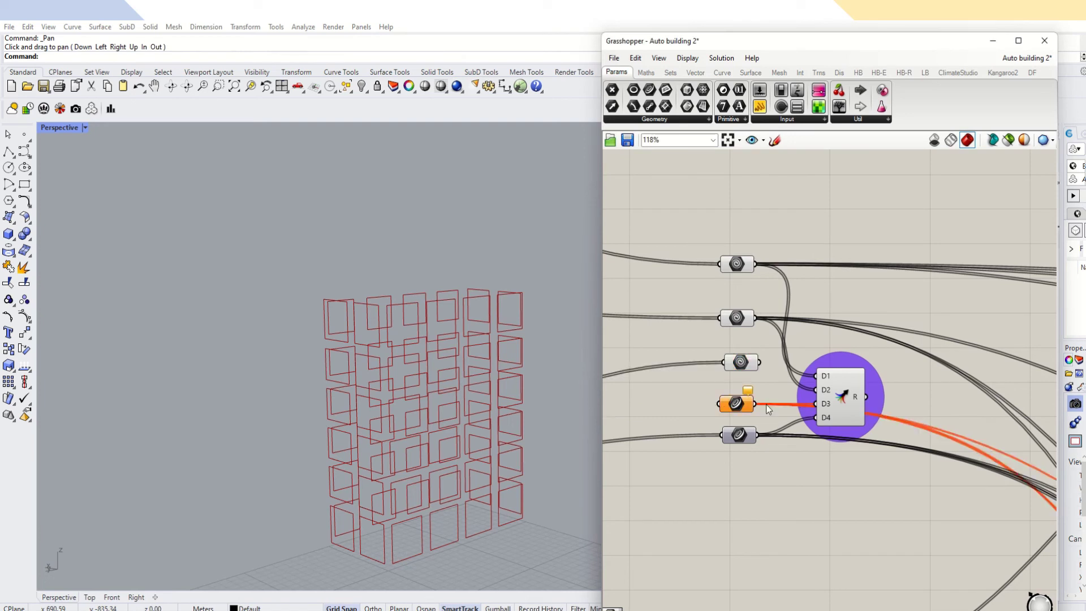
pyautogui.keyDown('ctrl'); pyautogui.keyDown('shift'); pyautogui.moveTo(756, 404); pyautogui.dragTo(770, 361); pyautogui.keyUp('shift'); pyautogui.keyUp('ctrl')
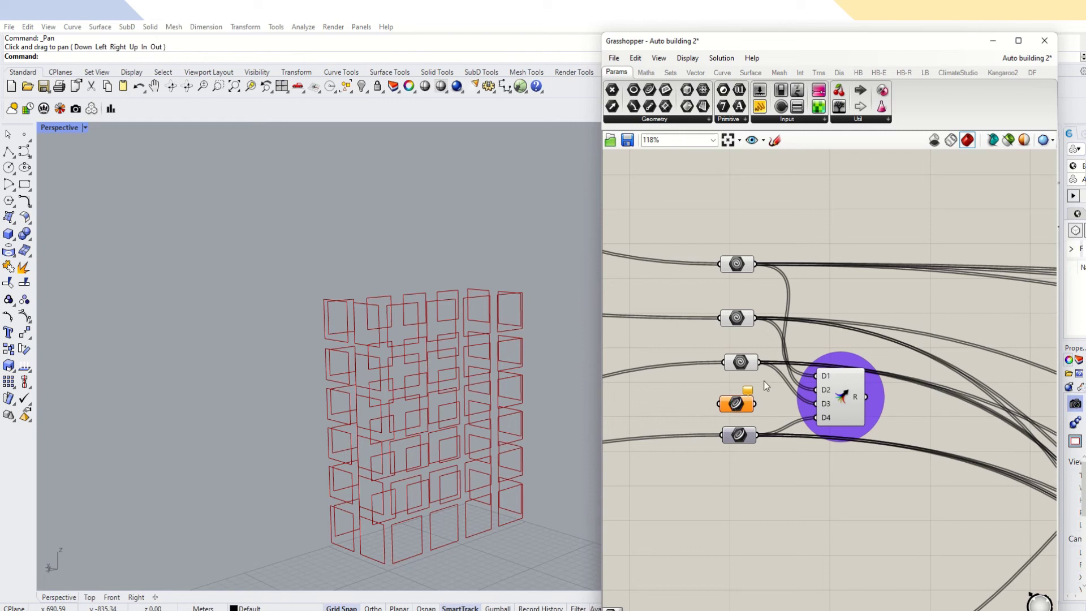
pyautogui.moveTo(765, 391); pyautogui.dragTo(717, 418)
# Replace the fourth Curve parameter with a Geometry parameter that takes over its input and its outputs, including the wire to Merge's D4.
pyautogui.click(684, 120)
pyautogui.moveTo(718, 280); pyautogui.dragTo(723, 338)
pyautogui.keyDown('ctrl'); pyautogui.keyDown('shift'); pyautogui.moveTo(721, 433); pyautogui.dragTo(763, 407); pyautogui.keyUp('shift'); pyautogui.keyUp('ctrl')
pyautogui.click(764, 432)
pyautogui.moveTo(762, 462); pyautogui.dragTo(717, 440)
pyautogui.scroll(5, 812, 416)
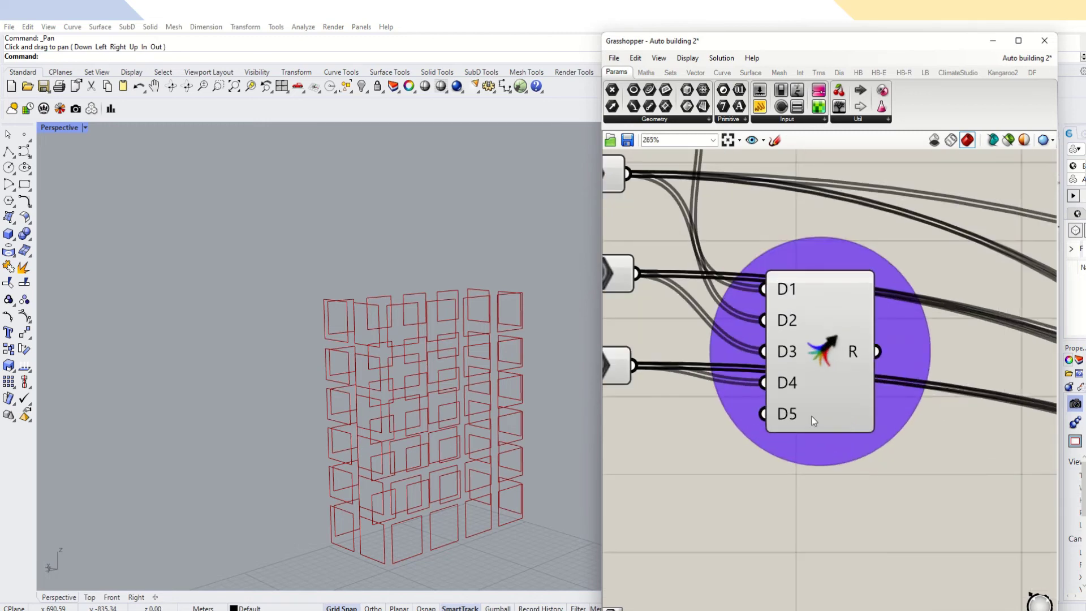
pyautogui.click(804, 413)
# Duplicate the first facade's component chain, from the index panel through the final Geometry parameter, directly below the original.
pyautogui.scroll(-4, 796, 419)
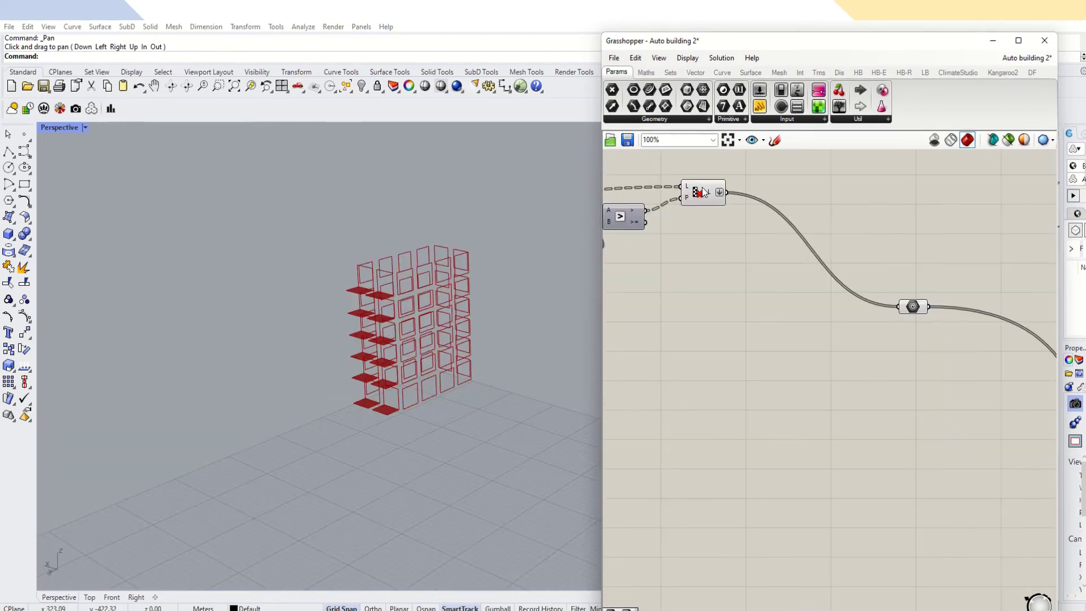
pyautogui.moveTo(905, 297); pyautogui.dragTo(952, 461, button='right')
pyautogui.scroll(1, 922, 454)
pyautogui.scroll(-6, 952, 461)
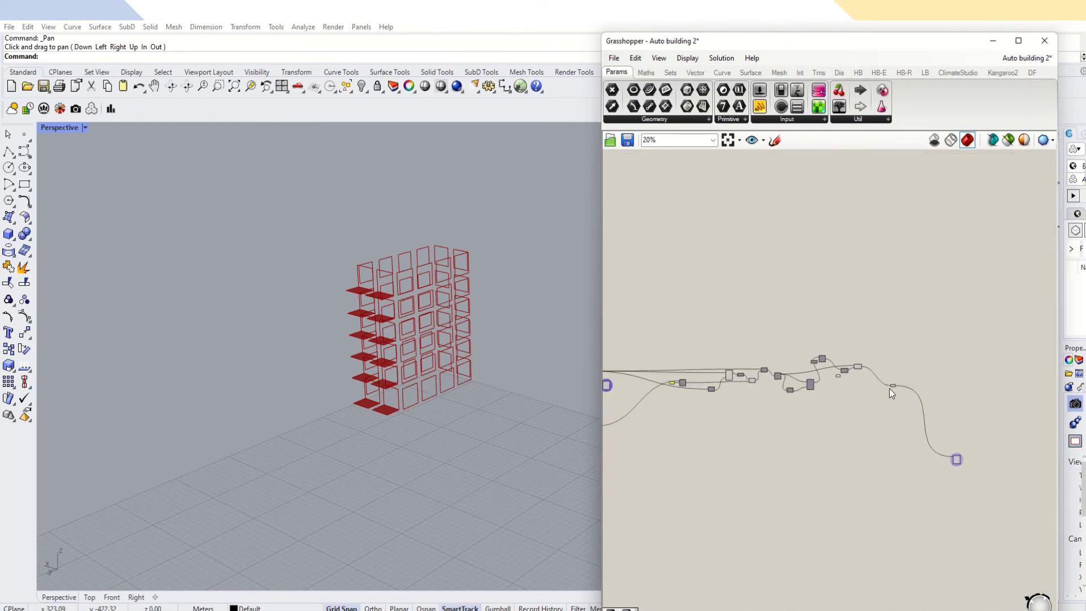
pyautogui.moveTo(877, 361); pyautogui.dragTo(899, 332, button='right')
pyautogui.moveTo(930, 351); pyautogui.dragTo(652, 390)
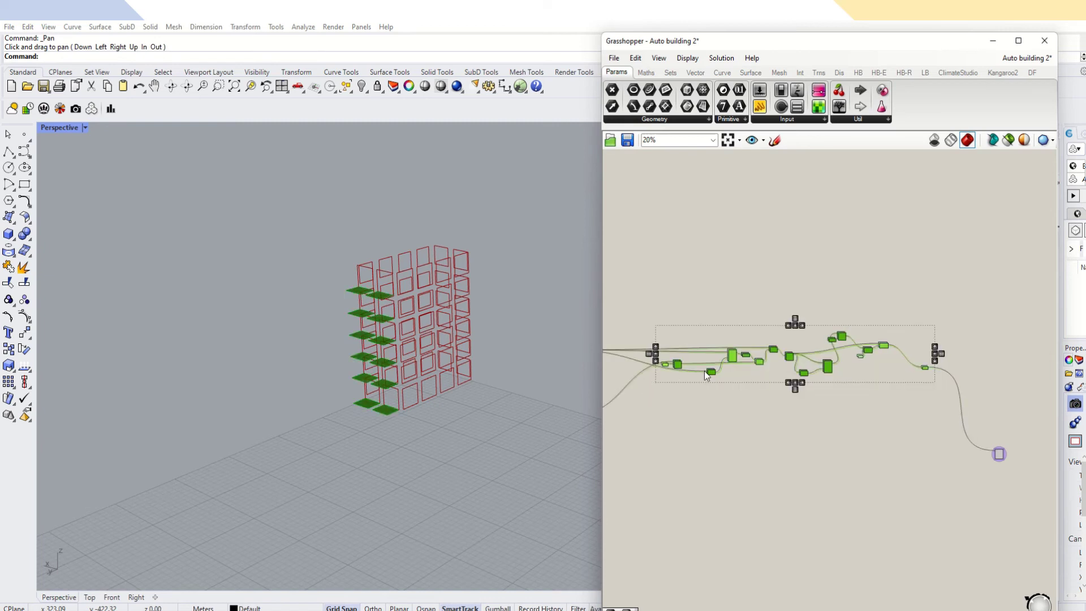
pyautogui.keyDown('alt'); pyautogui.moveTo(731, 355); pyautogui.dragTo(738, 426); pyautogui.keyUp('alt')
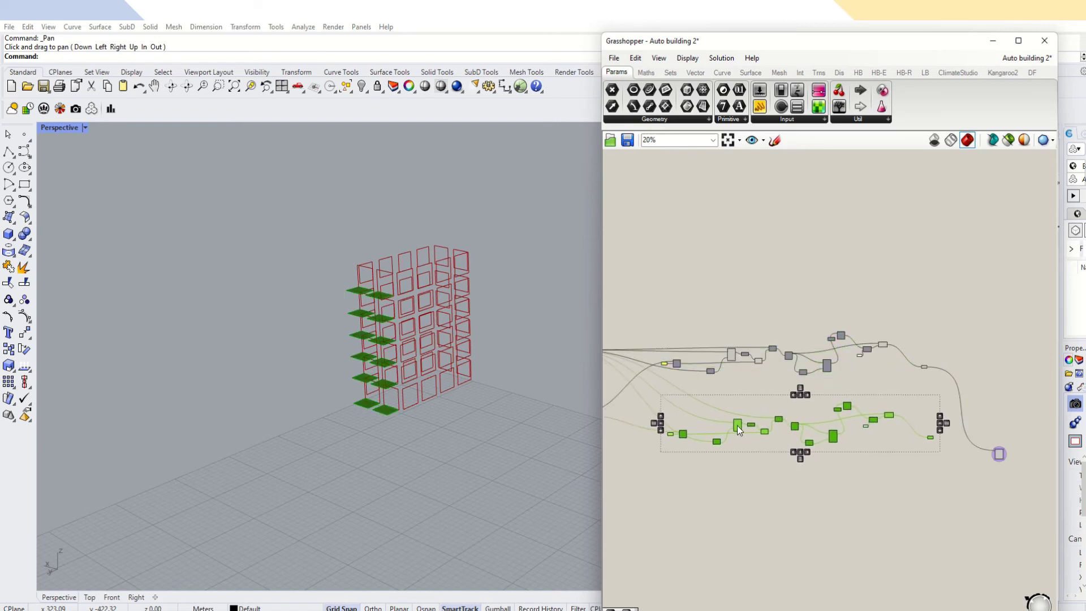
# Set the duplicated chain's panel feeding List Item's index to 1.
pyautogui.click(670, 461)
pyautogui.scroll(8, 667, 422)
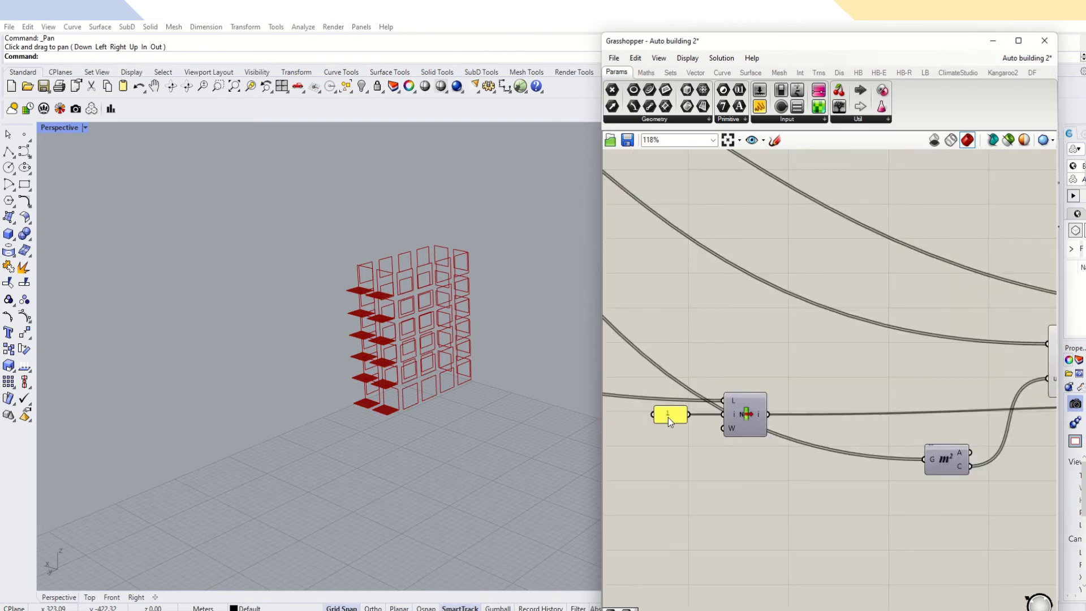
pyautogui.doubleClick(668, 417)
pyautogui.write('2')
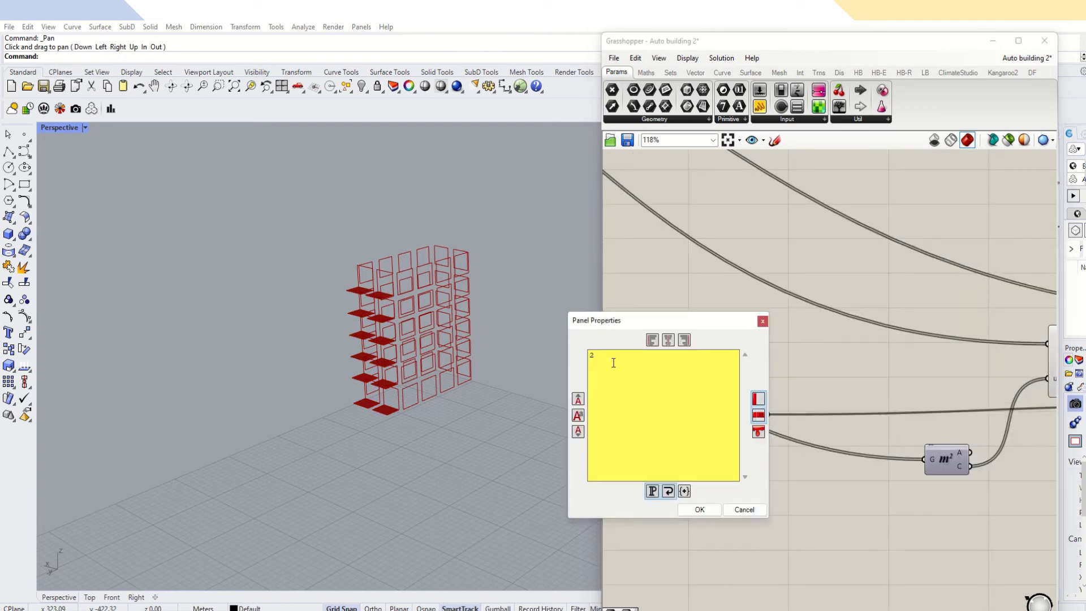
pyautogui.write('1')
pyautogui.click(698, 509)
pyautogui.scroll(-3, 771, 422)
pyautogui.scroll(4, 715, 238)
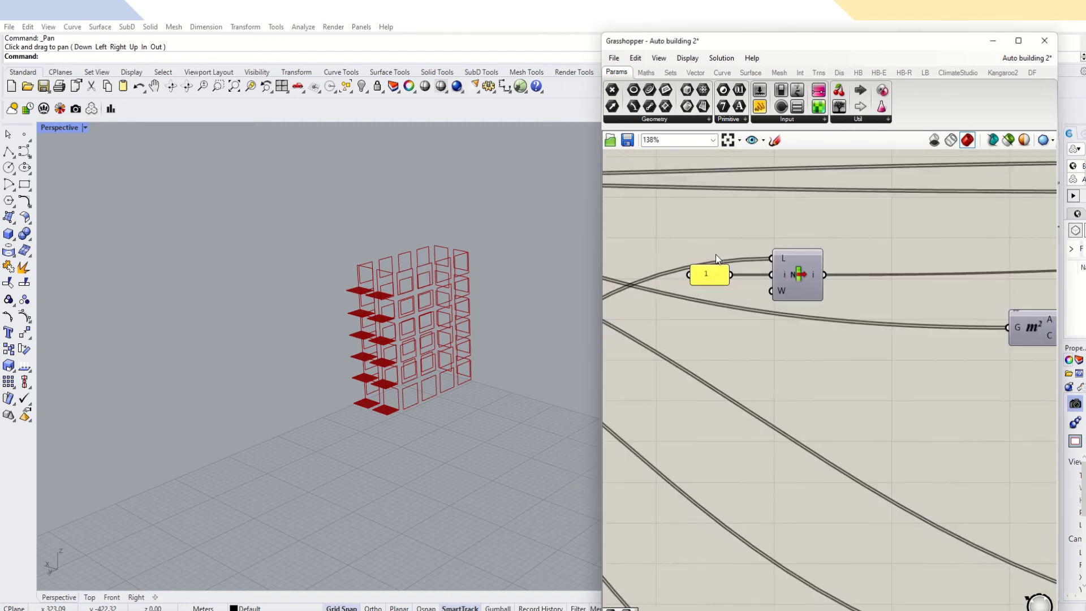
# Rewire the duplicated chain's three facade geometry inputs from the first Geometry parameter to the second facade's Geometry parameter.
pyautogui.scroll(-3, 715, 254)
pyautogui.moveTo(714, 273); pyautogui.dragTo(729, 523, button='right')
pyautogui.scroll(3, 728, 524)
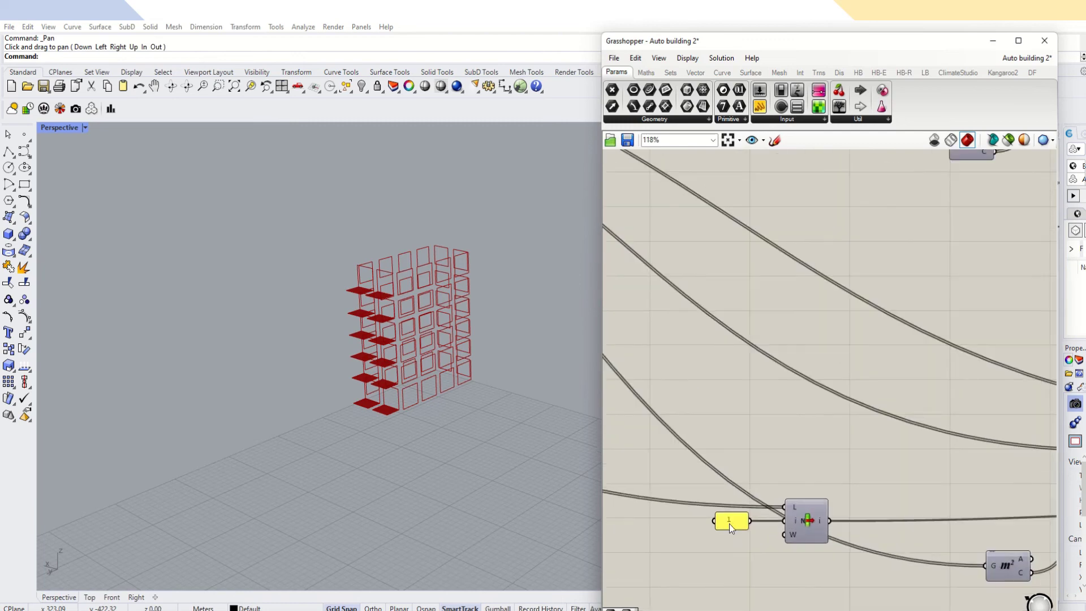
pyautogui.scroll(2, 729, 523)
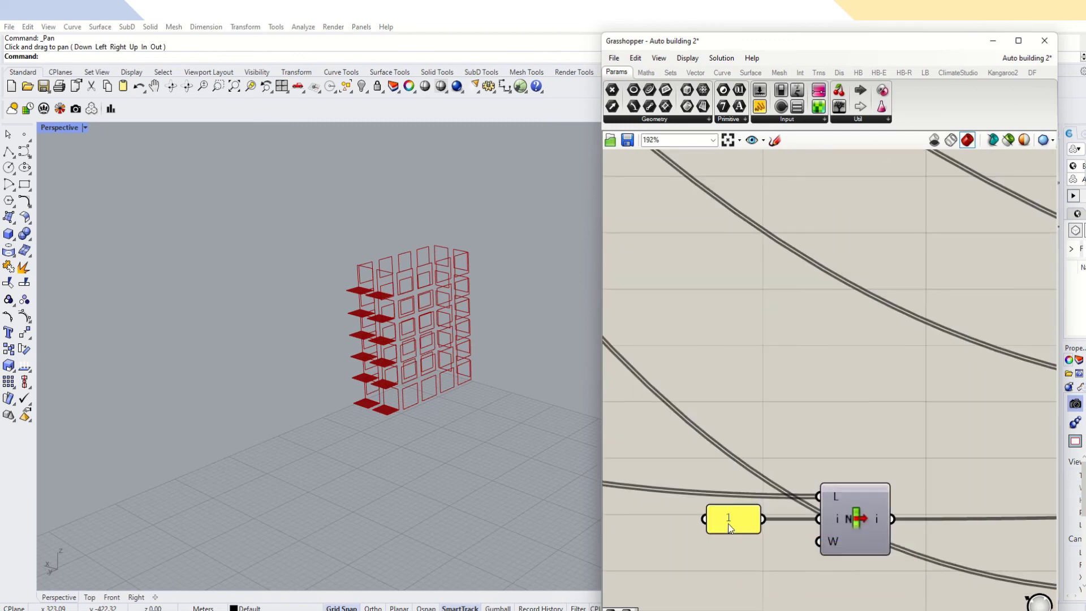
pyautogui.scroll(-7, 728, 524)
pyautogui.scroll(-1, 882, 480)
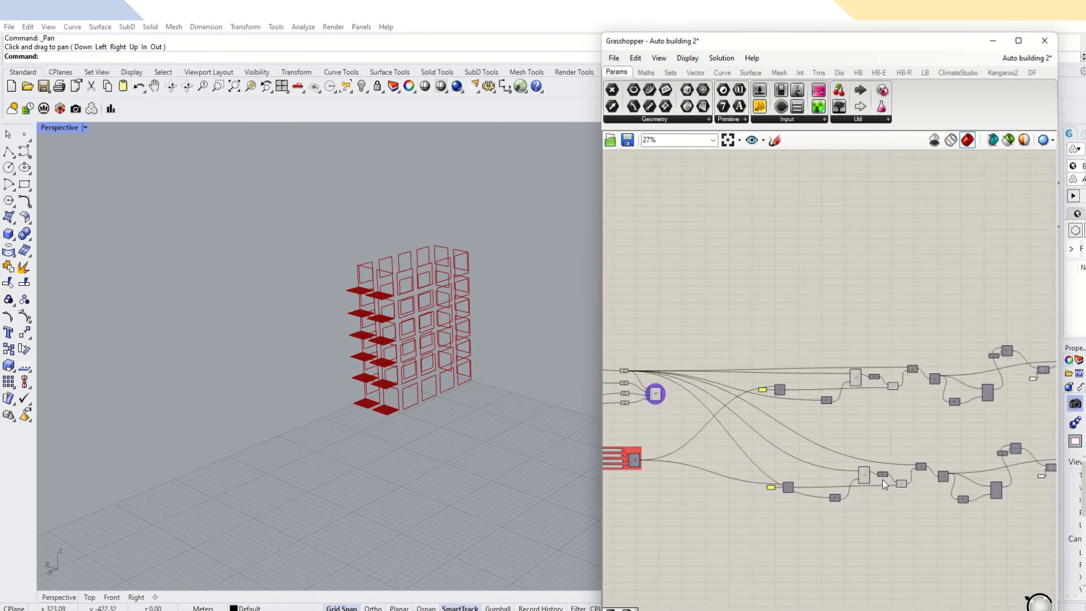
pyautogui.moveTo(627, 383); pyautogui.dragTo(826, 497)
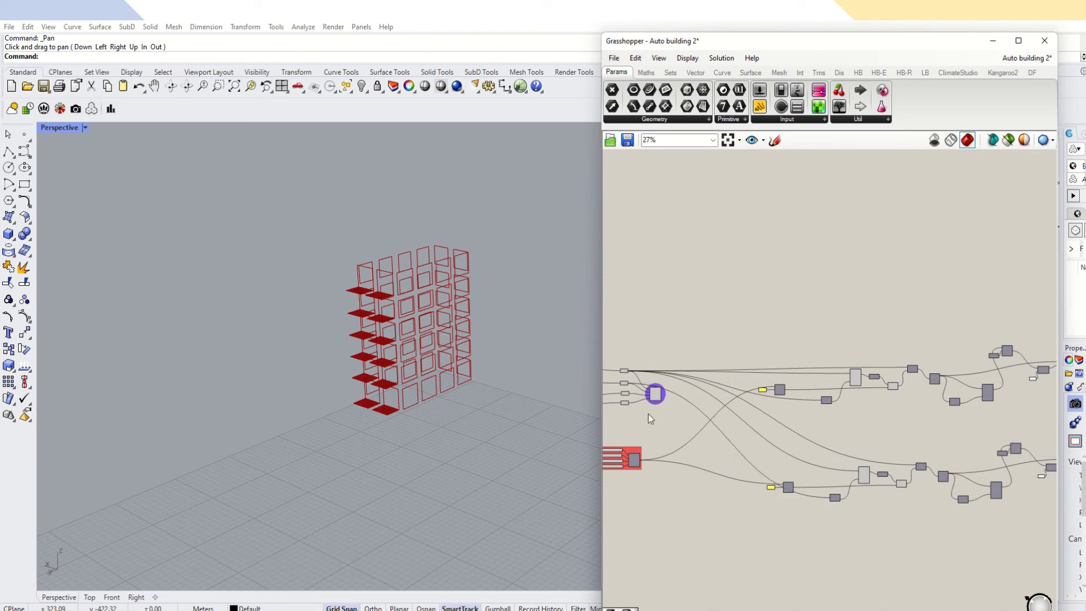
pyautogui.moveTo(627, 384); pyautogui.dragTo(858, 470)
pyautogui.moveTo(632, 386); pyautogui.dragTo(918, 464)
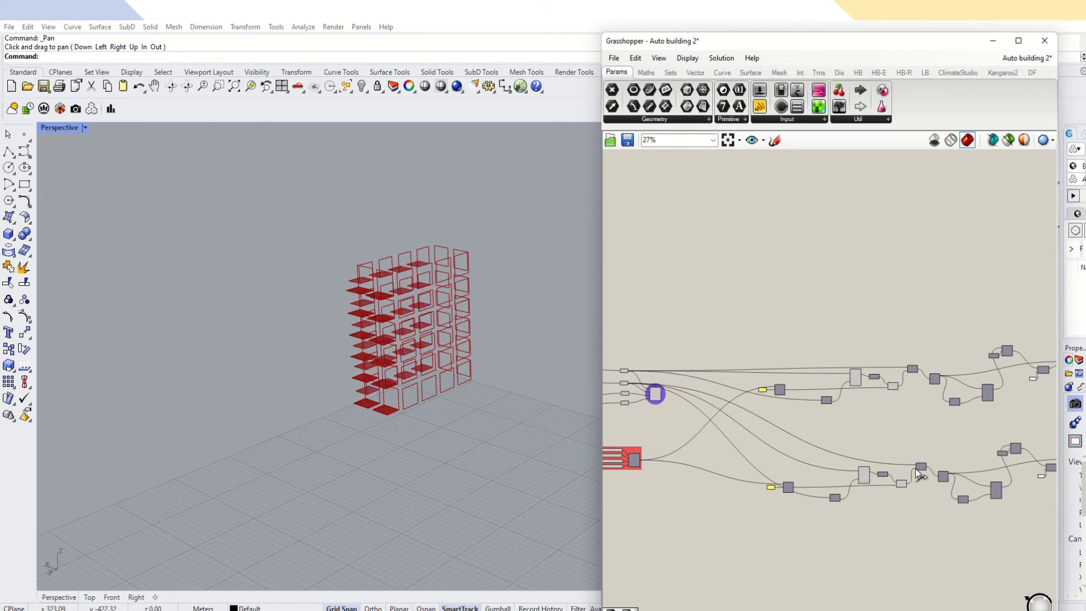
# Inspect the horizontal panels on the first and second facades of the building model from several angles.
pyautogui.scroll(3, 301, 342)
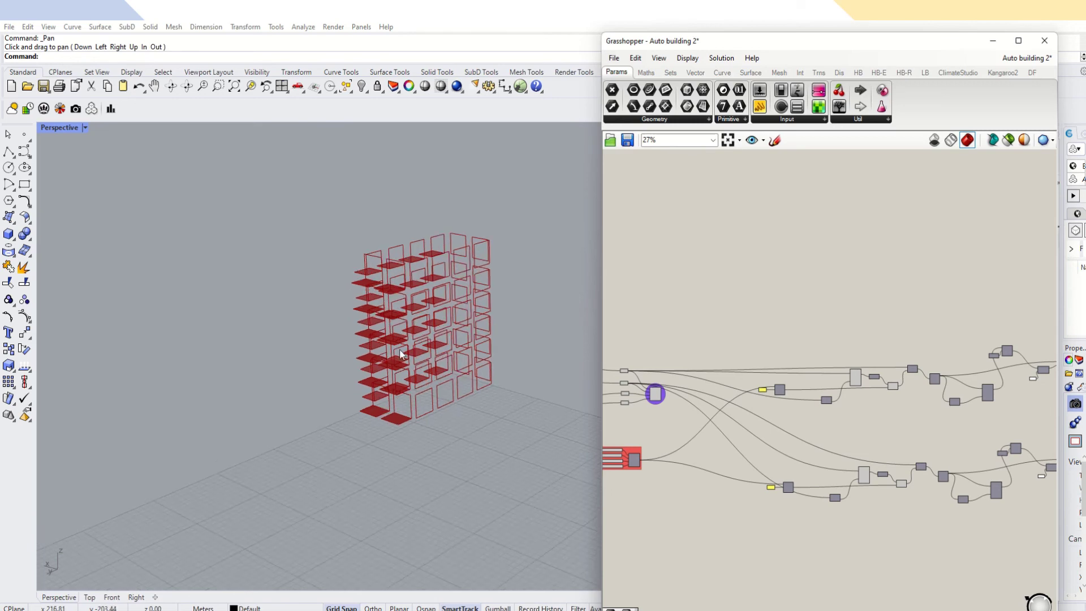
pyautogui.scroll(3, 430, 350)
pyautogui.scroll(-5, 469, 354)
pyautogui.moveTo(472, 357); pyautogui.dragTo(353, 344, button='right')
pyautogui.scroll(5, 338, 388)
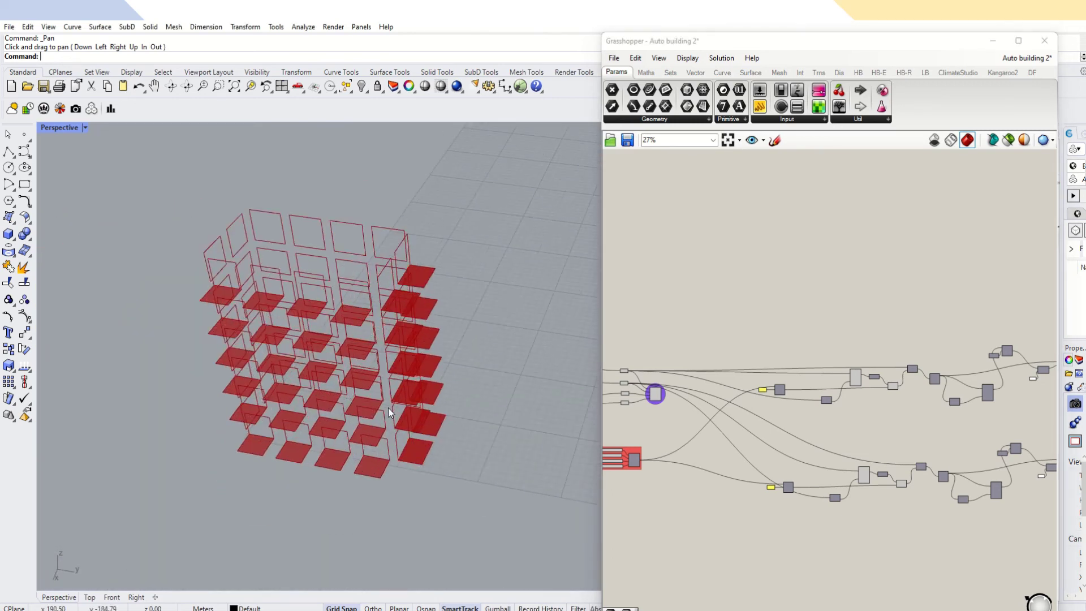
pyautogui.scroll(3, 379, 375)
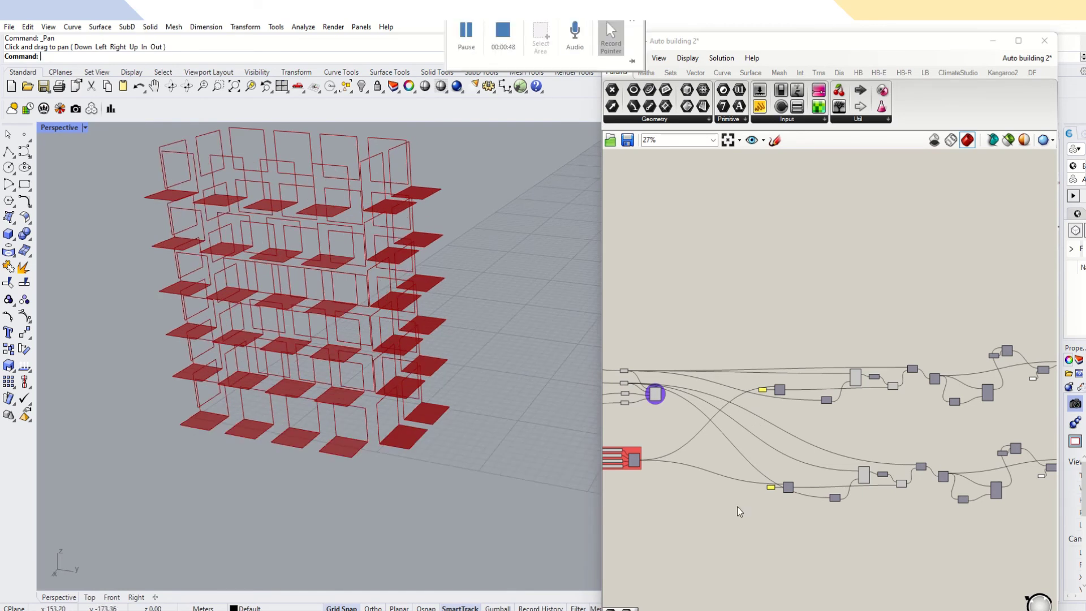
# Duplicate the second facade's whole component chain and place the copy directly below it.
pyautogui.scroll(-3, 744, 492)
pyautogui.moveTo(955, 528); pyautogui.dragTo(903, 476, button='right')
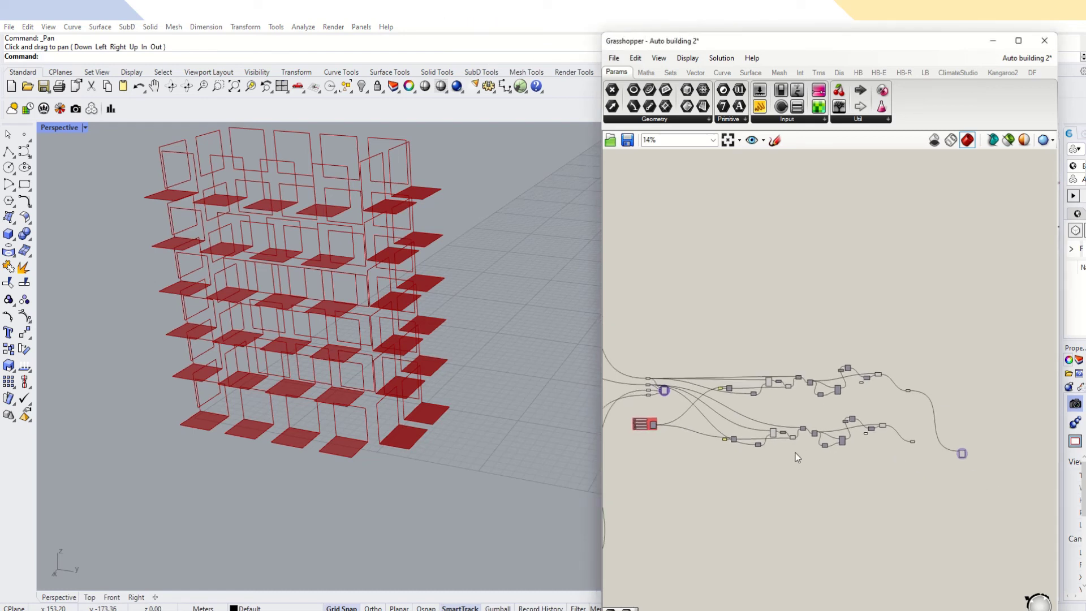
pyautogui.scroll(2, 833, 422)
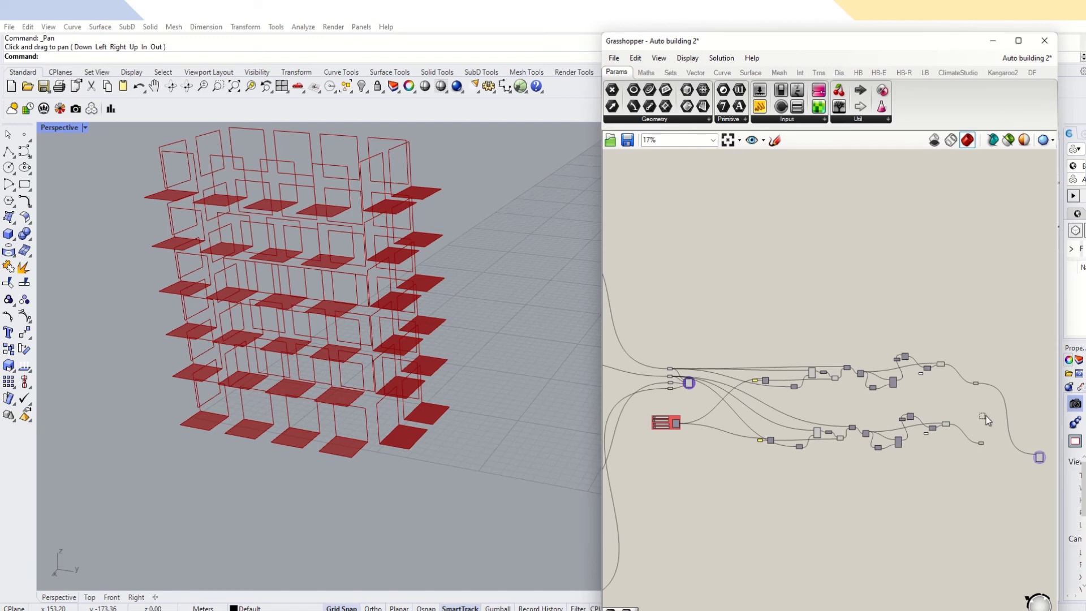
pyautogui.moveTo(986, 416); pyautogui.dragTo(754, 474)
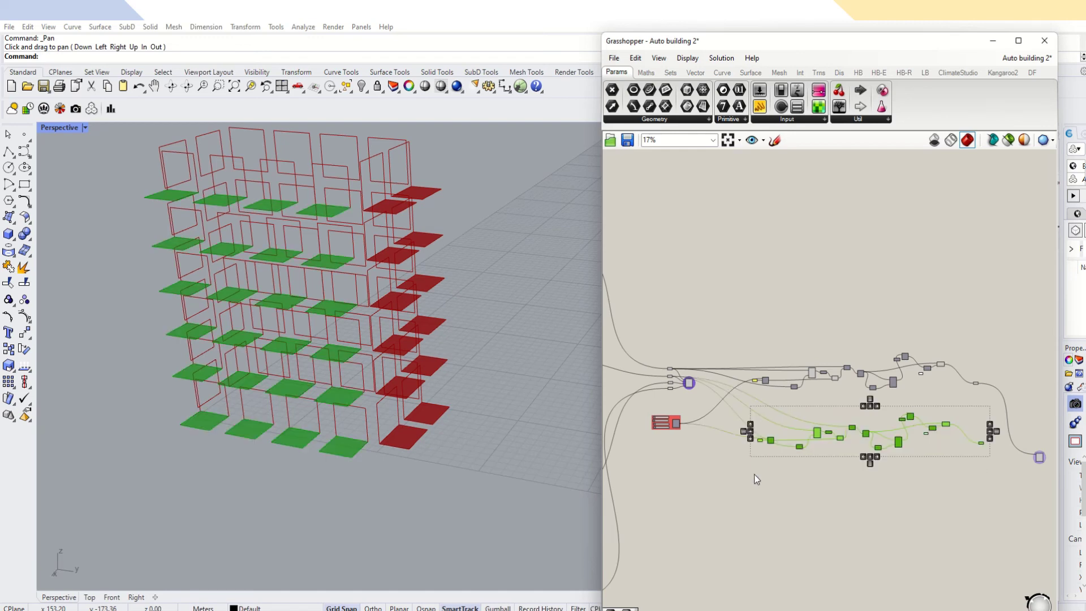
pyautogui.hotkey('ctrl', 'shift', 'v')
pyautogui.moveTo(819, 433); pyautogui.dragTo(809, 521)
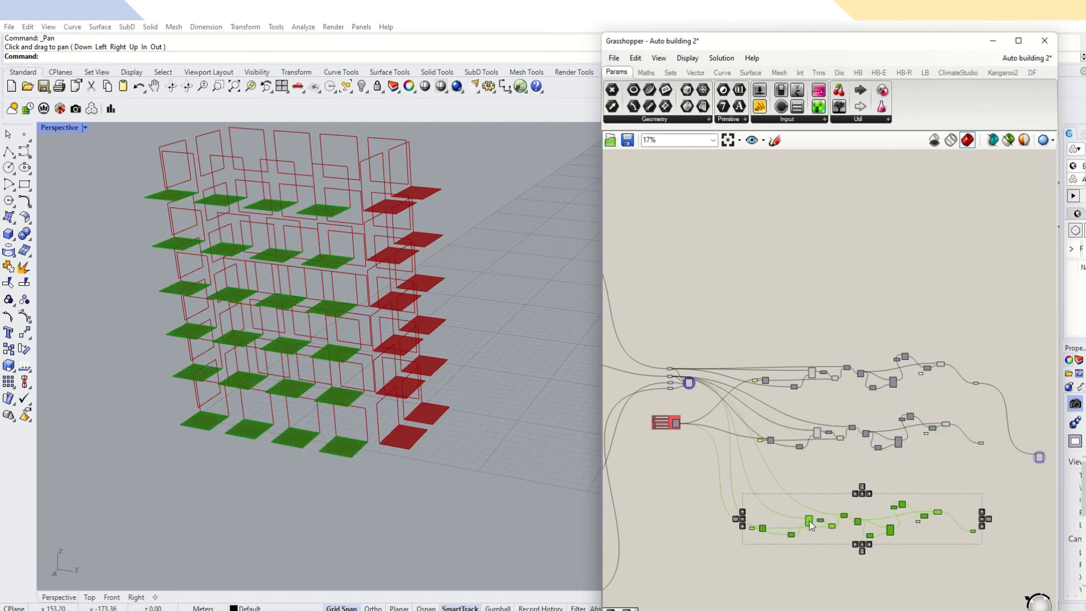
# Set the index panel feeding List Item in the third chain to 2.
pyautogui.scroll(8, 752, 526)
pyautogui.doubleClick(730, 520)
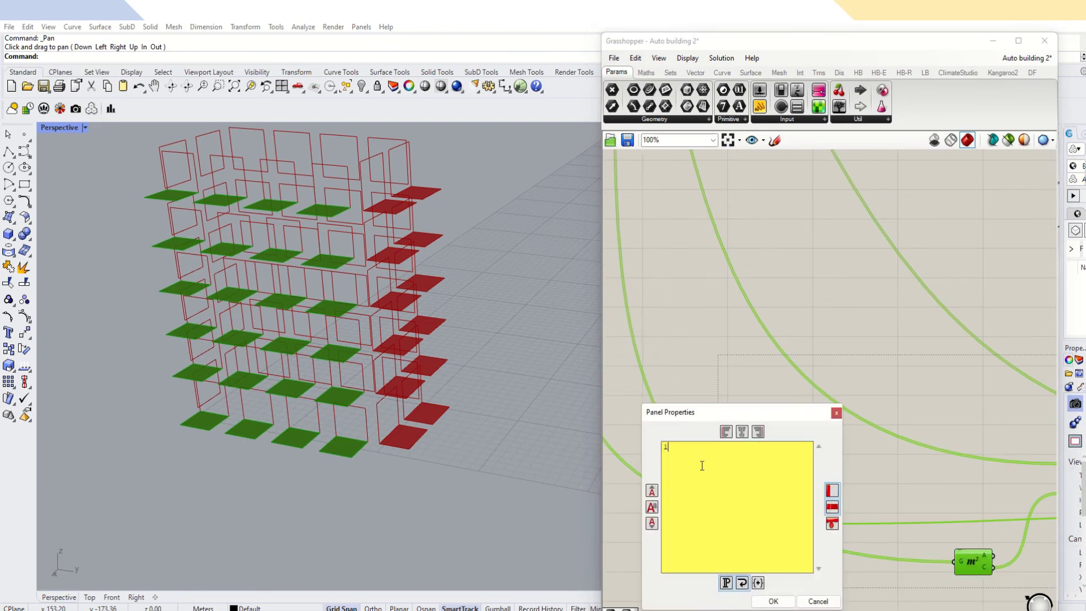
pyautogui.write('2')
pyautogui.click(773, 601)
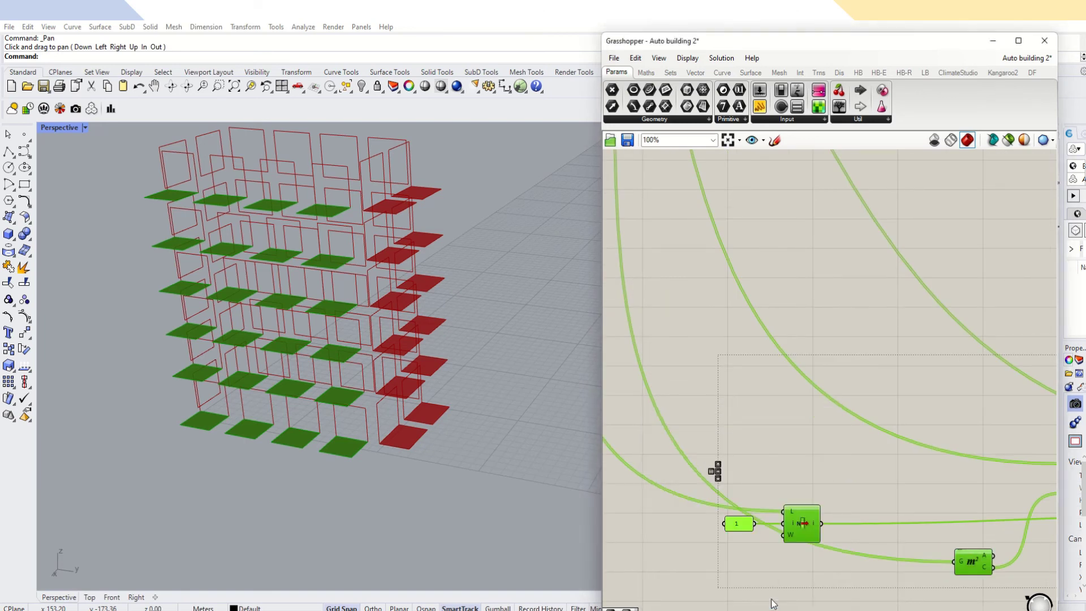
# Connect the third facade's Geometry parameter to the third chain's facade geometry inputs, replacing the second parameter's wires.
pyautogui.scroll(-6, 758, 464)
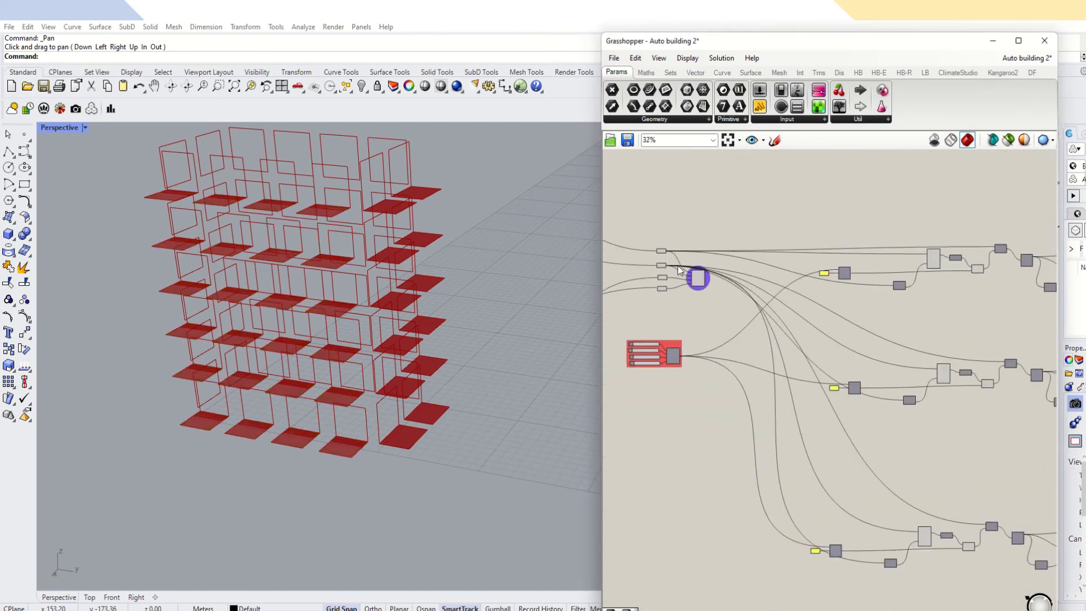
pyautogui.moveTo(665, 276); pyautogui.dragTo(882, 560)
pyautogui.moveTo(667, 277); pyautogui.dragTo(919, 538)
pyautogui.moveTo(669, 278); pyautogui.dragTo(984, 525)
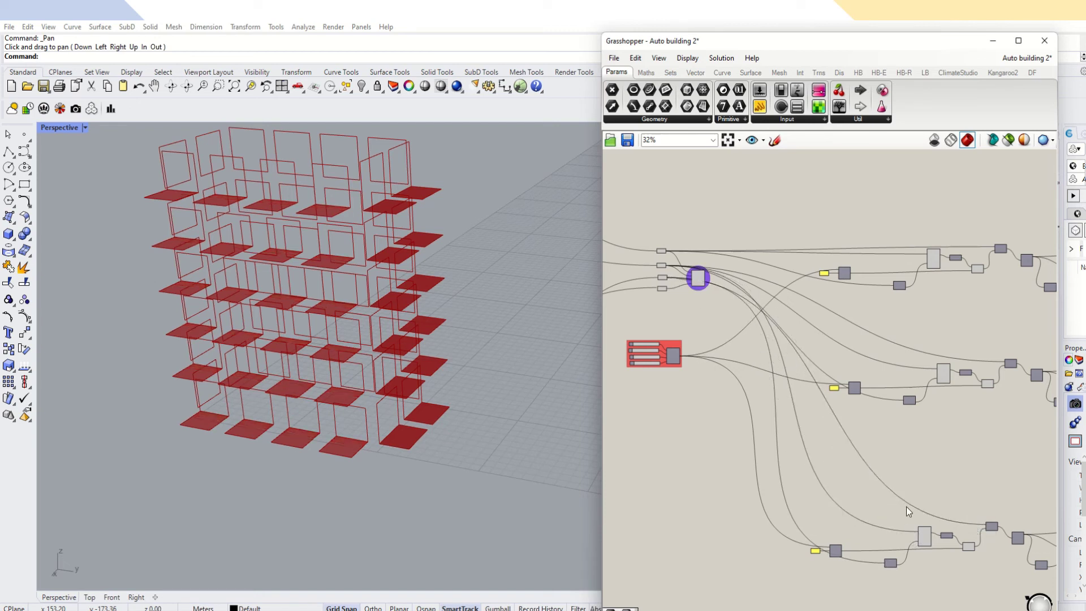
# Examine the third chain's final filtering components, its output Geometry parameter and the wires coming from the facade parameters.
pyautogui.scroll(-3, 745, 492)
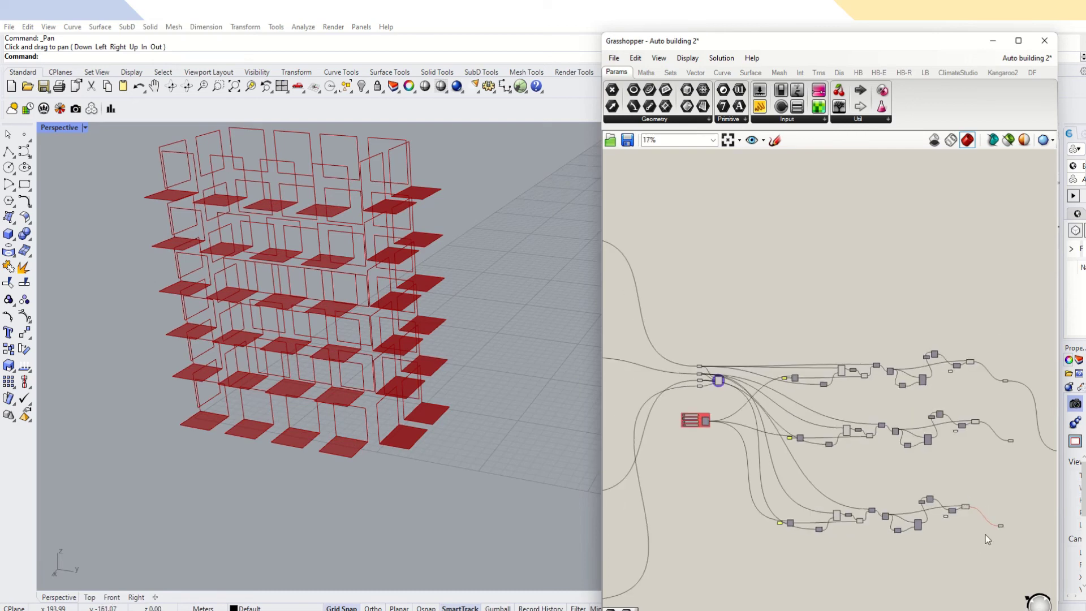
pyautogui.scroll(5, 987, 518)
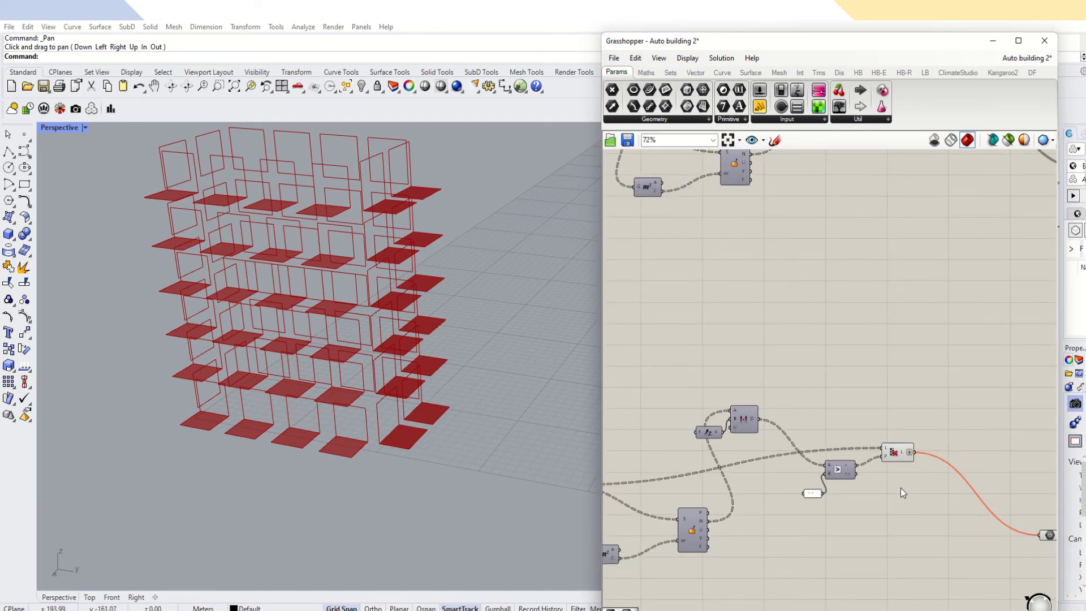
pyautogui.scroll(-2, 972, 488)
pyautogui.scroll(3, 990, 533)
pyautogui.click(985, 530)
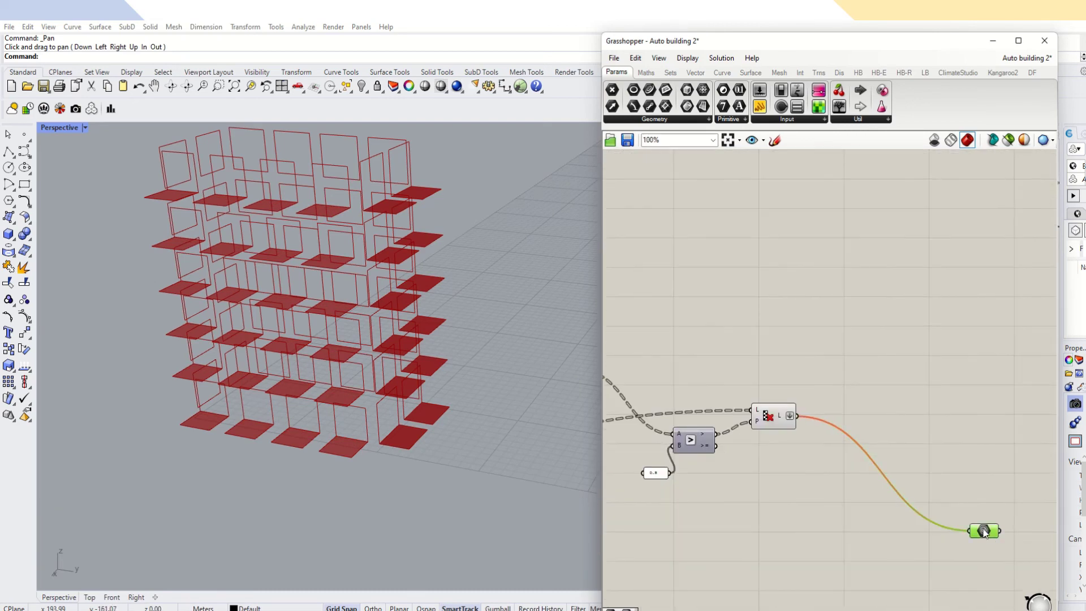
pyautogui.scroll(-5, 994, 438)
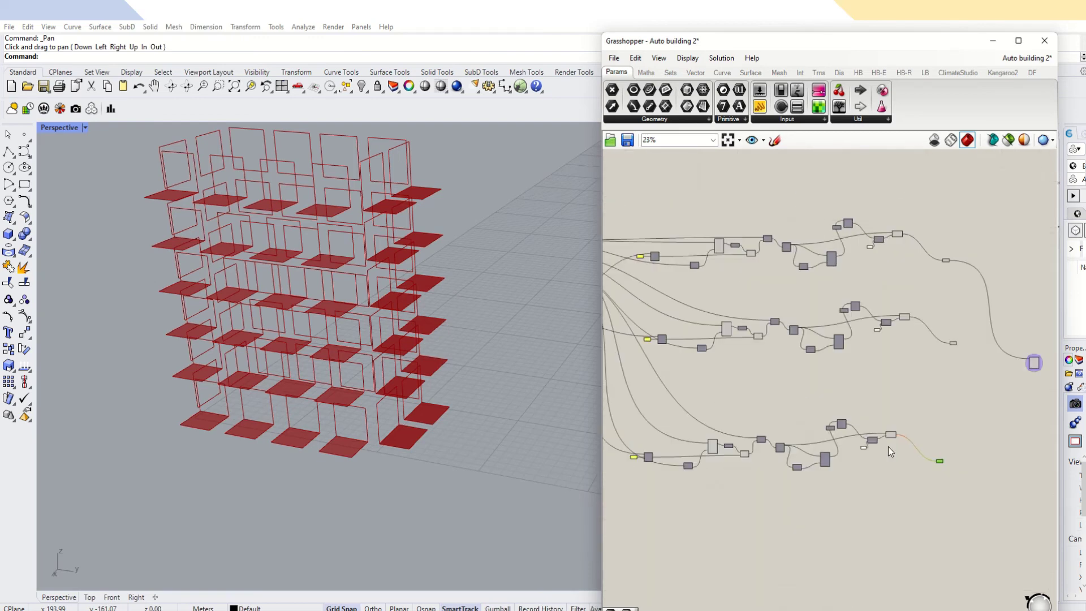
pyautogui.moveTo(889, 446); pyautogui.dragTo(917, 499, button='right')
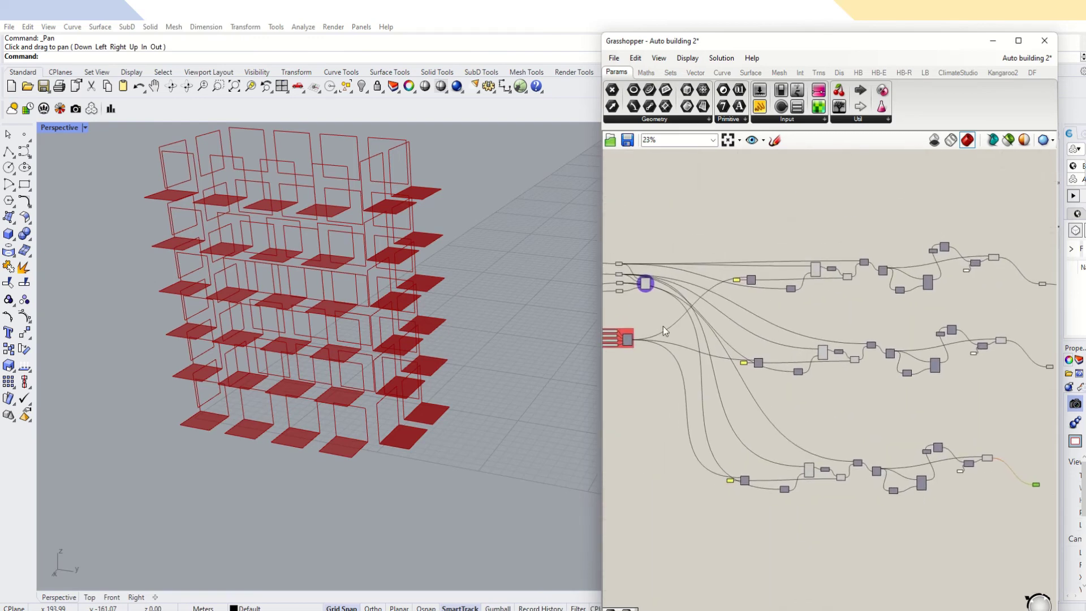
# Move the Merge component clear of the wires and reconnect the third Geometry parameter to the third chain's Area and other geometry inputs.
pyautogui.scroll(1, 646, 287)
pyautogui.moveTo(646, 287); pyautogui.dragTo(663, 306)
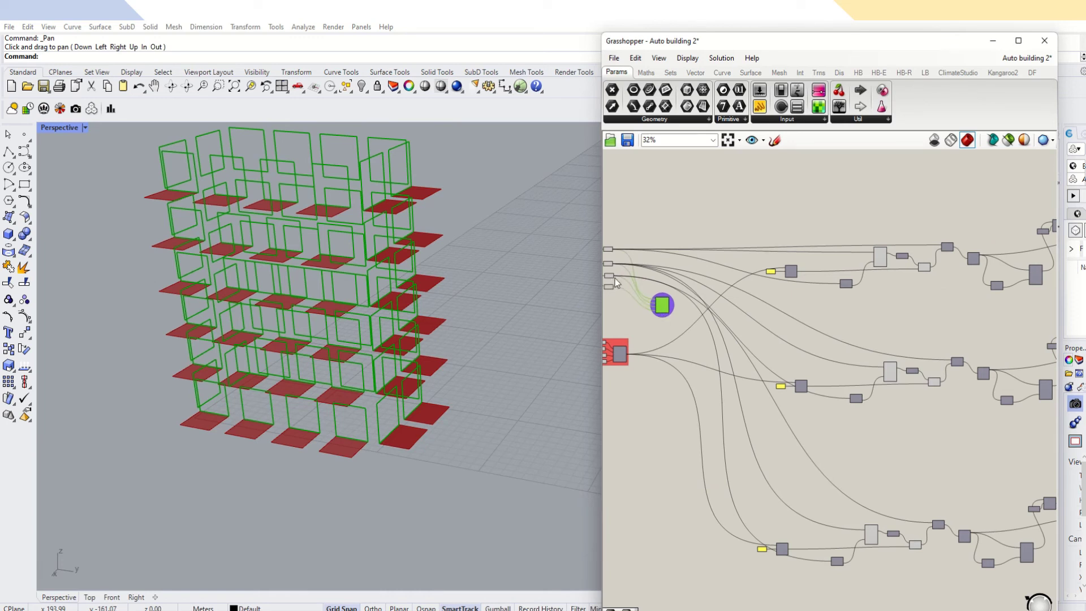
pyautogui.moveTo(614, 276); pyautogui.dragTo(804, 474)
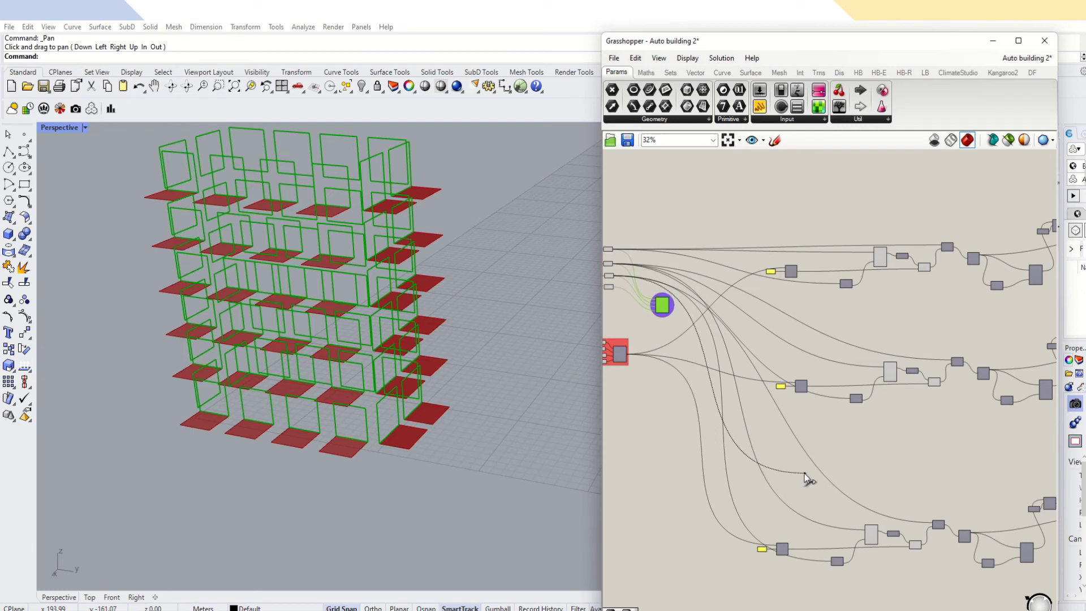
pyautogui.moveTo(804, 474); pyautogui.dragTo(830, 559)
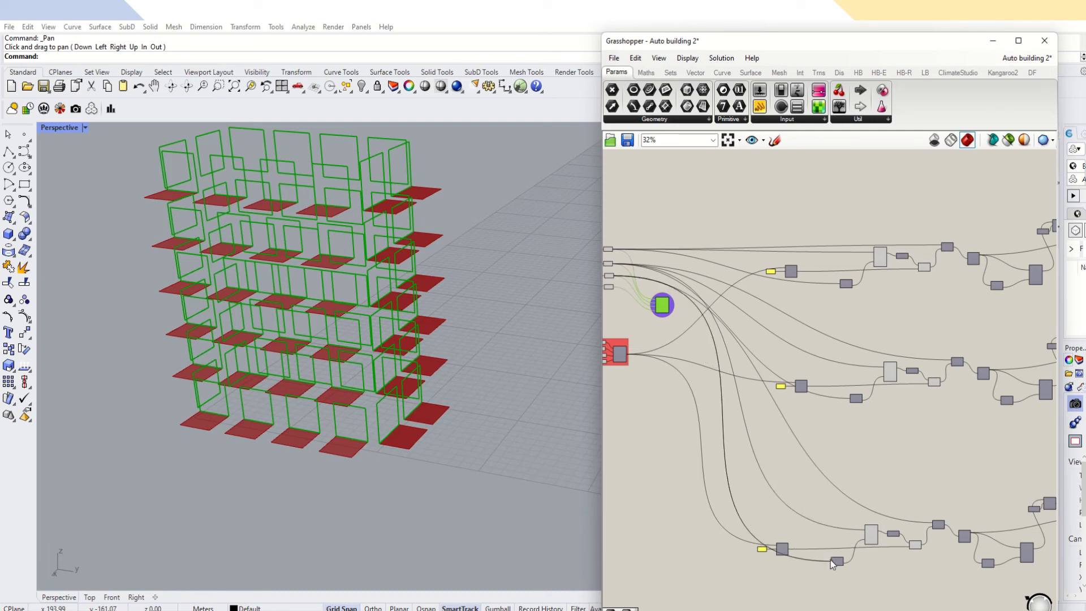
pyautogui.moveTo(614, 272)
pyautogui.mouseDown()
pyautogui.moveTo(819, 462)
pyautogui.moveTo(680, 283)
pyautogui.moveTo(617, 290)
pyautogui.mouseUp()
pyautogui.moveTo(613, 278); pyautogui.dragTo(865, 531)
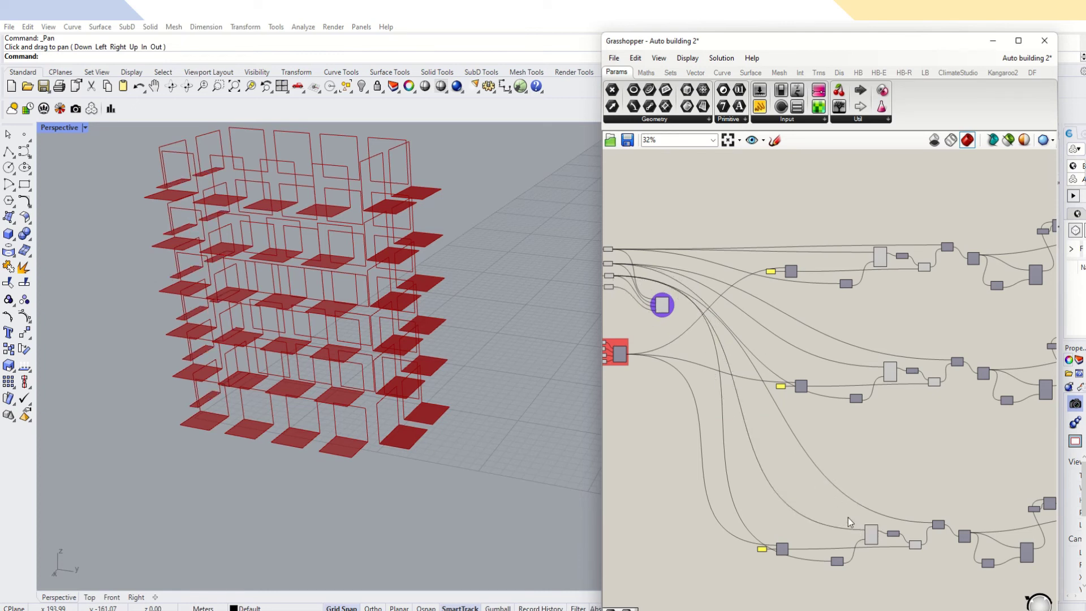
pyautogui.moveTo(613, 278); pyautogui.dragTo(934, 525)
# Duplicate the third facade's whole component chain and place the copy below it.
pyautogui.scroll(-3, 795, 478)
pyautogui.scroll(5, 1023, 525)
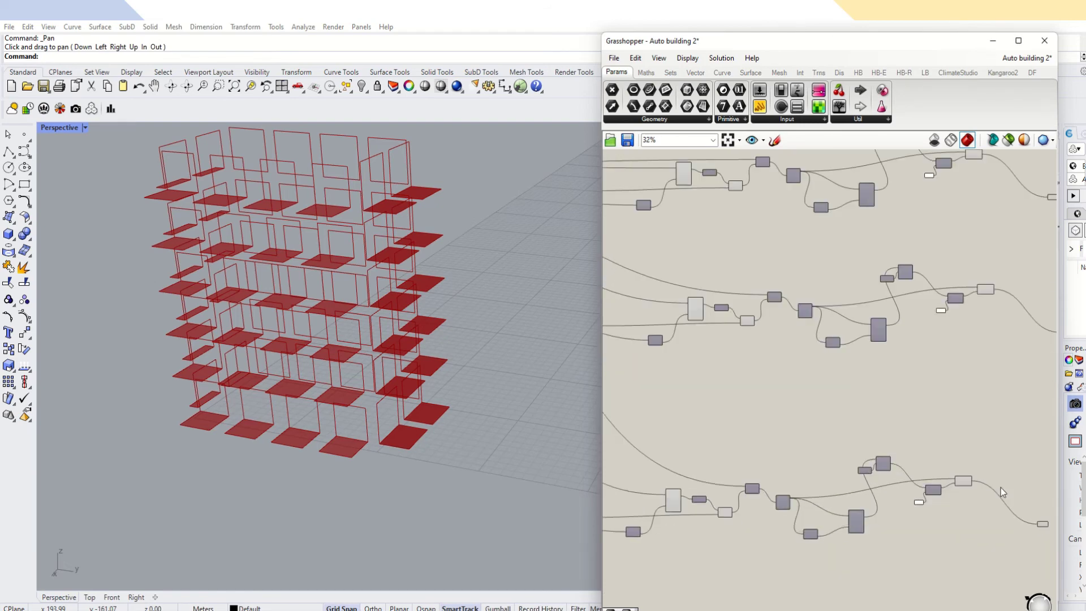
pyautogui.scroll(-3, 1001, 488)
pyautogui.moveTo(1030, 471); pyautogui.dragTo(751, 530)
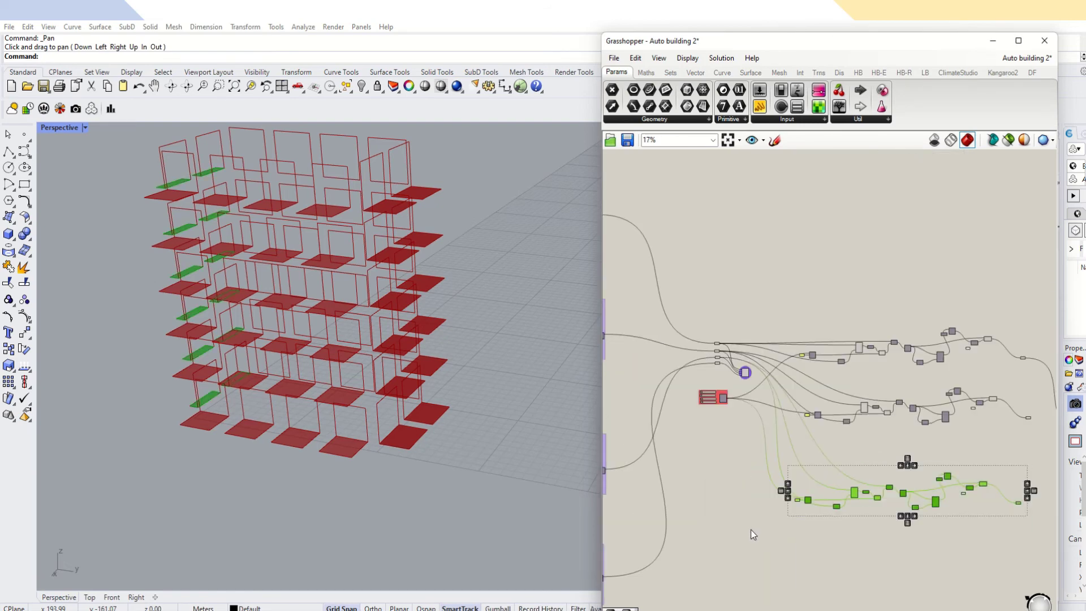
pyautogui.moveTo(837, 506); pyautogui.dragTo(849, 540)
# Set the index panel feeding List Item in the fourth chain to 3.
pyautogui.scroll(9, 816, 559)
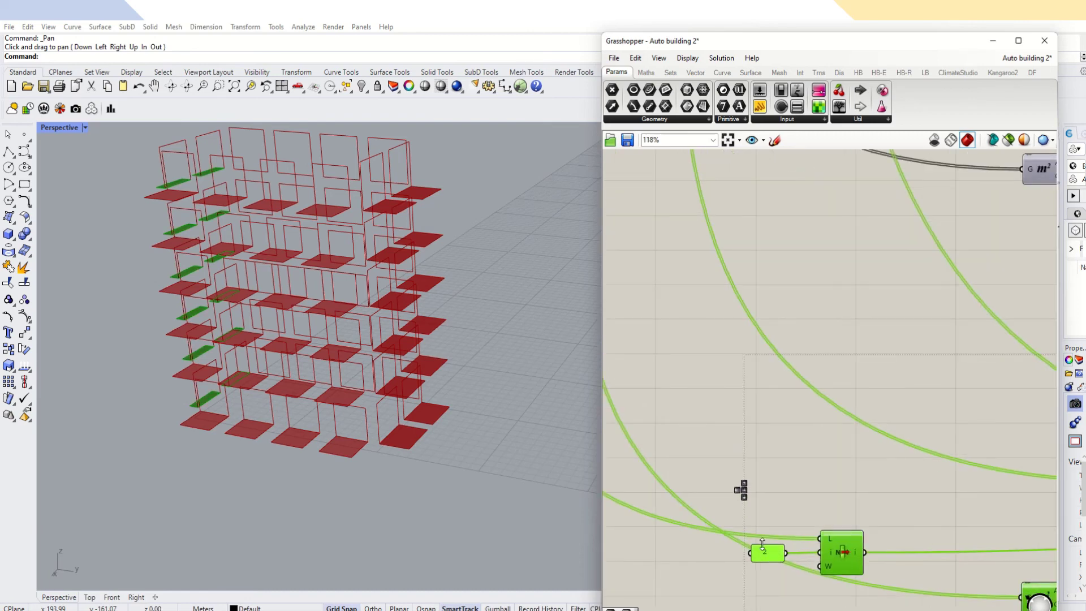
pyautogui.doubleClick(767, 554)
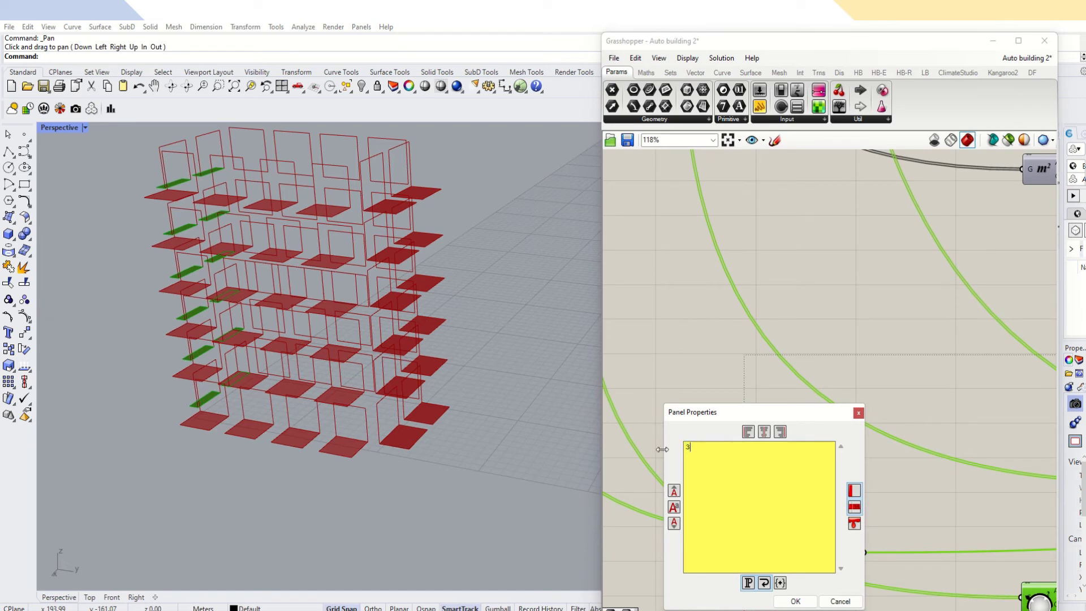
pyautogui.click(795, 601)
# Connect the fourth facade's Geometry parameter to the fourth chain's facade geometry inputs, replacing the third parameter's wires.
pyautogui.scroll(-4, 765, 431)
pyautogui.scroll(-3, 764, 431)
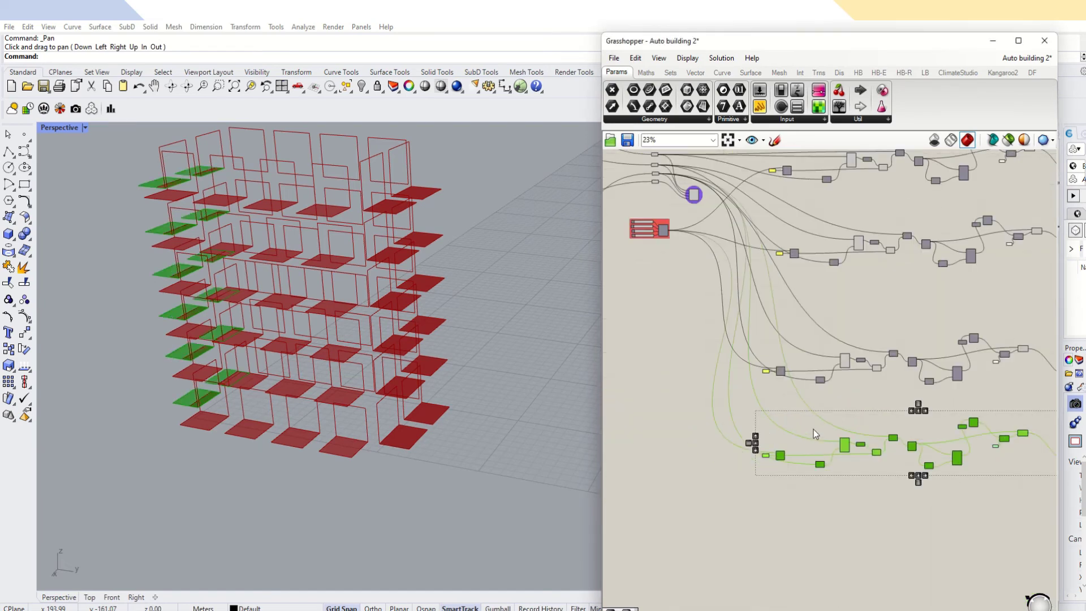
pyautogui.click(813, 429)
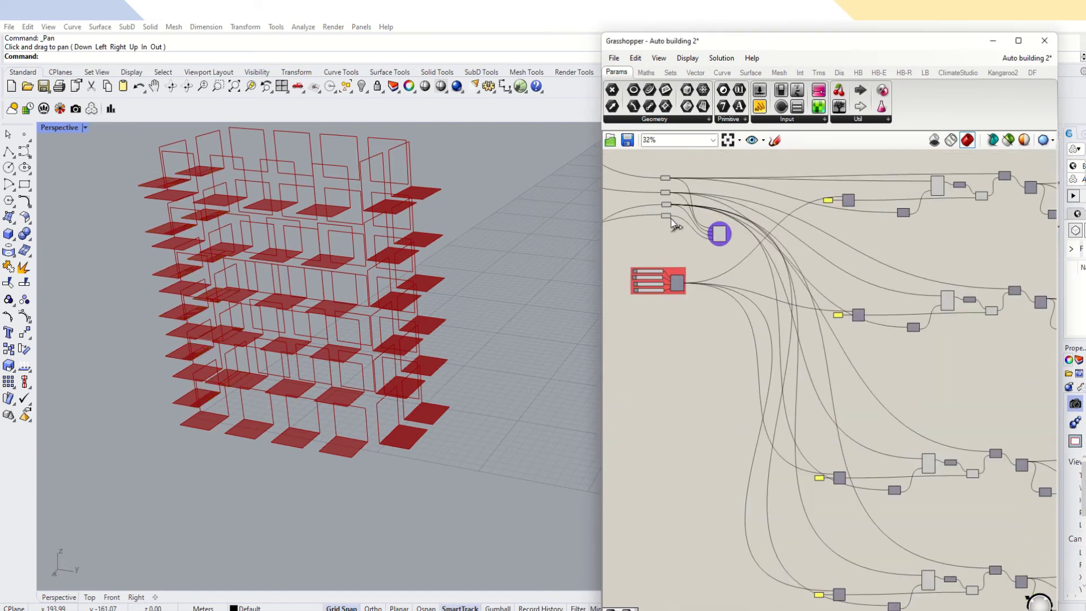
pyautogui.moveTo(671, 216); pyautogui.dragTo(917, 577)
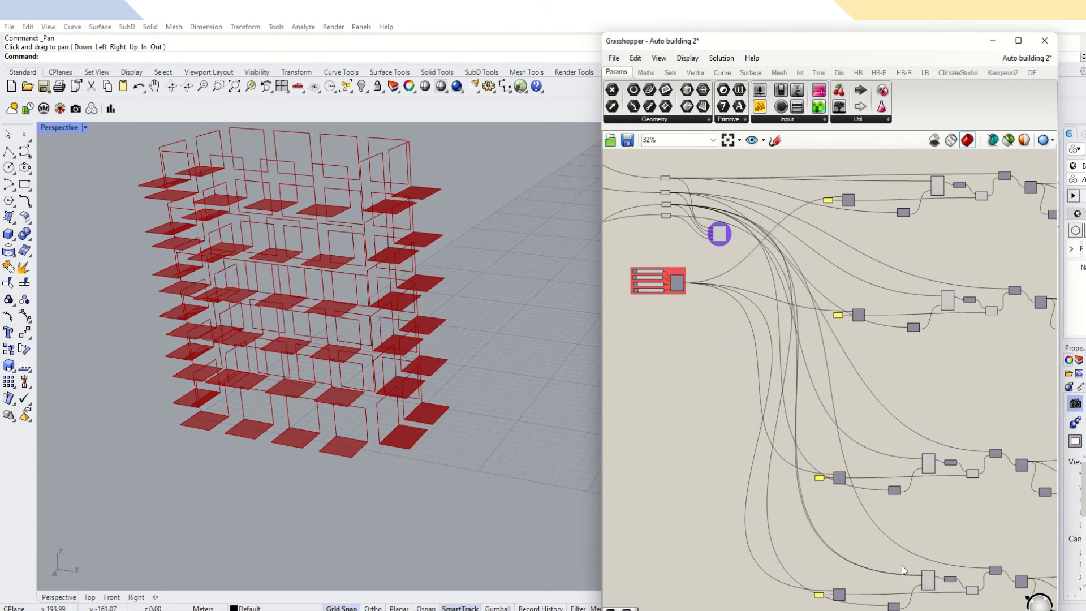
pyautogui.moveTo(667, 216); pyautogui.dragTo(794, 490)
pyautogui.hotkey('ctrl', 'z')
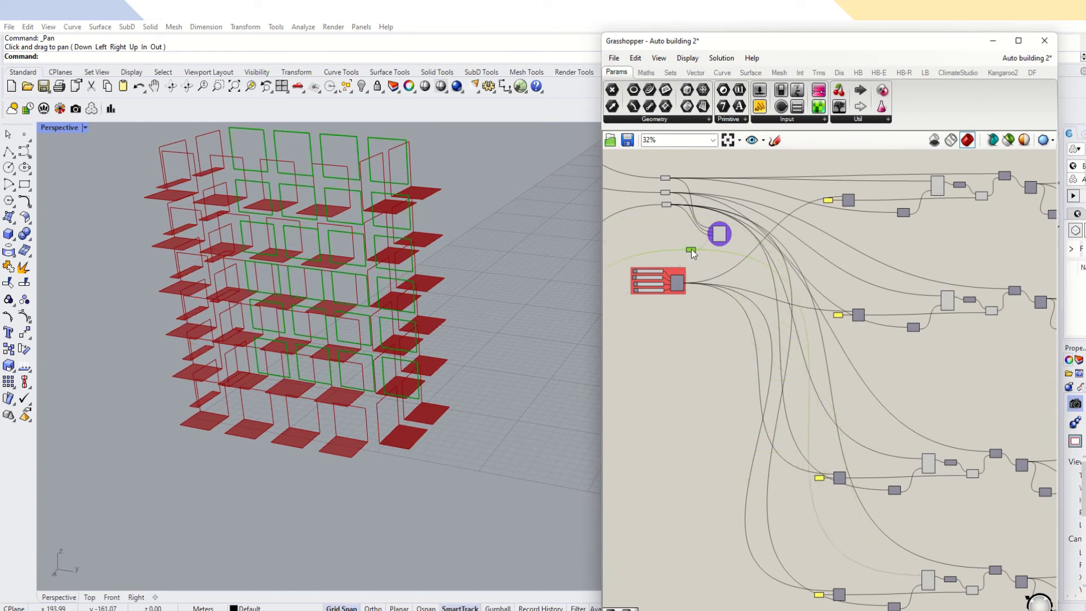
pyautogui.moveTo(669, 215); pyautogui.dragTo(841, 589)
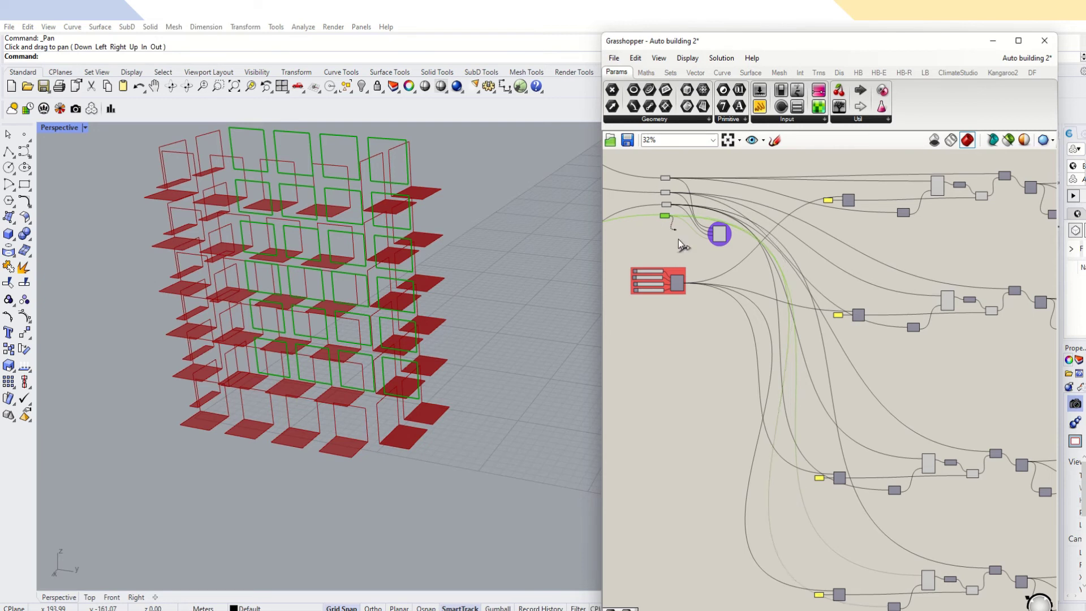
pyautogui.moveTo(681, 244); pyautogui.dragTo(995, 571)
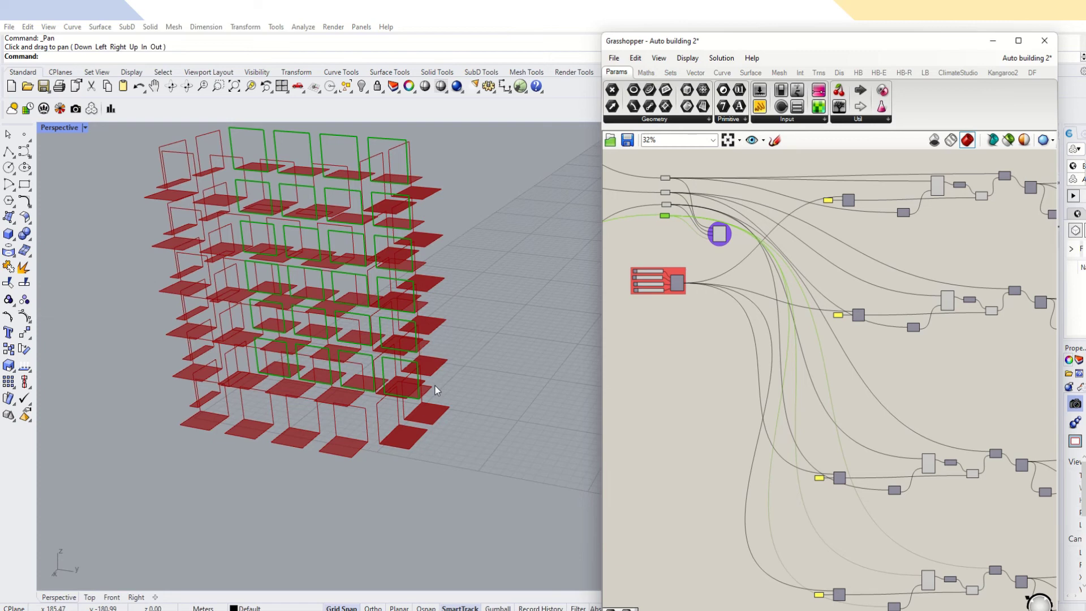
# Group the fourth facade's component chain, and group the third facade's chain separately.
pyautogui.scroll(-3, 435, 389)
pyautogui.scroll(-3, 680, 396)
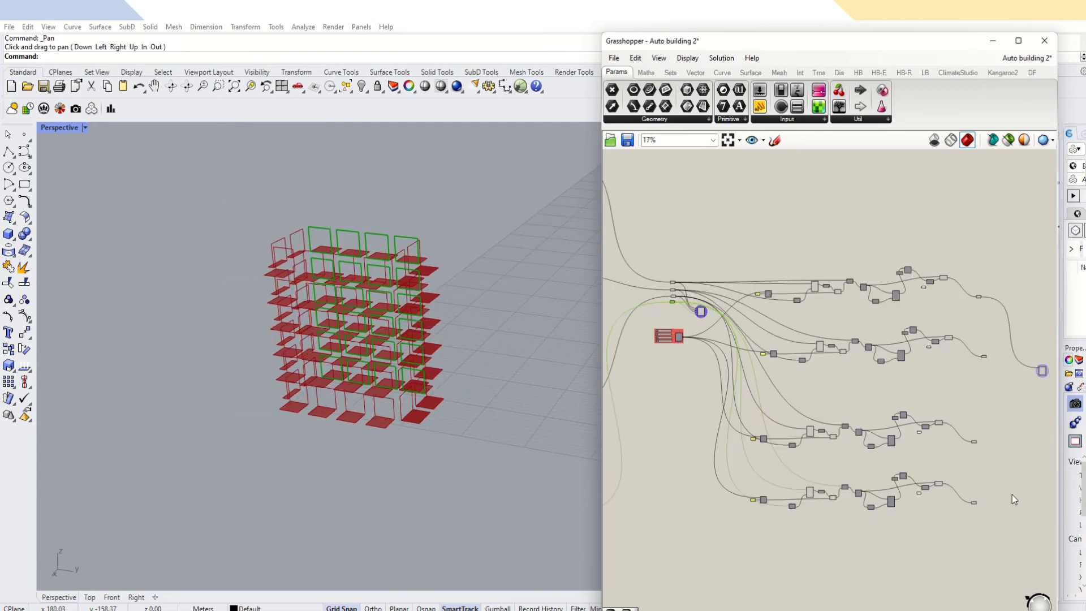
pyautogui.moveTo(1000, 477); pyautogui.dragTo(720, 526)
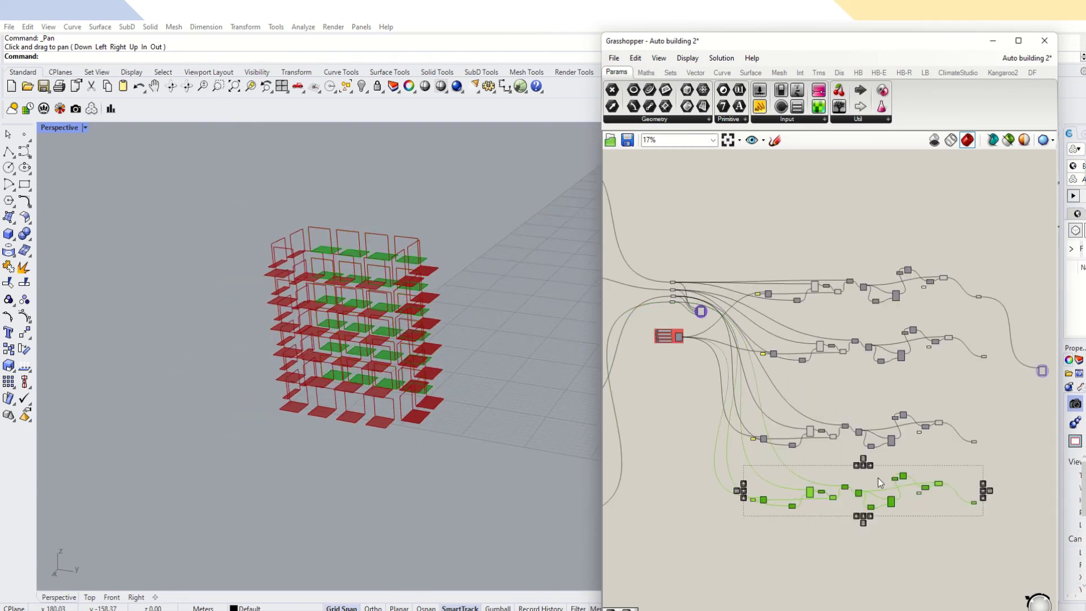
pyautogui.press('space')
pyautogui.click(874, 449)
pyautogui.moveTo(973, 412); pyautogui.dragTo(746, 455)
pyautogui.hotkey('ctrl', 'g')
pyautogui.press('space')
pyautogui.click(775, 402)
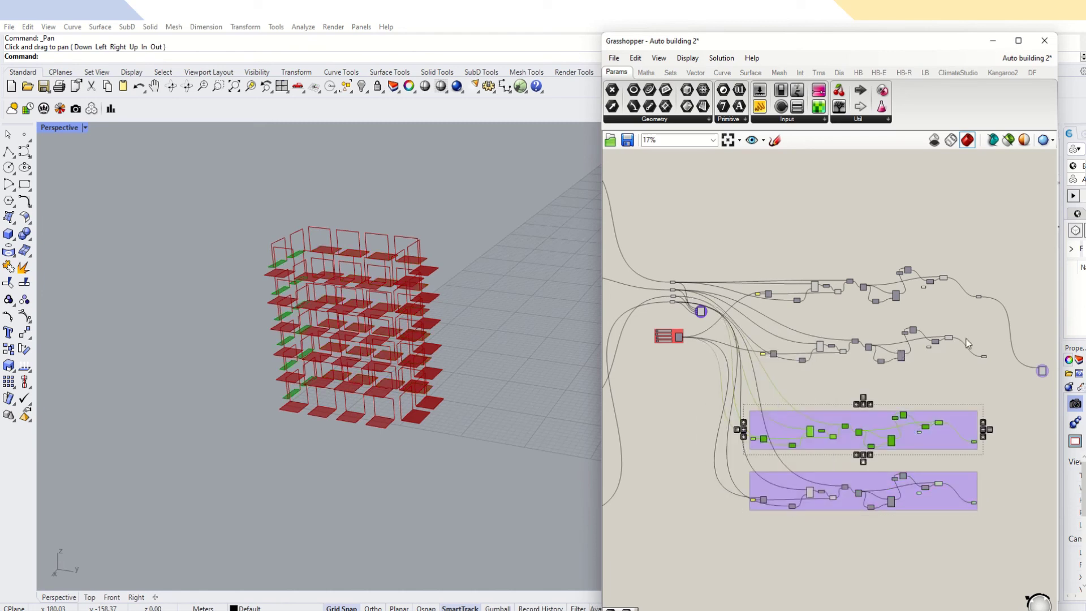
# Group the second facade's component chain, and group the first facade's chain separately.
pyautogui.moveTo(993, 321); pyautogui.dragTo(753, 382)
pyautogui.press('space')
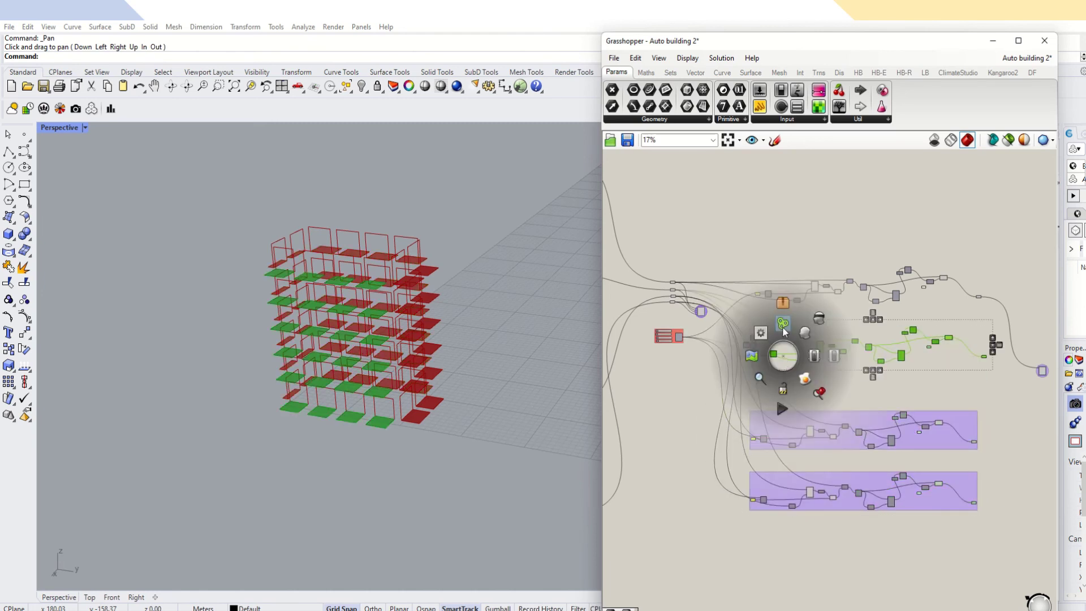
pyautogui.click(784, 331)
pyautogui.moveTo(992, 264); pyautogui.dragTo(773, 295)
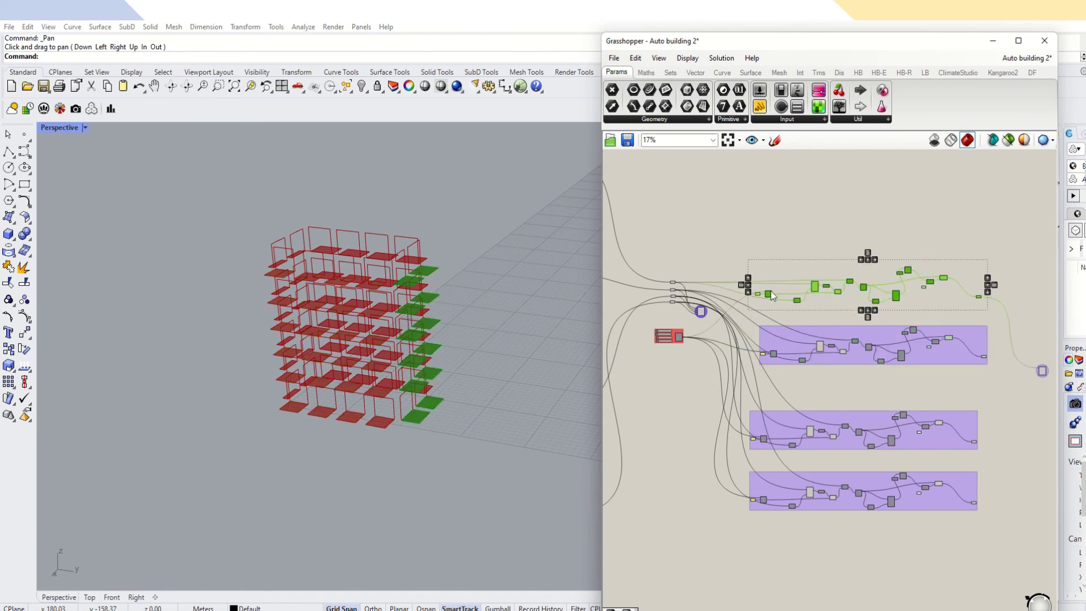
pyautogui.press('space')
pyautogui.click(804, 244)
pyautogui.click(1014, 419)
# Connect the final outputs of the second, third and fourth facade groups to inputs D2, D3 and D4 of the Merge collecting the results.
pyautogui.scroll(3, 1009, 367)
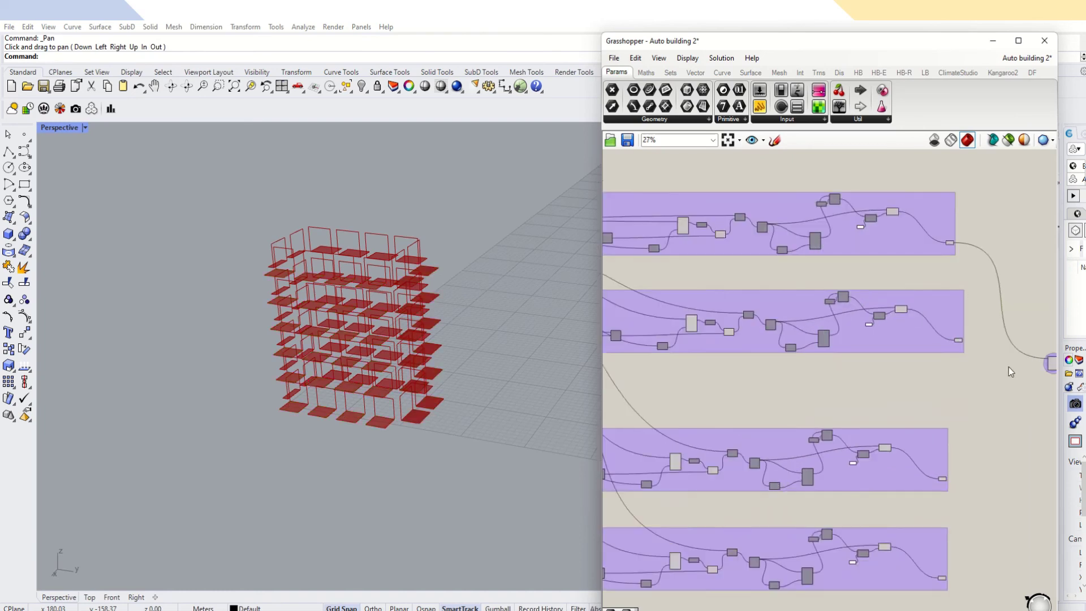
pyautogui.scroll(5, 926, 323)
pyautogui.moveTo(956, 330); pyautogui.dragTo(1003, 429)
pyautogui.scroll(-4, 650, 406)
pyautogui.moveTo(928, 443); pyautogui.dragTo(899, 317, button='right')
pyautogui.moveTo(723, 585); pyautogui.dragTo(987, 287)
pyautogui.scroll(-2, 761, 463)
pyautogui.scroll(2, 776, 552)
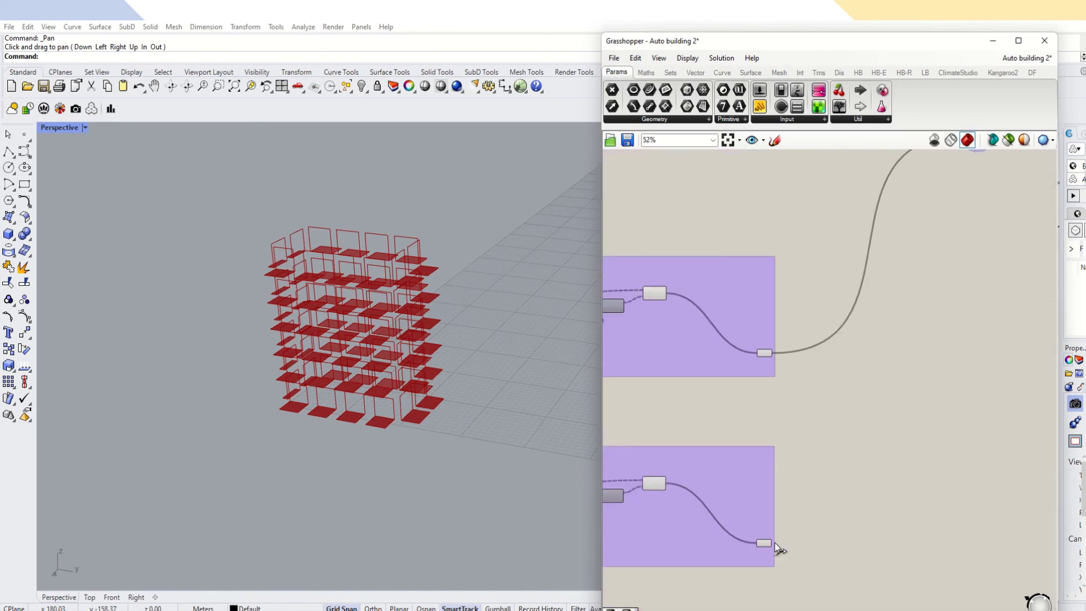
pyautogui.scroll(1, 771, 547)
pyautogui.moveTo(774, 540); pyautogui.dragTo(938, 220)
pyautogui.scroll(-4, 777, 578)
pyautogui.scroll(3, 956, 195)
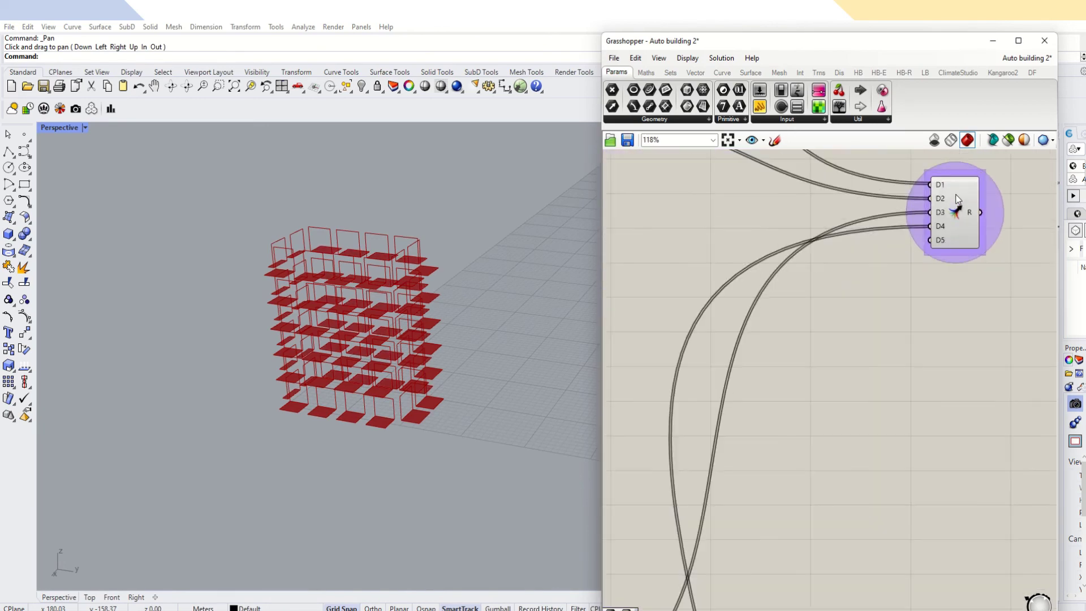
# Move the result Merge down to the middle of the four groups and the Geometry parameters' Merge above those parameters.
pyautogui.scroll(-5, 976, 415)
pyautogui.moveTo(970, 344); pyautogui.dragTo(973, 386)
pyautogui.scroll(-3, 971, 371)
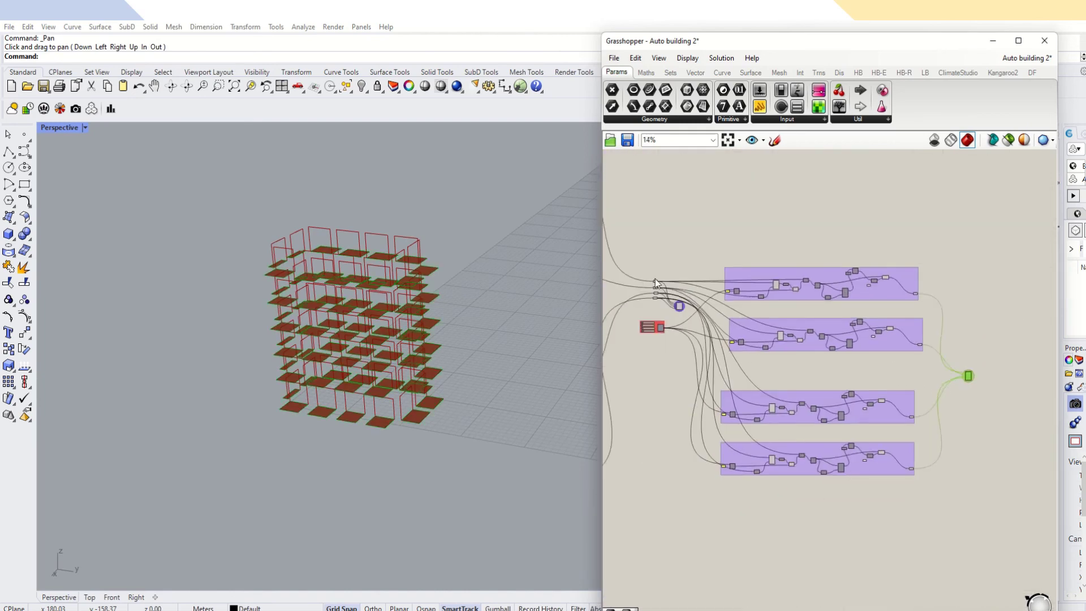
pyautogui.scroll(4, 698, 313)
pyautogui.moveTo(700, 314); pyautogui.dragTo(701, 228)
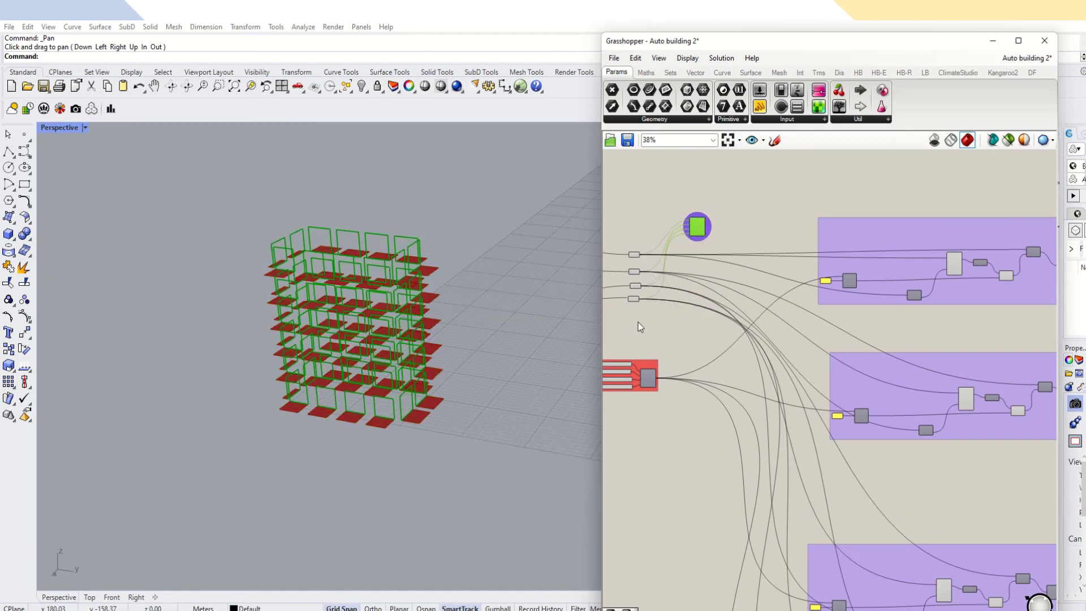
# Add a Brep parameter and place it beside the Merge collecting the four groups' results.
pyautogui.scroll(-5, 679, 329)
pyautogui.scroll(3, 986, 405)
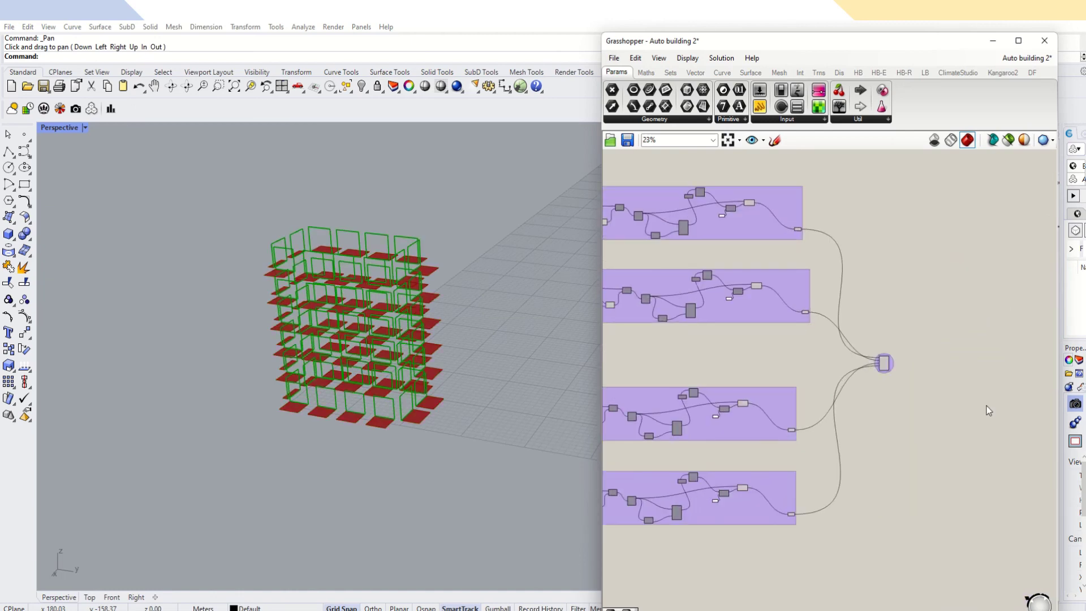
pyautogui.moveTo(975, 398); pyautogui.dragTo(874, 402, button='right')
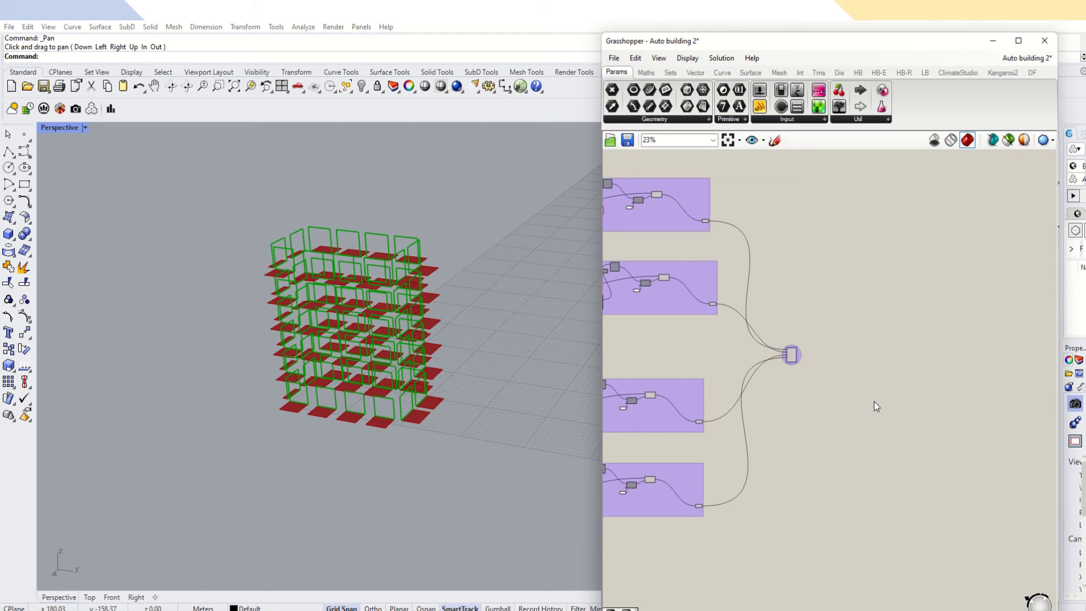
pyautogui.doubleClick(929, 361)
pyautogui.write('brep')
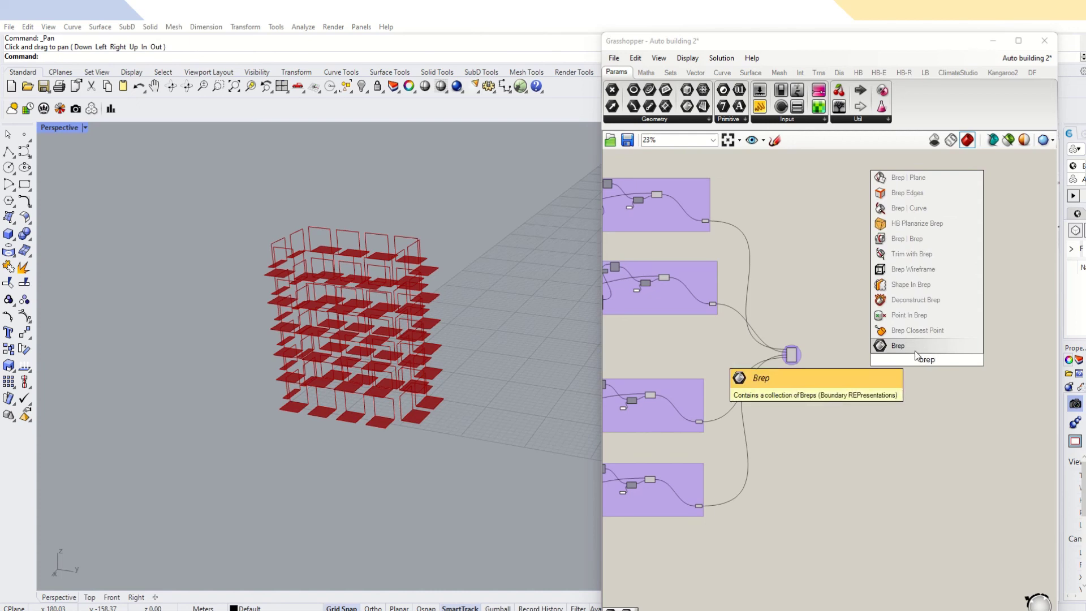
pyautogui.press('Return')
pyautogui.scroll(5, 941, 355)
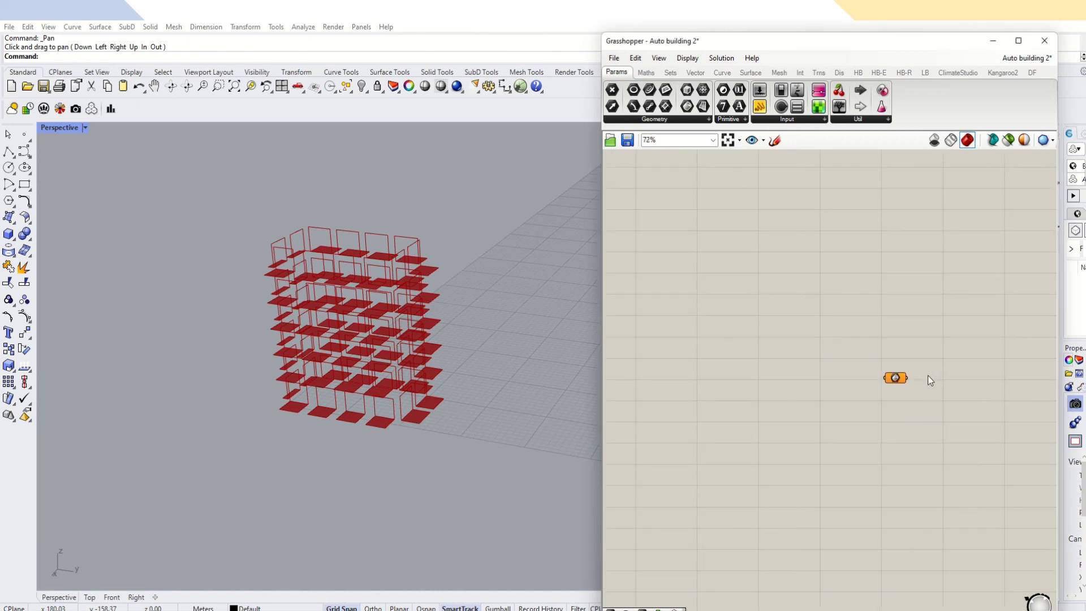
pyautogui.scroll(2, 929, 378)
pyautogui.moveTo(887, 373); pyautogui.dragTo(672, 349)
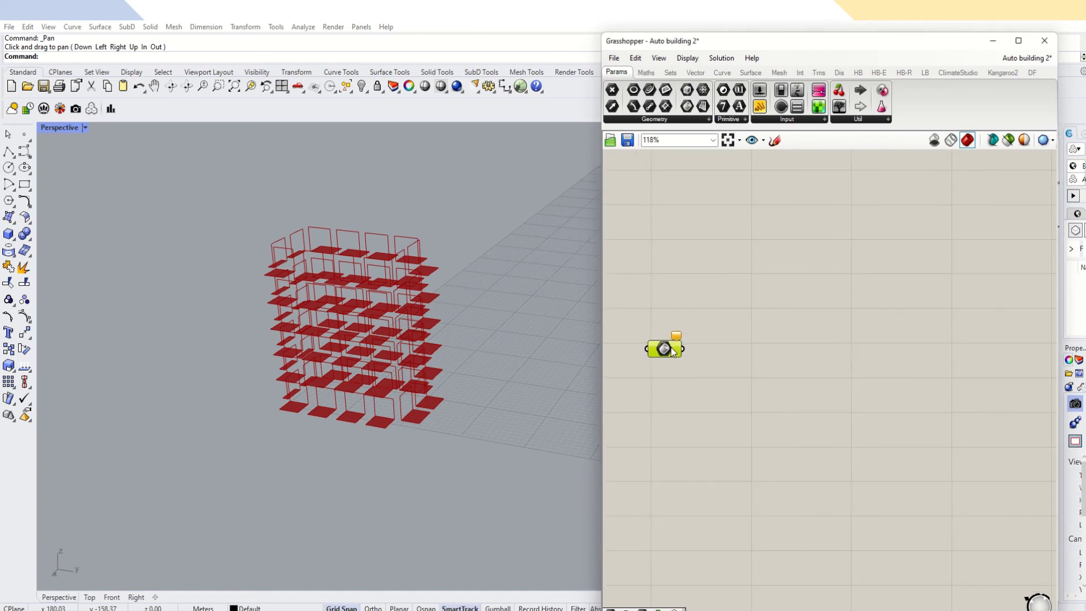
pyautogui.scroll(-6, 809, 383)
pyautogui.scroll(2, 739, 387)
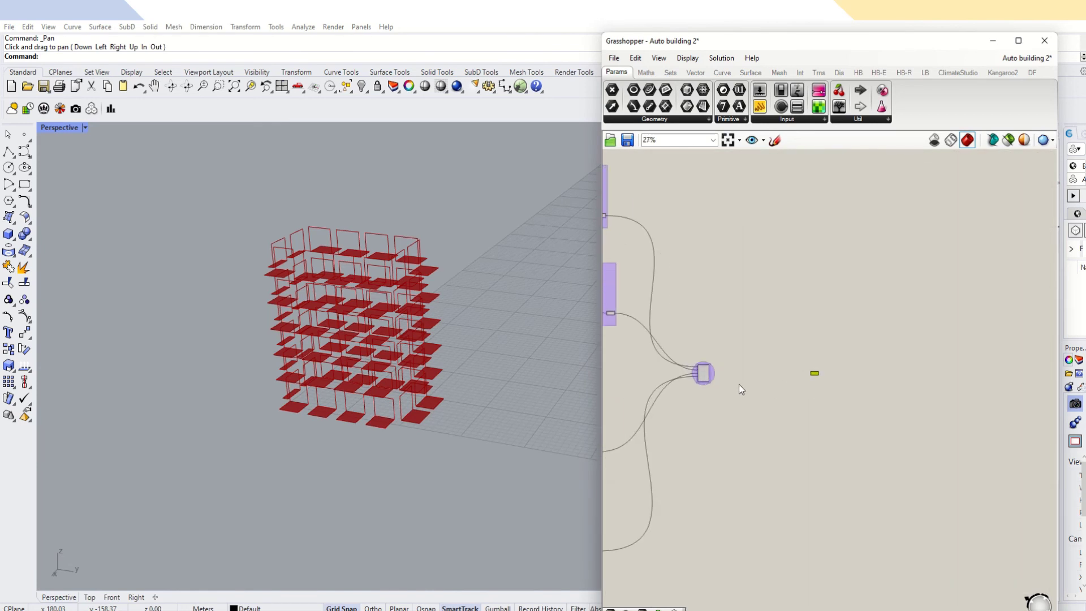
# Connect the output of the Merge combining the four Geometry parameters to the Brep parameter, with the Brep placed above the result Merge.
pyautogui.scroll(2, 728, 374)
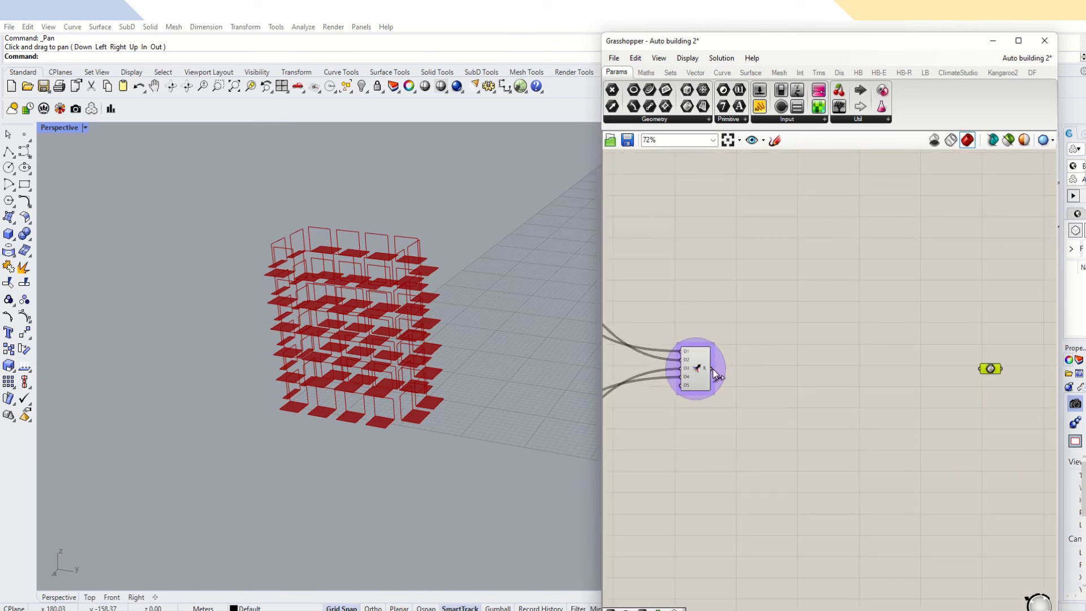
pyautogui.scroll(-5, 817, 402)
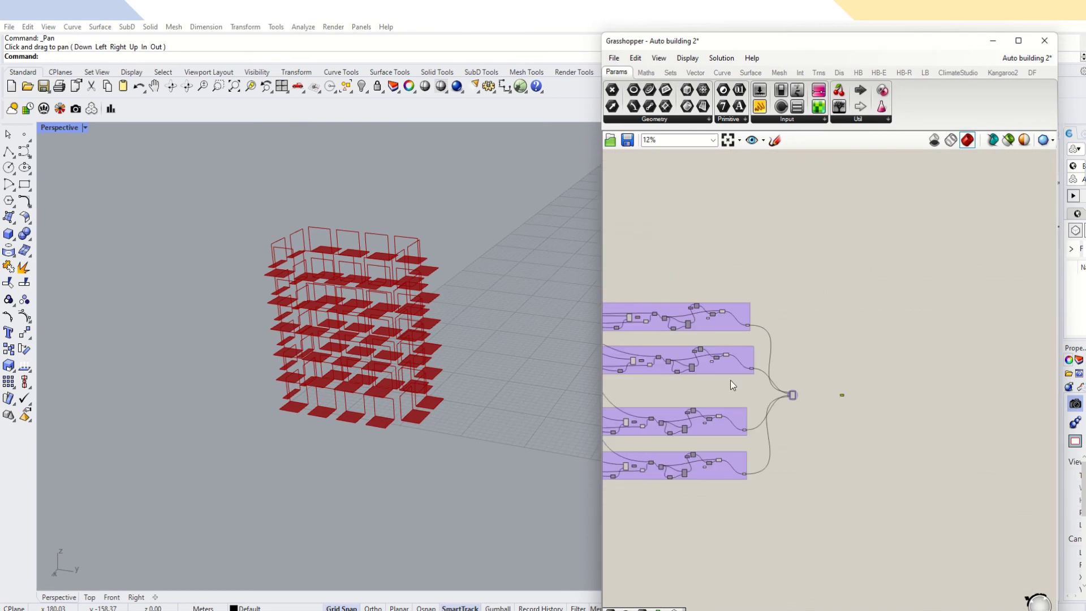
pyautogui.scroll(6, 687, 350)
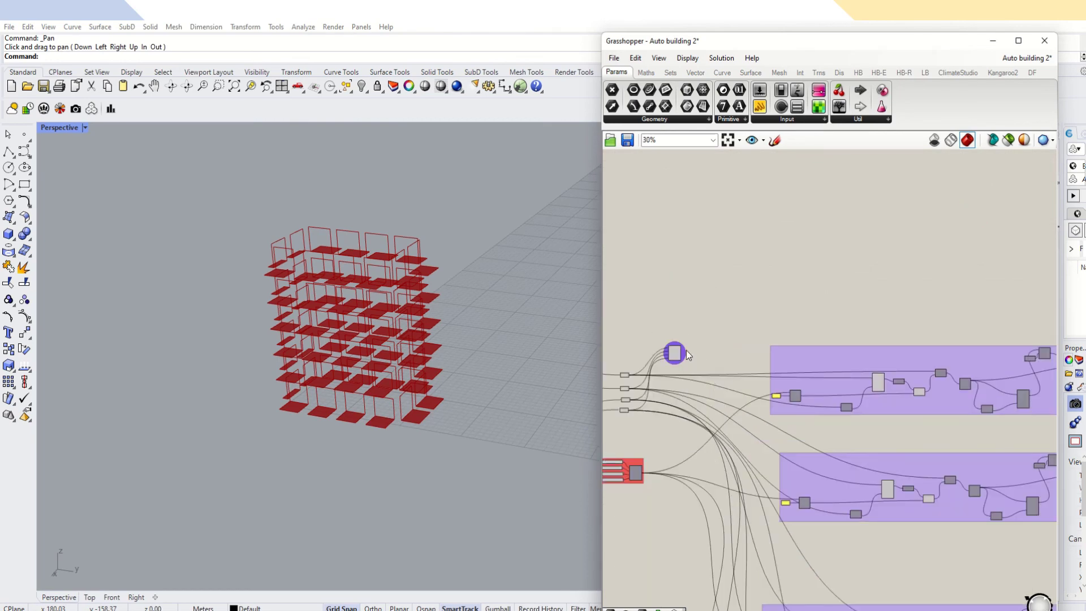
pyautogui.scroll(2, 683, 353)
pyautogui.scroll(-5, 674, 339)
pyautogui.moveTo(670, 356); pyautogui.dragTo(875, 324)
pyautogui.scroll(3, 883, 379)
pyautogui.scroll(1, 899, 329)
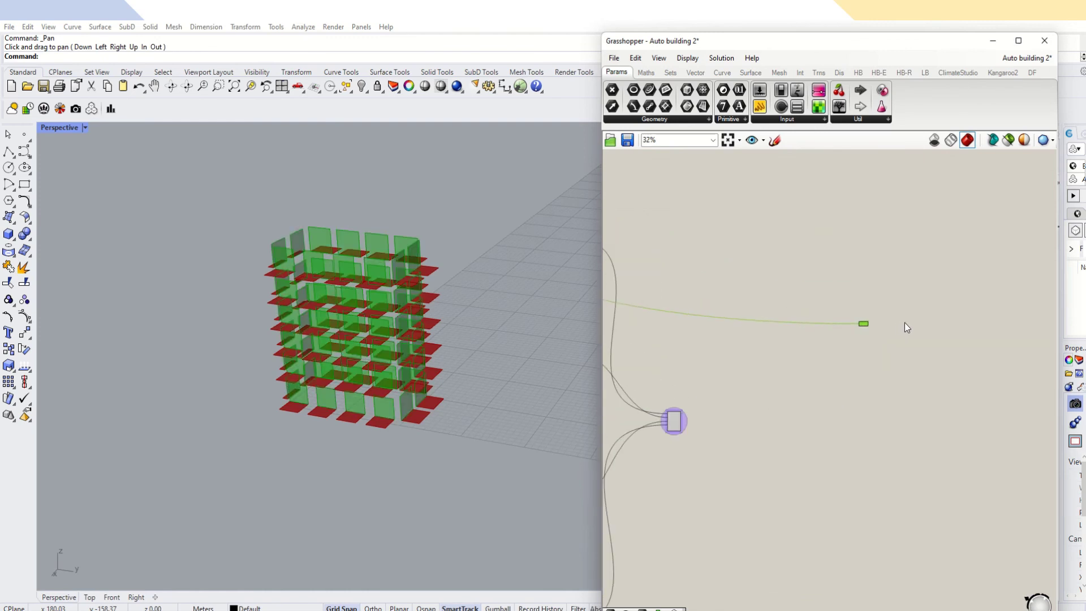
# Add a Colour Swatch beside the Brep parameter.
pyautogui.scroll(6, 904, 324)
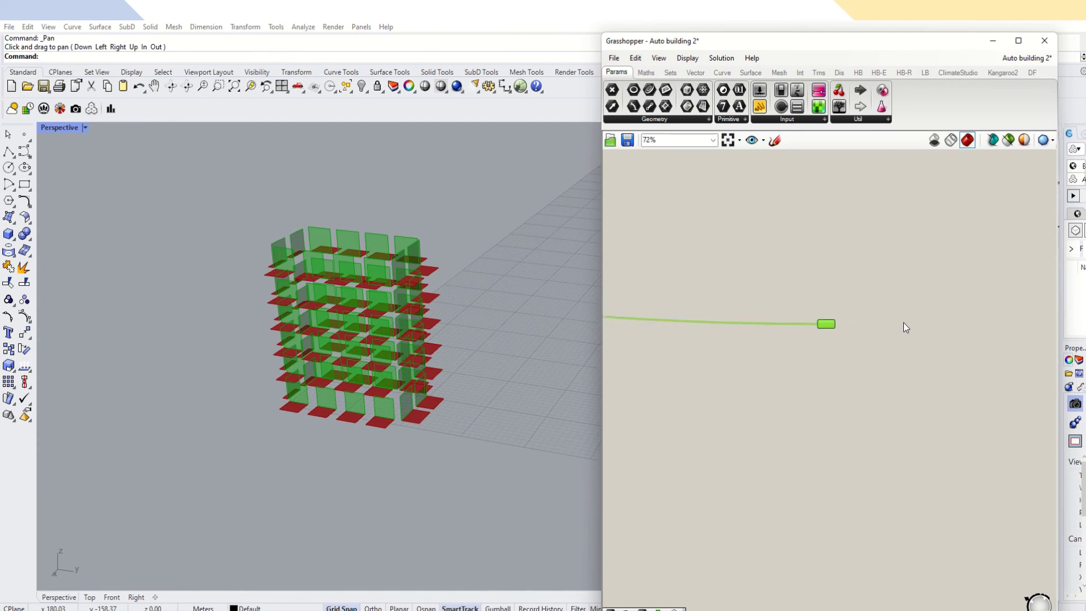
pyautogui.scroll(-3, 879, 319)
pyautogui.doubleClick(828, 305)
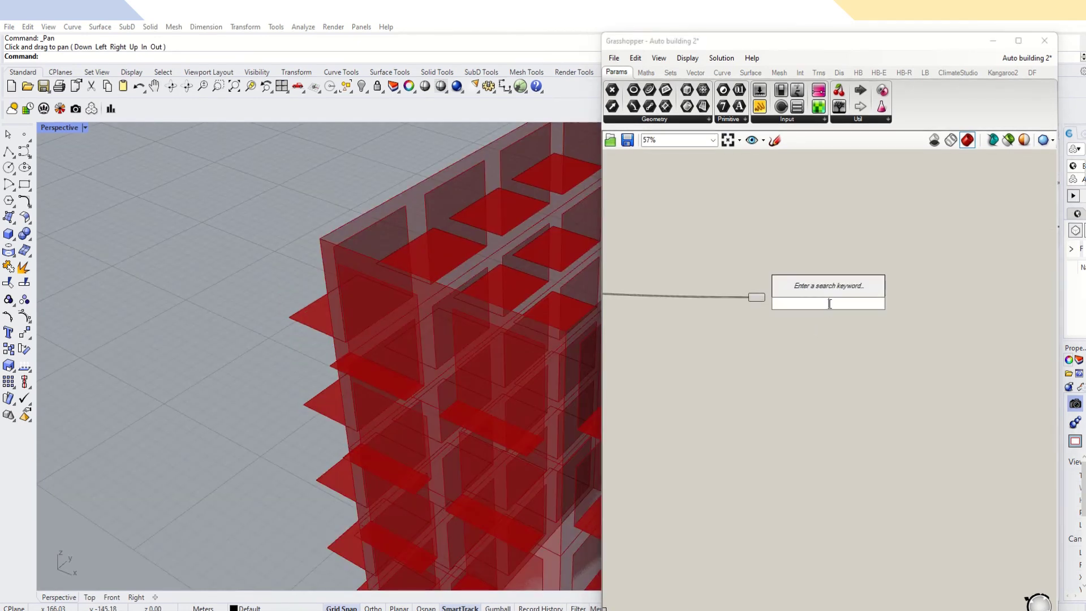
pyautogui.write('colo')
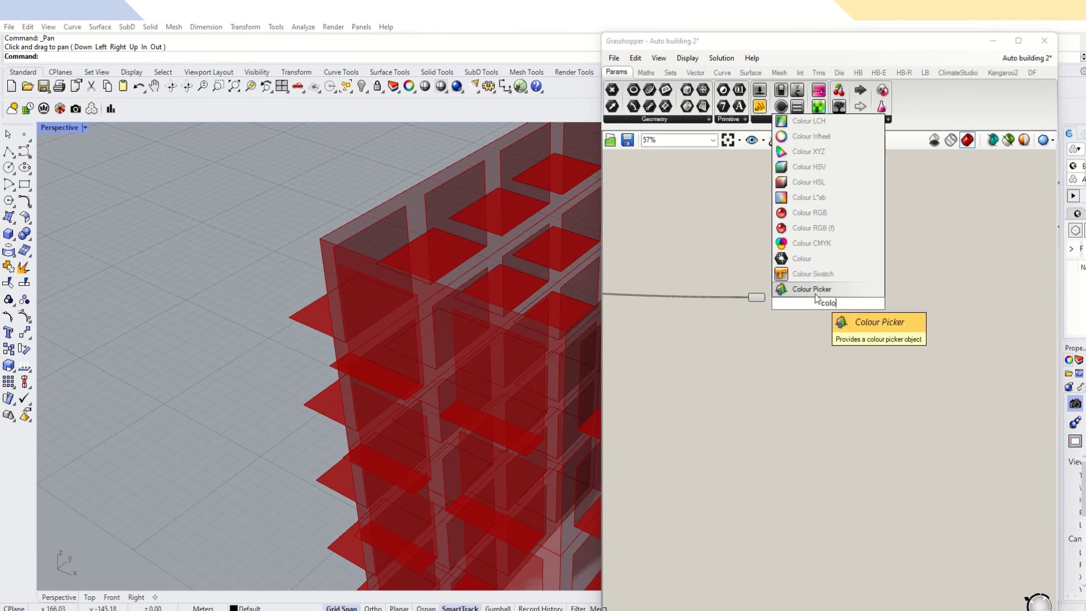
pyautogui.click(815, 290)
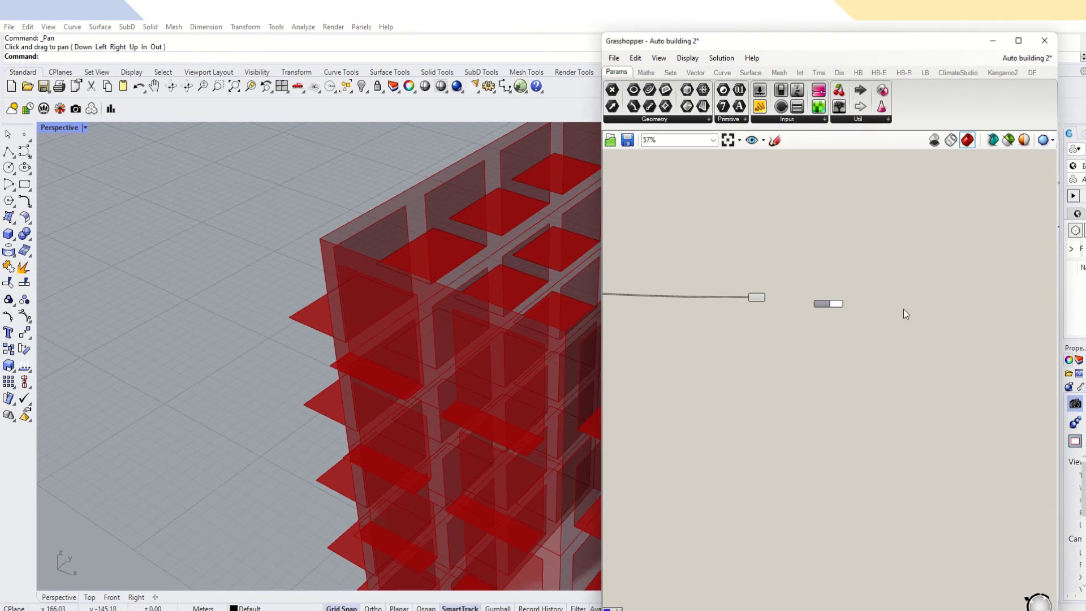
# Add a Custom Preview component beside the colour swatch.
pyautogui.scroll(3, 880, 297)
pyautogui.doubleClick(873, 298)
pyautogui.write('cu')
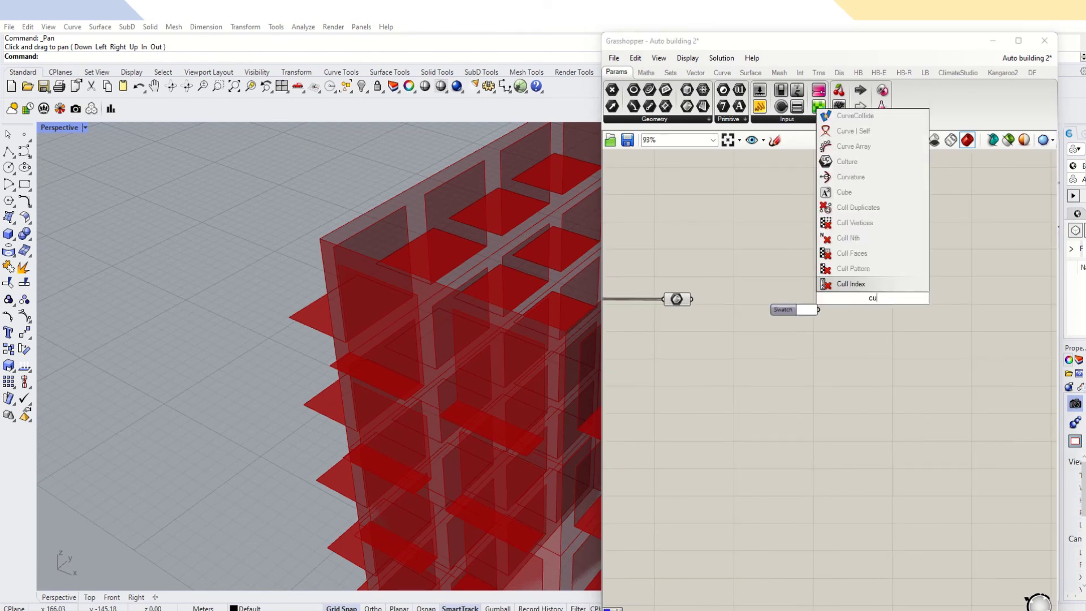
pyautogui.write('s')
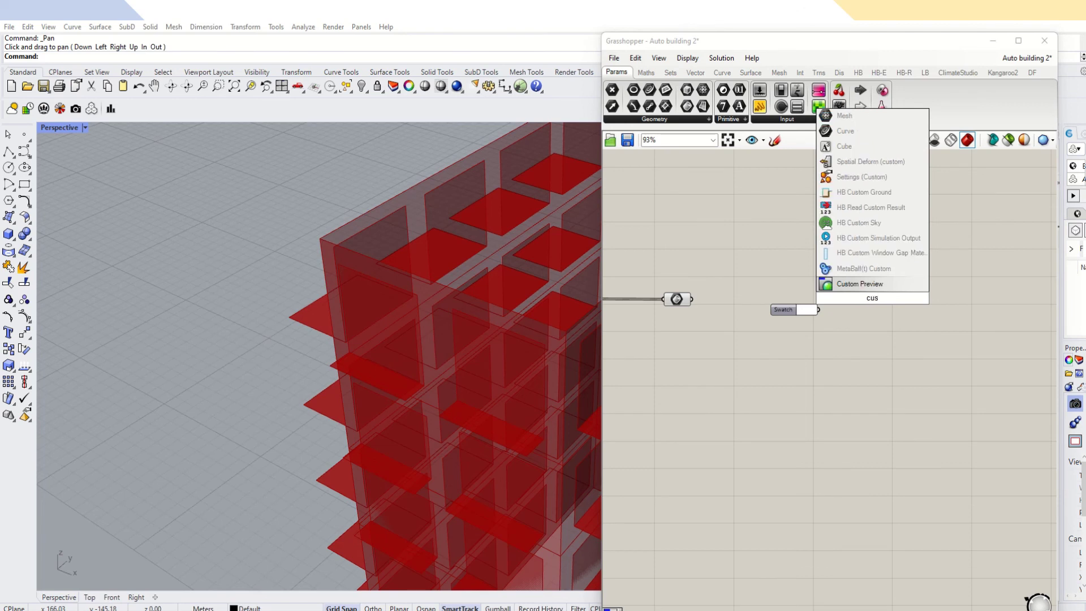
pyautogui.click(861, 288)
pyautogui.scroll(1, 885, 301)
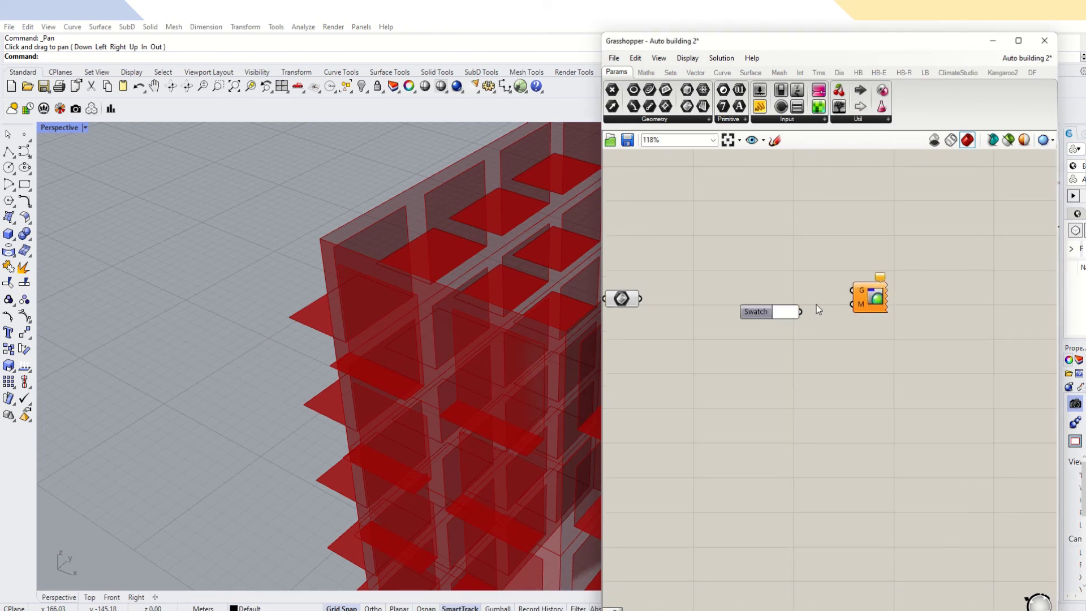
# Move the swatch and Custom Preview below the Brep parameter's level and connect the swatch to the preview's M input.
pyautogui.moveTo(782, 313); pyautogui.dragTo(782, 378)
pyautogui.moveTo(871, 298); pyautogui.dragTo(870, 370)
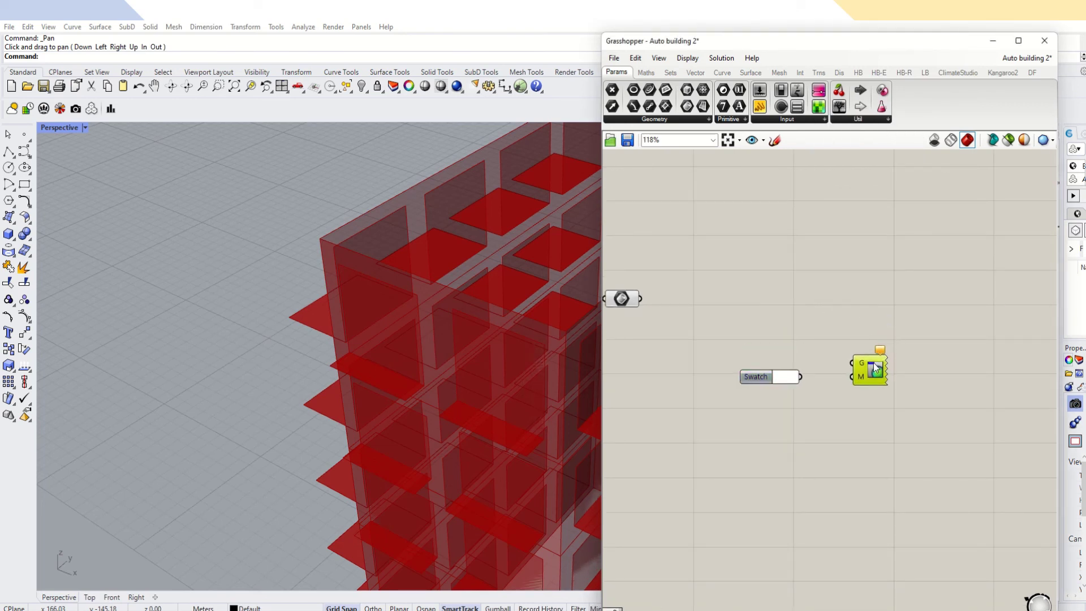
pyautogui.moveTo(801, 378); pyautogui.dragTo(835, 381)
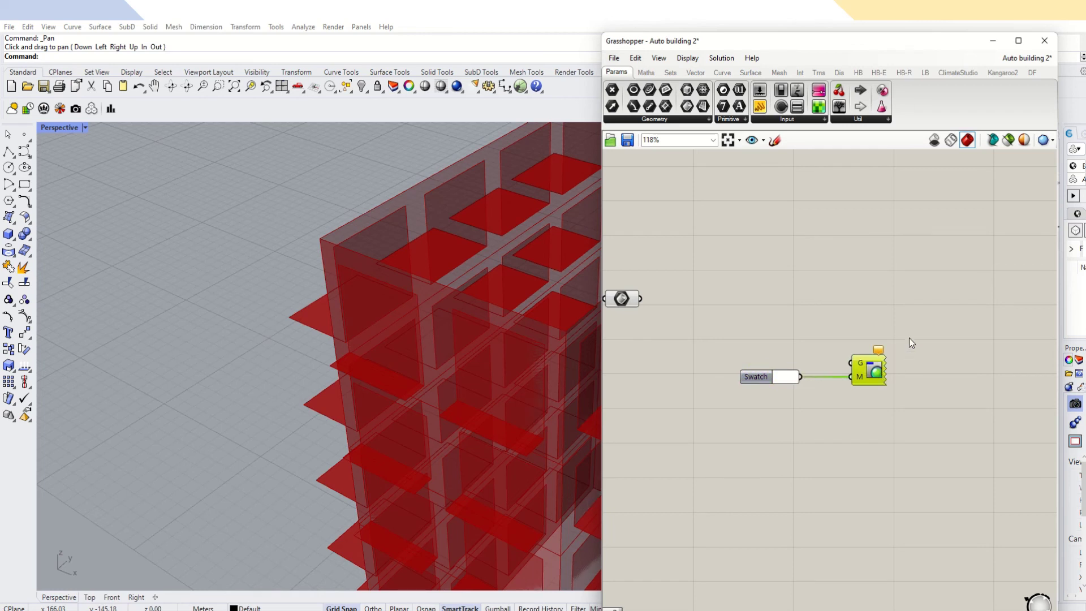
# Duplicate the swatch and Custom Preview pair twice and stack the two copies below the original.
pyautogui.moveTo(908, 338); pyautogui.dragTo(736, 404)
pyautogui.hotkey('ctrl', 'c')
pyautogui.hotkey('ctrl', 'v')
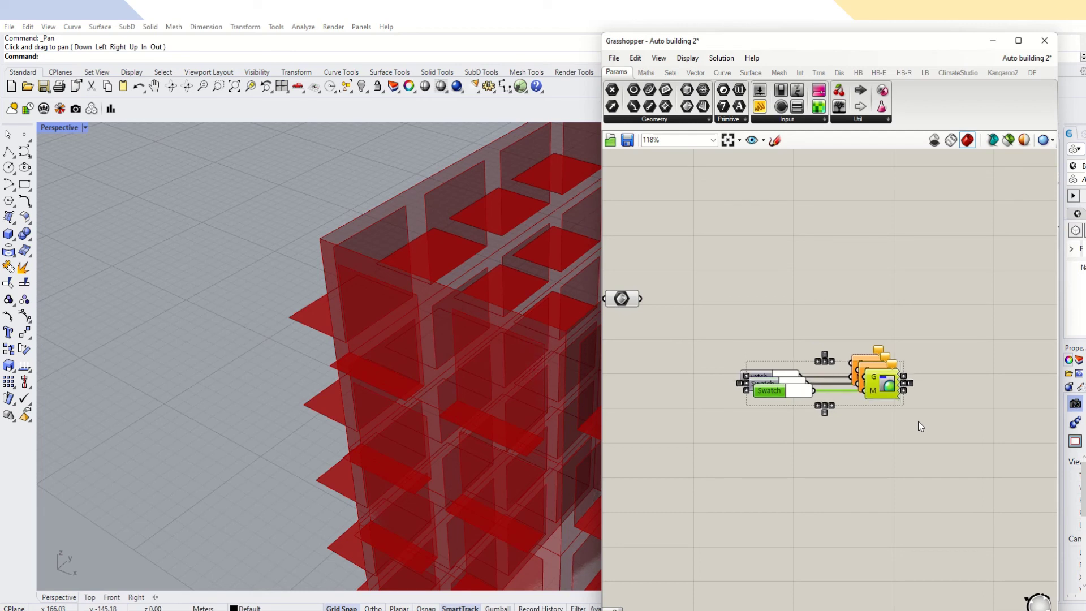
pyautogui.moveTo(874, 378); pyautogui.dragTo(856, 434)
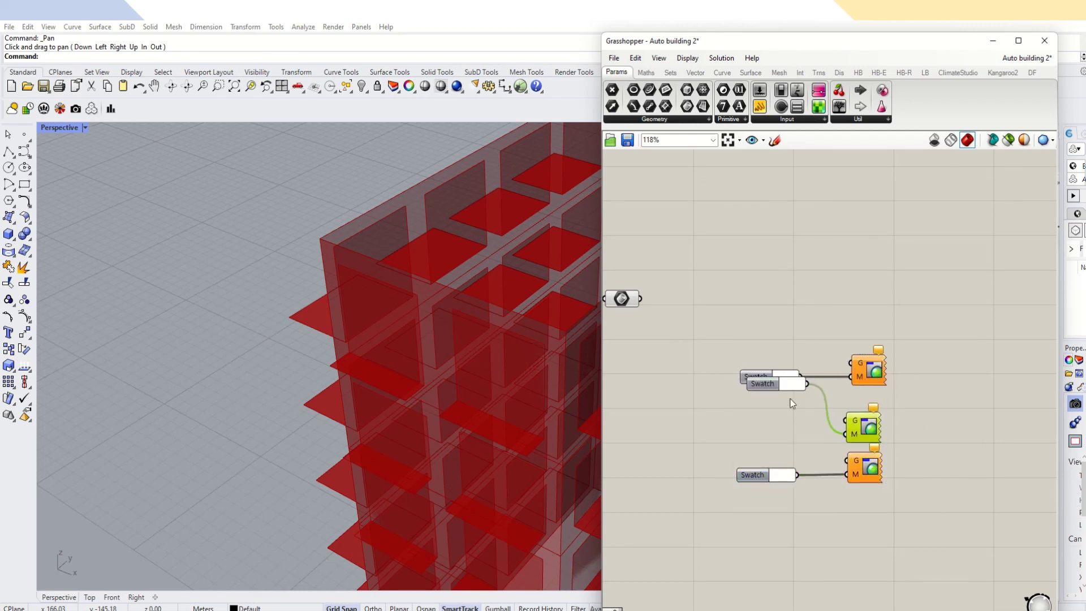
pyautogui.moveTo(790, 387); pyautogui.dragTo(779, 437)
# Set the middle swatch to a translucent blue with hue 230°, saturation 44, value 60 and alpha 38.
pyautogui.click(785, 436)
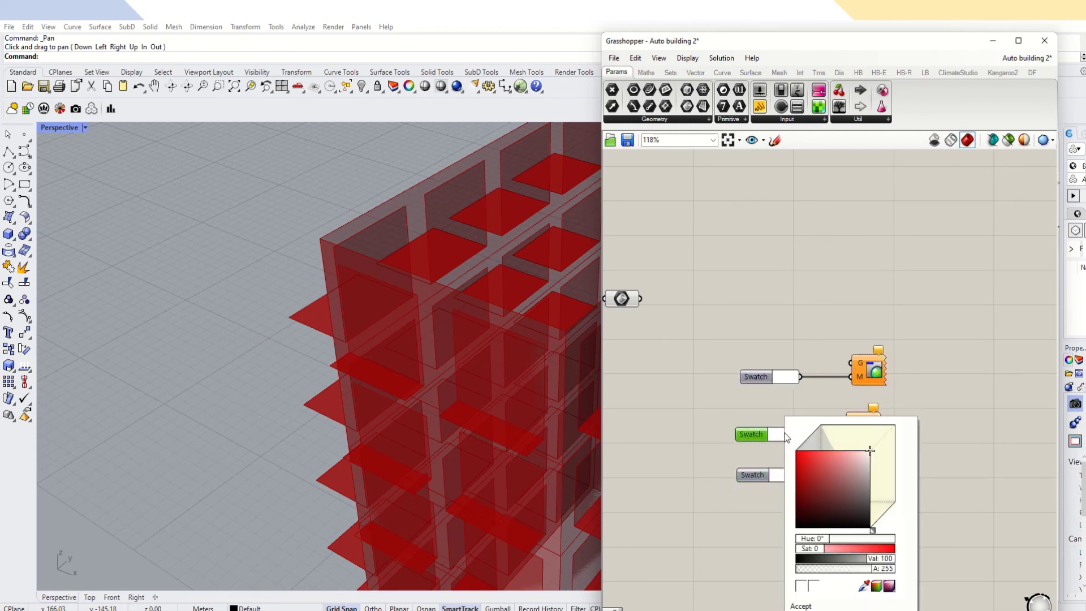
pyautogui.click(848, 465)
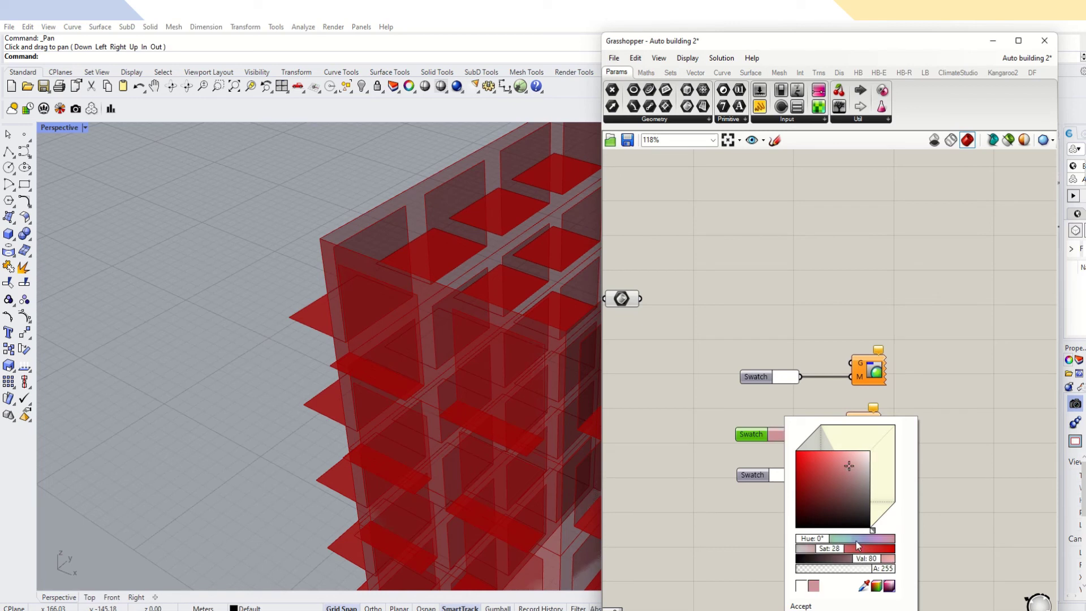
pyautogui.moveTo(820, 542); pyautogui.dragTo(814, 569)
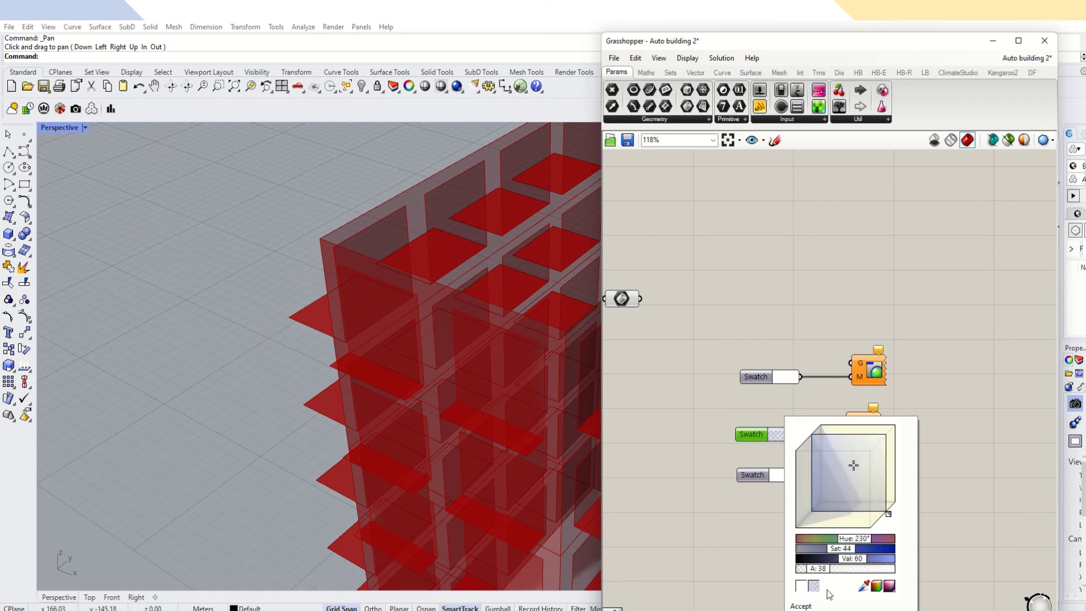
pyautogui.click(802, 606)
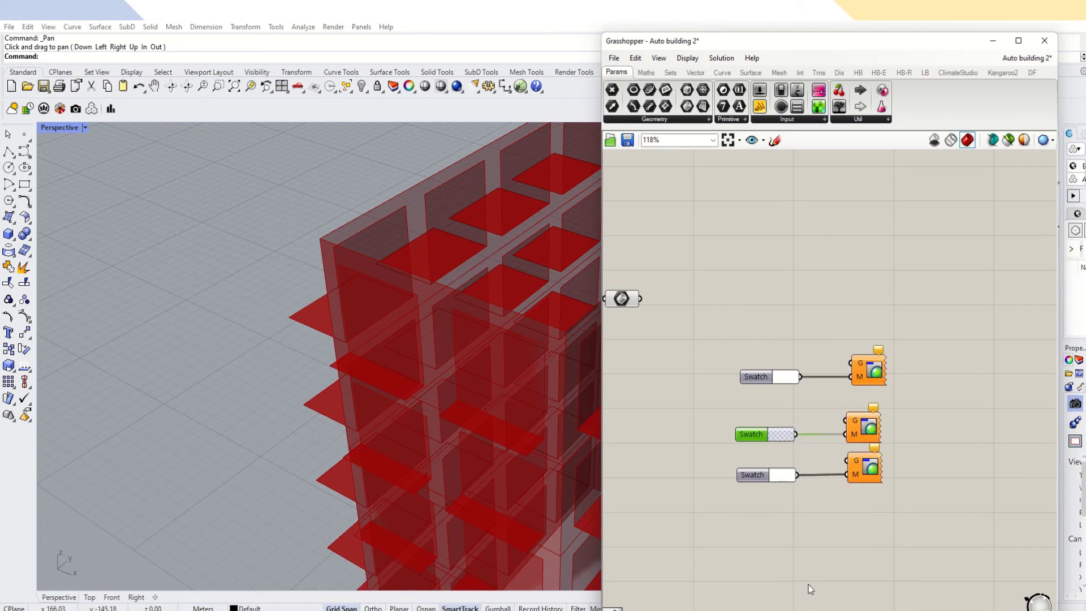
# Set the bottom swatch to an opaque olive with hue 62°, saturation 43 and value 59.
pyautogui.click(792, 434)
pyautogui.moveTo(856, 548); pyautogui.dragTo(844, 570)
pyautogui.click(790, 478)
pyautogui.click(832, 496)
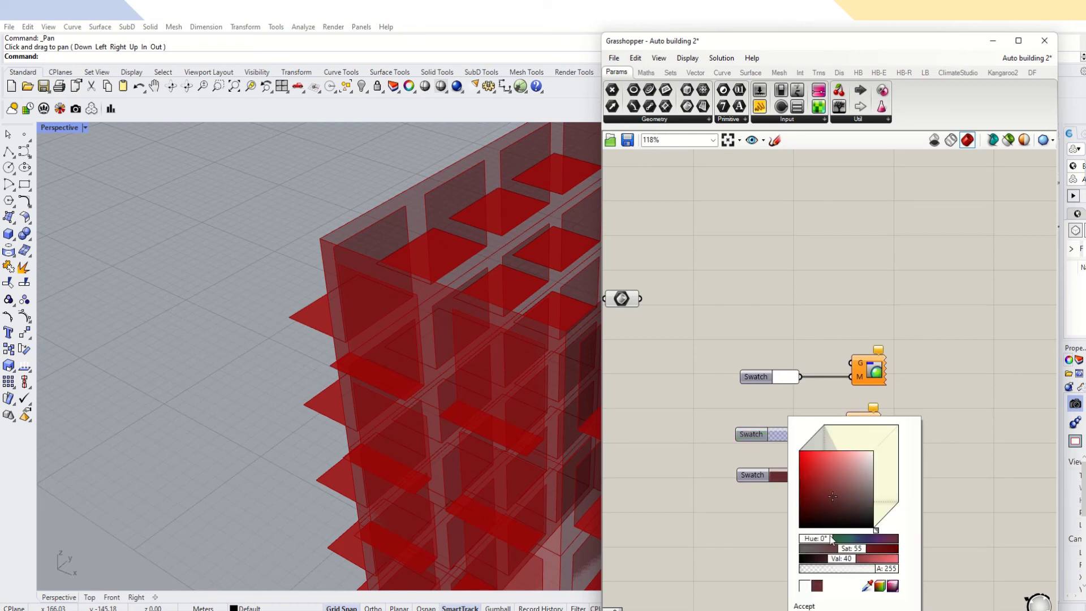
pyautogui.moveTo(832, 539); pyautogui.dragTo(877, 560)
pyautogui.click(843, 548)
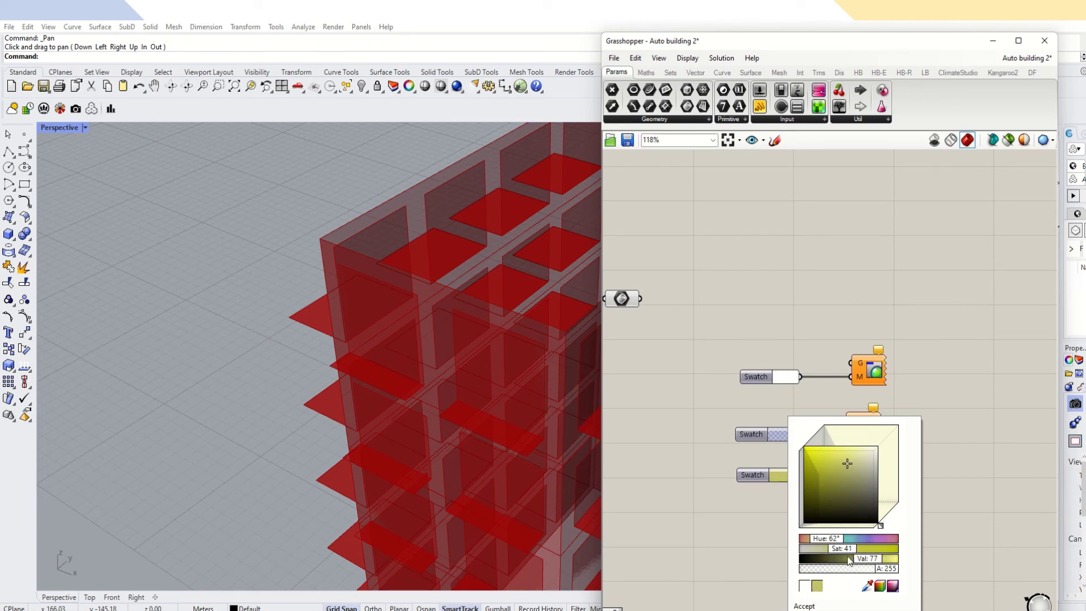
pyautogui.click(855, 558)
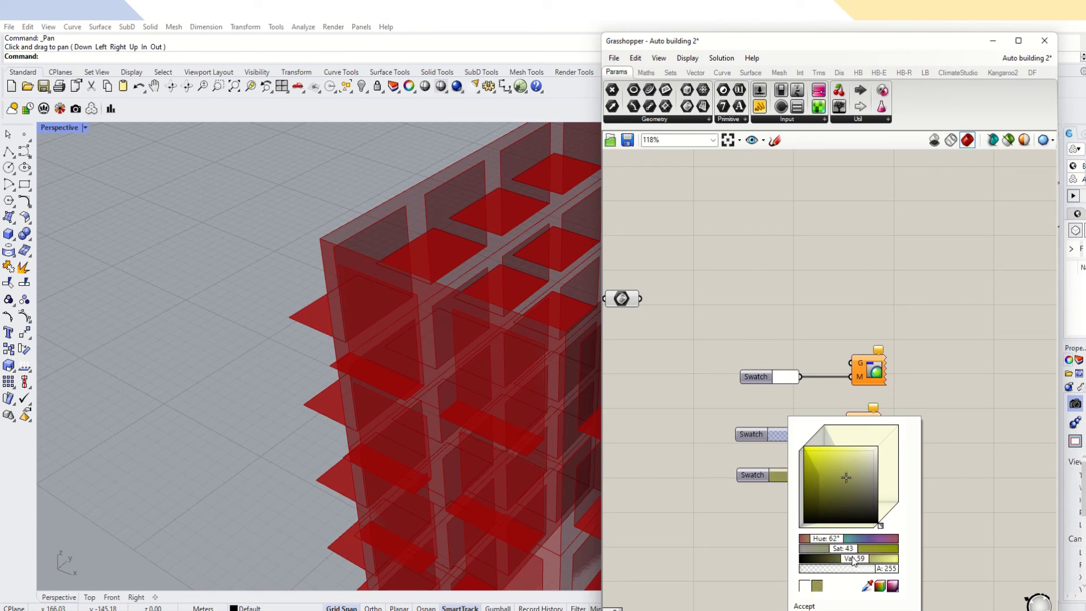
pyautogui.click(804, 606)
# Connect the facade wall frame geometry to the G input of the white swatch's Custom Preview.
pyautogui.scroll(-2, 904, 453)
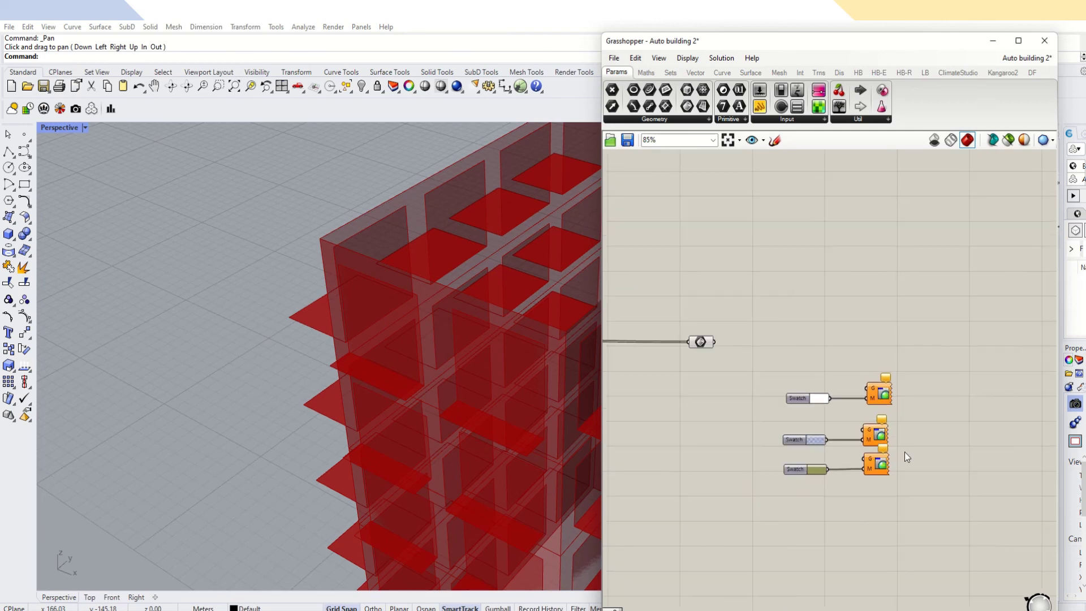
pyautogui.click(879, 392)
pyautogui.scroll(-5, 944, 428)
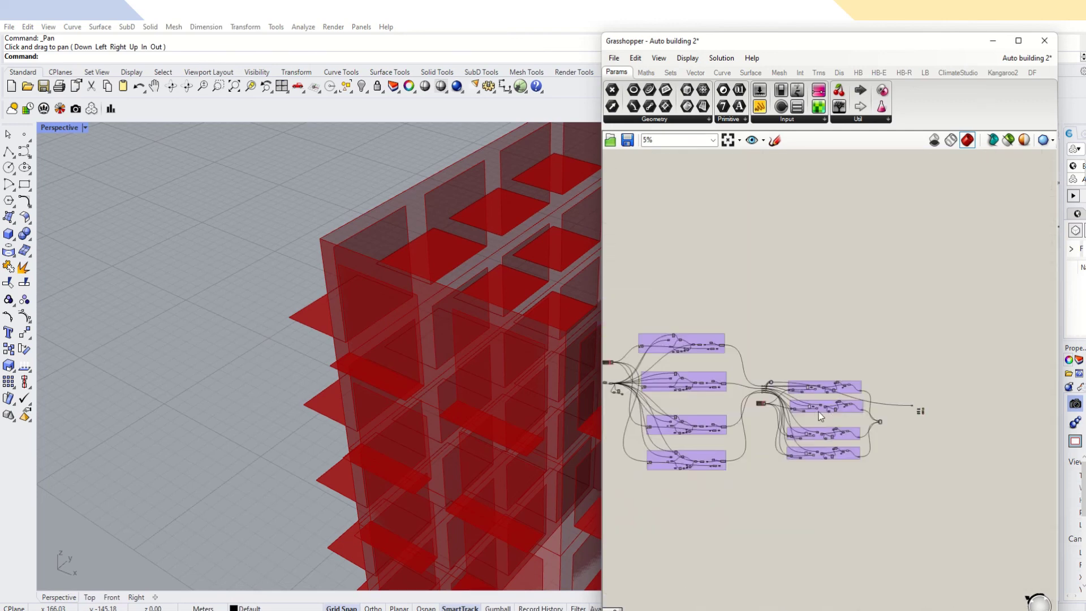
pyautogui.scroll(10, 678, 396)
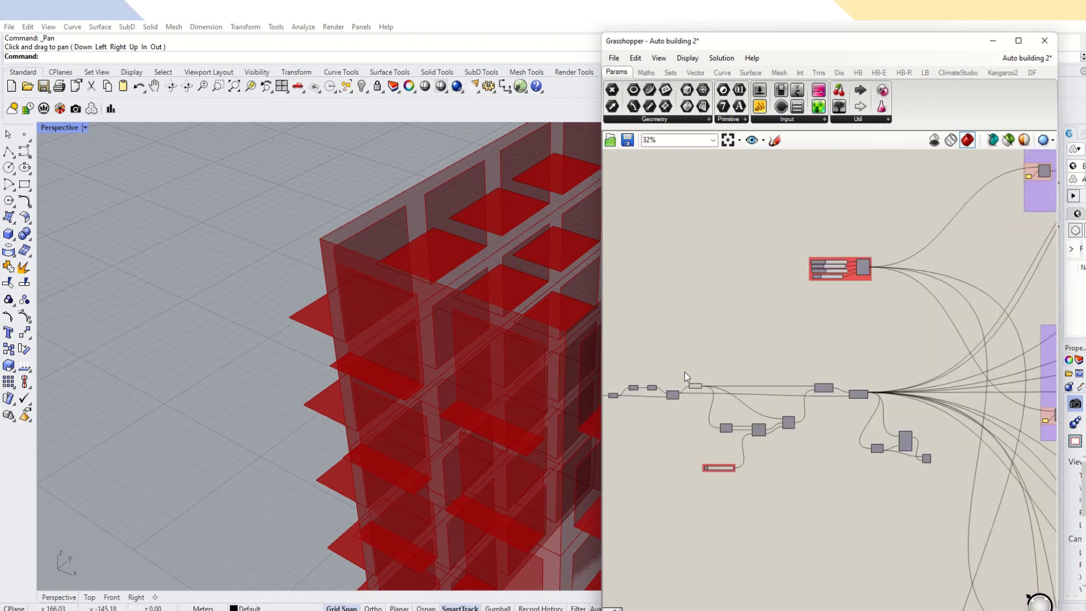
pyautogui.scroll(-10, 694, 428)
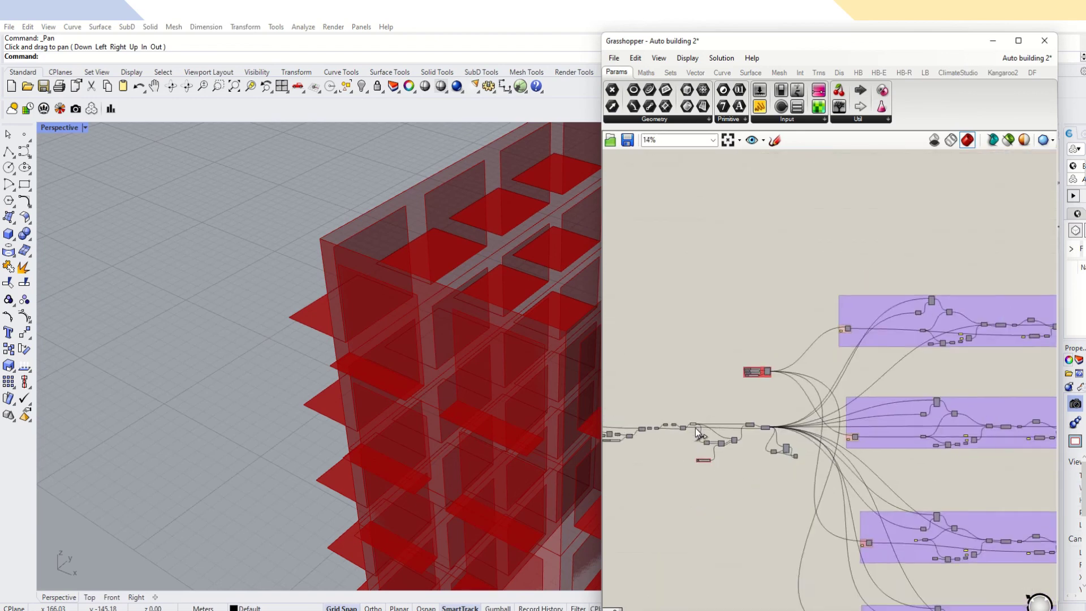
pyautogui.scroll(9, 980, 447)
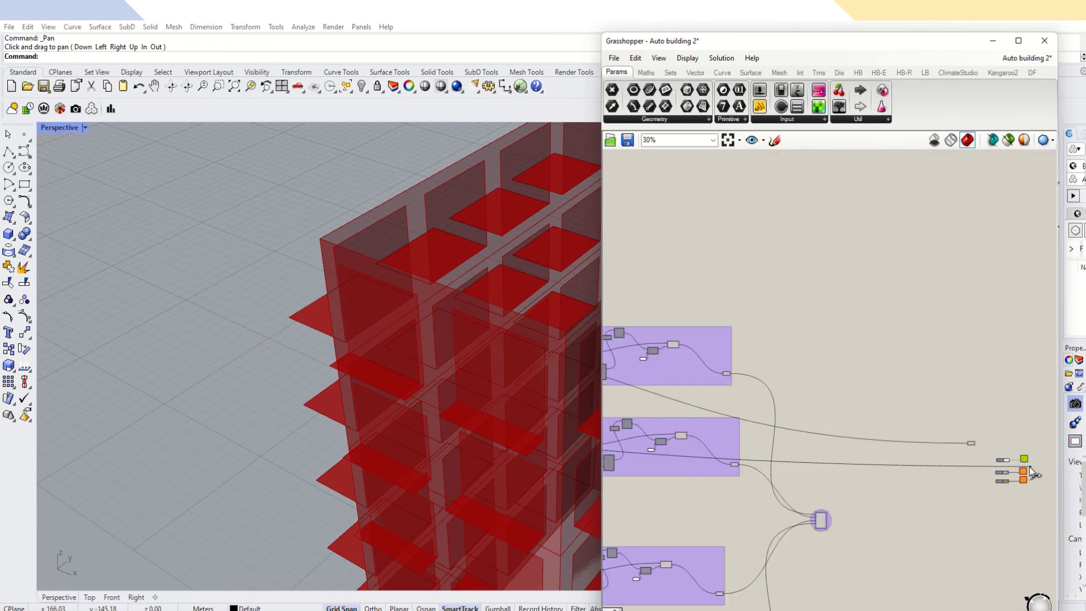
pyautogui.scroll(3, 1028, 467)
pyautogui.moveTo(1029, 466); pyautogui.dragTo(1004, 441)
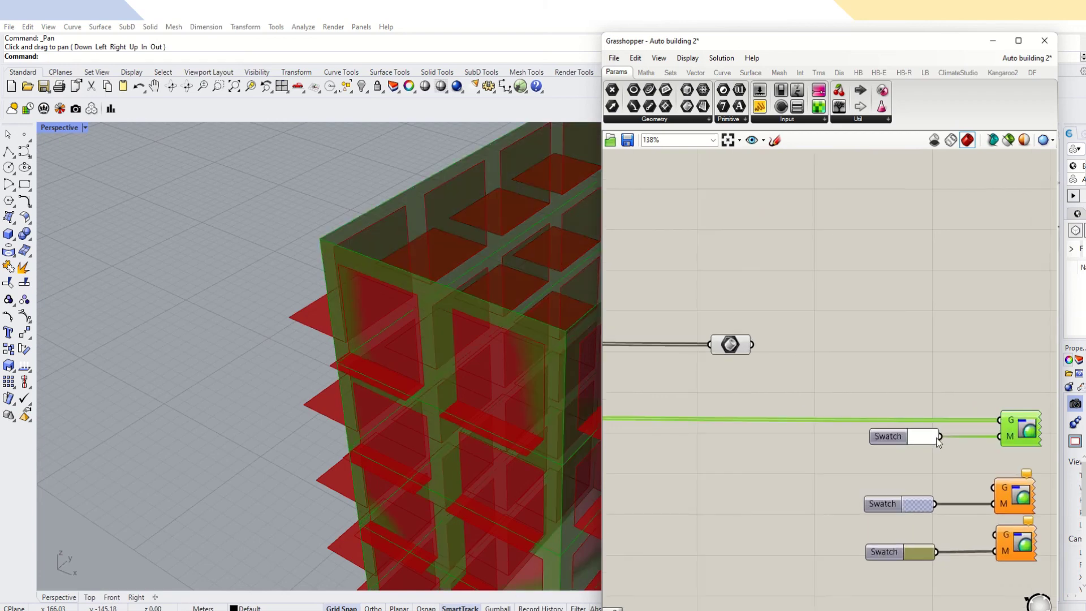
pyautogui.click(858, 468)
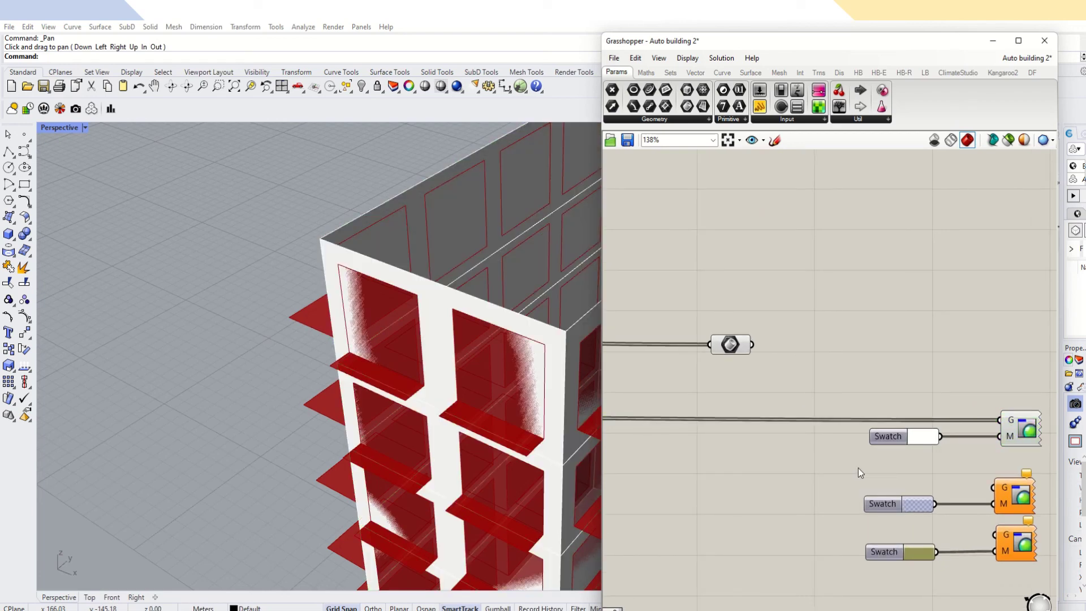
# Connect the window Brep parameter to the G input of the translucent blue swatch's Custom Preview.
pyautogui.scroll(-6, 736, 368)
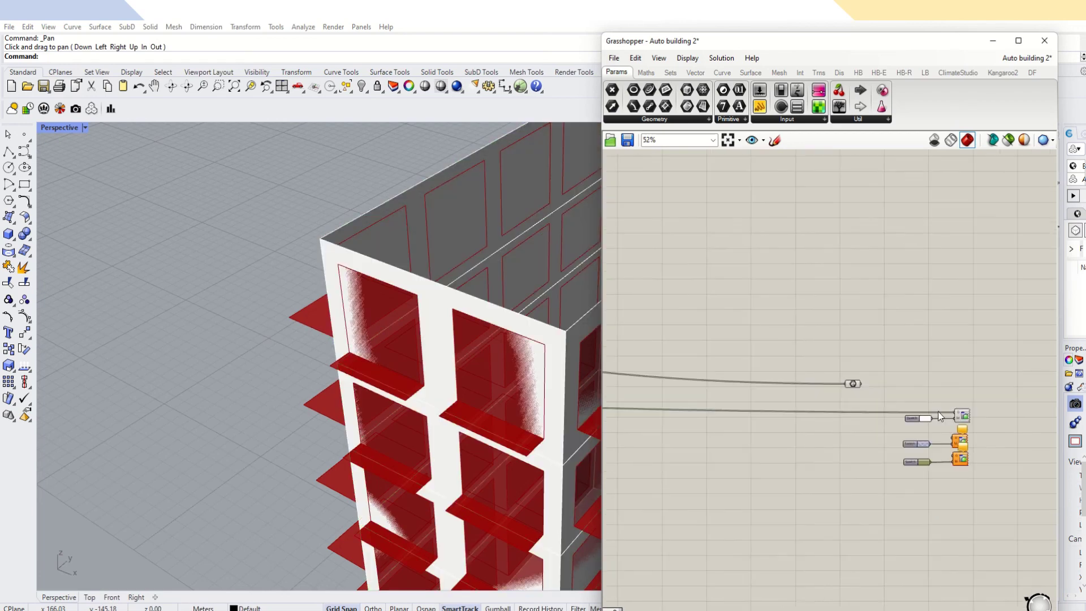
pyautogui.scroll(-2, 744, 385)
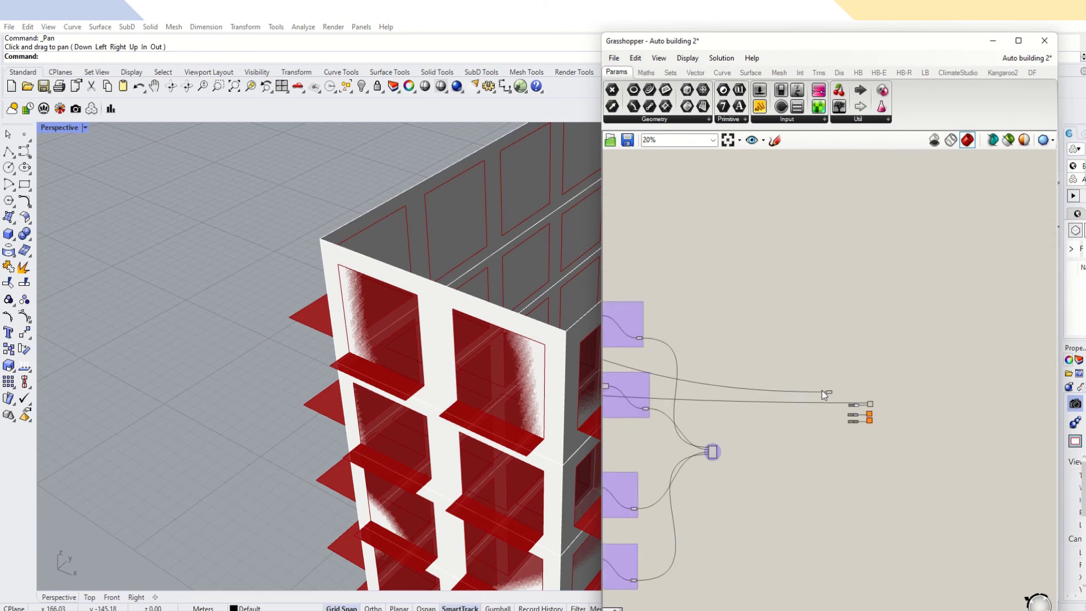
pyautogui.moveTo(823, 390); pyautogui.dragTo(1030, 388, button='right')
pyautogui.scroll(8, 1030, 388)
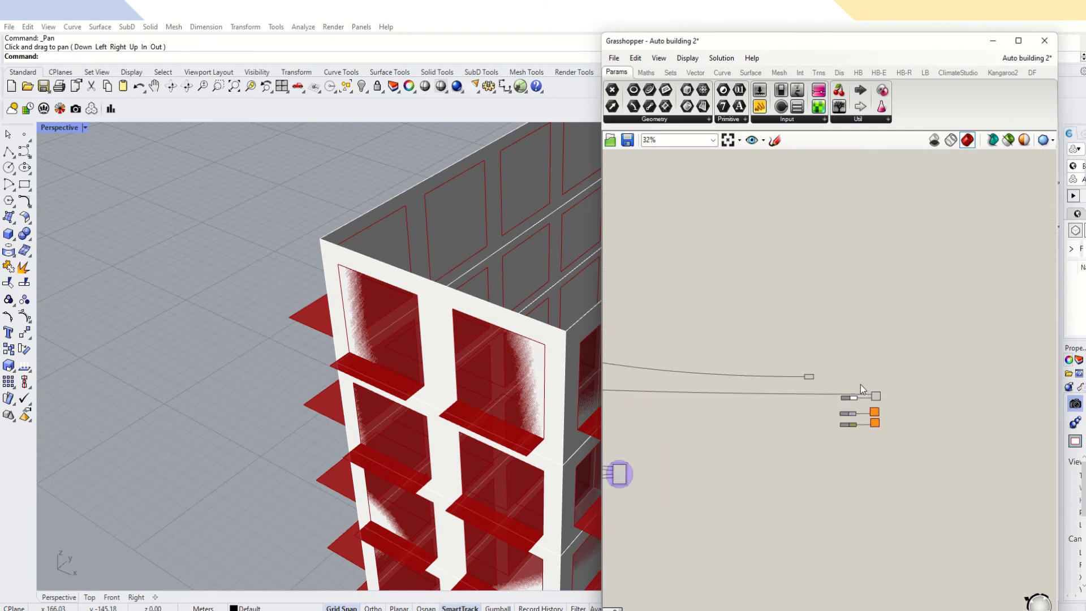
pyautogui.scroll(3, 803, 387)
pyautogui.click(776, 336)
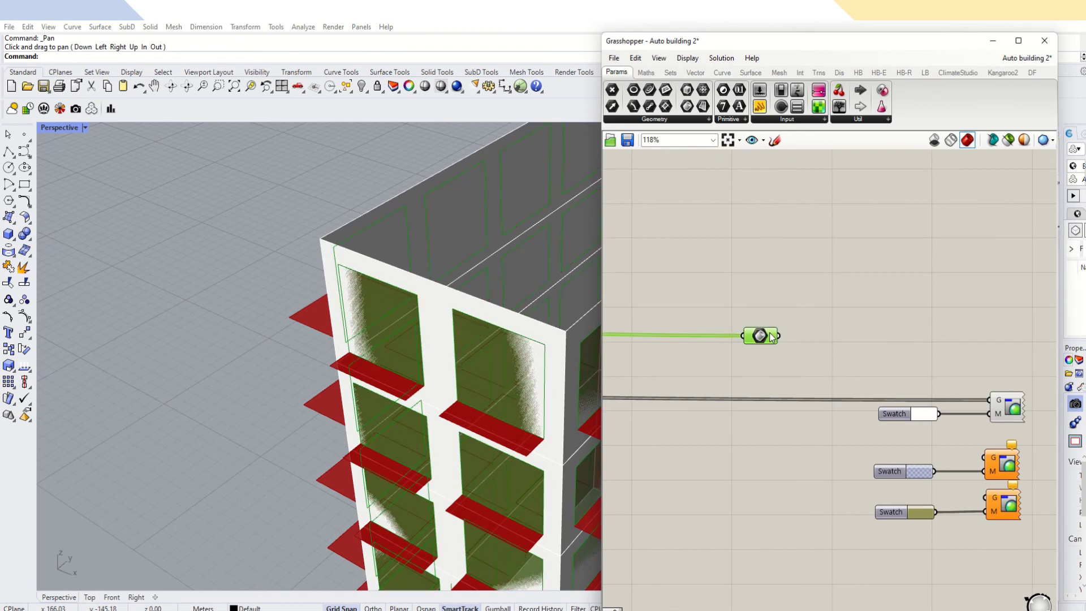
pyautogui.moveTo(780, 336); pyautogui.dragTo(984, 457)
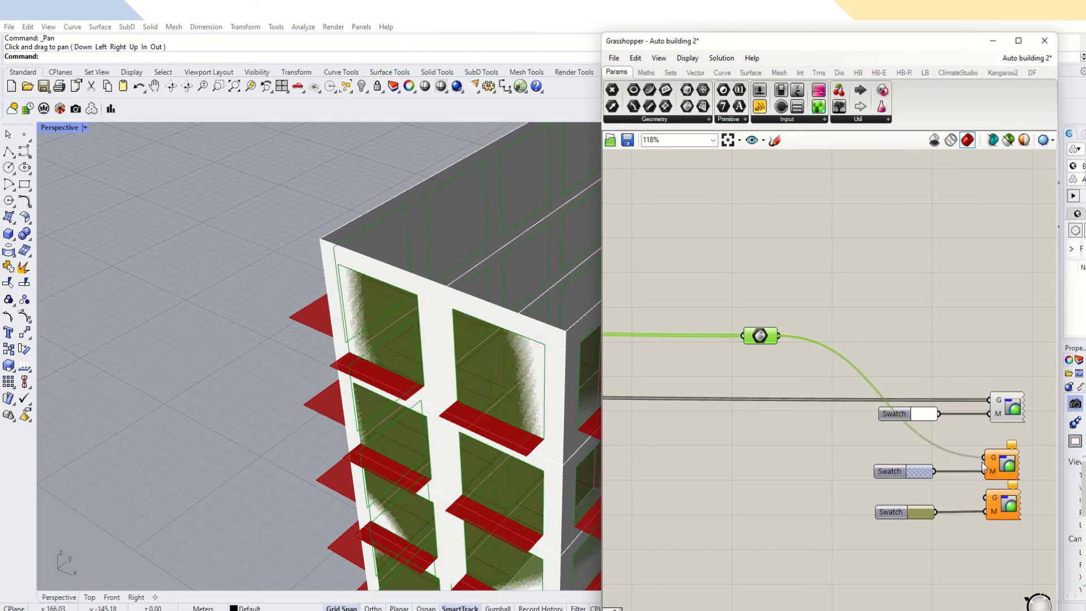
pyautogui.click(850, 450)
pyautogui.scroll(-2, 779, 449)
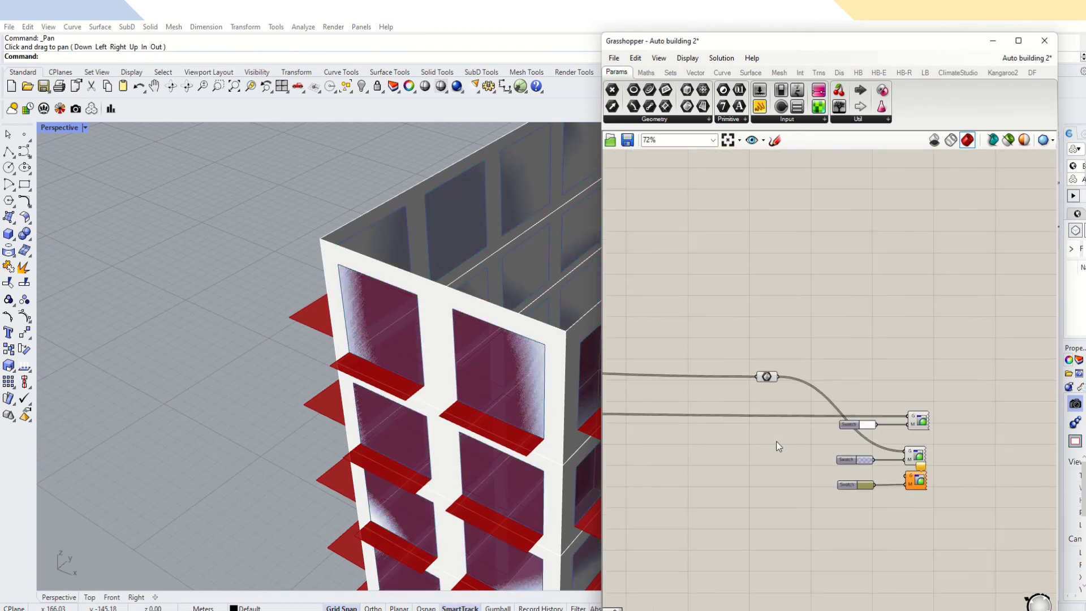
# Connect the Merge output of the four facade groups to the G input of the olive swatch's Custom Preview.
pyautogui.scroll(-1, 819, 470)
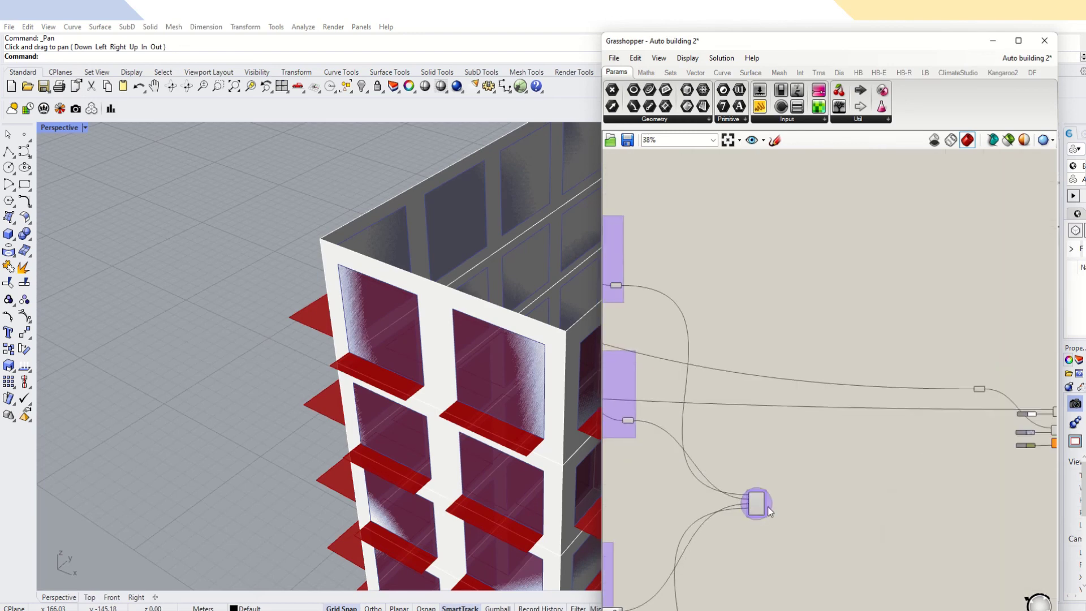
pyautogui.moveTo(760, 500); pyautogui.dragTo(914, 438)
pyautogui.scroll(-9, 769, 474)
pyautogui.scroll(8, 905, 453)
pyautogui.click(921, 489)
pyautogui.scroll(-5, 481, 283)
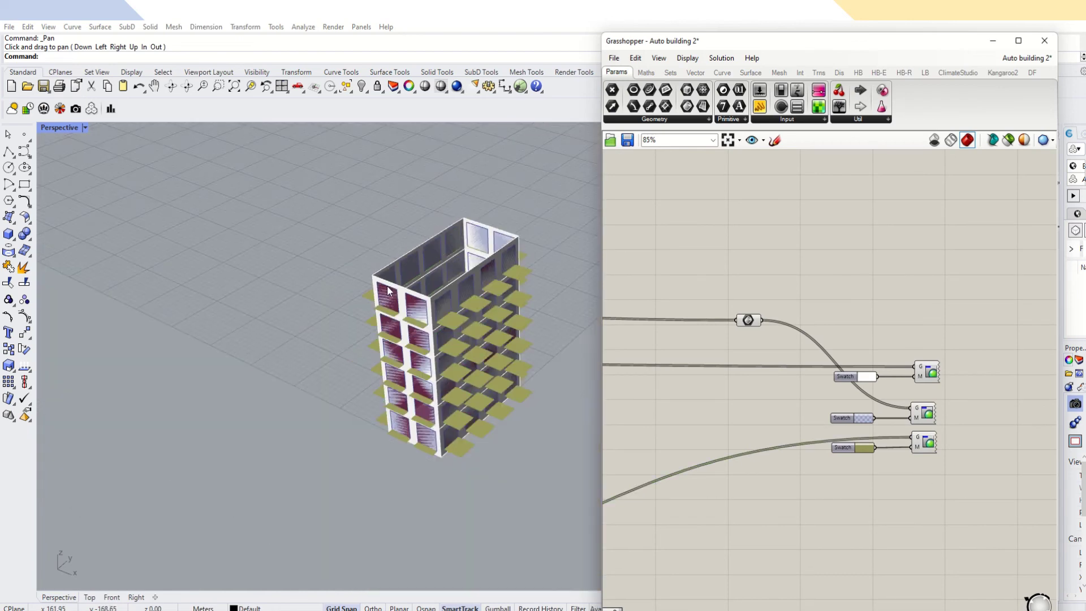
# Examine the coloured walls, windows and shading panels from all sides of the building.
pyautogui.moveTo(481, 283); pyautogui.dragTo(491, 286, button='right')
pyautogui.scroll(3, 491, 285)
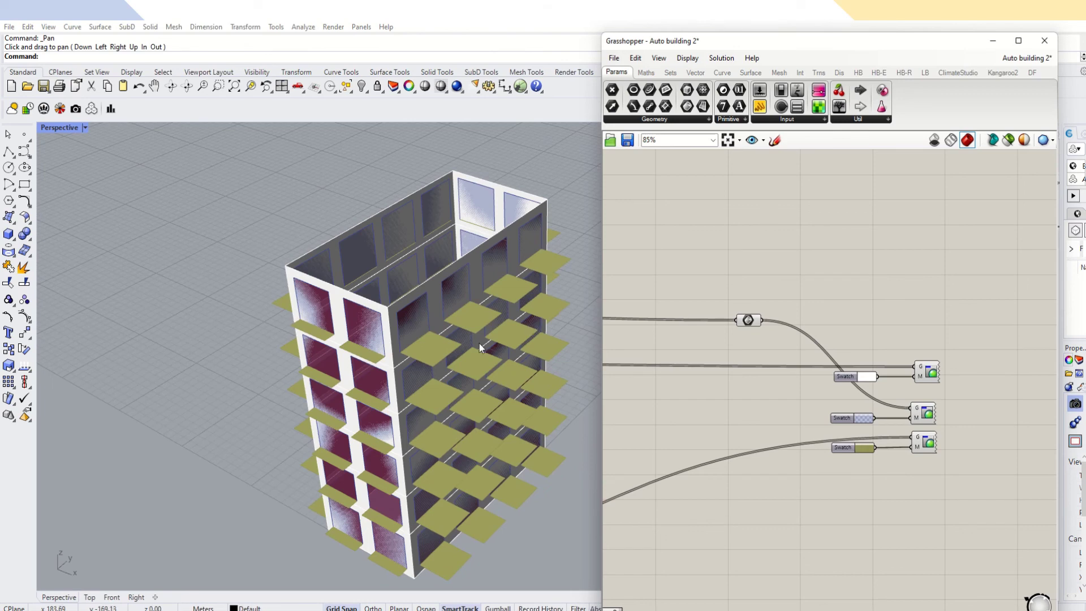
pyautogui.scroll(-3, 480, 344)
pyautogui.moveTo(480, 344); pyautogui.dragTo(493, 341, button='right')
pyautogui.scroll(4, 493, 341)
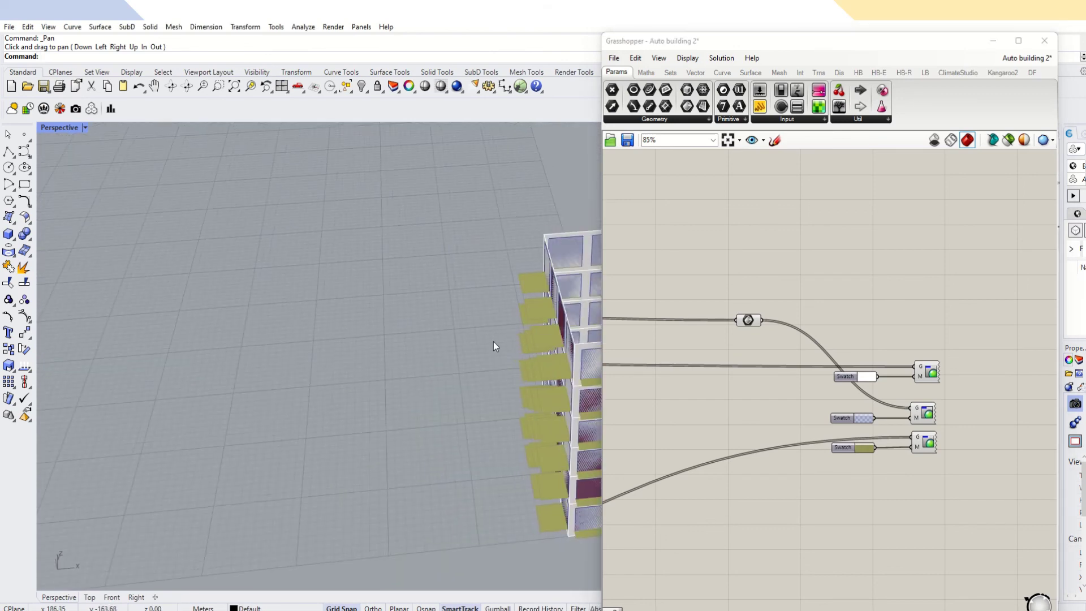
pyautogui.scroll(-4, 493, 341)
pyautogui.moveTo(420, 354); pyautogui.dragTo(562, 348, button='right')
pyautogui.scroll(5, 573, 351)
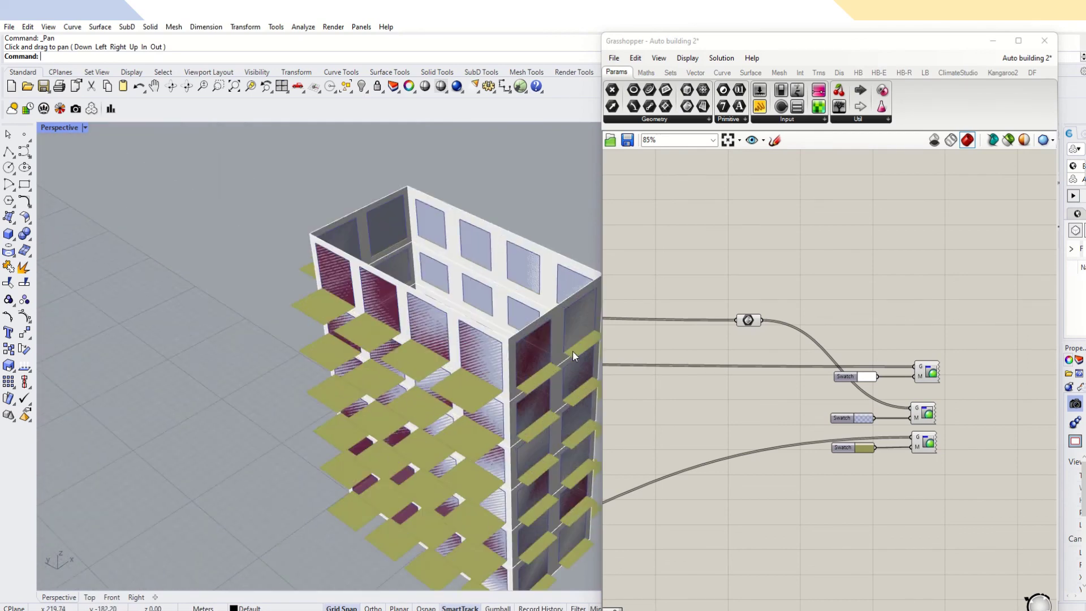
pyautogui.scroll(-2, 530, 368)
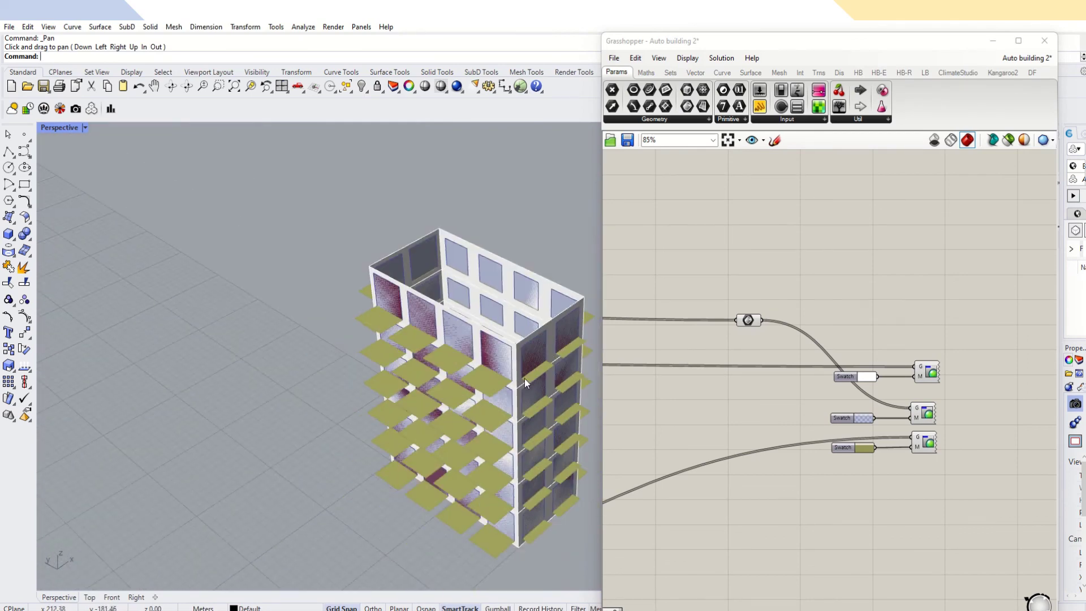
pyautogui.moveTo(427, 399); pyautogui.dragTo(481, 354, button='right')
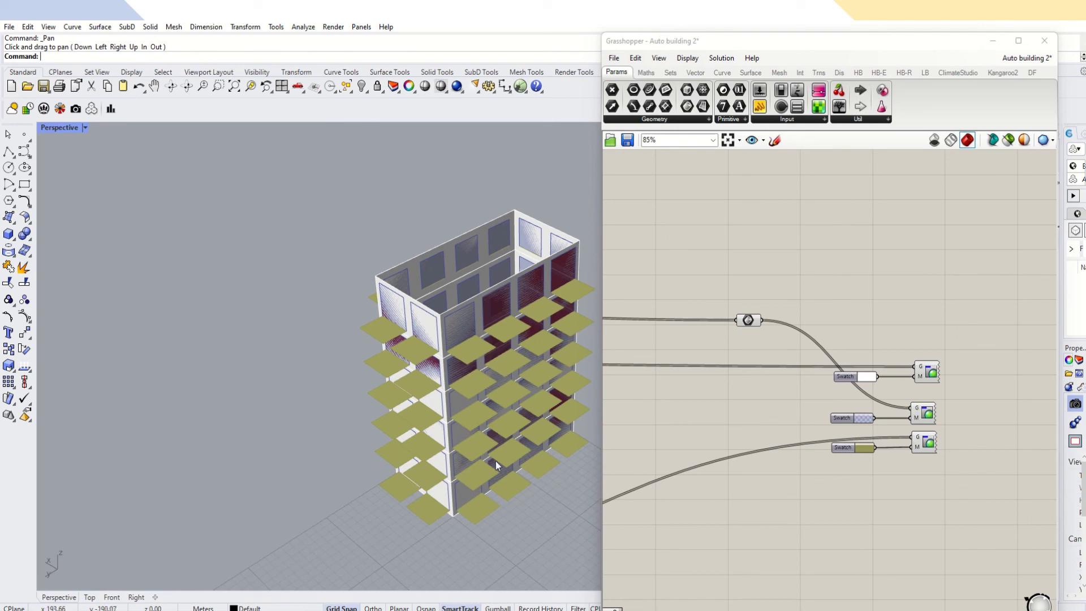
pyautogui.scroll(-5, 776, 453)
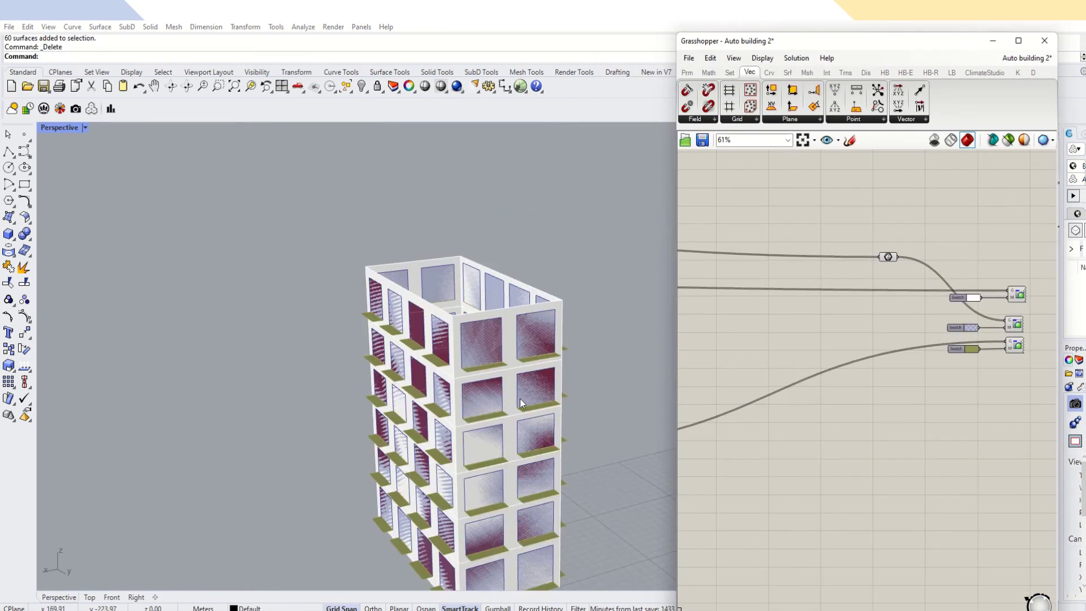
# Insert a Reverse vector component between Unit Z and the Dot Product's B input in the first facade group.
pyautogui.scroll(-3, 820, 368)
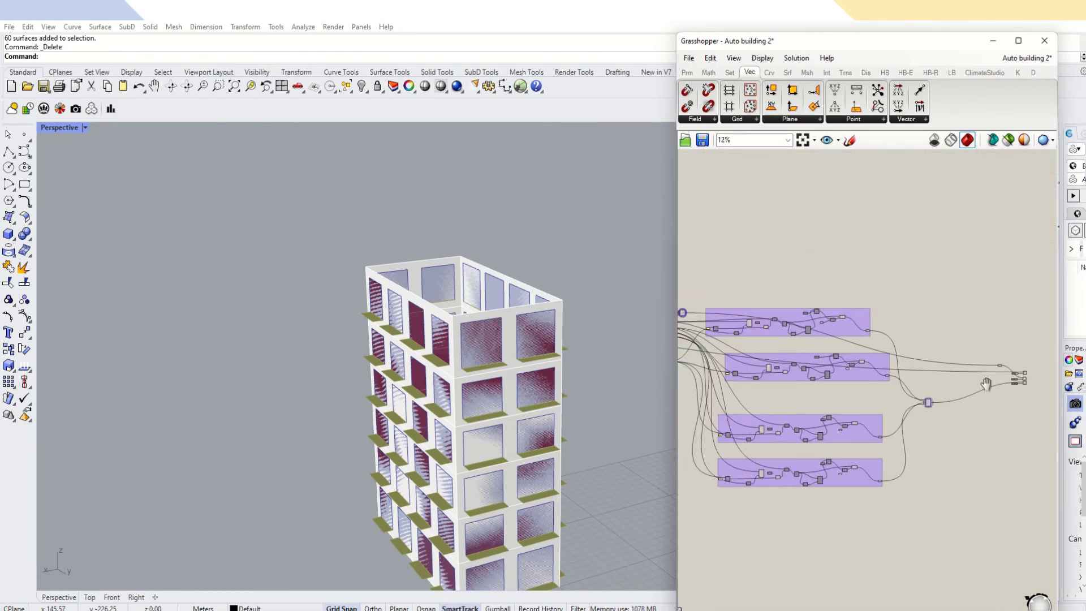
pyautogui.scroll(6, 718, 282)
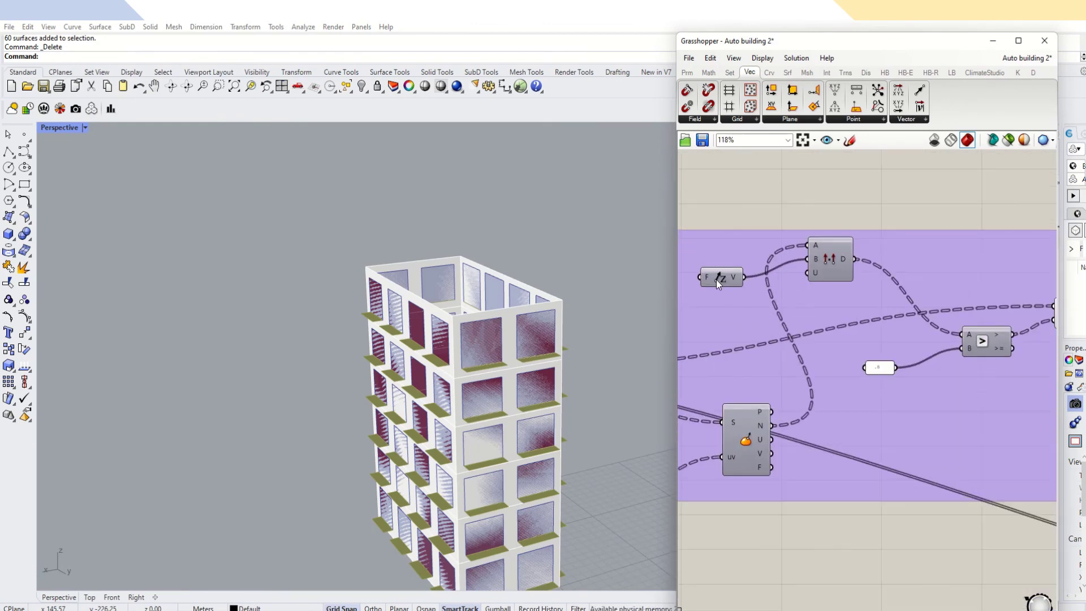
pyautogui.click(716, 280)
pyautogui.click(906, 120)
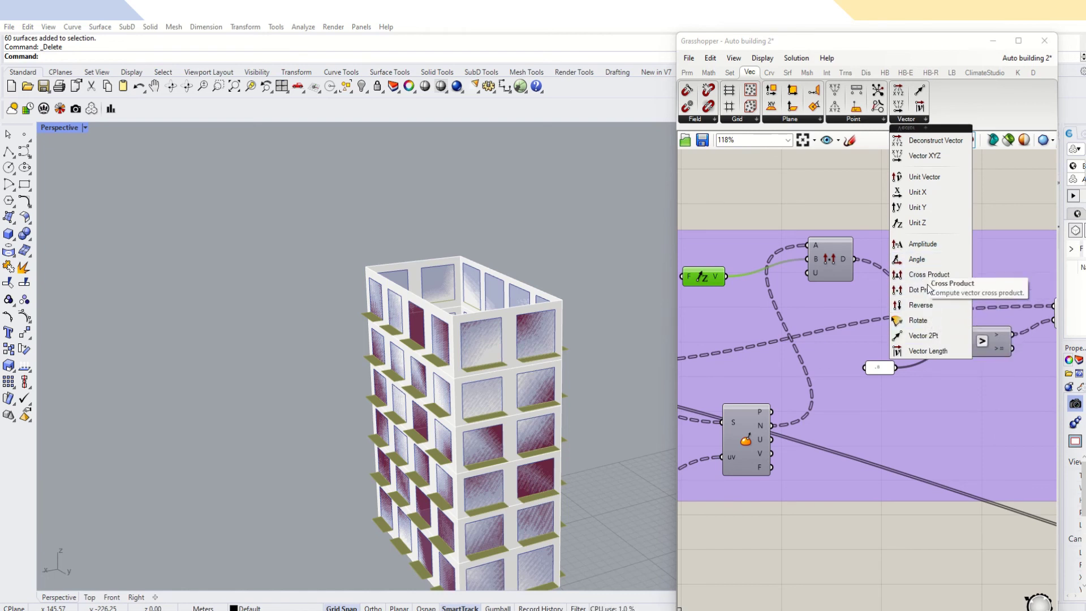
pyautogui.moveTo(926, 351); pyautogui.dragTo(715, 244)
pyautogui.scroll(2, 731, 246)
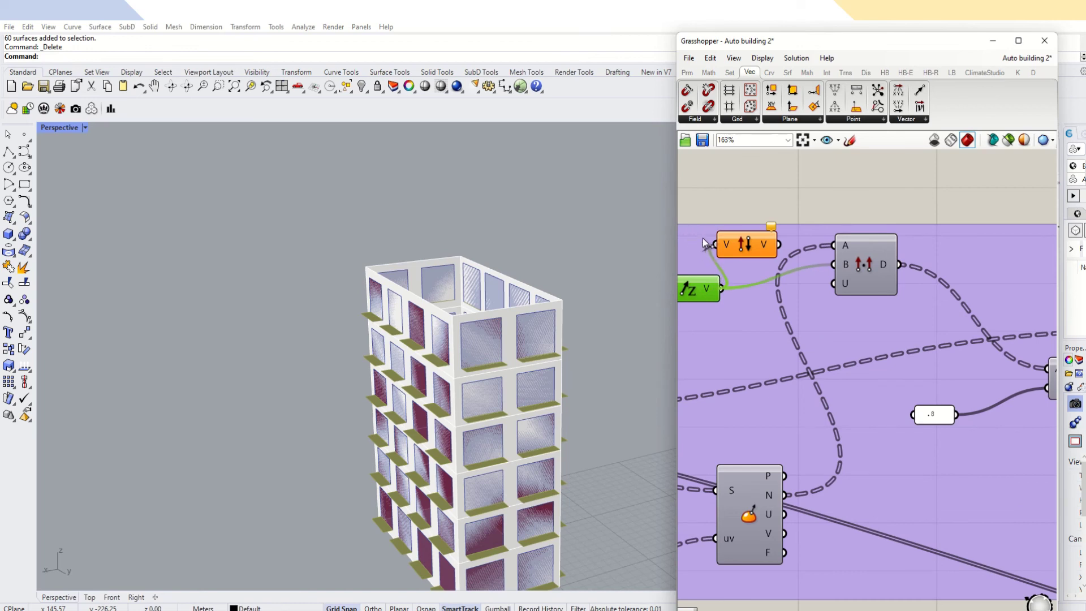
pyautogui.moveTo(835, 273); pyautogui.dragTo(804, 280)
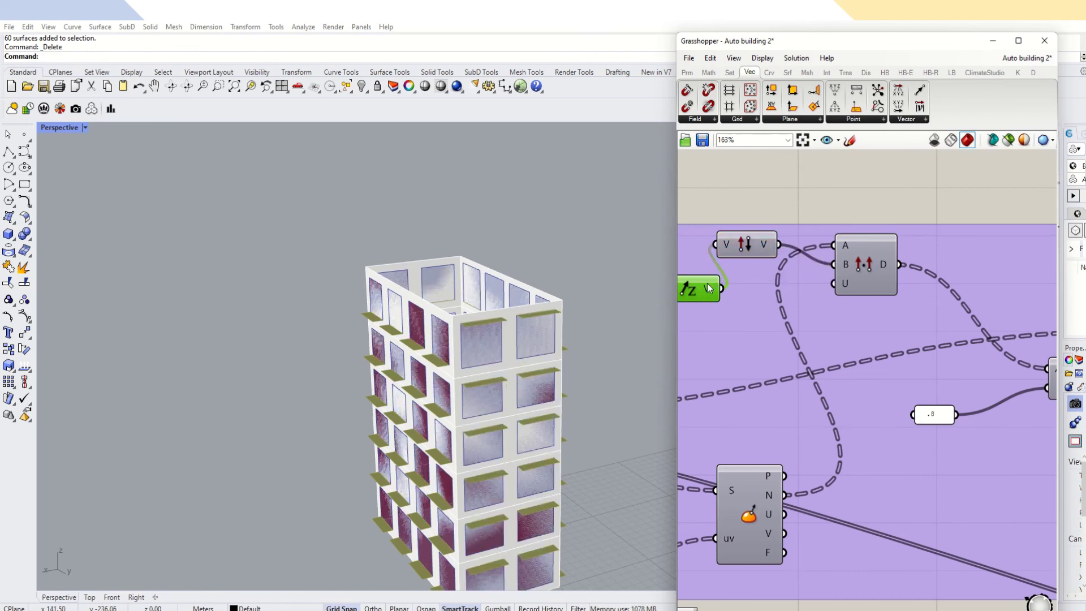
# Add a Reverse component in the next facade group and route its Unit Z vector through it into the Dot Product's B input.
pyautogui.scroll(-4, 846, 229)
pyautogui.scroll(3, 856, 334)
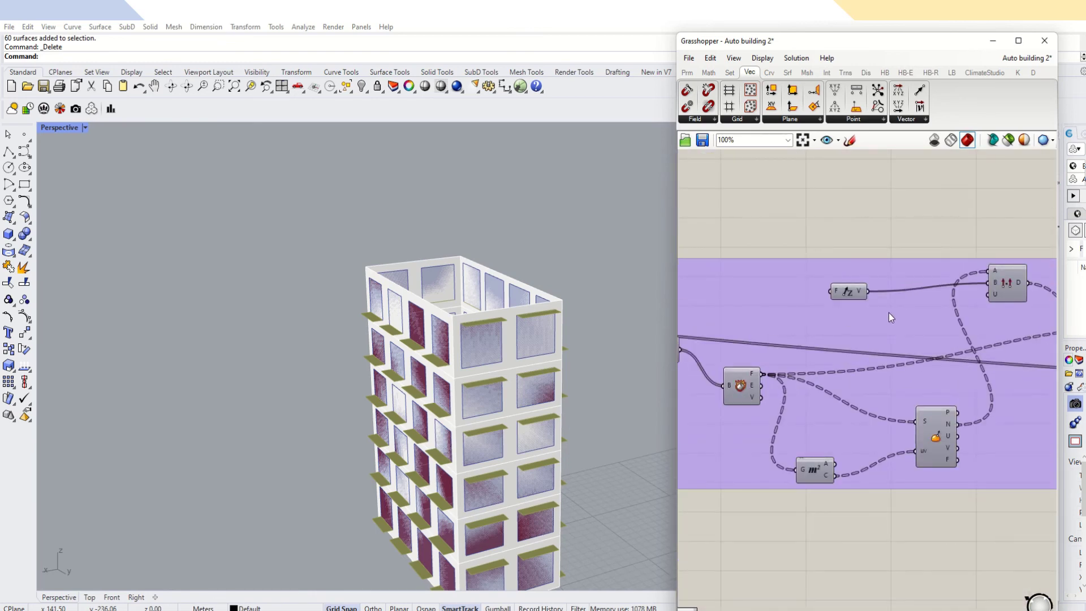
pyautogui.click(925, 119)
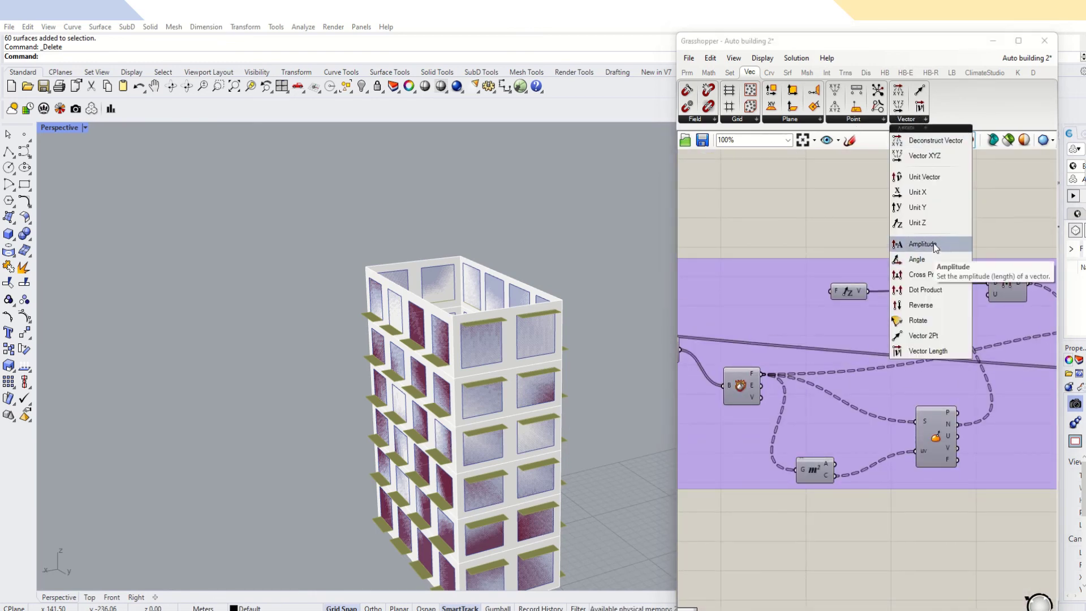
pyautogui.click(925, 321)
pyautogui.click(916, 259)
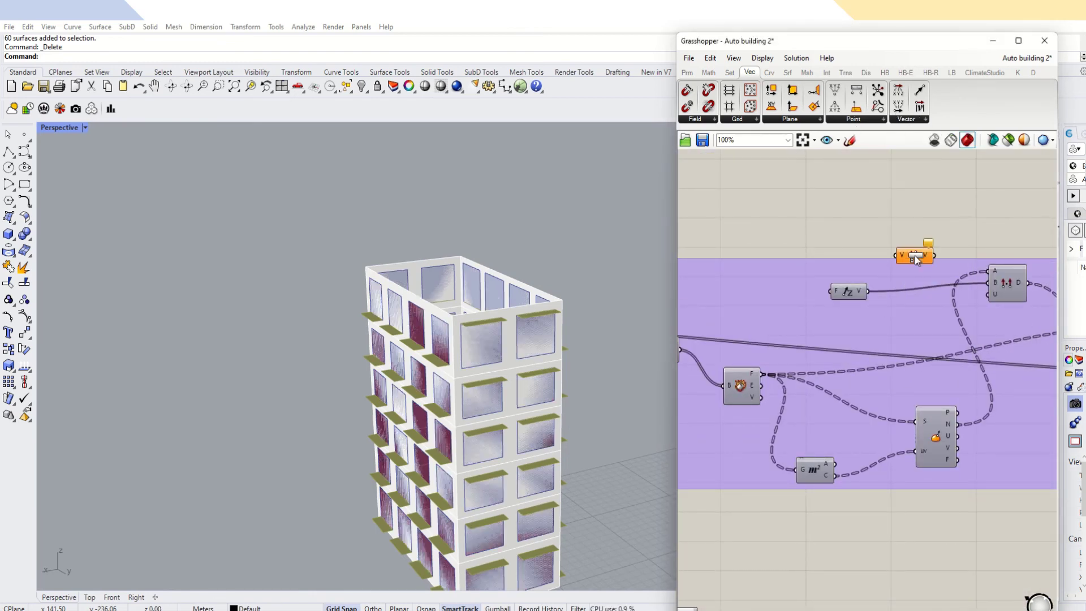
pyautogui.moveTo(869, 291); pyautogui.dragTo(896, 255)
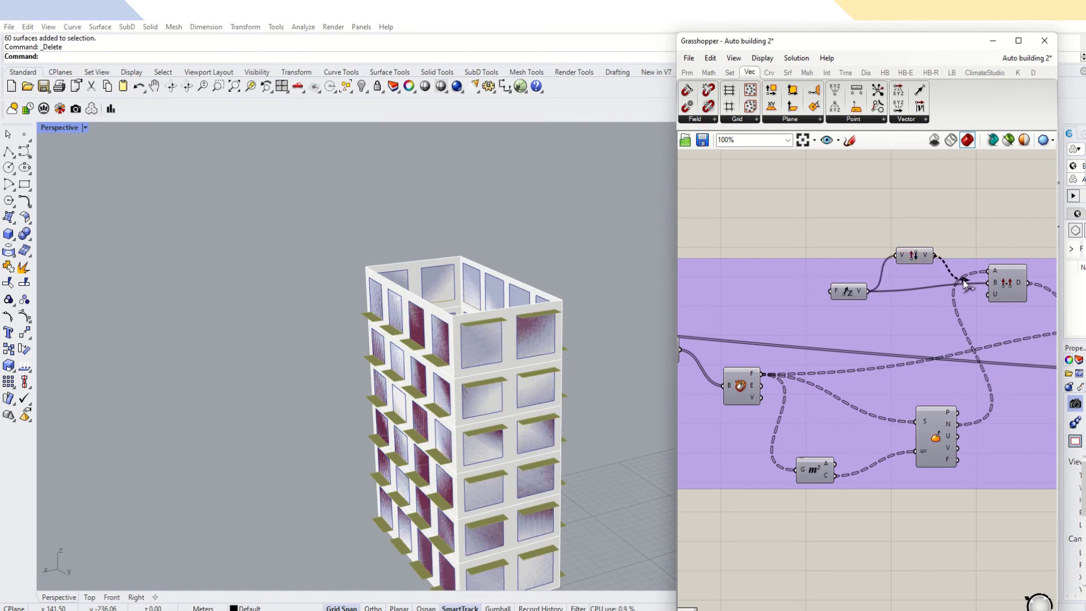
pyautogui.moveTo(965, 285); pyautogui.dragTo(988, 271)
# Insert a Reverse component in the third facade group and route its Unit Z vector through it into the Dot Product's B input.
pyautogui.scroll(-4, 853, 232)
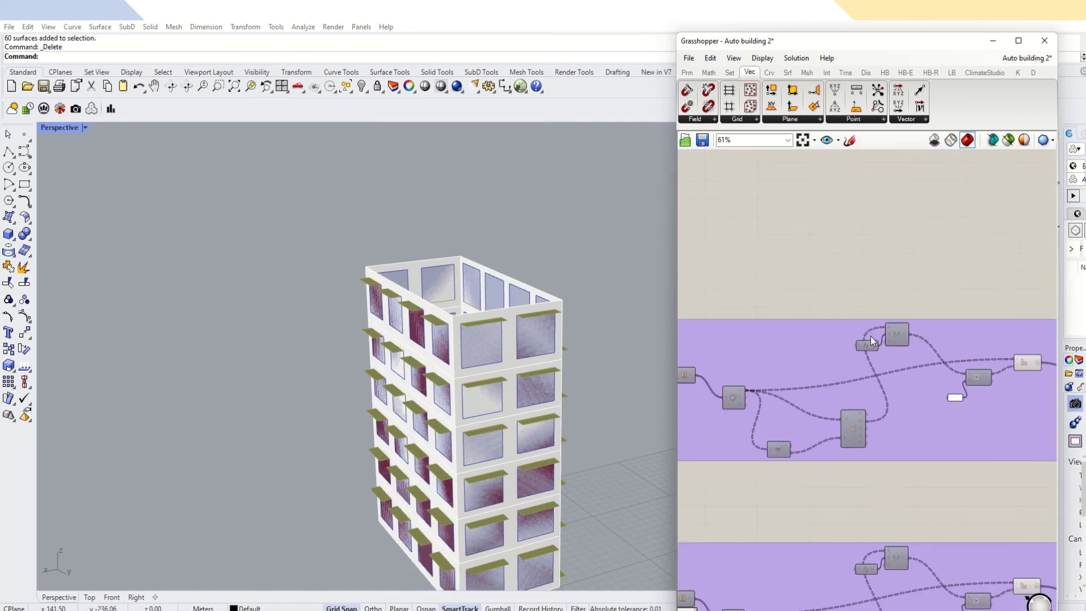
pyautogui.moveTo(871, 340); pyautogui.dragTo(808, 331)
pyautogui.click(914, 120)
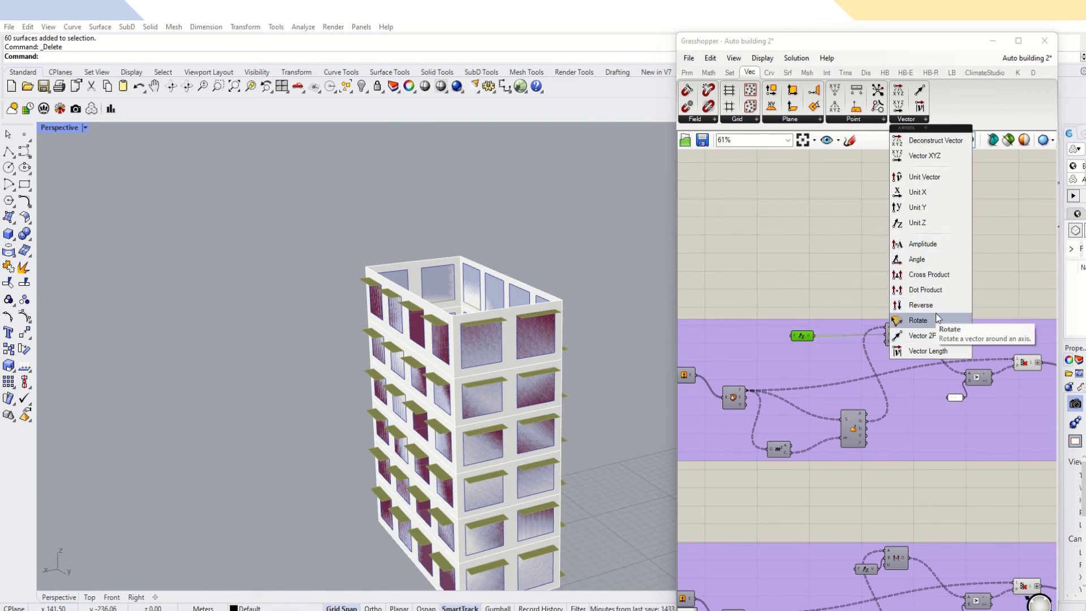
pyautogui.click(921, 305)
pyautogui.scroll(3, 823, 337)
pyautogui.click(859, 337)
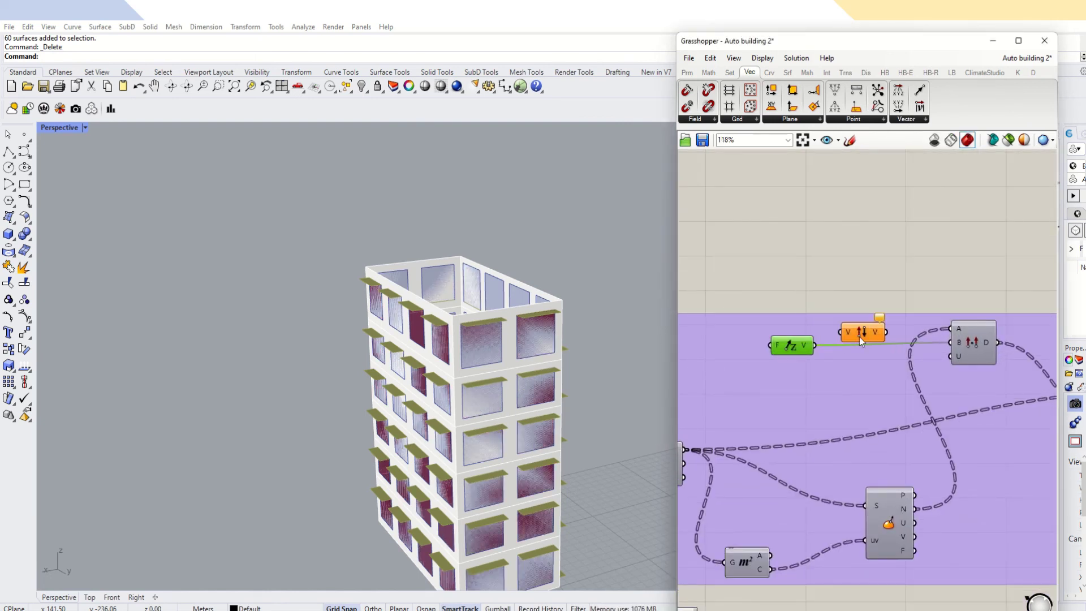
pyautogui.moveTo(842, 336); pyautogui.dragTo(840, 333)
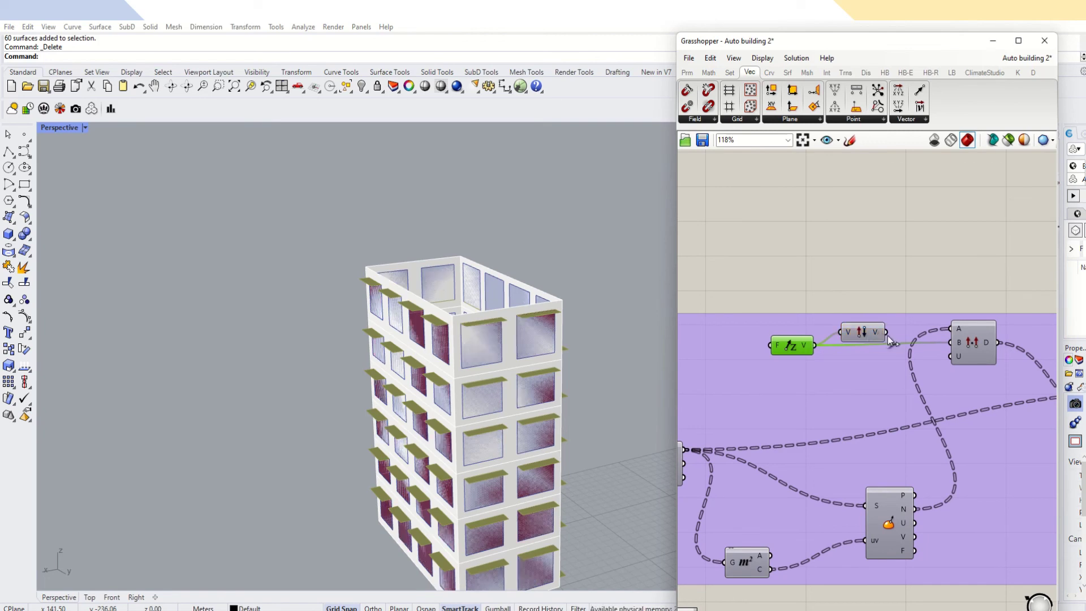
# Add a Reverse component between Unit Z and the Dot Product's B input in the fourth, lowest facade group.
pyautogui.scroll(-6, 815, 270)
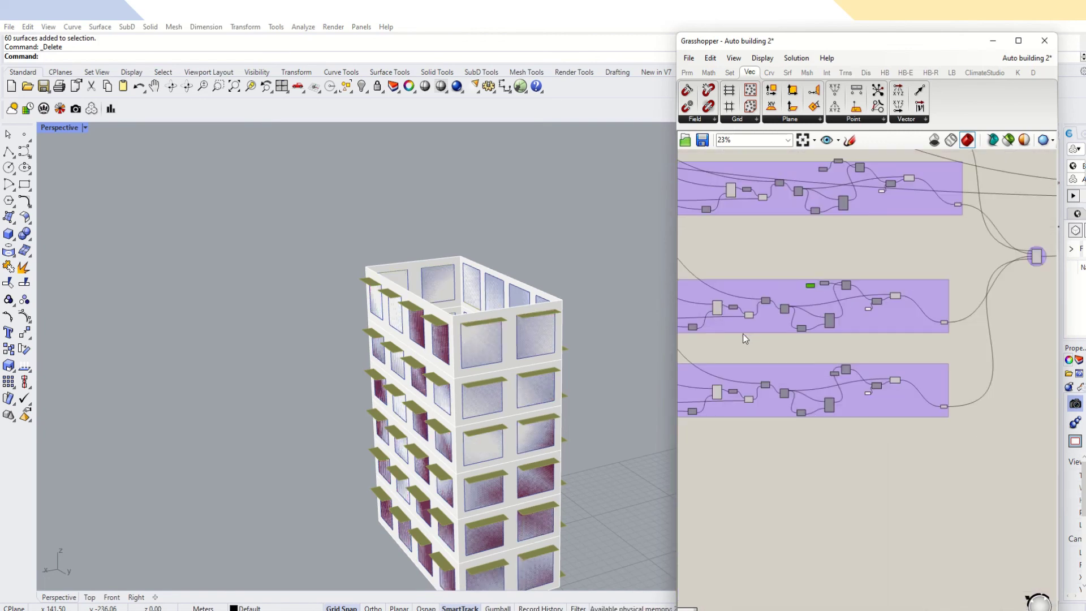
pyautogui.scroll(6, 788, 342)
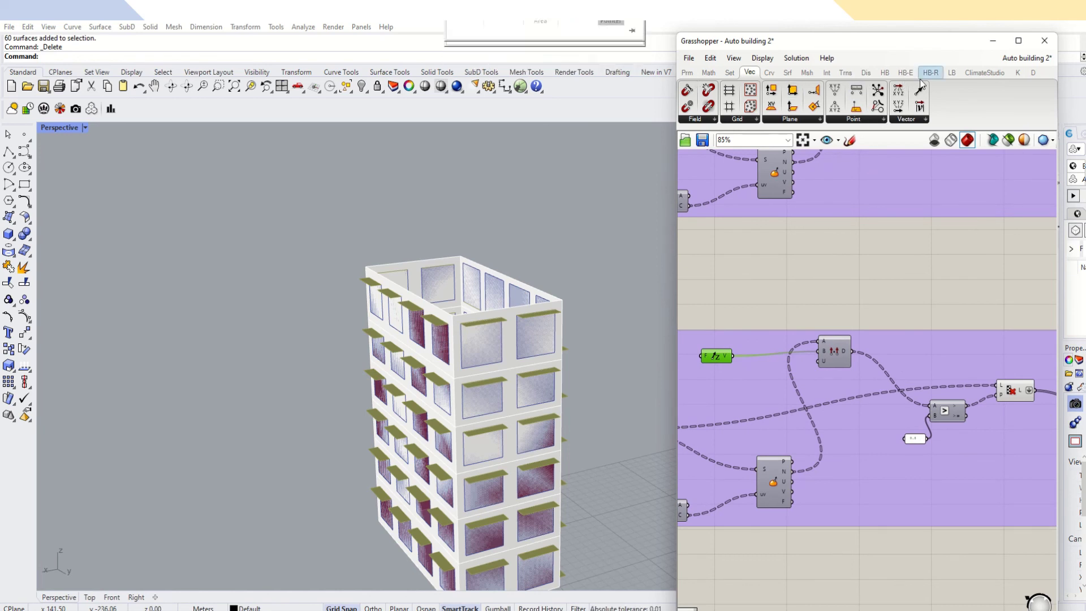
pyautogui.click(911, 119)
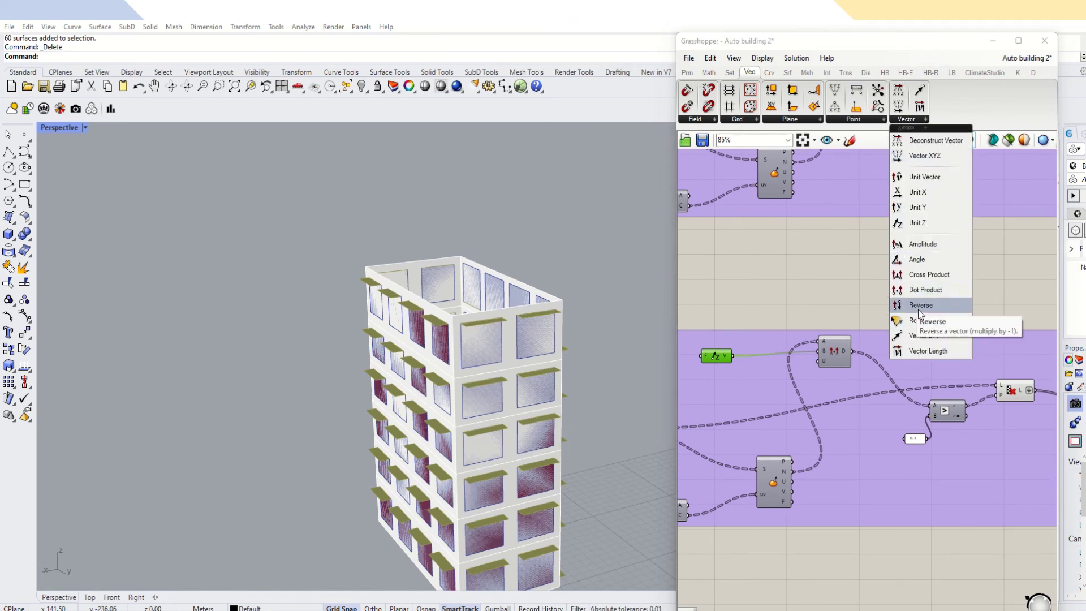
pyautogui.moveTo(918, 309); pyautogui.dragTo(751, 355)
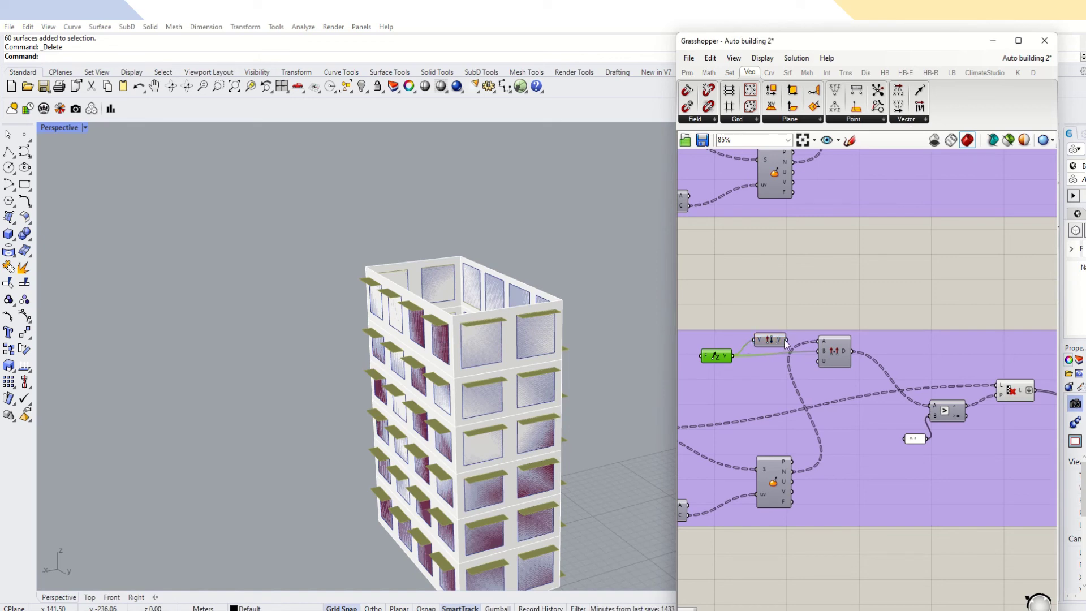
pyautogui.scroll(-7, 820, 300)
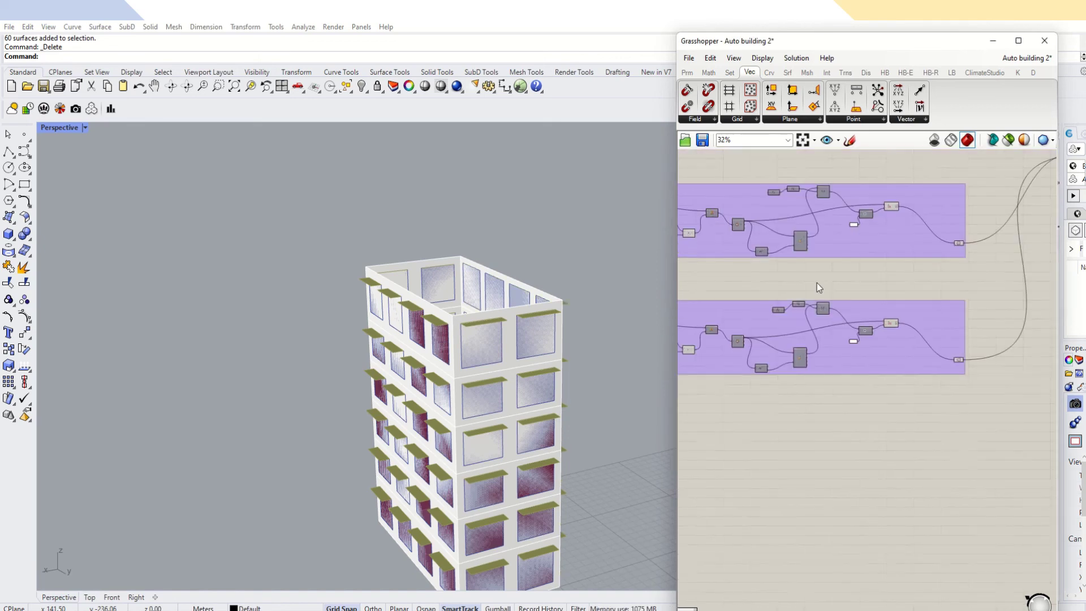
# Select all components of the definition and turn off their preview.
pyautogui.scroll(-2, 537, 369)
pyautogui.scroll(3, 510, 413)
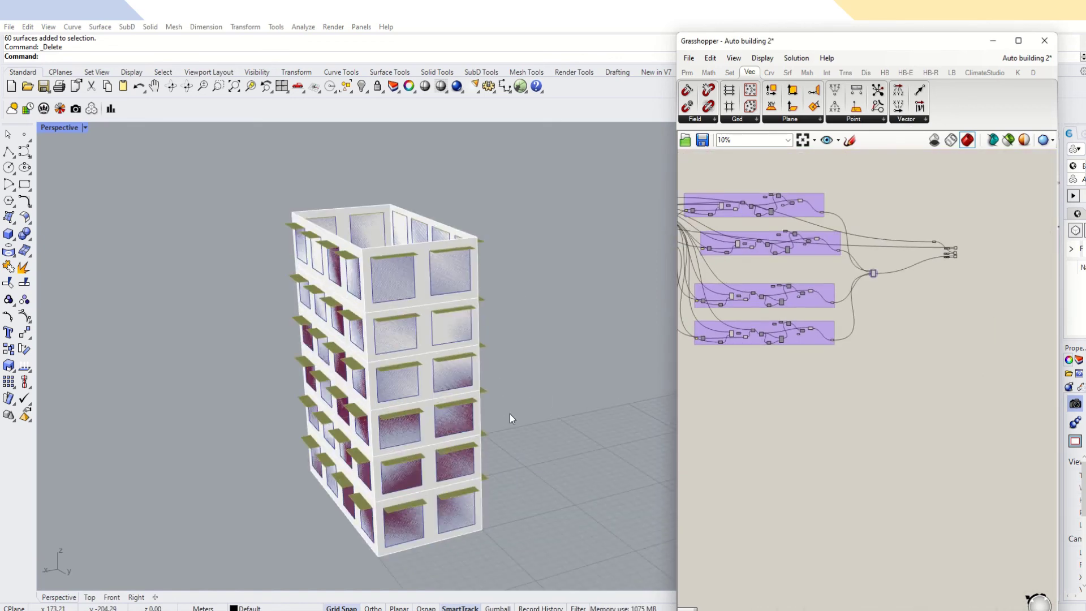
pyautogui.scroll(2, 904, 238)
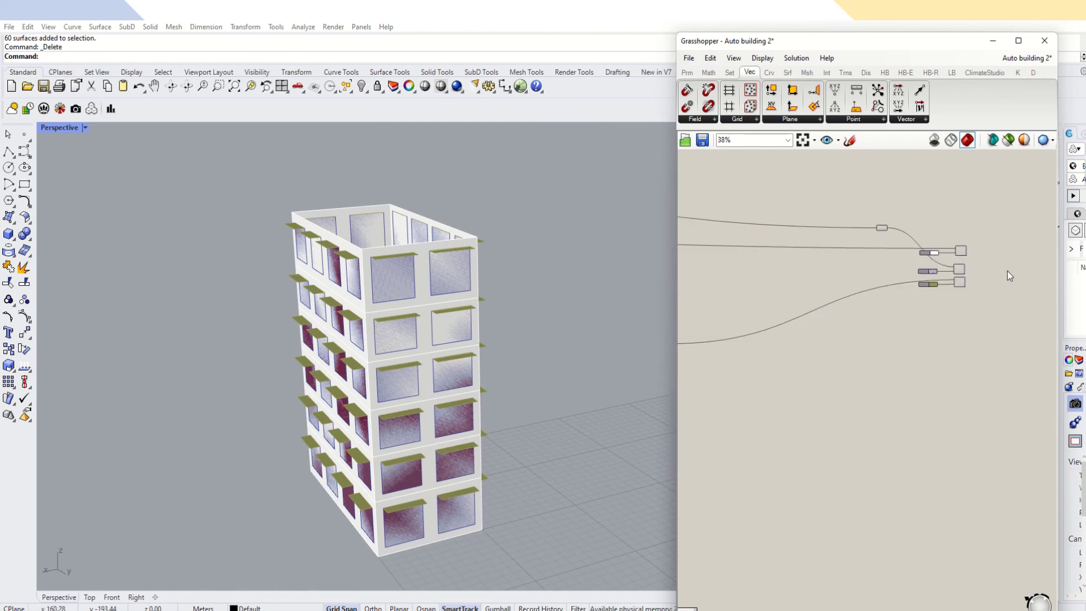
pyautogui.scroll(-3, 905, 236)
pyautogui.scroll(-1, 907, 199)
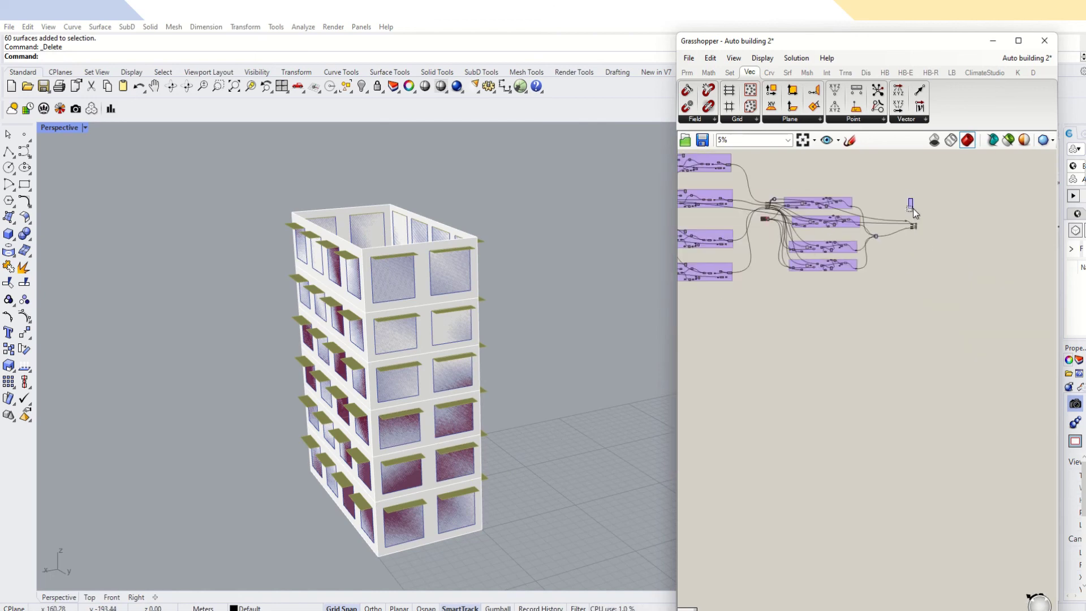
pyautogui.moveTo(912, 196); pyautogui.dragTo(670, 314)
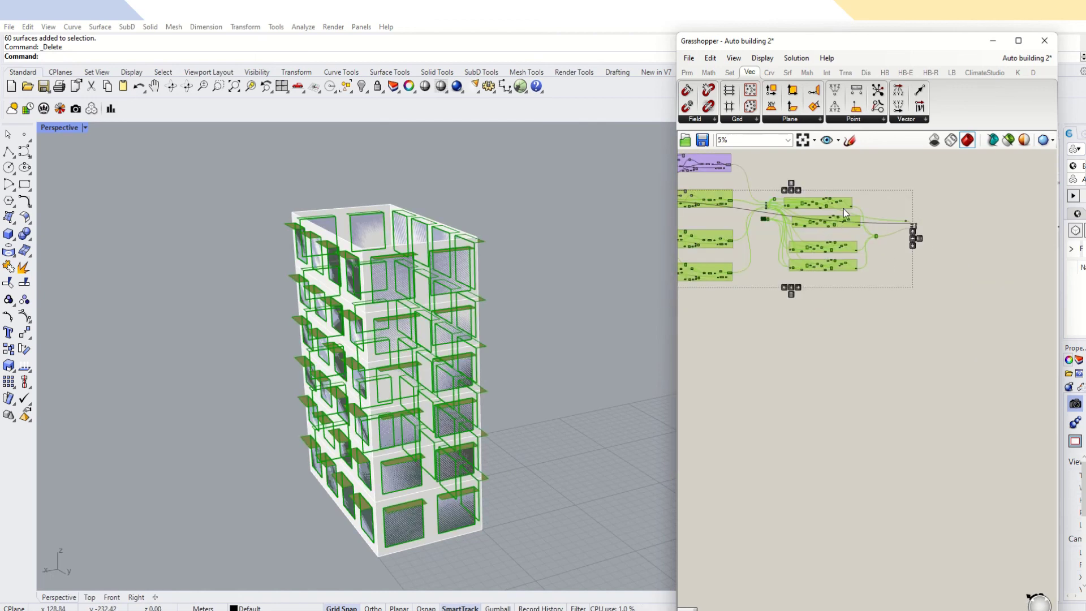
pyautogui.moveTo(921, 342); pyautogui.dragTo(1054, 399, button='right')
pyautogui.click(779, 390)
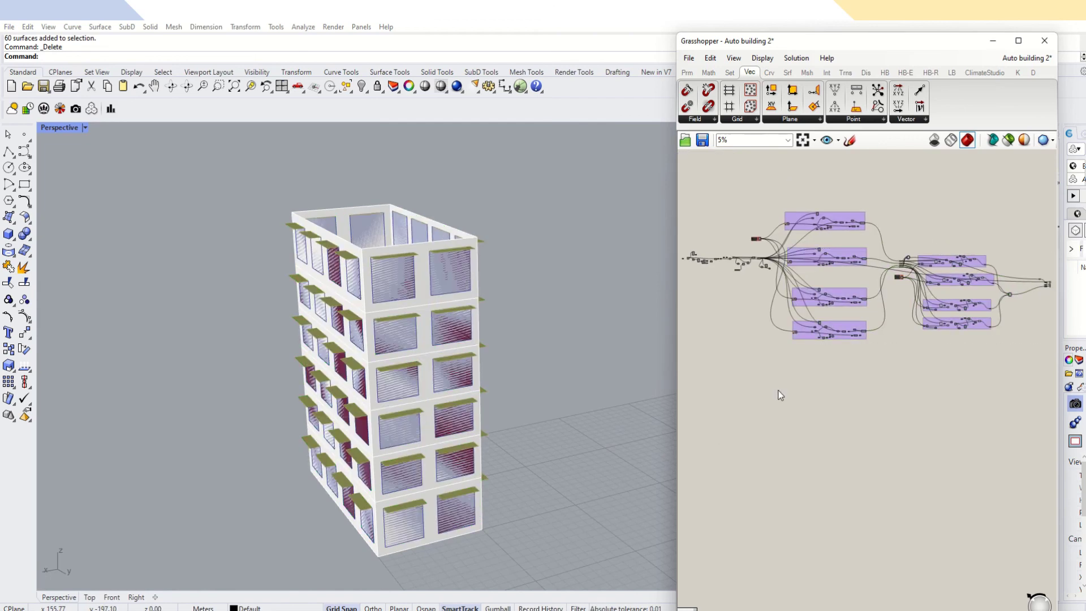
pyautogui.moveTo(1054, 223); pyautogui.dragTo(680, 368)
pyautogui.middleClick(807, 282)
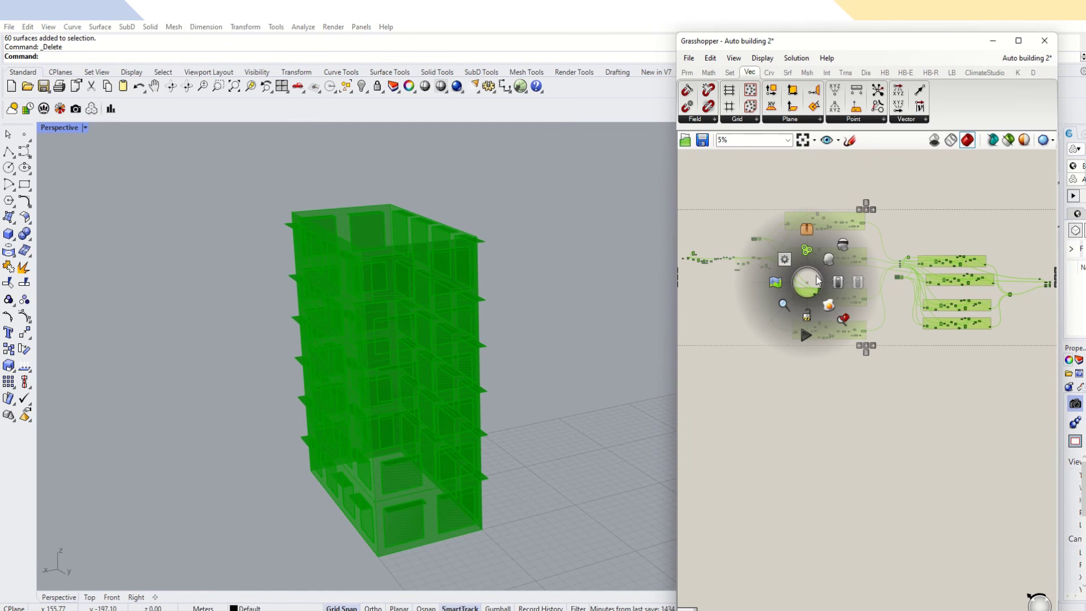
pyautogui.click(844, 247)
pyautogui.click(911, 375)
# Turn the preview back on for only the three Custom Preview components and their colour swatches.
pyautogui.moveTo(910, 375); pyautogui.dragTo(786, 405, button='right')
pyautogui.scroll(2, 888, 286)
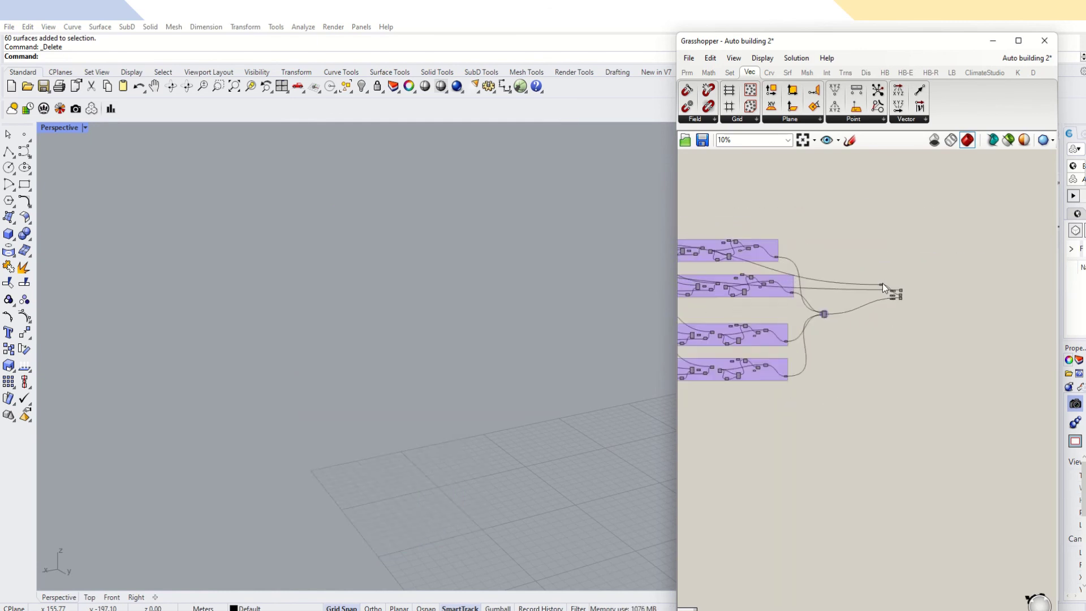
pyautogui.scroll(5, 908, 294)
pyautogui.moveTo(919, 281); pyautogui.dragTo(834, 380)
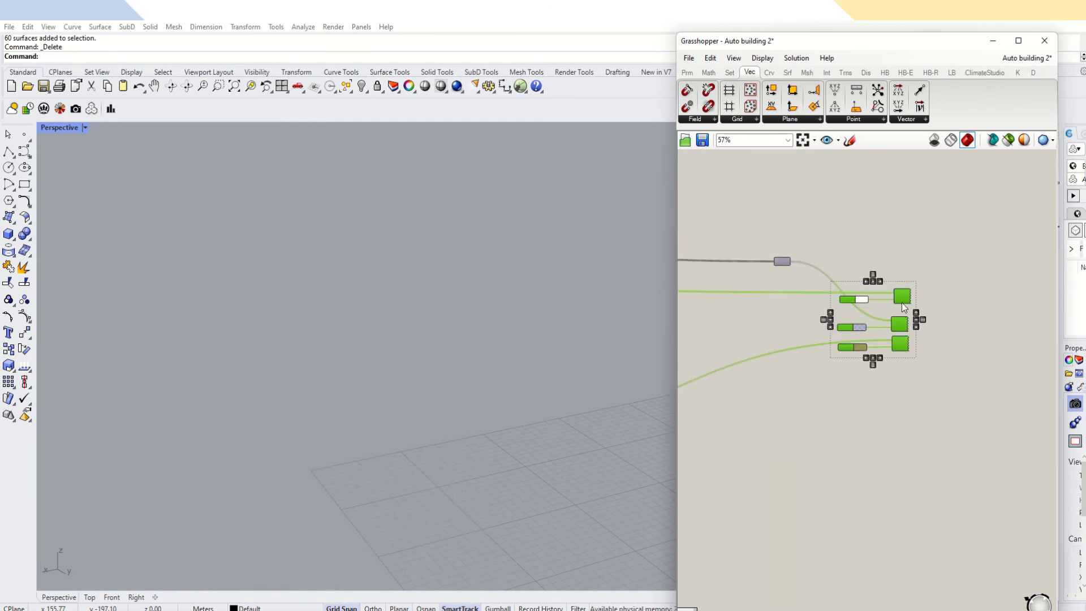
pyautogui.middleClick(904, 307)
pyautogui.scroll(1, 904, 300)
pyautogui.click(921, 280)
pyautogui.click(893, 436)
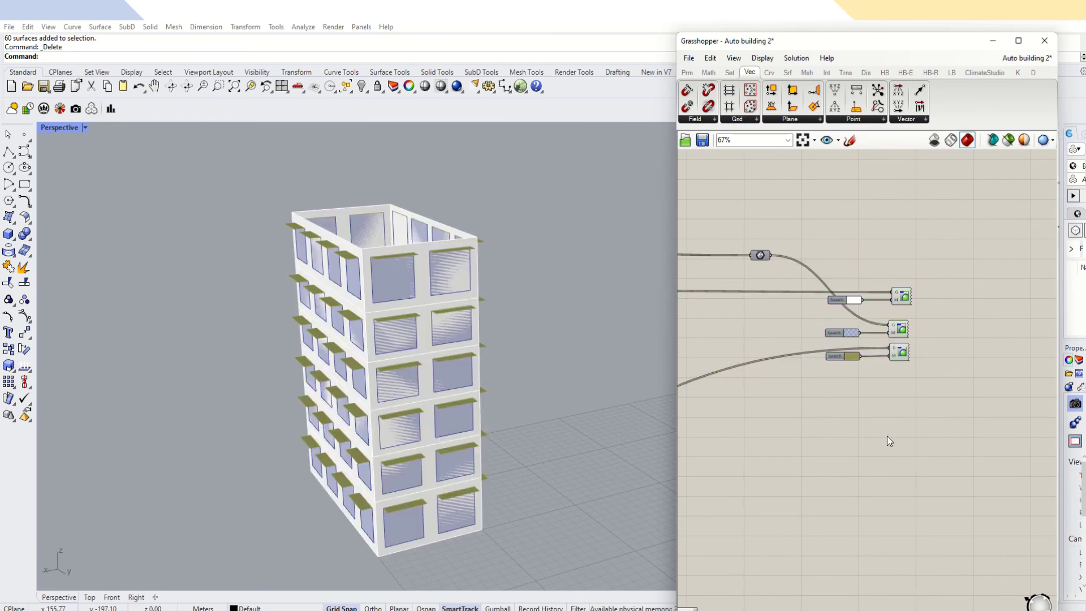
# Set the shading depth sliders feeding the Merge to 2.21 for D1, 1.30 for D2 and 2.16 for D3, and lower D4.
pyautogui.scroll(-5, 887, 436)
pyautogui.moveTo(814, 368); pyautogui.dragTo(842, 361, button='right')
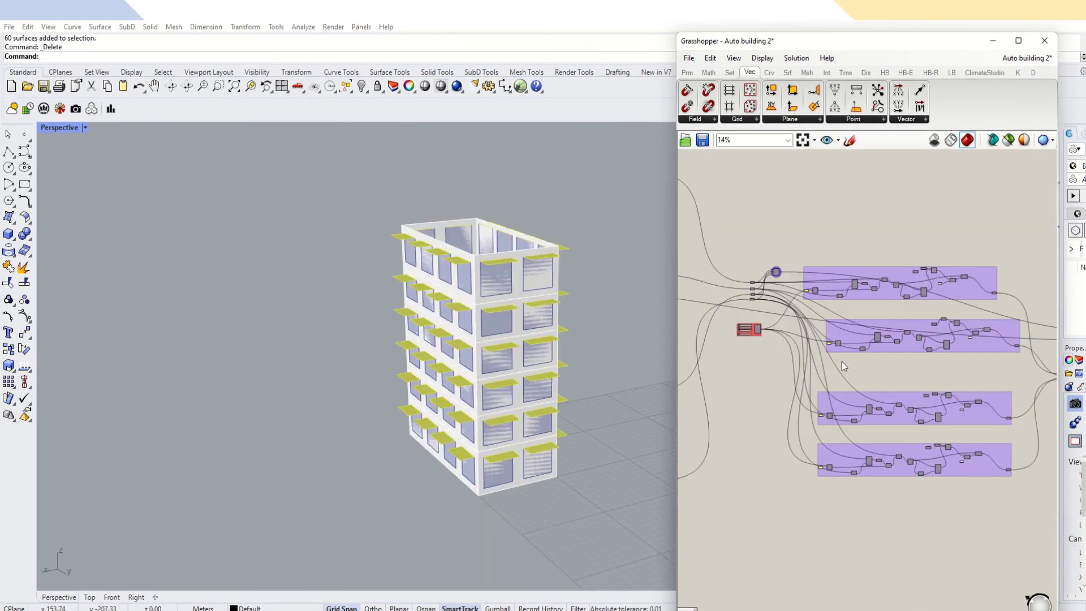
pyautogui.scroll(8, 758, 340)
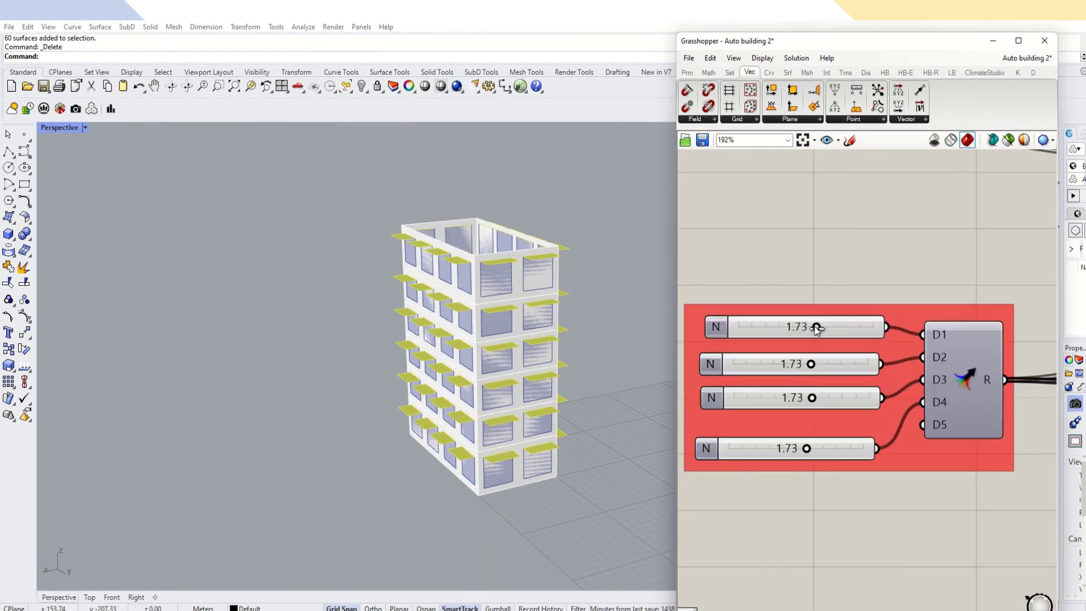
pyautogui.moveTo(816, 328)
pyautogui.mouseDown()
pyautogui.moveTo(764, 327)
pyautogui.moveTo(838, 327)
pyautogui.mouseUp()
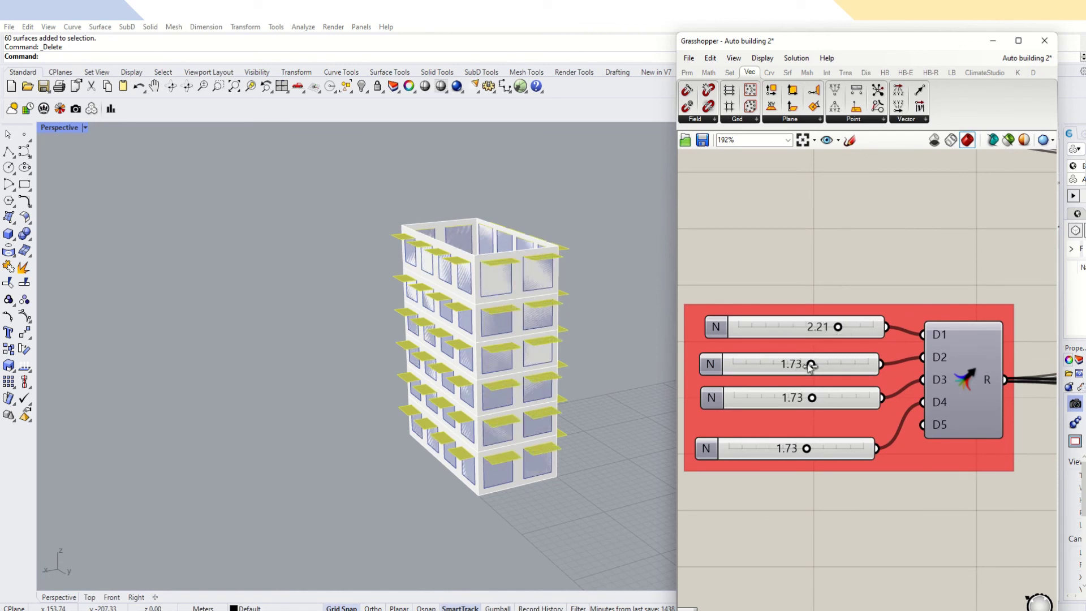
pyautogui.moveTo(810, 365); pyautogui.dragTo(827, 398)
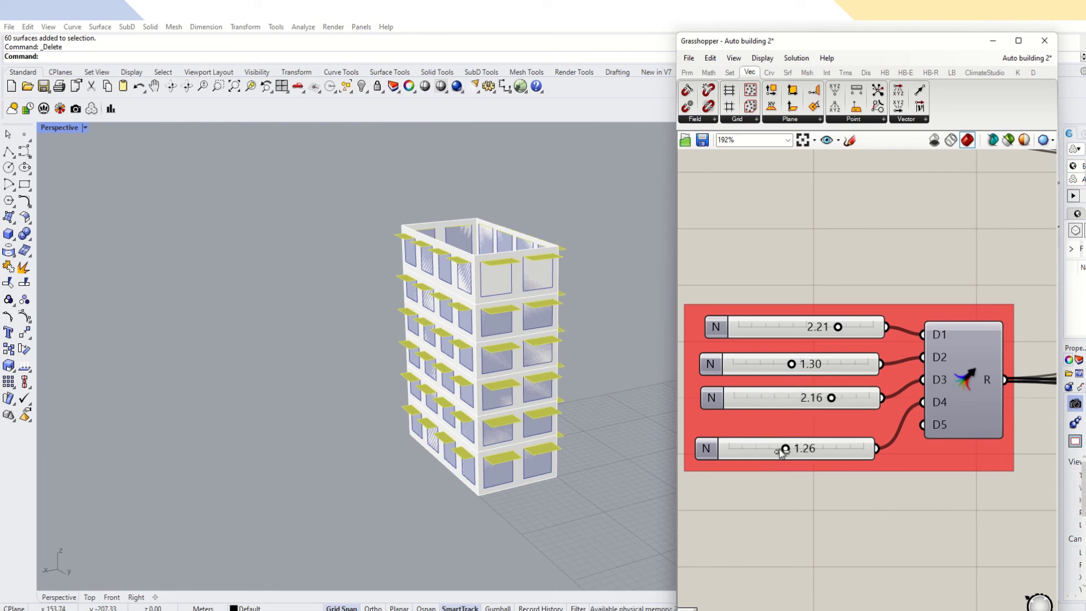
pyautogui.moveTo(763, 451); pyautogui.dragTo(806, 448)
# Set the window-to-wall sliders to 35 for D1 and 22 for D3, and adjust the D2 slider.
pyautogui.scroll(-10, 899, 355)
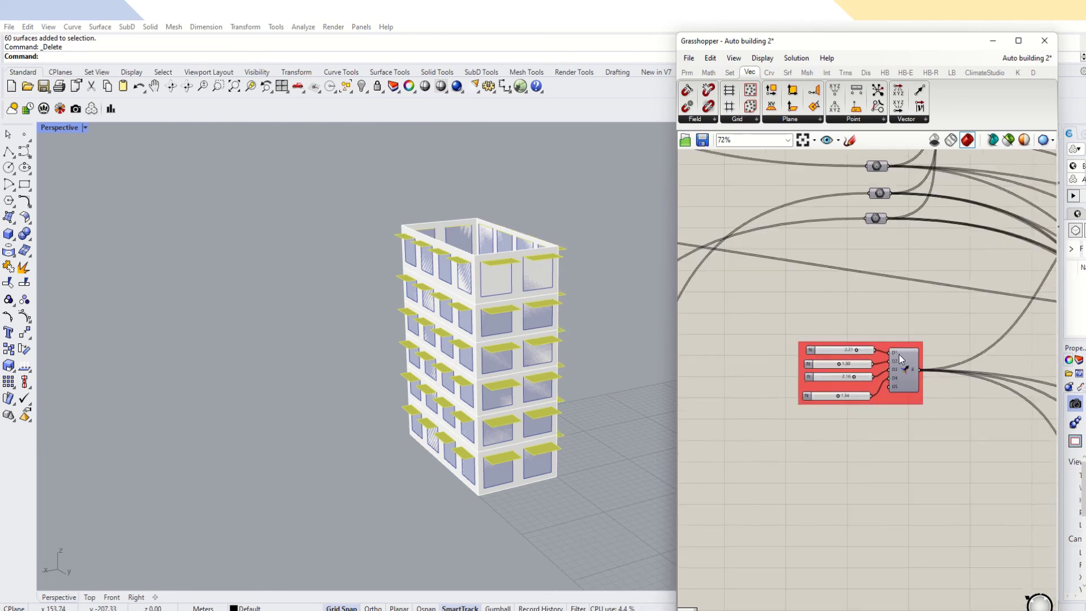
pyautogui.scroll(8, 907, 355)
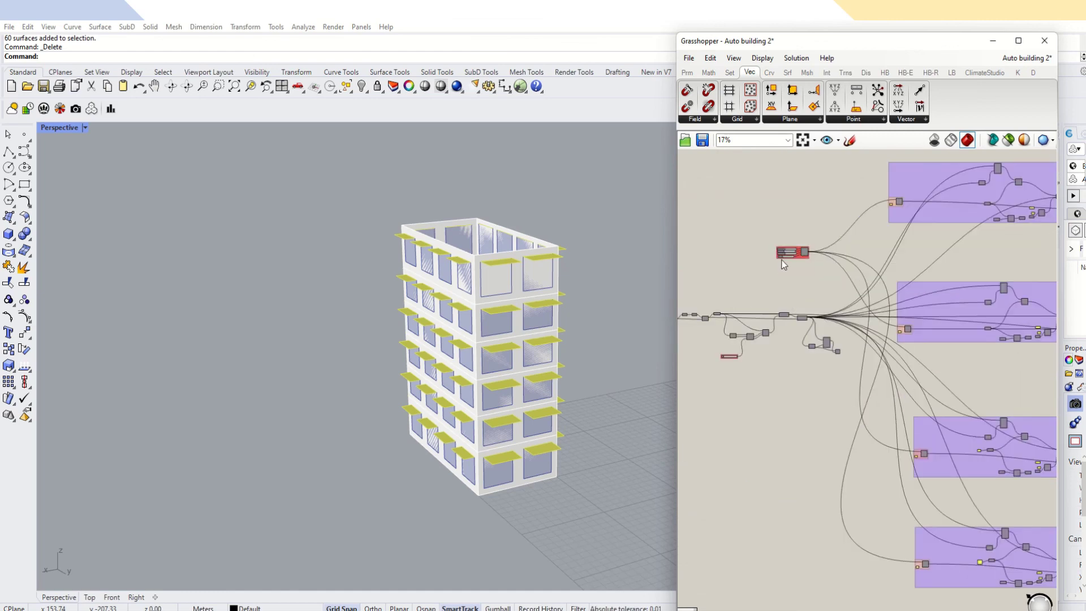
pyautogui.scroll(5, 800, 250)
pyautogui.moveTo(799, 232); pyautogui.dragTo(738, 261)
pyautogui.moveTo(799, 300); pyautogui.dragTo(765, 300)
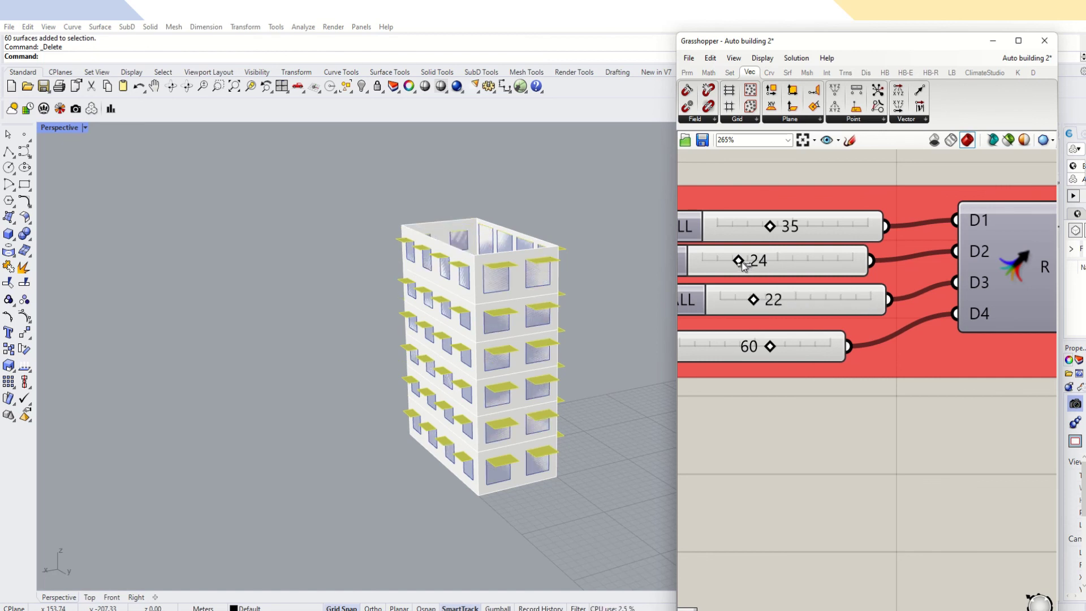
pyautogui.moveTo(743, 266); pyautogui.dragTo(771, 266)
# Set the slider feeding the C# script's x input to 18 to change the facade panel division.
pyautogui.scroll(-10, 932, 386)
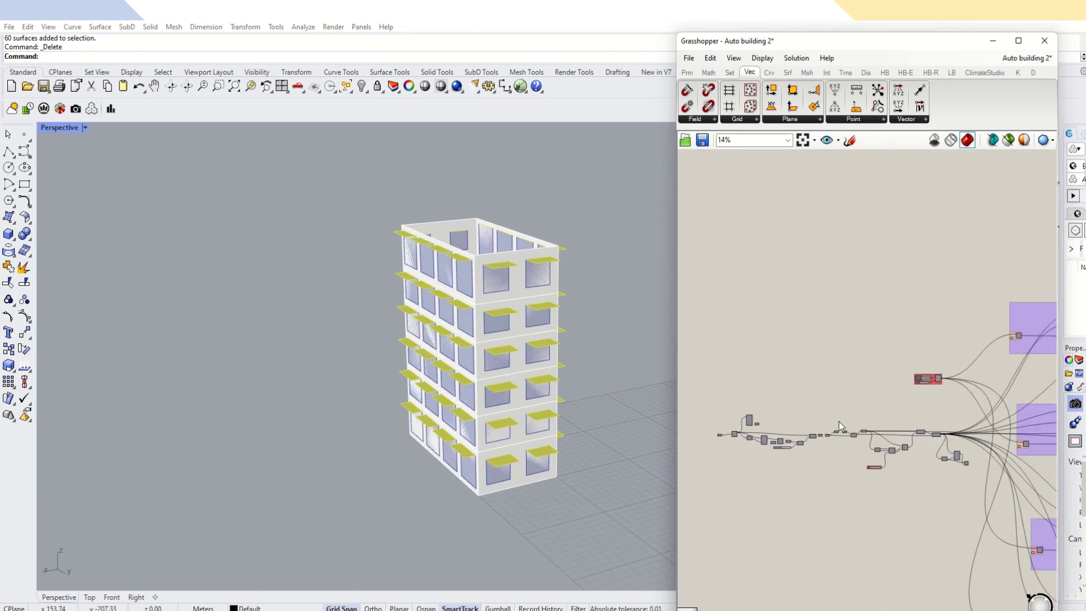
pyautogui.scroll(10, 897, 416)
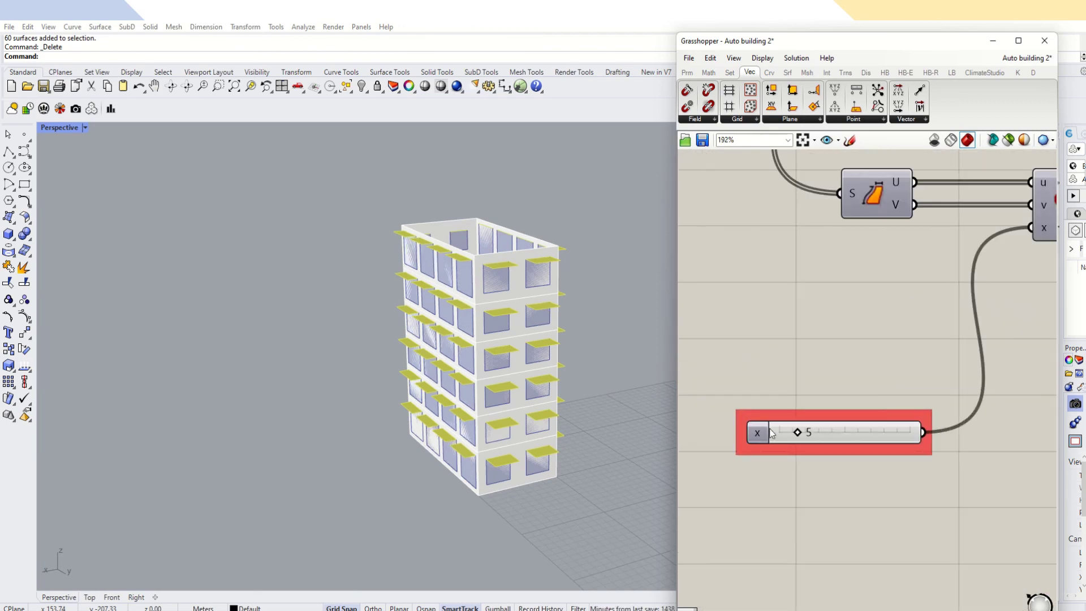
pyautogui.moveTo(799, 433); pyautogui.dragTo(857, 432)
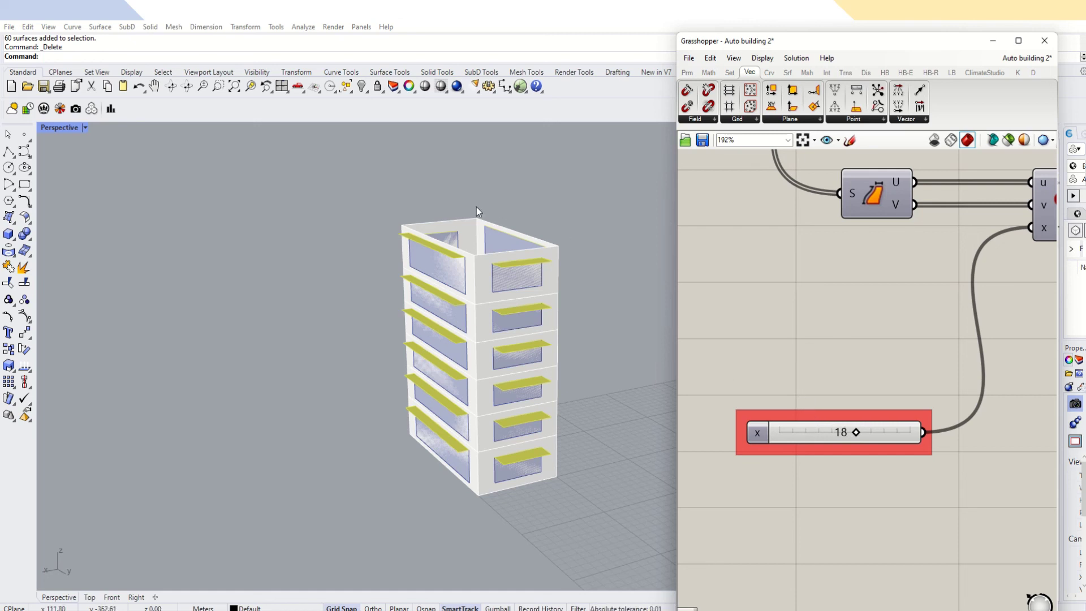
pyautogui.moveTo(476, 207); pyautogui.dragTo(496, 258, button='right')
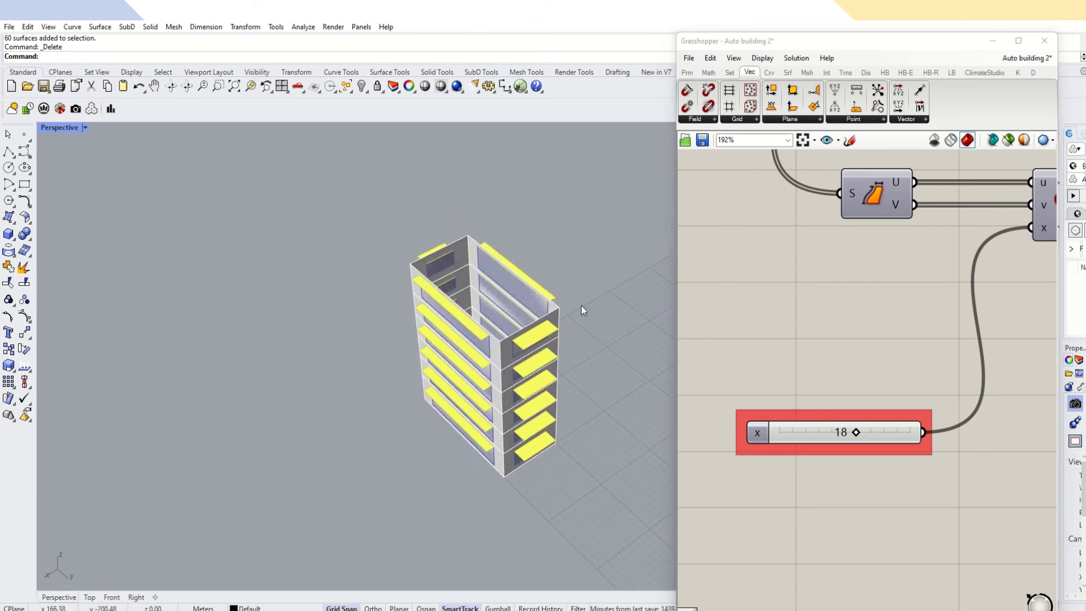
pyautogui.scroll(3, 540, 321)
pyautogui.scroll(-3, 521, 299)
pyautogui.moveTo(521, 294); pyautogui.dragTo(437, 238, button='right')
pyautogui.scroll(-3, 508, 249)
pyautogui.scroll(4, 546, 232)
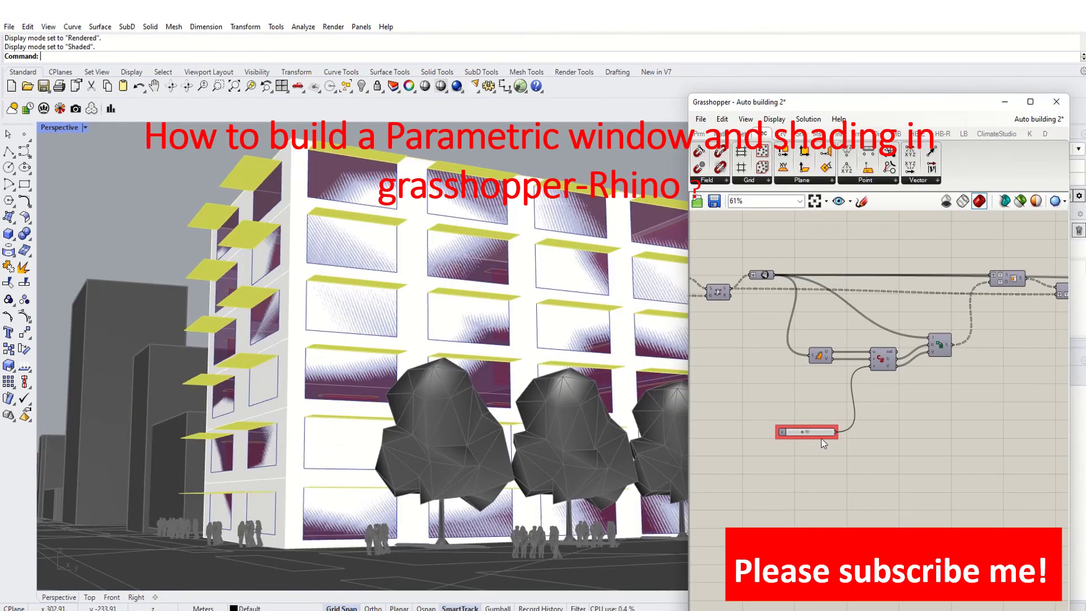
# Test the C# script's x slider at 3 and 12 on the building with the surrounding scene, and settle on 10.
pyautogui.scroll(3, 812, 433)
pyautogui.moveTo(788, 428)
pyautogui.mouseDown()
pyautogui.moveTo(833, 422)
pyautogui.moveTo(756, 424)
pyautogui.moveTo(821, 428)
pyautogui.mouseUp()
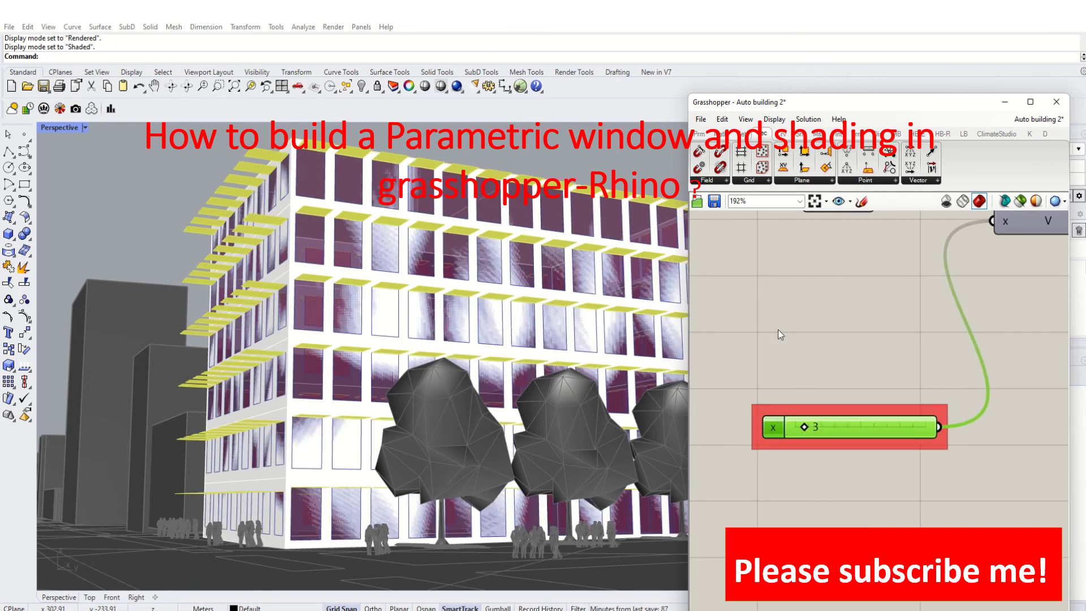
pyautogui.scroll(-5, 789, 383)
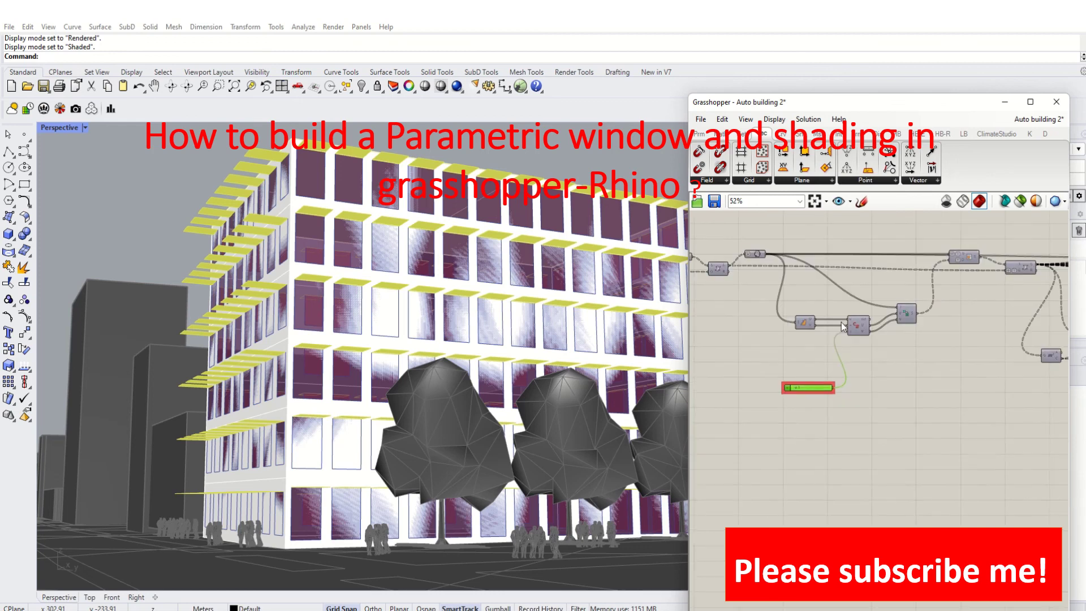
pyautogui.scroll(3, 897, 318)
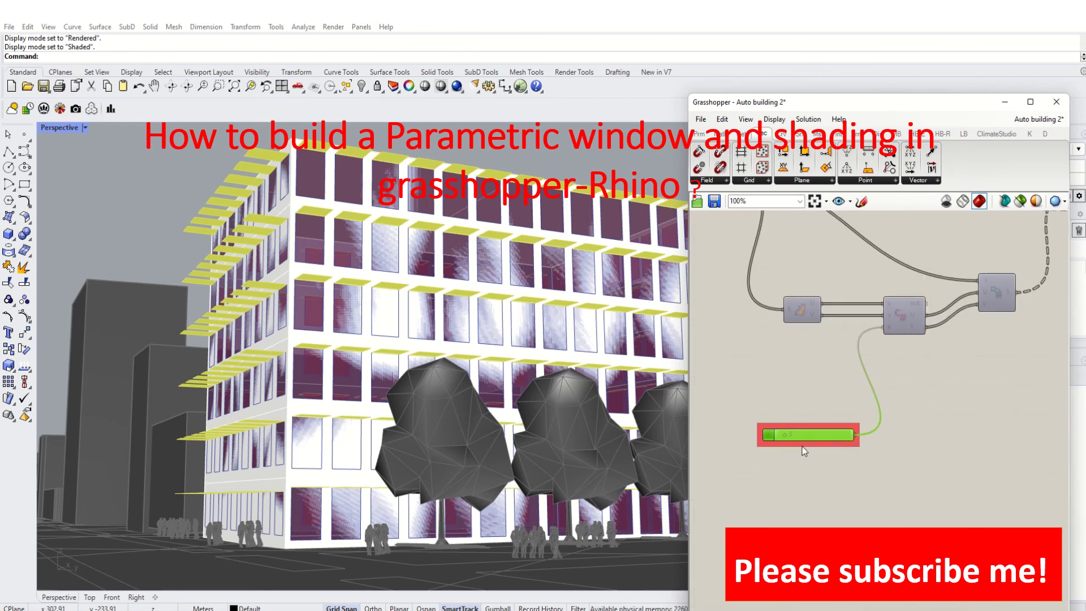
pyautogui.scroll(3, 805, 450)
pyautogui.moveTo(794, 428); pyautogui.dragTo(820, 426)
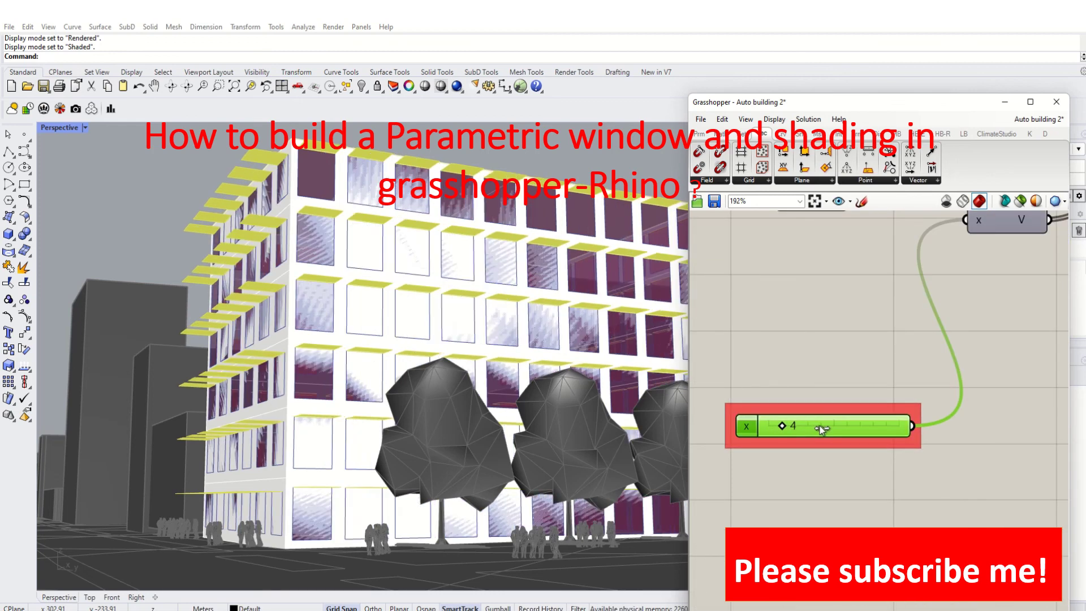
pyautogui.scroll(-3, 820, 428)
pyautogui.scroll(2, 796, 444)
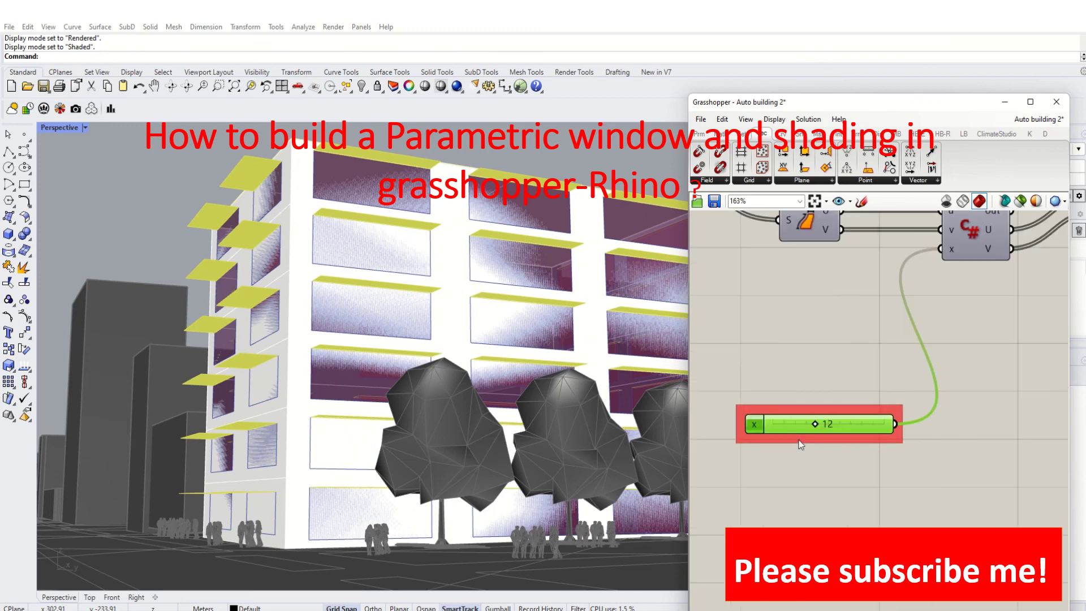
pyautogui.moveTo(806, 427); pyautogui.dragTo(800, 426)
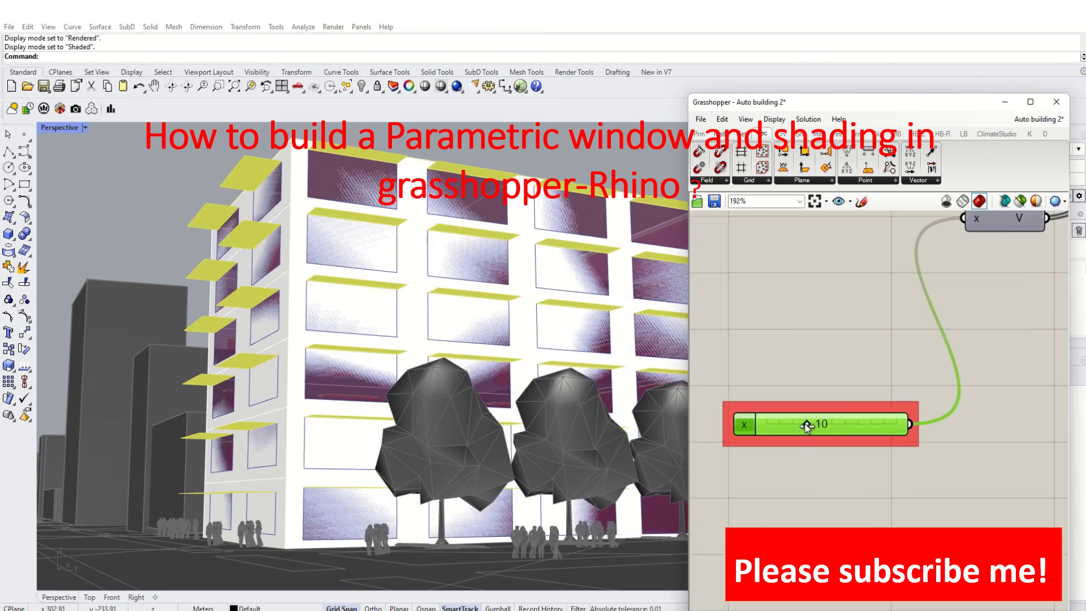
# Locate the red group of four window-to-wall sliders above the facade division components.
pyautogui.scroll(-5, 806, 450)
pyautogui.moveTo(842, 414); pyautogui.dragTo(814, 497, button='right')
pyautogui.scroll(6, 952, 330)
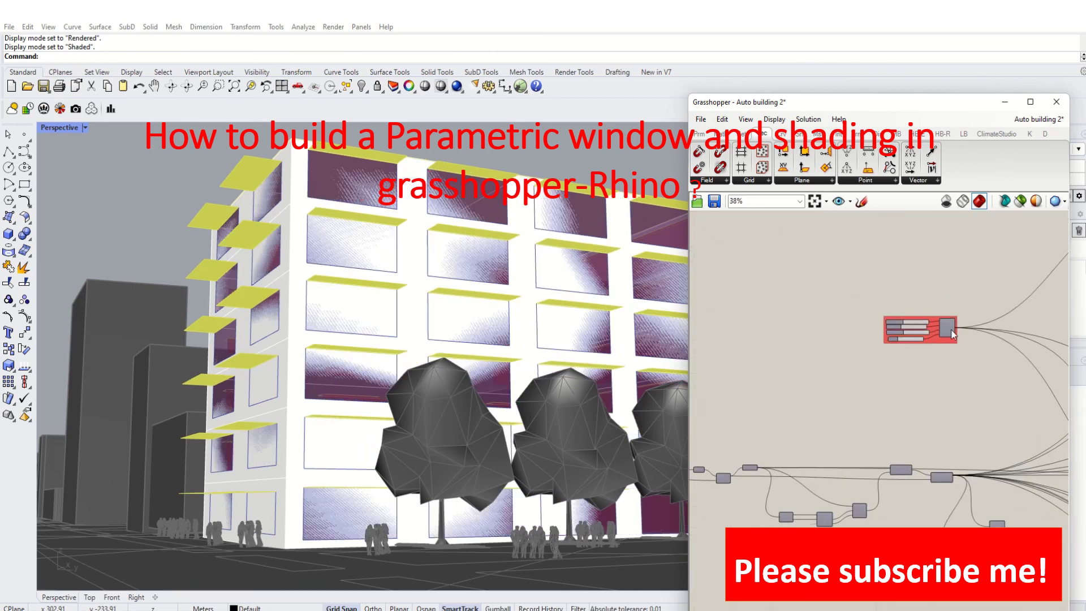